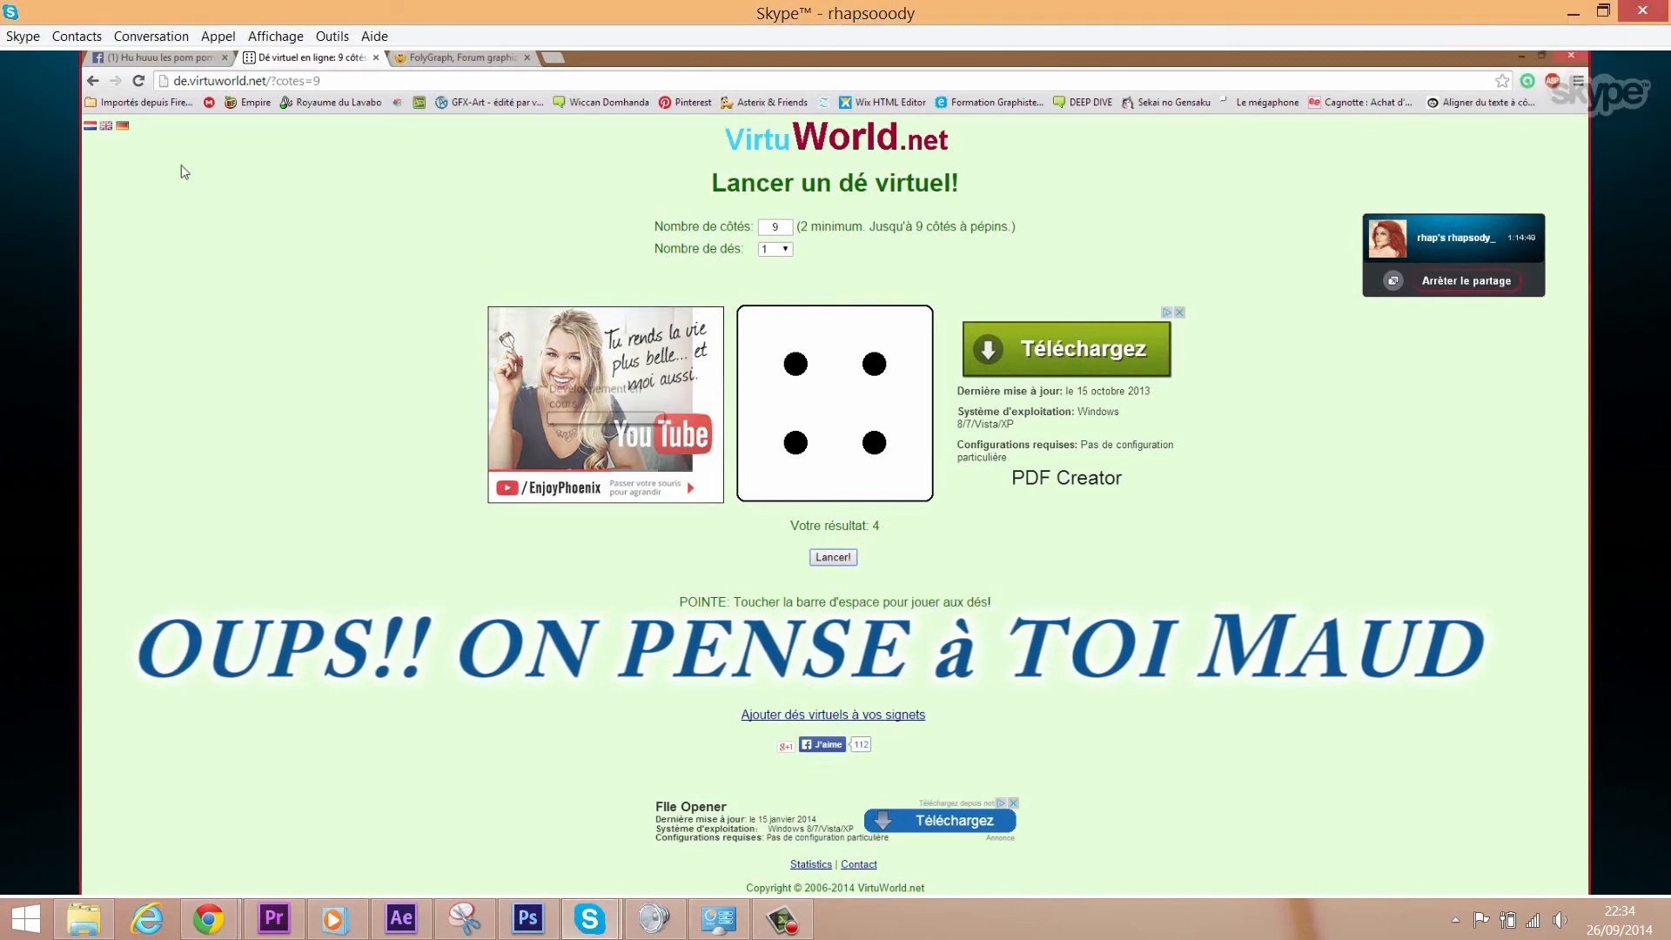
- Check the Facebook post, FolyGraph forum and virtual dice tabs, then minimise Chrome
left_click(174, 58)
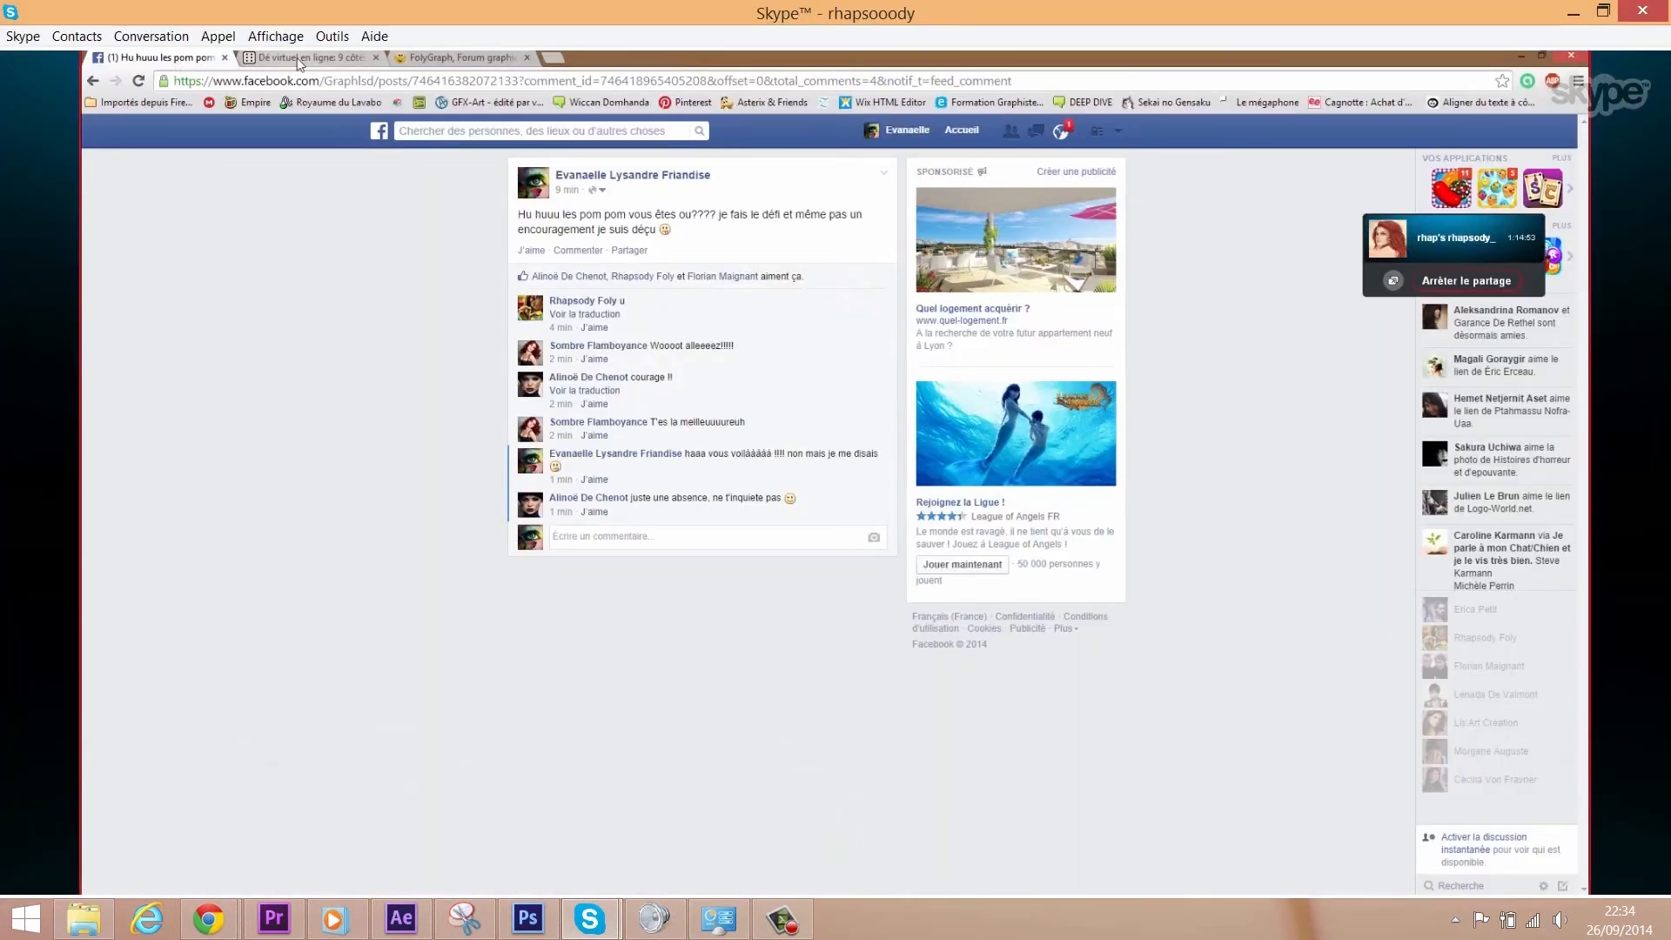
left_click(303, 59)
left_click(432, 54)
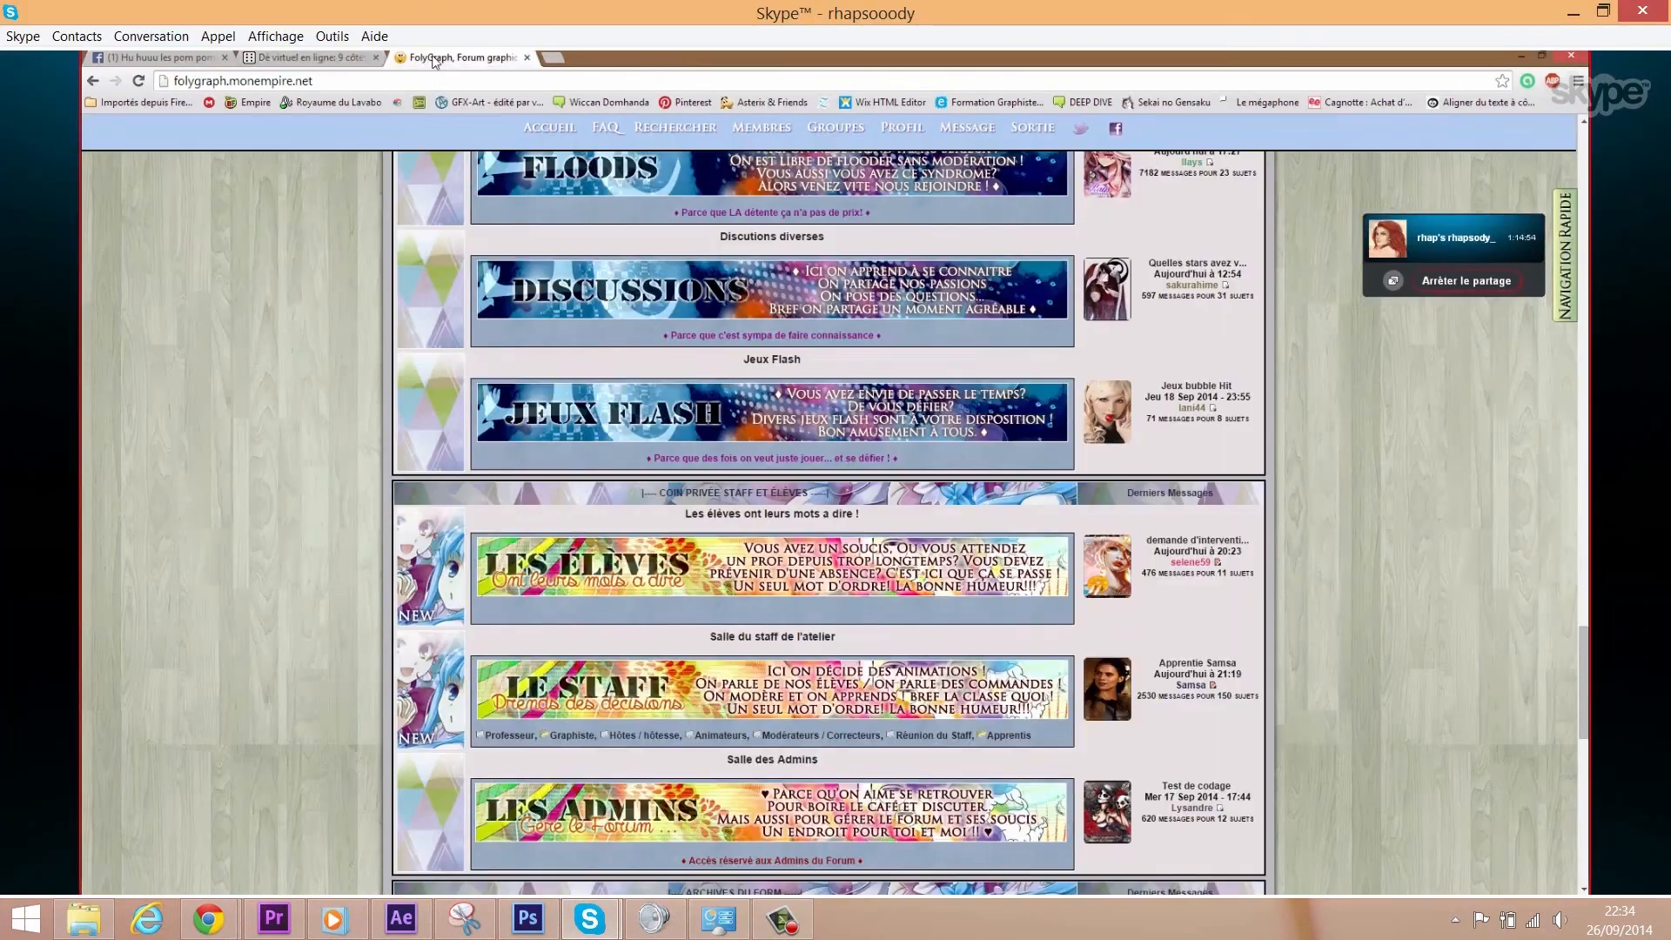
left_click(339, 57)
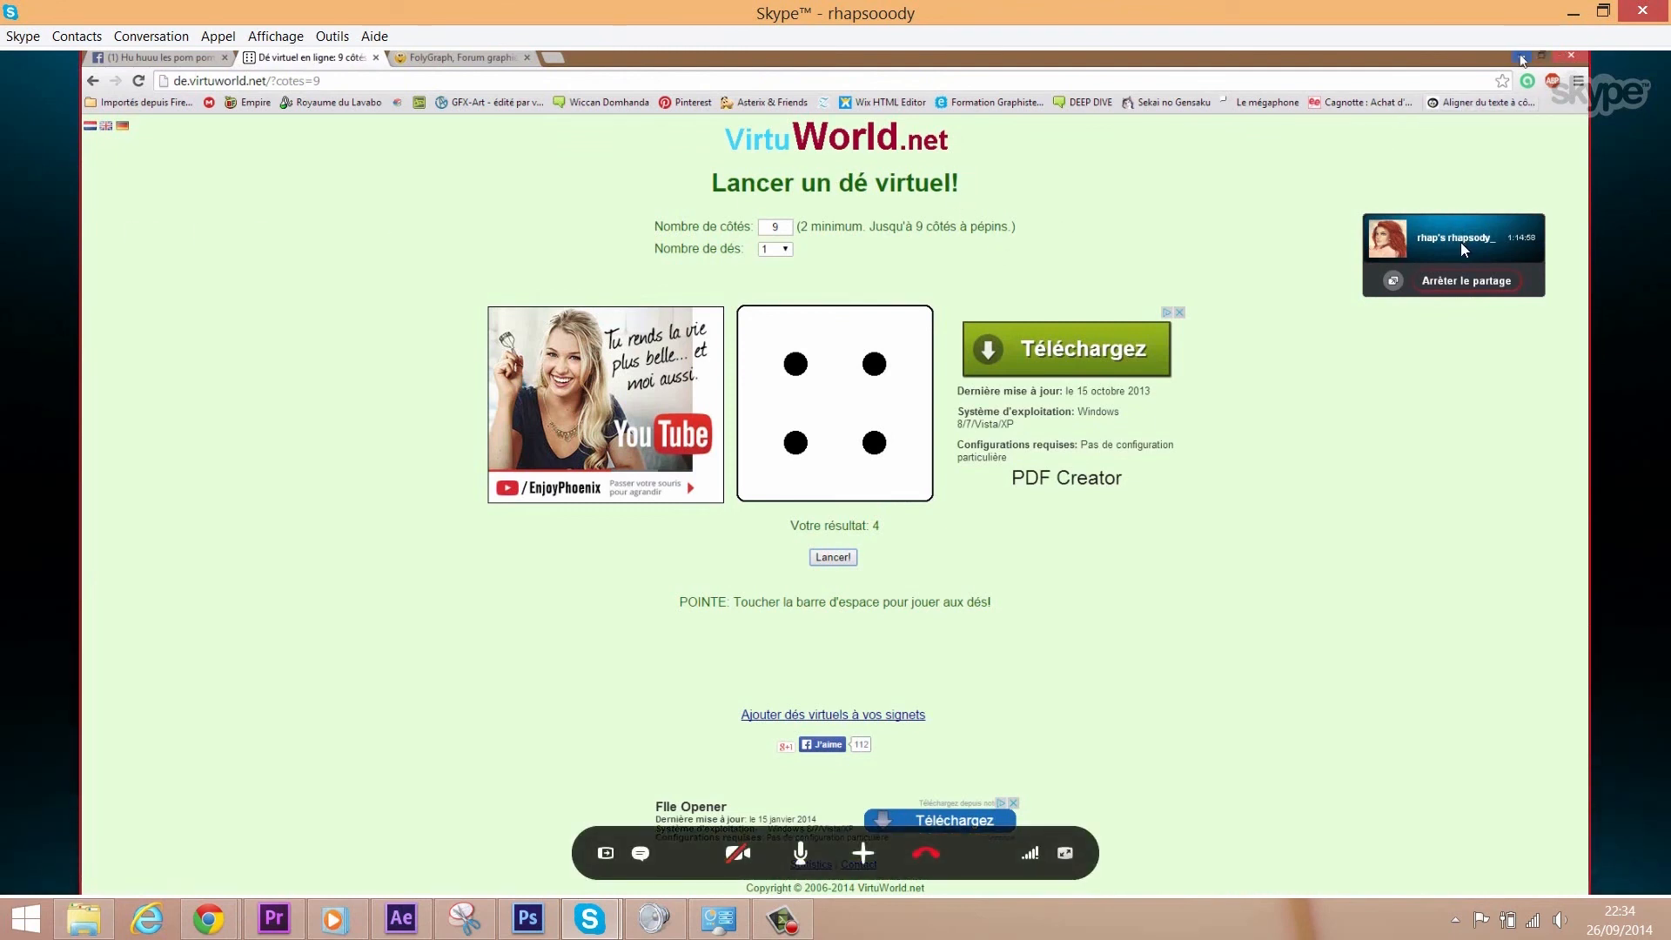
left_click(1521, 59)
- Minimise the Stock Femmes folder window and select textures in the texture folder's Open dialog
left_click_drag(972, 151, 775, 134)
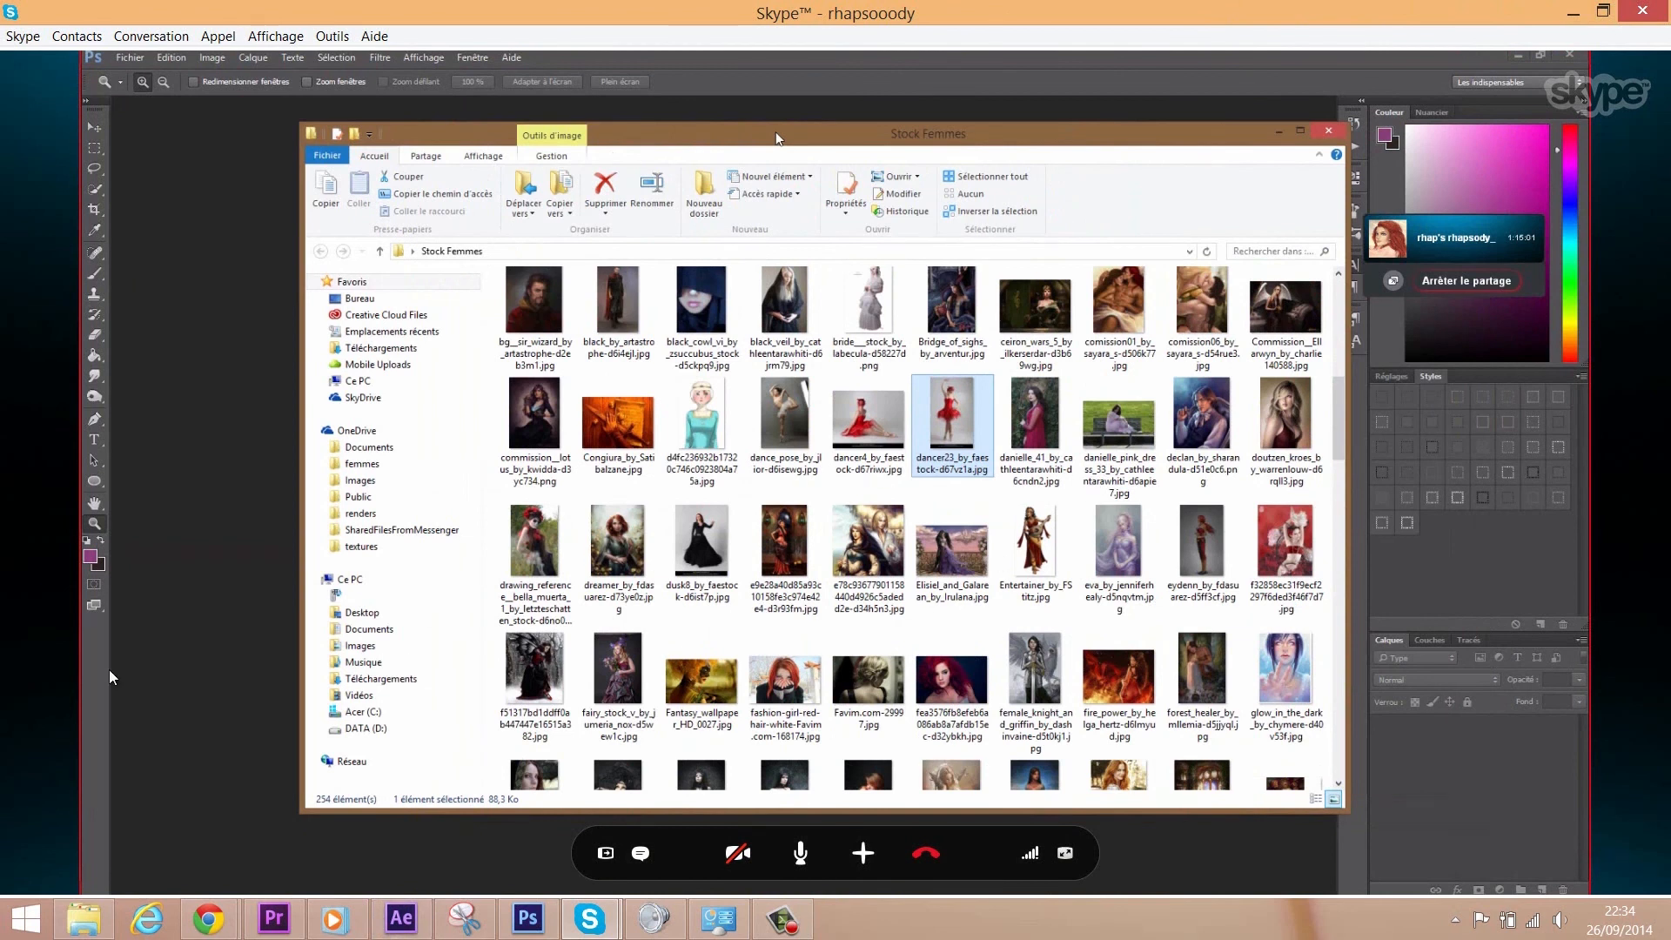
left_click_drag(776, 132, 716, 124)
left_click(1217, 127)
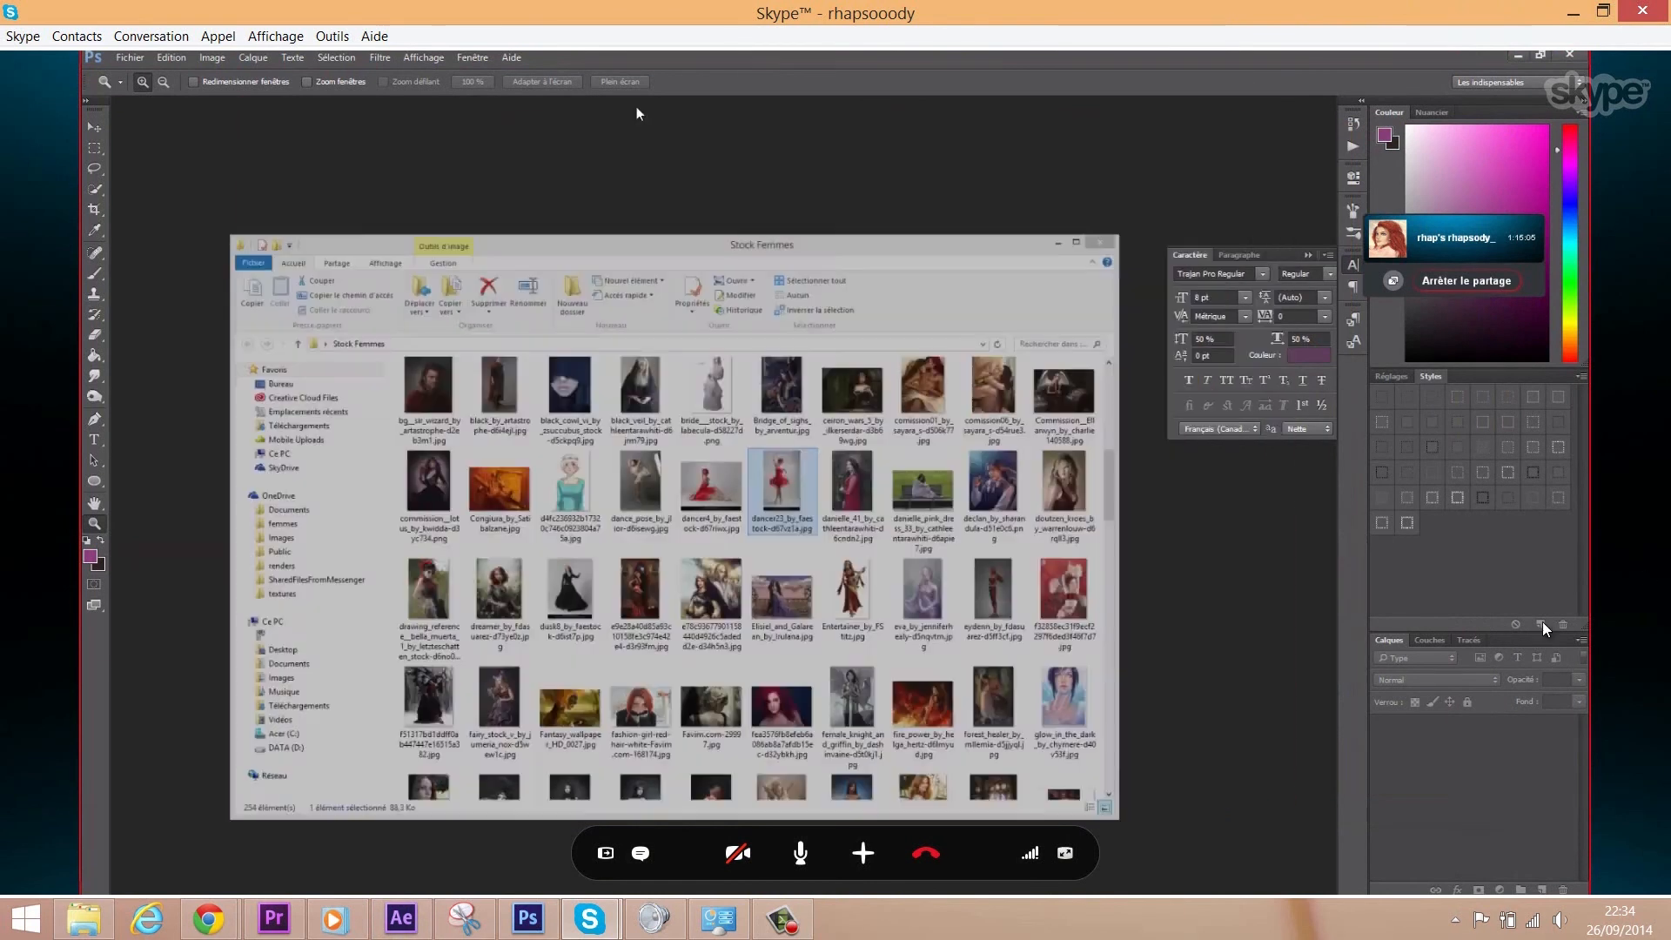
double_click(531, 531)
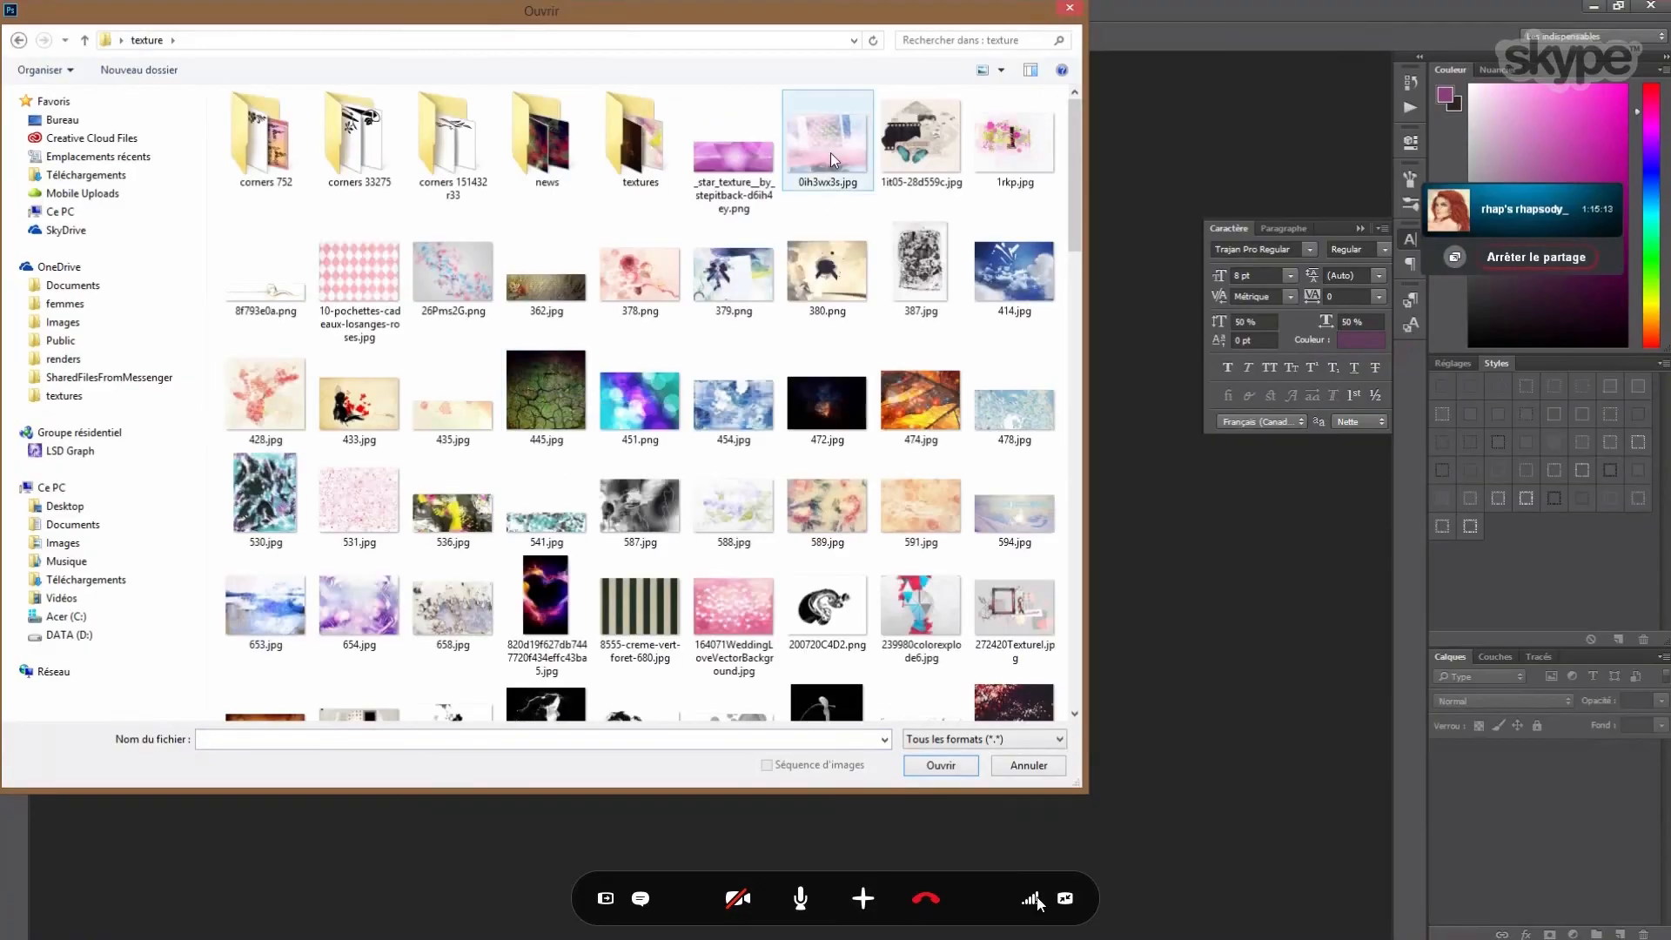
left_click(452, 270, "ctrl")
left_click(359, 279, "ctrl")
- Send the image link in the call chat and return the call to full screen
left_click(641, 899)
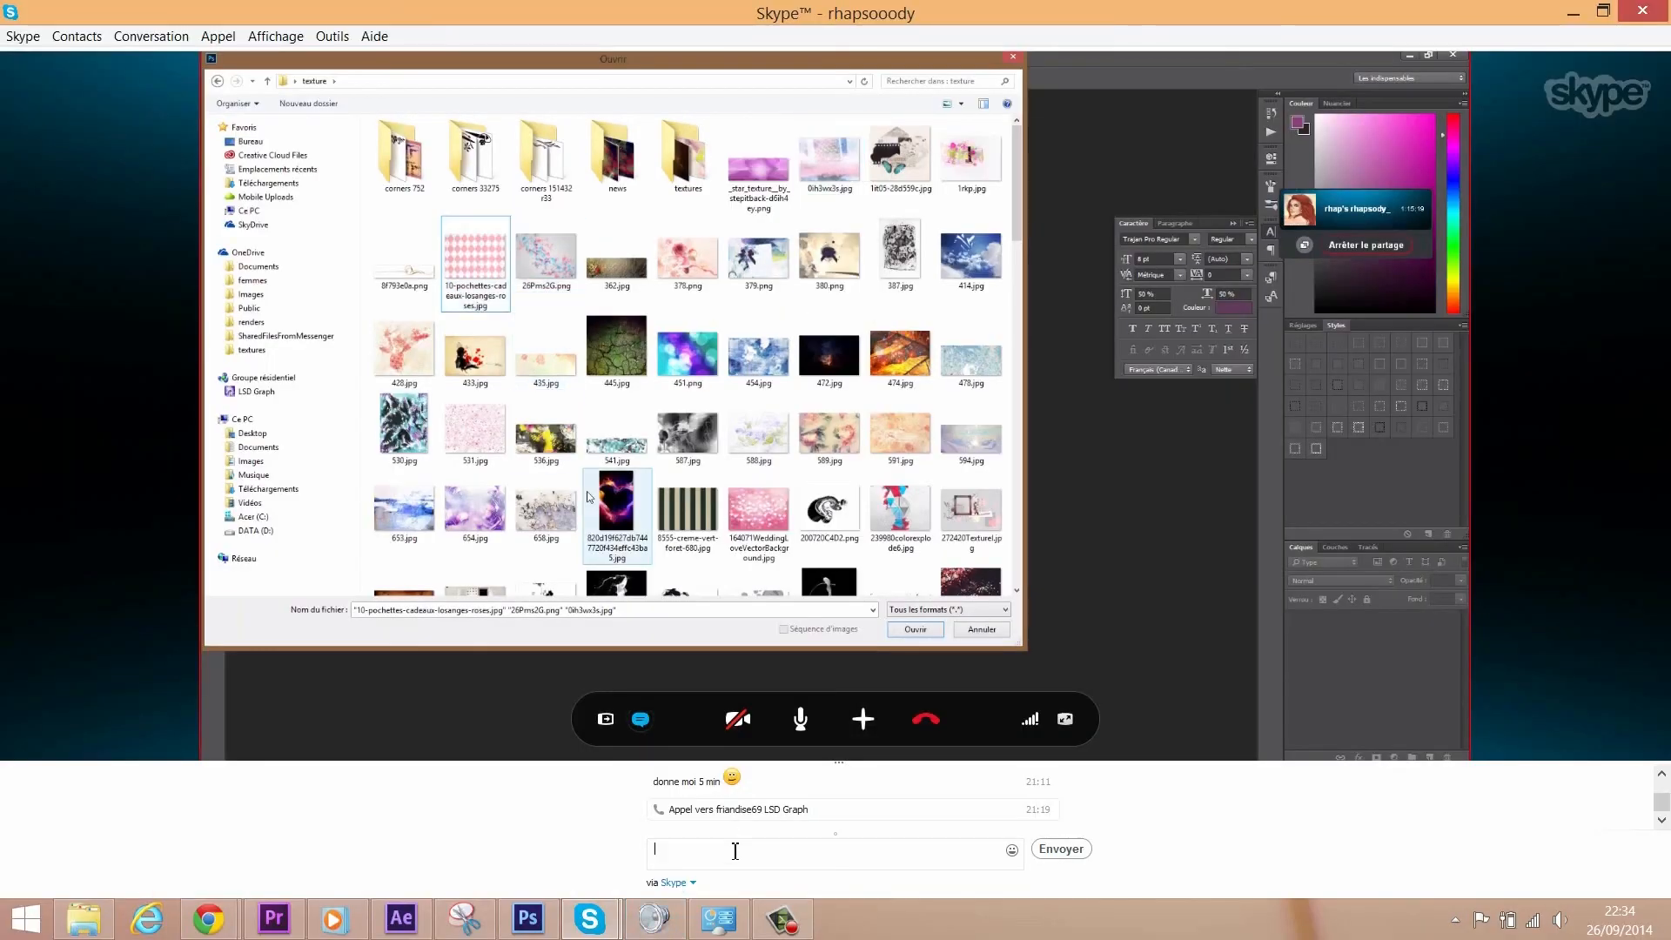
key("Return")
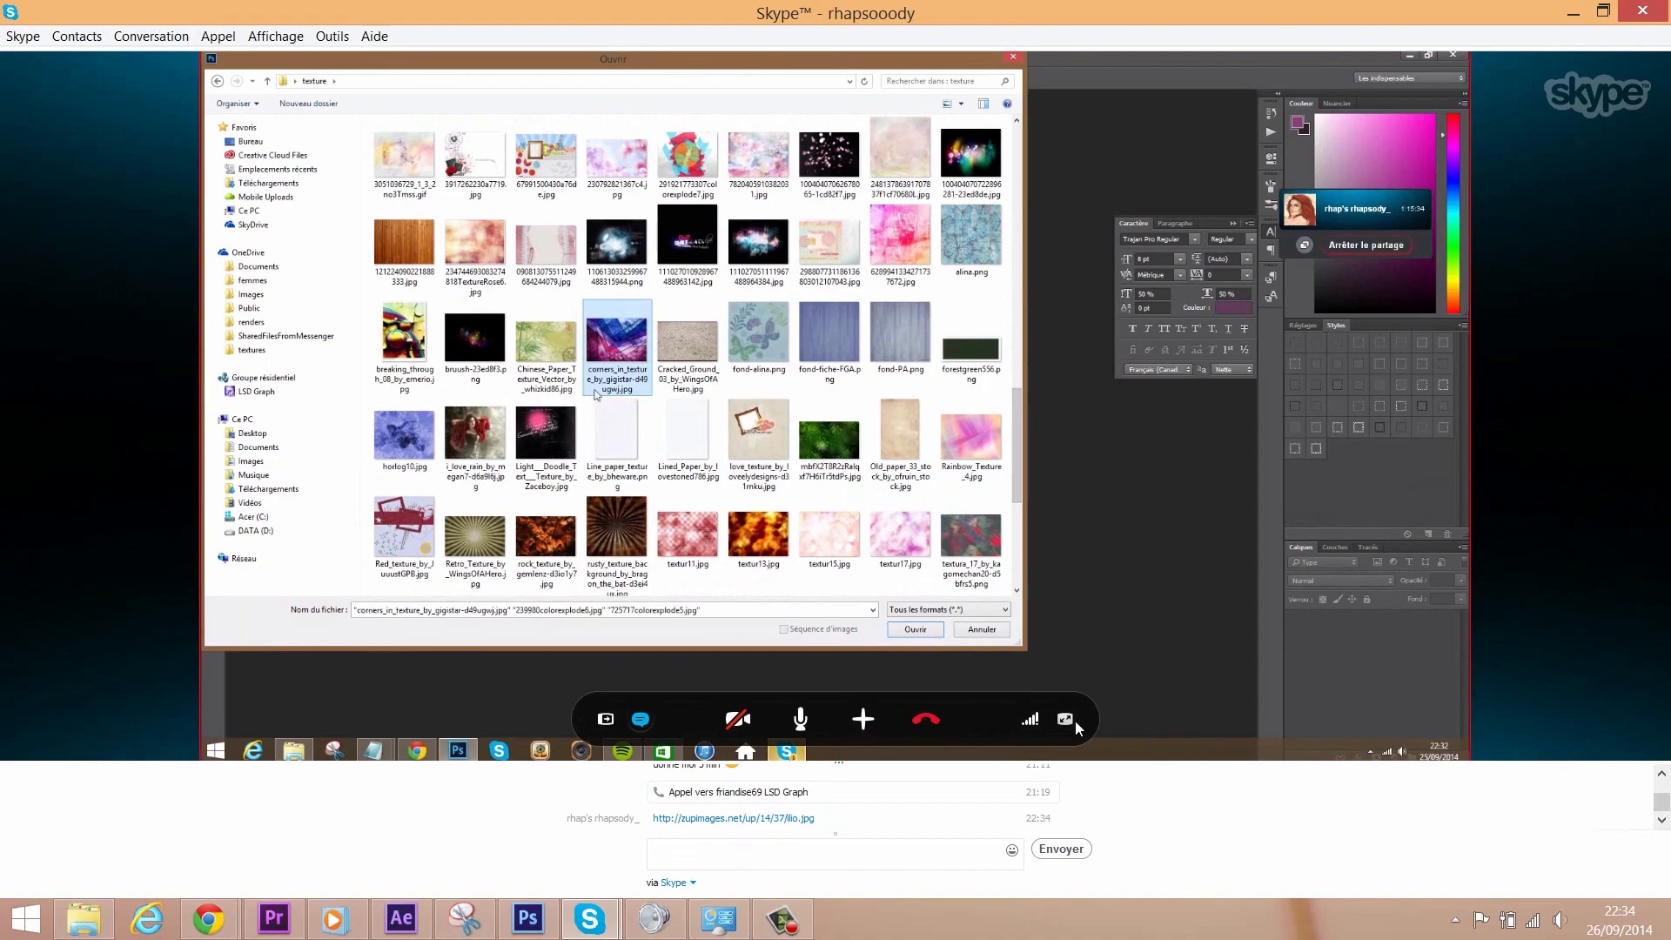
left_click(1066, 719)
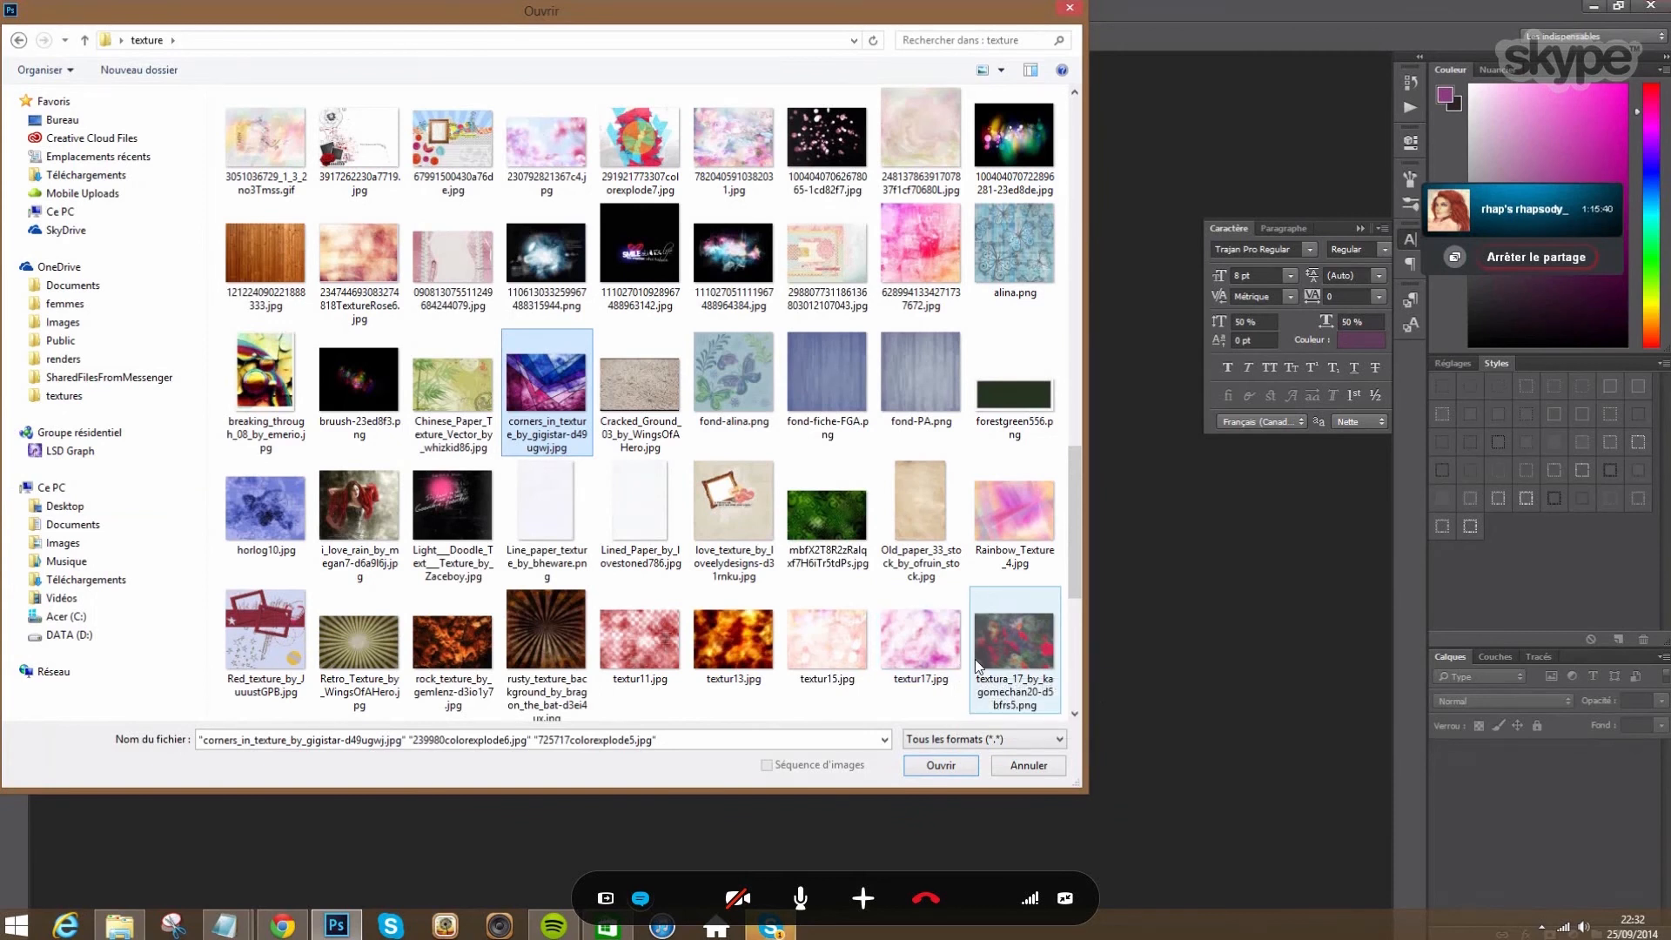
- Add texture_26 to the selected textures to open
scroll(1080, 522, "down", 1)
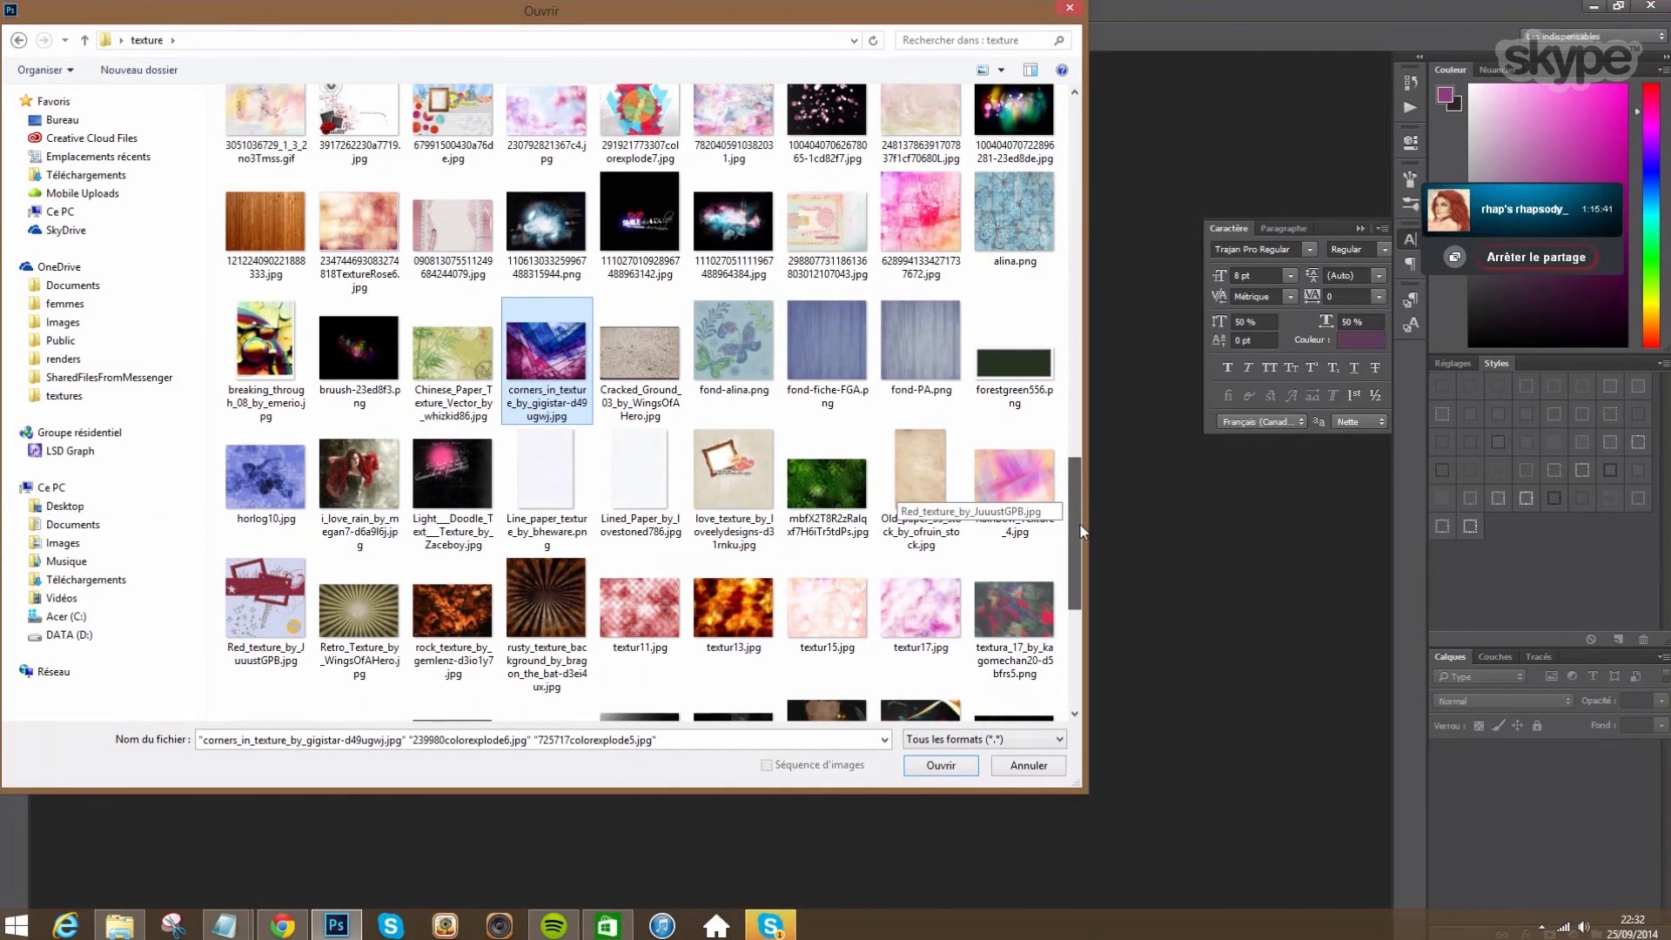
left_click_drag(1079, 522, 1085, 587)
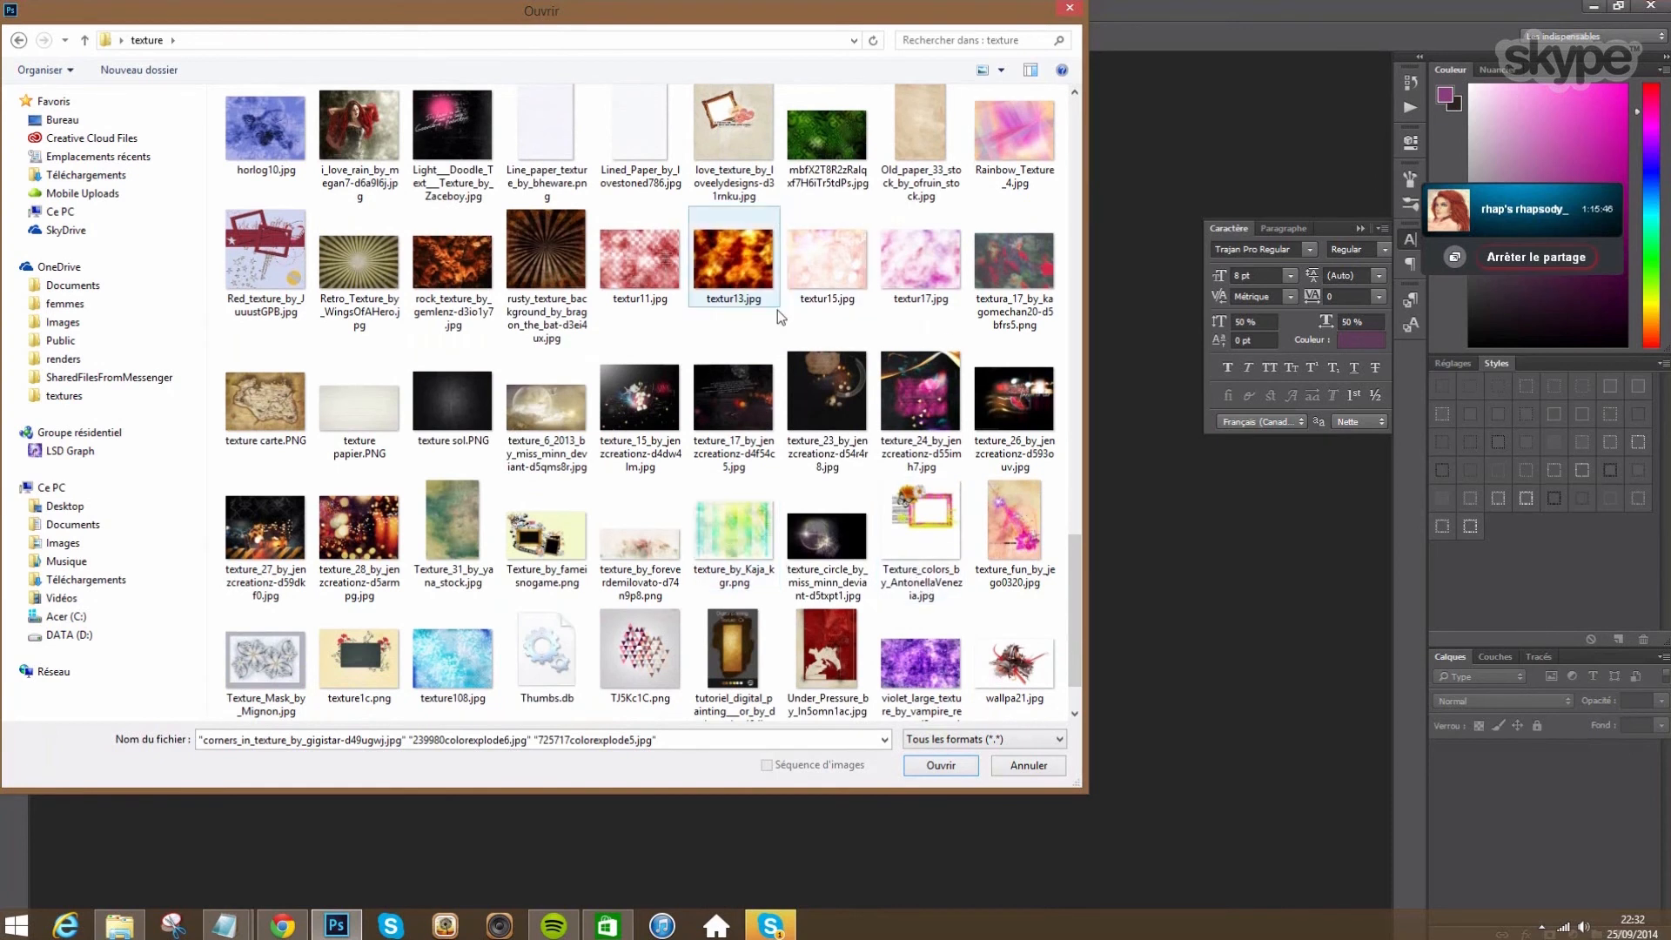
left_click(1005, 409, "ctrl")
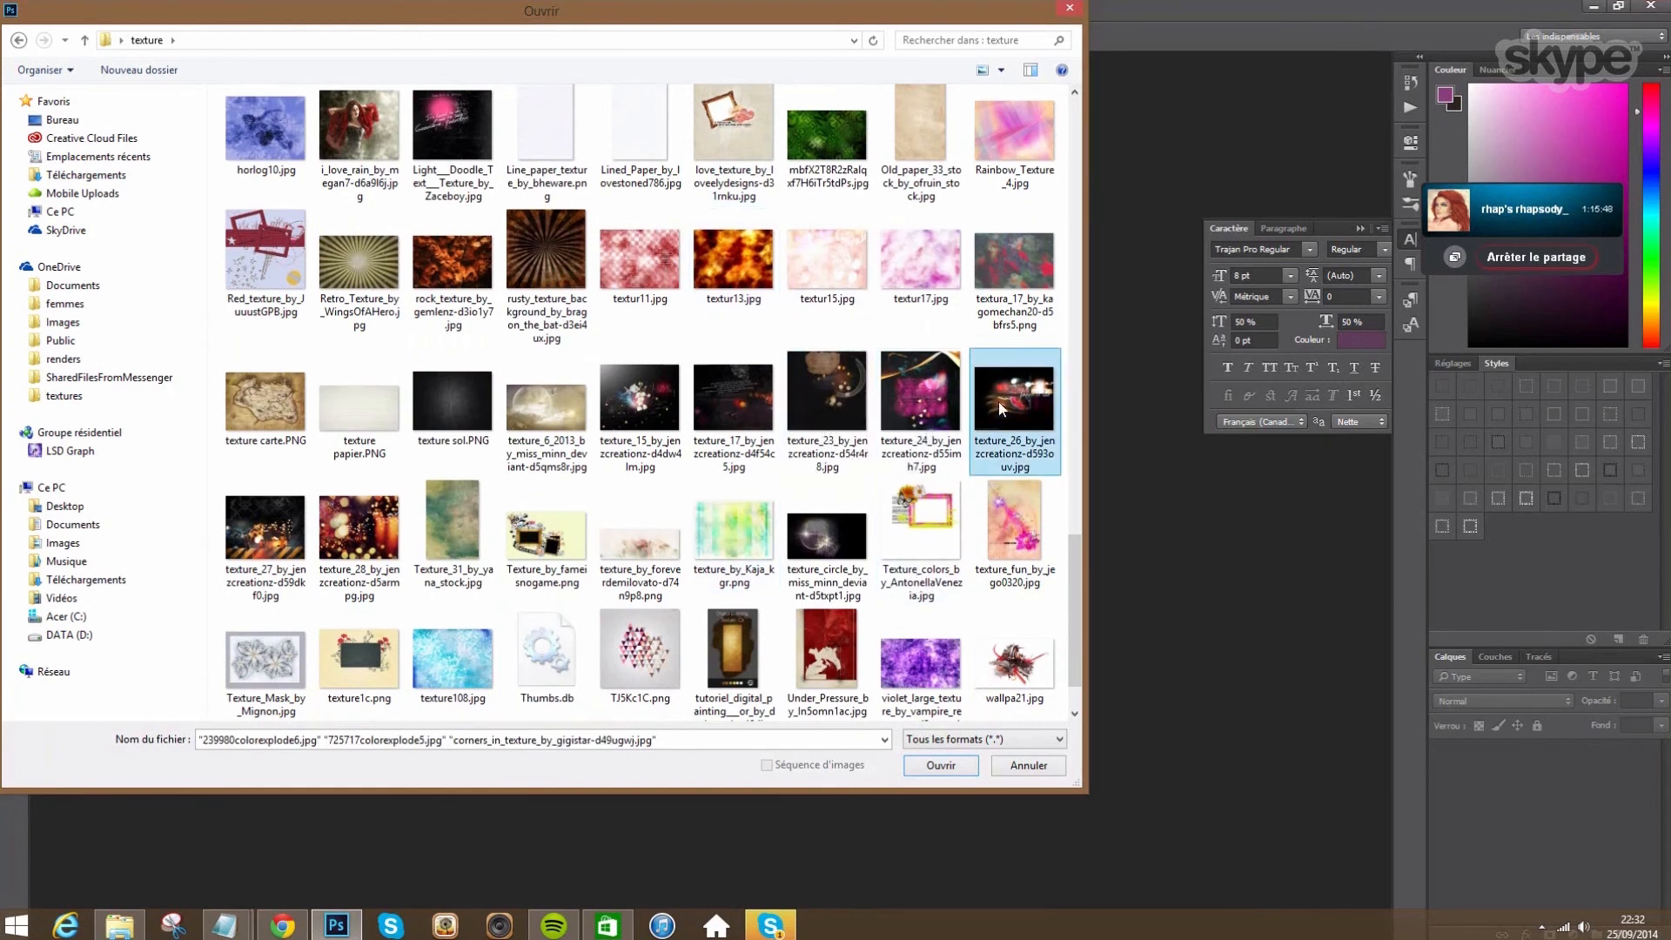
- Open the four selected texture images in Photoshop
left_click(940, 765)
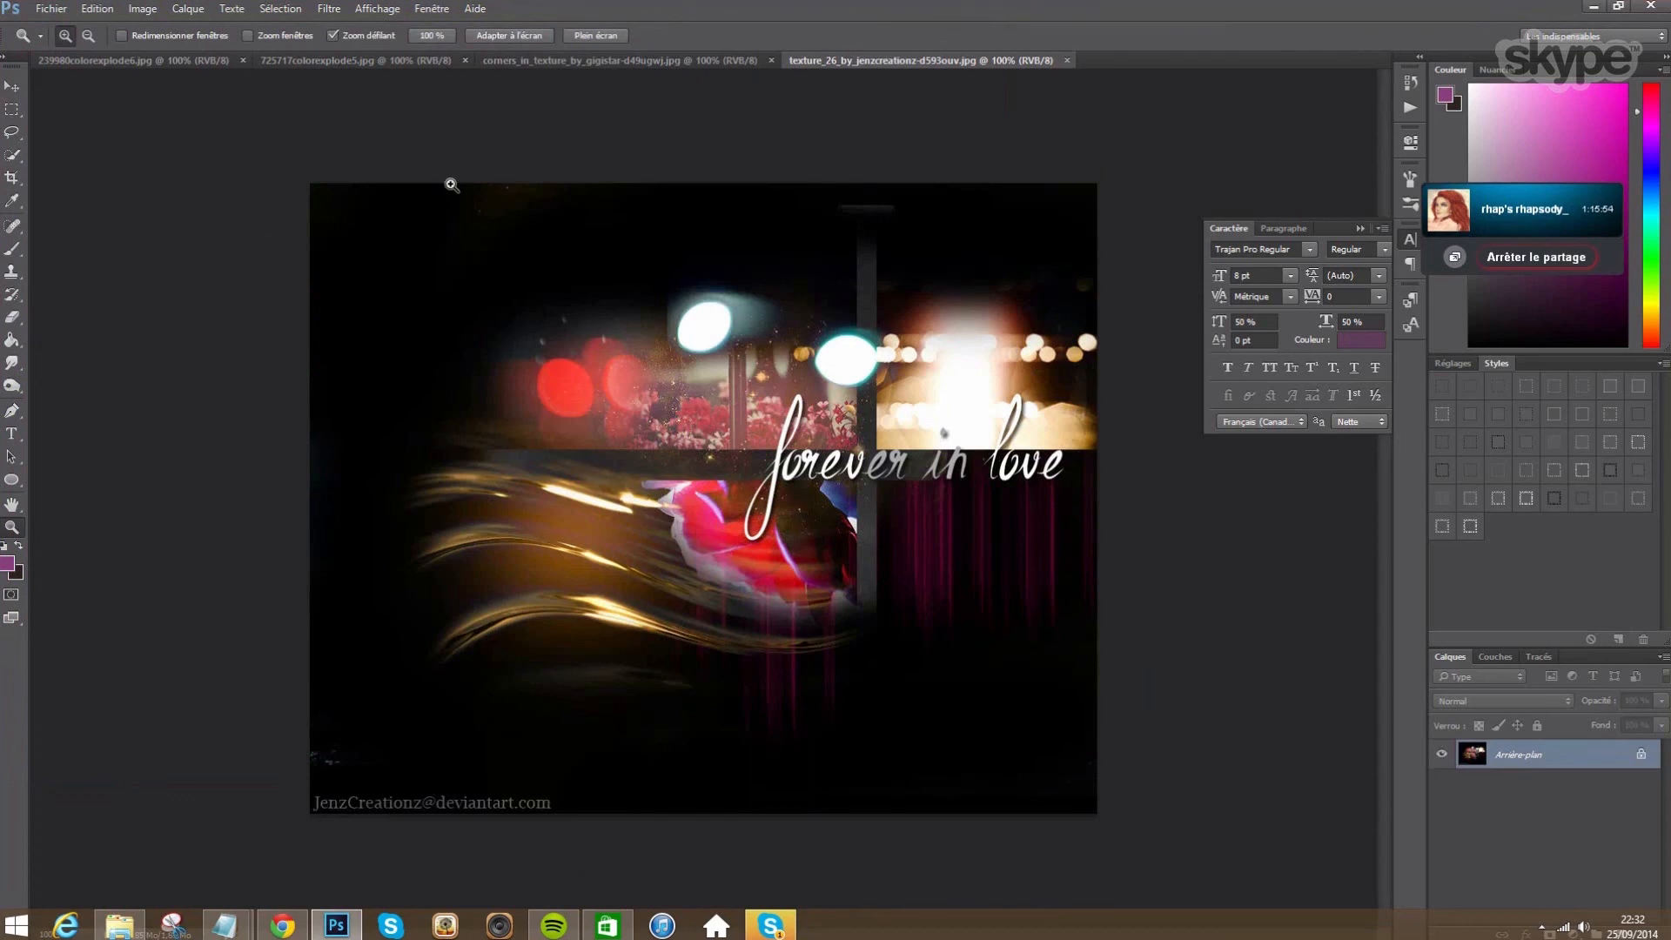
left_click(97, 9)
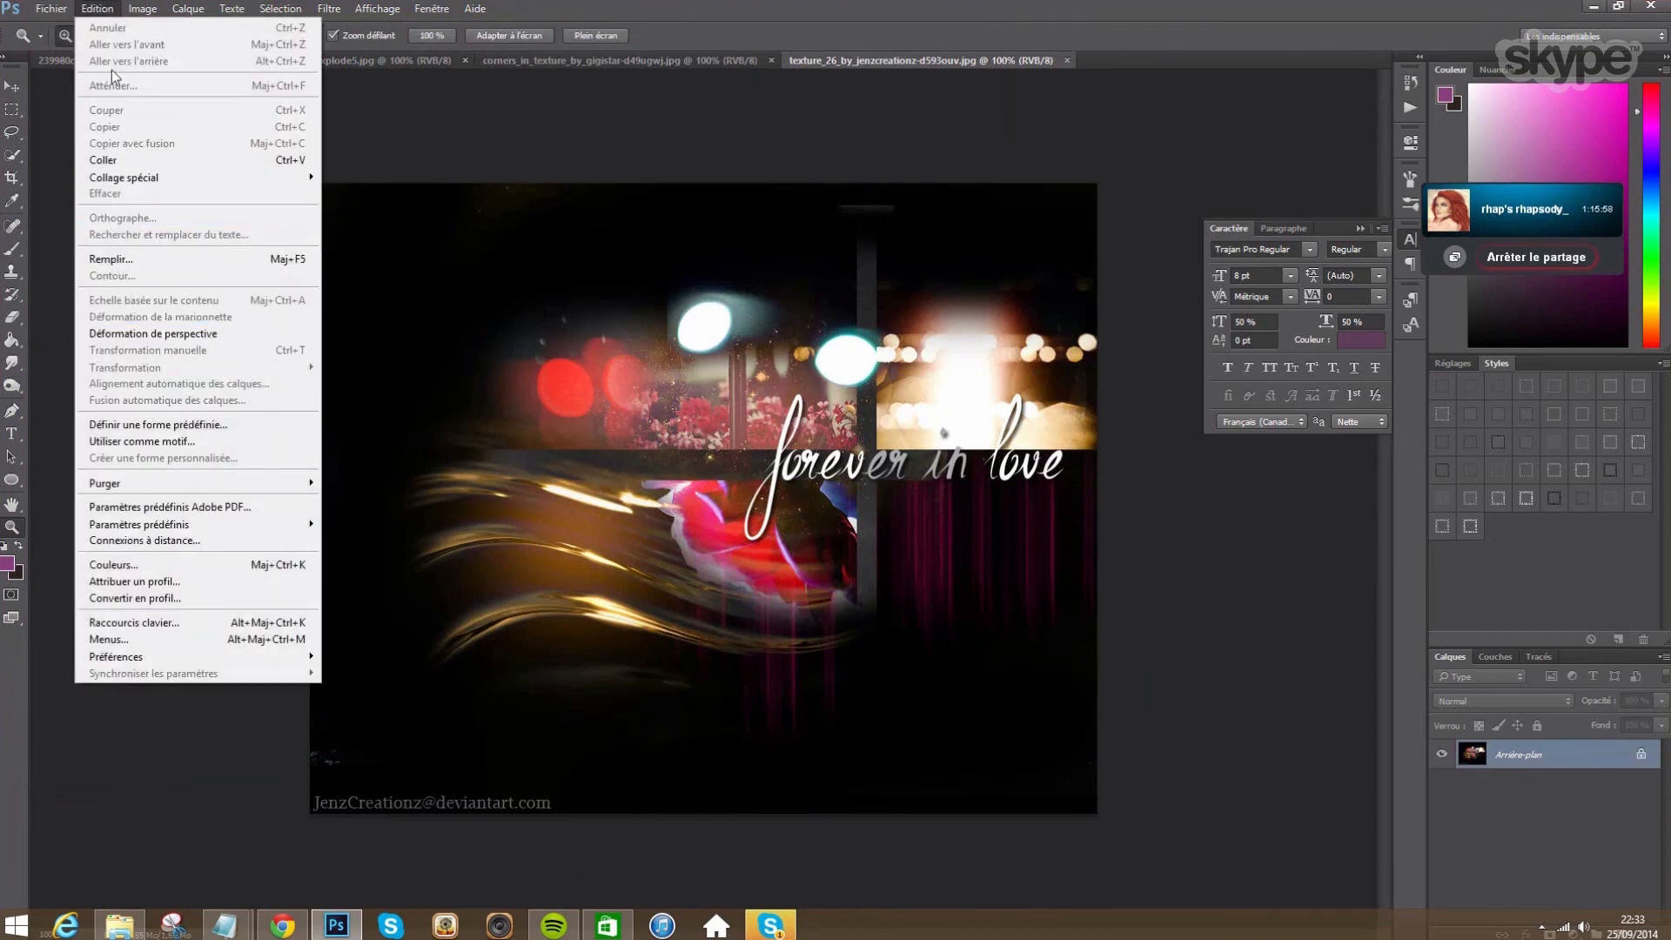
mouse_move(143, 9)
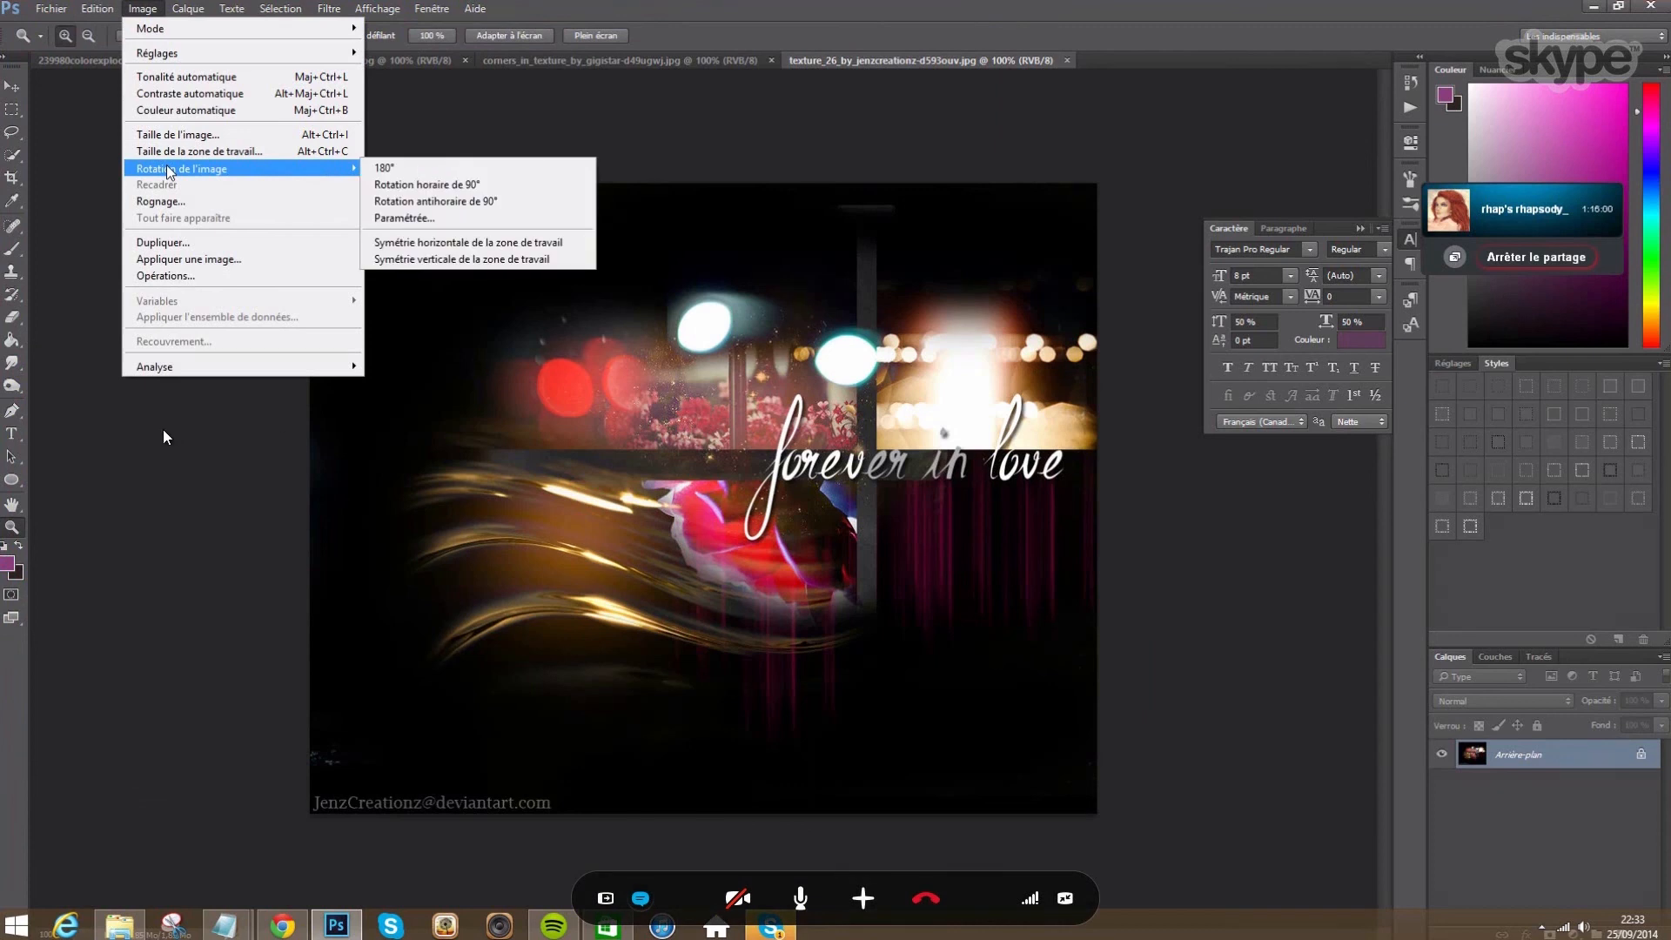
left_click(70, 223)
- Flip the triangle texture and 725717colorexplode5 vertically
left_click(134, 60)
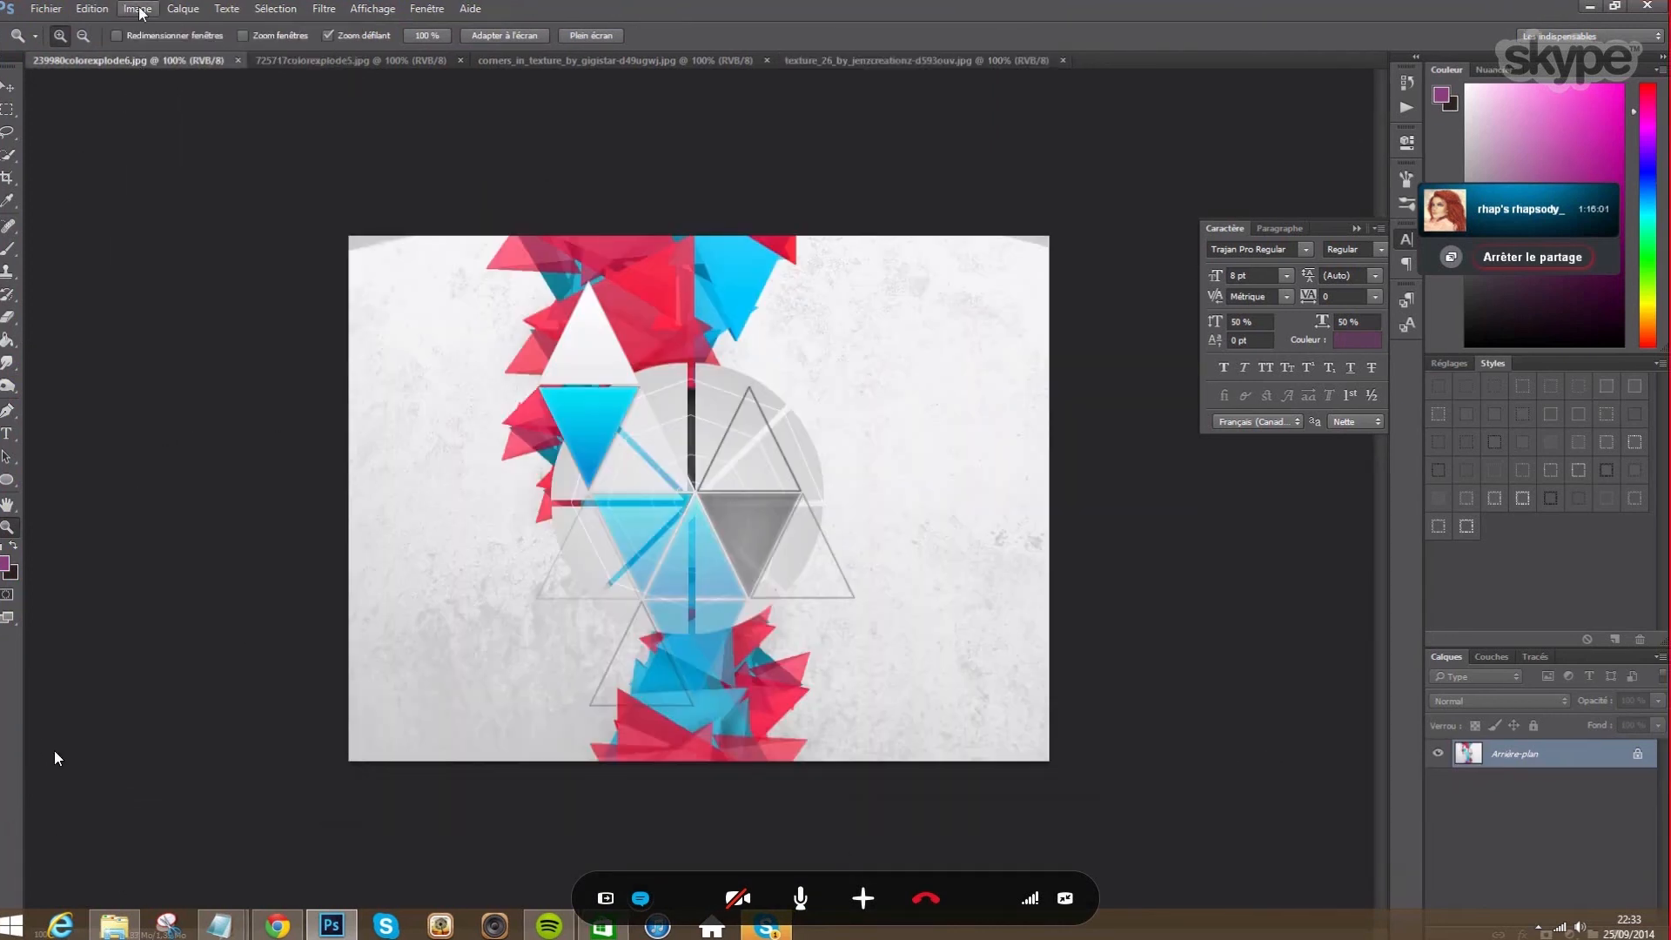
left_click(138, 8)
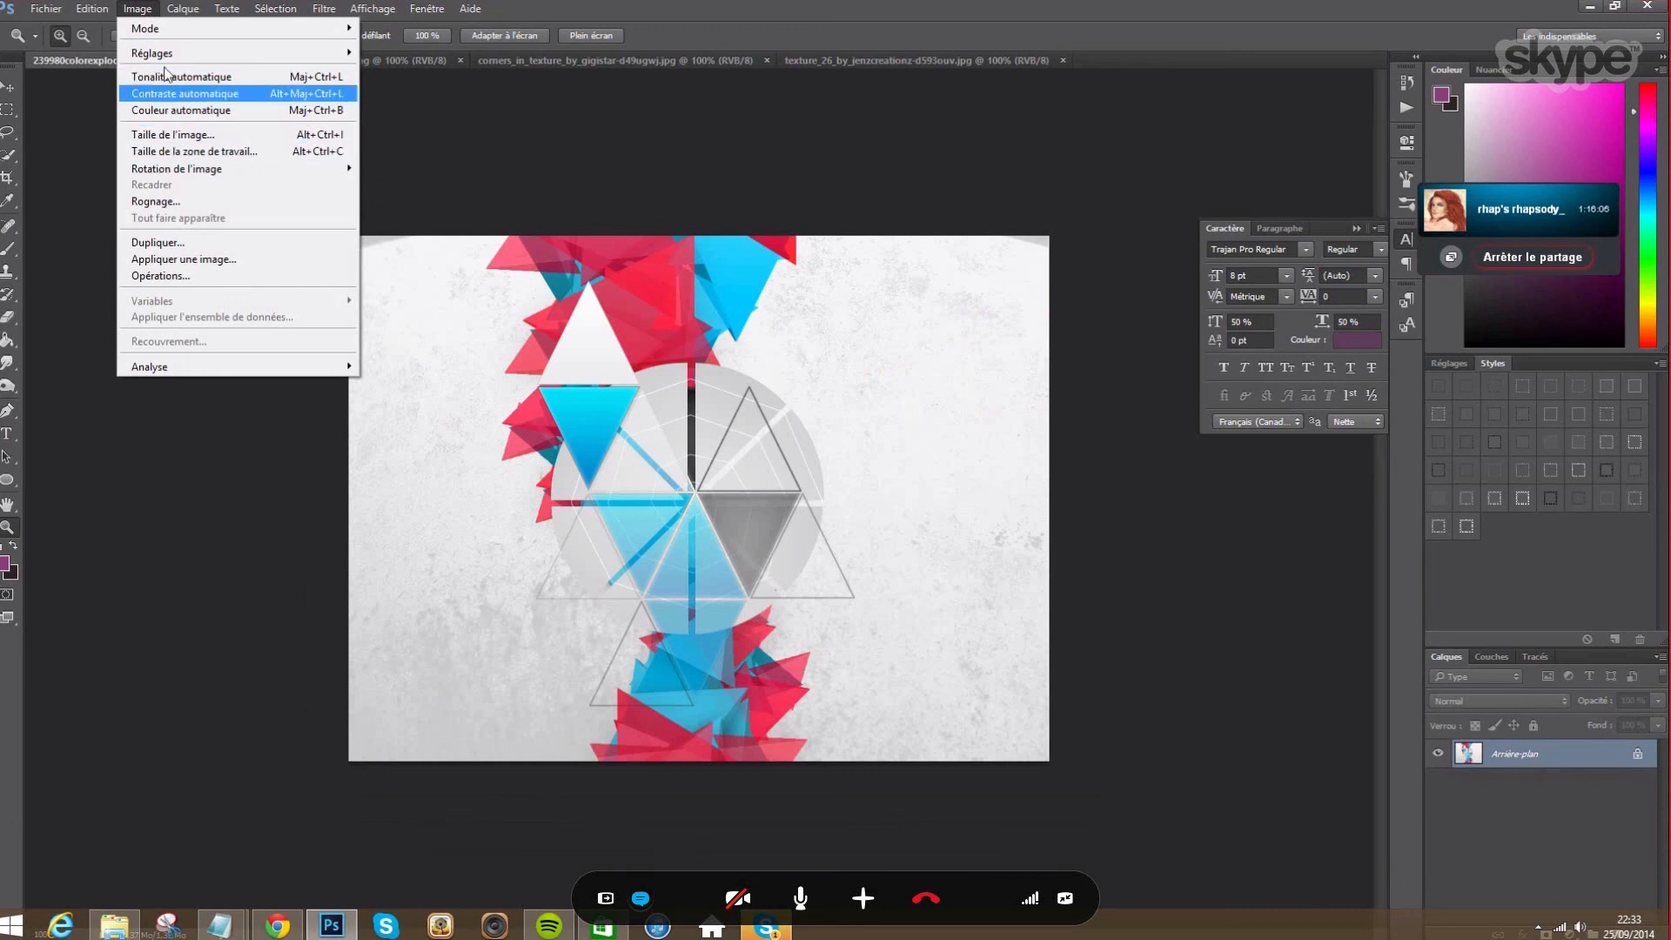
mouse_move(174, 168)
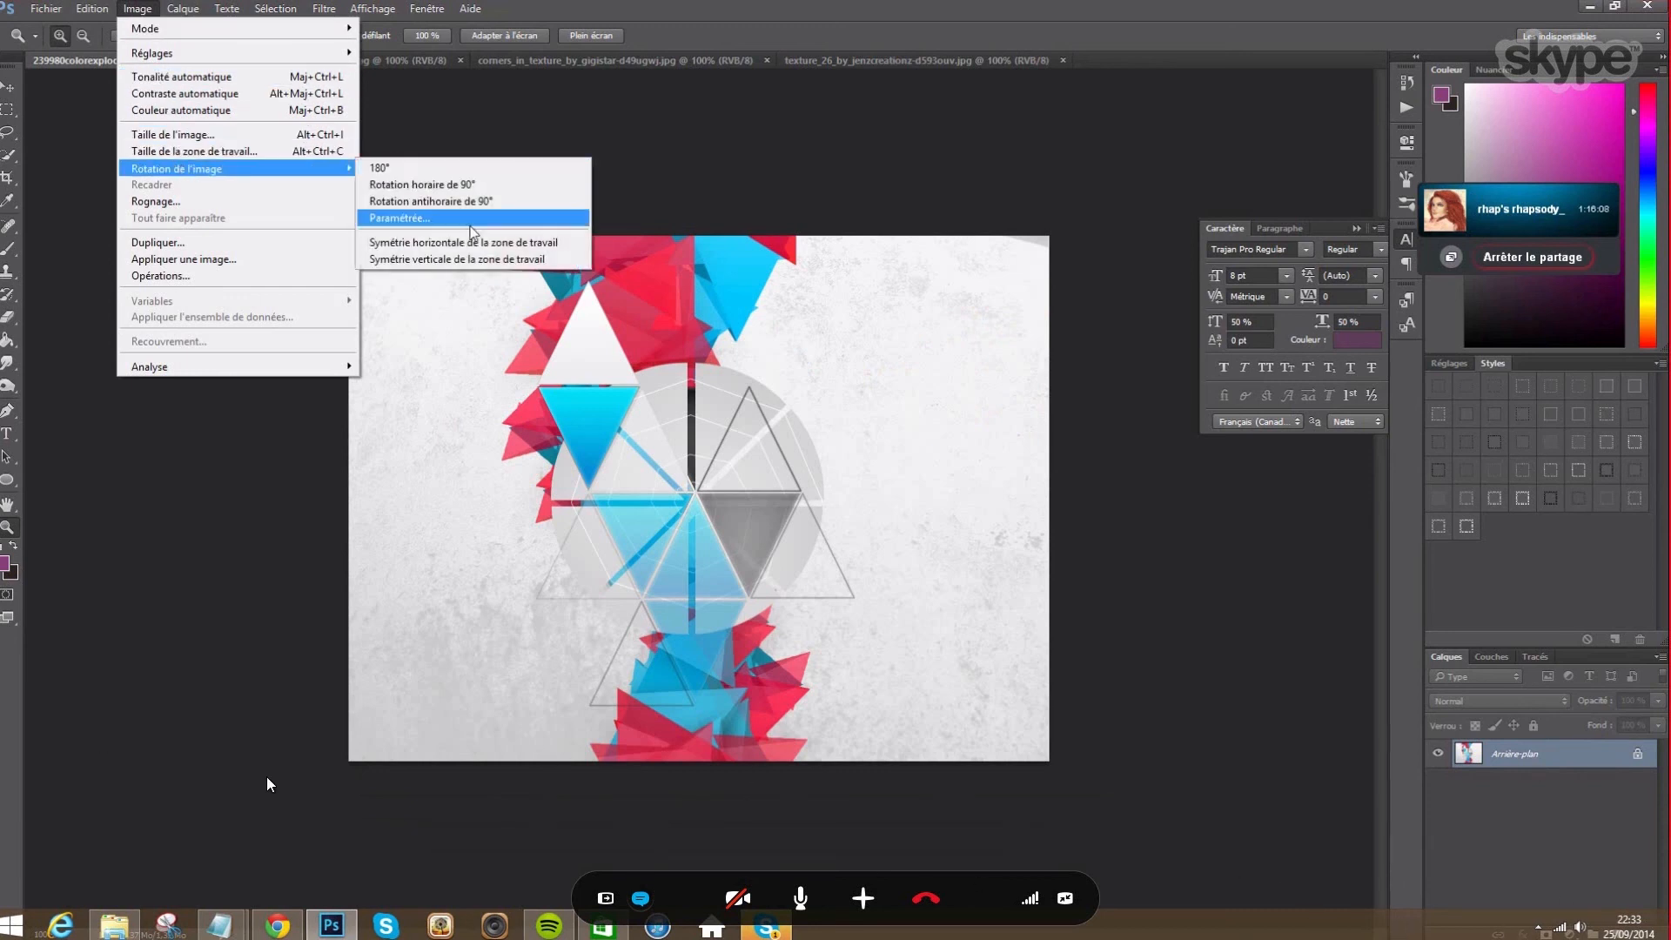
left_click(435, 260)
left_click(294, 61)
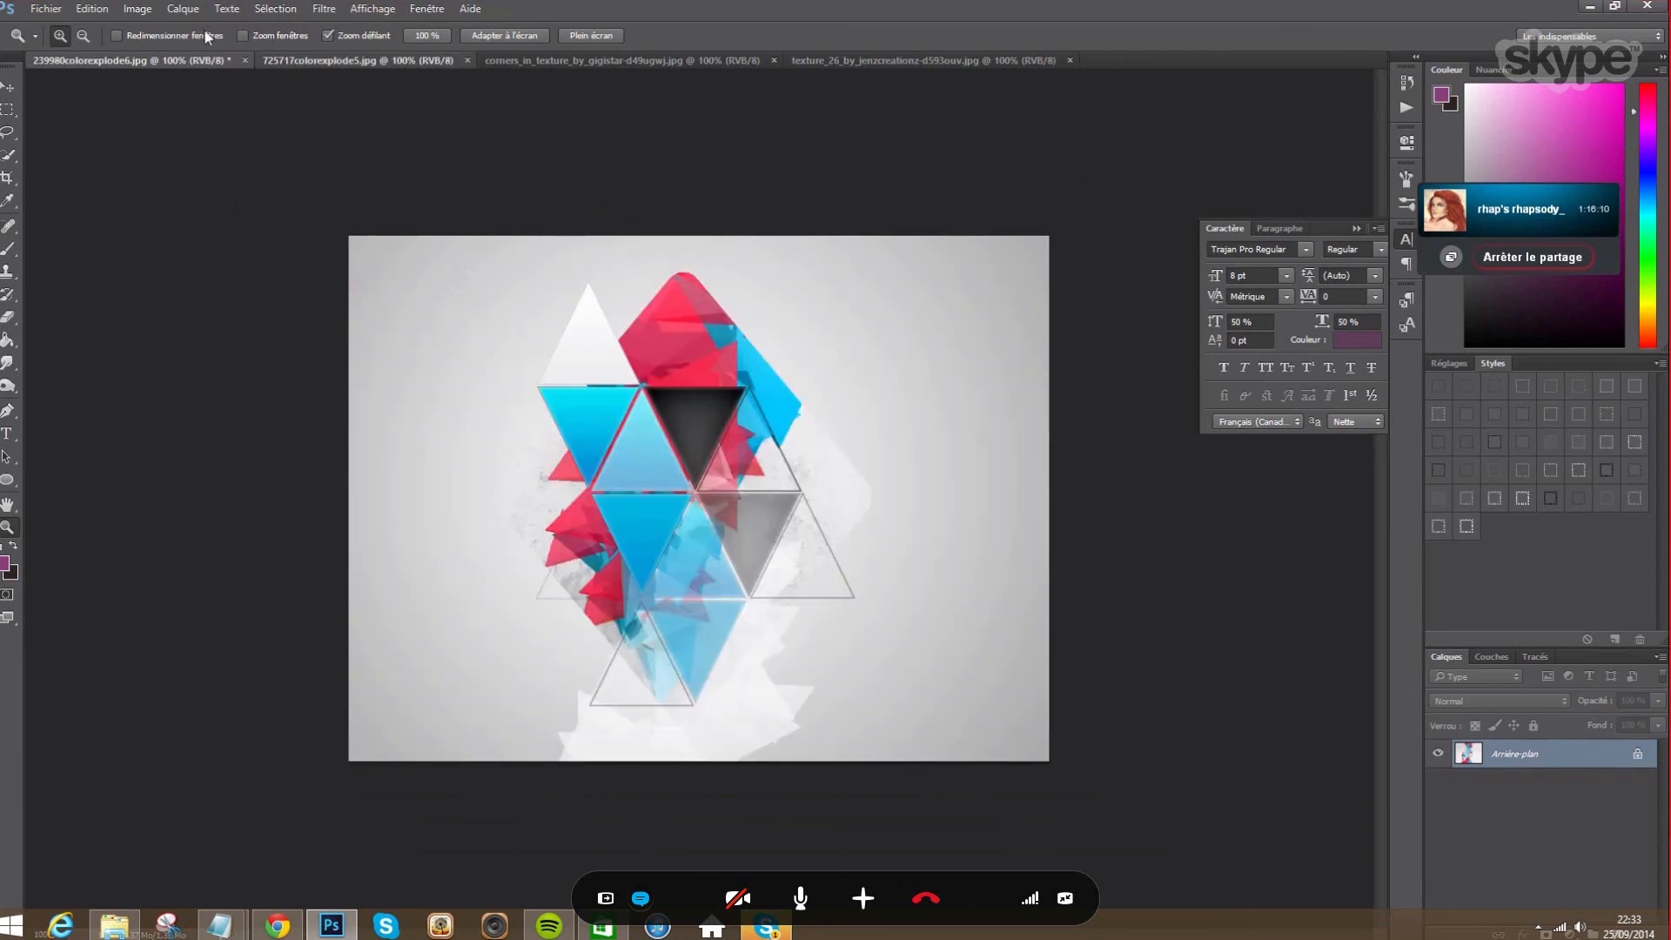
left_click(137, 8)
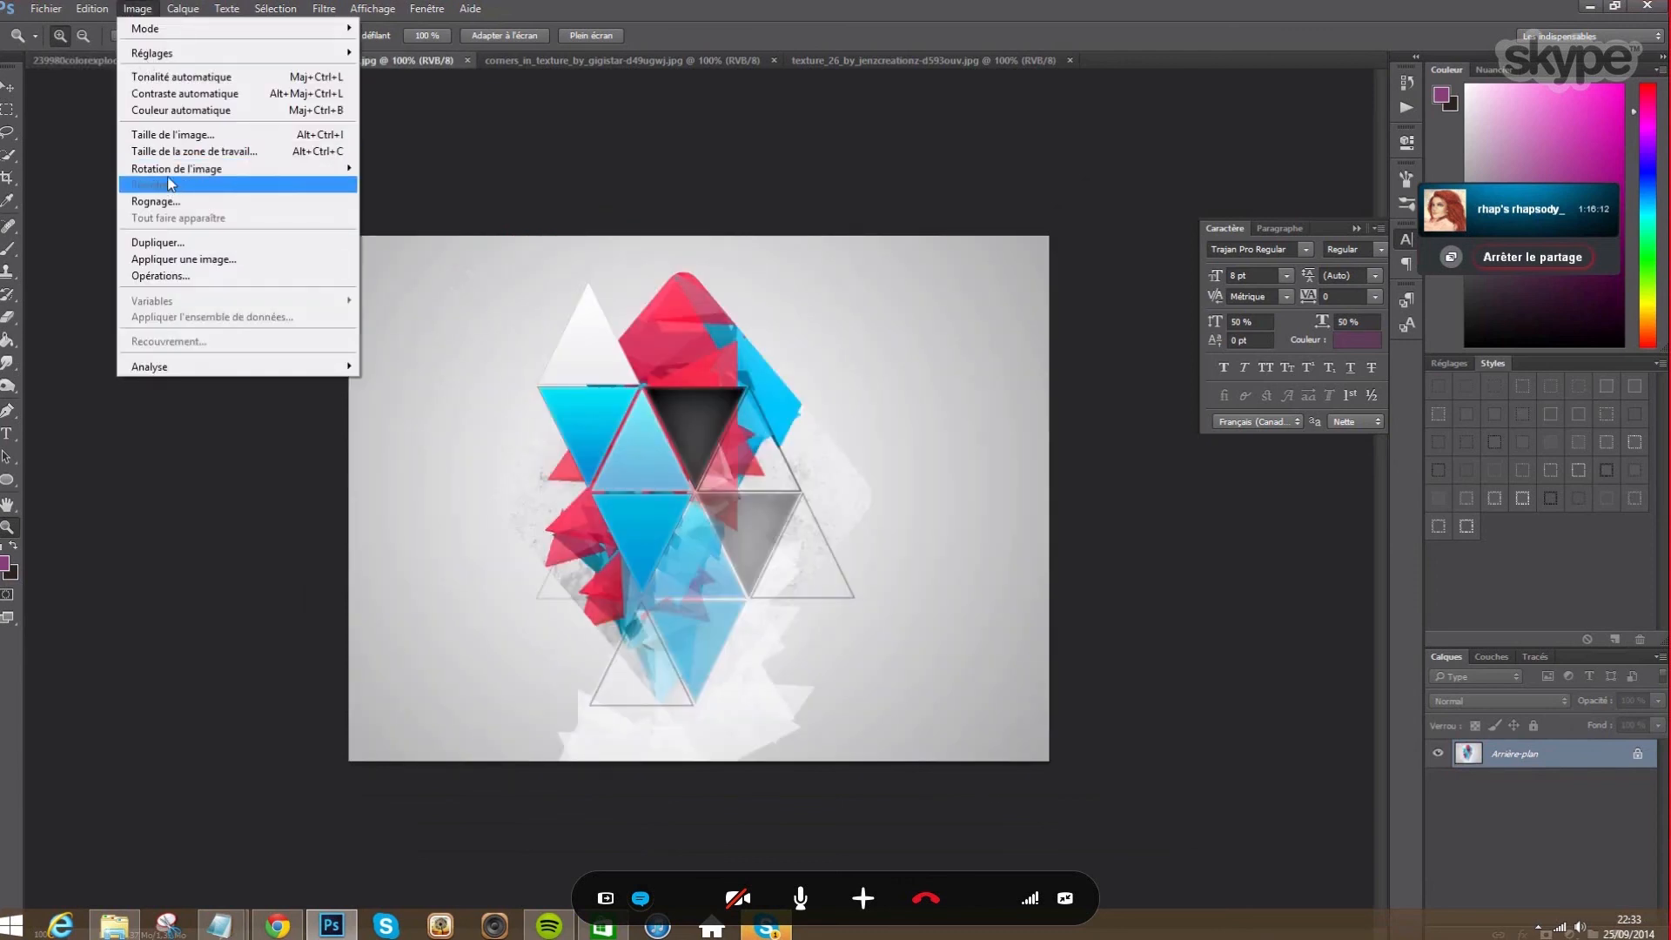
mouse_move(179, 169)
key("Escape")
left_click(538, 248)
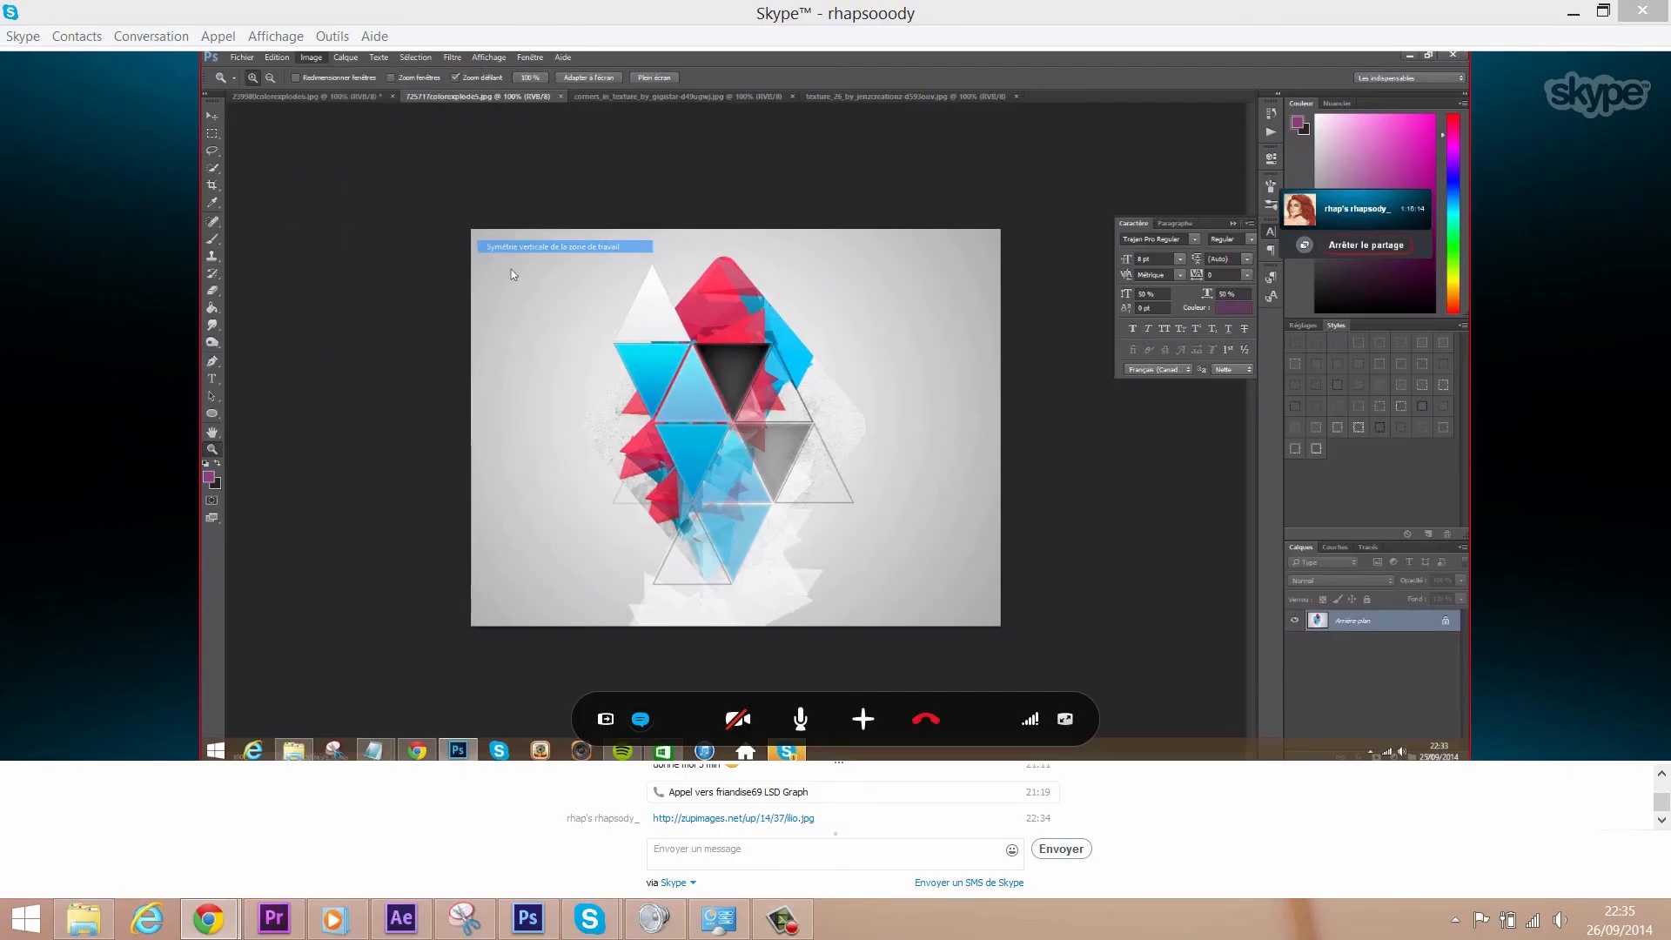
- Flip corners_in_texture and the 'forever in love' texture_26 vertically
left_click(620, 98)
left_click(311, 58)
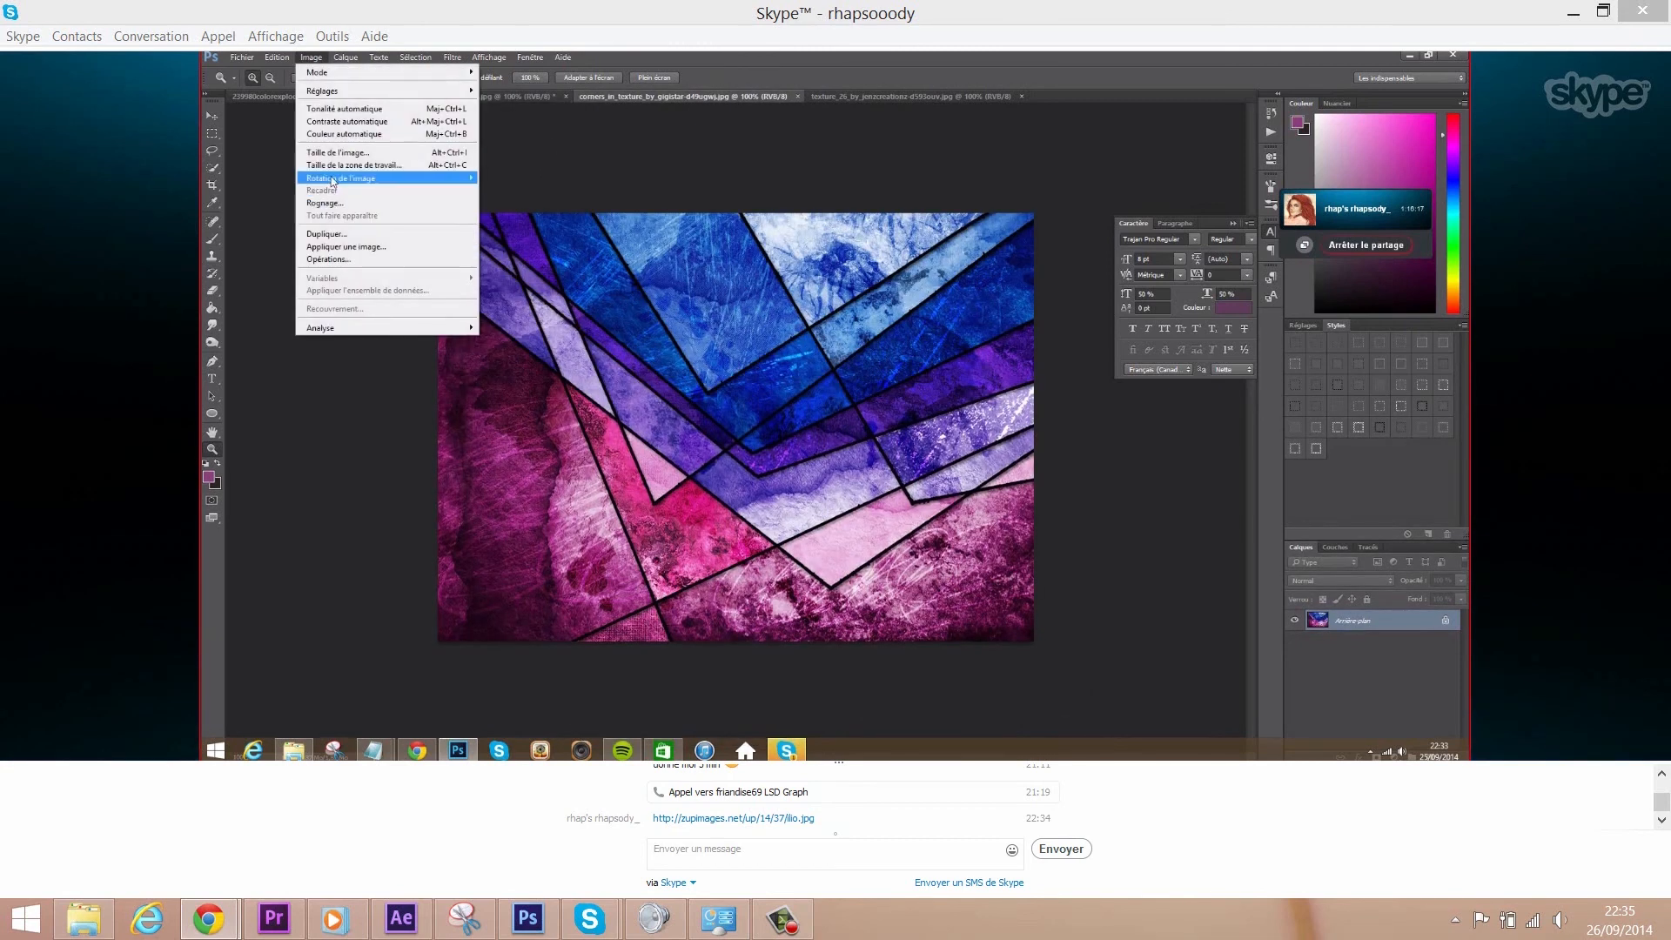
mouse_move(333, 180)
left_click(554, 247)
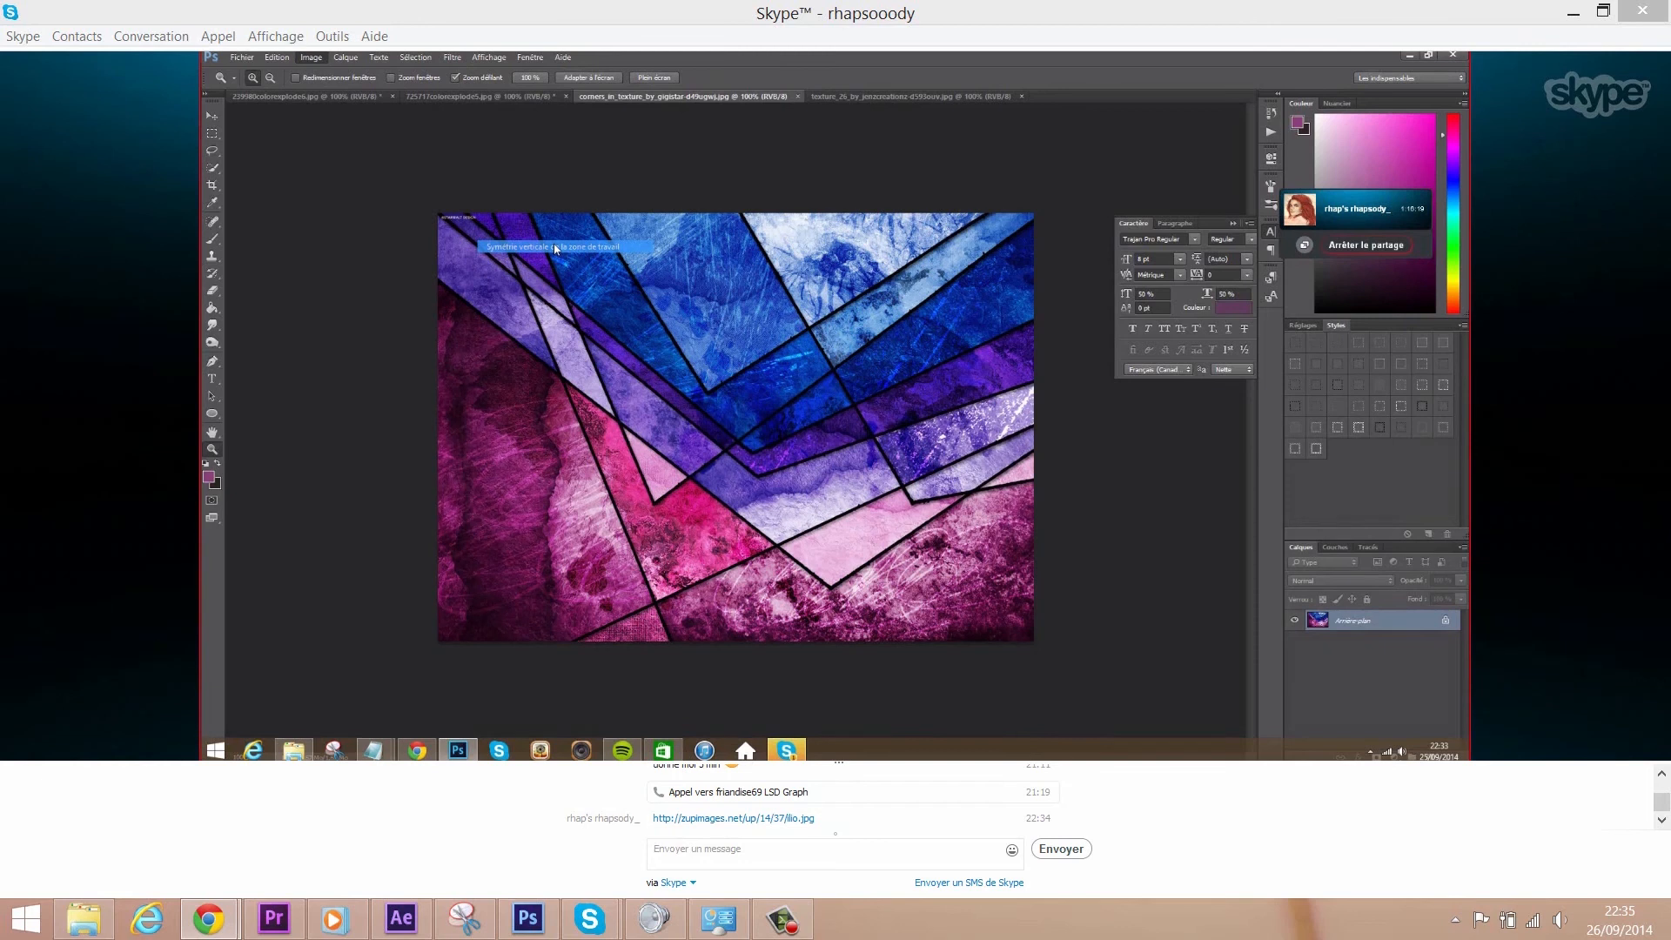
left_click(870, 97)
left_click(311, 58)
mouse_move(331, 181)
left_click(557, 247)
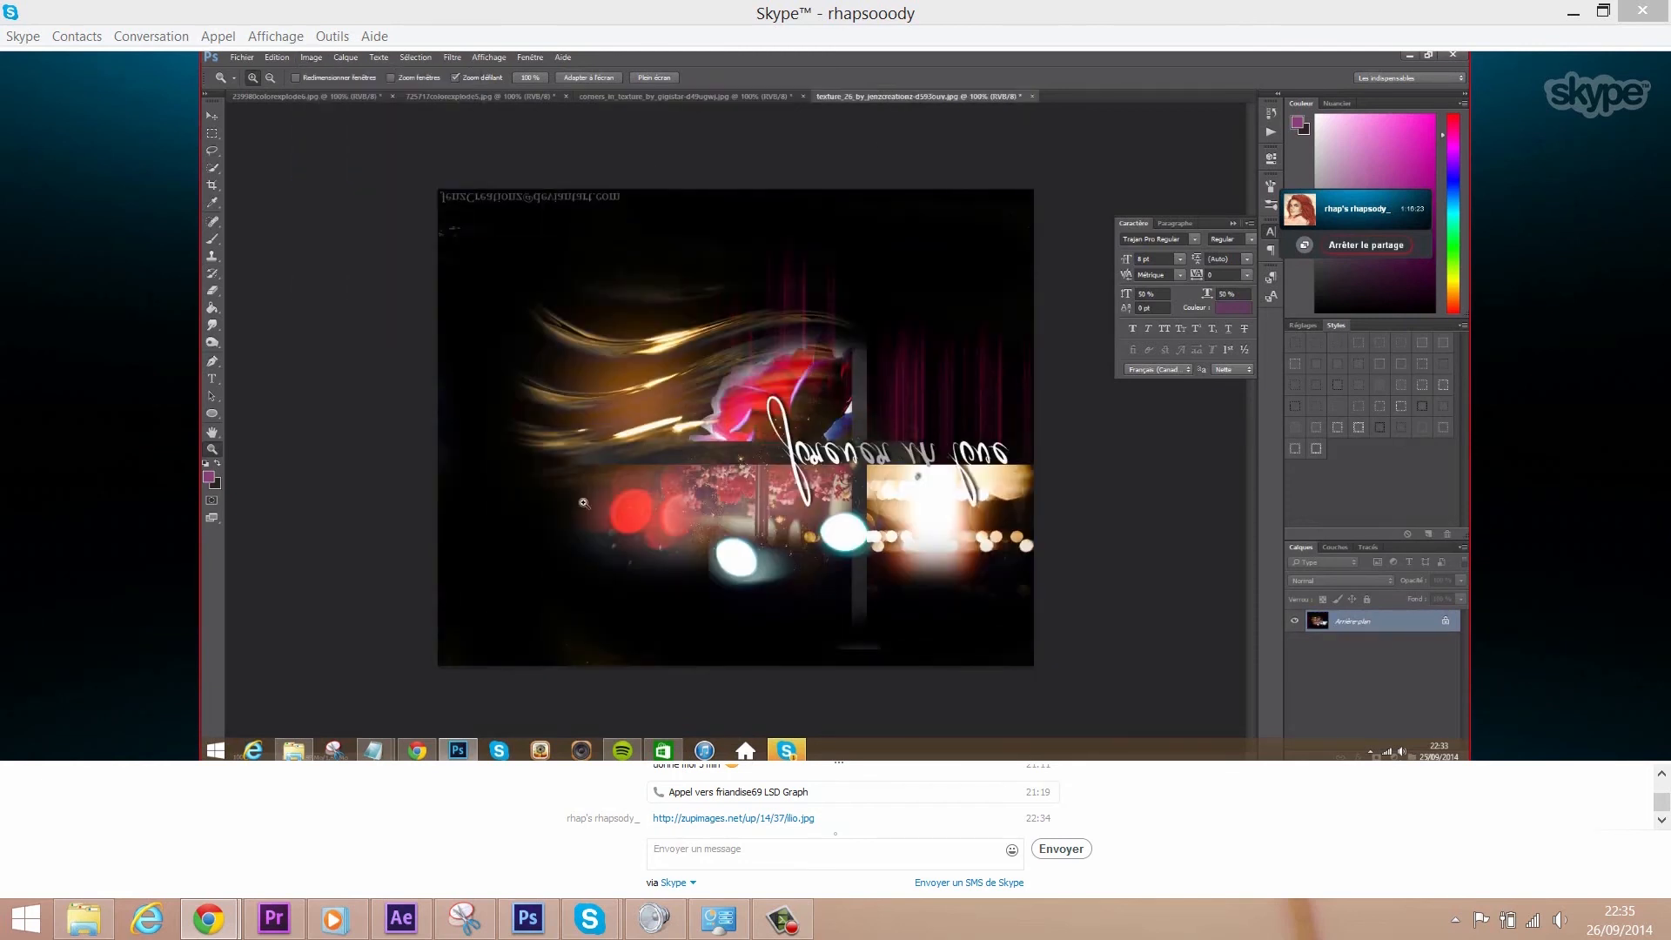
- Start opening another file and browse into the renders folder
left_click(242, 58)
left_click(252, 84)
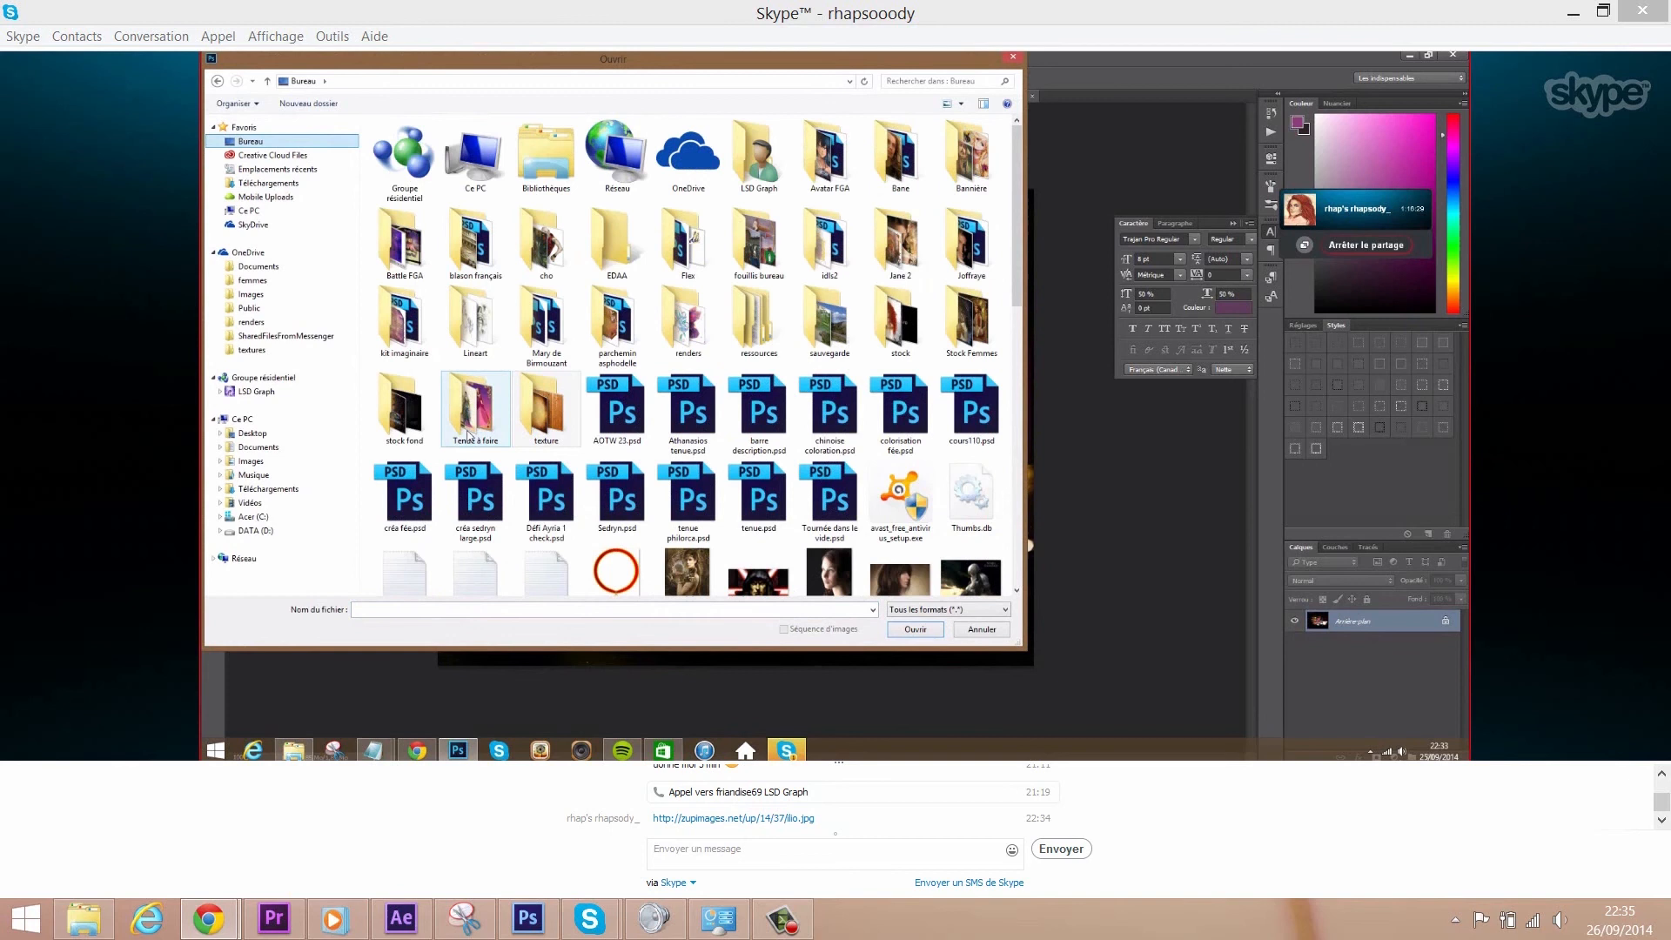
double_click(688, 329)
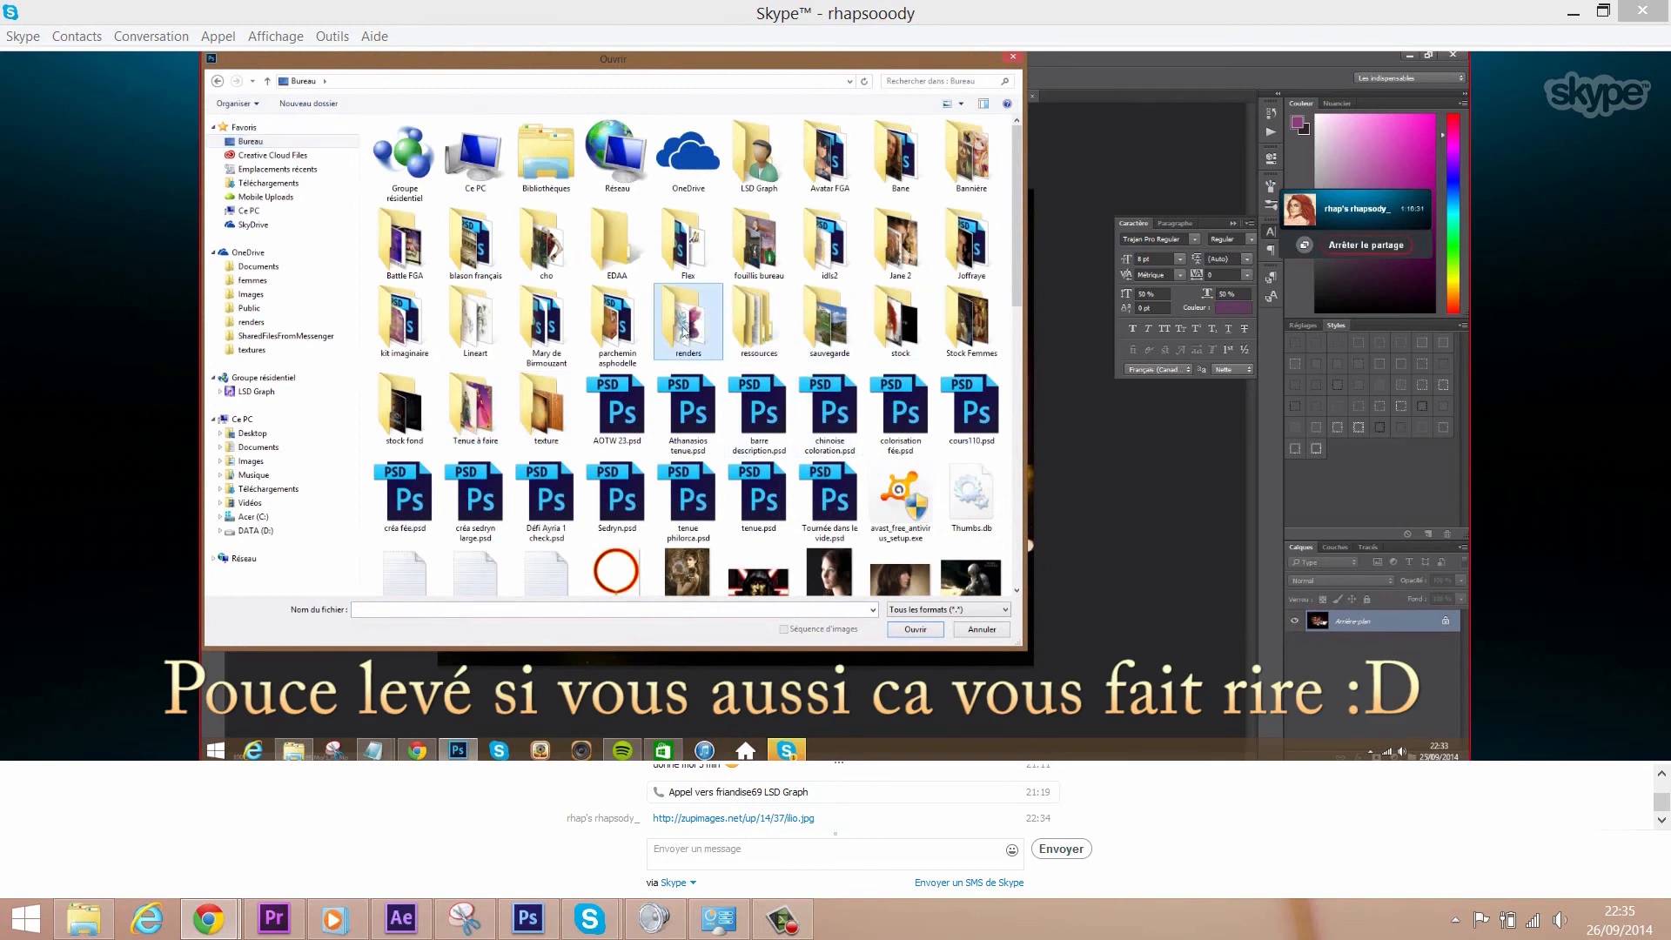
double_click(453, 234)
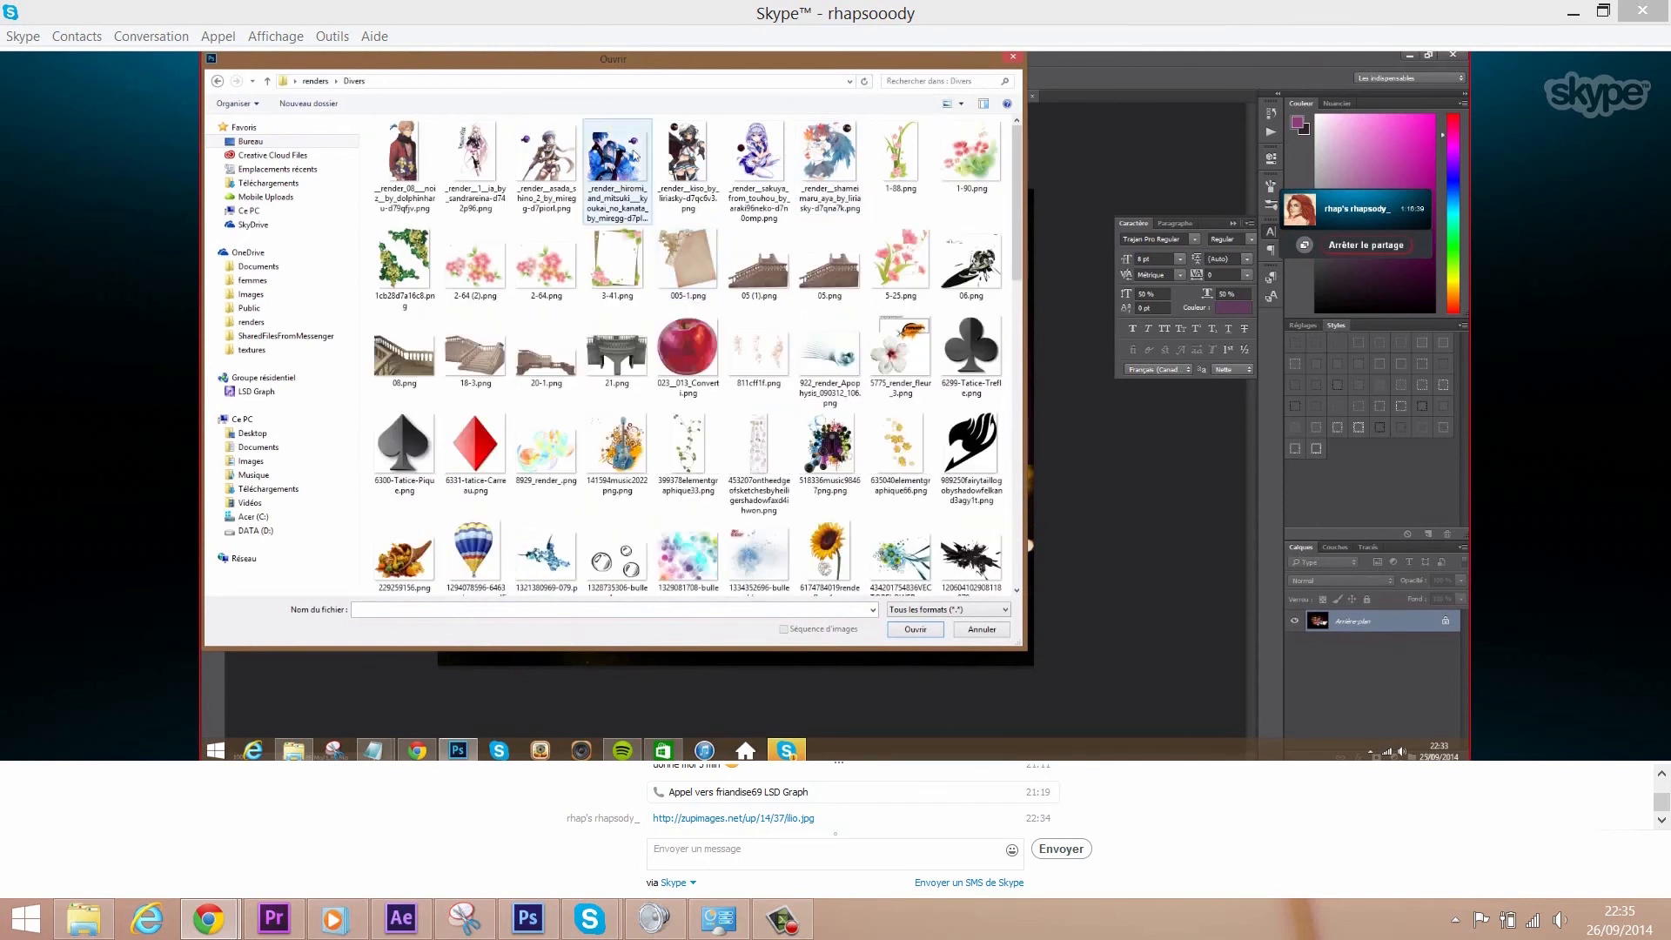
left_click(218, 81)
- Show the renders as large thumbnails and open render 12 Gilbert.png
scroll(1023, 137, "down", 5)
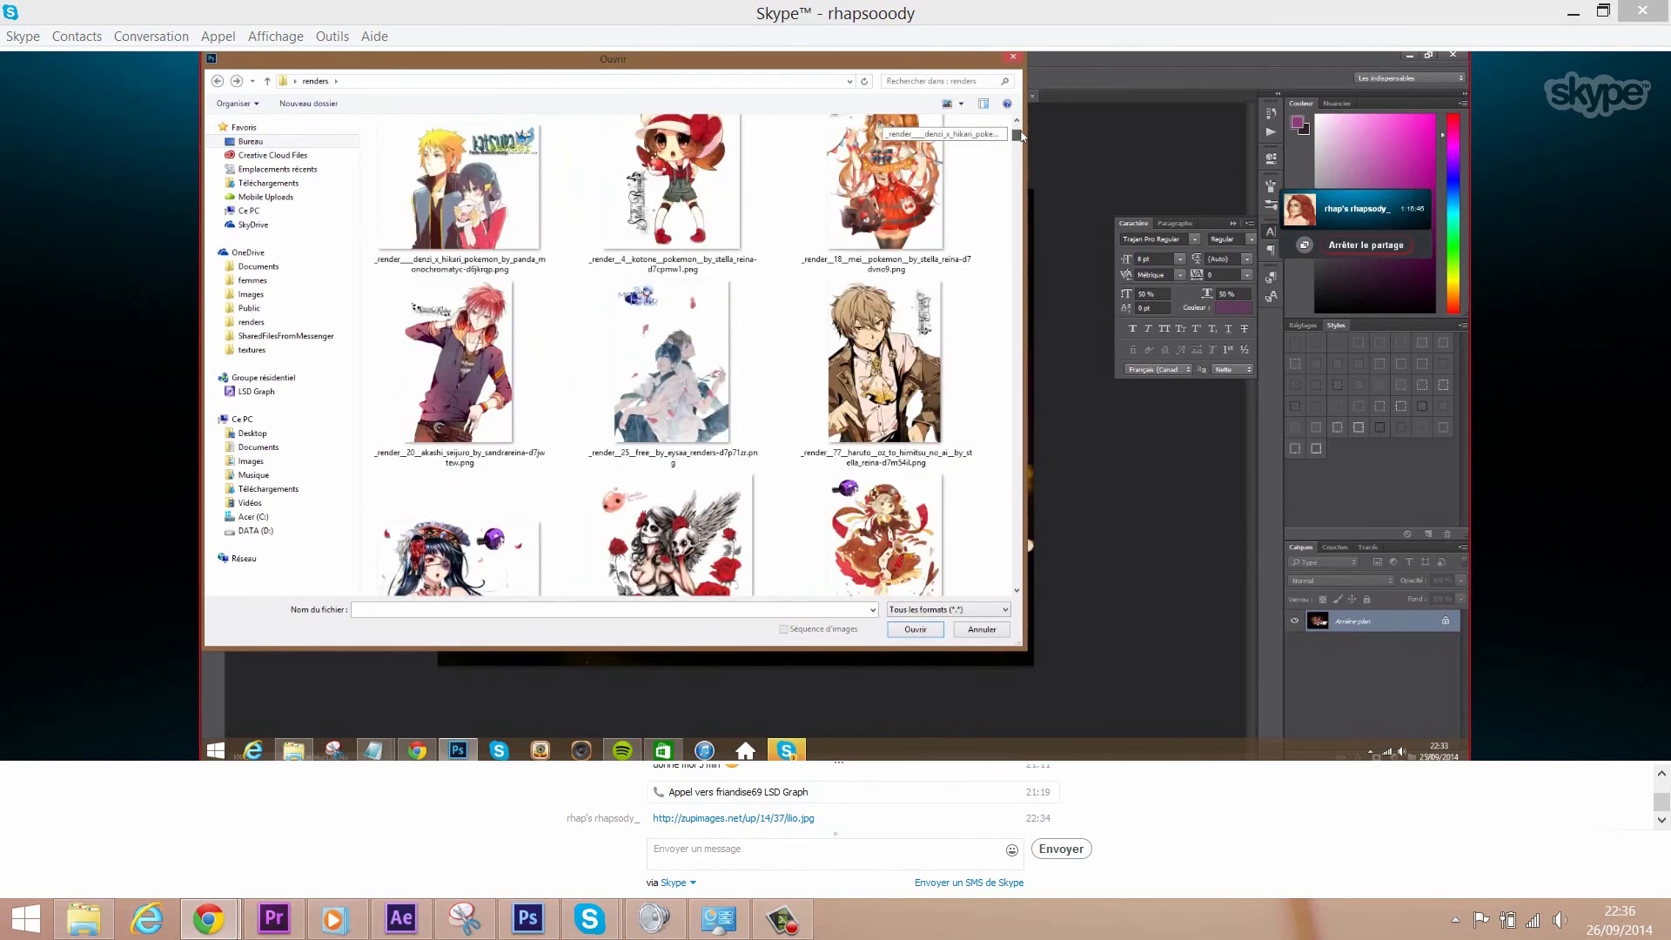
scroll(973, 431, "down", 5)
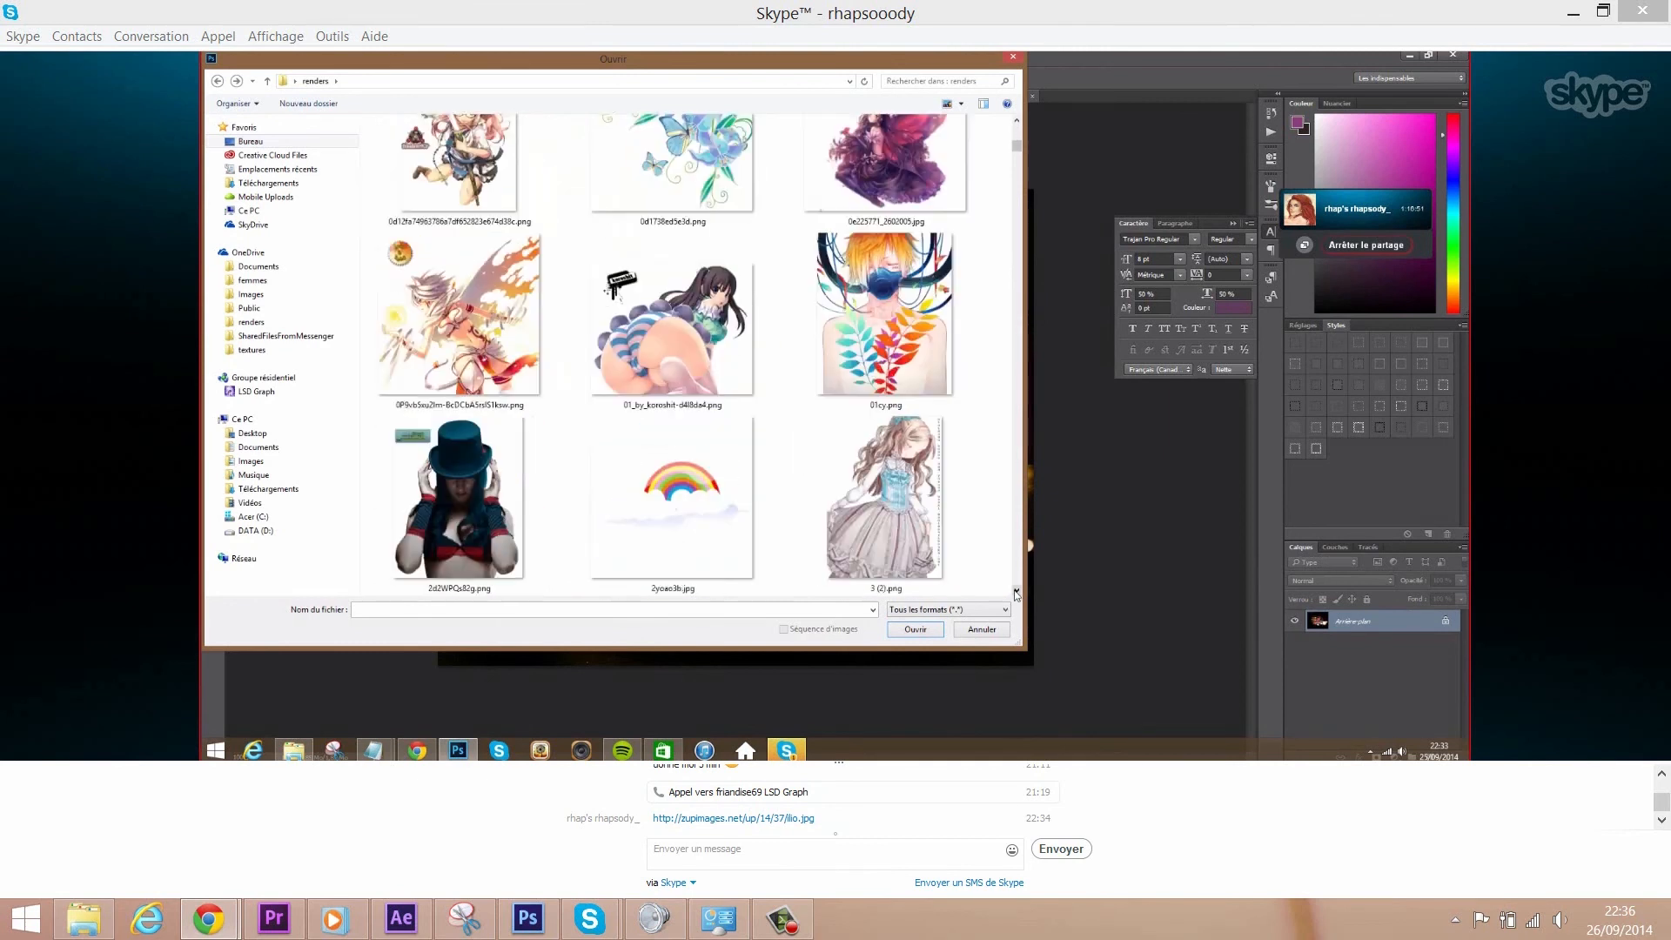
scroll(1016, 595, "down", 10)
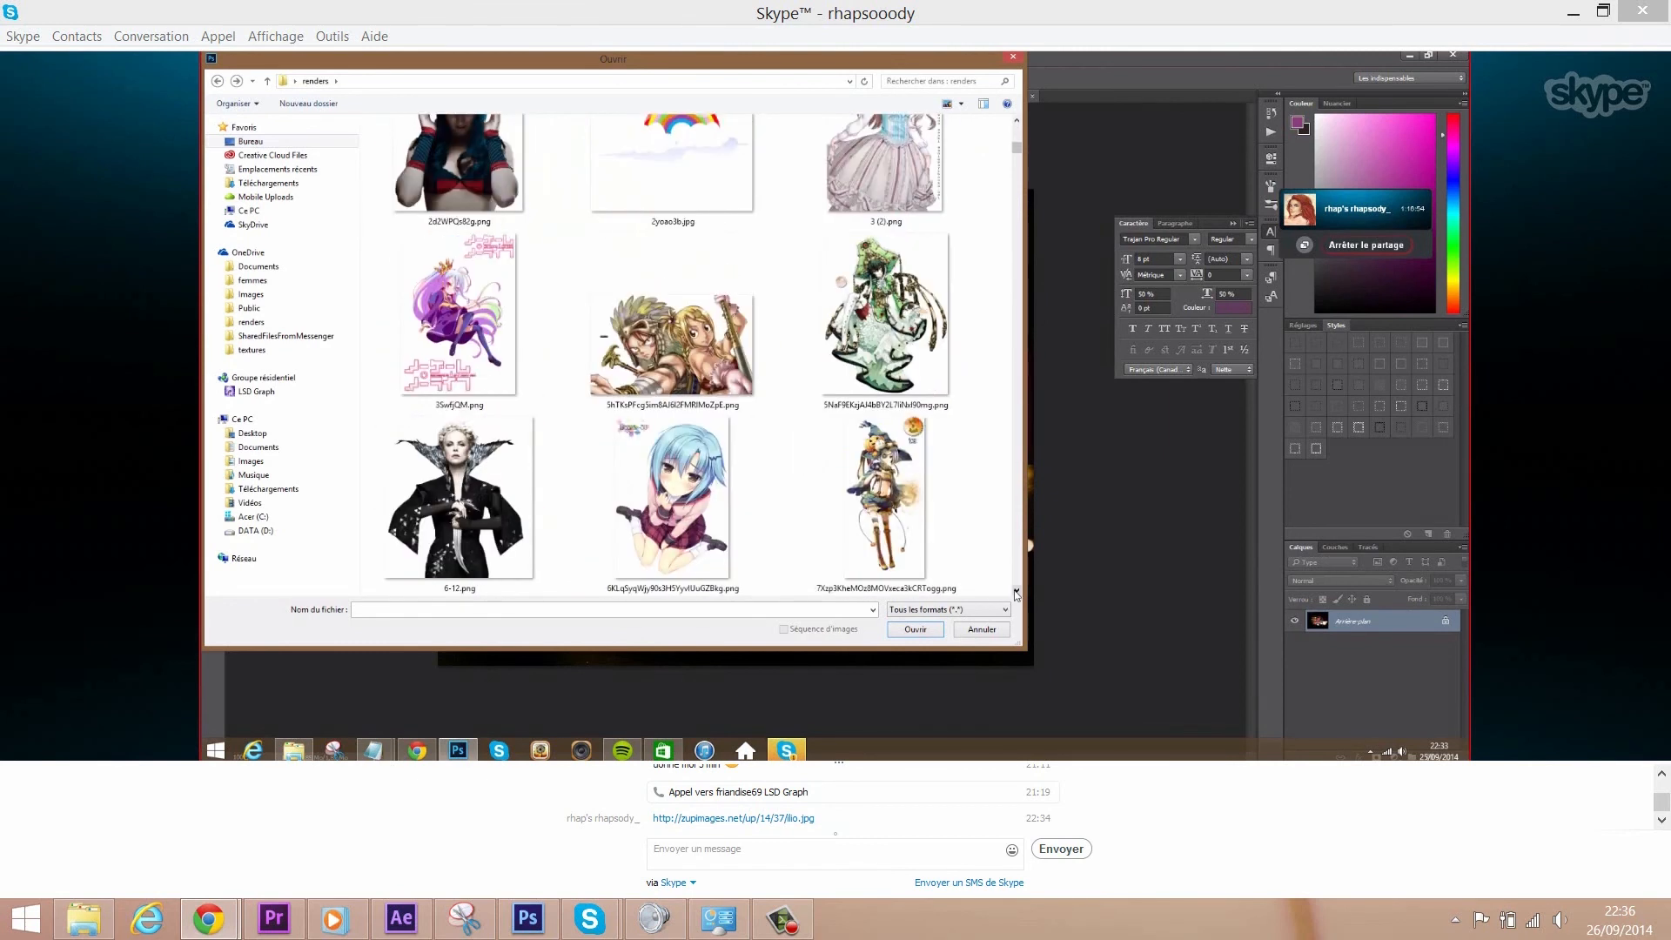
scroll(1016, 594, "down", 10)
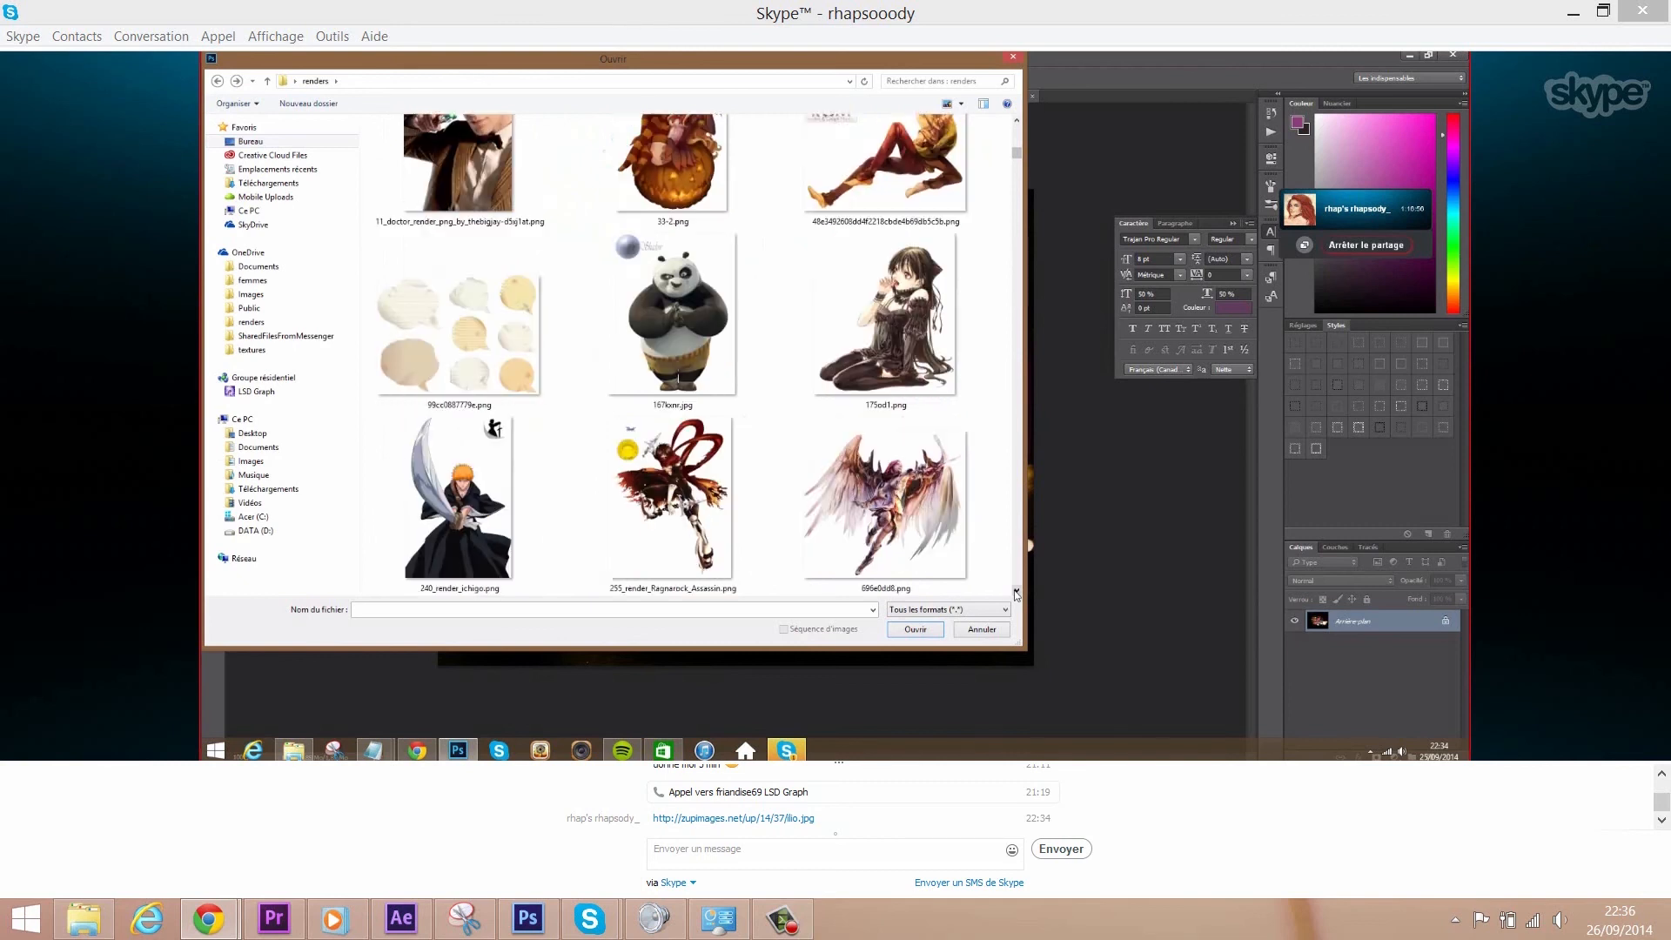
scroll(1016, 594, "down", 10)
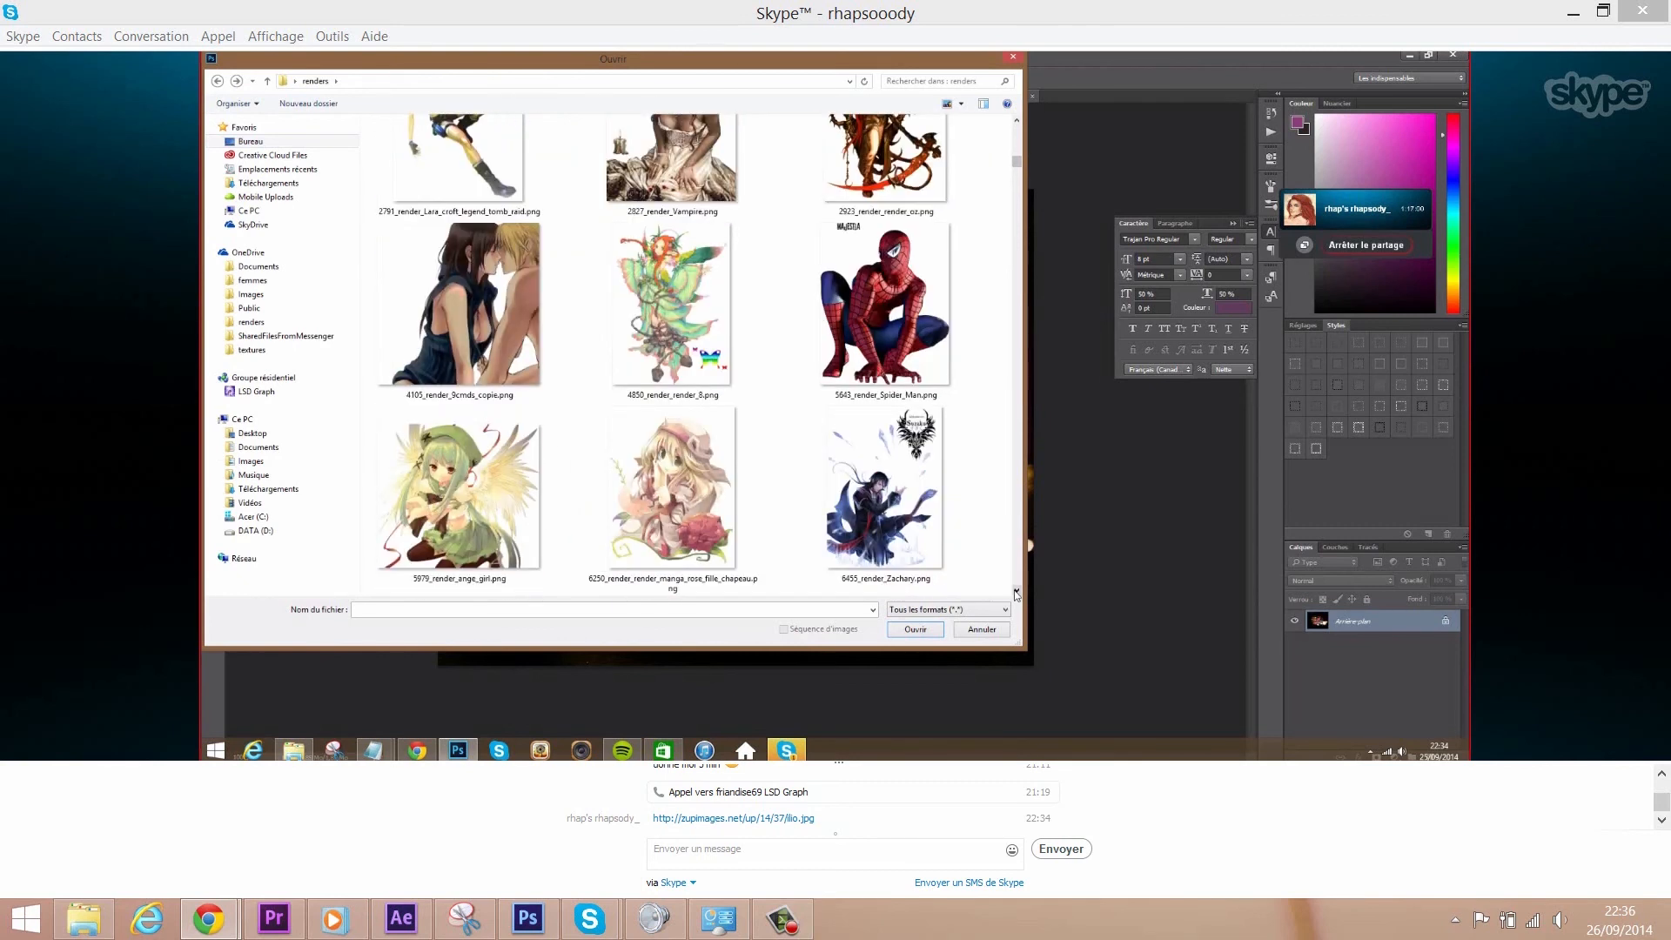
scroll(1016, 594, "down", 3)
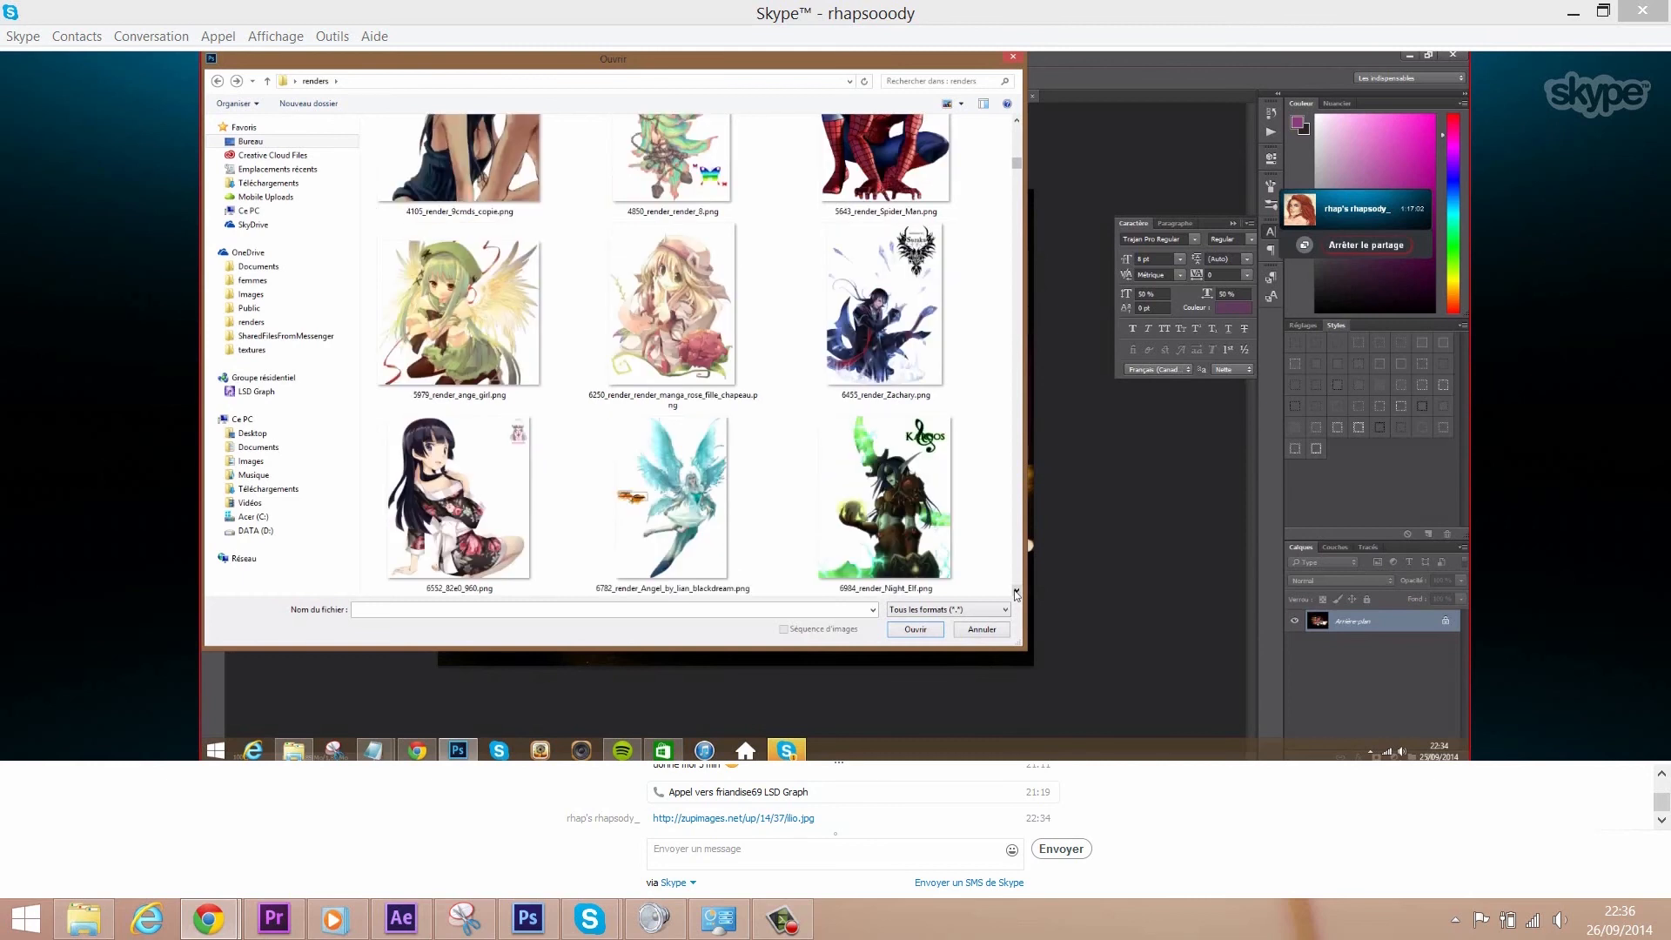
scroll(1016, 594, "down", 9)
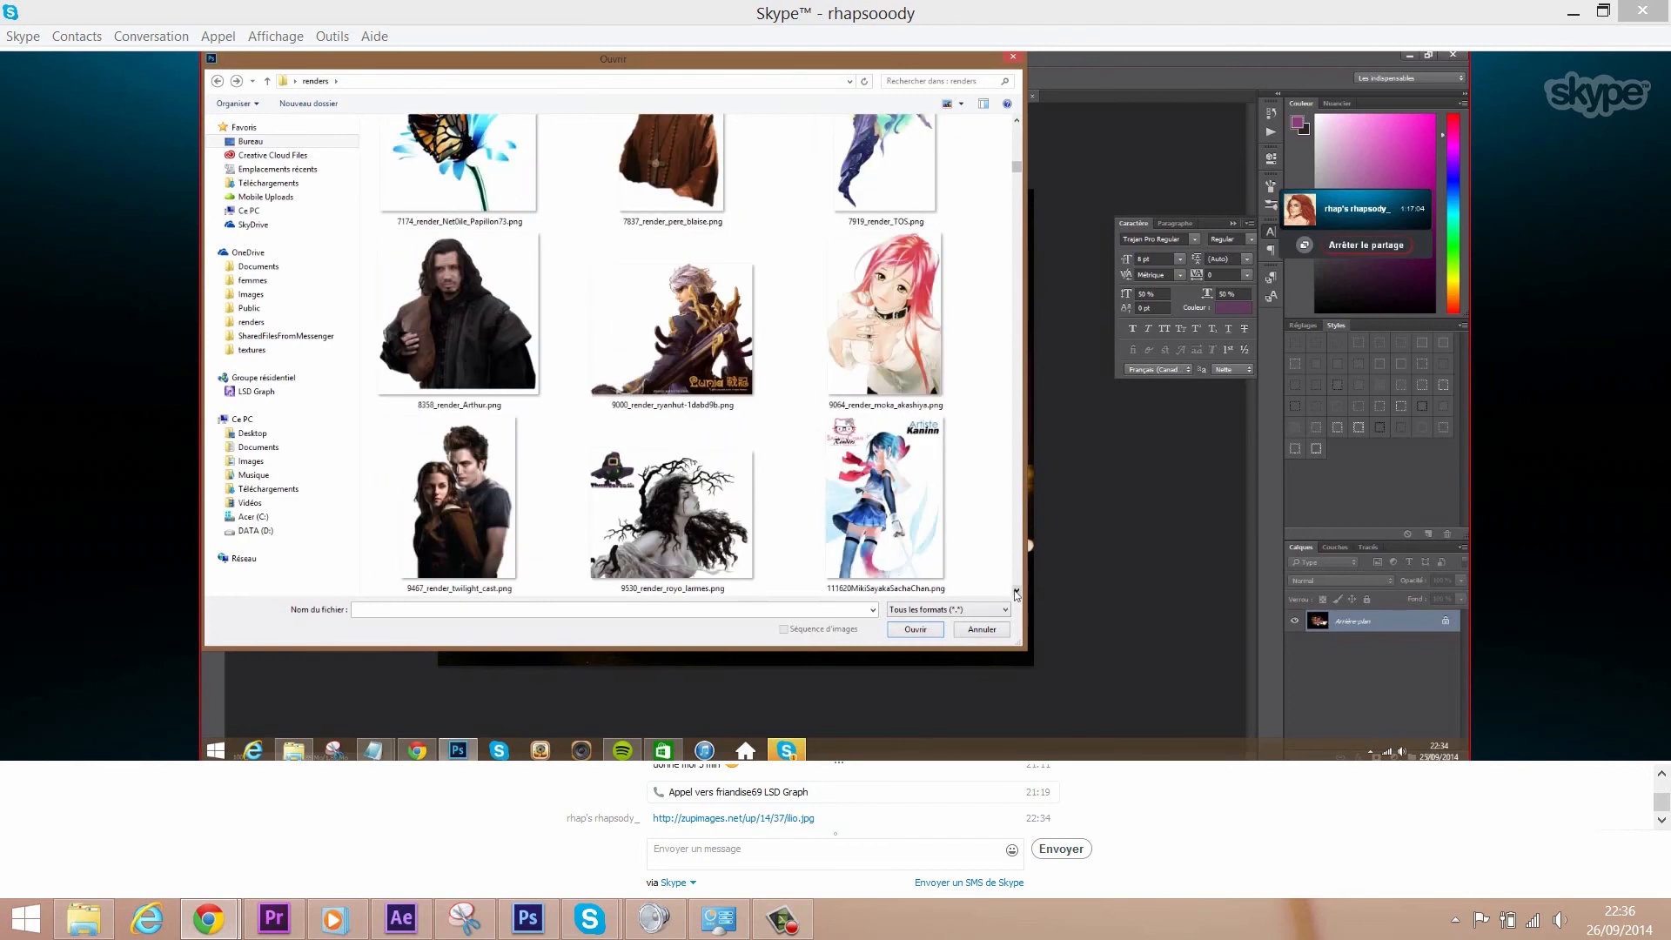
scroll(1017, 594, "down", 12)
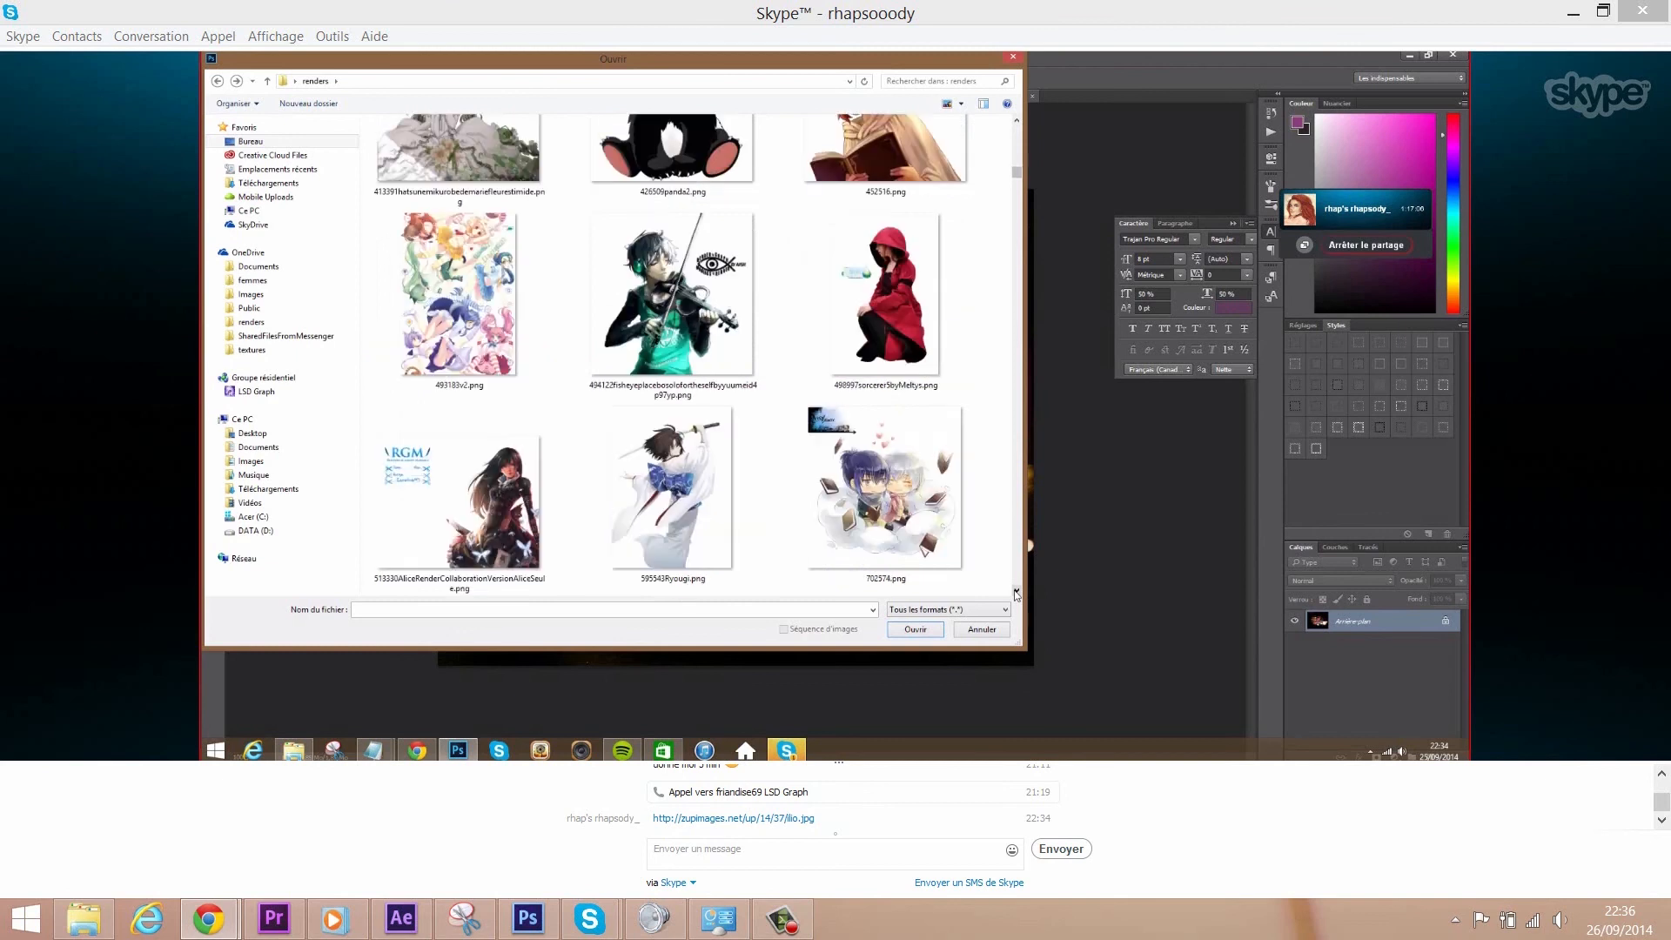
scroll(1016, 594, "down", 9)
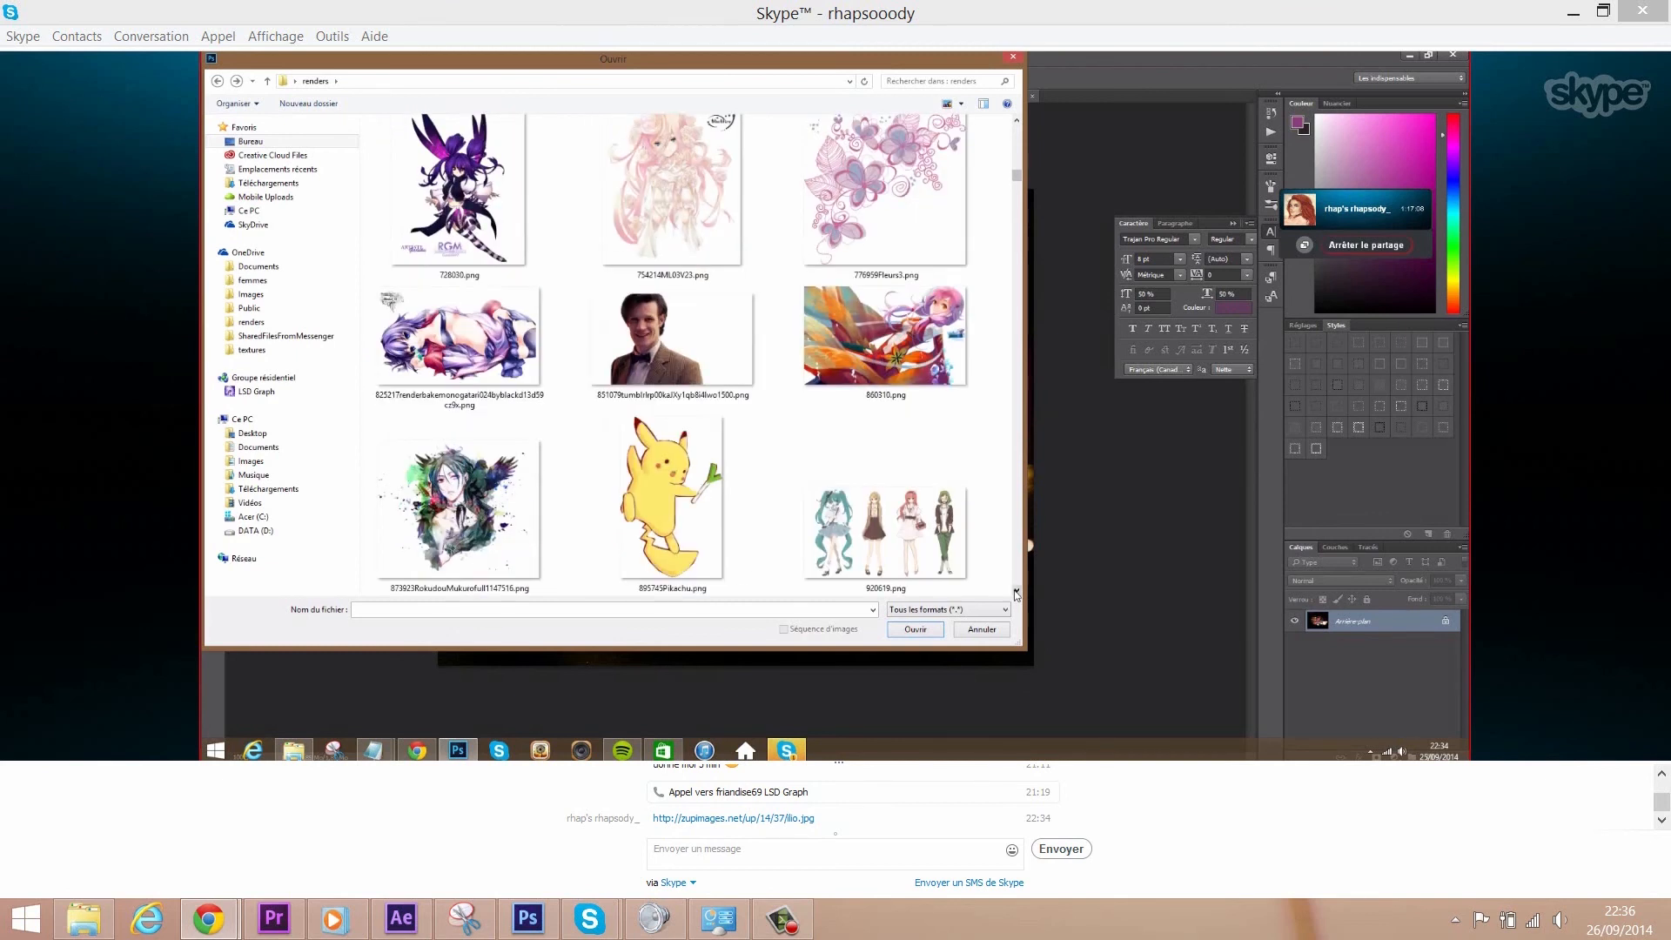
scroll(1017, 594, "down", 8)
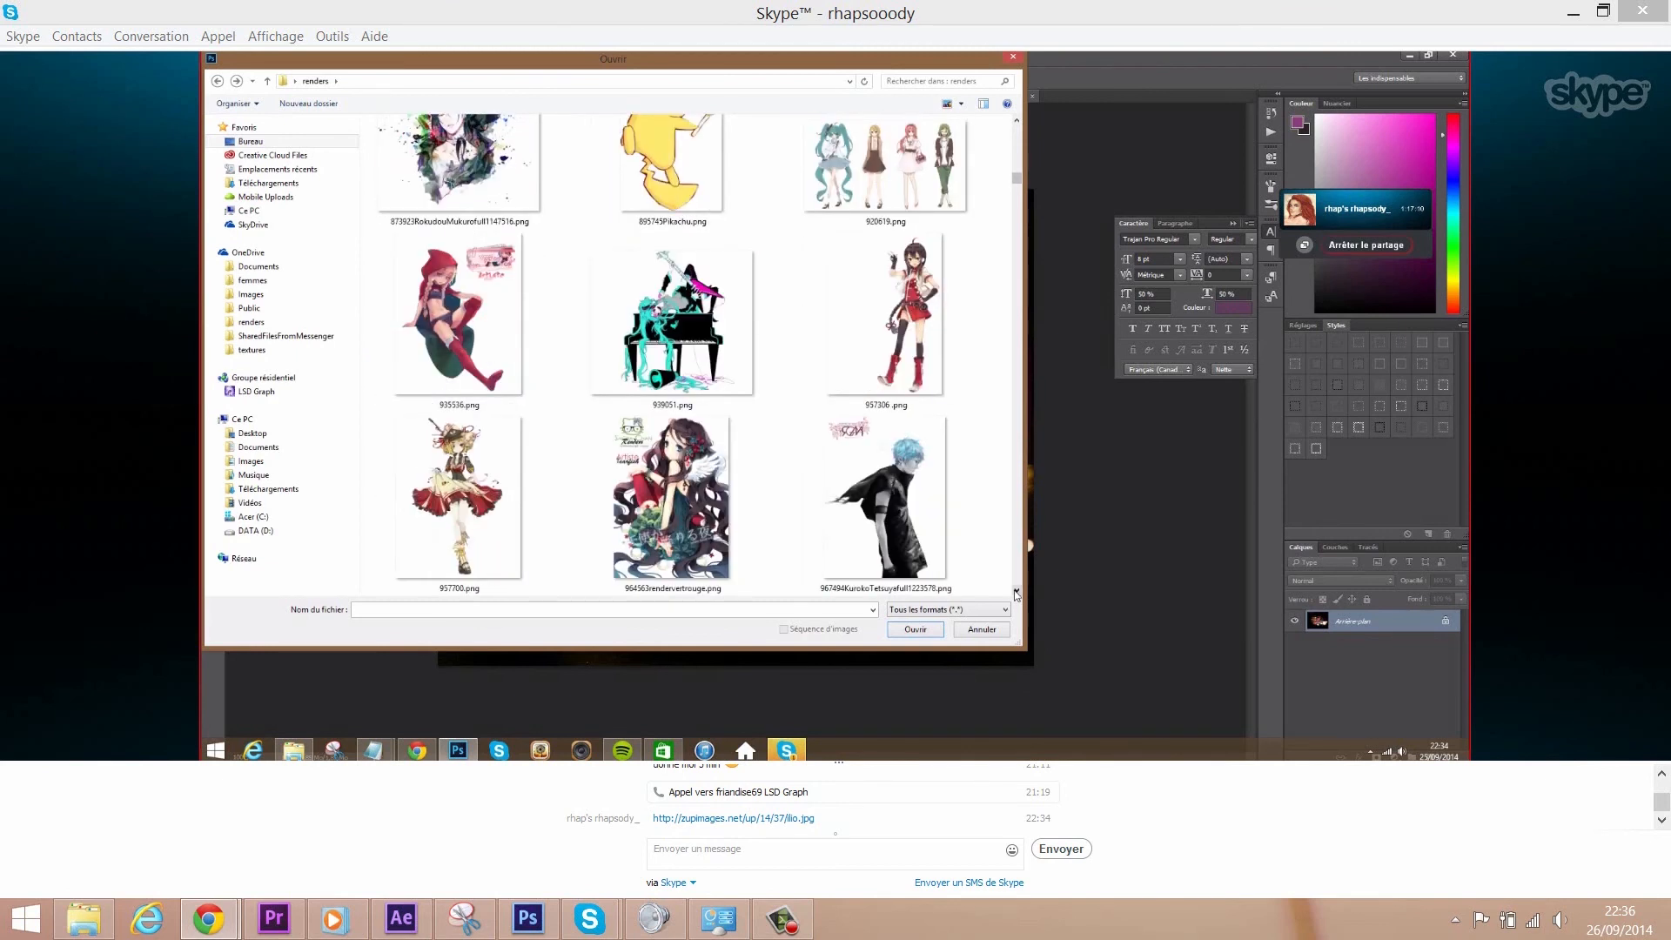
scroll(1016, 594, "down", 8)
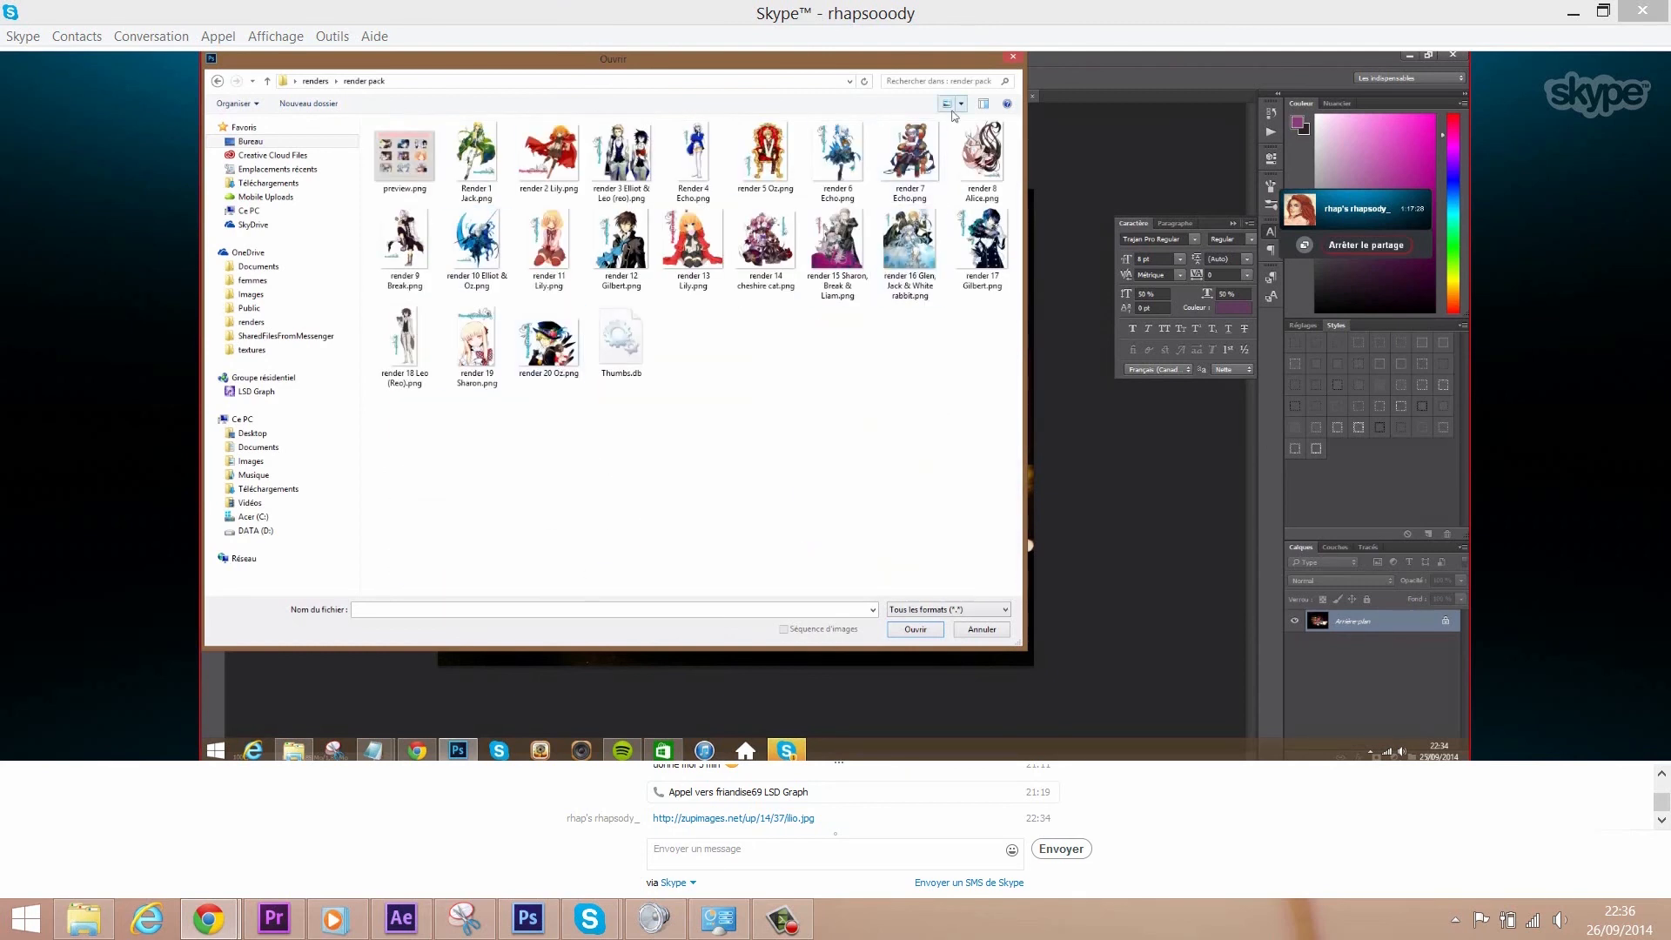
left_click(947, 104)
scroll(464, 278, "down", 10)
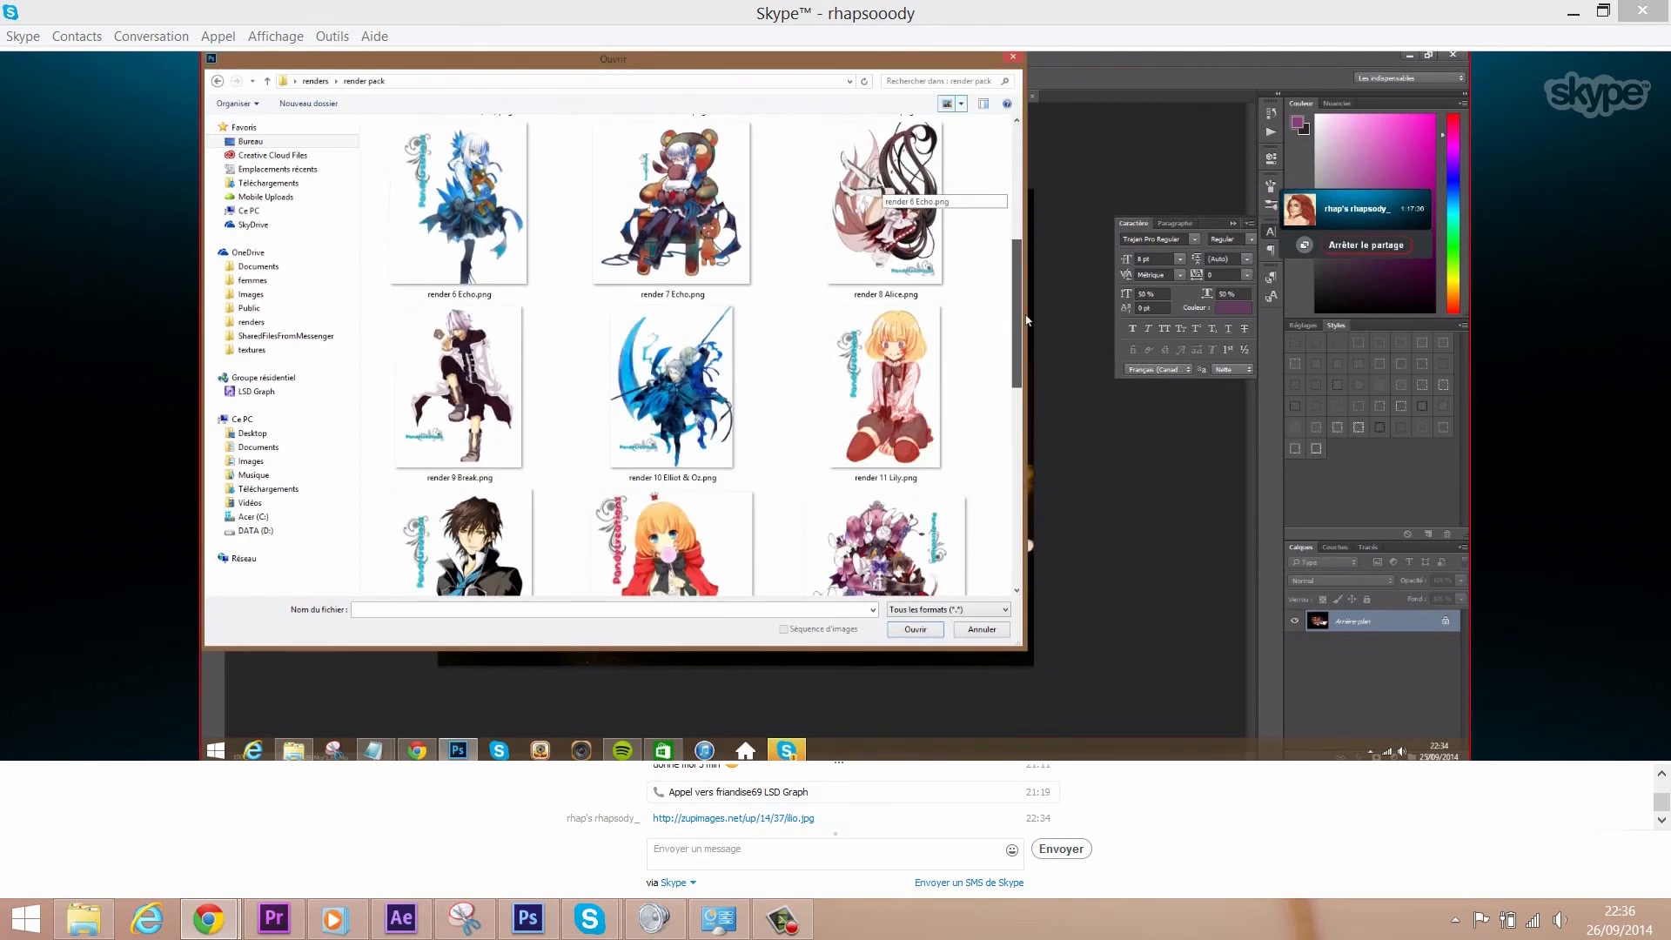
left_click(464, 279)
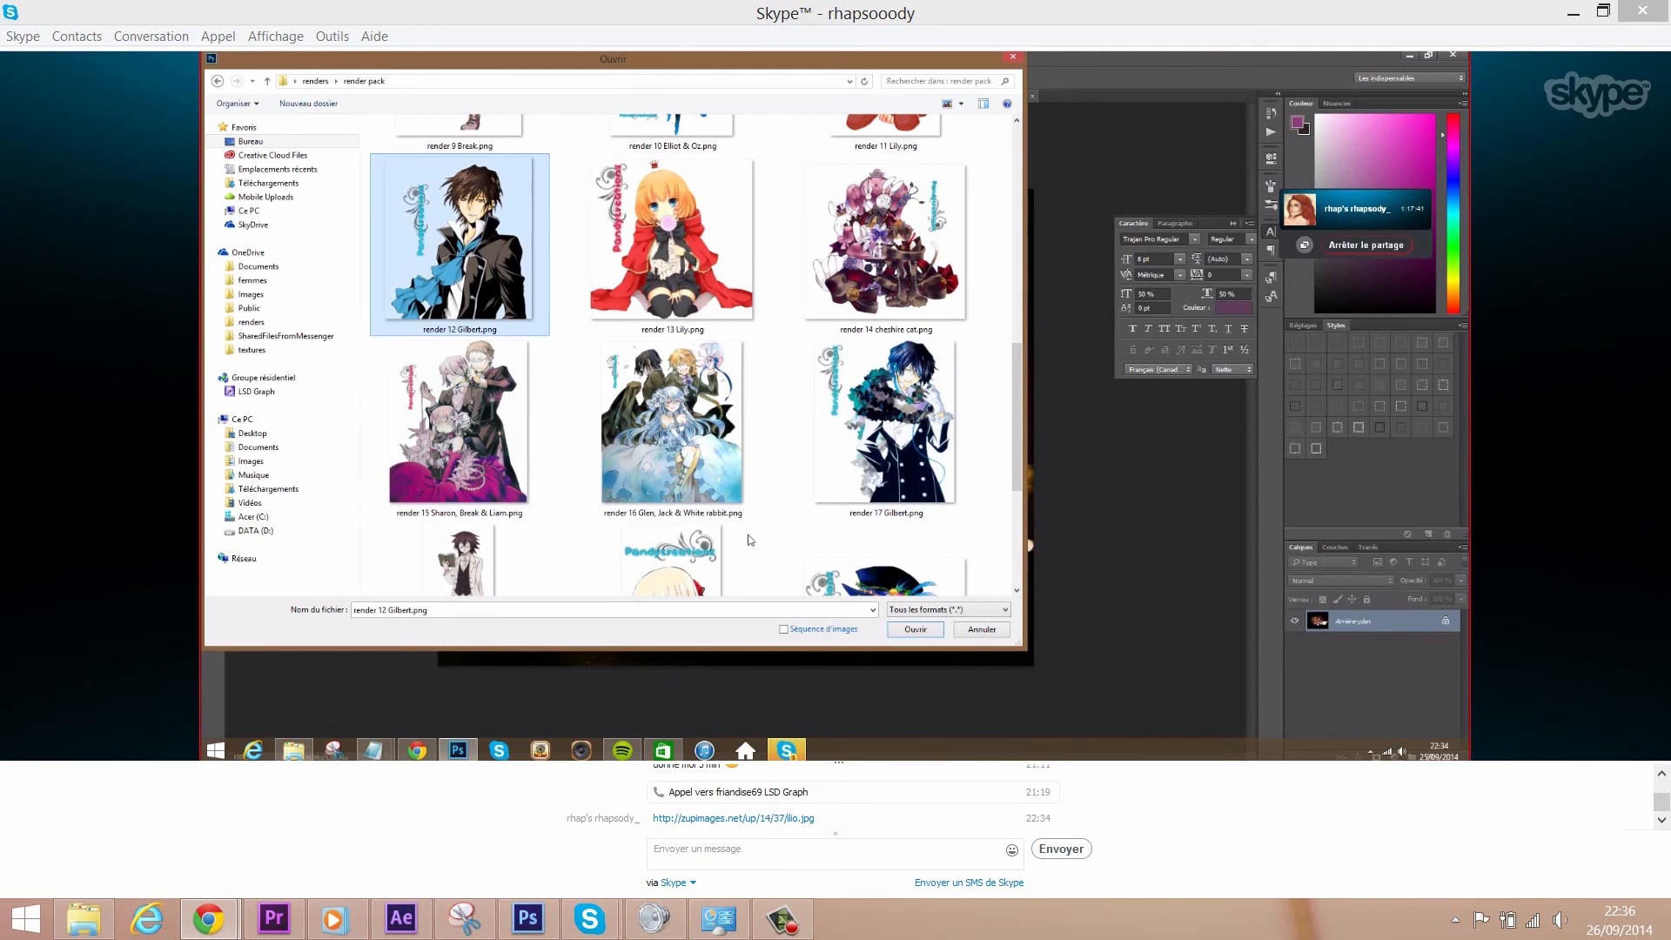
left_click(916, 633)
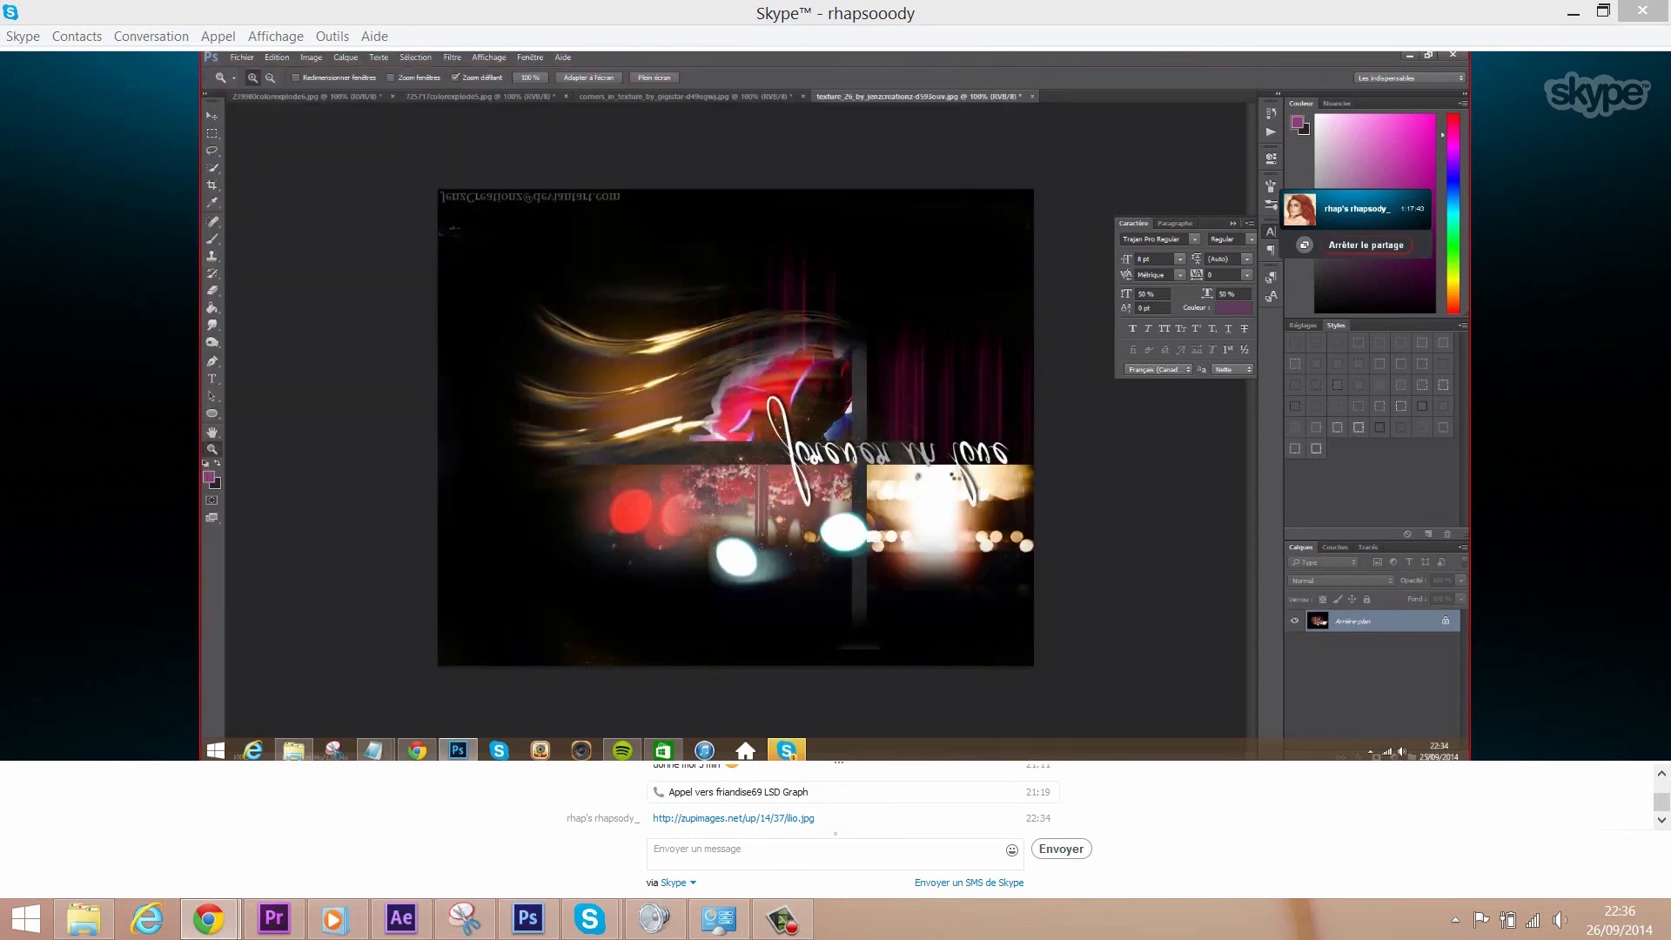
- Accept the colour profile prompt and flip render 12 Gilbert vertically
left_click(886, 384)
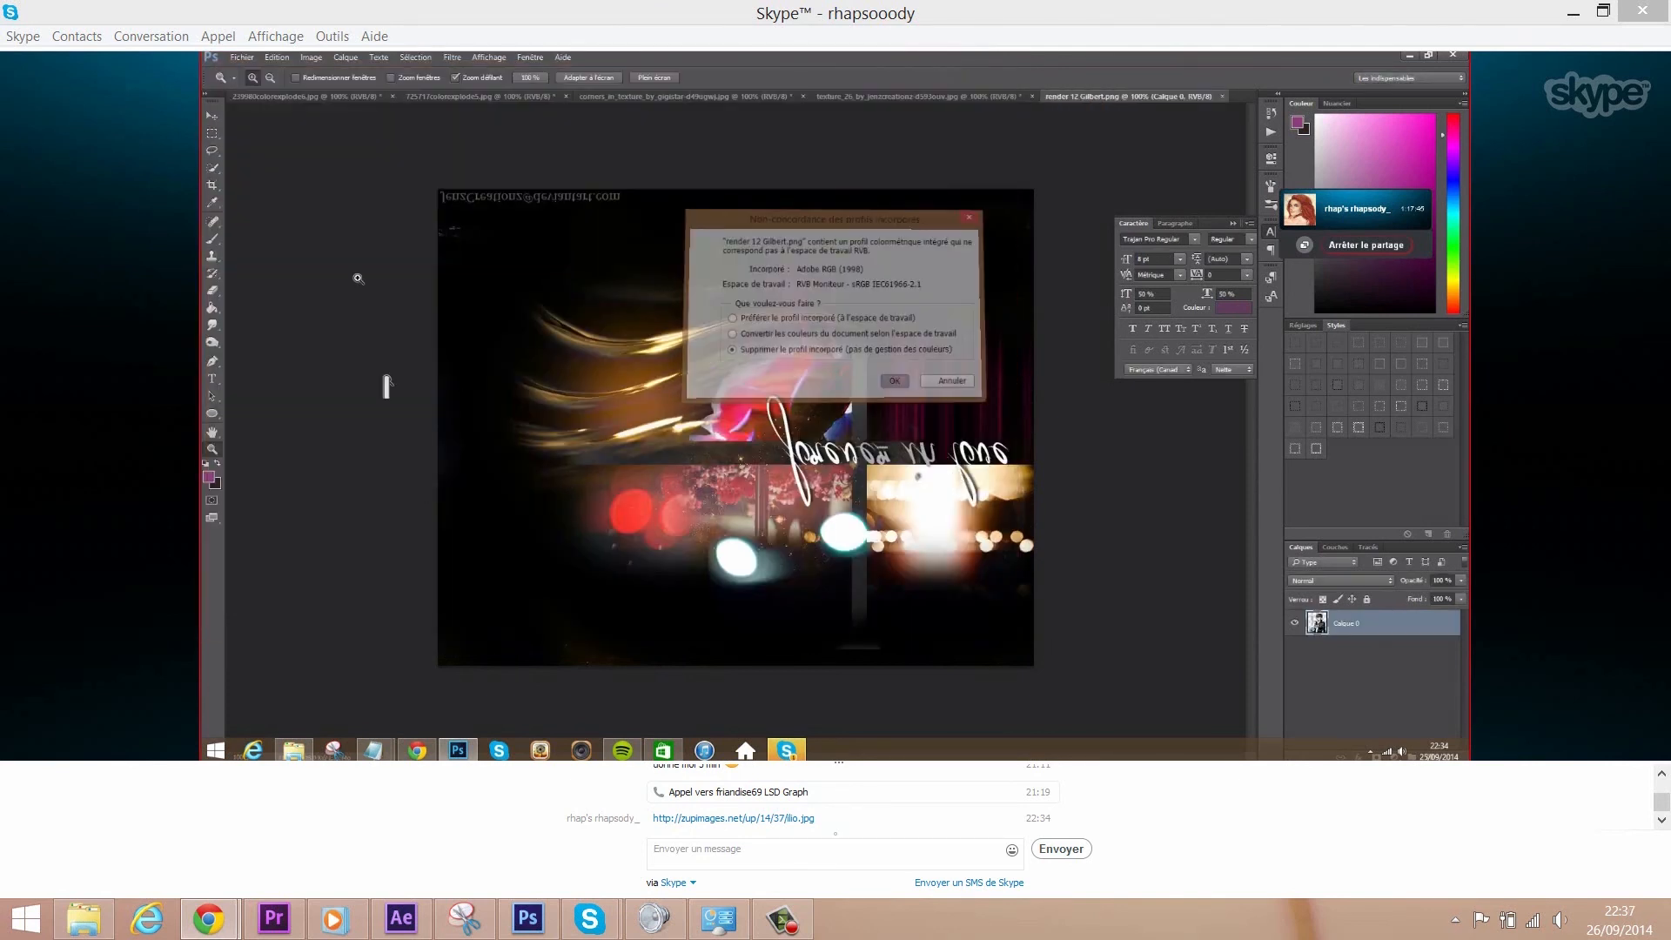
left_click(307, 59)
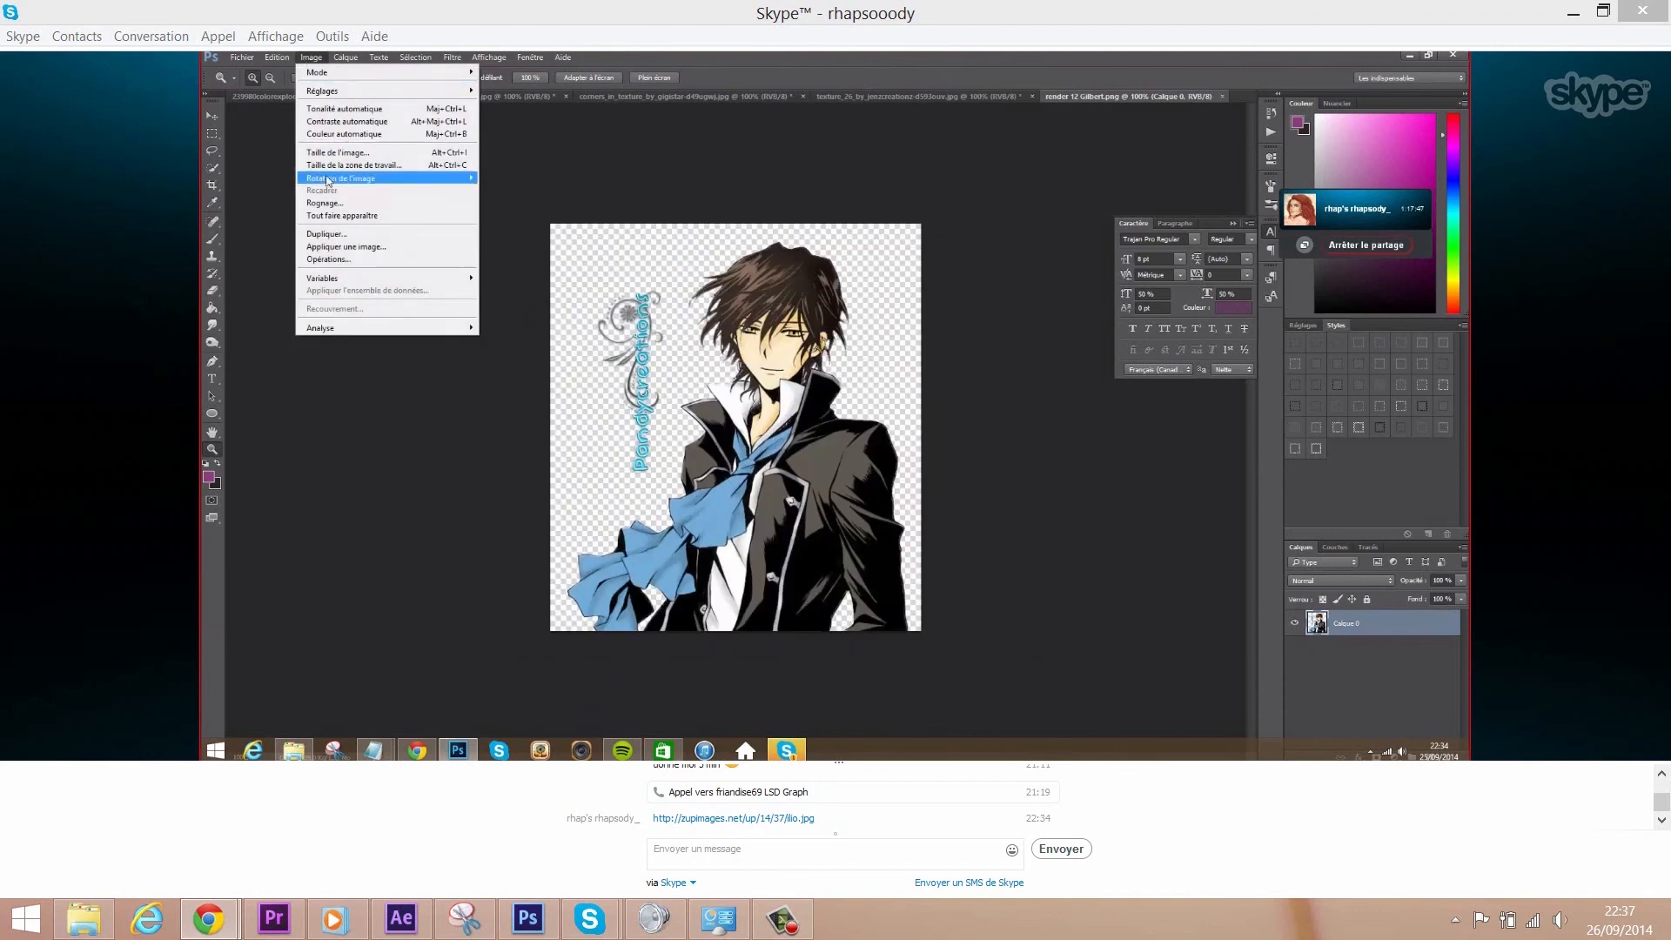
mouse_move(331, 178)
left_click(533, 247)
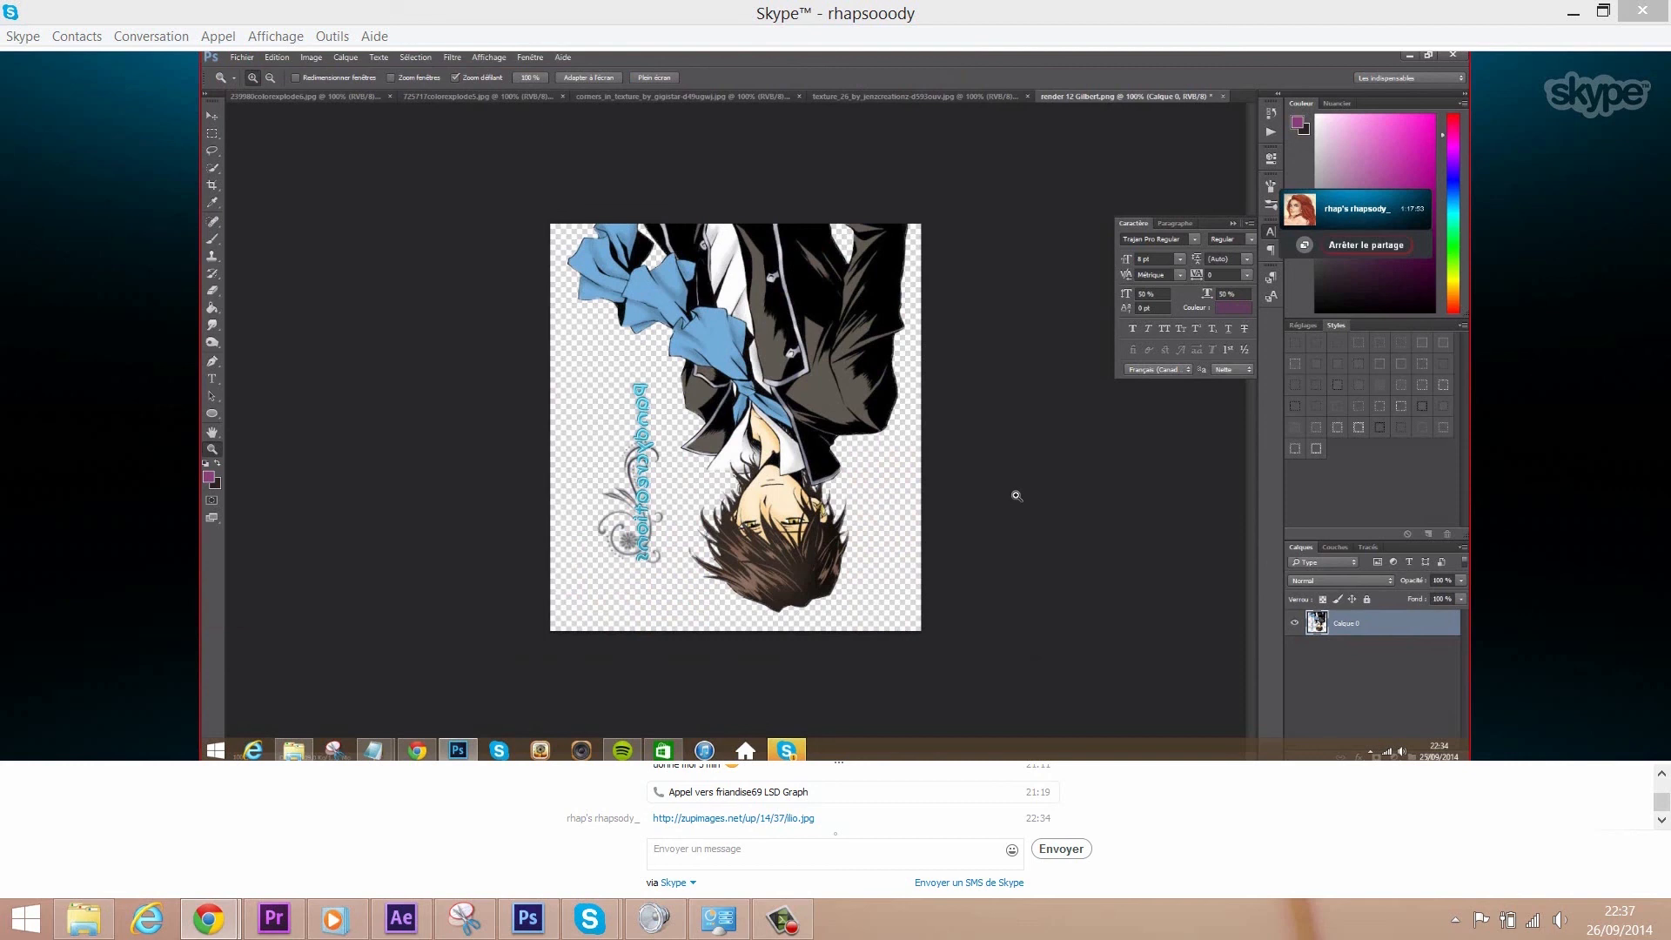
- Start a new blank document and edit its width
left_click(242, 57)
left_click(261, 74)
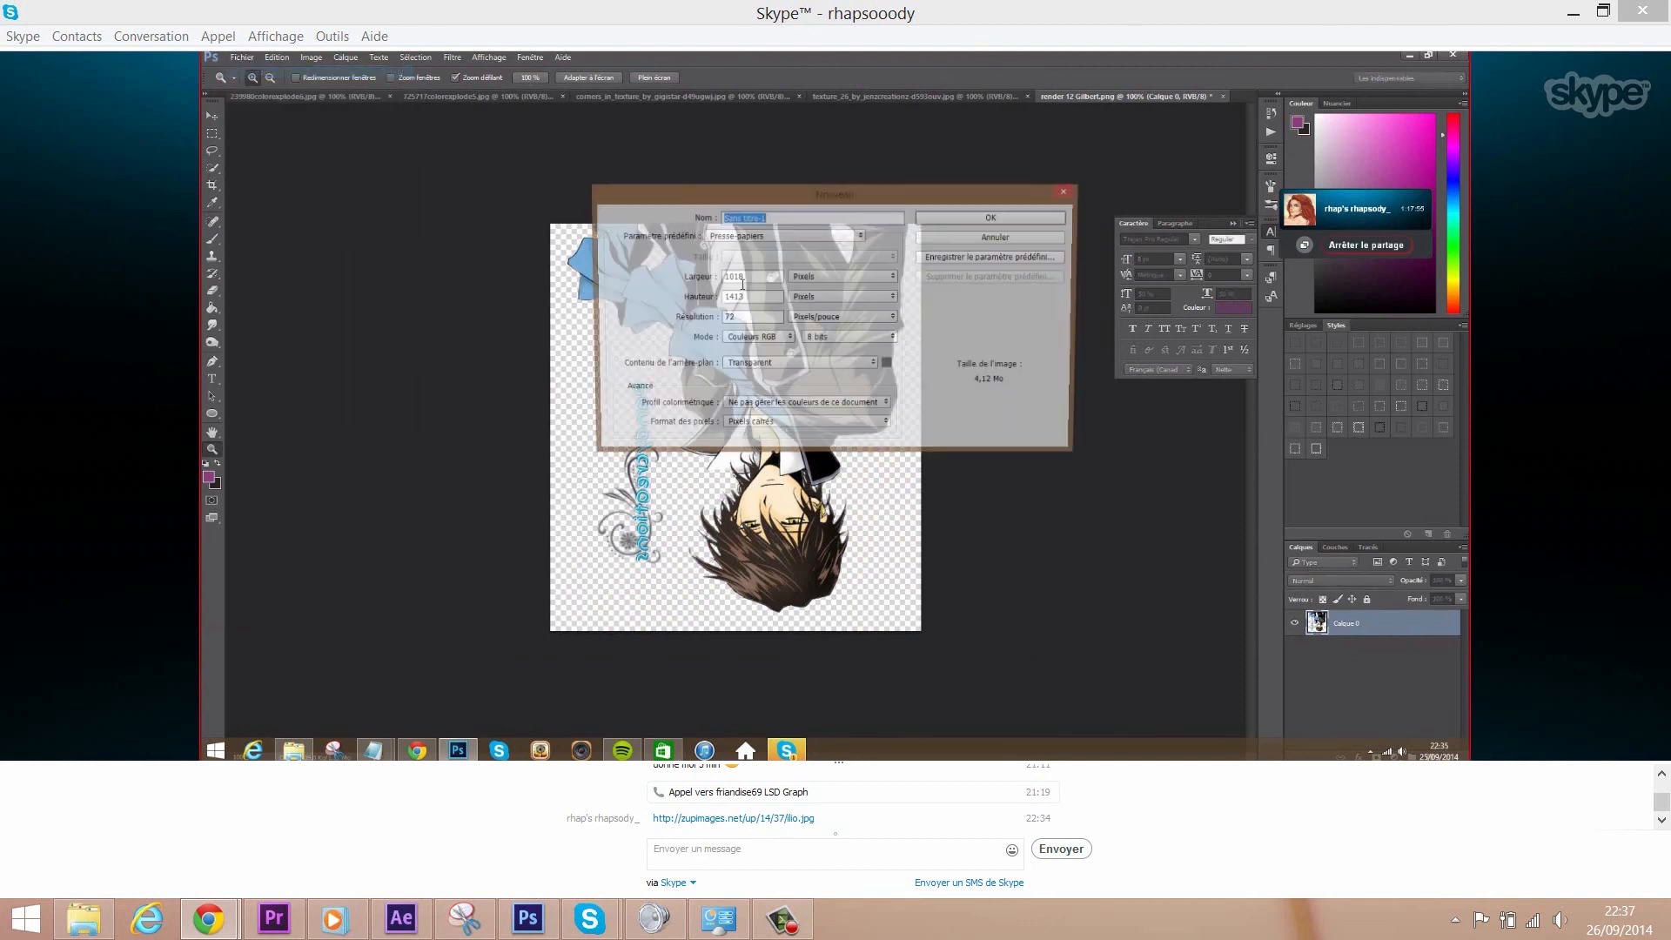
left_click(743, 279)
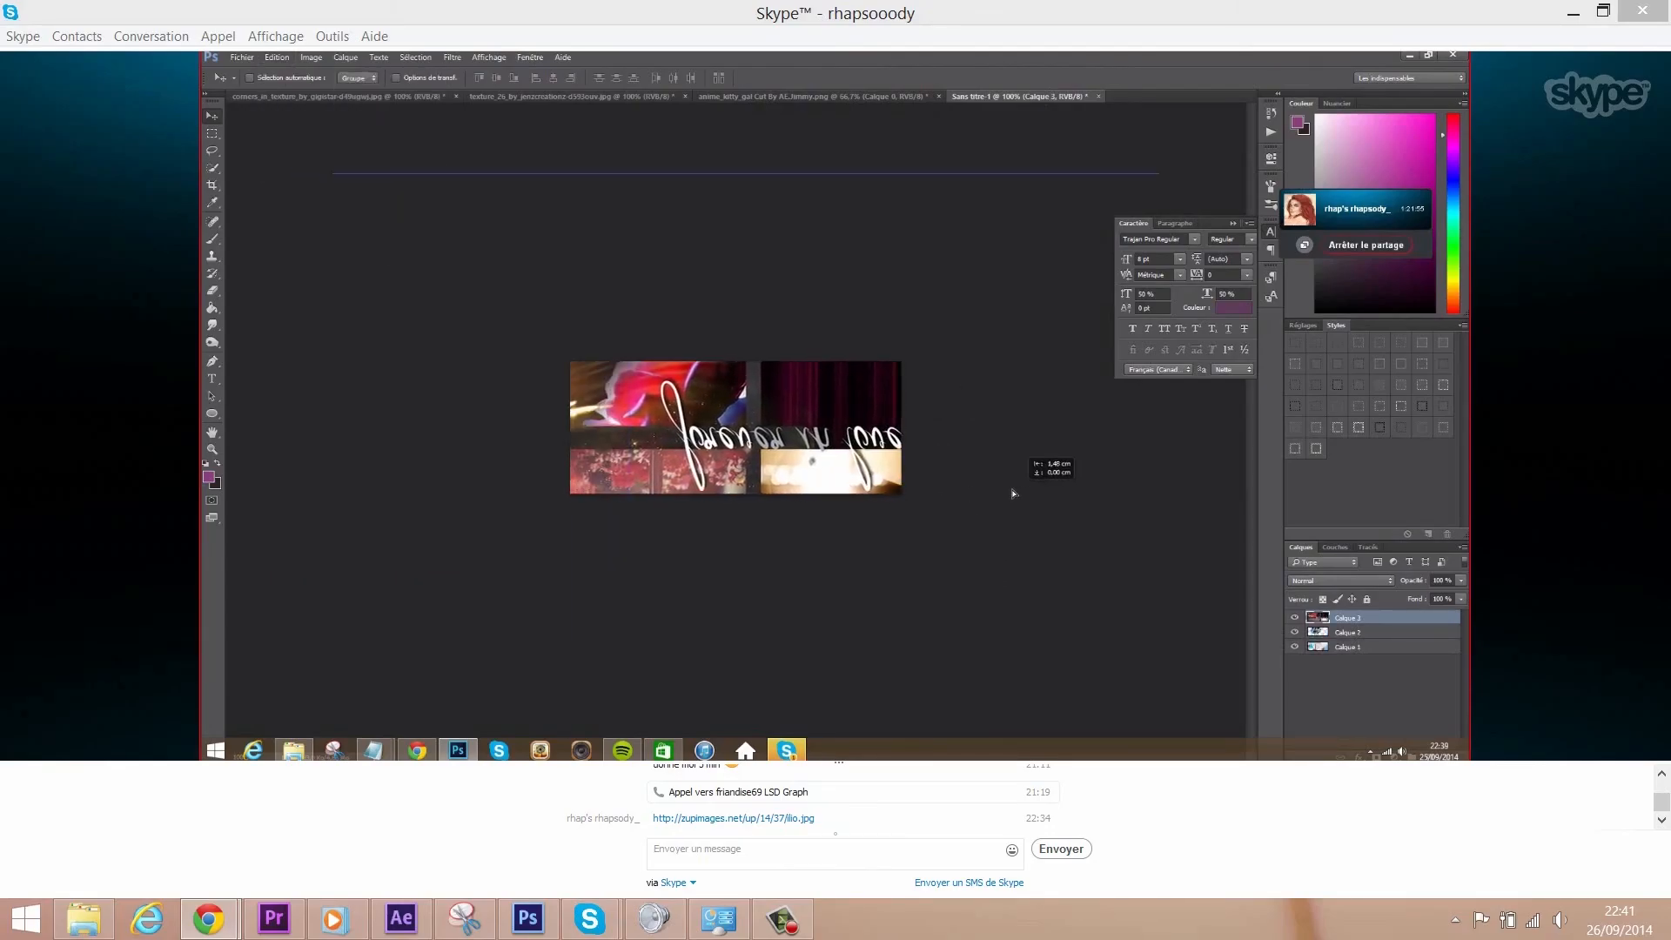
- Move Calque 3 up-left and shrink it to about 55%, applying the transform
left_click_drag(749, 443, 735, 372)
left_click_drag(504, 265, 546, 296)
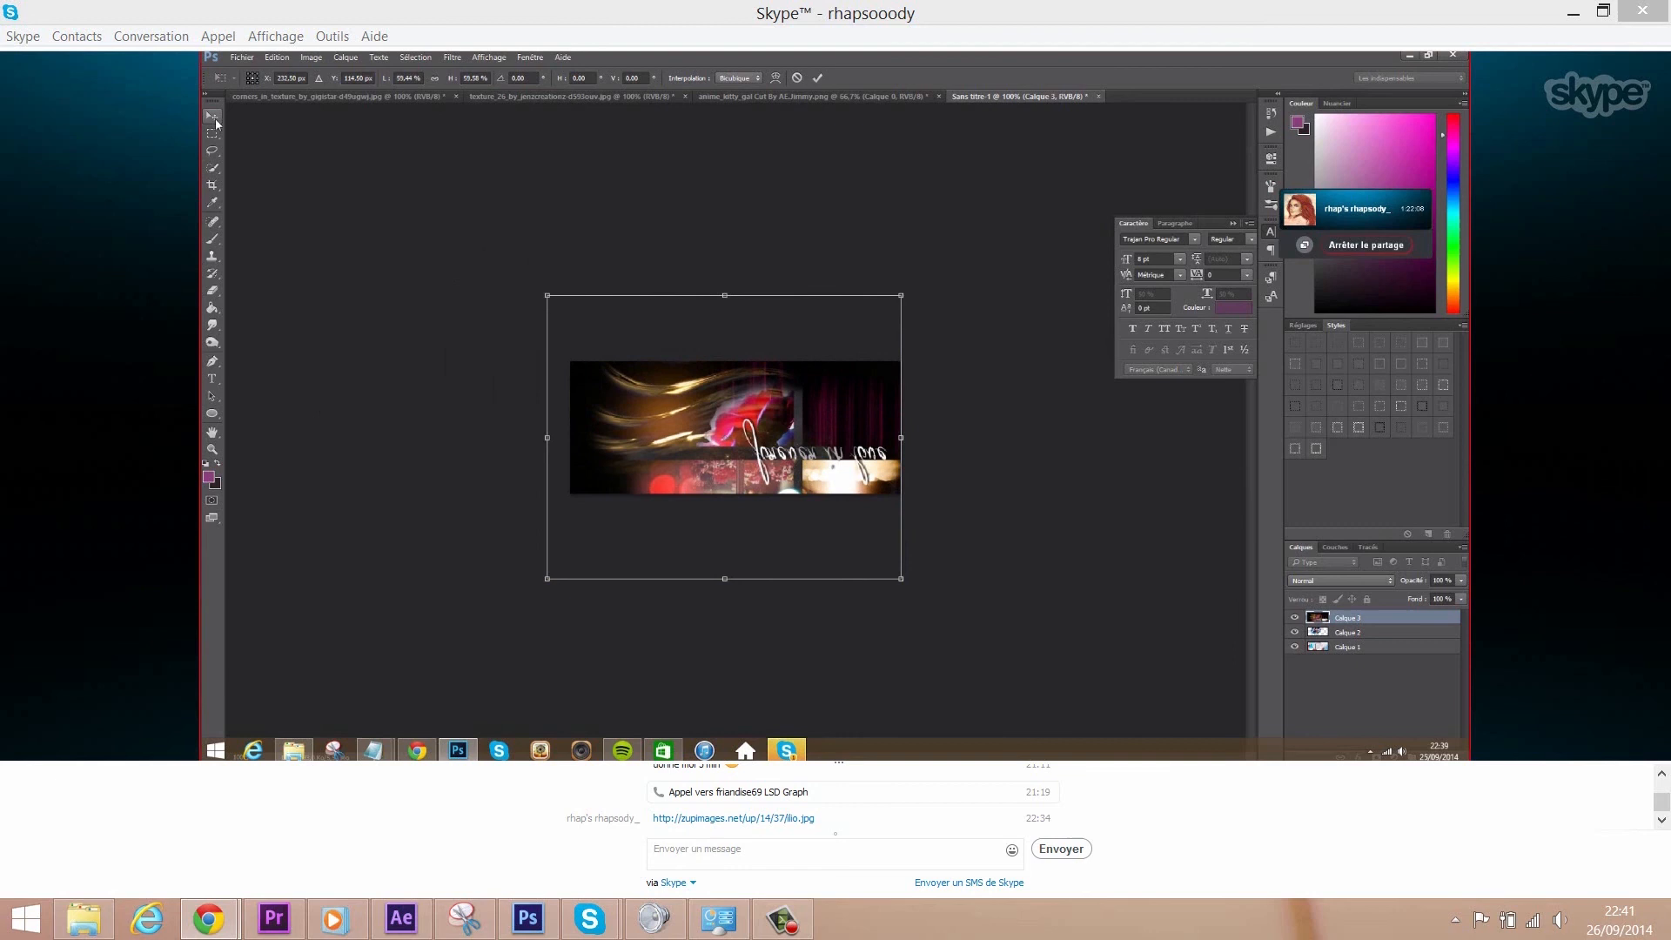
left_click(212, 115)
left_click(741, 324)
- Set Calque 3 to Superposition blending after trying Produit and Lumière crue, then place it below Calque 2
right_click(1341, 622)
left_click(1375, 192)
left_click(1157, 333)
left_click(1162, 428)
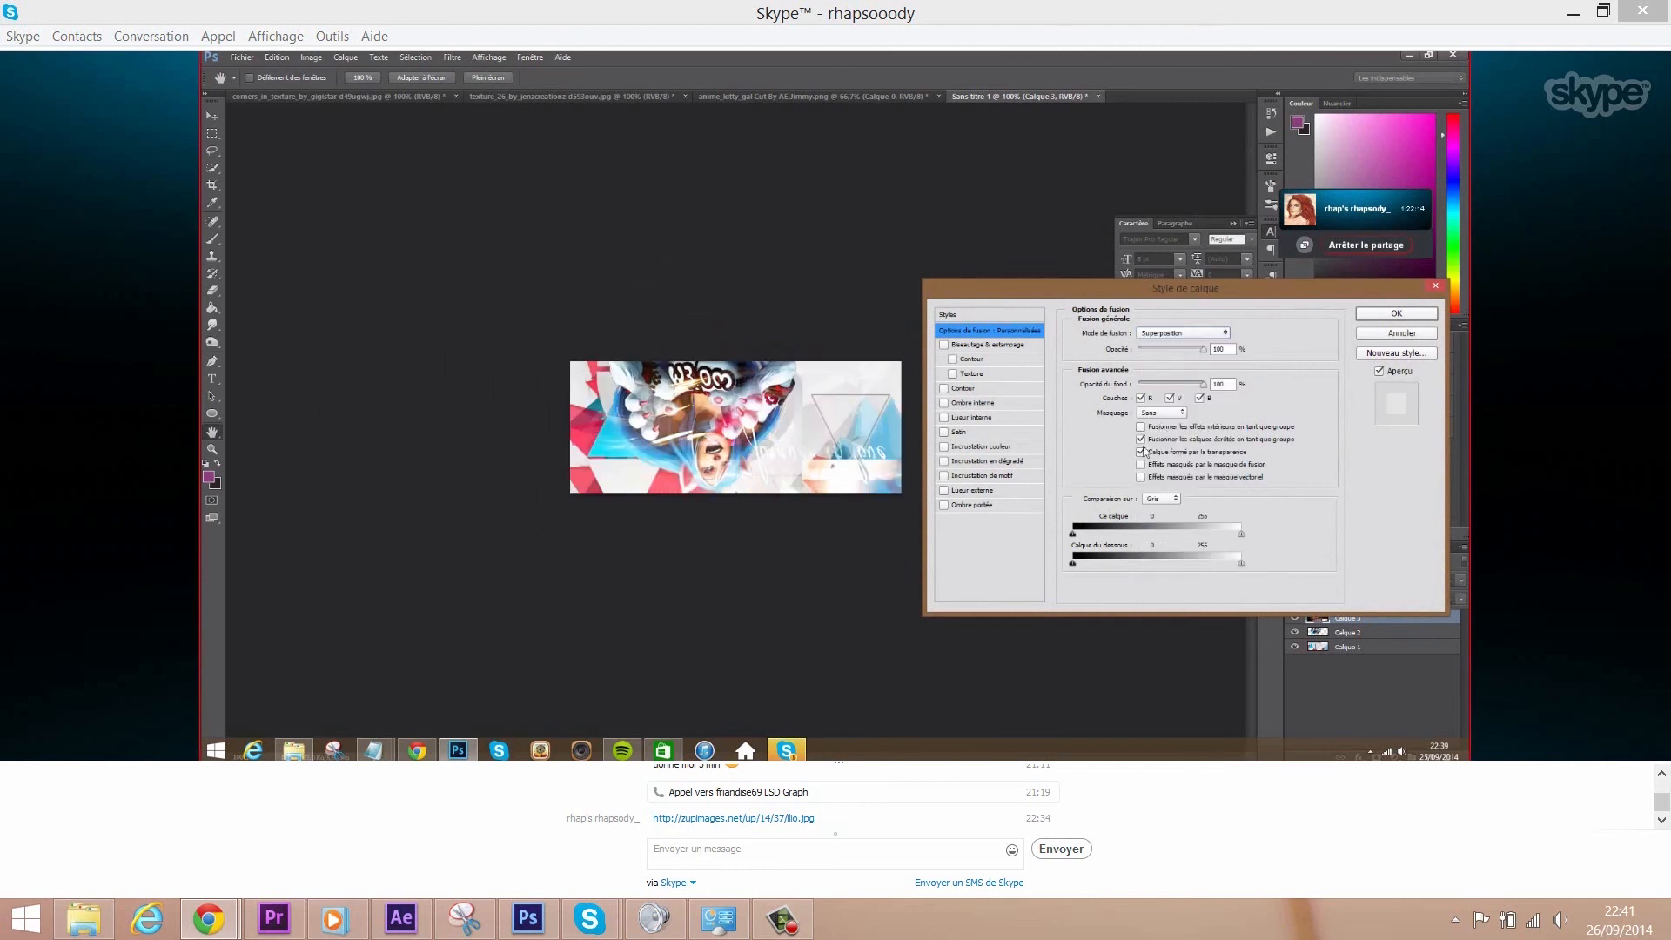
left_click(1208, 336)
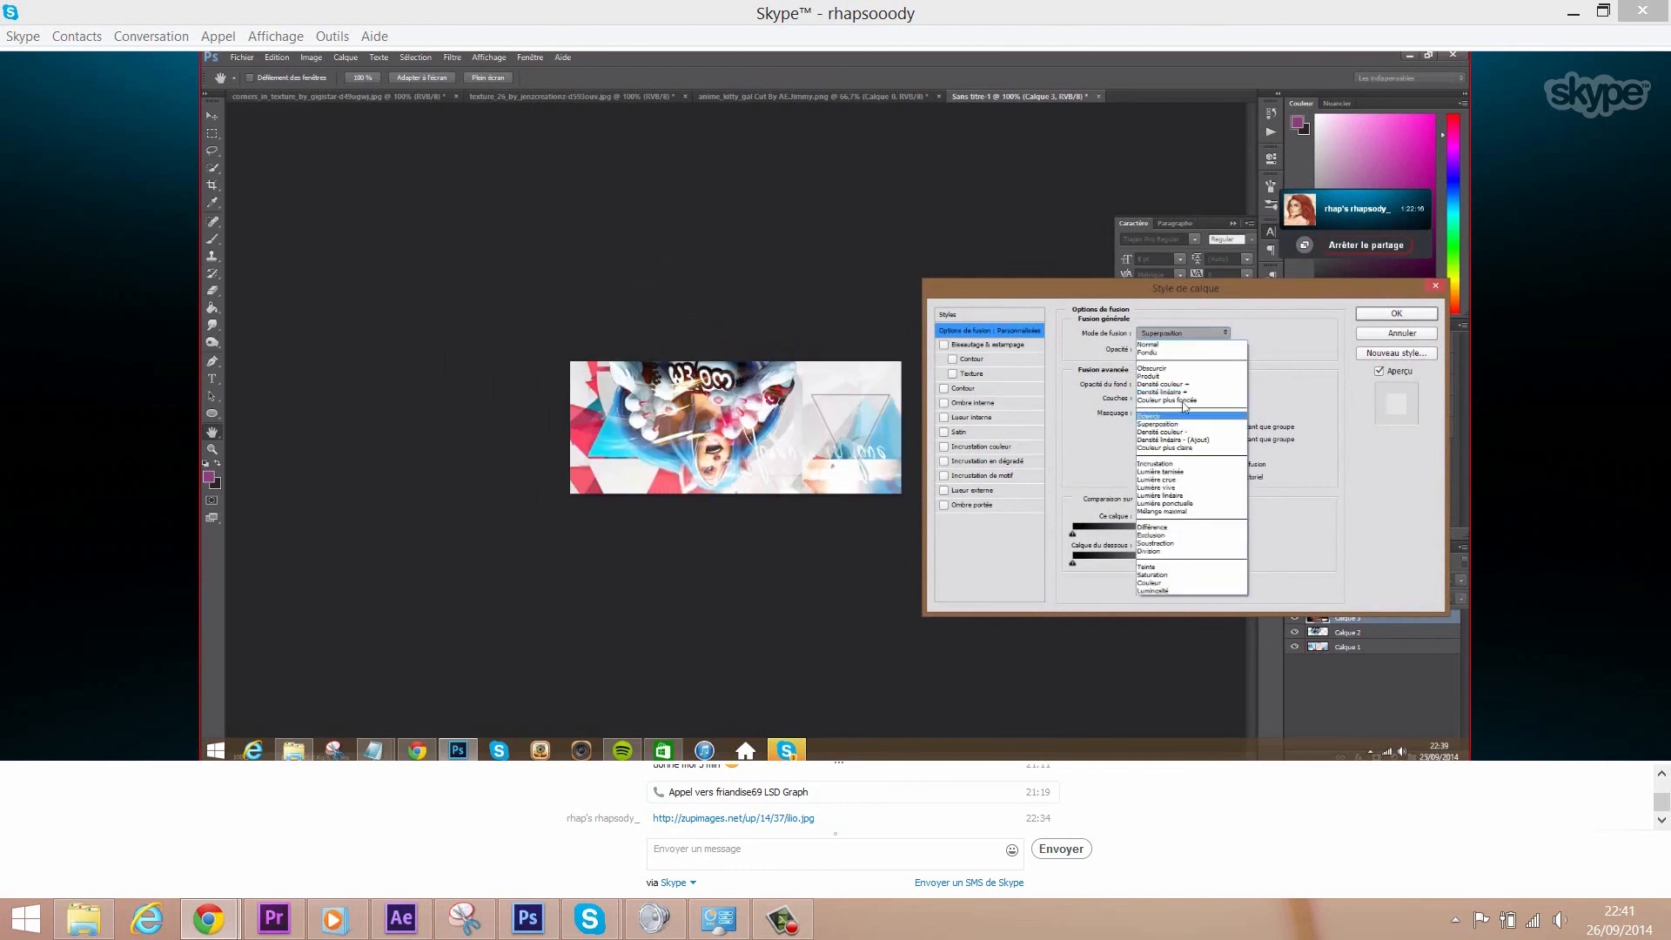
left_click(1178, 375)
left_click(1184, 333)
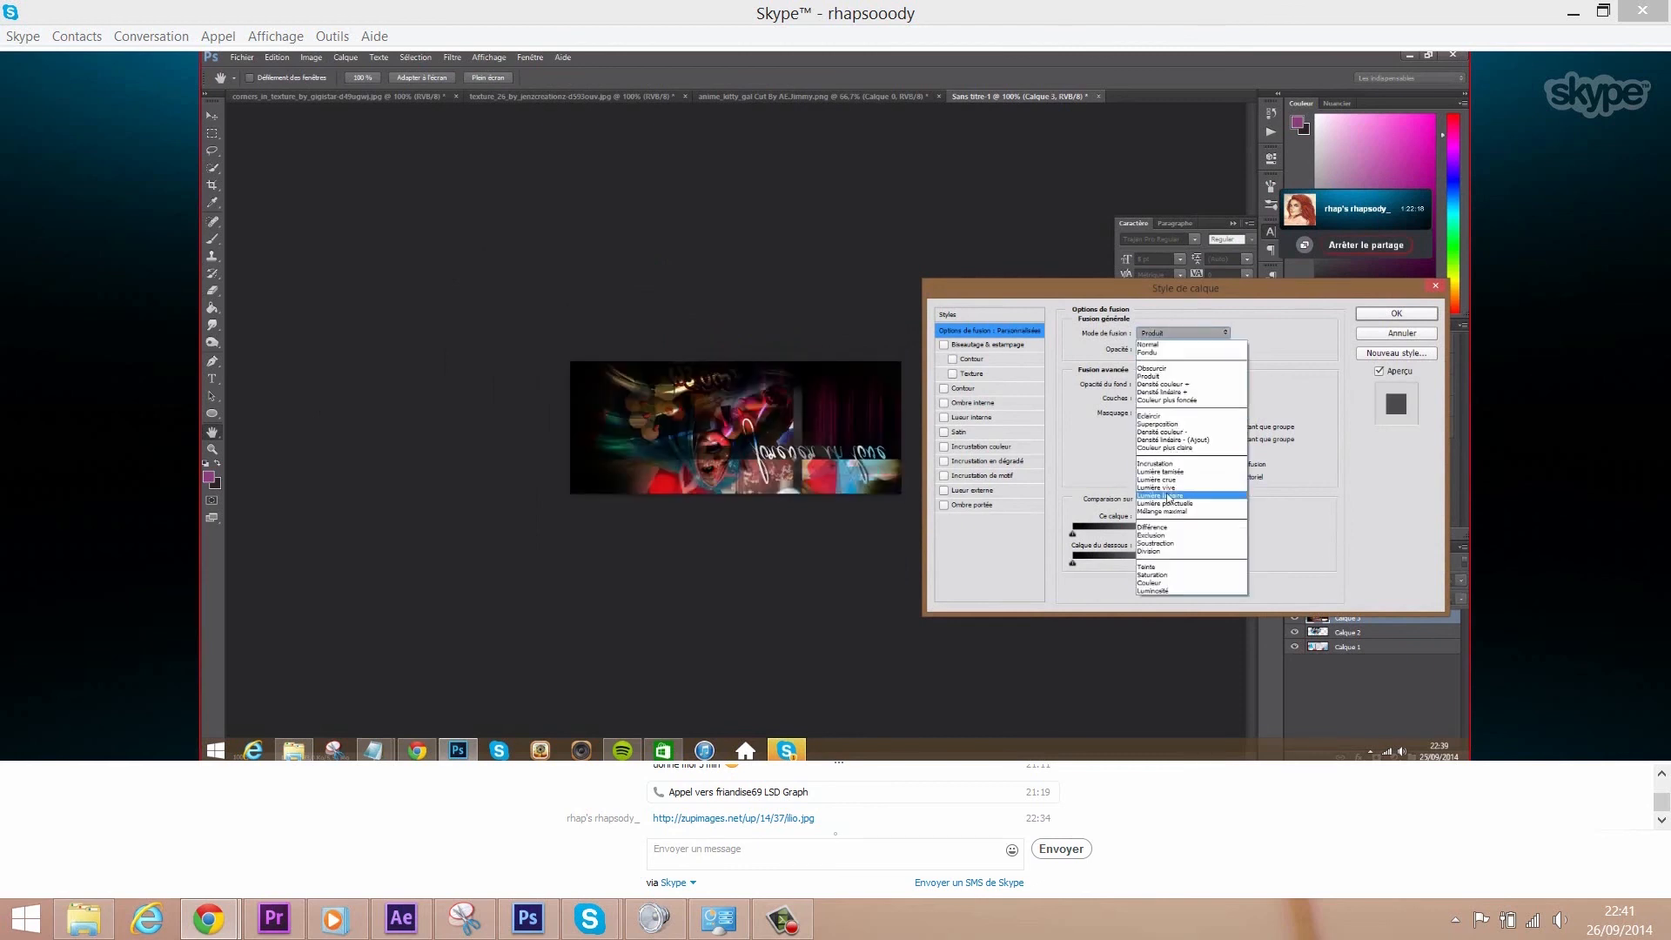
left_click(1164, 481)
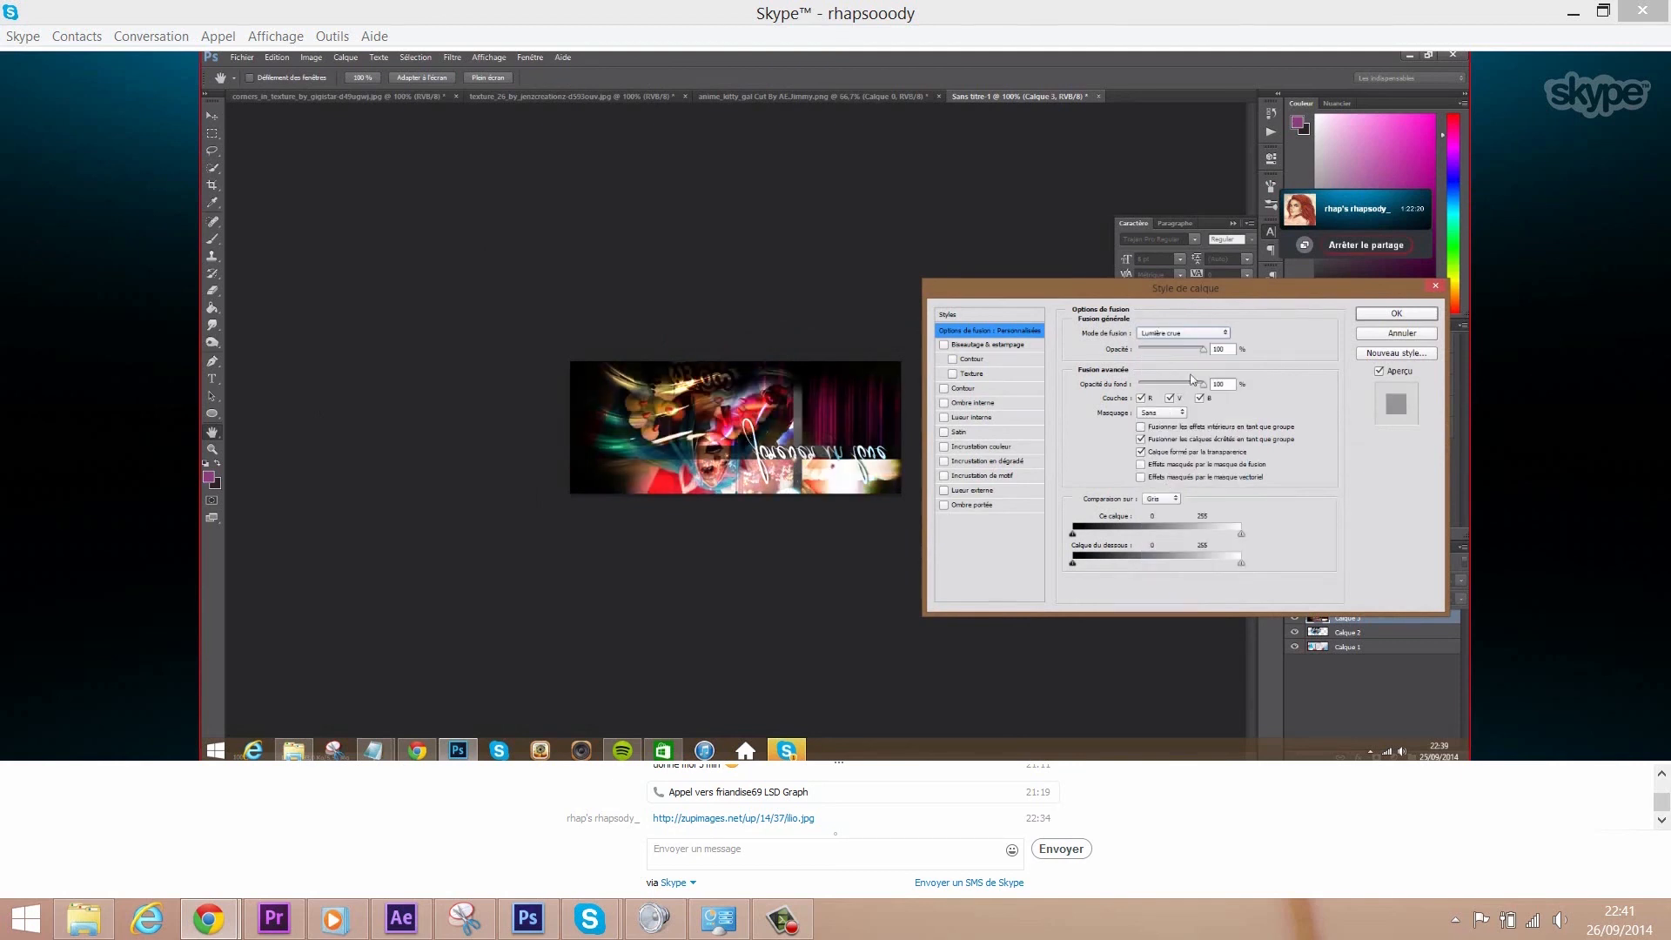
left_click(1184, 333)
left_click(1172, 440)
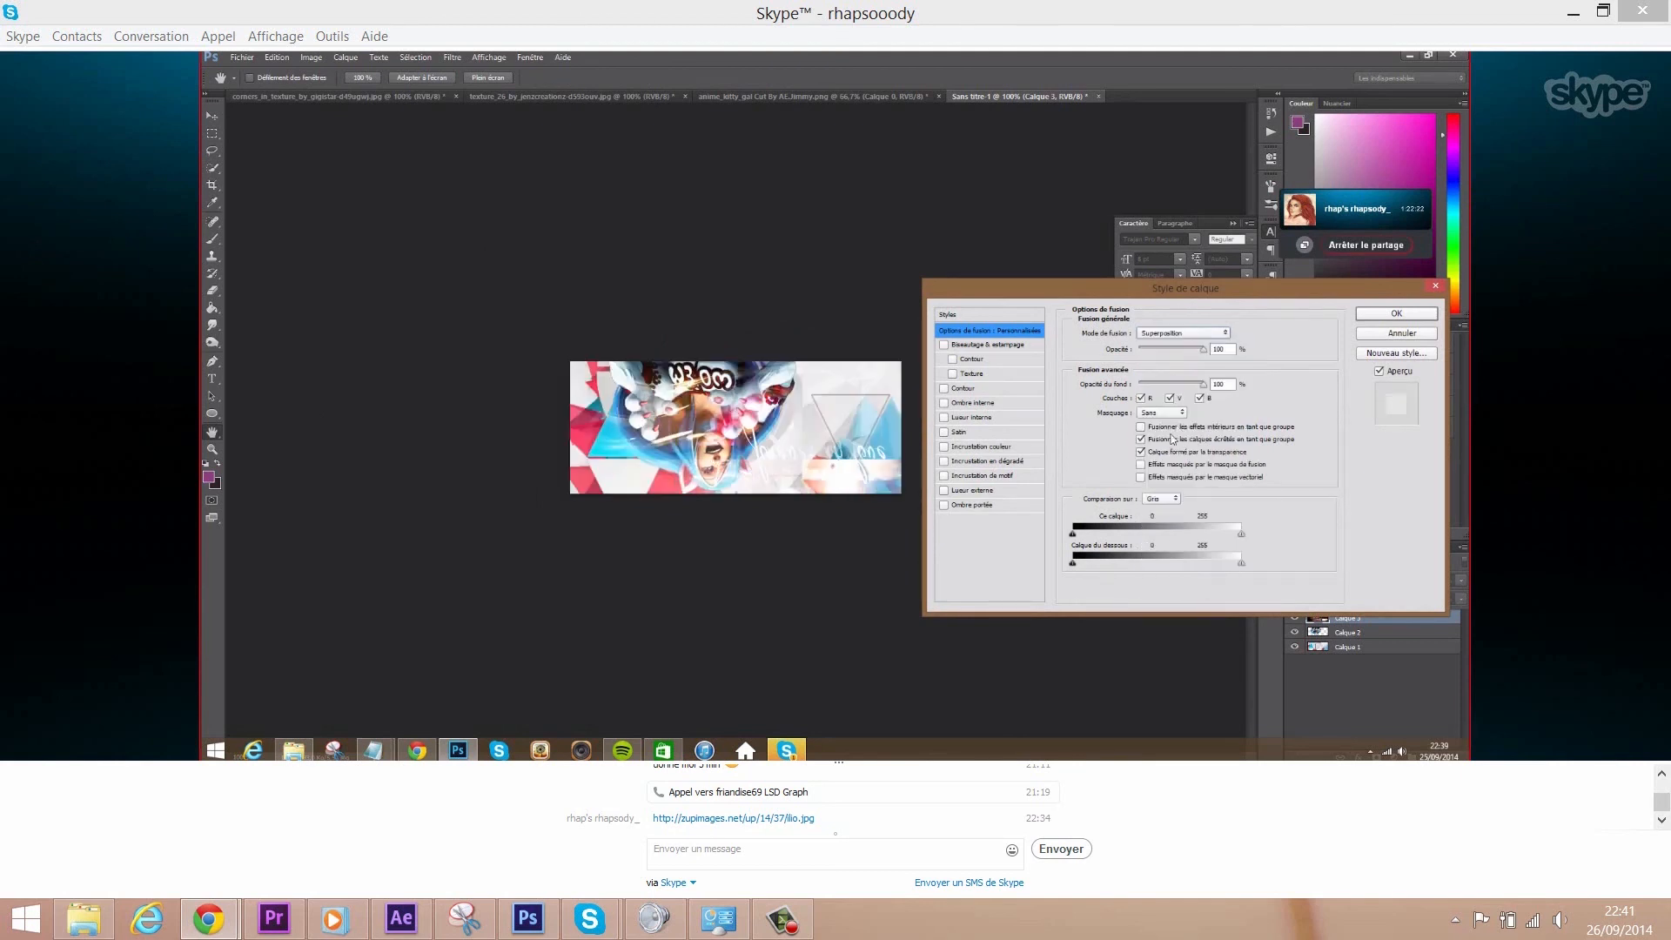
left_click(1384, 315)
left_click_drag(1348, 619, 1347, 645)
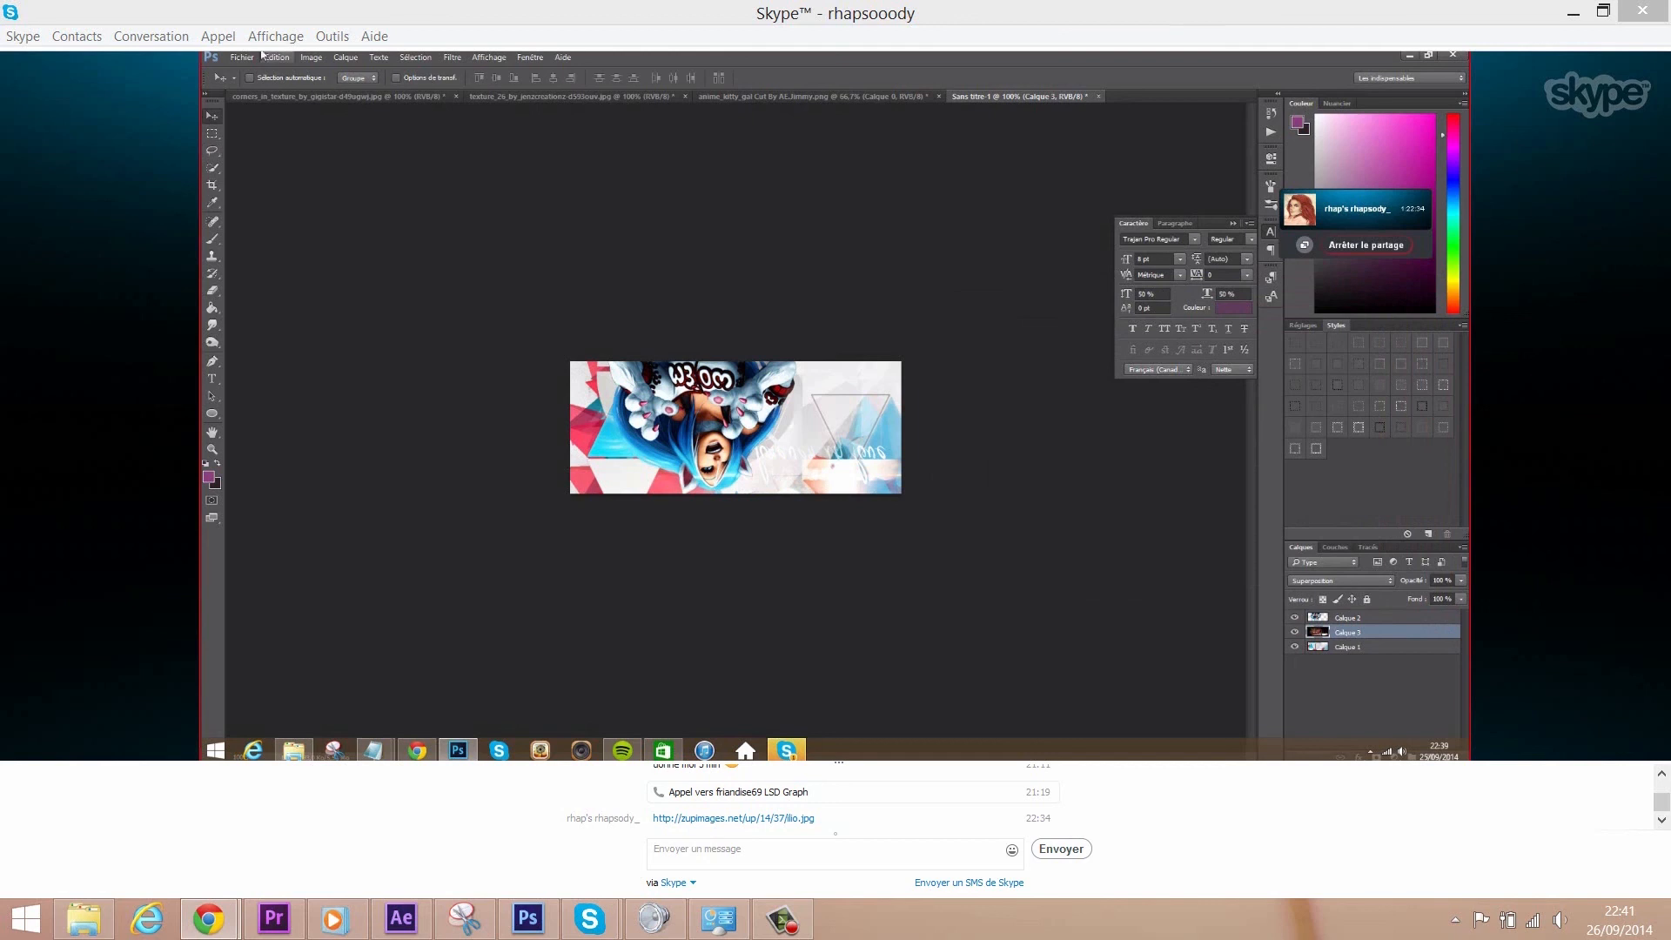
- Mirror the layer horizontally, shift it slightly right, and select Calque 1
left_click(277, 56)
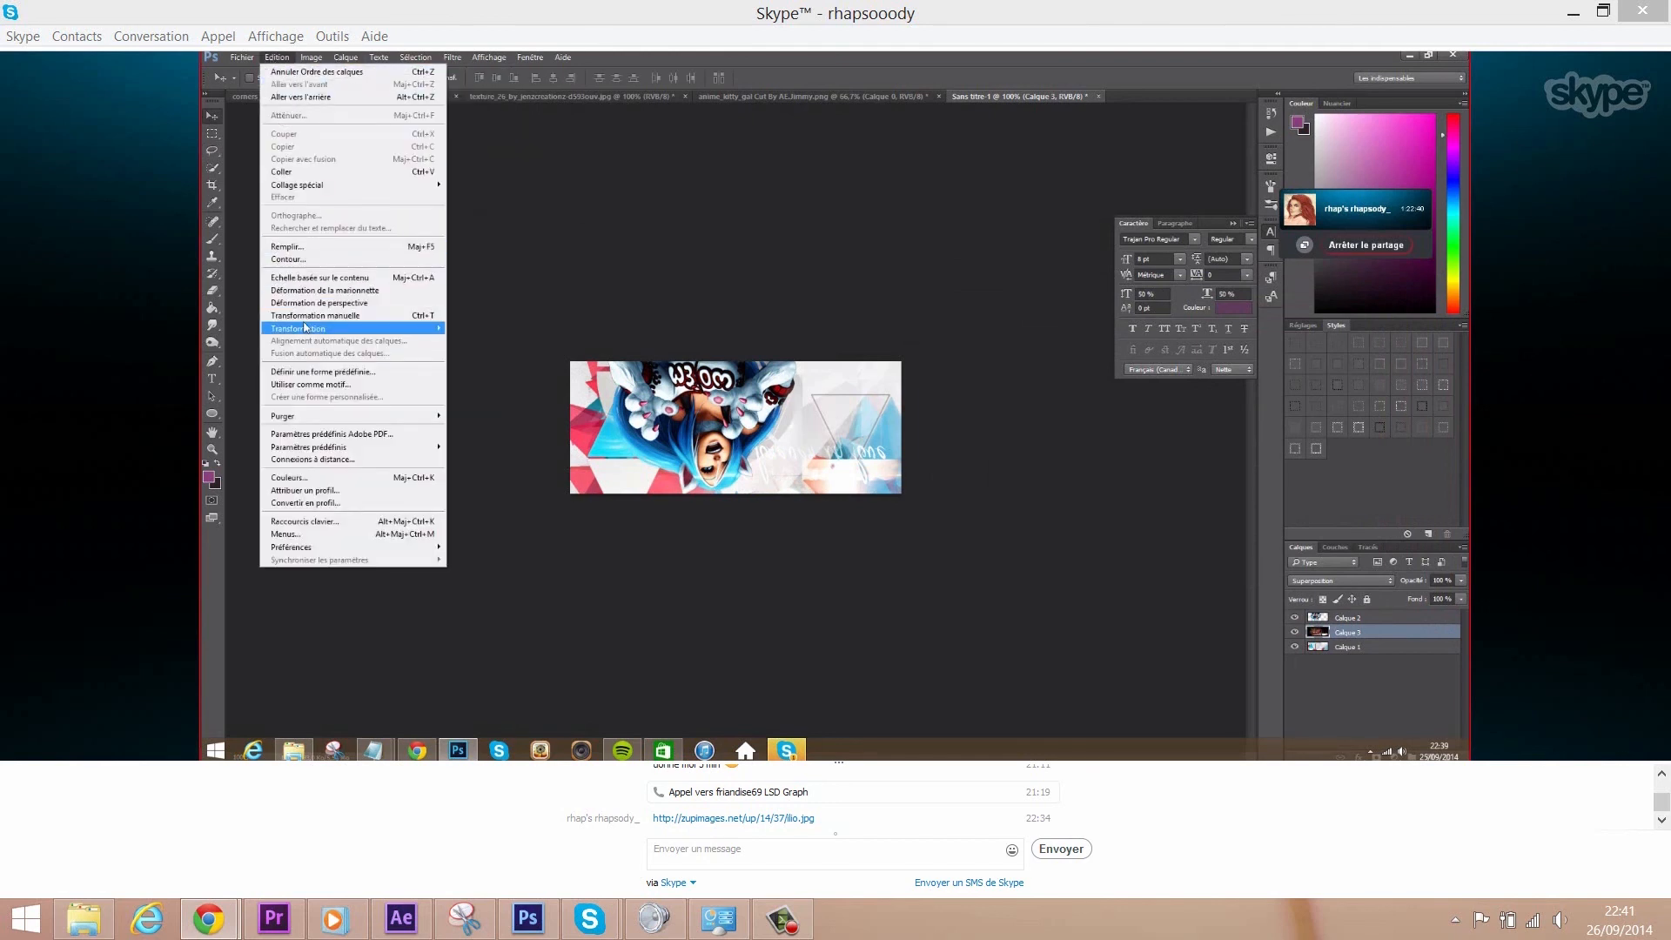
mouse_move(409, 329)
left_click(501, 473)
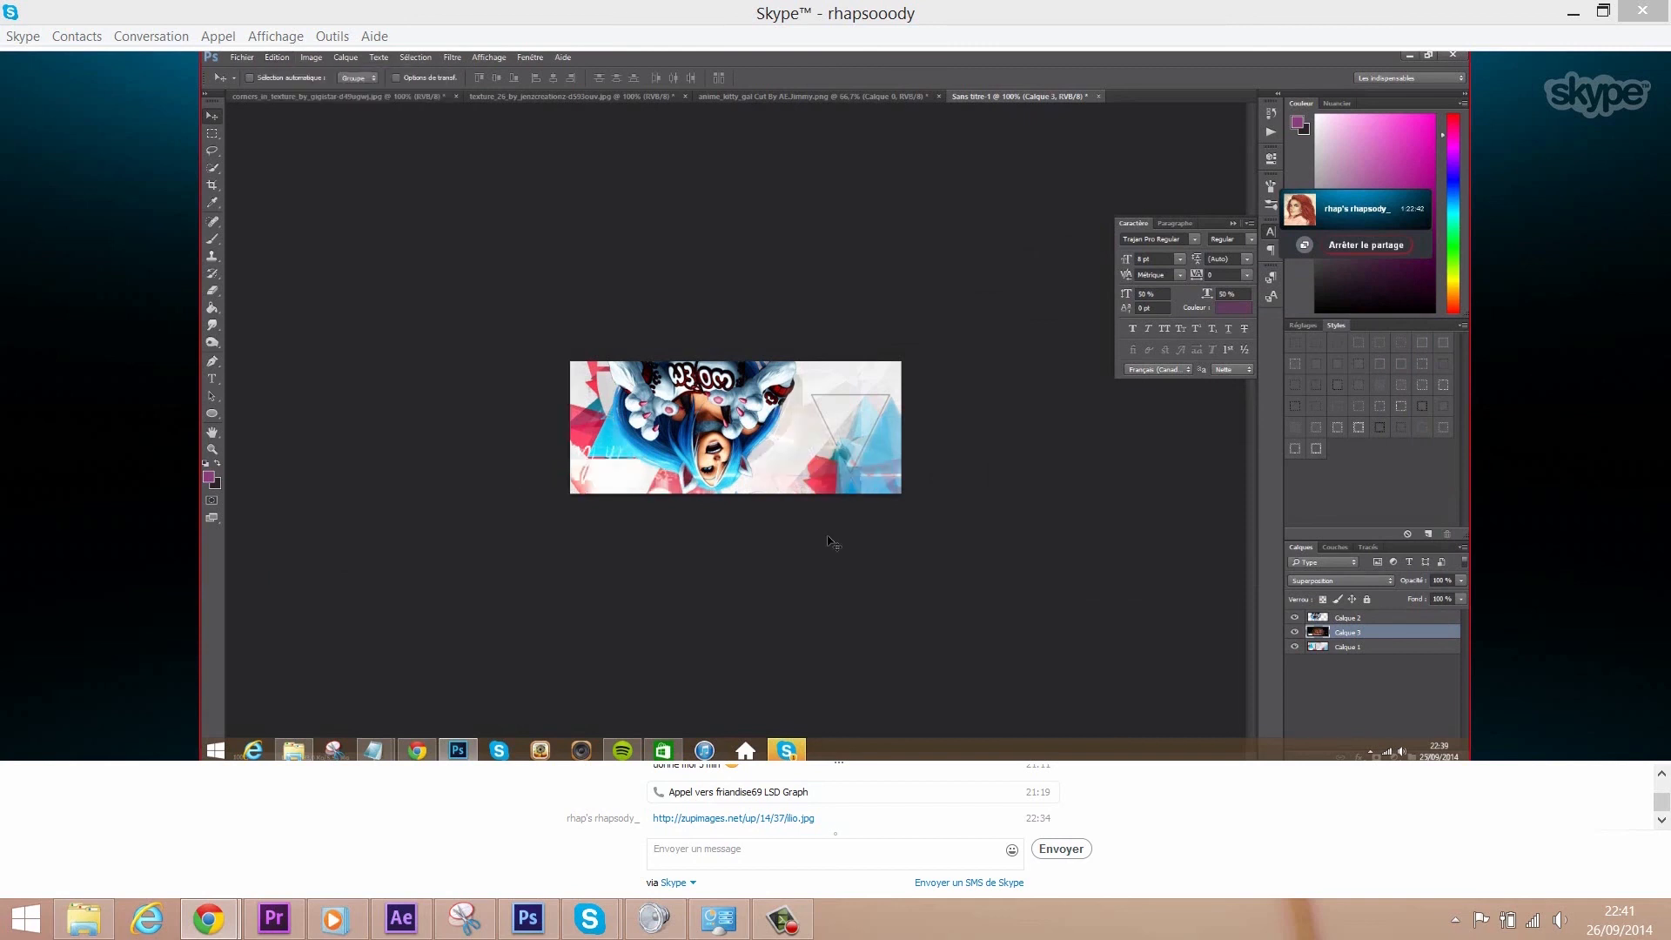
mouse_move(720, 506)
left_mouse_down()
mouse_move(898, 500)
mouse_move(733, 502)
left_mouse_up()
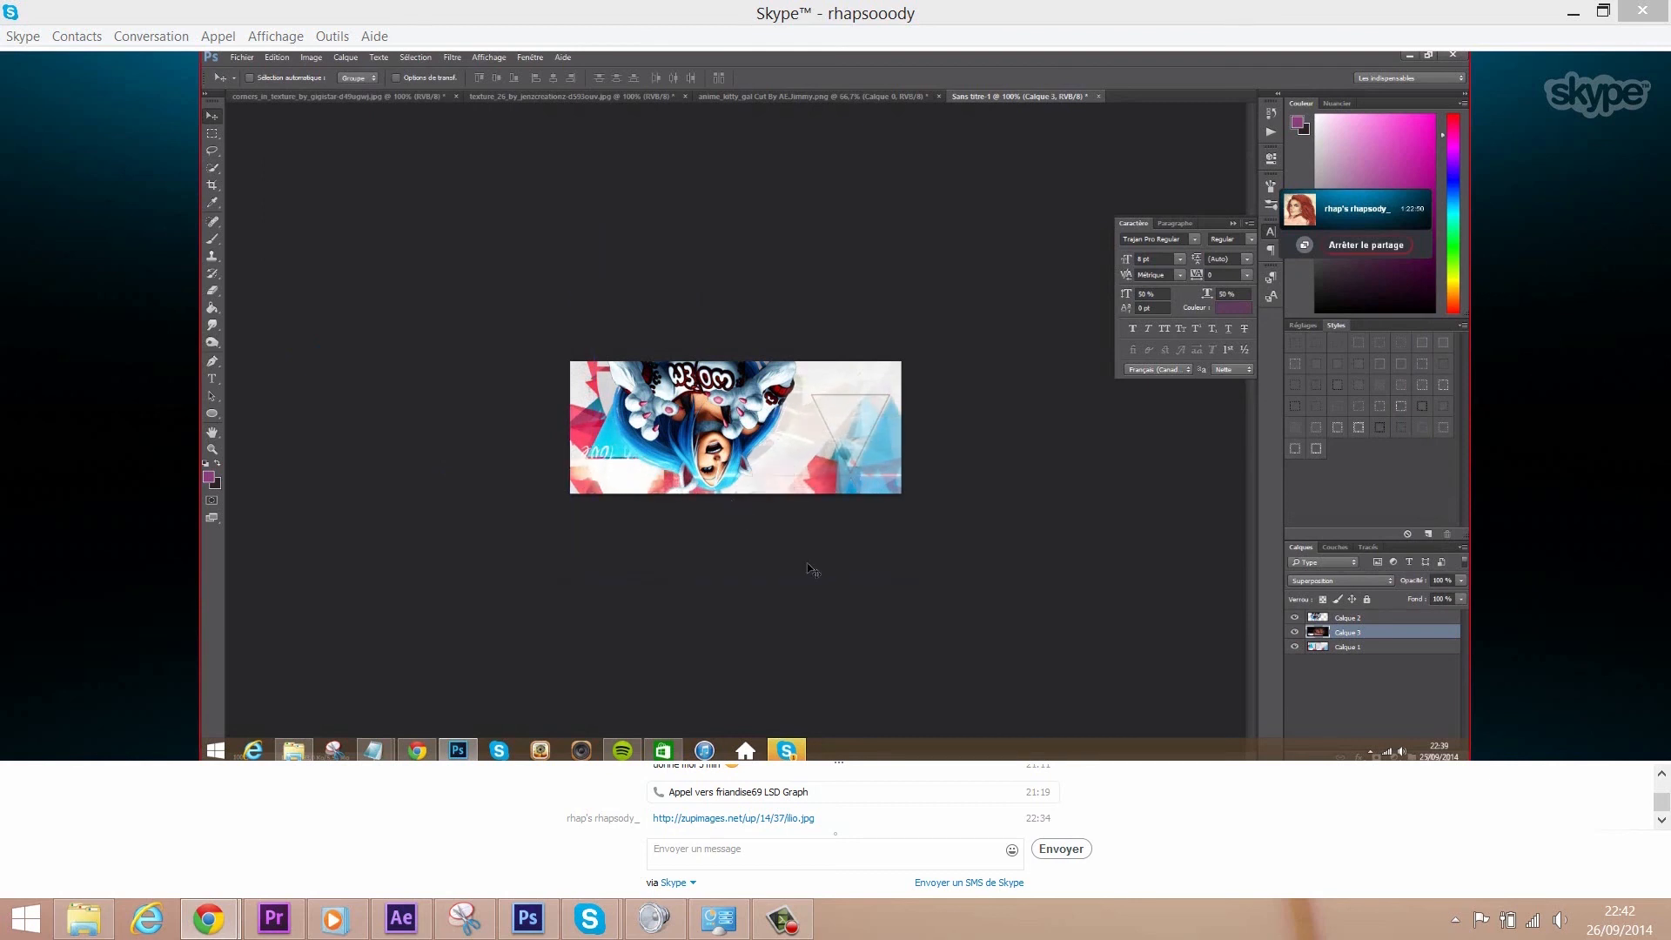
left_click(1358, 647)
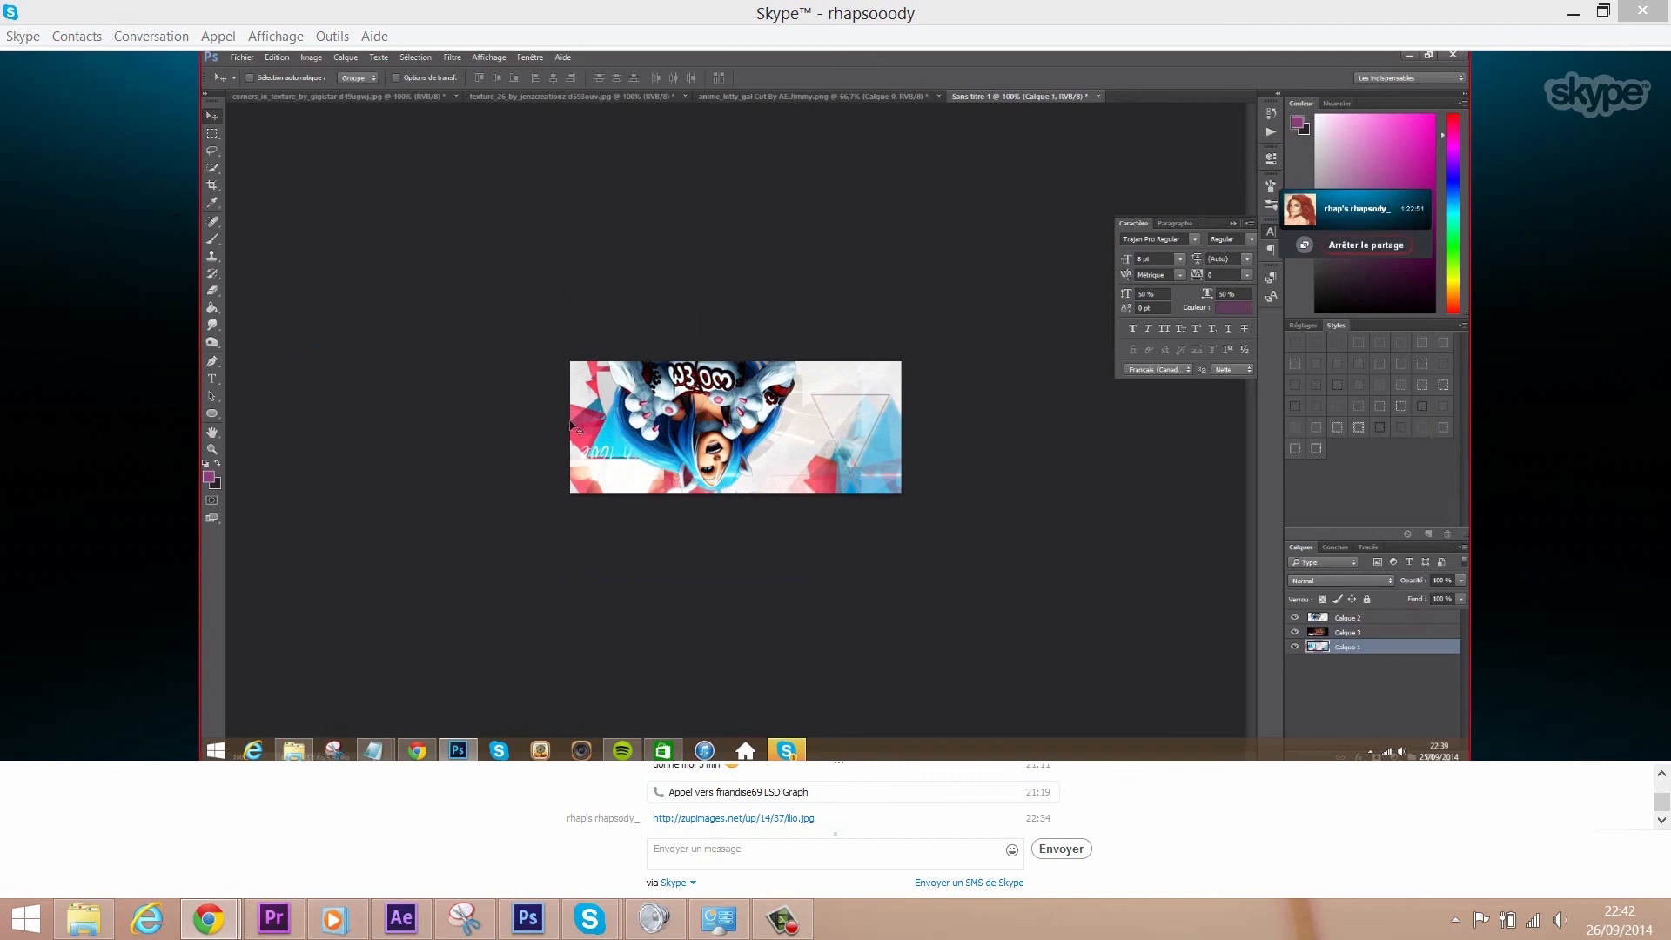
left_click(277, 57)
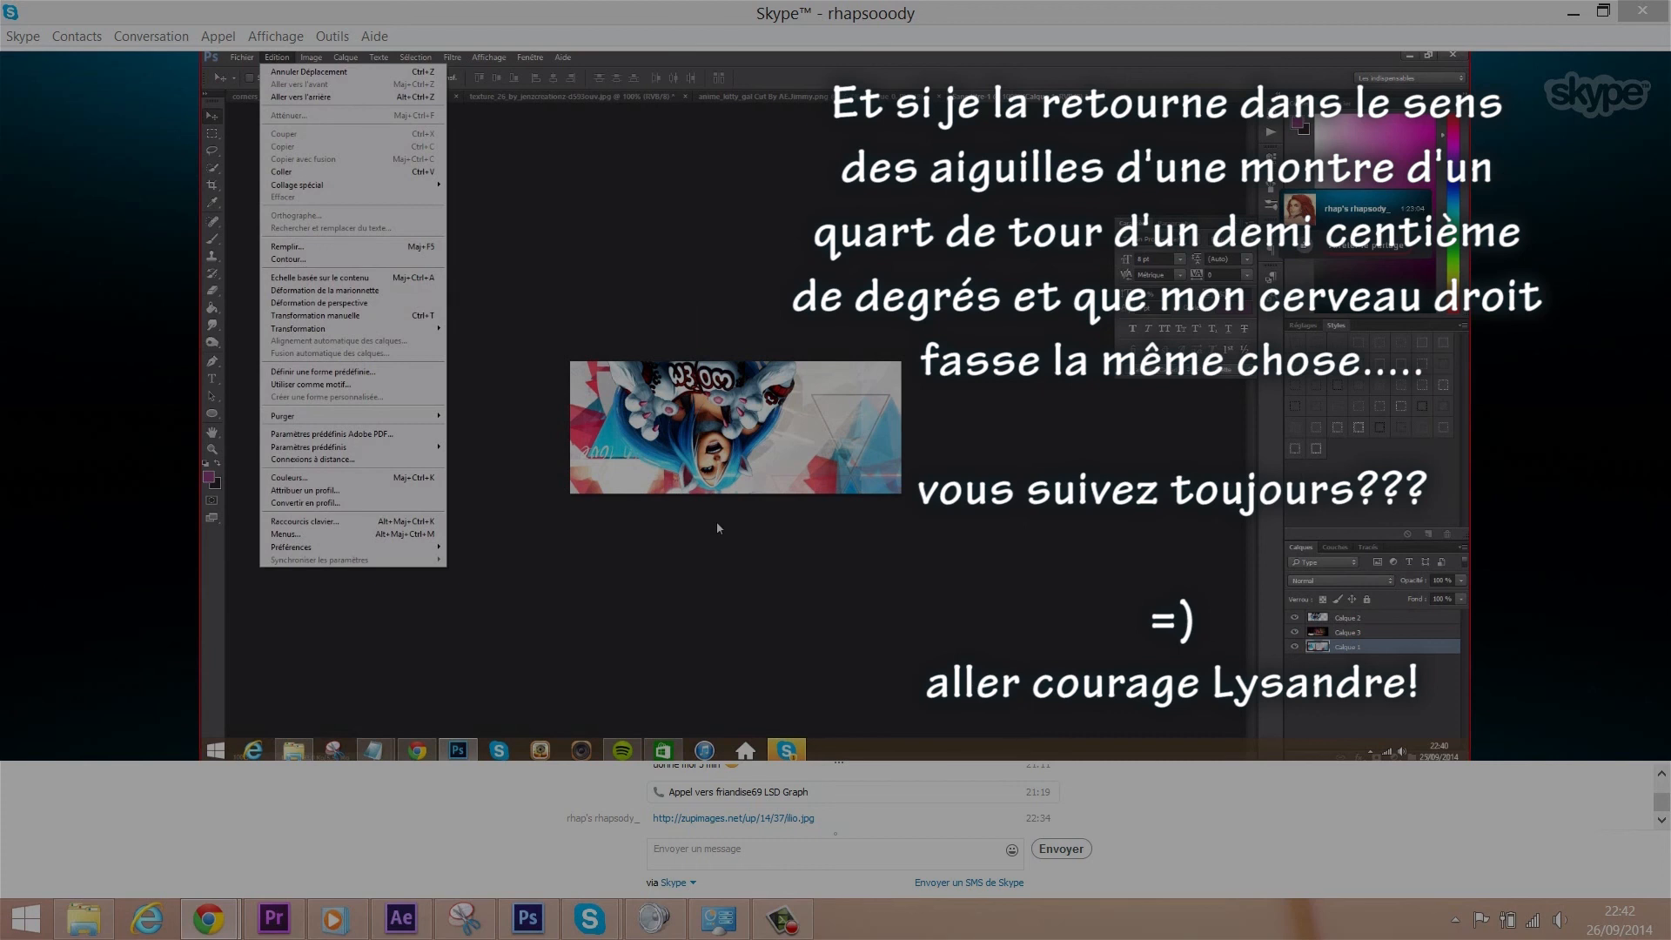
left_click(724, 476)
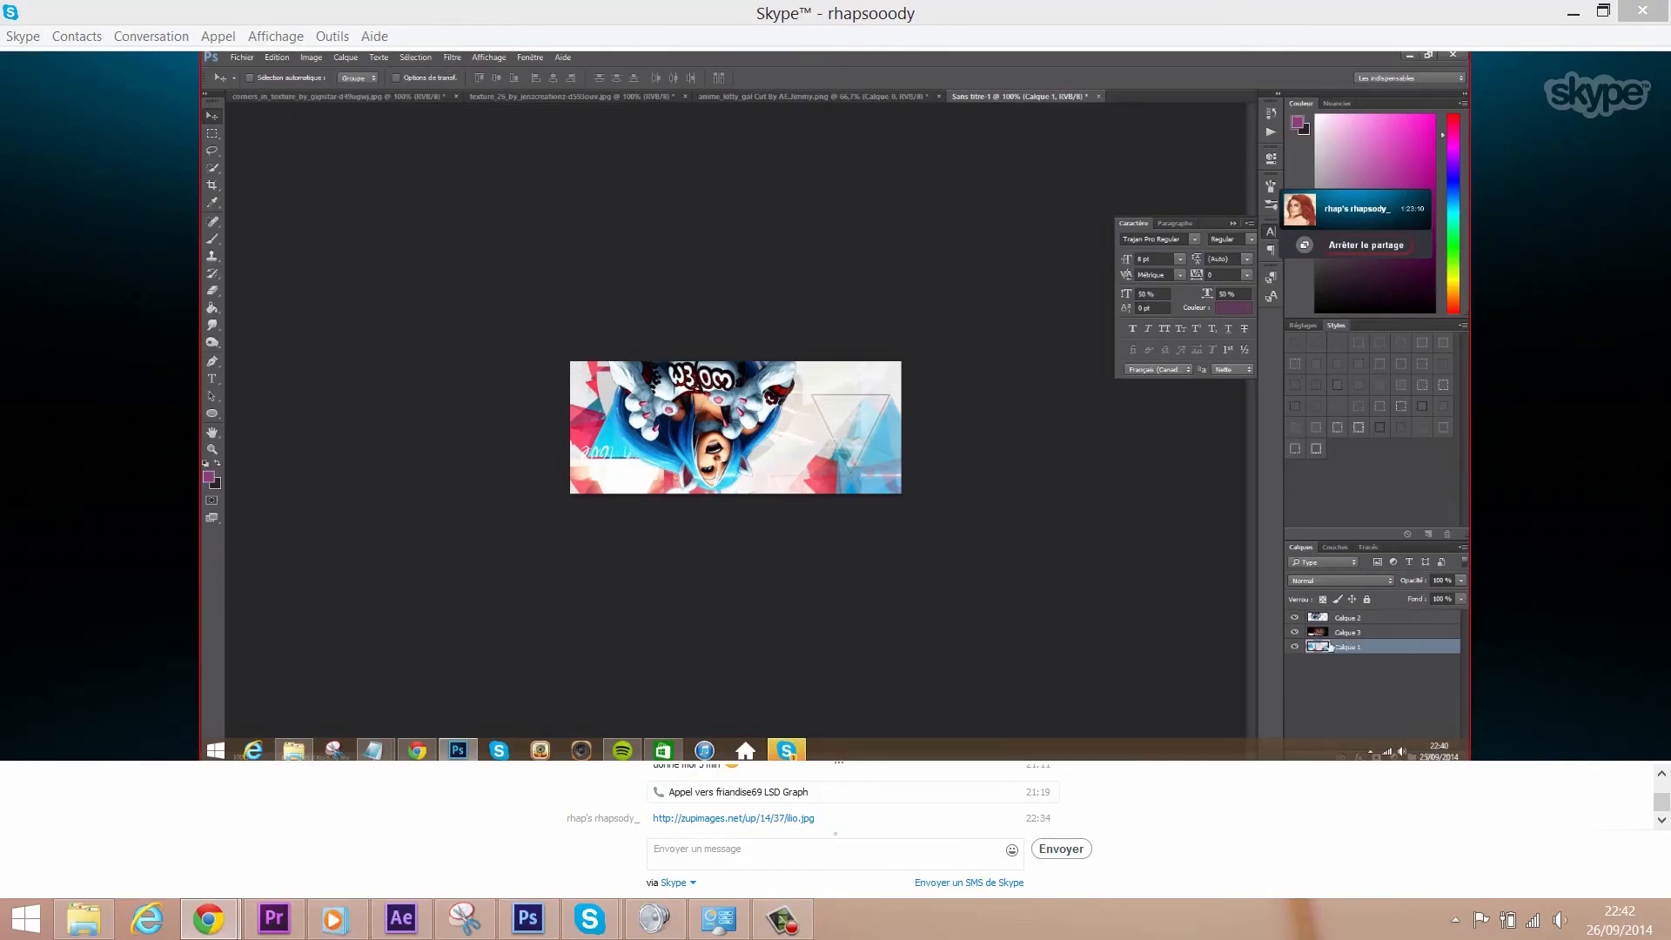
- Move Calque 3 about 9.84 cm right, nudge Calque 2 1.31 cm, and fine-tune Calque 3 by 0.64 cm
left_click(1338, 620)
left_click(1338, 636)
left_click_drag(796, 478, 949, 468)
left_click(1325, 618)
left_click_drag(699, 439, 676, 438)
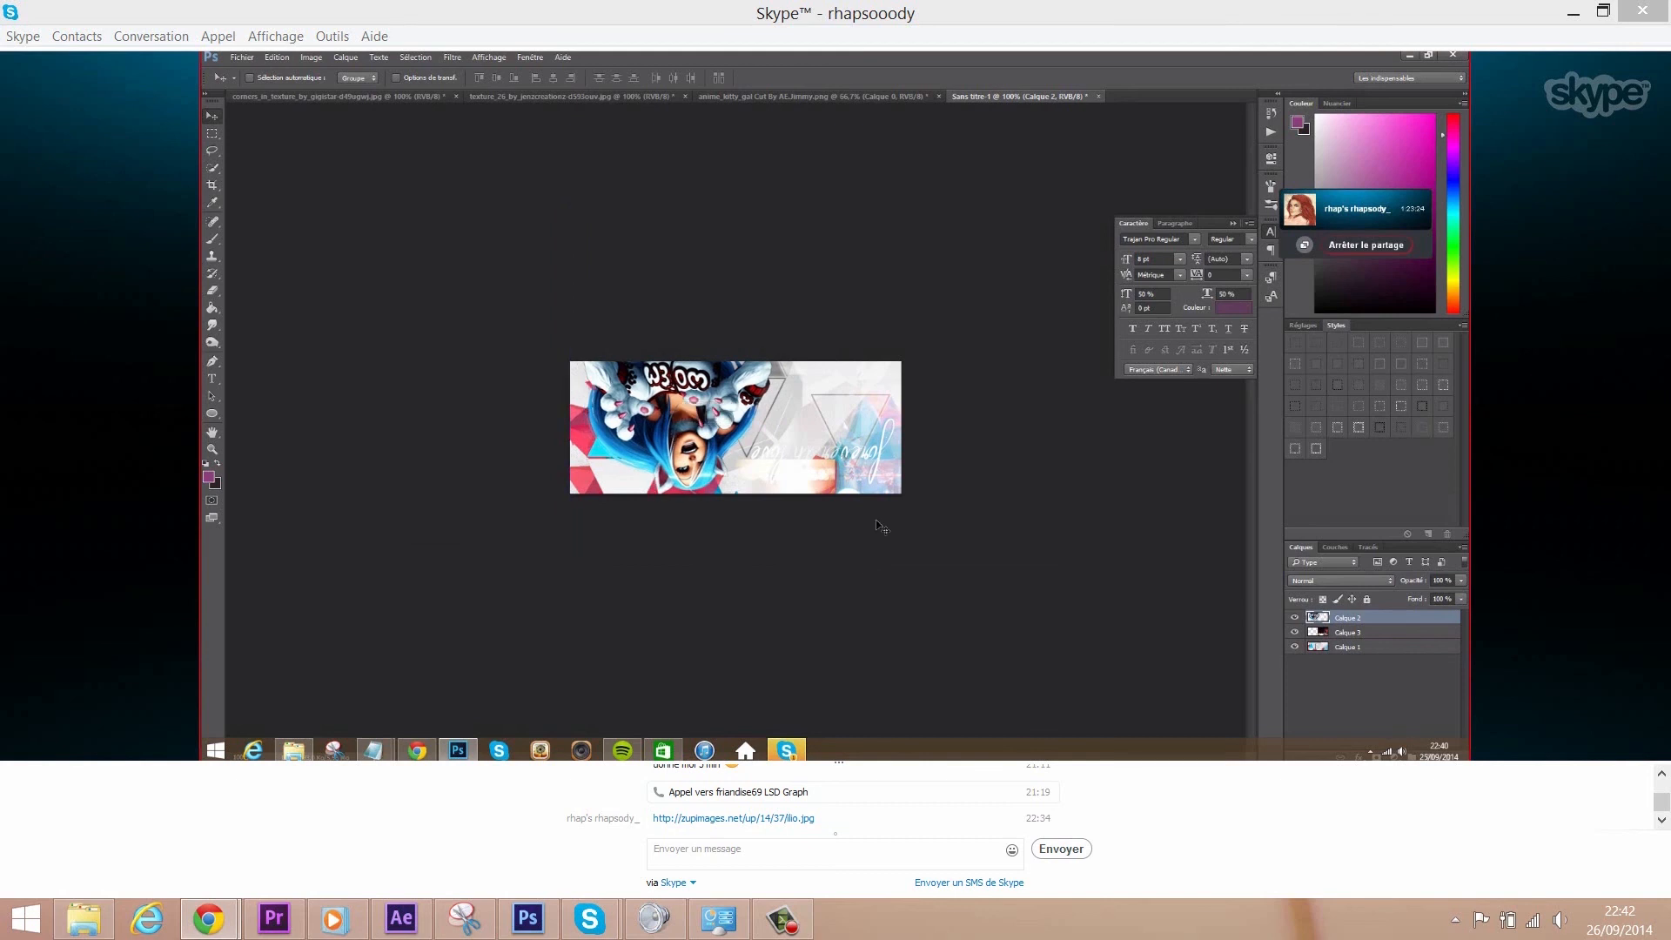
left_click(1347, 633)
left_click_drag(819, 474, 833, 475)
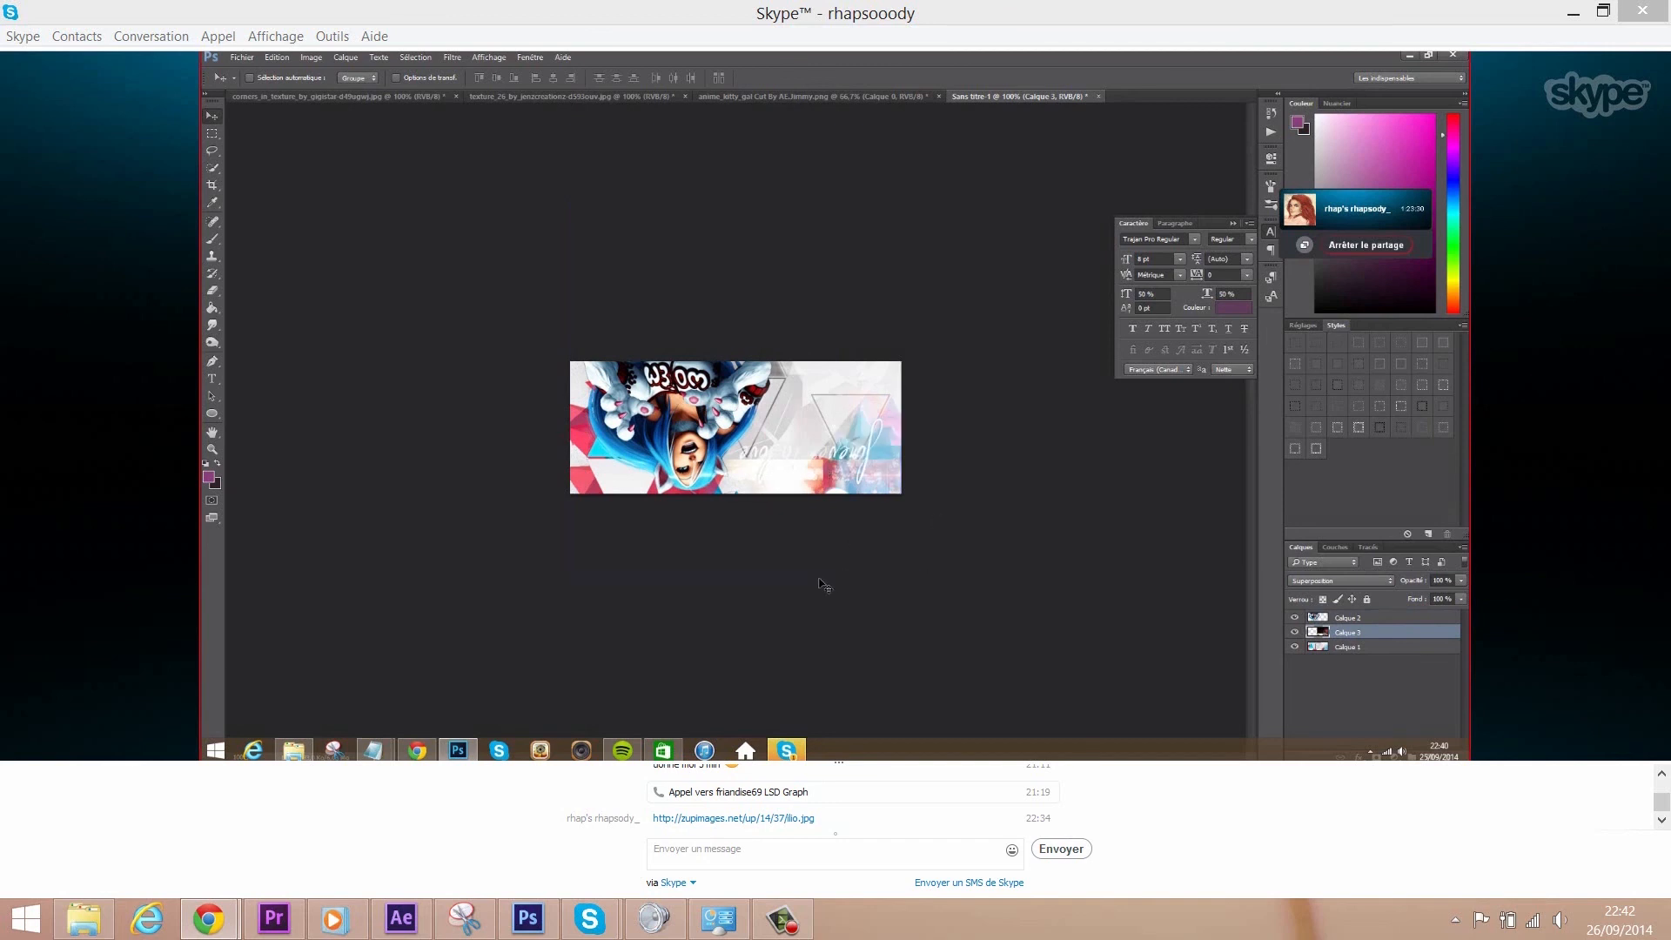
- Copy the whole texture image and paste it into Sans titre-1 as Calque 4
left_click(349, 98)
left_click(415, 57)
left_click(425, 72)
left_click(276, 58)
left_click(291, 146)
left_click(1018, 96)
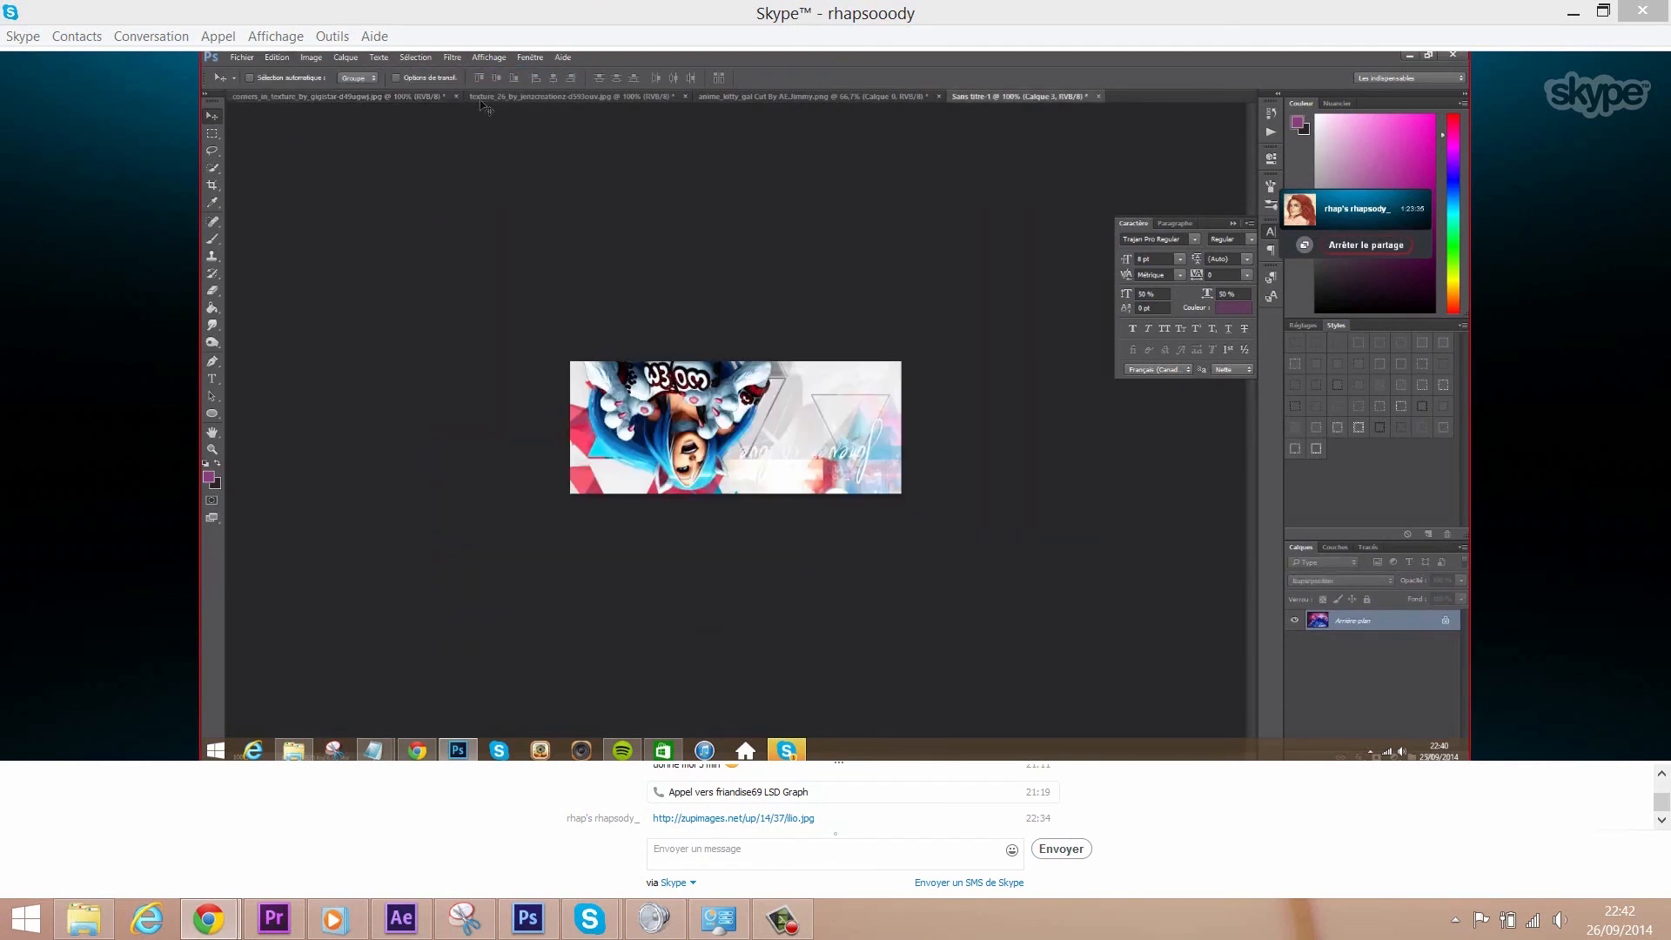
left_click(277, 58)
left_click(291, 173)
left_click_drag(1017, 538, 1005, 496)
- Try Lumière crue, a darker mode, Lumière tamisée and Incrustation blending on Calque 4
right_click(1373, 634)
left_click(1375, 198)
left_click(1183, 333)
left_click(1168, 479)
left_click(1182, 333)
left_click(1153, 377)
left_click(1182, 334)
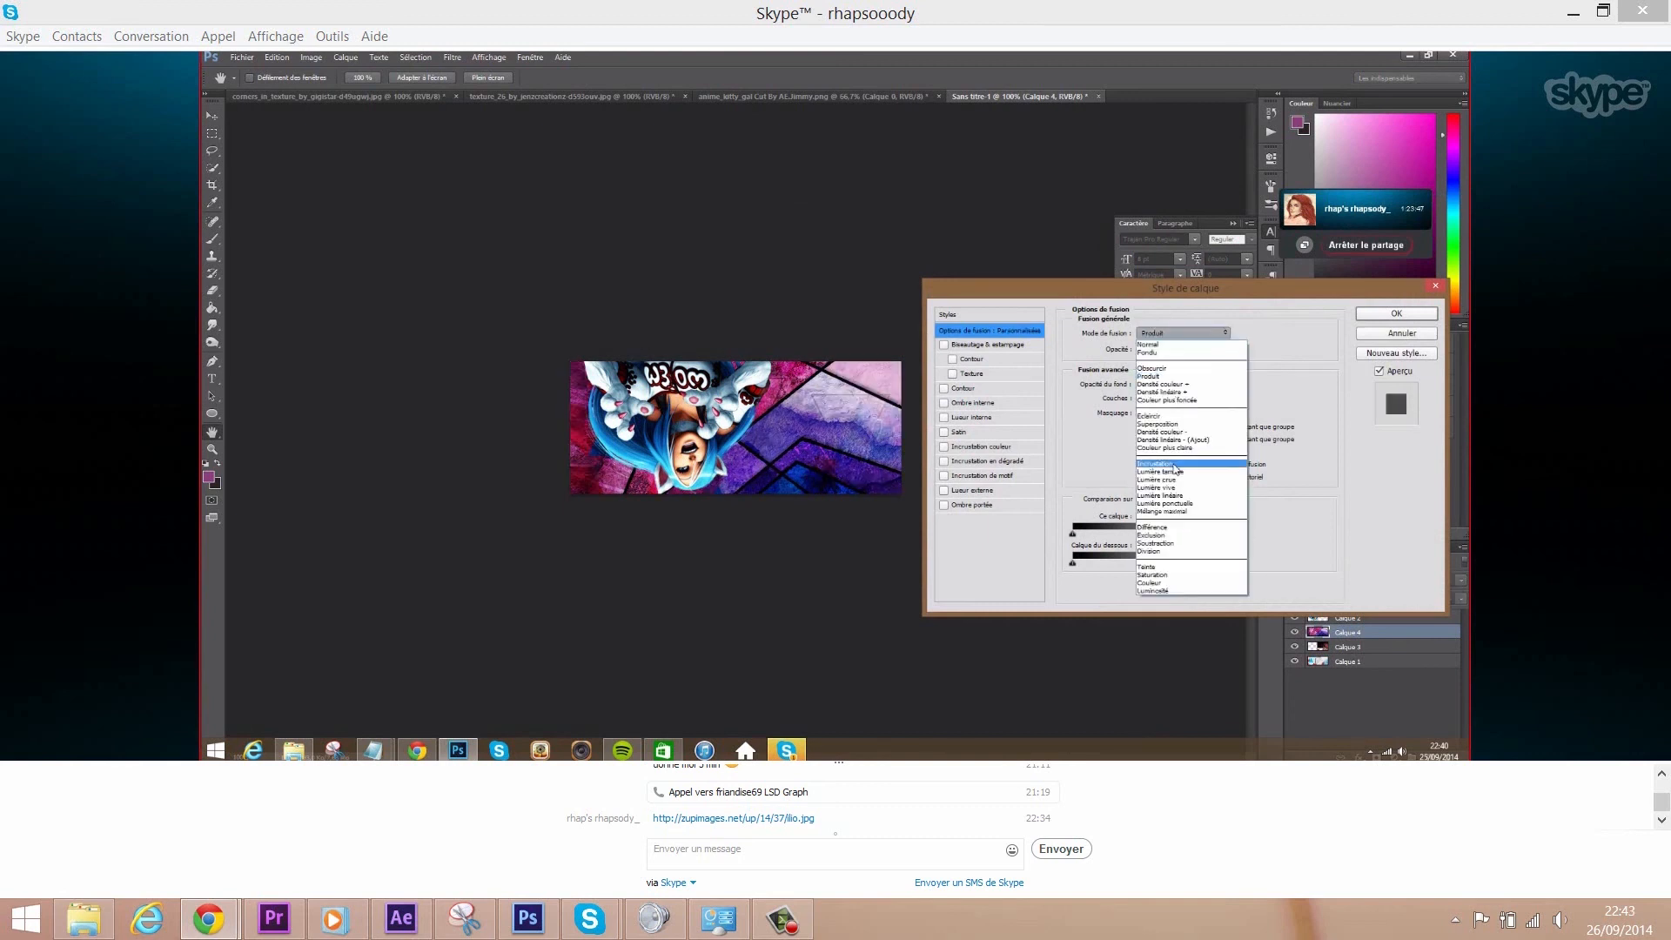
left_click(1170, 471)
left_click(1181, 334)
left_click(1167, 464)
- Try Produit blending at 40% opacity, then cancel the layer style changes
left_click(1181, 333)
left_click(1175, 424)
left_click(1182, 333)
left_click(1168, 376)
type("50")
key("BackSpace")
key("BackSpace")
type("40")
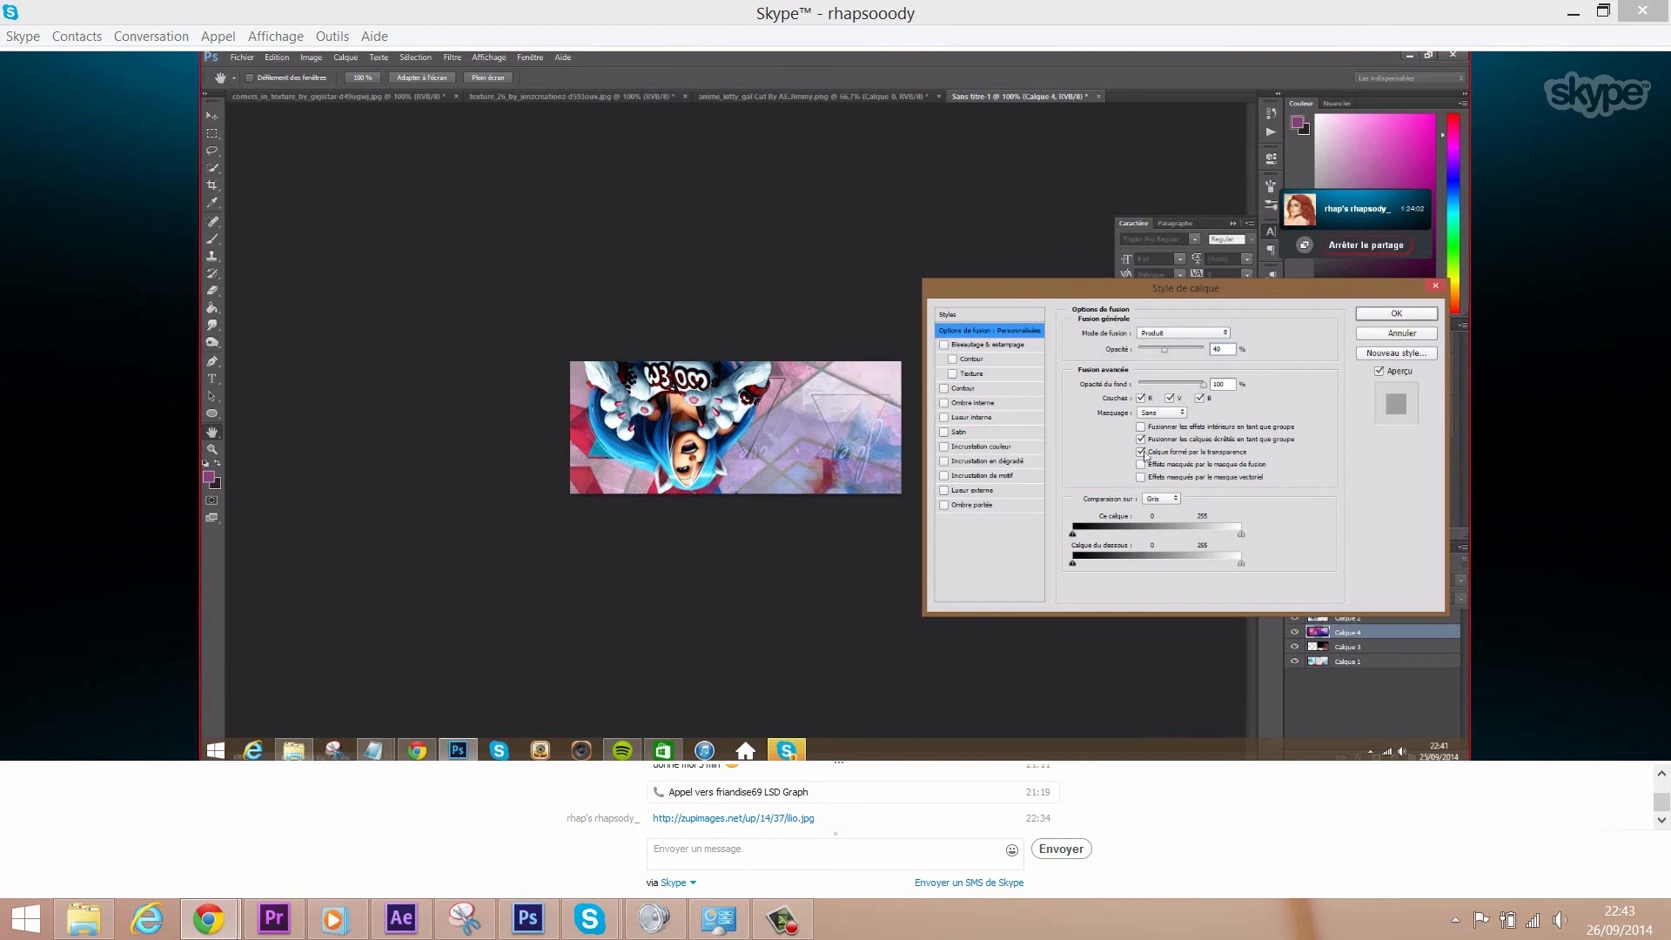
left_click(1408, 337)
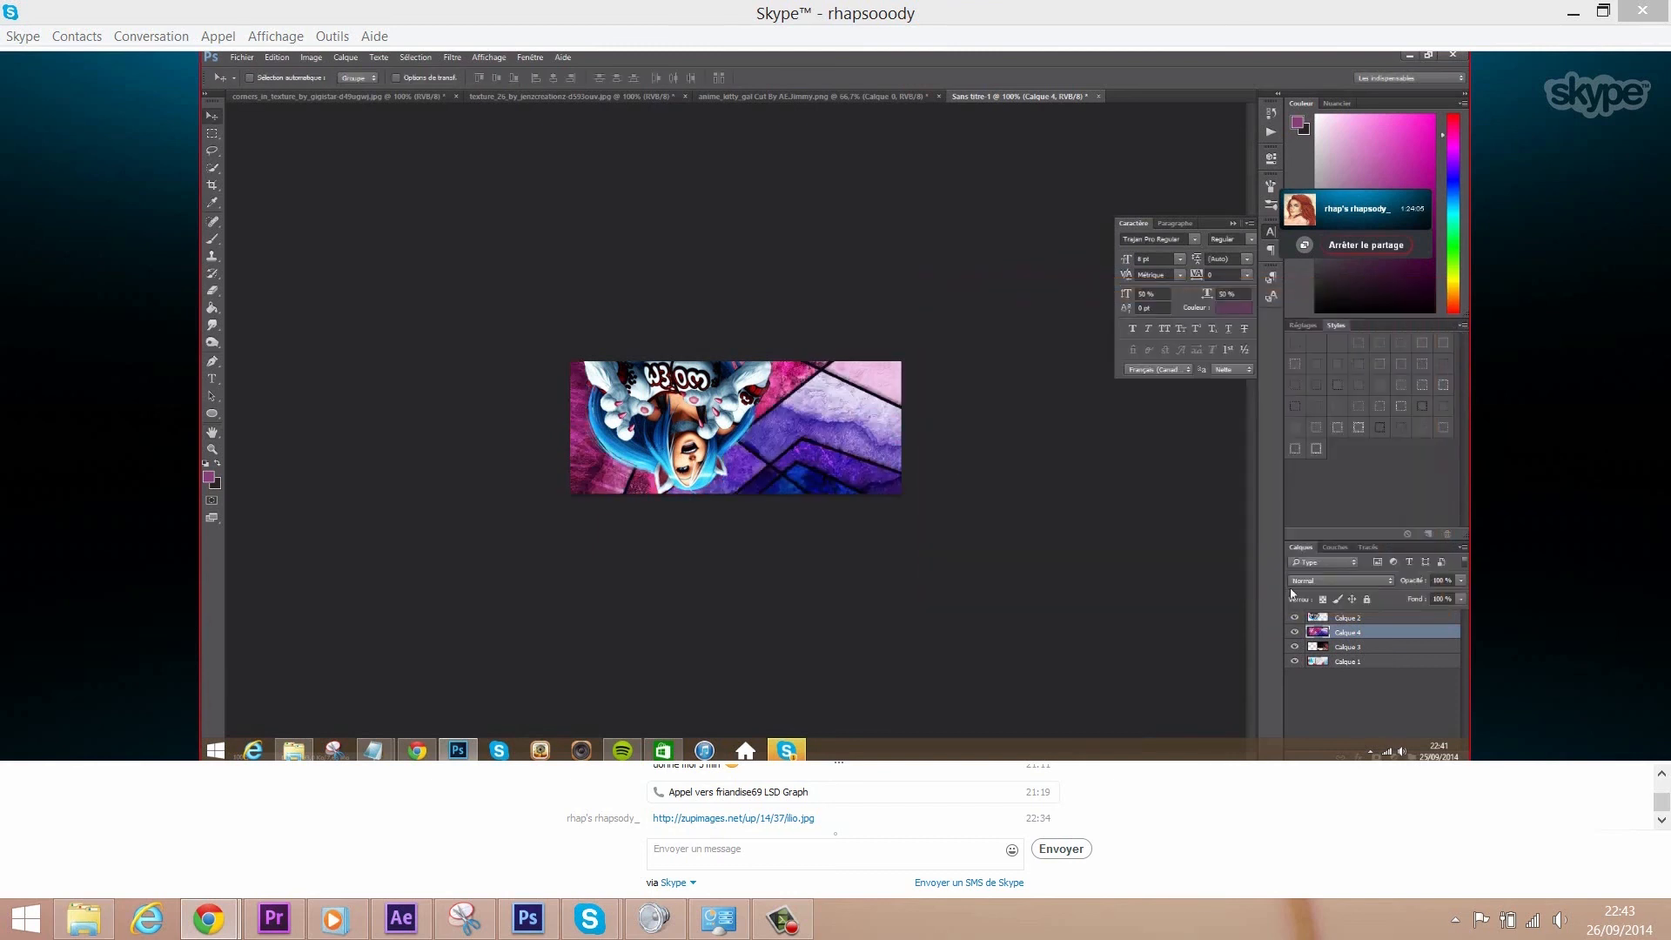
- Reposition the texture and move Calque 4 below Calque 3 in the layer stack
left_click_drag(944, 555, 1005, 545)
right_click(1314, 635)
left_click(1128, 595)
left_click_drag(1348, 635, 1347, 655)
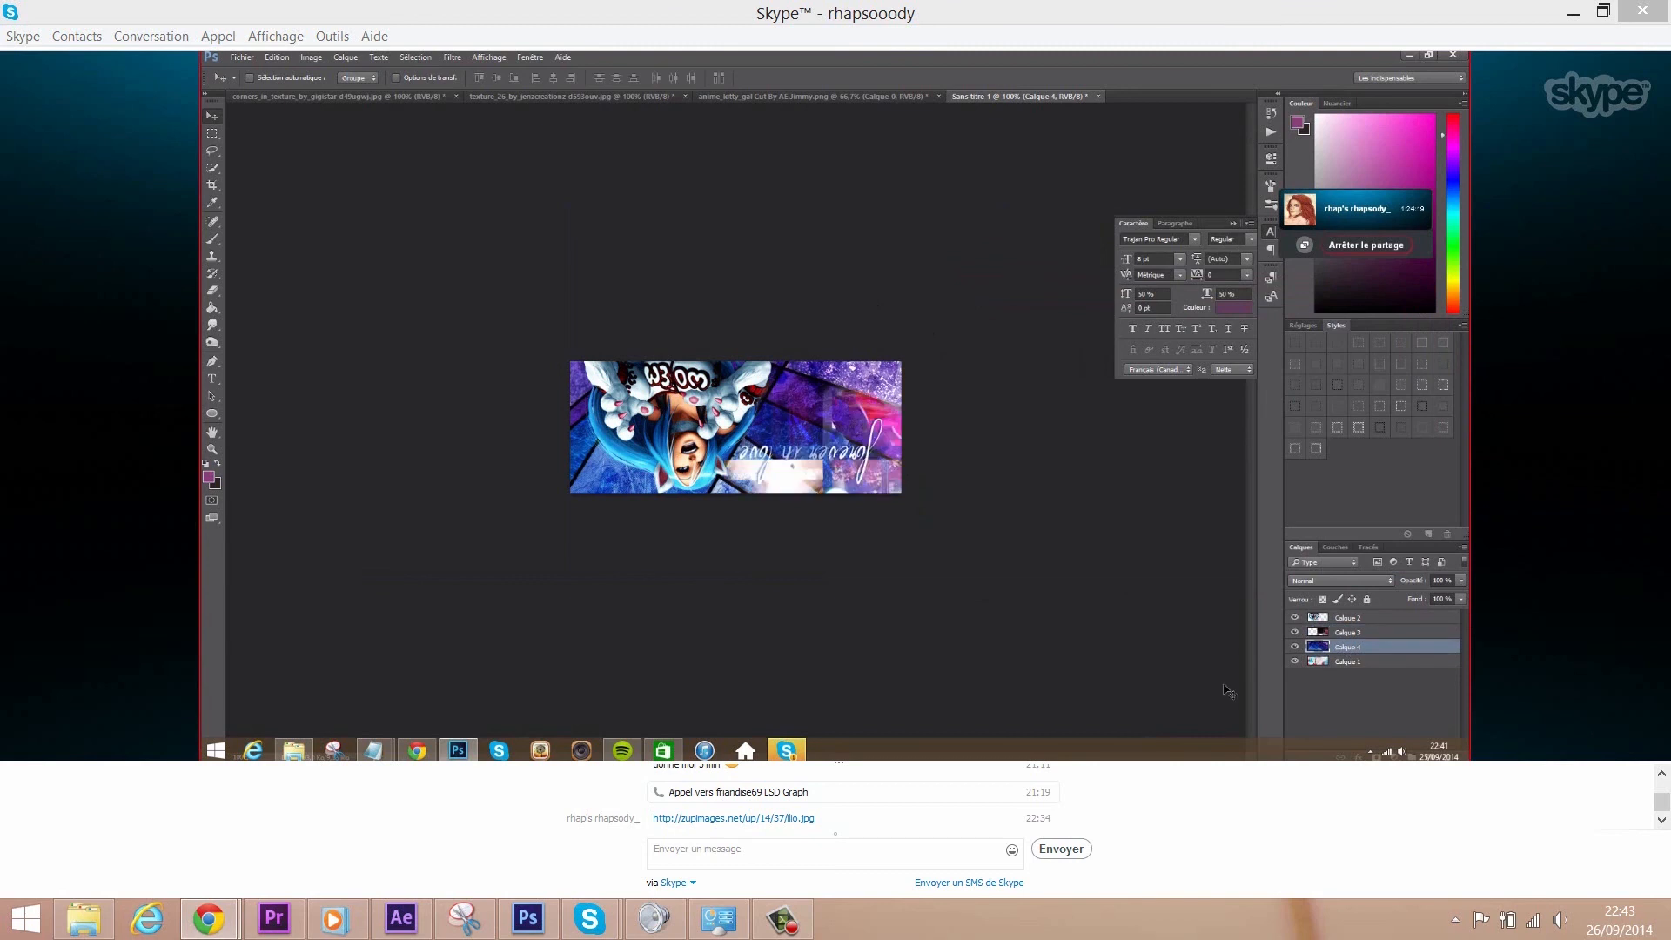
- Set Calque 4's opacity to 70% and hide Calque 1
left_click_drag(1447, 582, 1264, 607)
type("50")
left_click_drag(1441, 580, 1376, 580)
type("70")
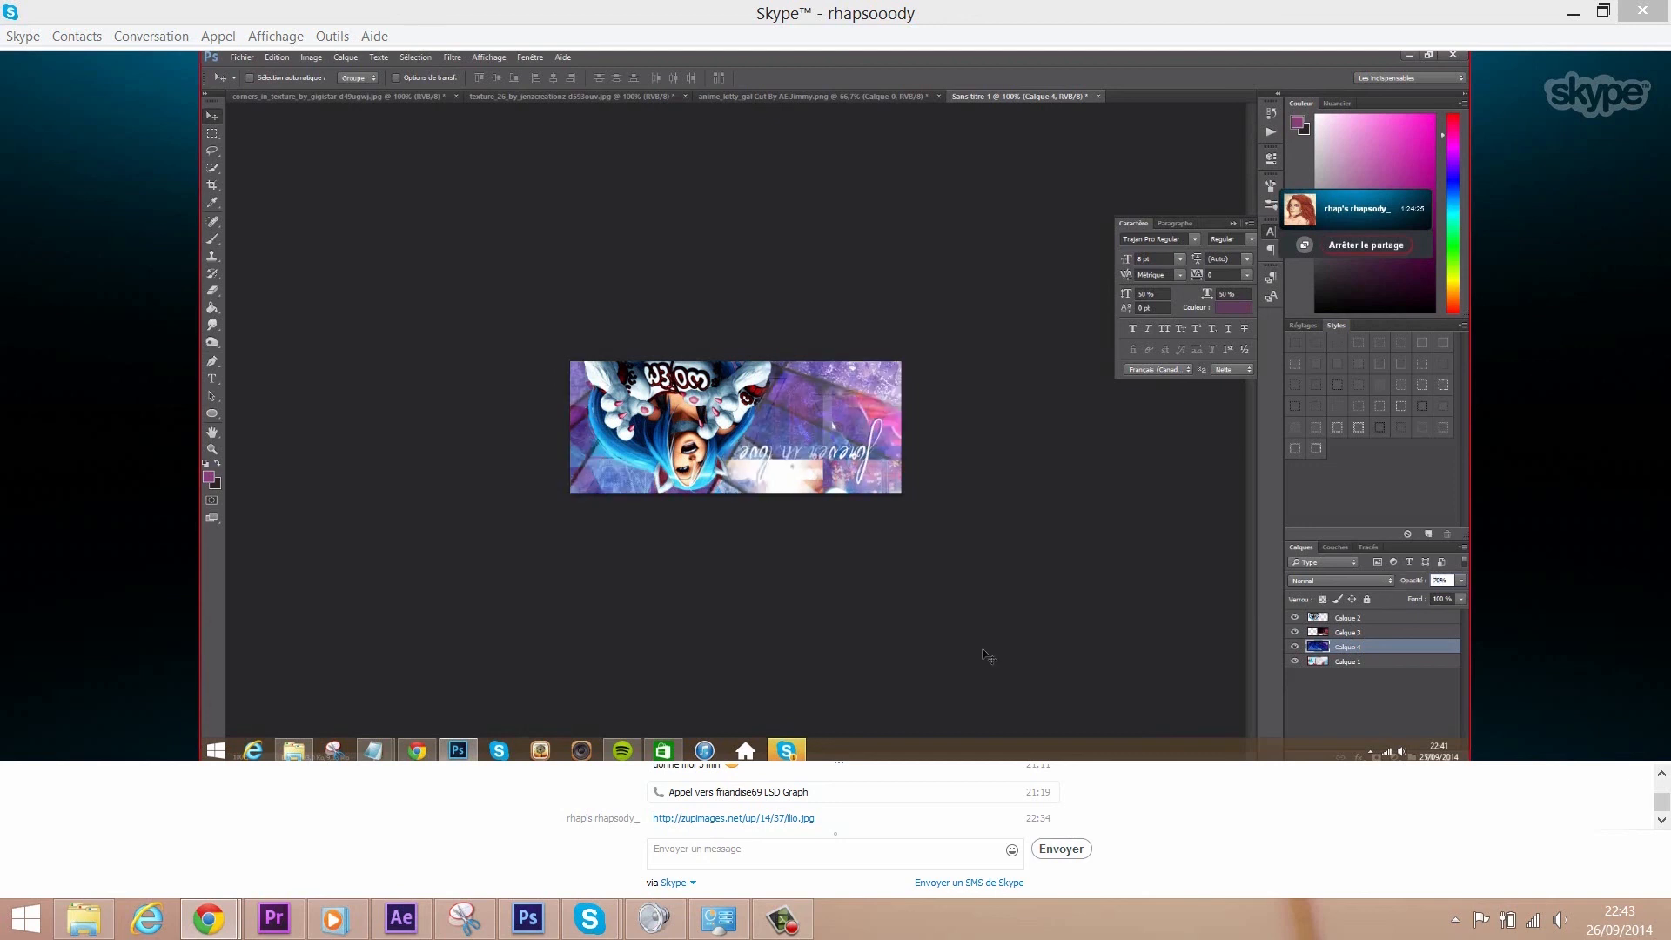
left_click(1344, 663)
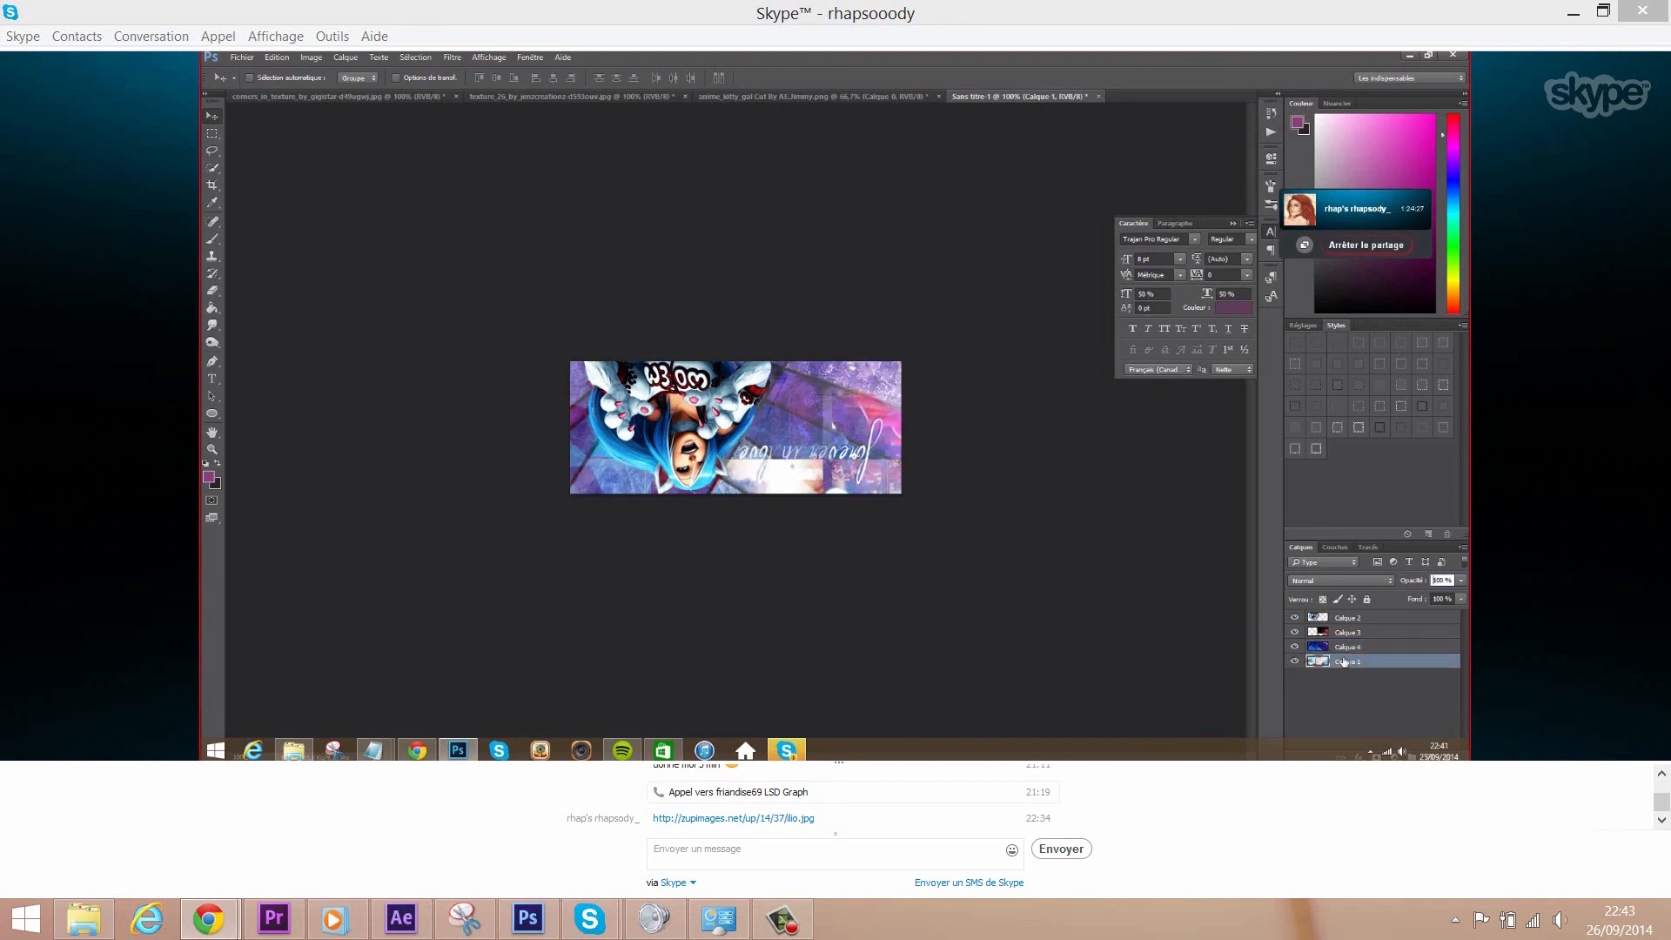
left_click(1295, 662)
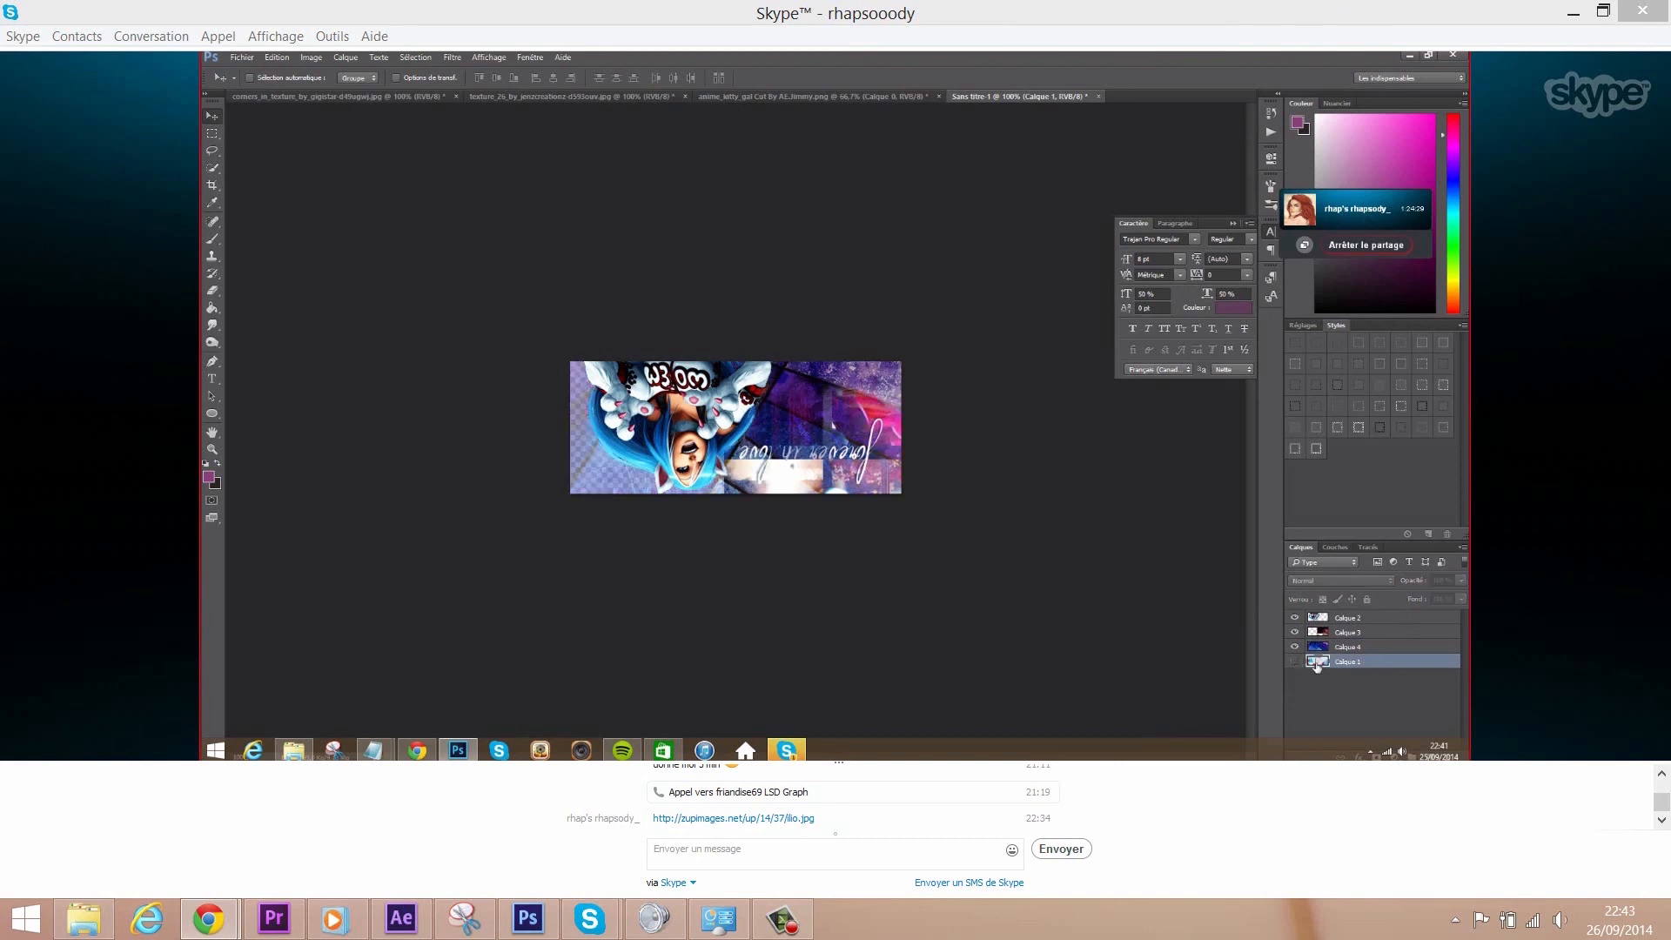
left_click(346, 56)
- Create a new layer Calque 5 and switch to the Gradient tool
mouse_move(487, 72)
left_click(552, 73)
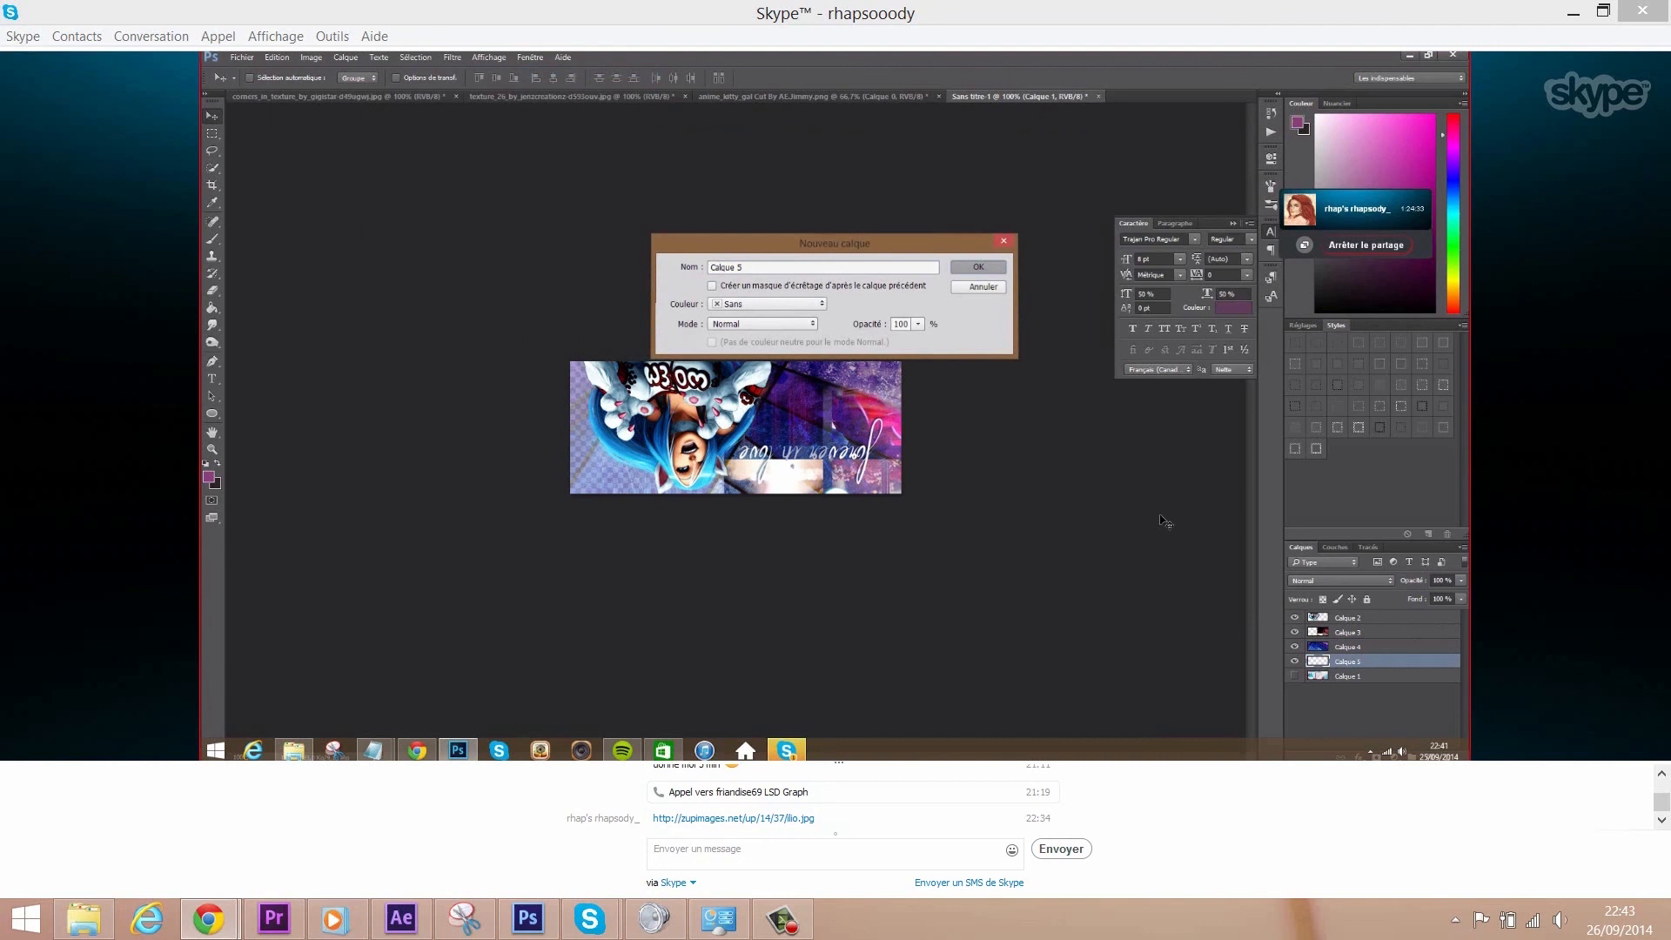
left_click(978, 262)
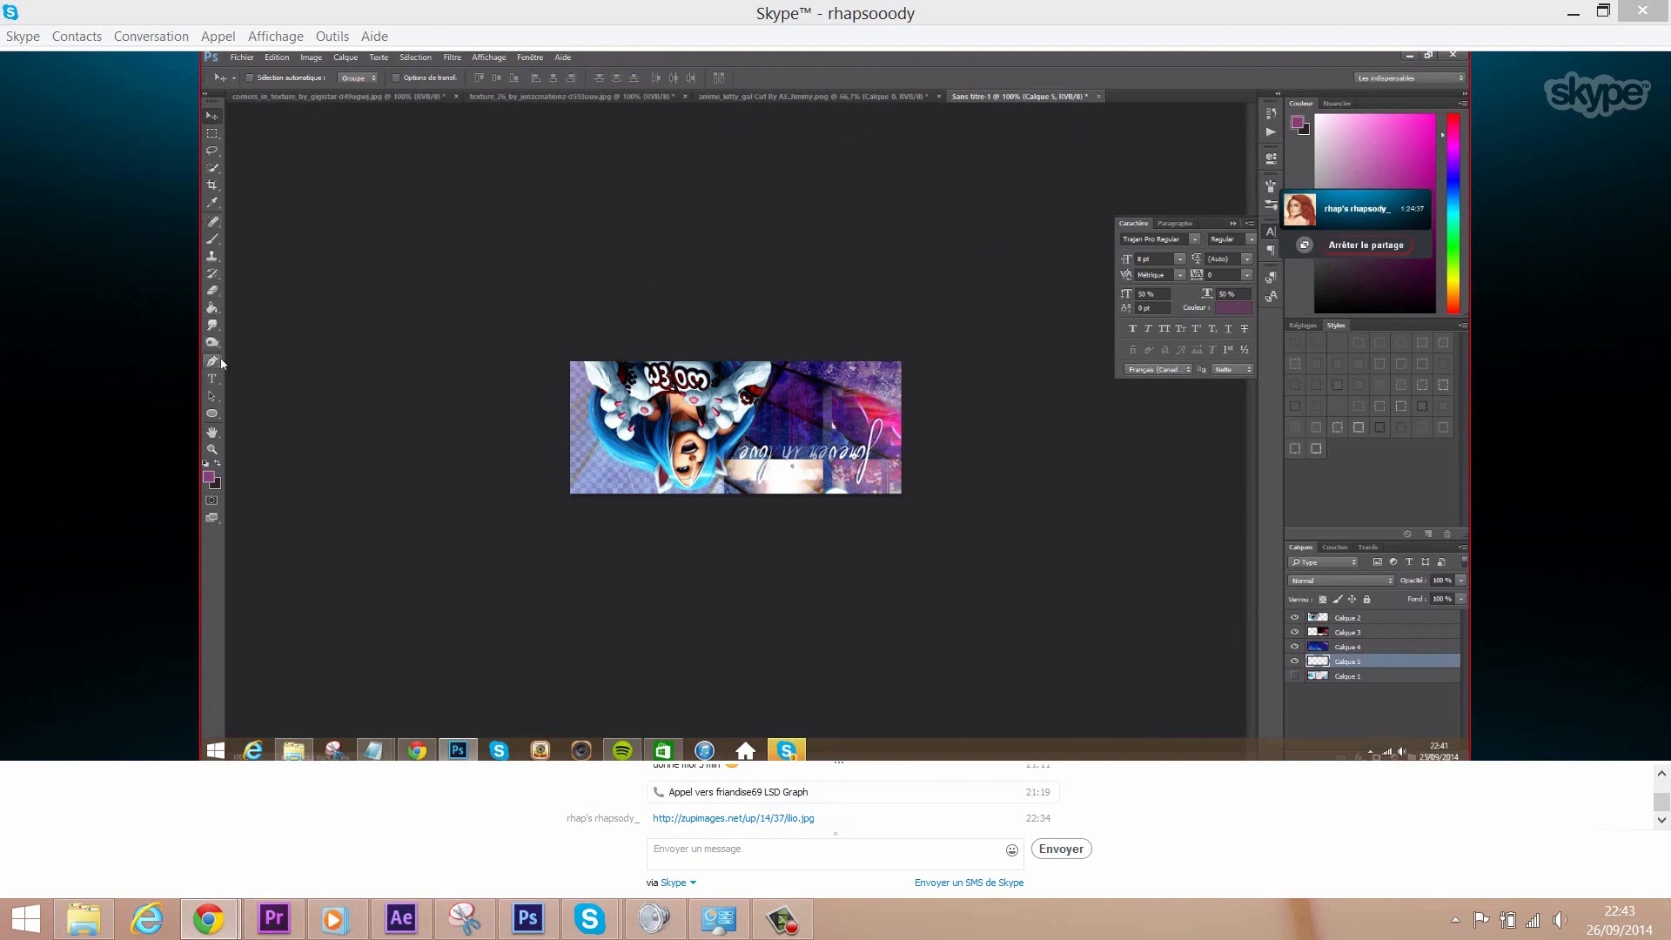
left_click(215, 310)
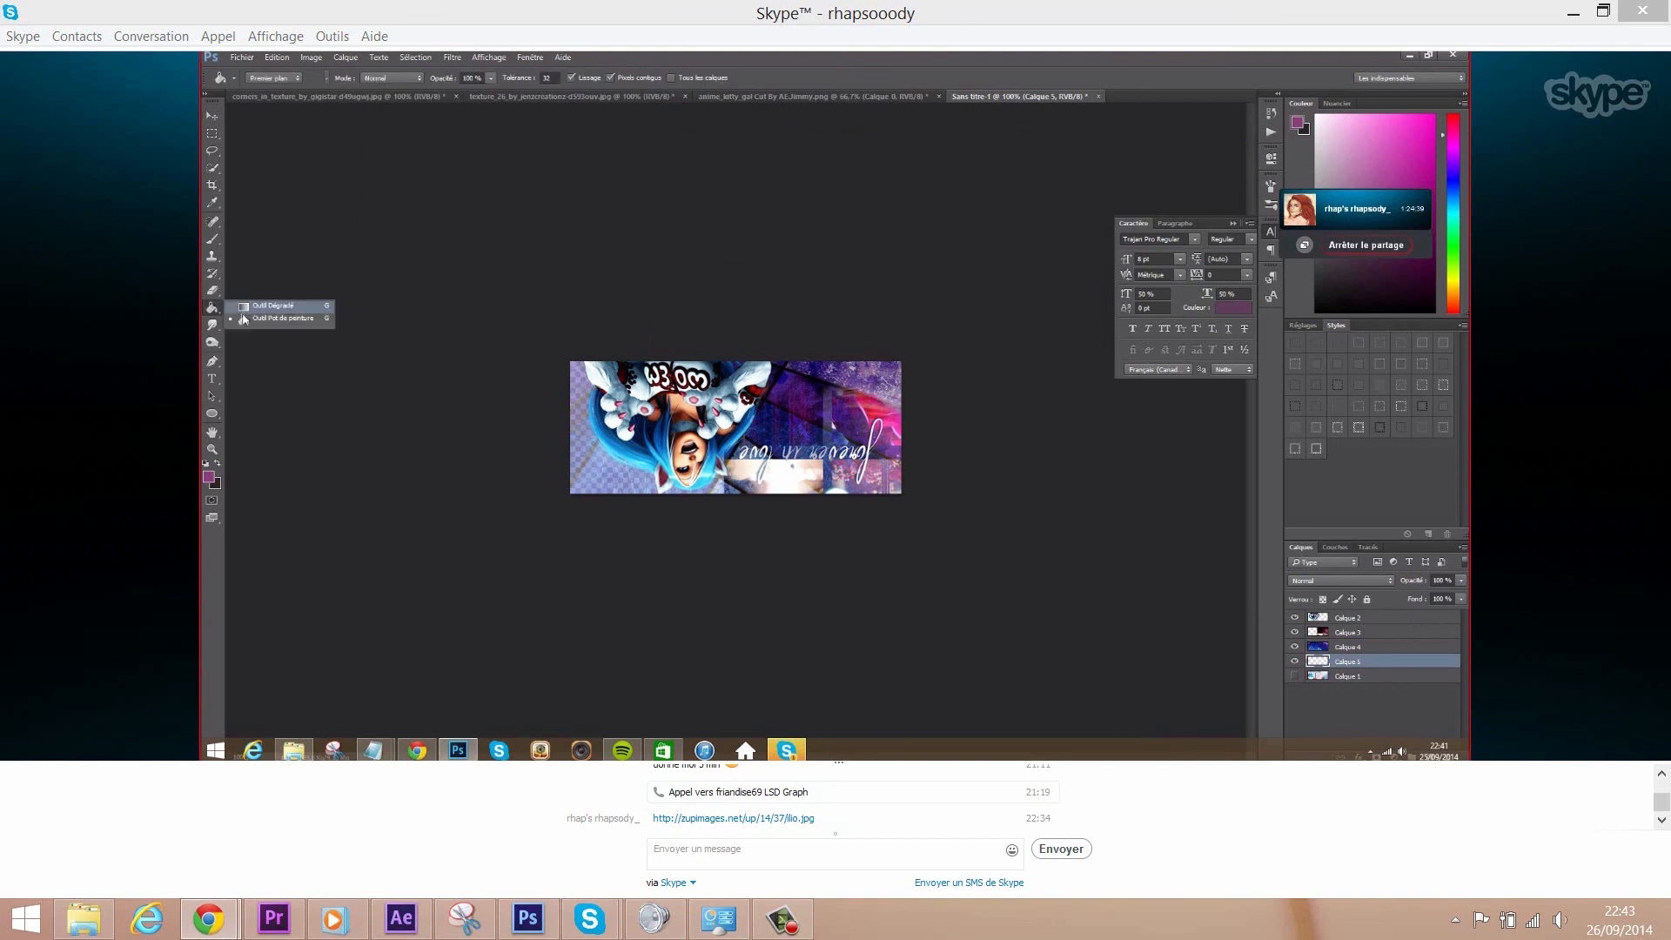
left_click(253, 306)
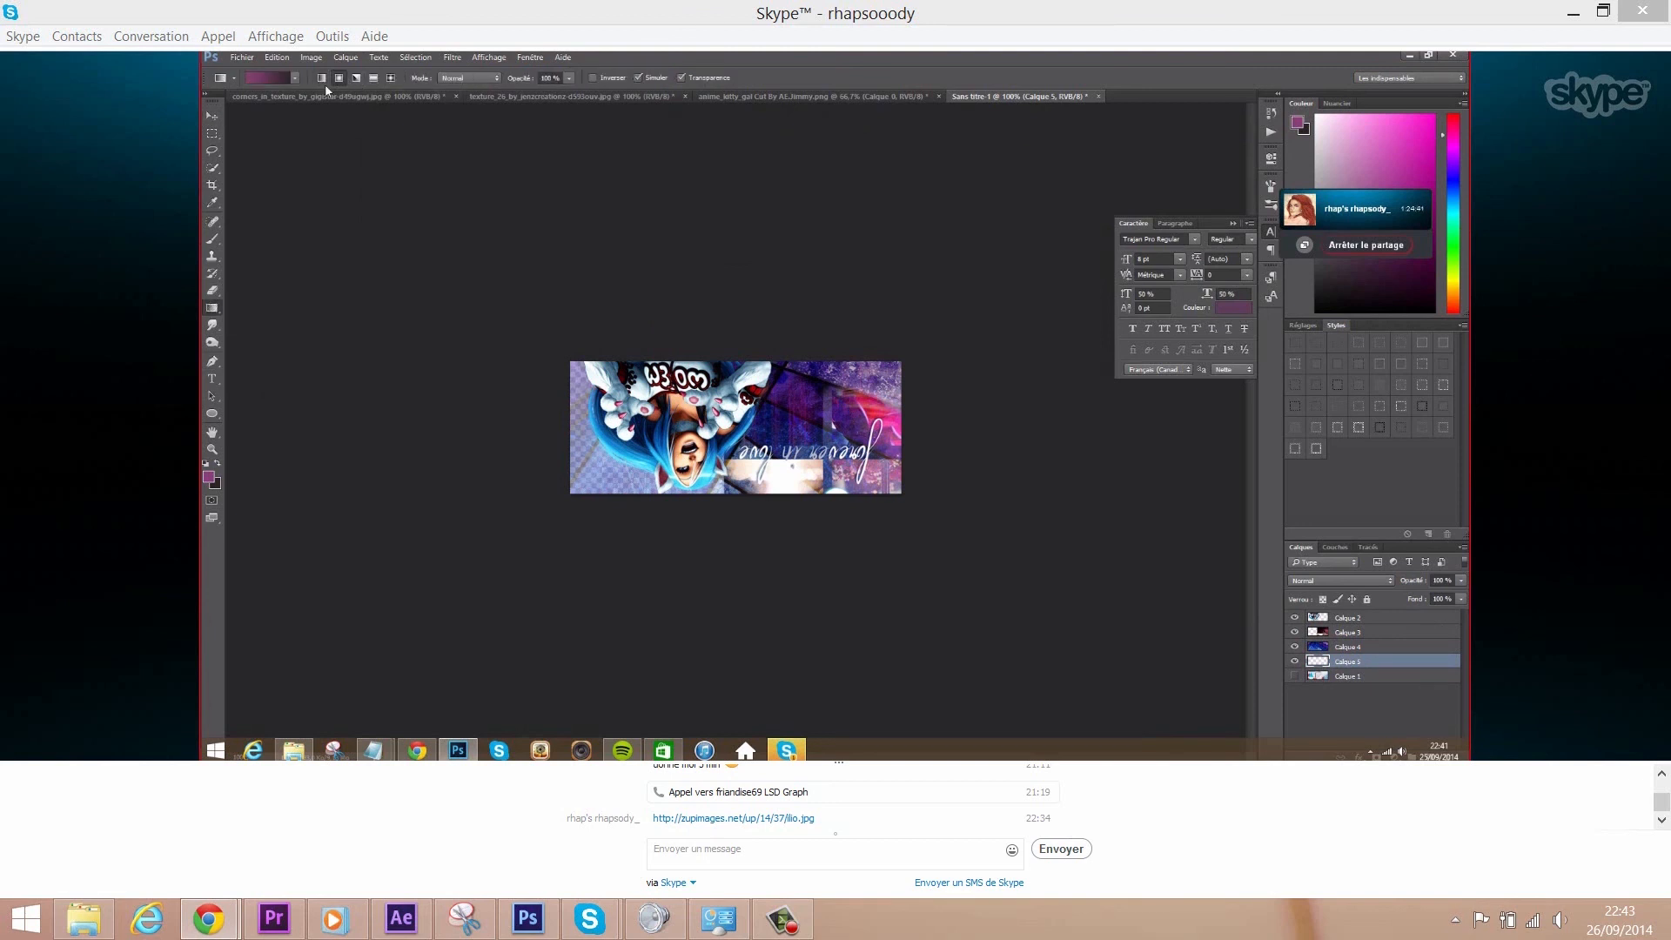
- Build a navy, cyan and white gradient sampled from the banner and fill Calque 5
left_click(265, 77)
left_click(877, 435)
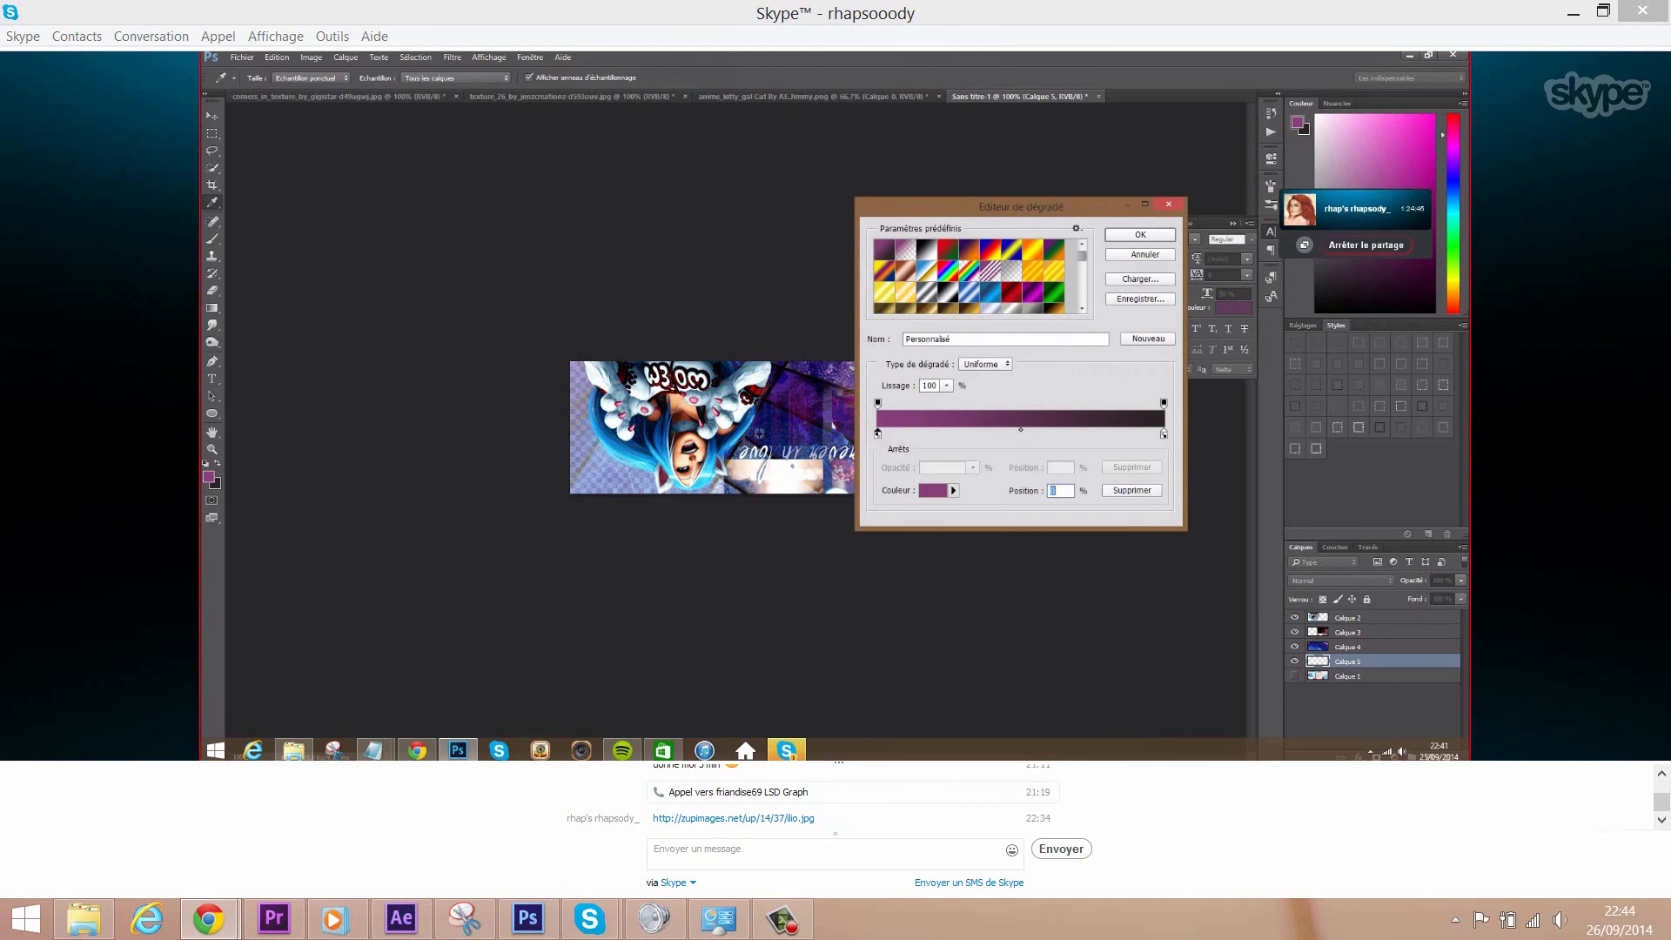
left_click(640, 443)
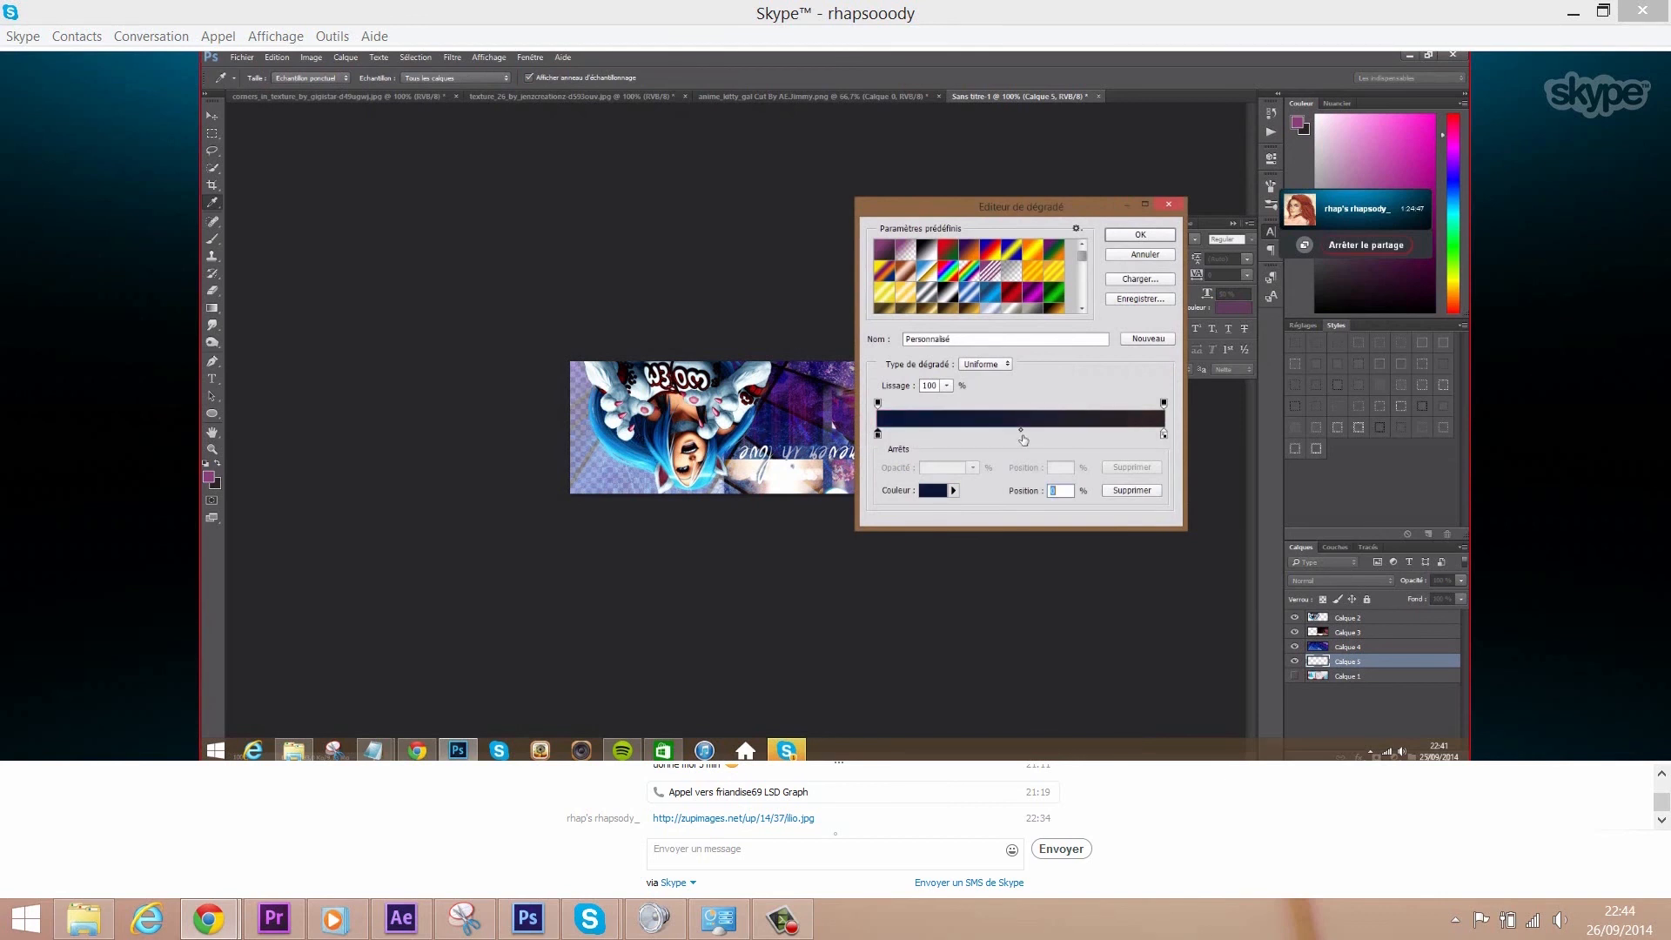
left_click_drag(1164, 435, 1031, 434)
left_click(635, 468)
left_click(1158, 435)
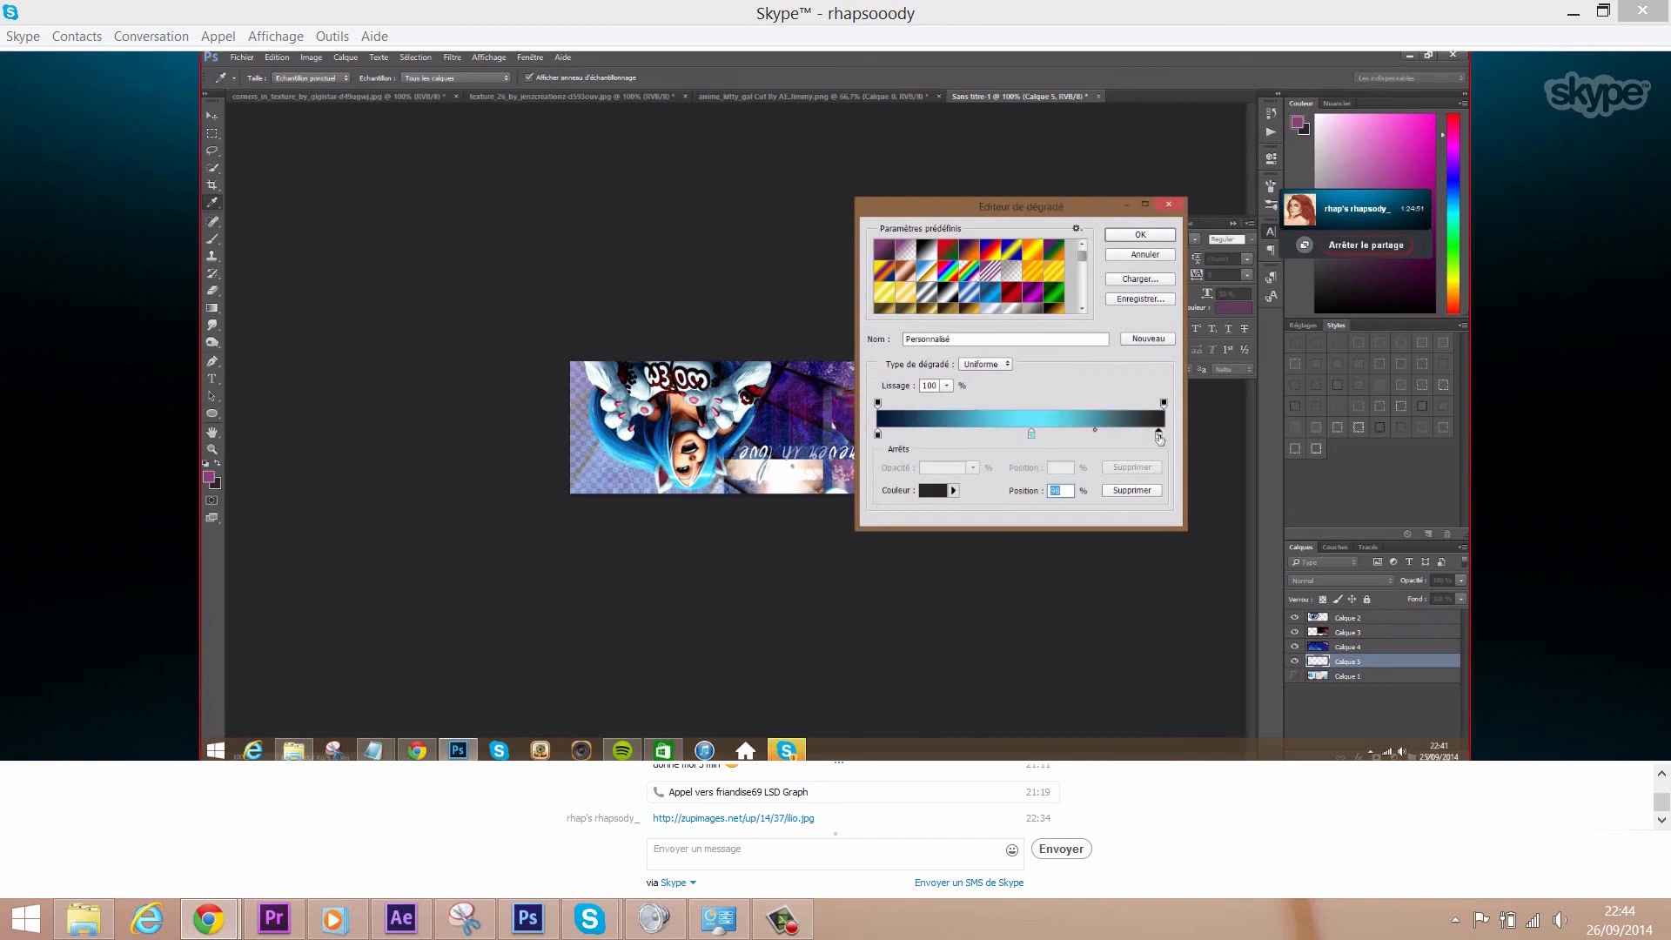
left_click(601, 382)
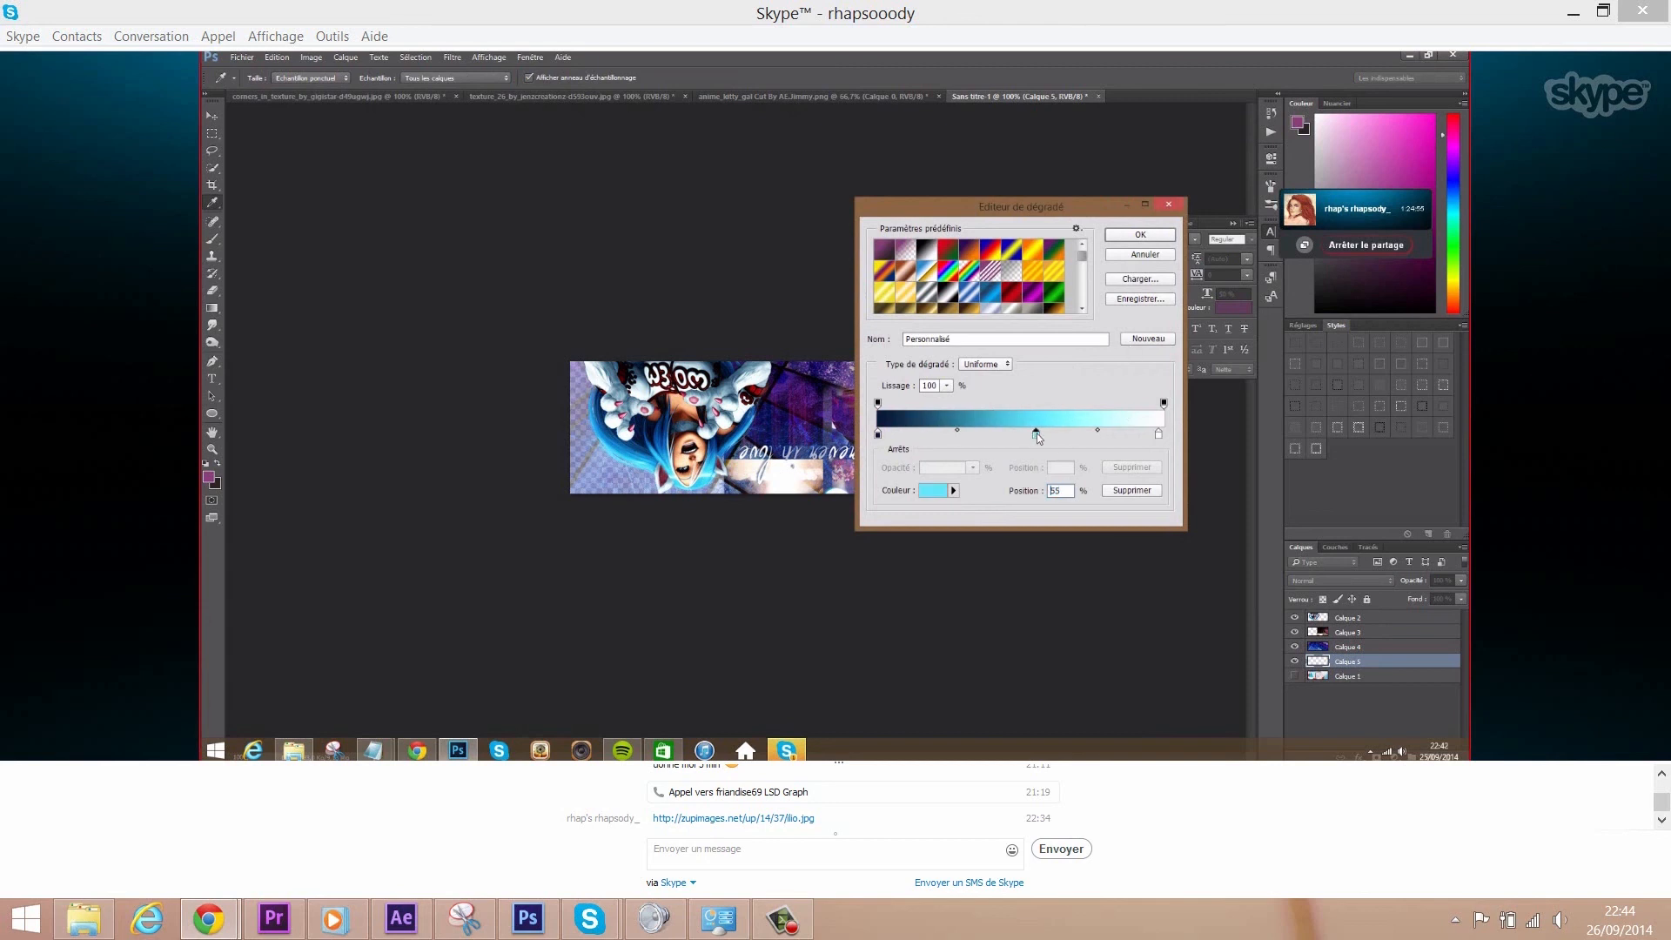
left_click(1139, 238)
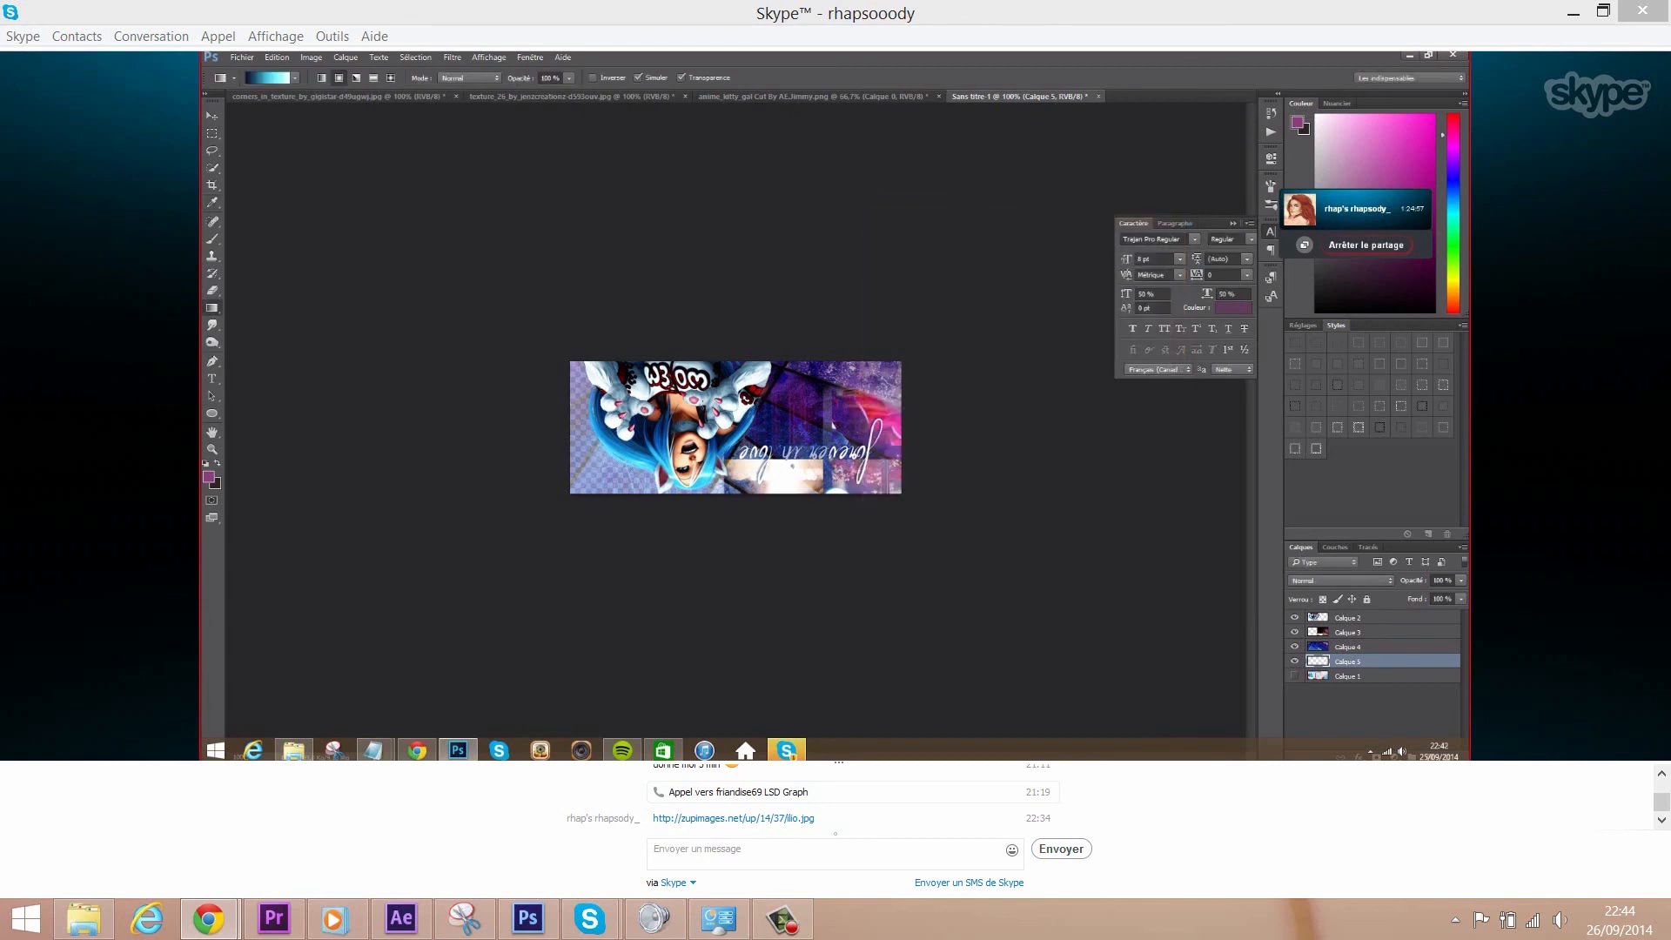
left_click_drag(673, 422, 493, 556)
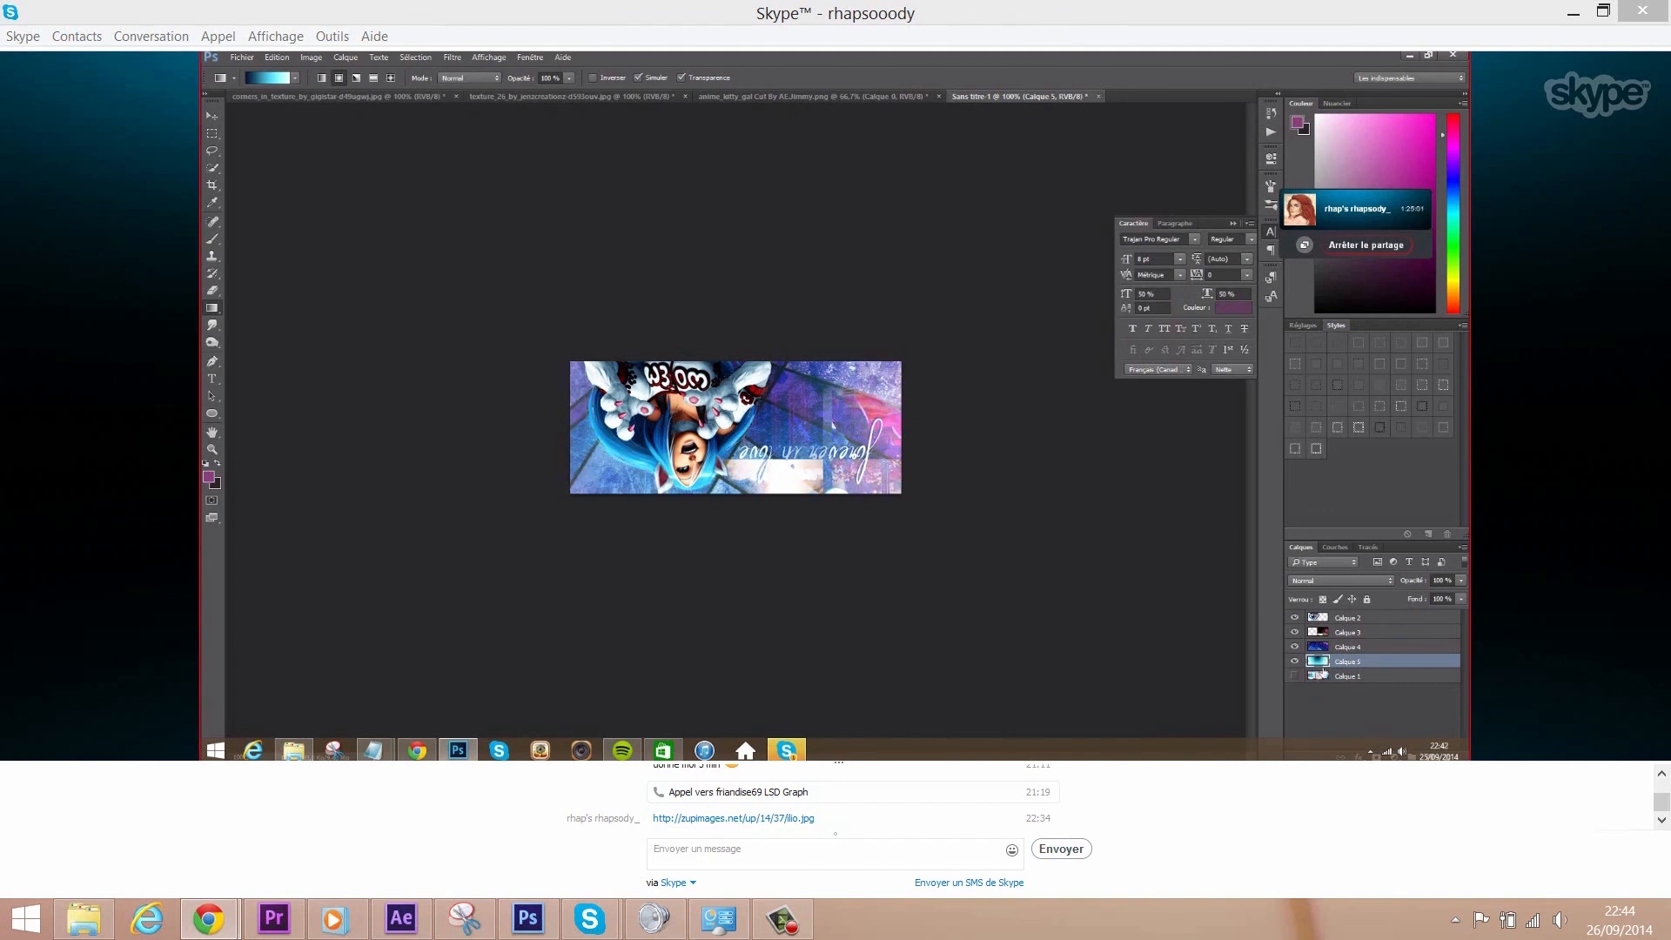
- Undo the fill, rearrange stops to white left, navy right, cyan at 50%, and refill
left_click(279, 59)
left_click(281, 73)
left_click(278, 80)
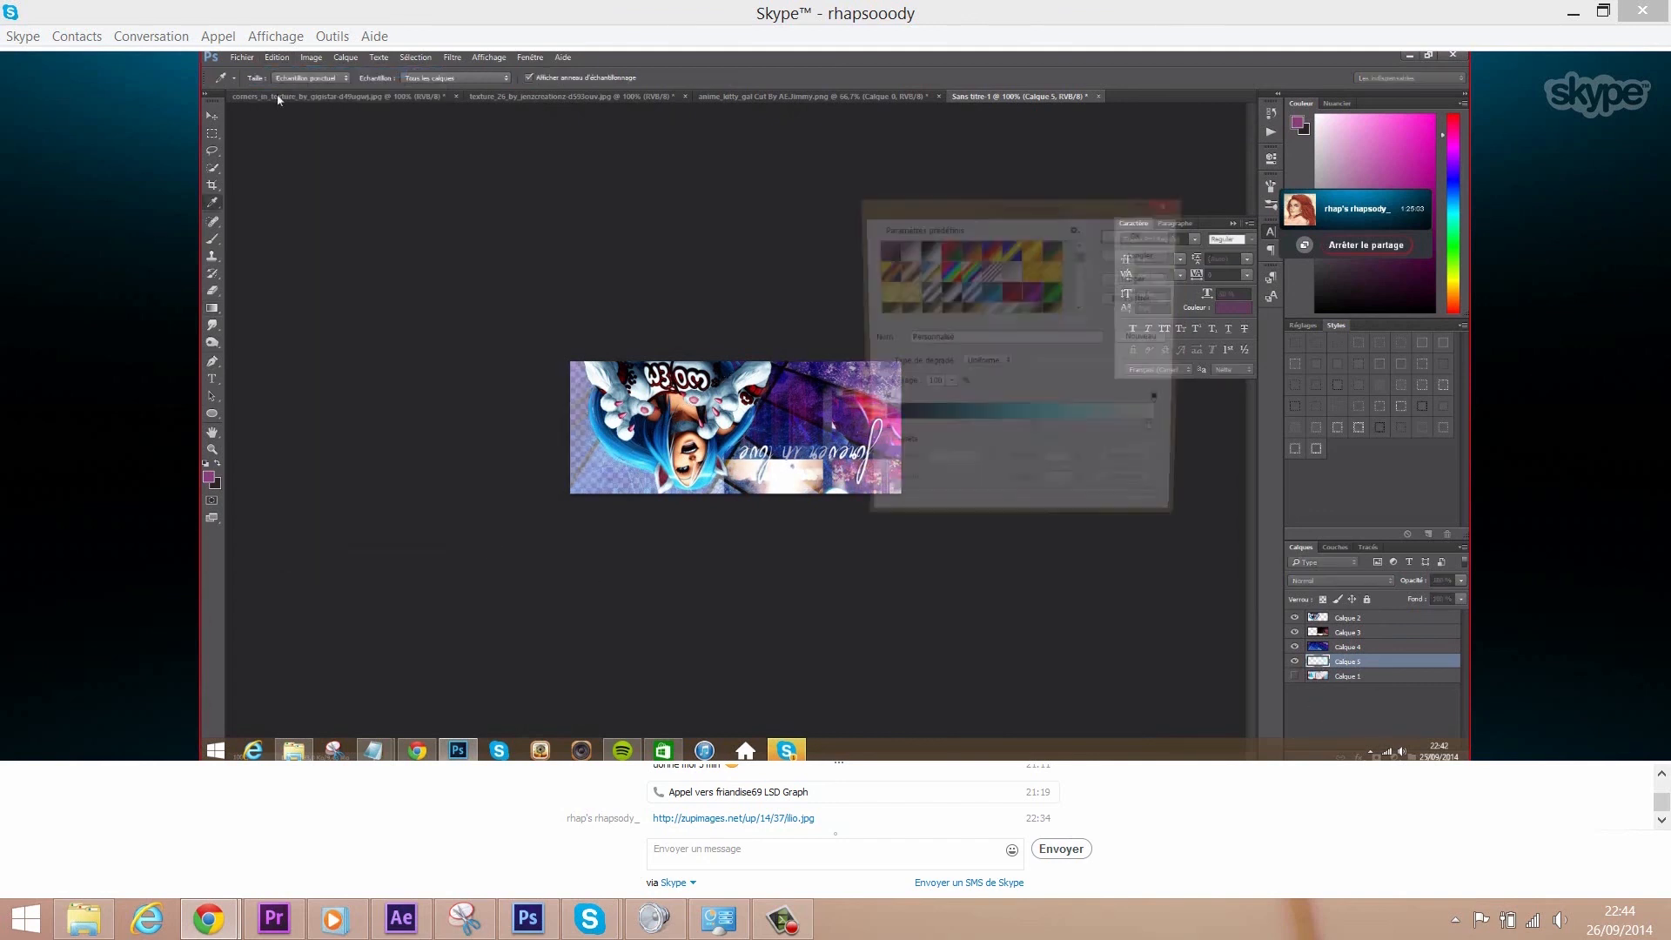
mouse_move(1160, 437)
left_mouse_down()
mouse_move(921, 435)
mouse_move(1165, 437)
left_mouse_up()
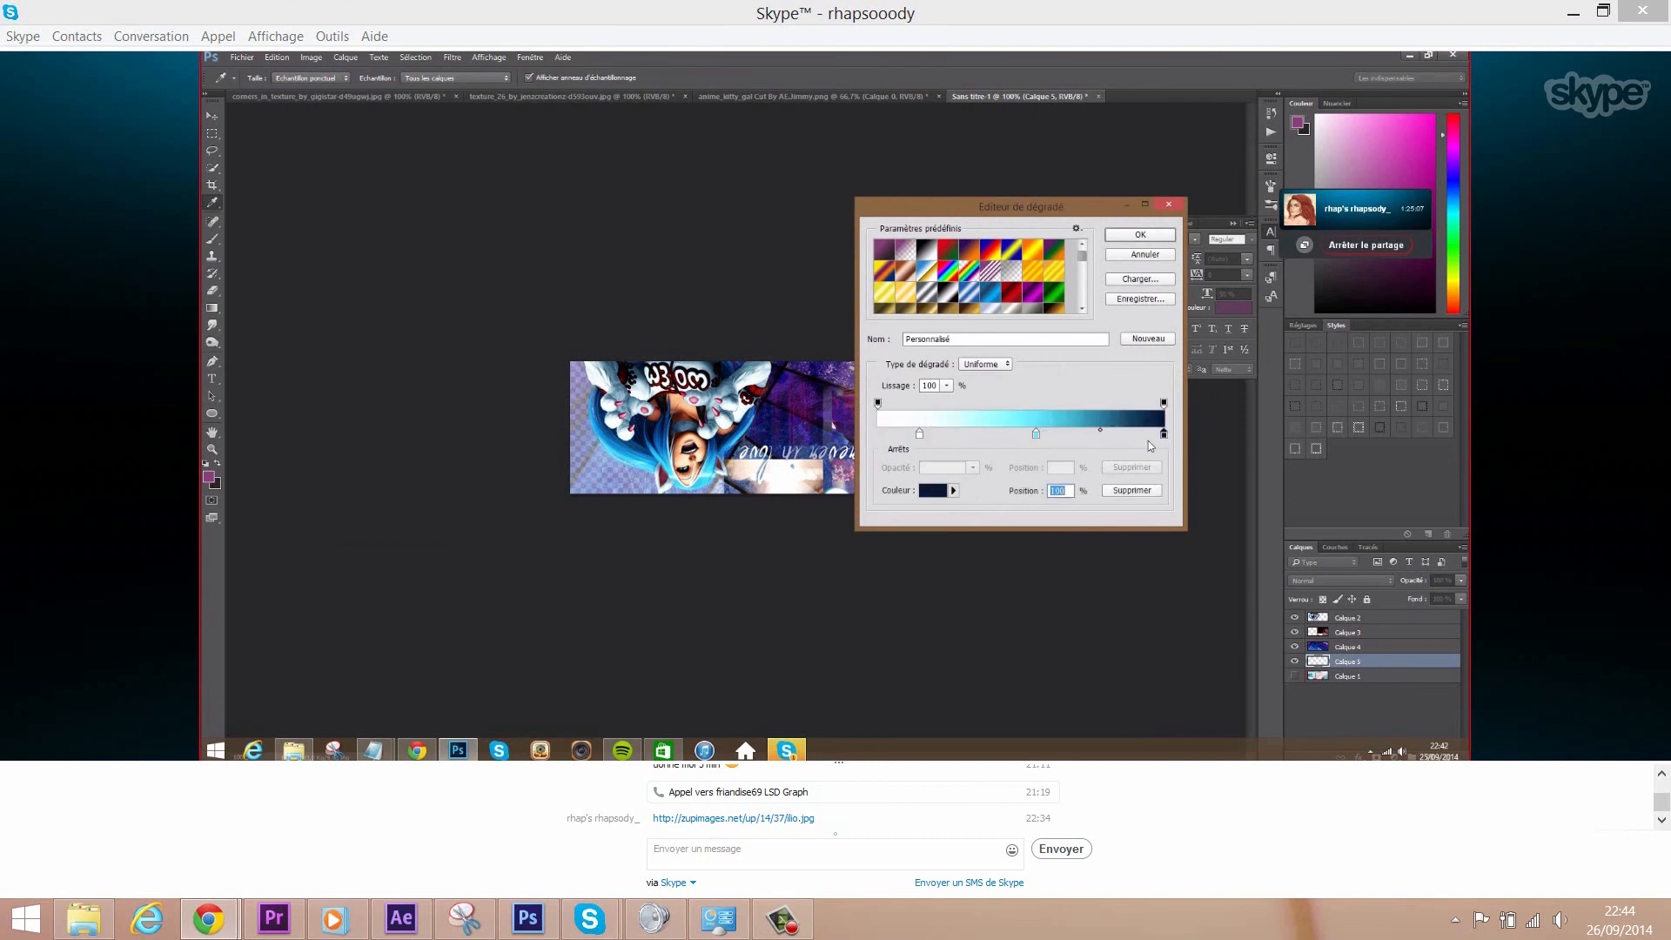
left_click_drag(919, 435, 879, 435)
left_click(1035, 434)
type("50")
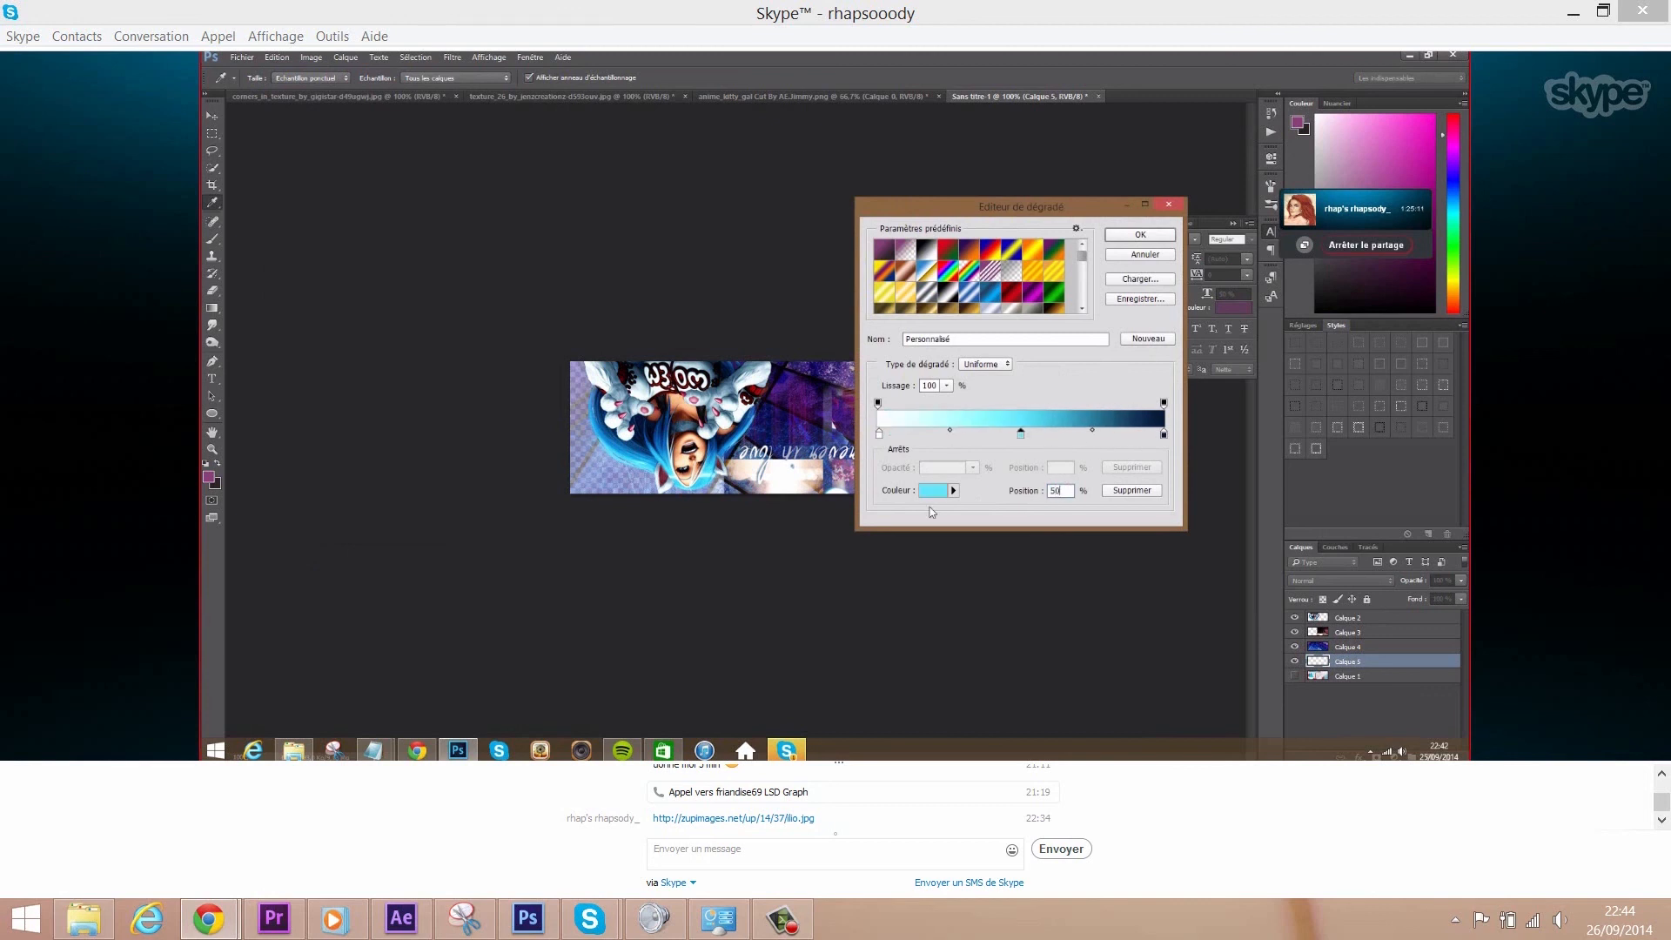
left_click(1140, 234)
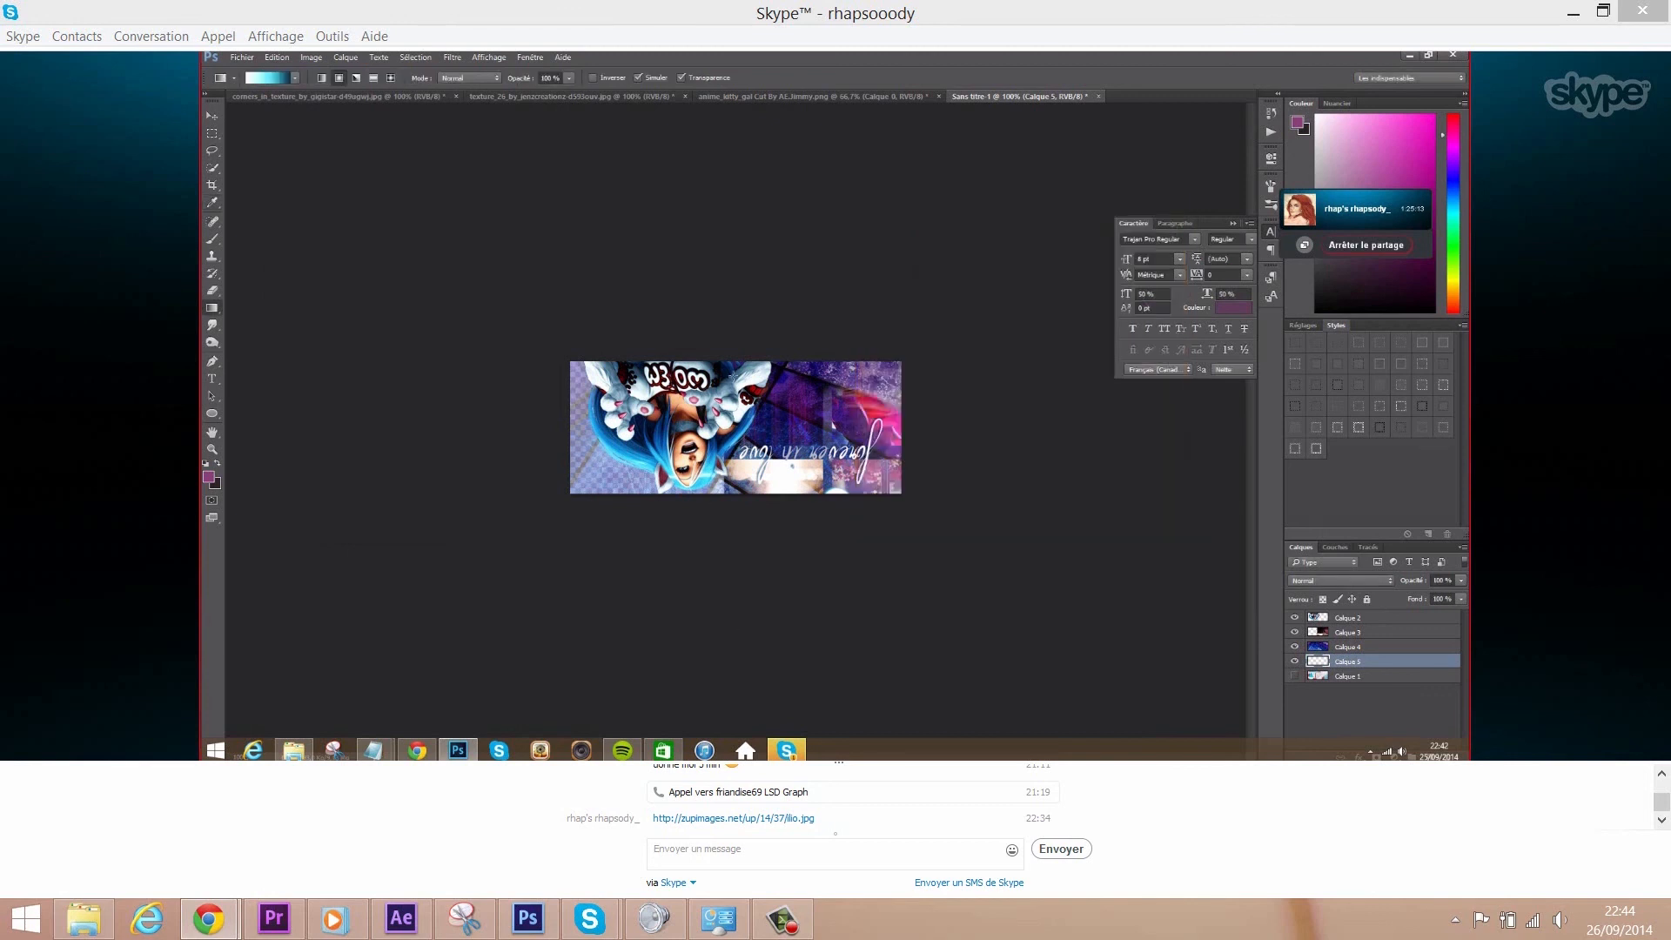
left_click_drag(633, 445, 633, 449)
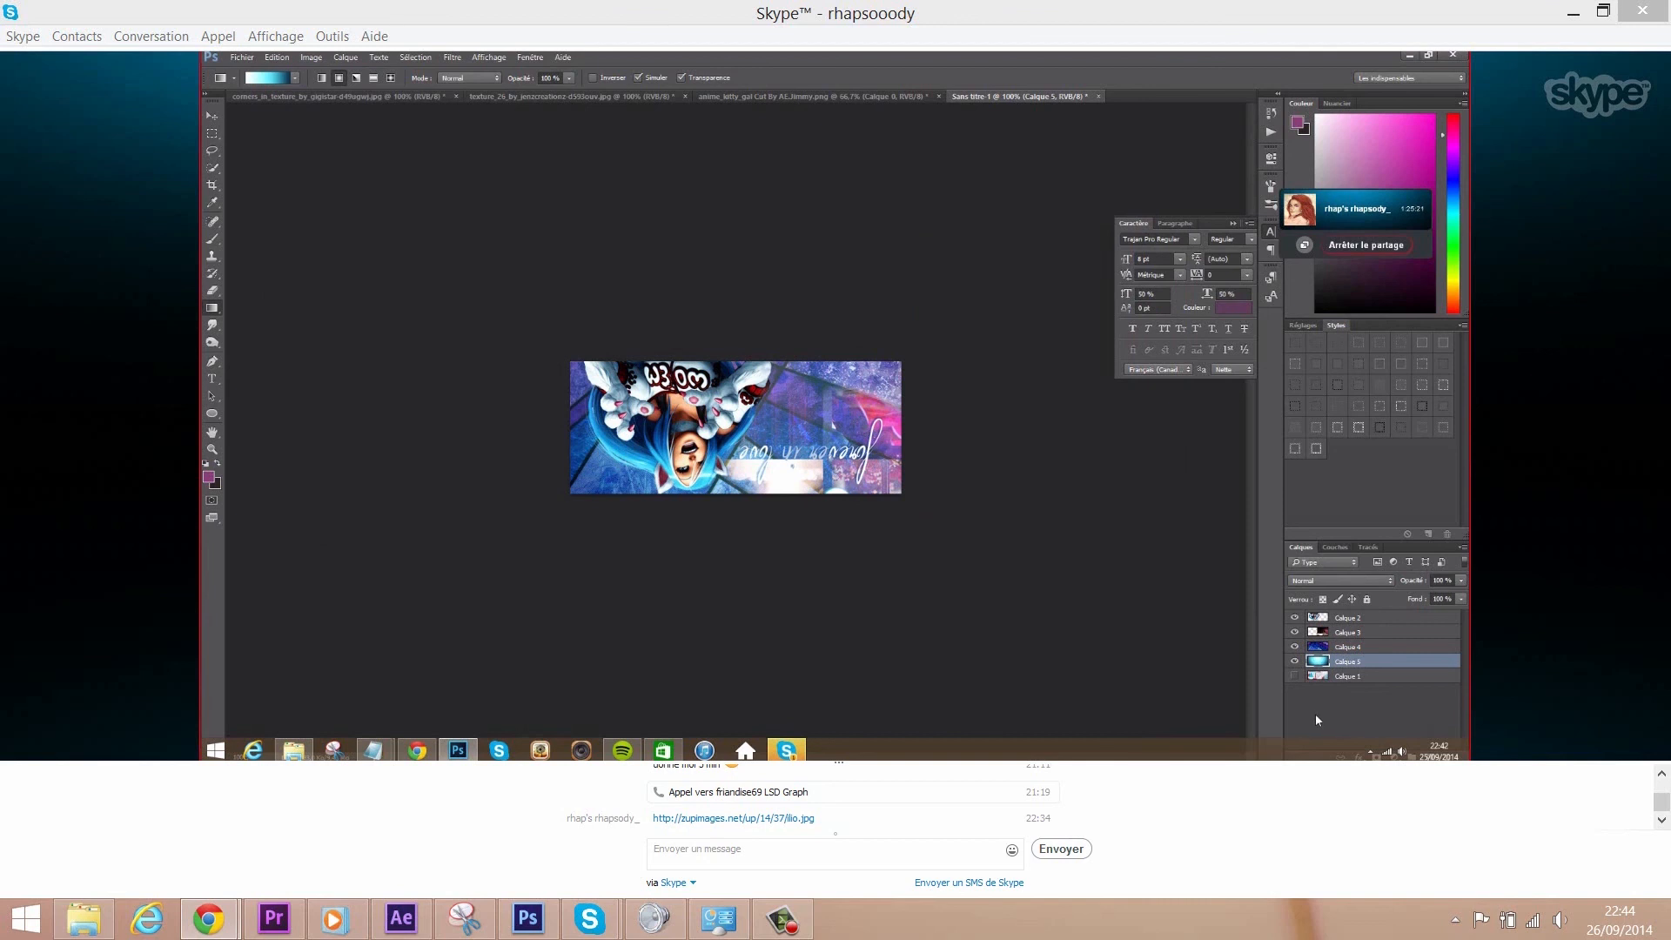
- Undo the fill, move the dark stop far left, apply the blue-to-cyan gradient, then undo it
left_click(279, 58)
left_click(300, 73)
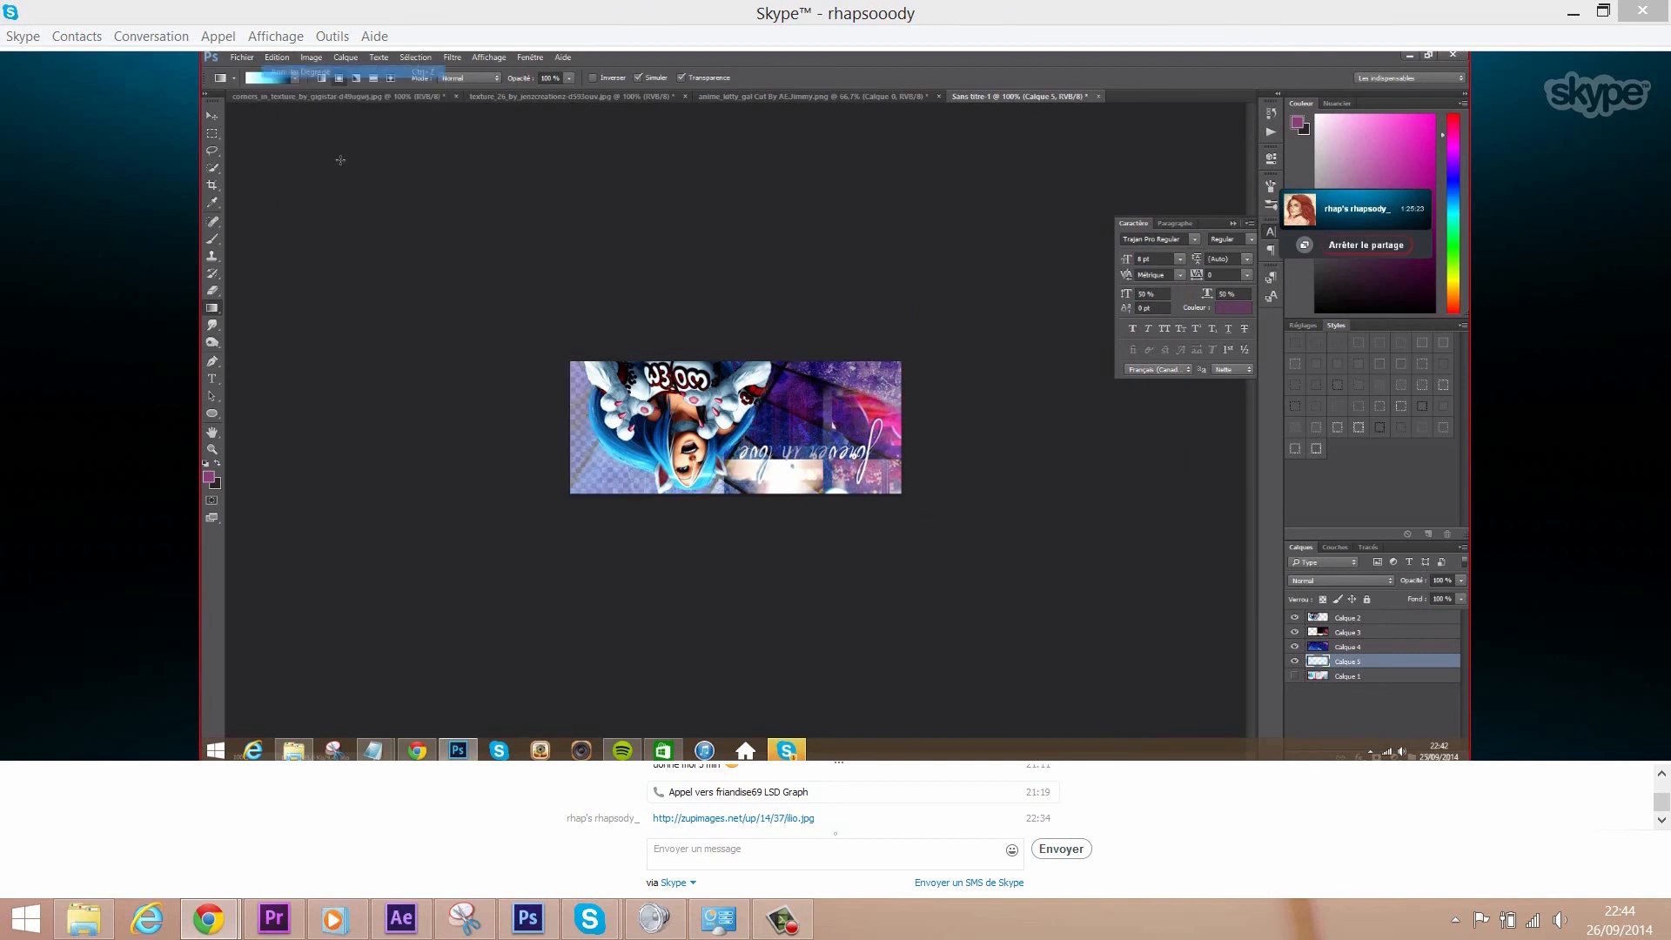
left_click(297, 78)
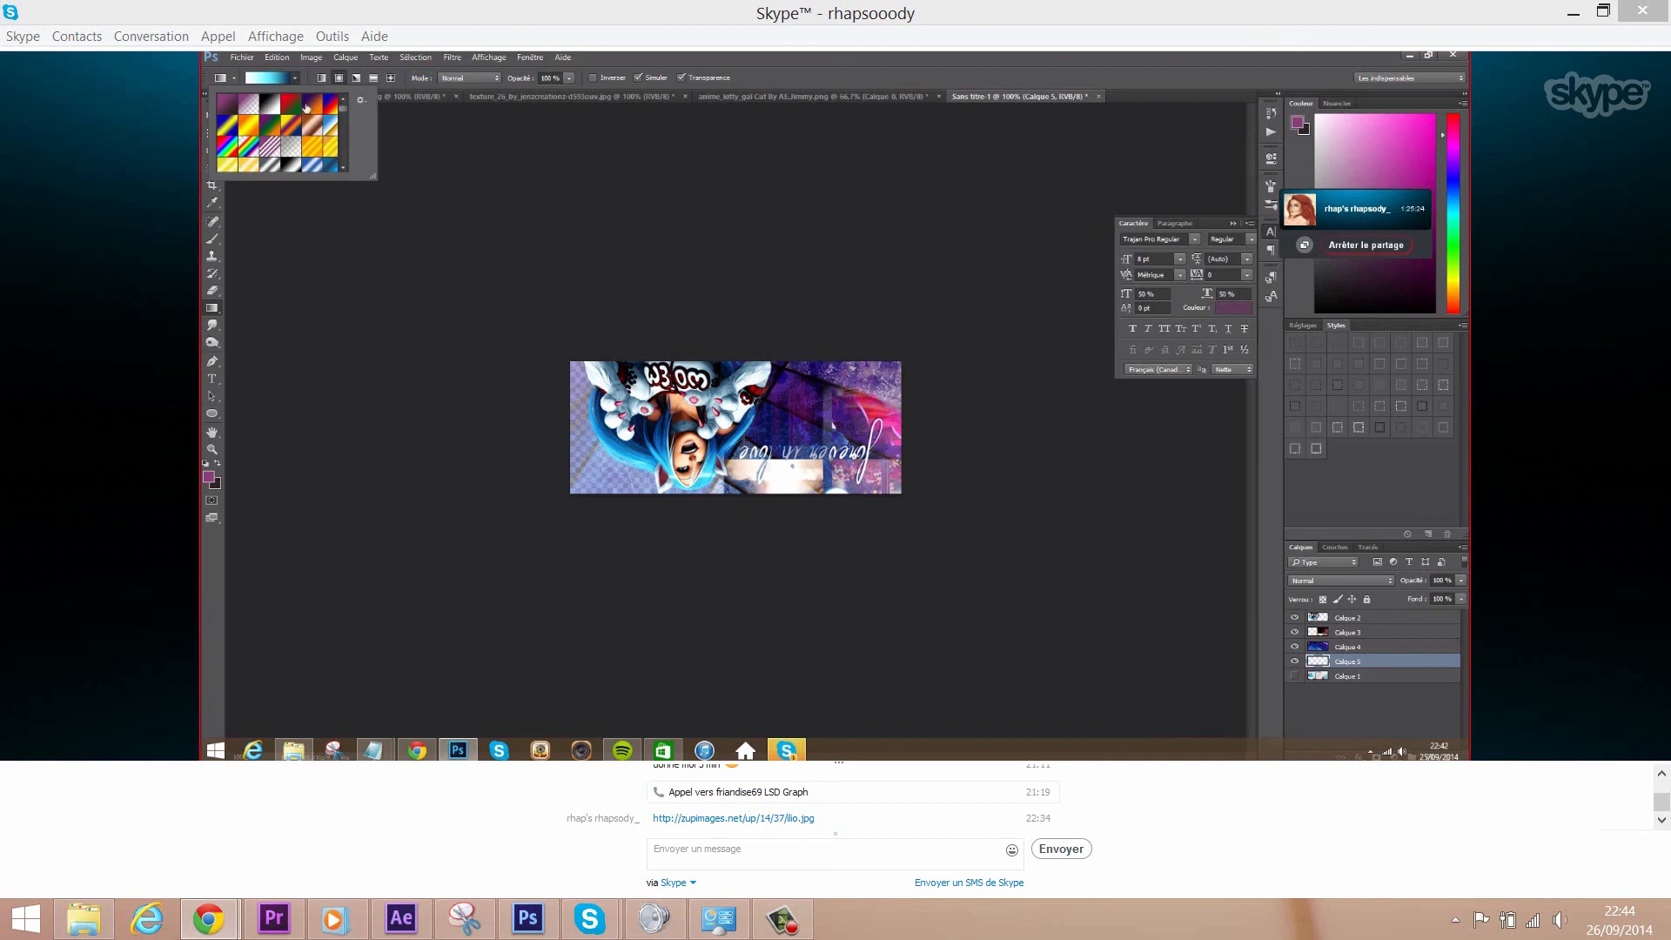
left_click(265, 78)
mouse_move(1163, 433)
left_mouse_down()
mouse_move(927, 434)
mouse_move(1137, 434)
left_mouse_up()
left_click_drag(950, 433, 881, 438)
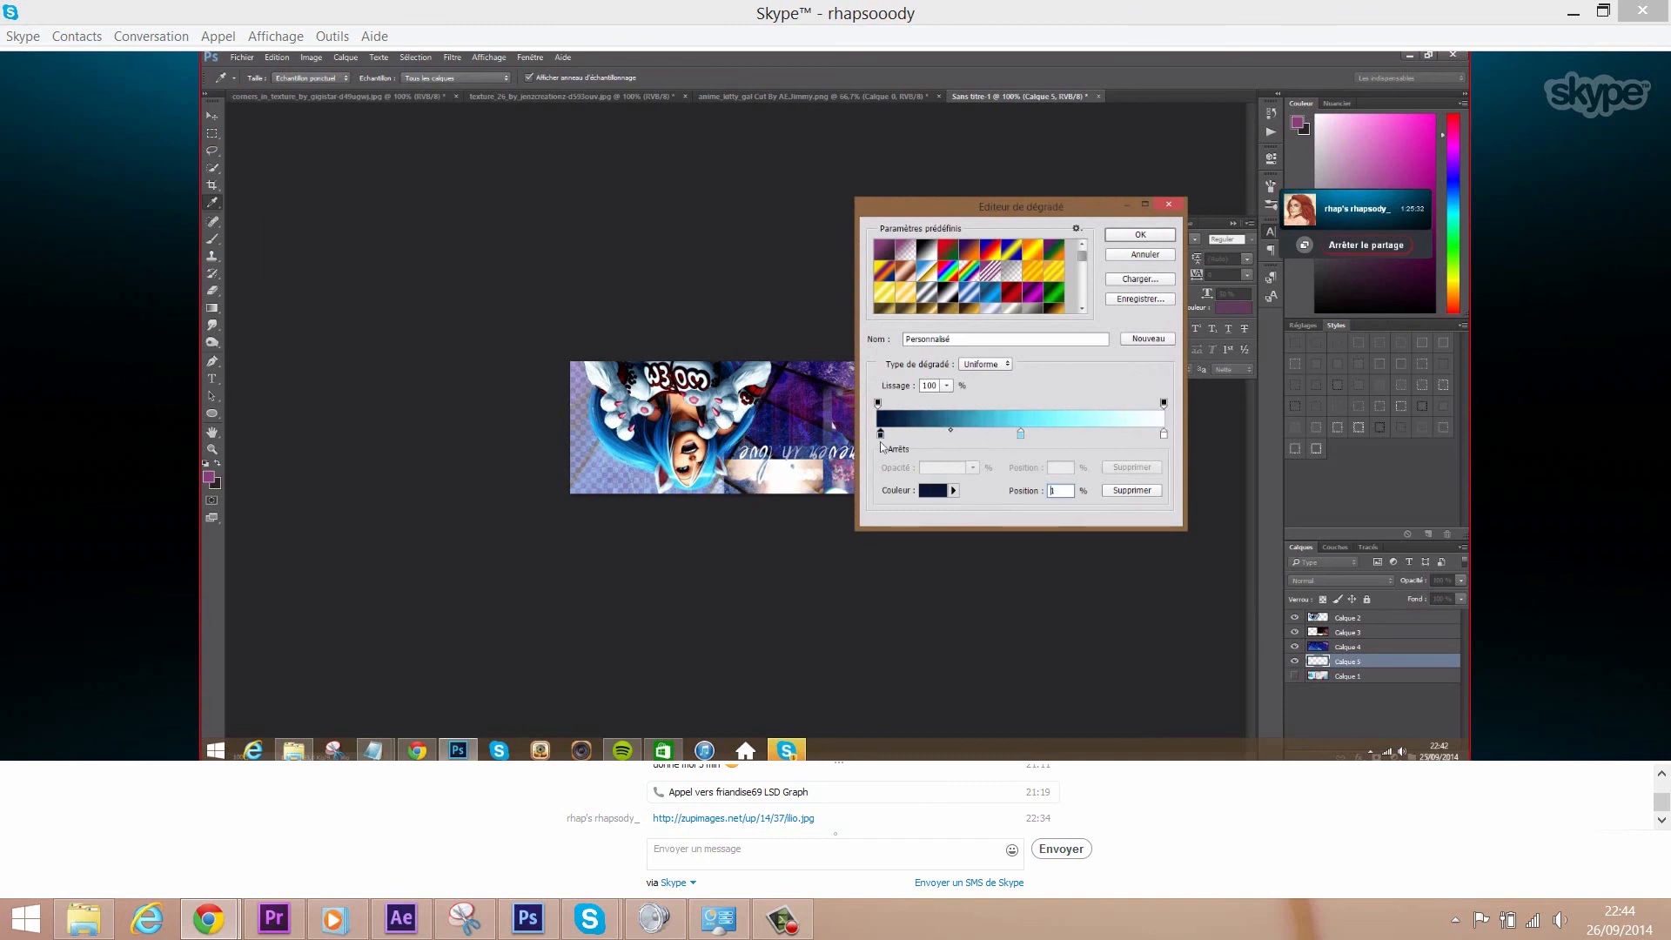
left_click(1140, 235)
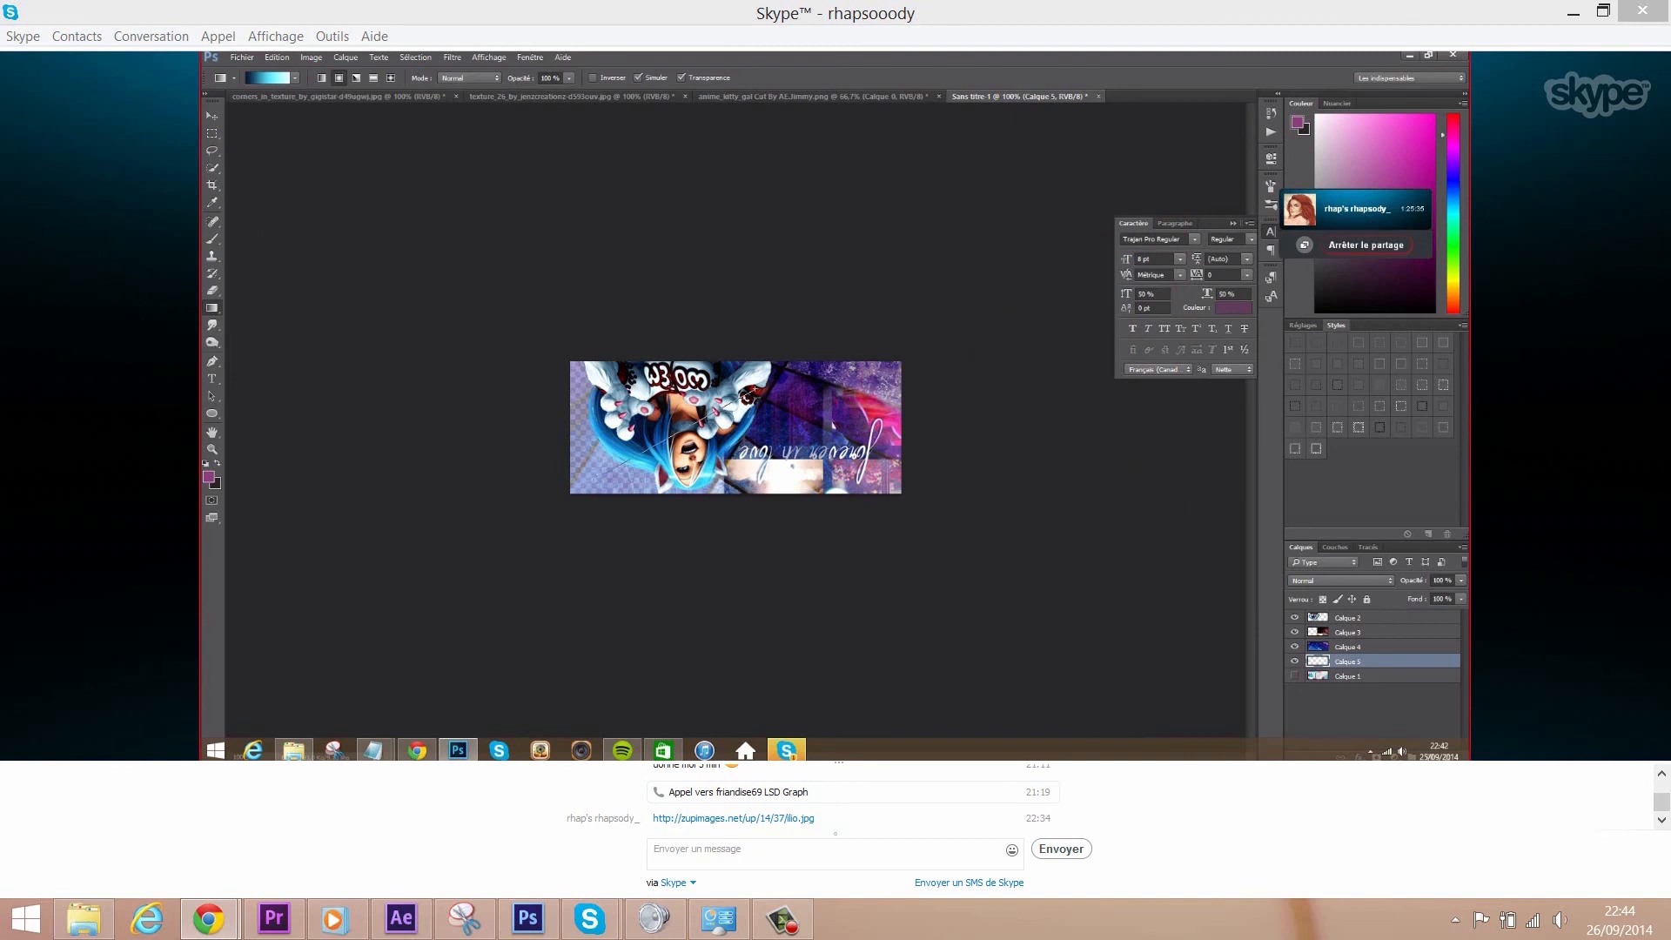
left_click_drag(568, 491, 598, 624)
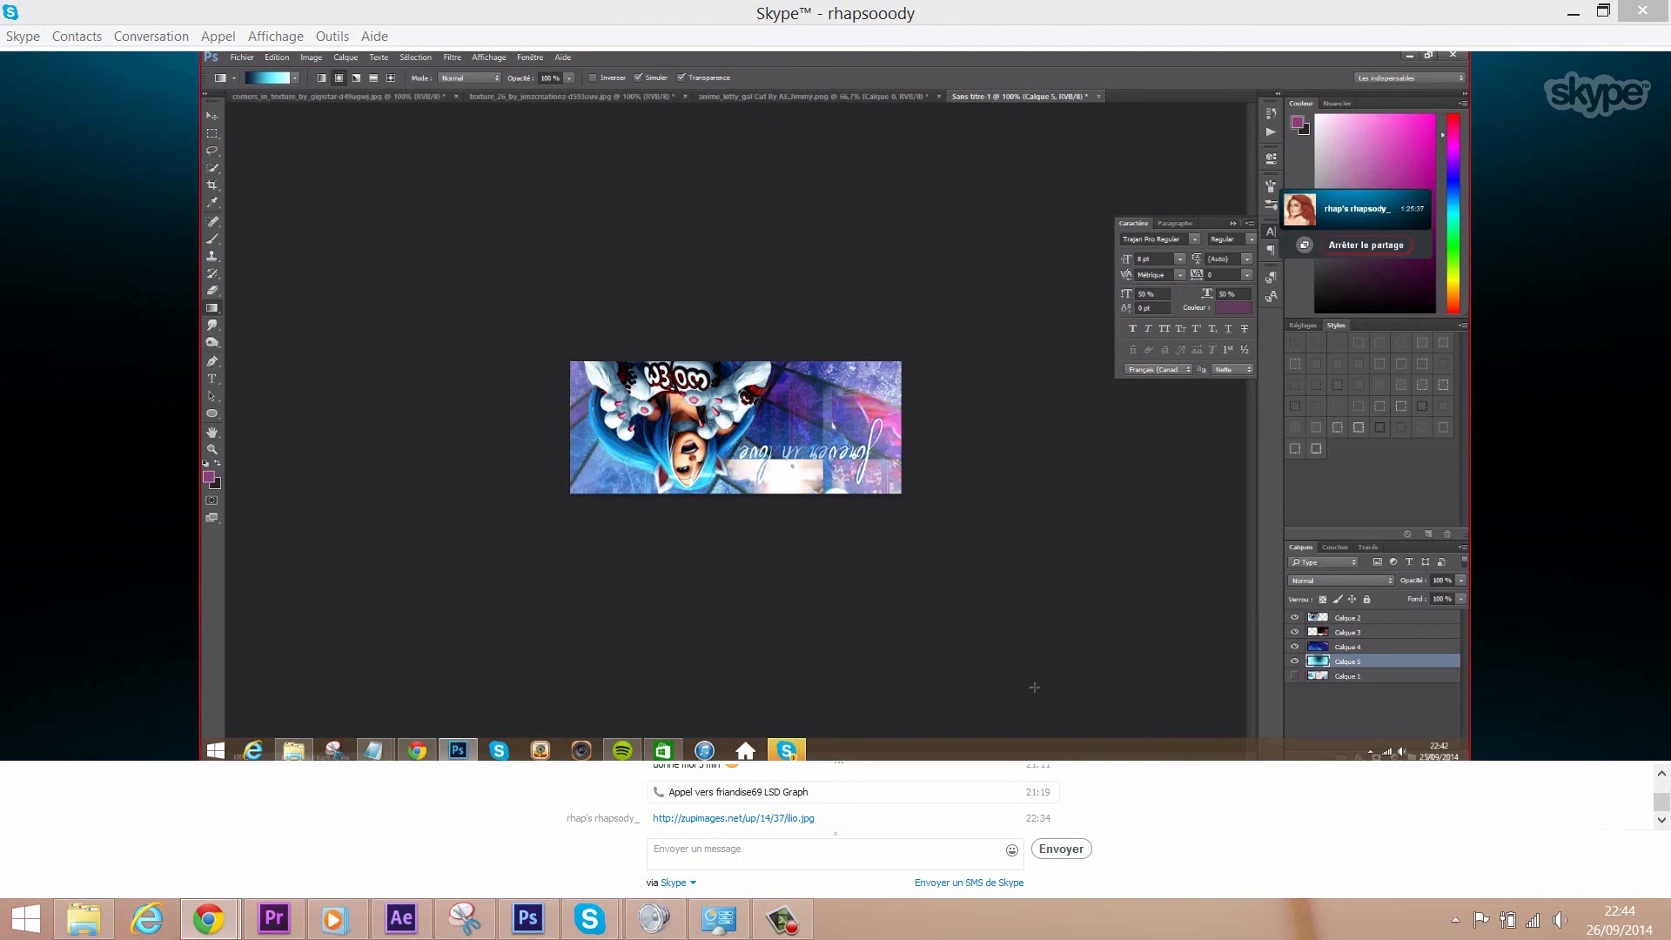
left_click(277, 57)
left_click(288, 74)
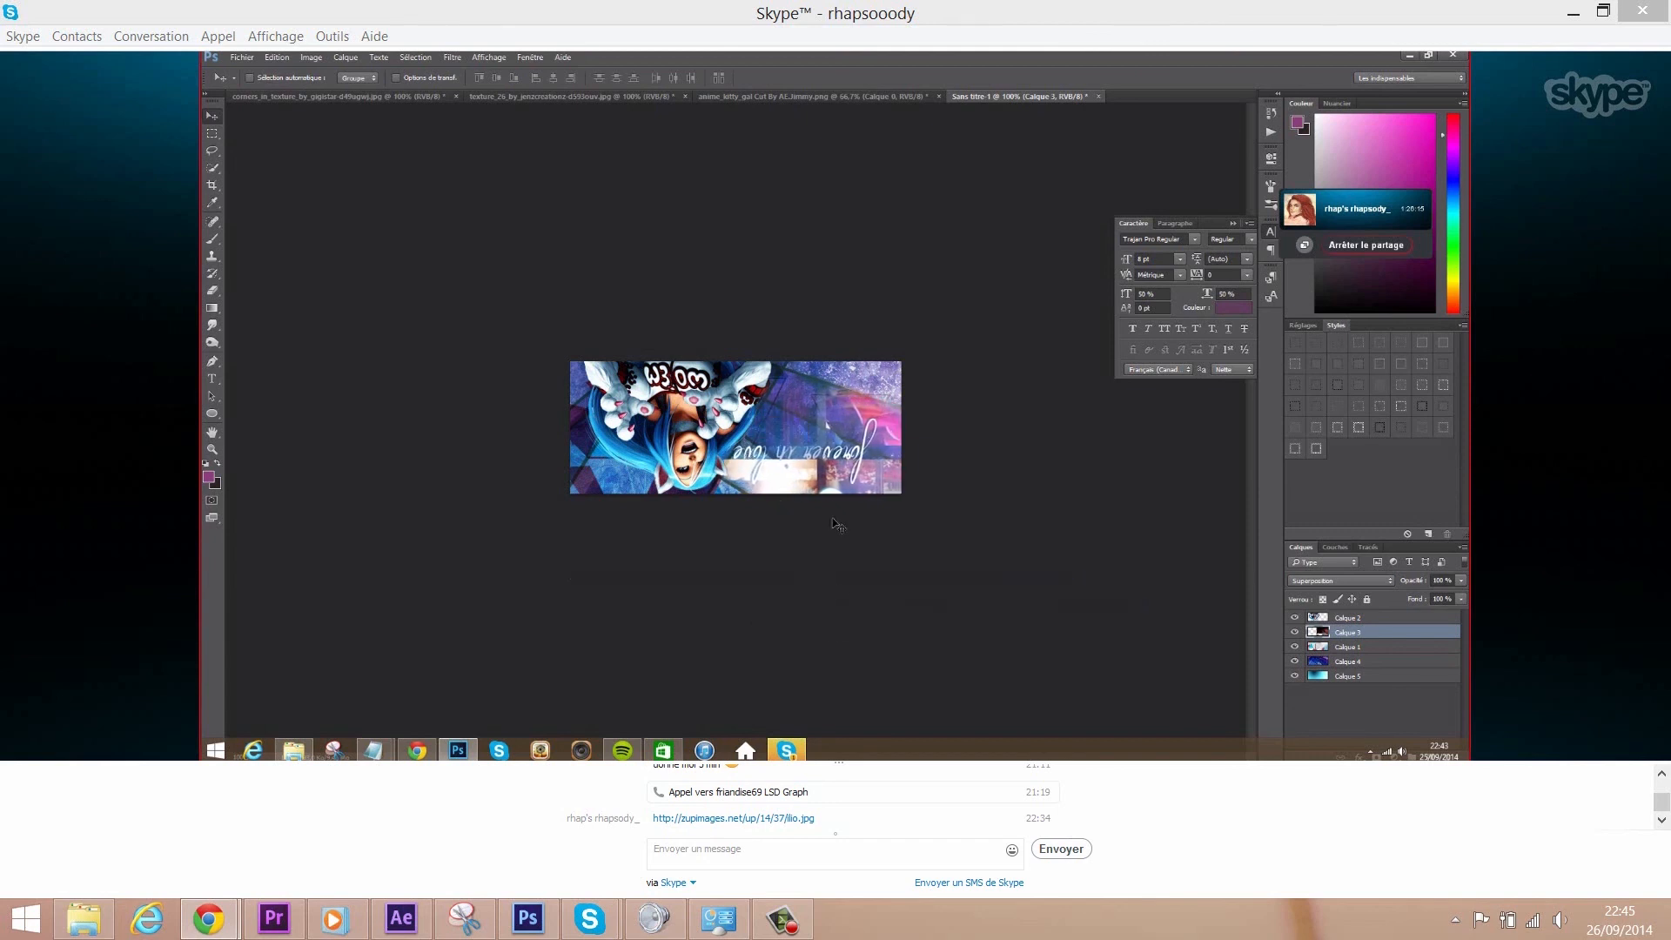
- Maximise the shared-screen call view to full screen
mouse_move(235, 673)
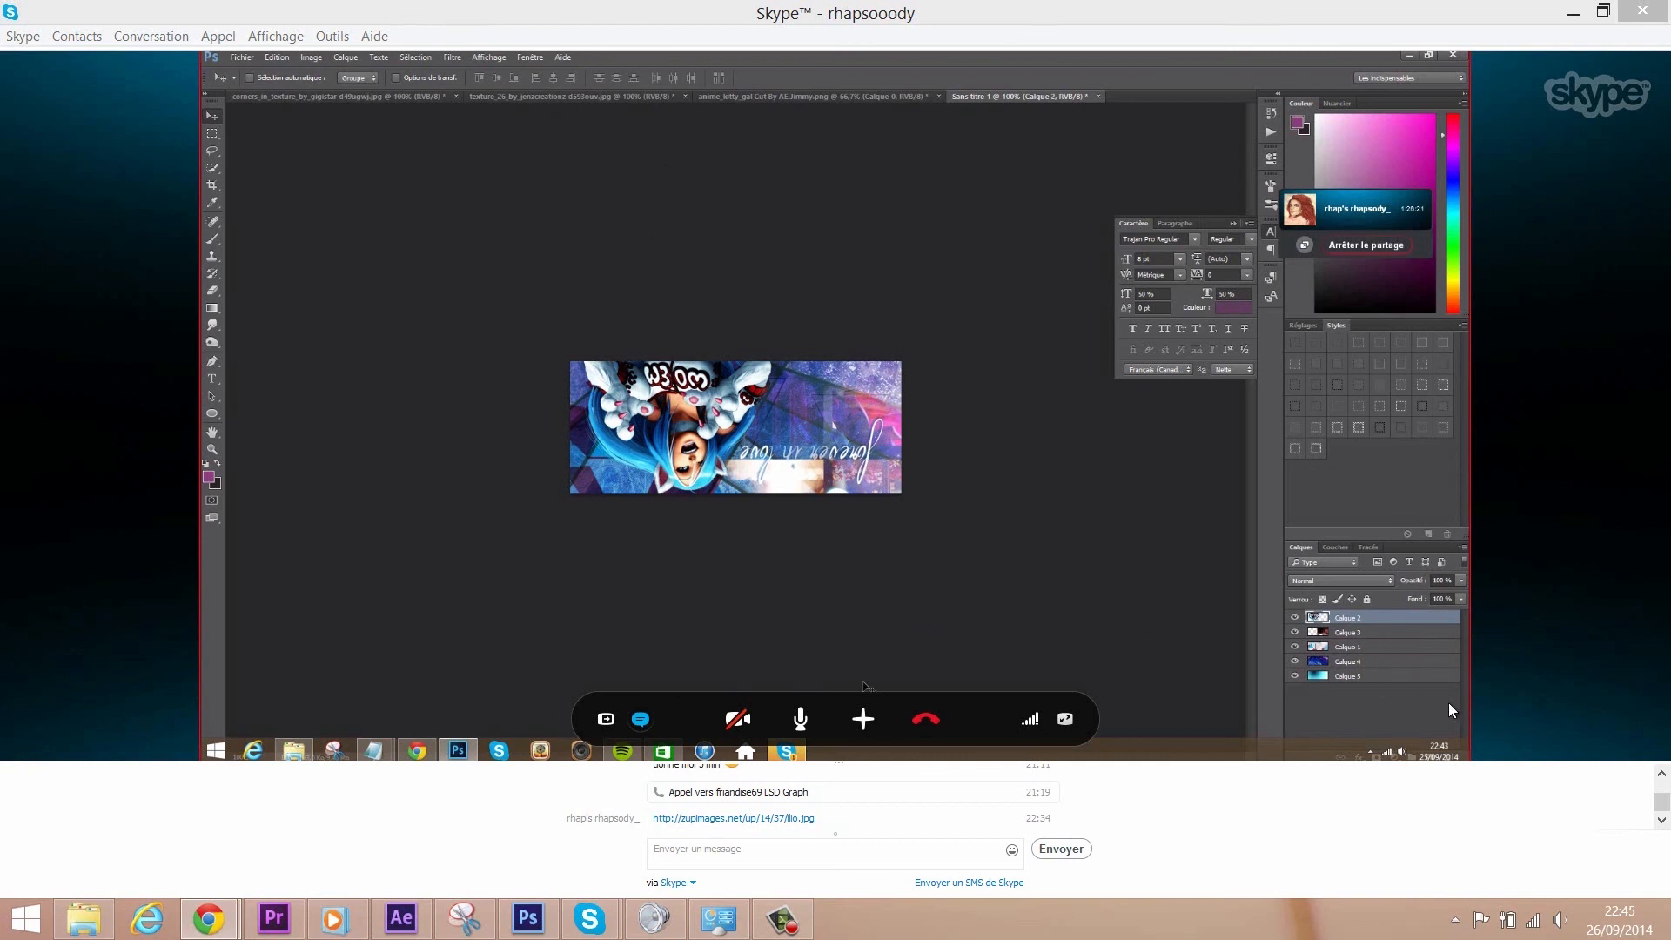
left_click(1065, 720)
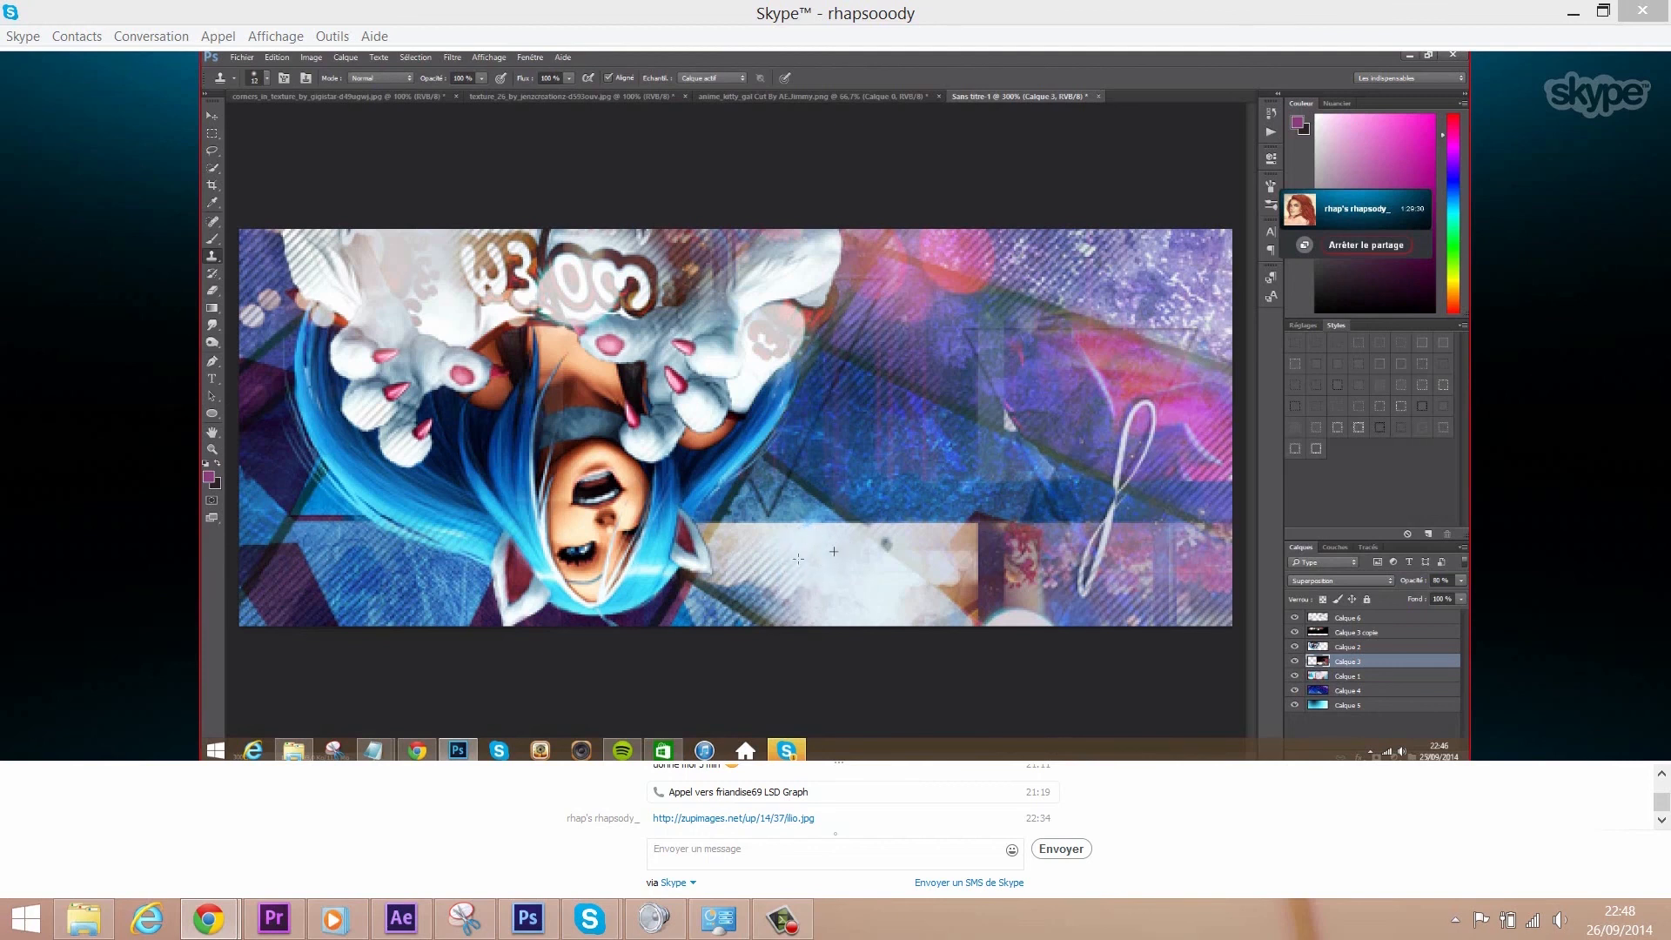
- Clone texture over the white stroke's lower tail, bottom tip and loop top
left_click_drag(1123, 557, 1072, 594)
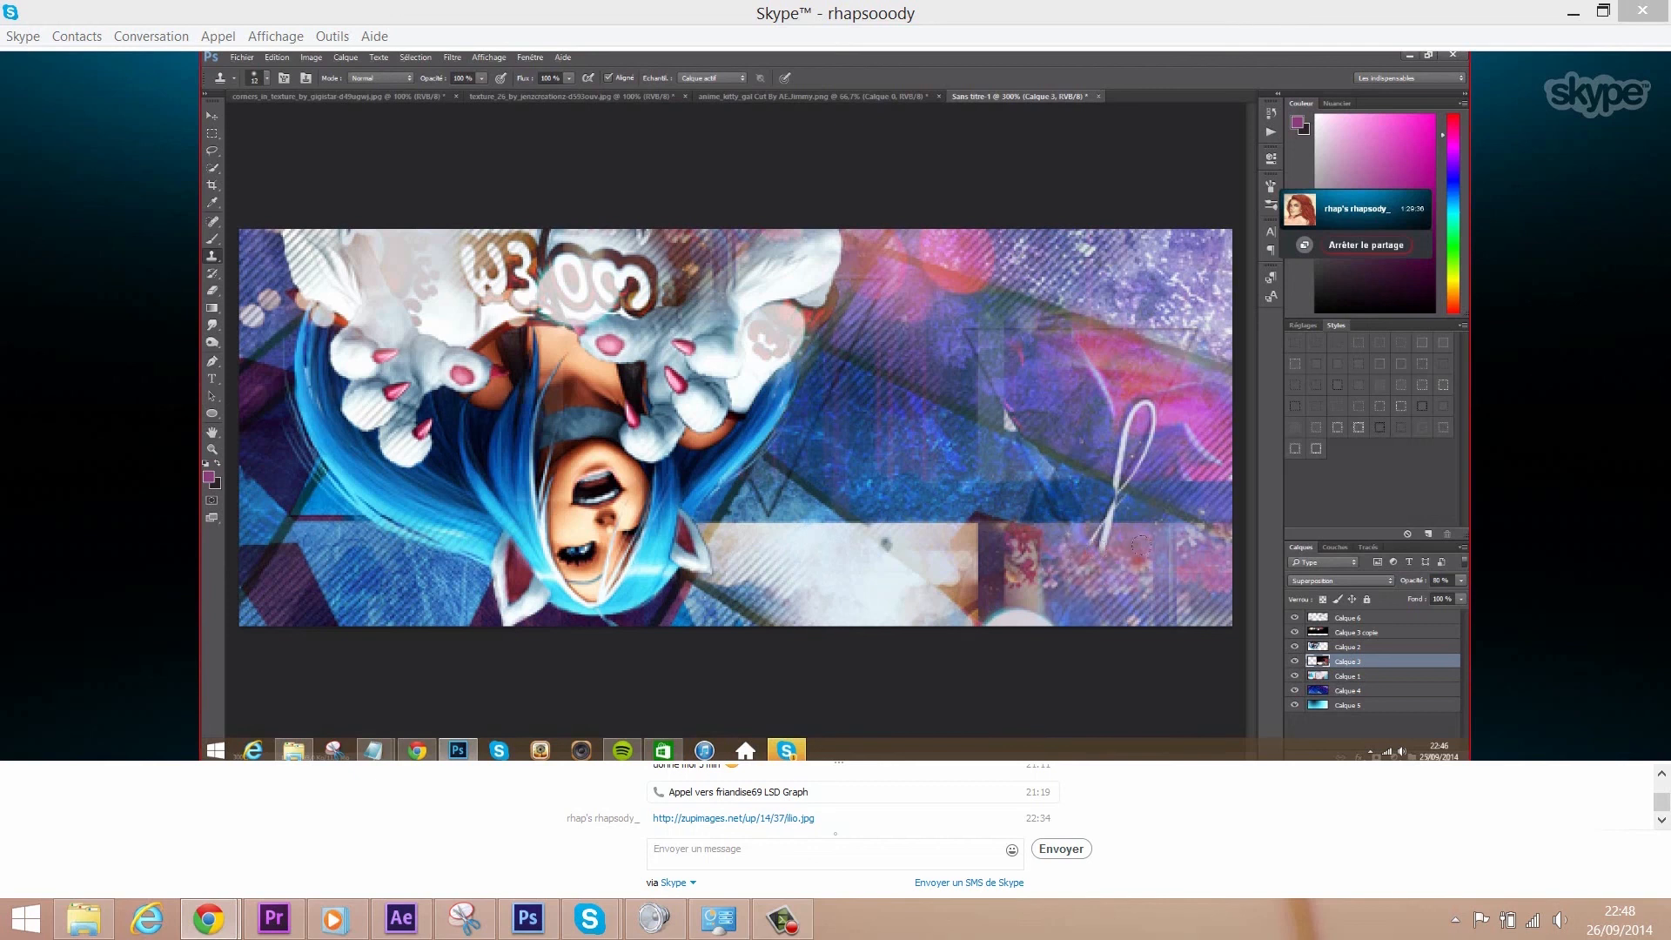
left_click_drag(1106, 539, 1105, 535)
left_click_drag(1141, 402, 1127, 421)
left_click(1153, 416)
left_click(1131, 412)
key("ctrl+z")
- Resample nearby texture and stamp over the upper white streaks, undoing the dark patch
left_click(1090, 441, "alt")
left_click(1122, 445)
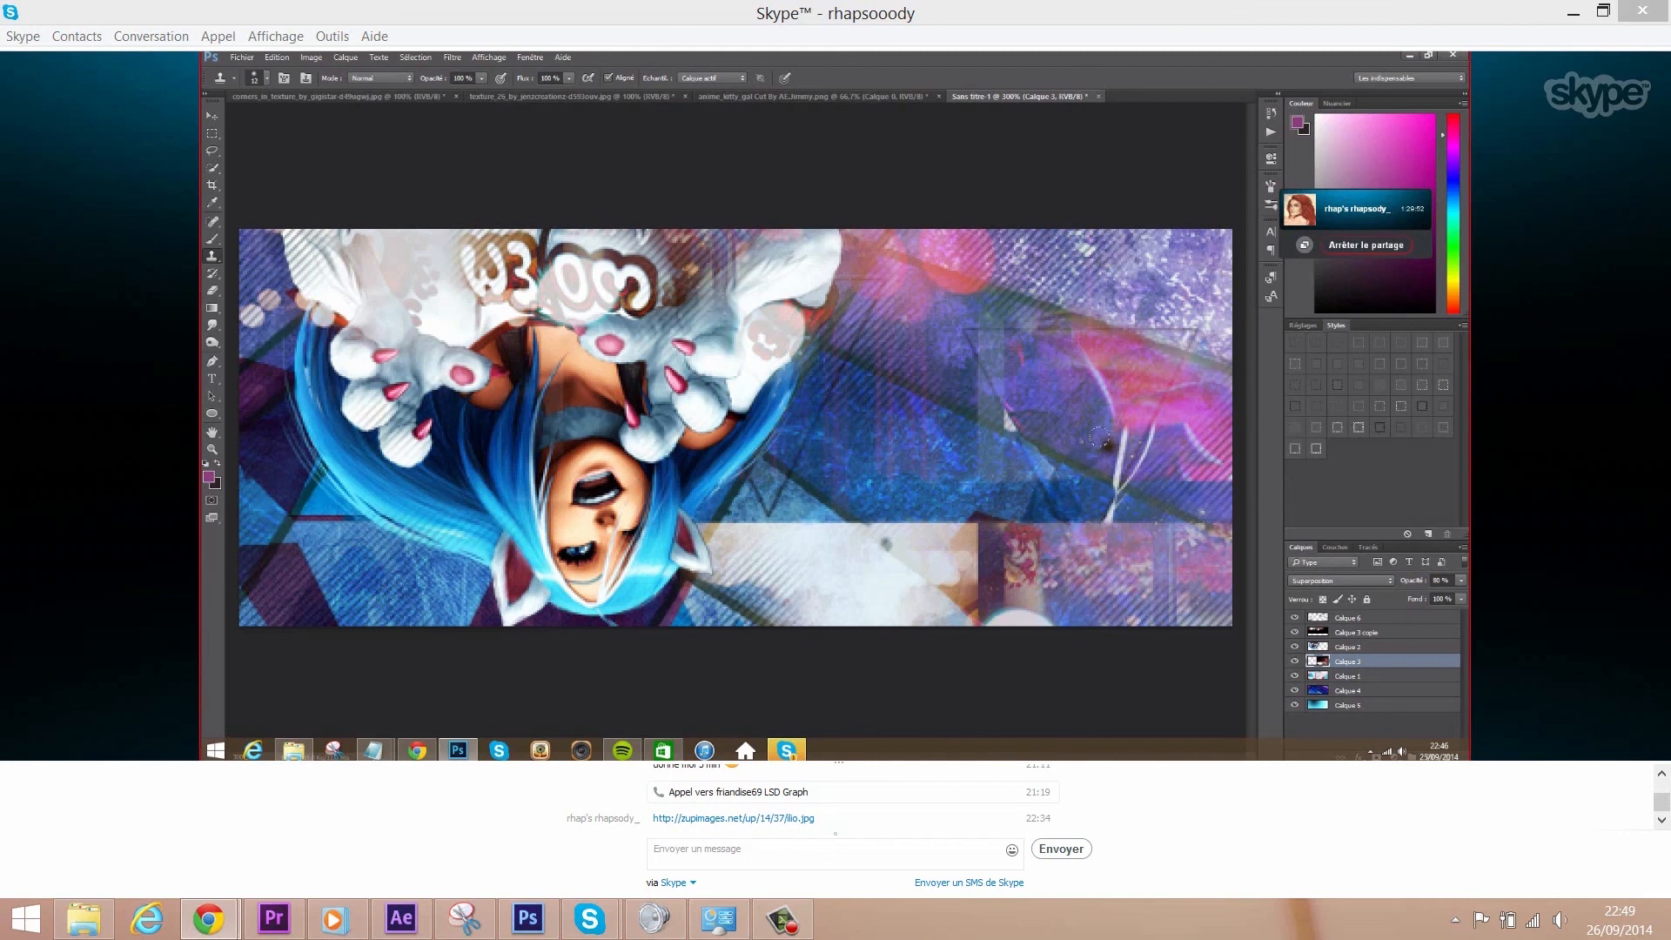
left_click_drag(1147, 437, 1137, 436)
left_click(1160, 451, "alt")
left_click(1164, 426, "alt")
left_click(1130, 440)
key("ctrl+z")
- Cover the forked streak's remaining branches and blend away the grey-yellow spot
mouse_move(1123, 453)
left_mouse_down()
mouse_move(1119, 480)
mouse_move(1142, 455)
mouse_move(1121, 498)
mouse_move(1095, 496)
mouse_move(1116, 513)
mouse_move(1050, 505)
left_mouse_up()
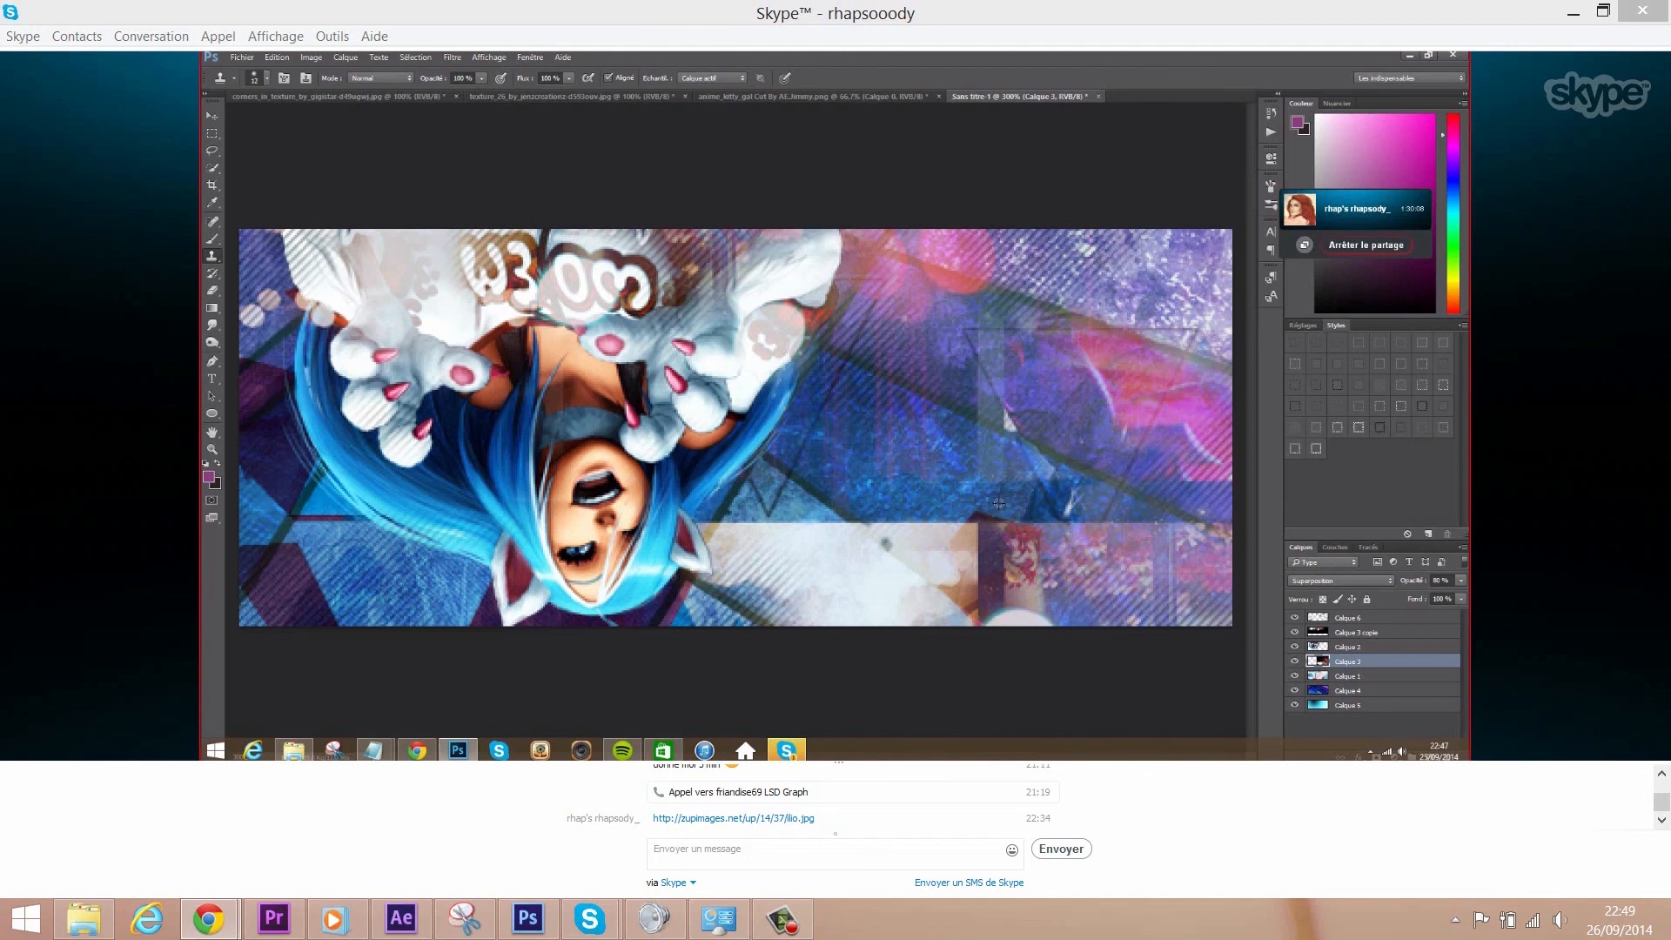
mouse_move(1078, 490)
left_mouse_down()
mouse_move(1063, 500)
mouse_move(1097, 490)
mouse_move(1076, 505)
mouse_move(1092, 510)
mouse_move(1022, 508)
left_mouse_up()
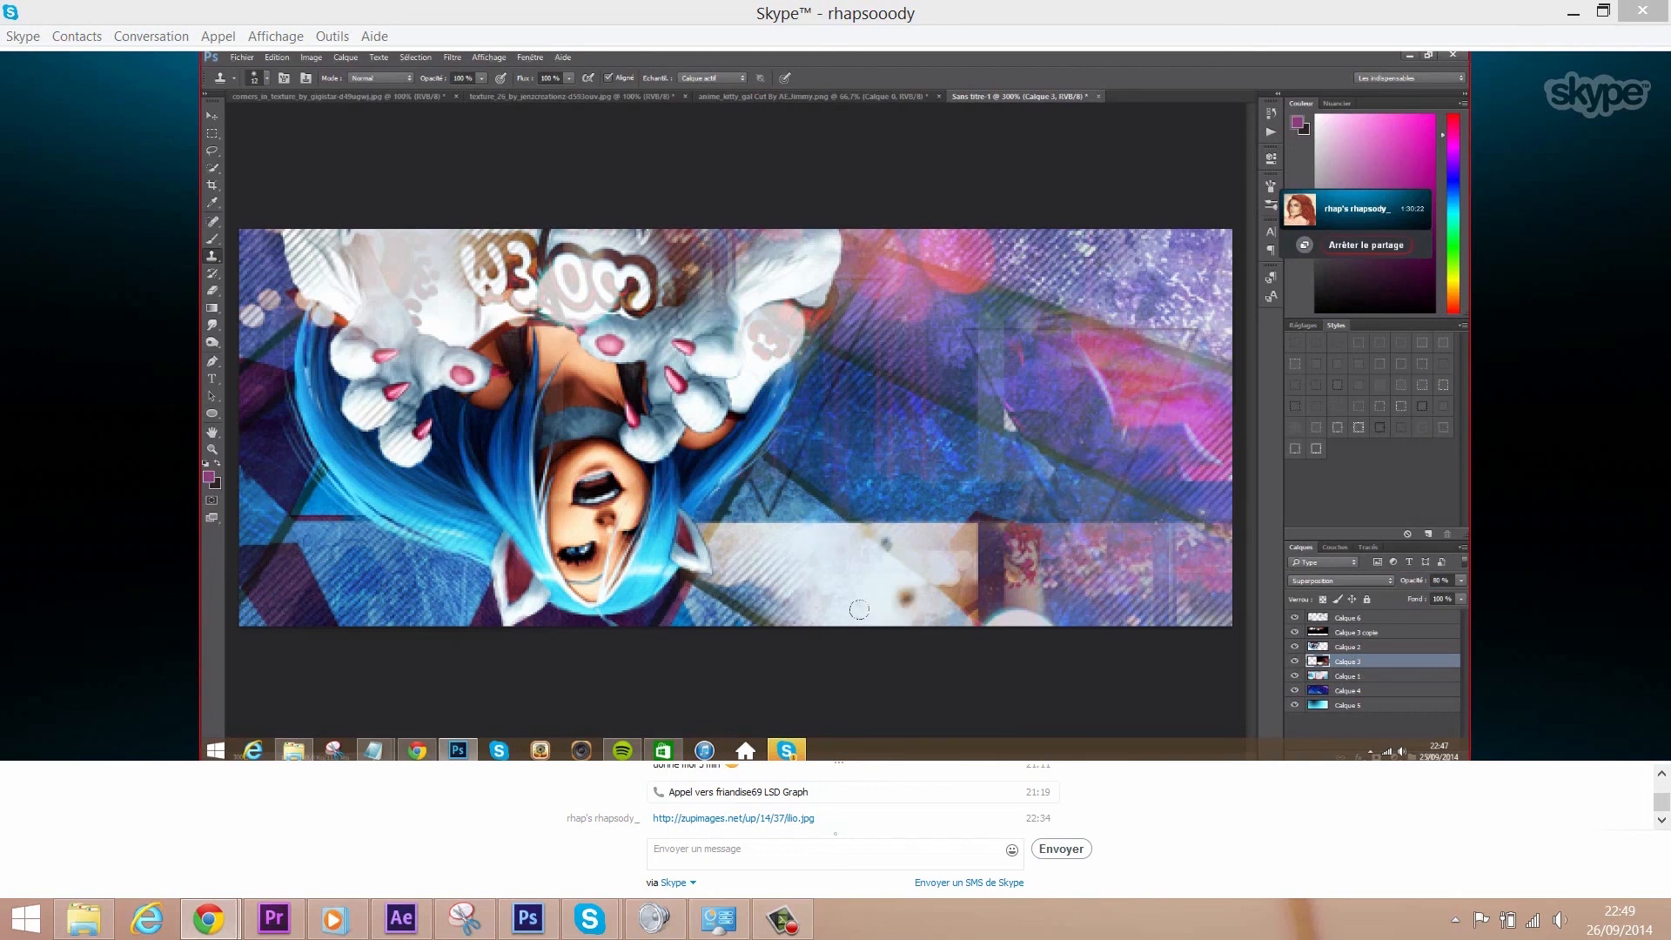
mouse_move(874, 544)
left_mouse_down()
mouse_move(899, 550)
mouse_move(871, 539)
left_mouse_up()
left_click(211, 290)
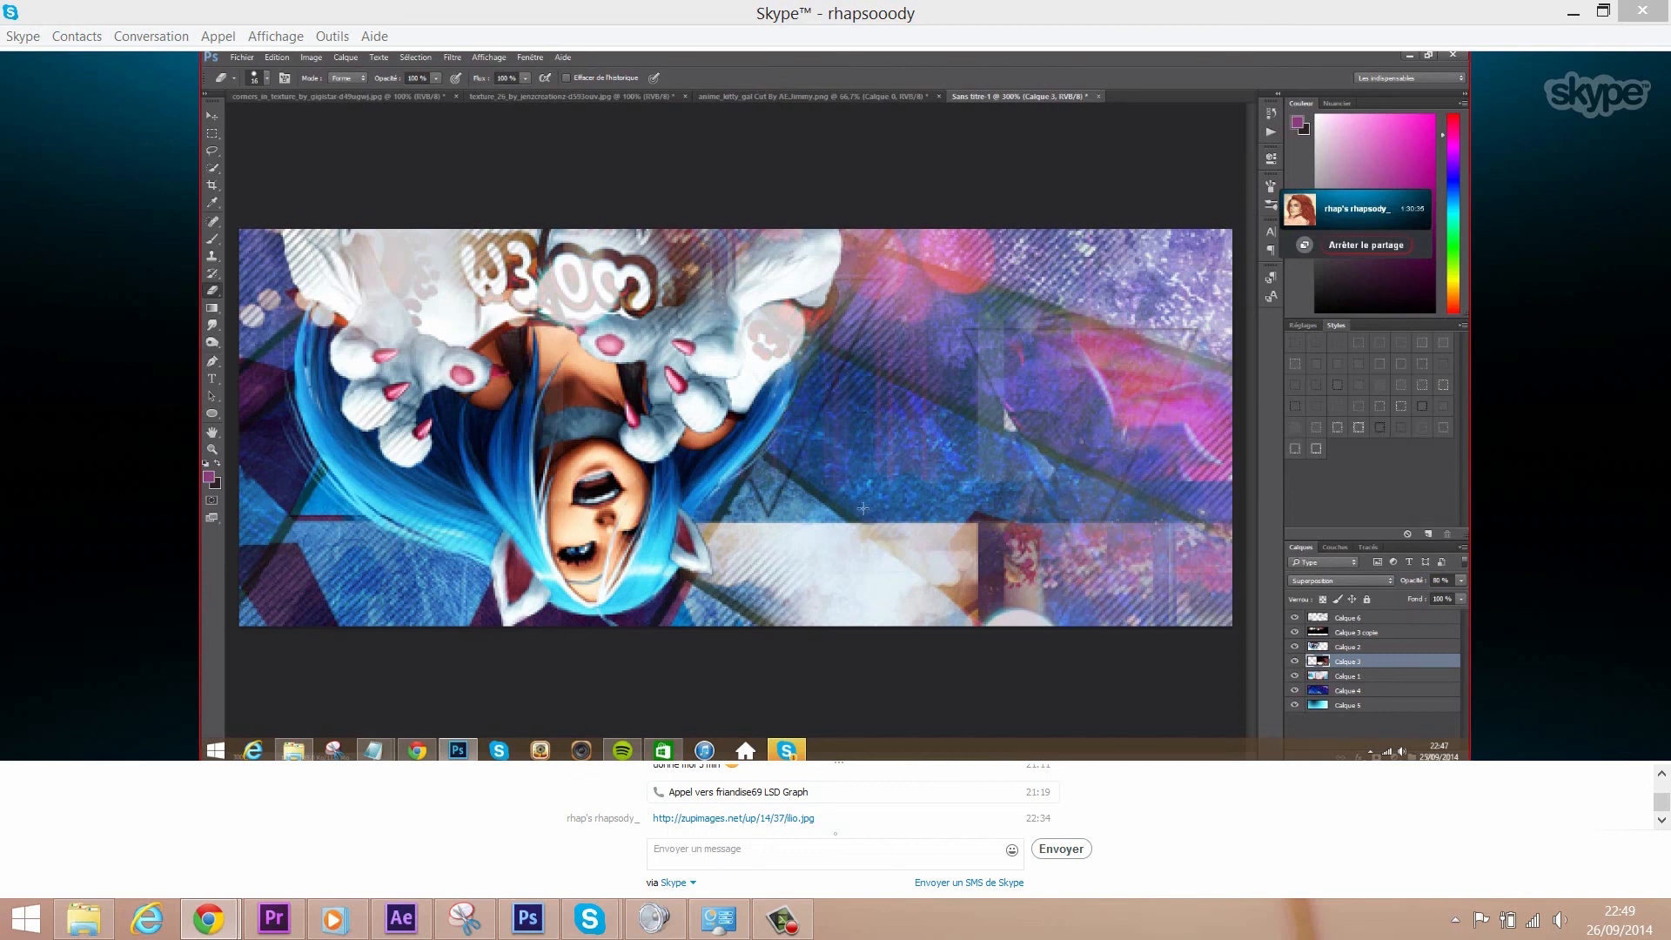
- Toggle the call window between full-screen and normal view, ending in full-screen
mouse_move(830, 378)
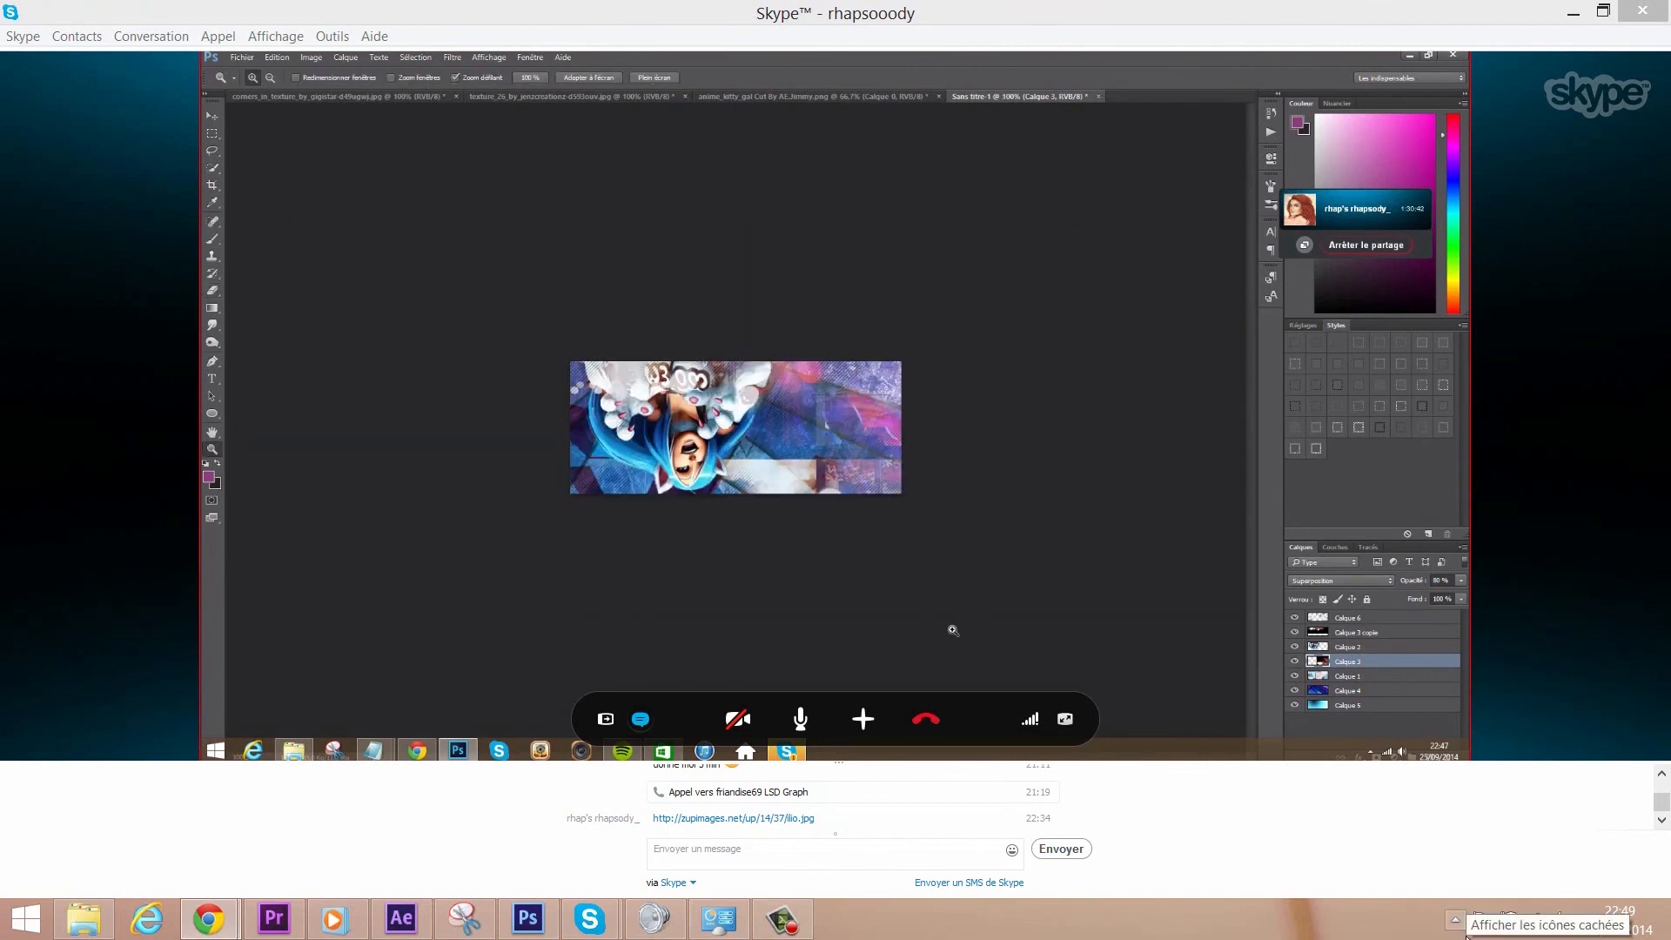
left_click(1064, 718)
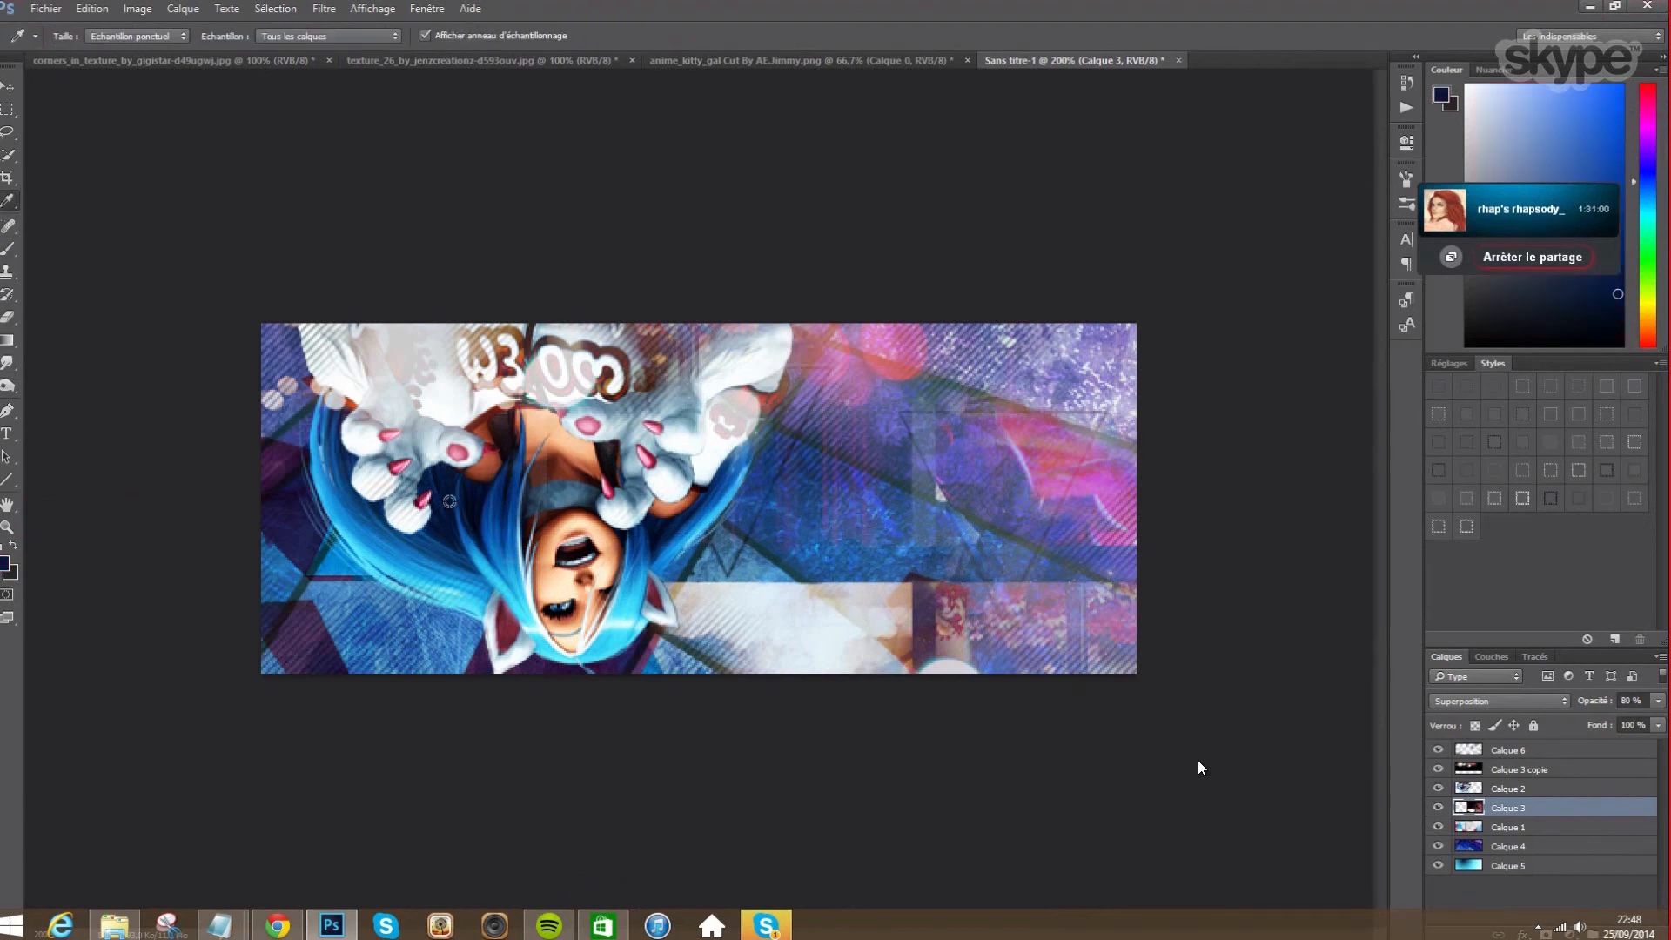
mouse_move(771, 849)
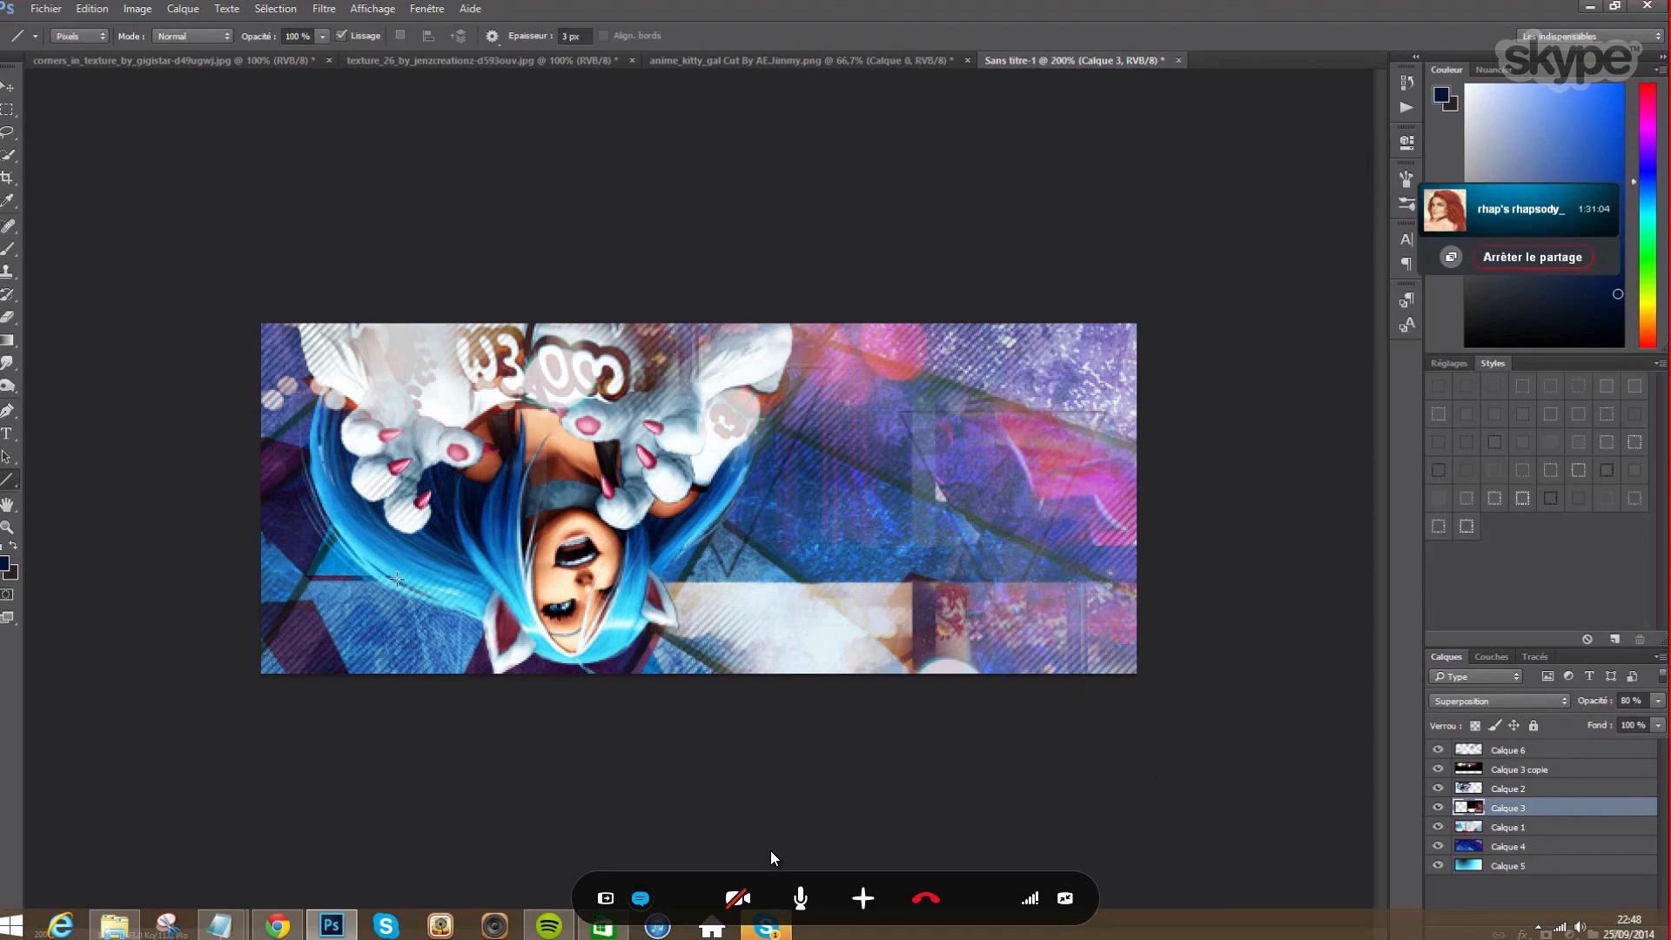
key("Escape")
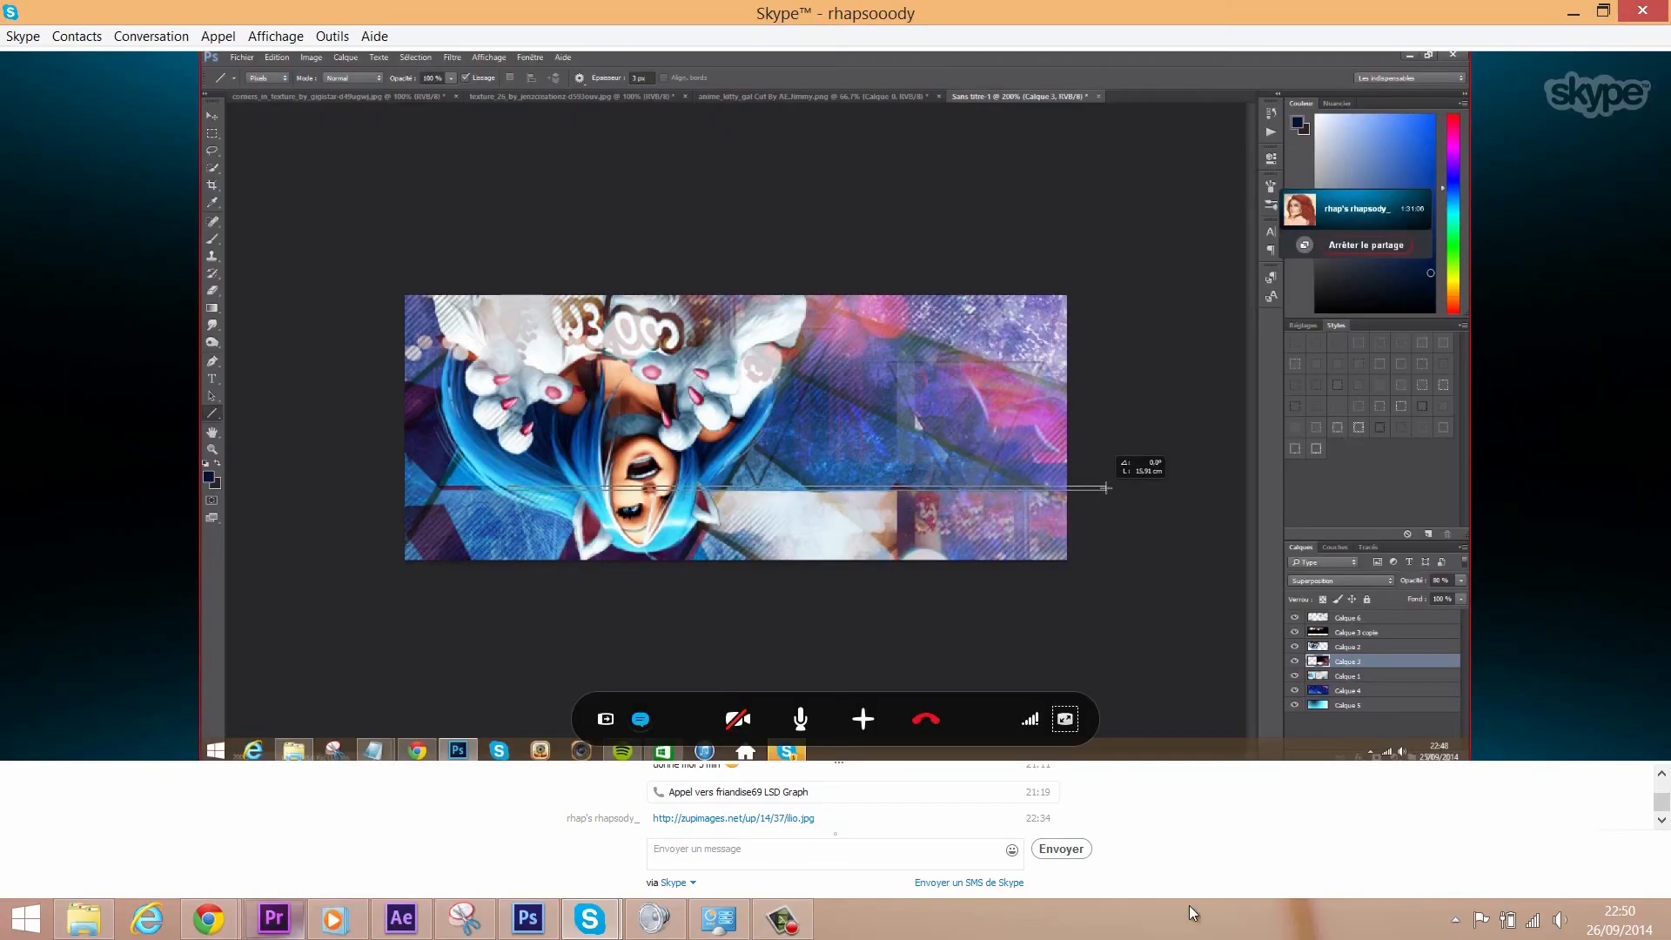
left_click(1065, 721)
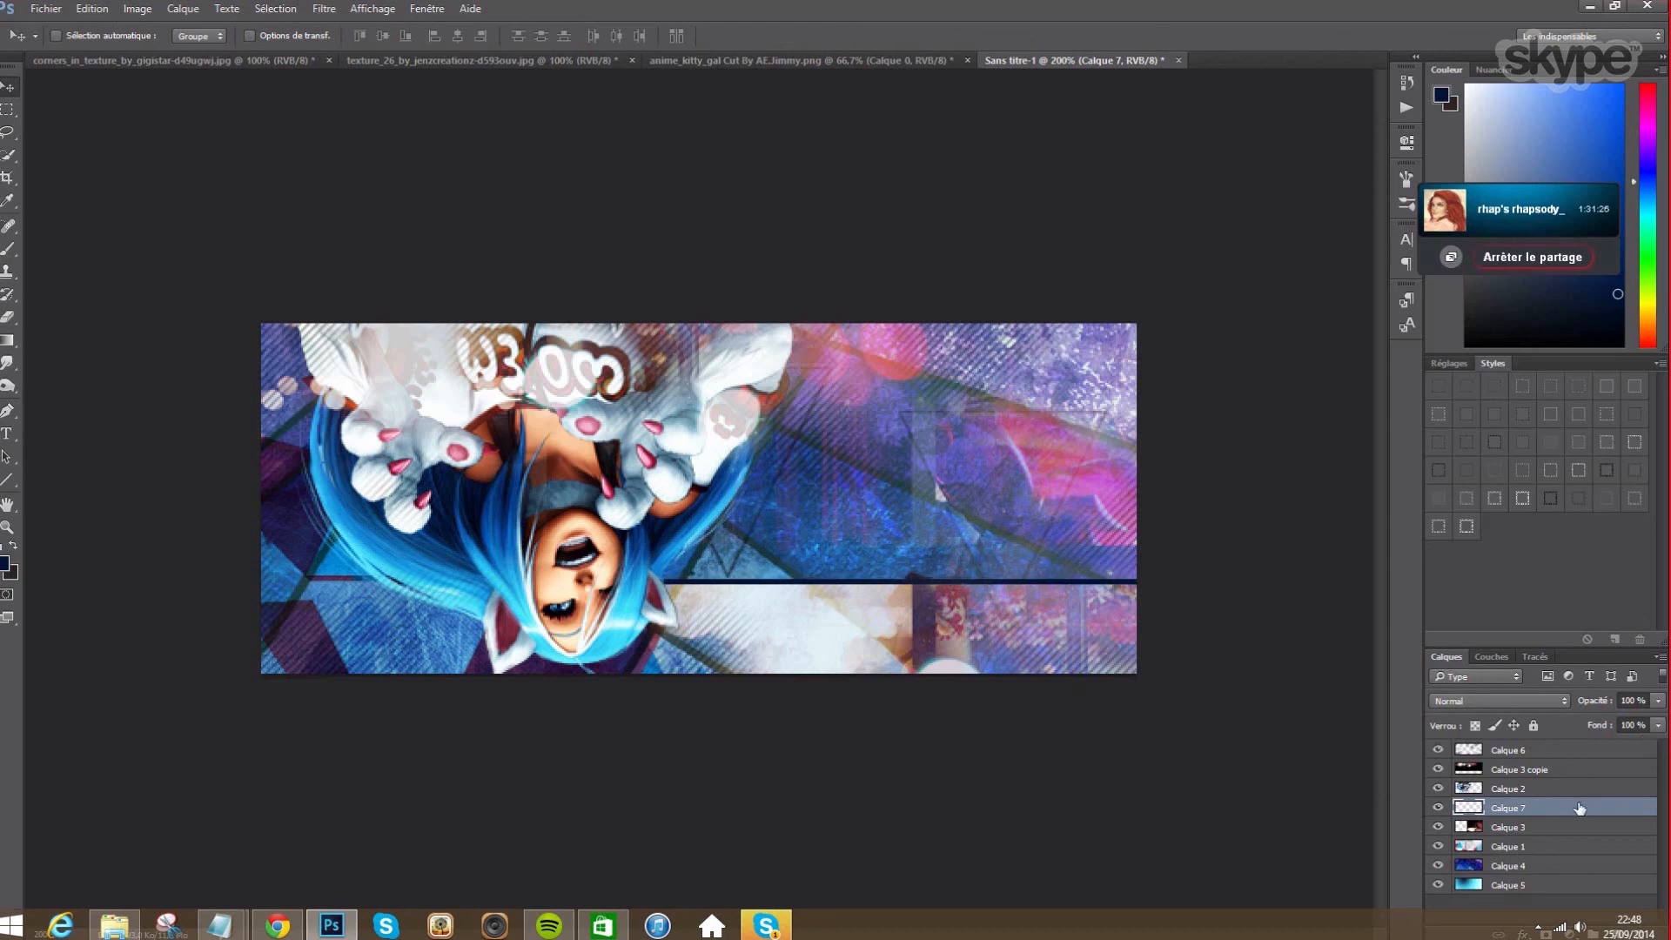
key("Escape")
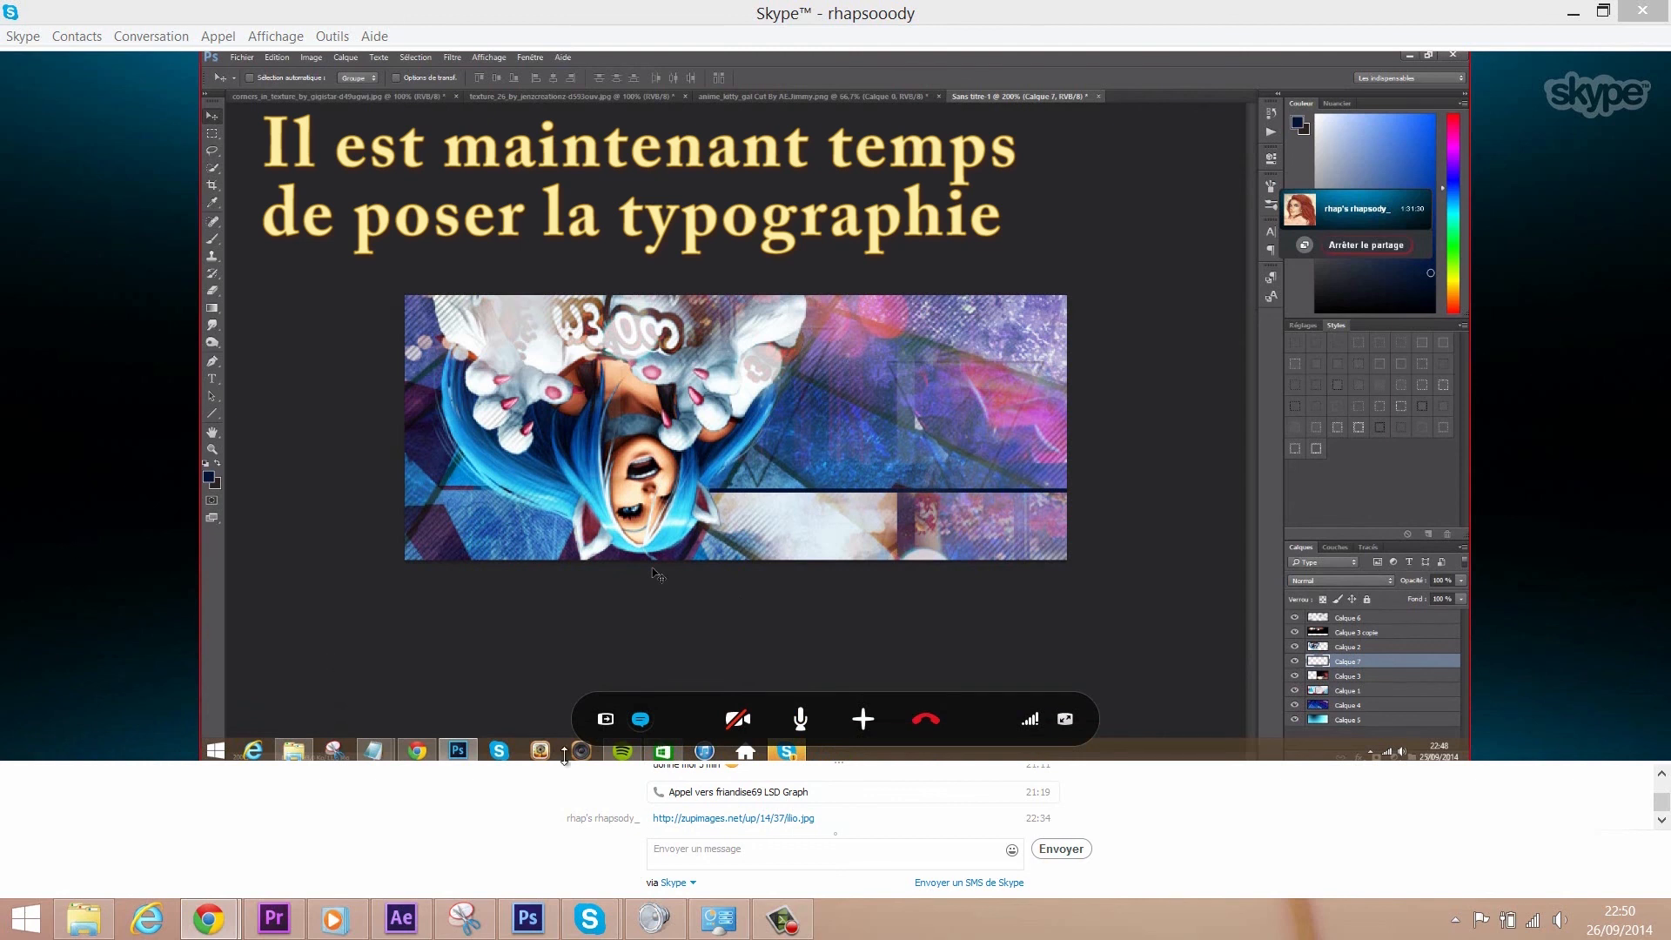
left_click(1055, 724)
left_click(1055, 723)
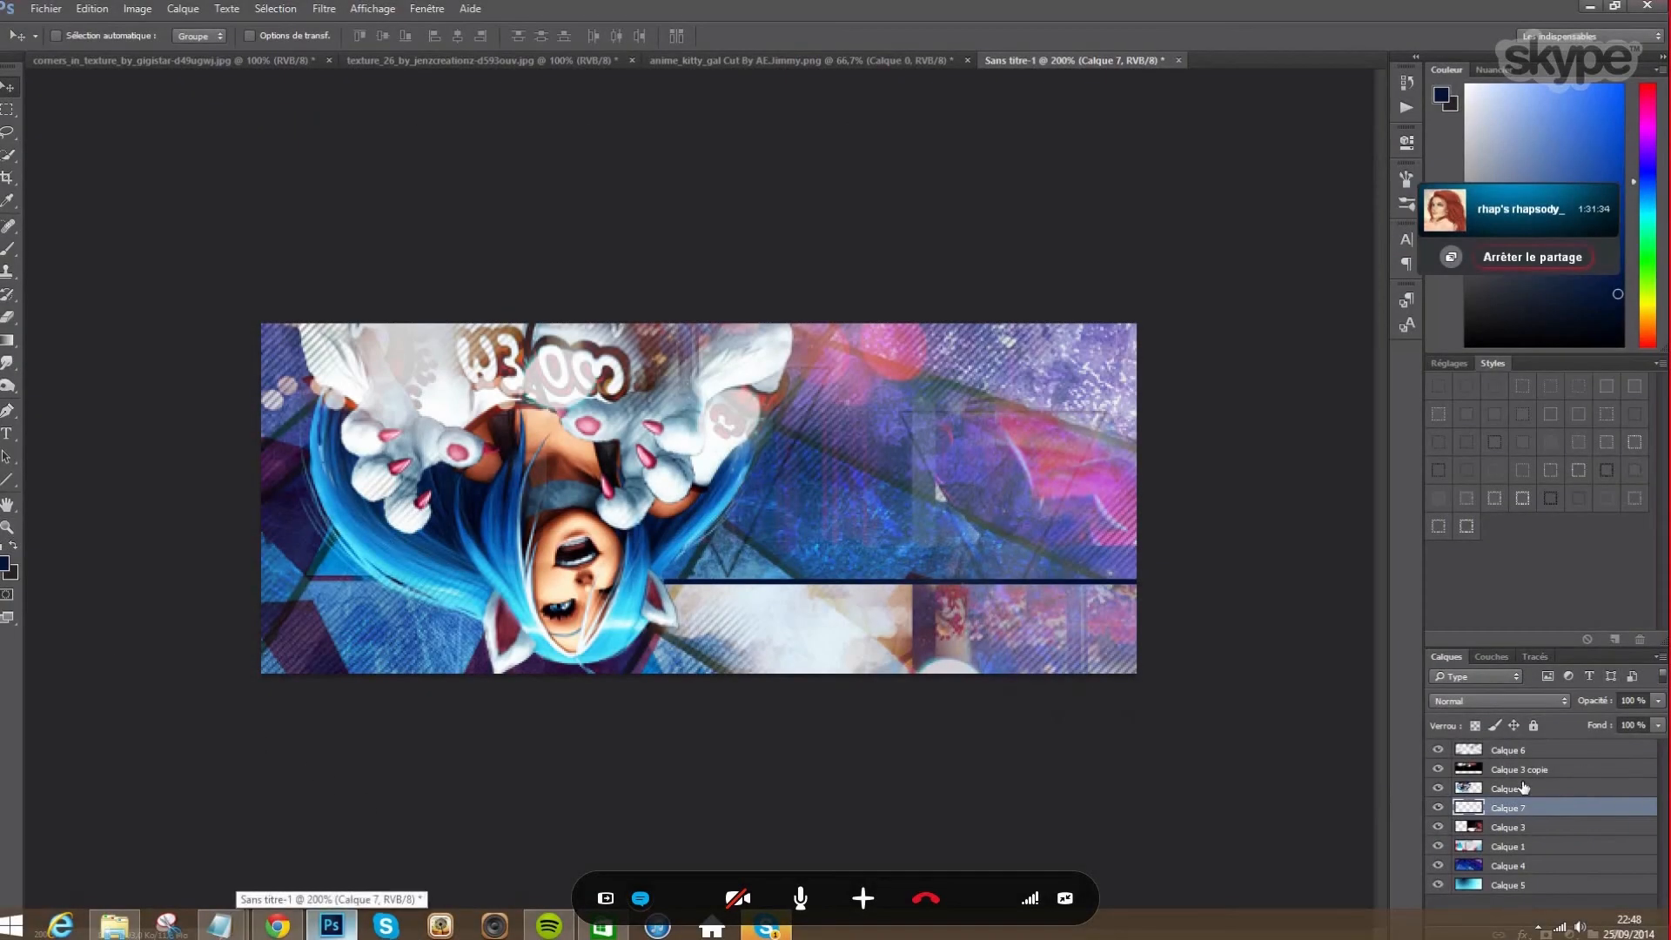
- Give the line layer Calque 7 a dark blue #214375 Colour Overlay
right_click(1490, 811)
left_click(1539, 239)
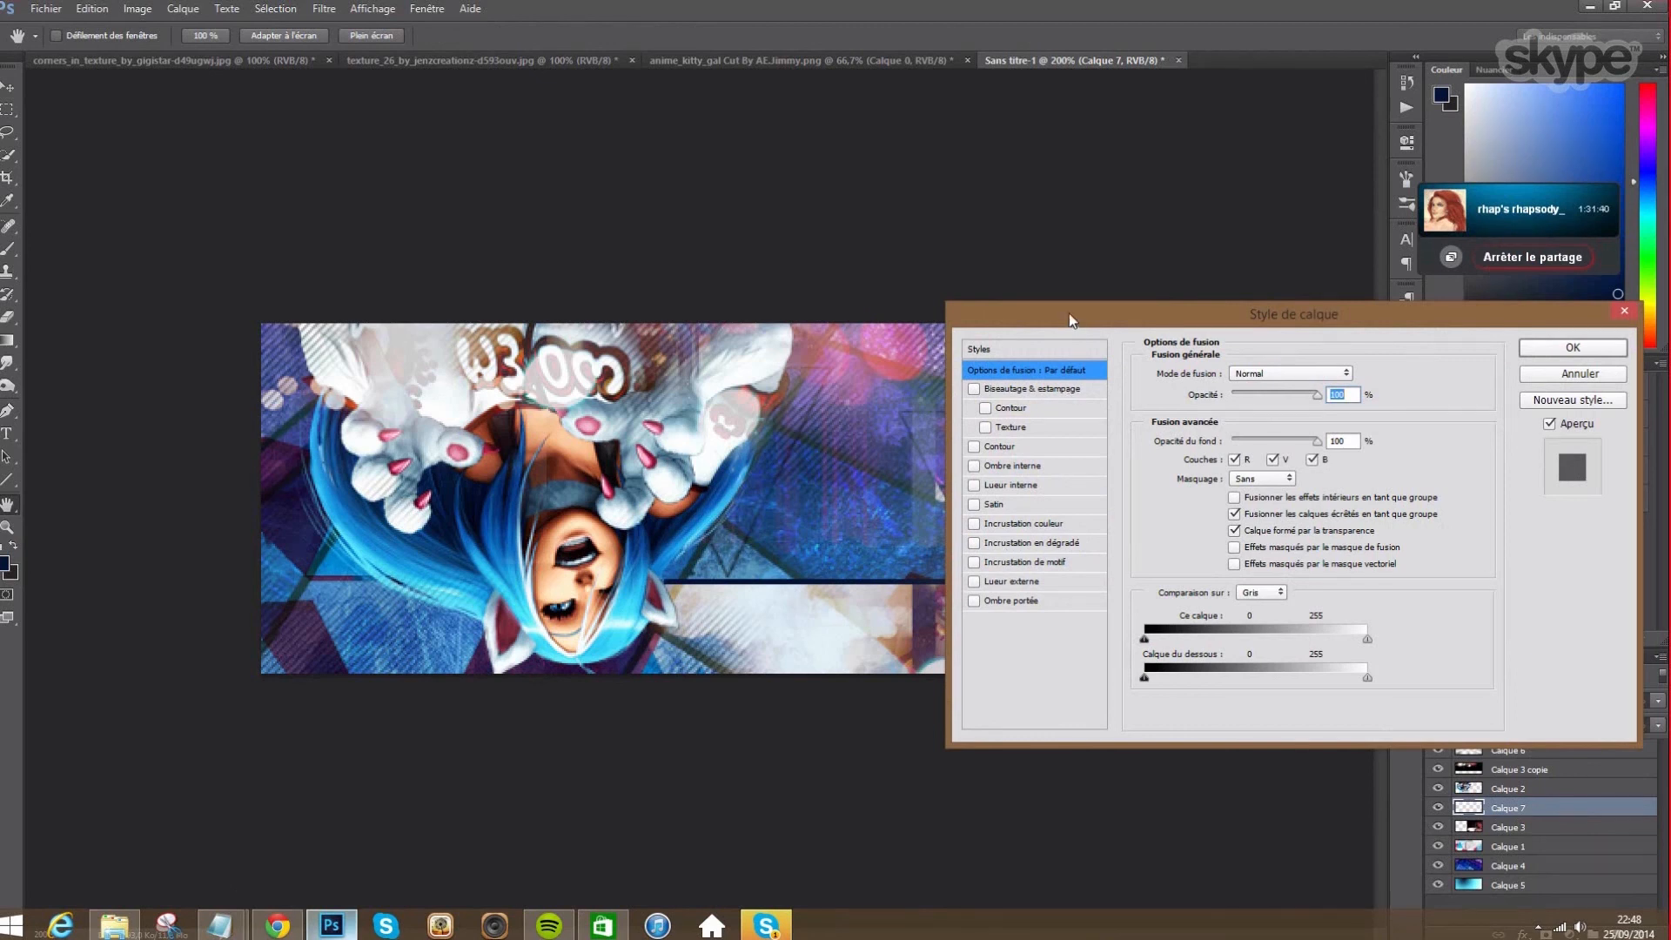
left_click_drag(1069, 319, 1181, 313)
left_click(1085, 518)
left_click(1474, 368)
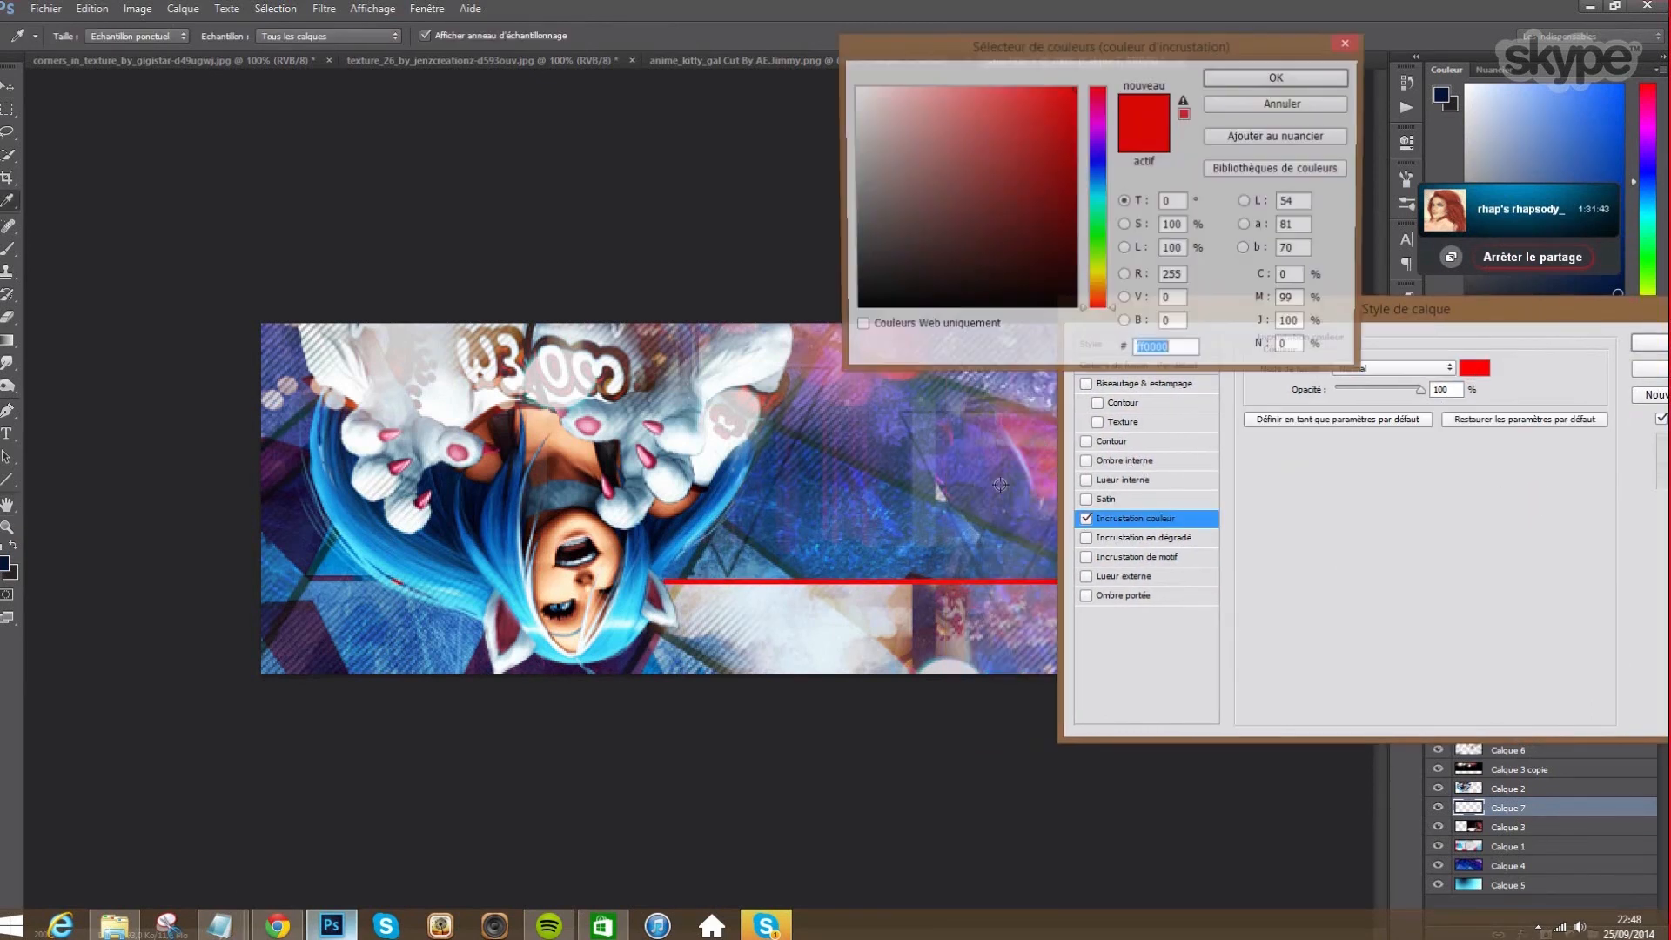
left_click(809, 504)
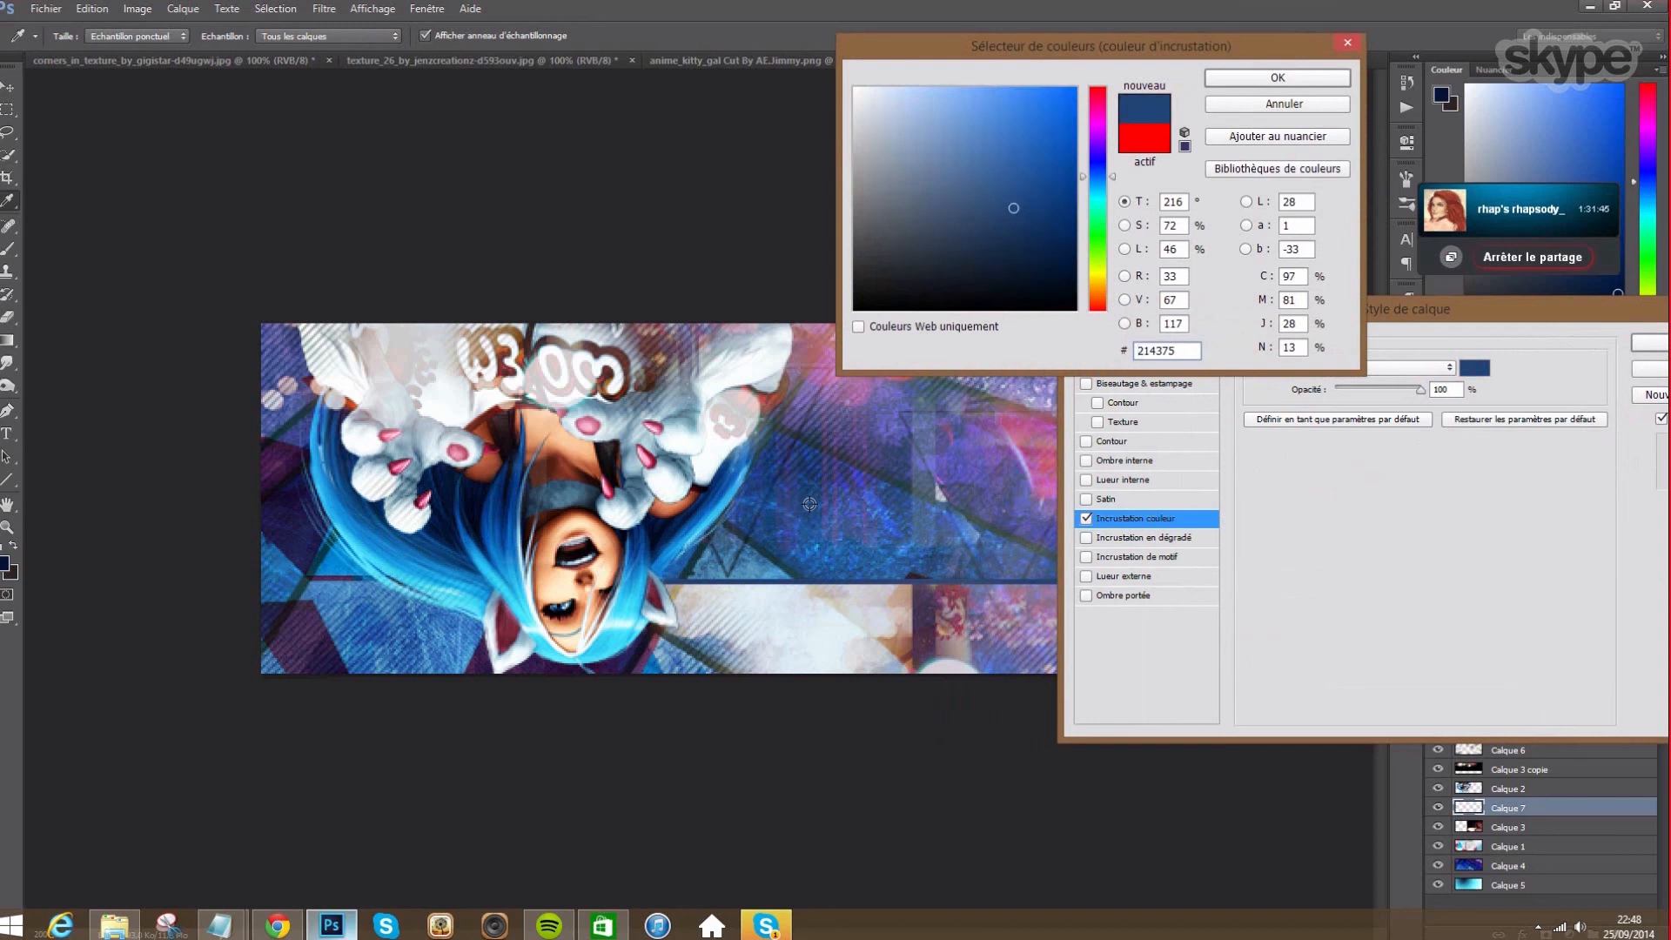
left_click(1287, 77)
key("Return")
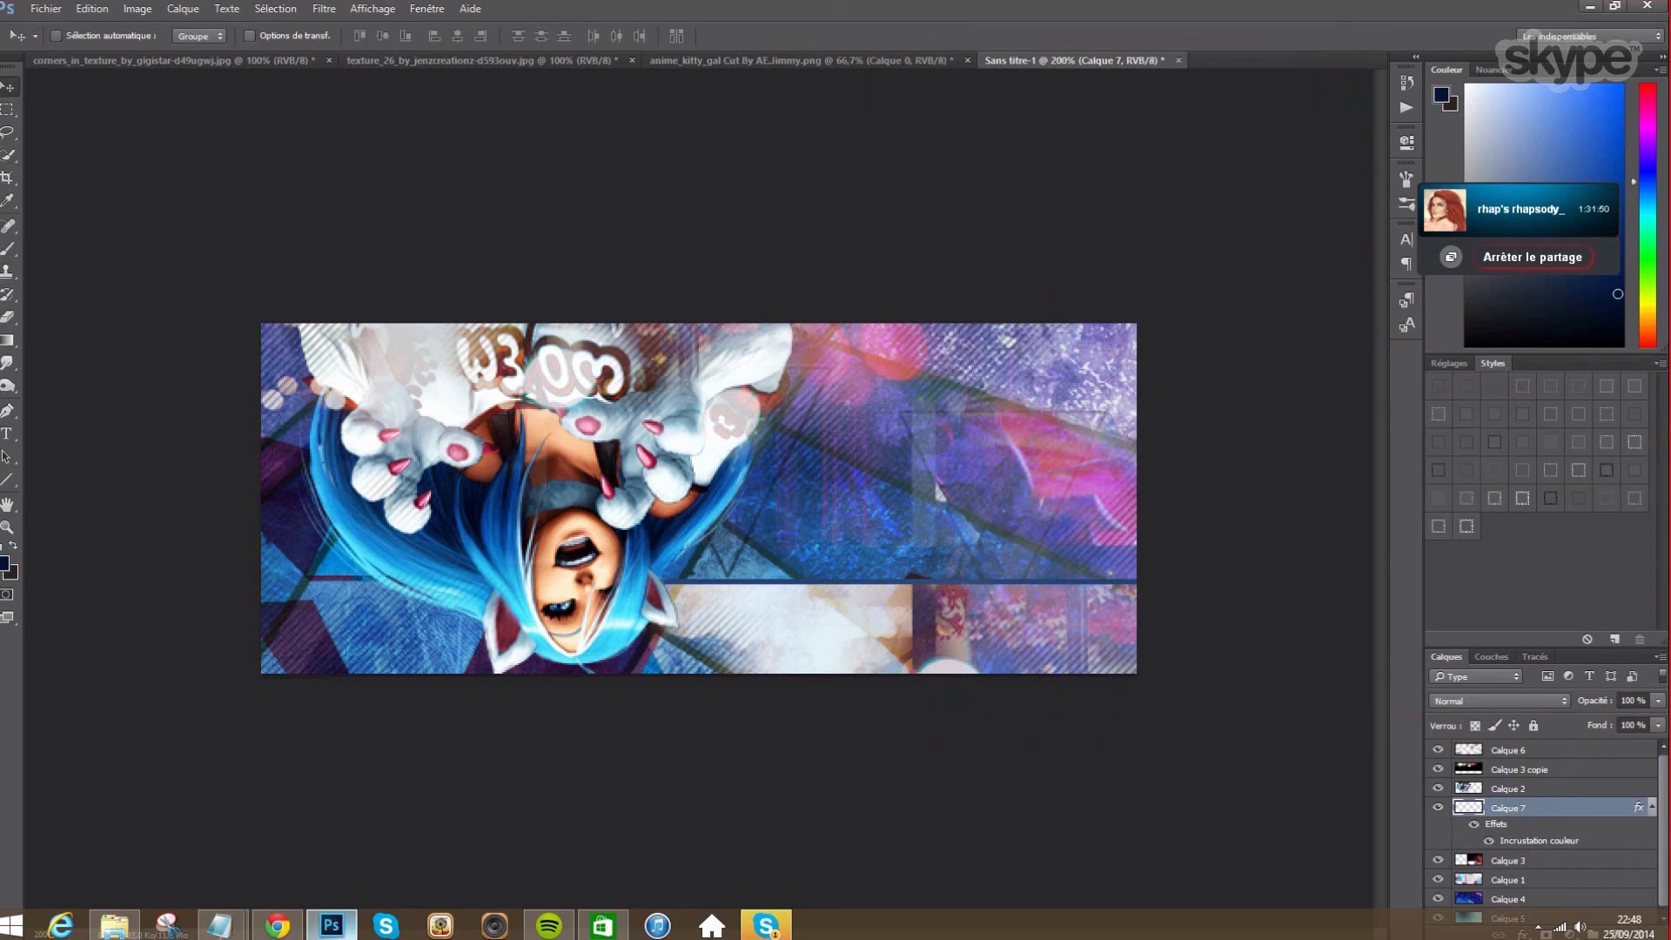
left_click(7, 433)
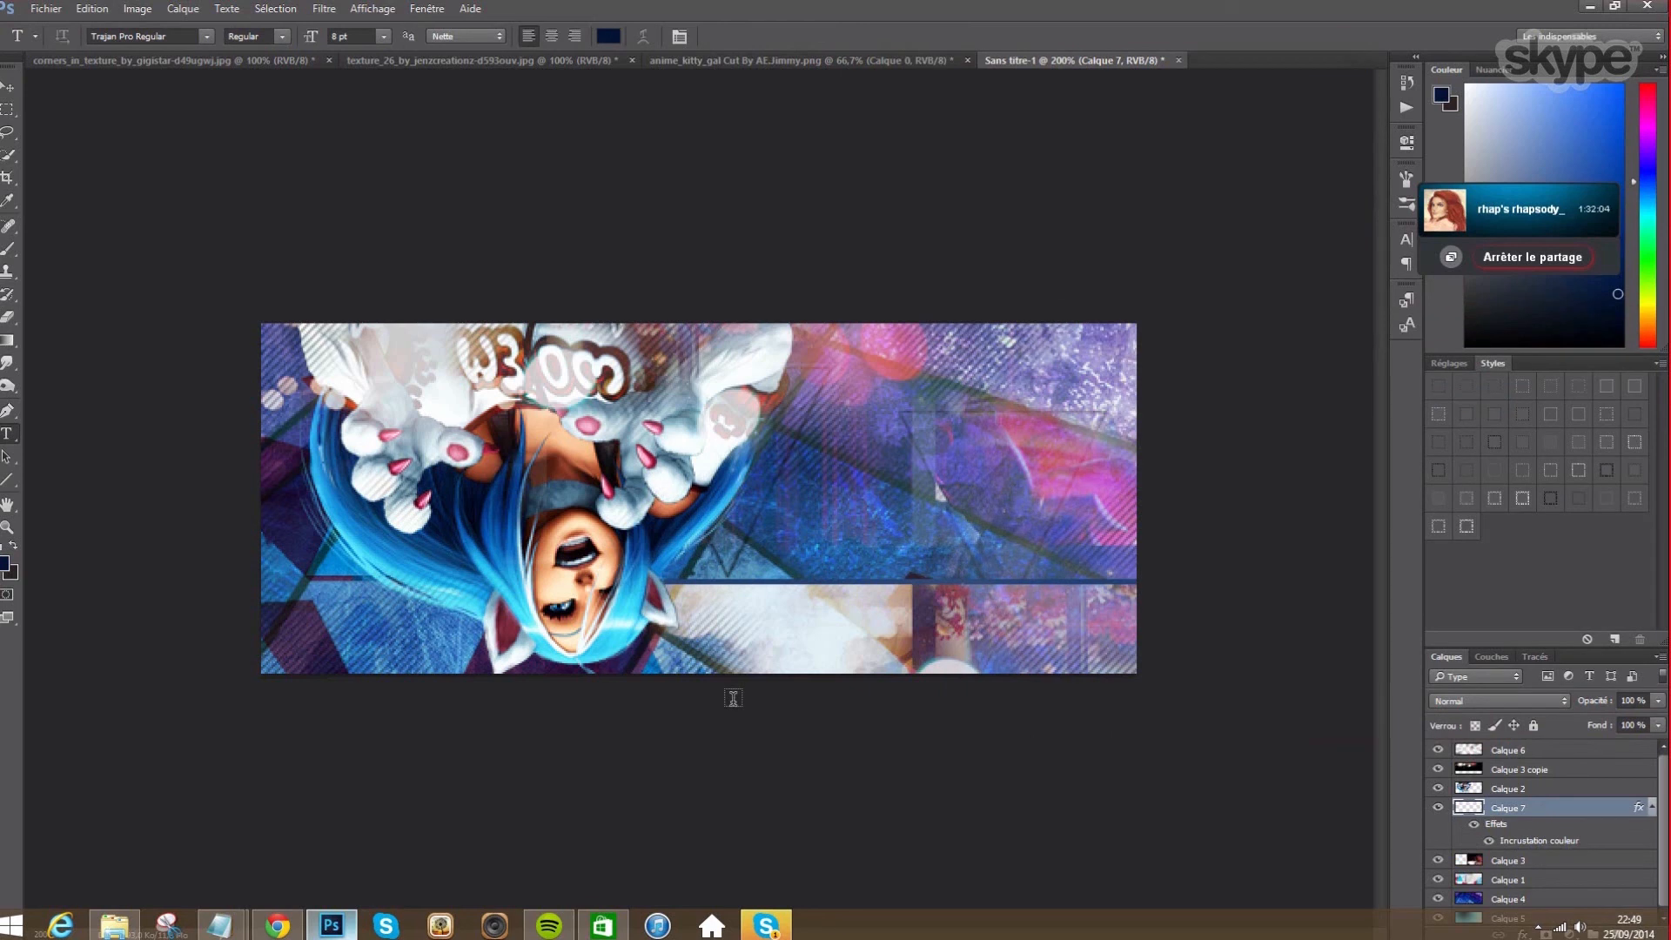
- Start a text layer on the banner and review the font size and character settings
left_click(815, 499)
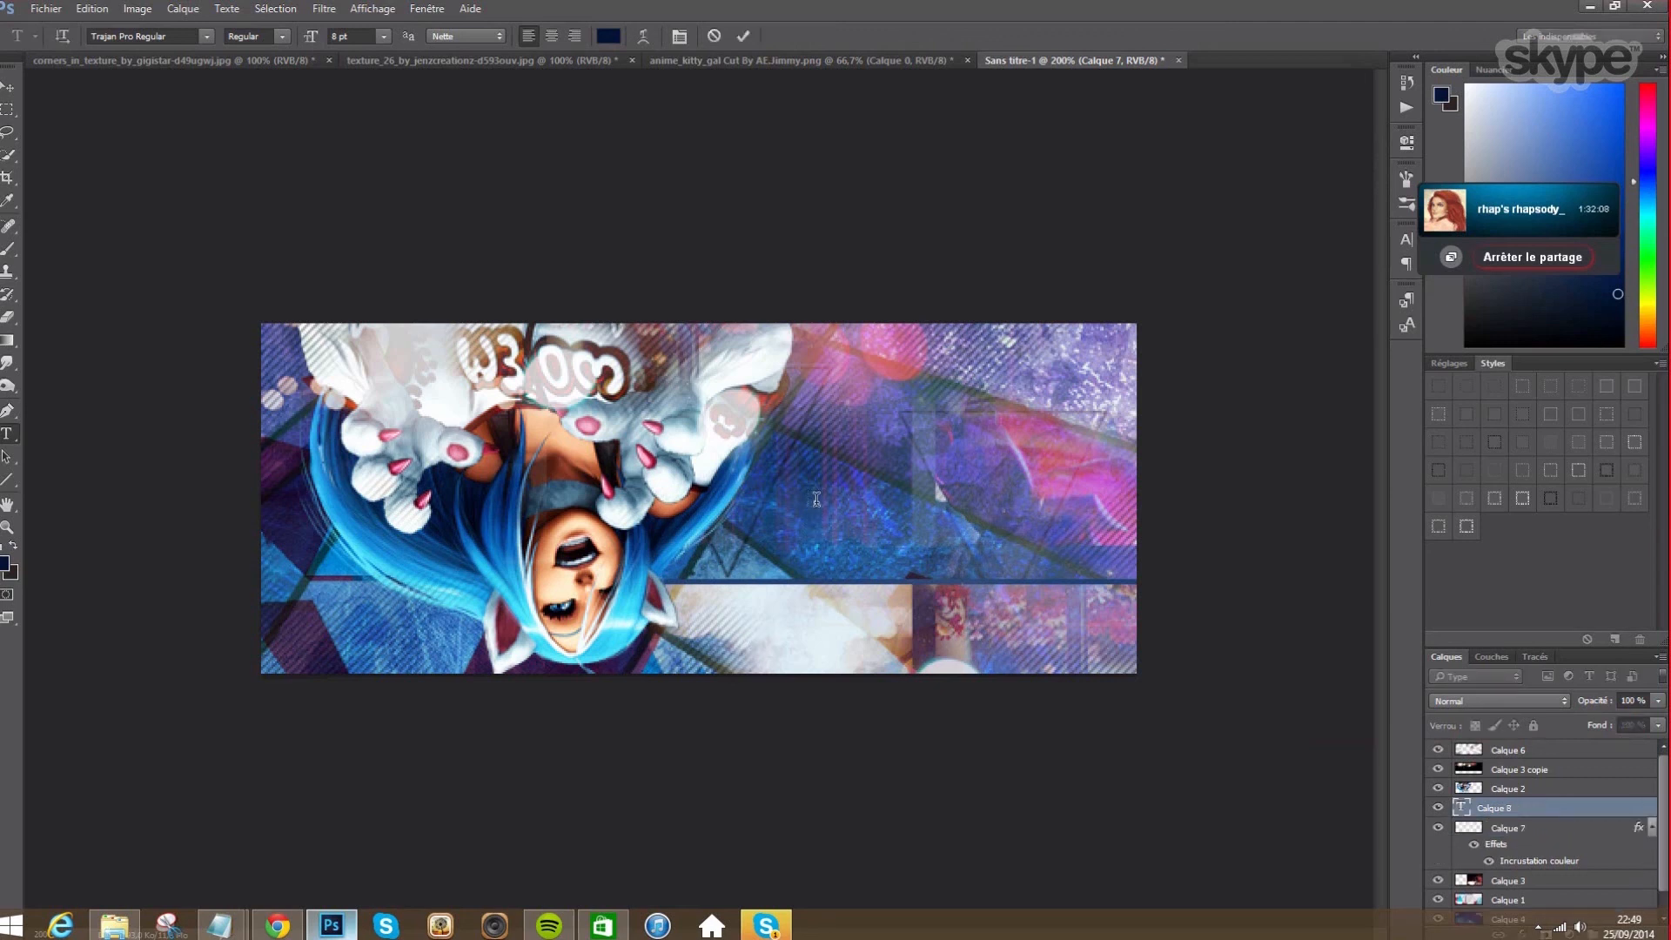
left_click(388, 34)
left_click(388, 38)
left_click(679, 35)
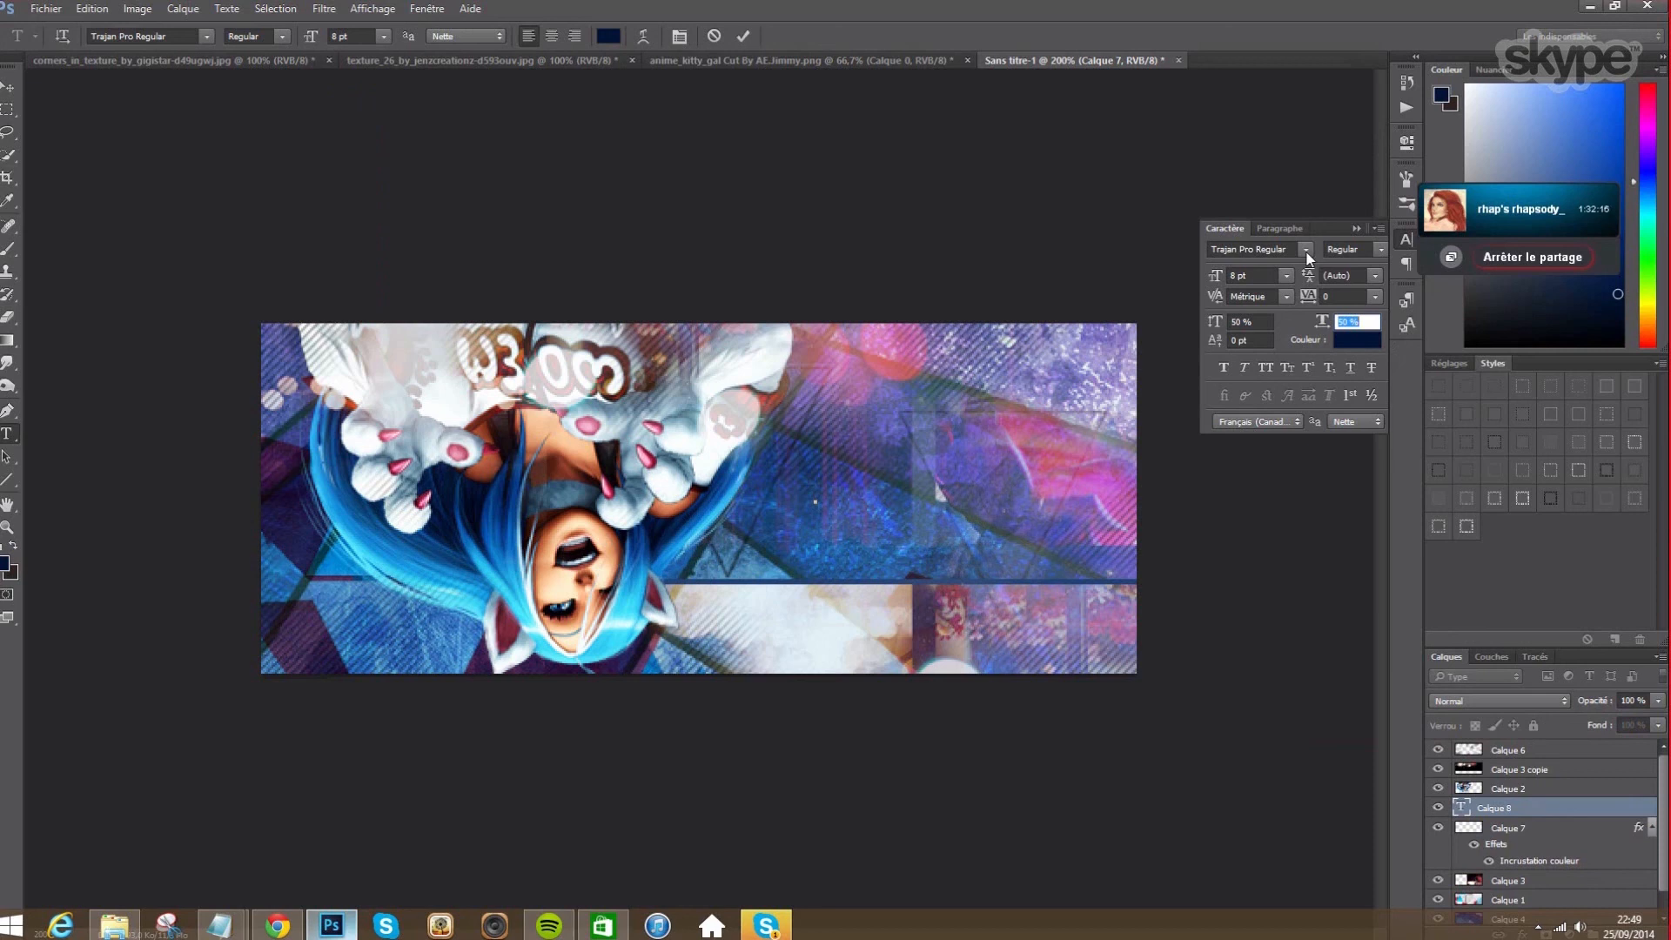
left_click(678, 38)
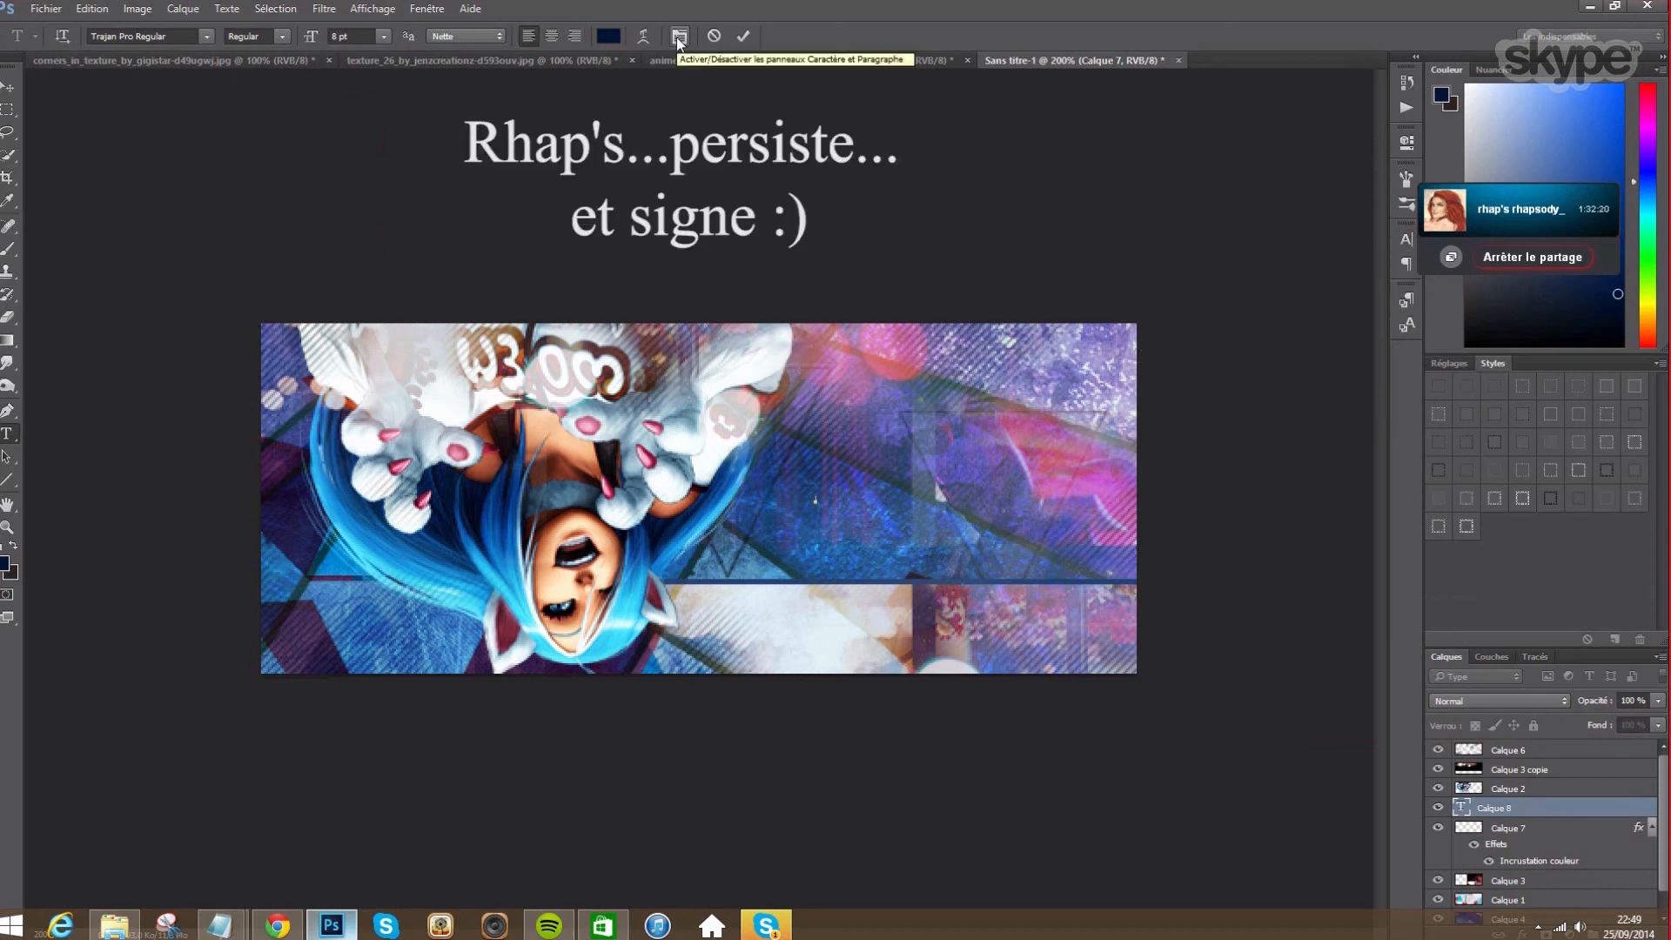
- Close Warp Text with style None and set the type size to 30 pt
left_click(644, 37)
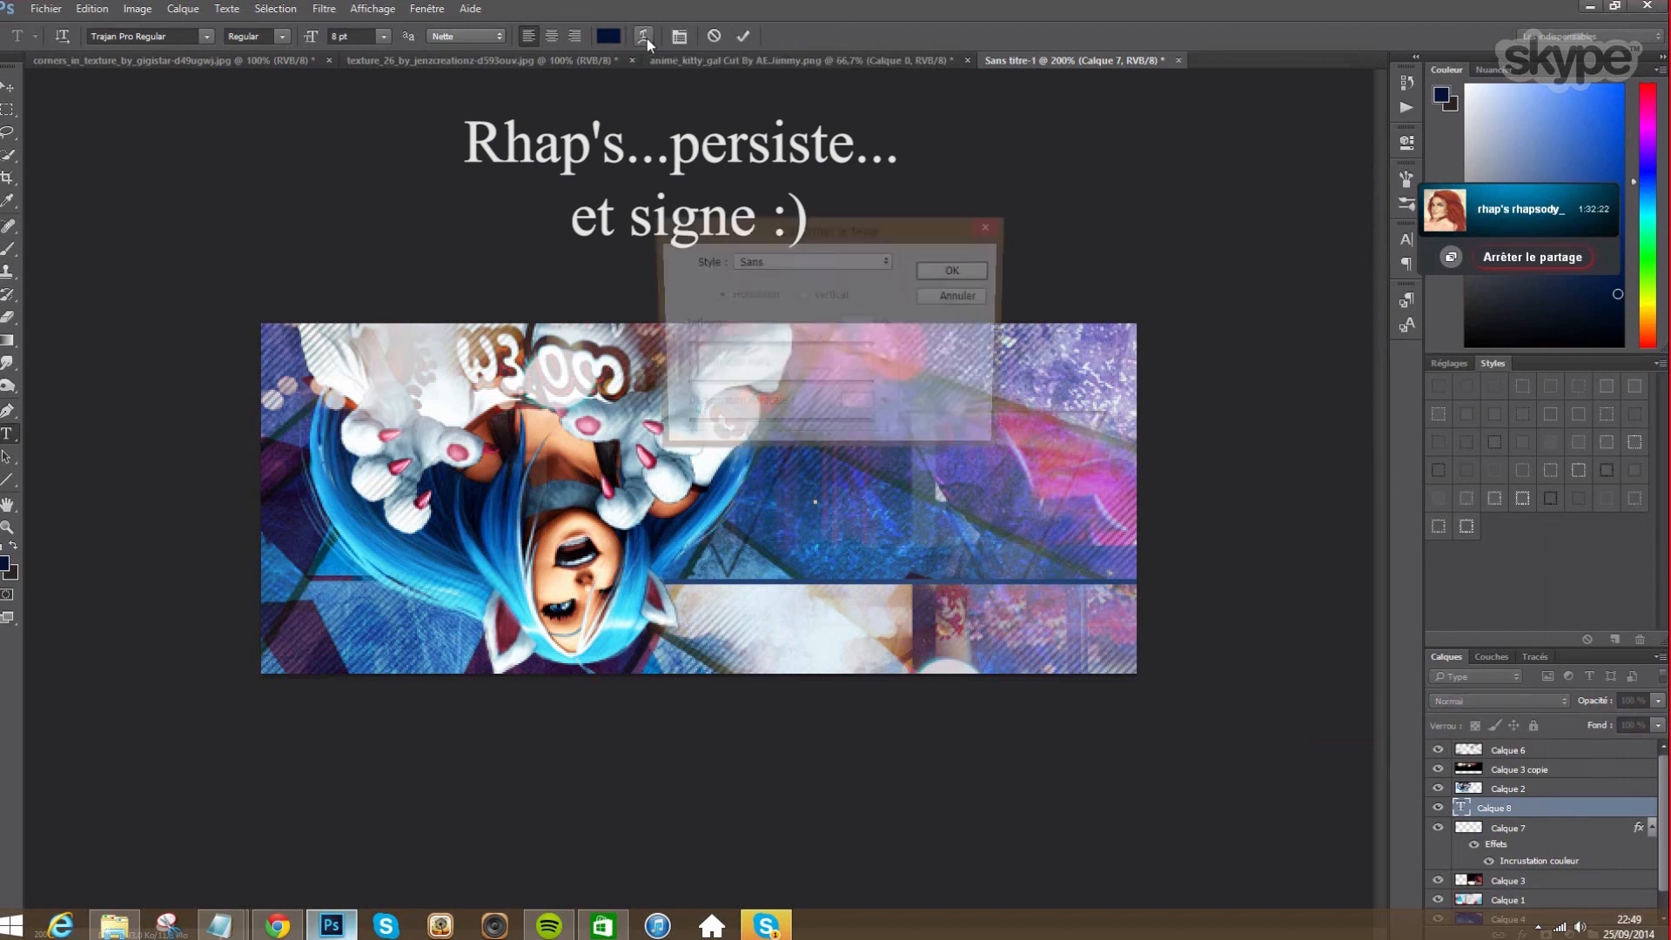
left_click(863, 260)
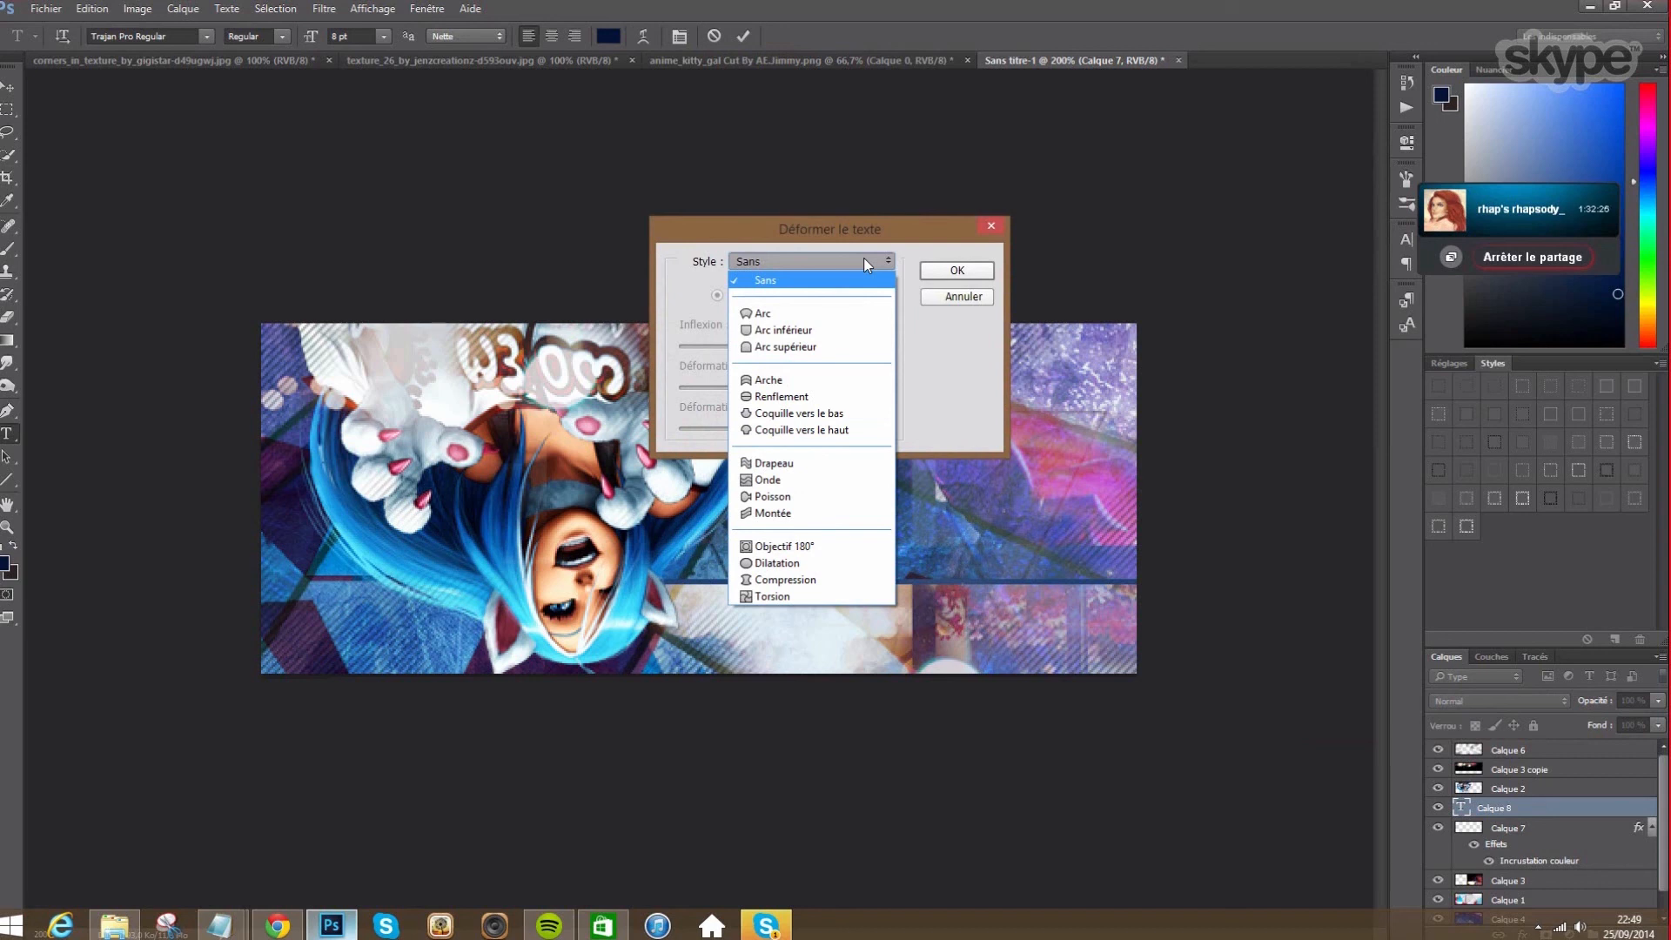
left_click(865, 261)
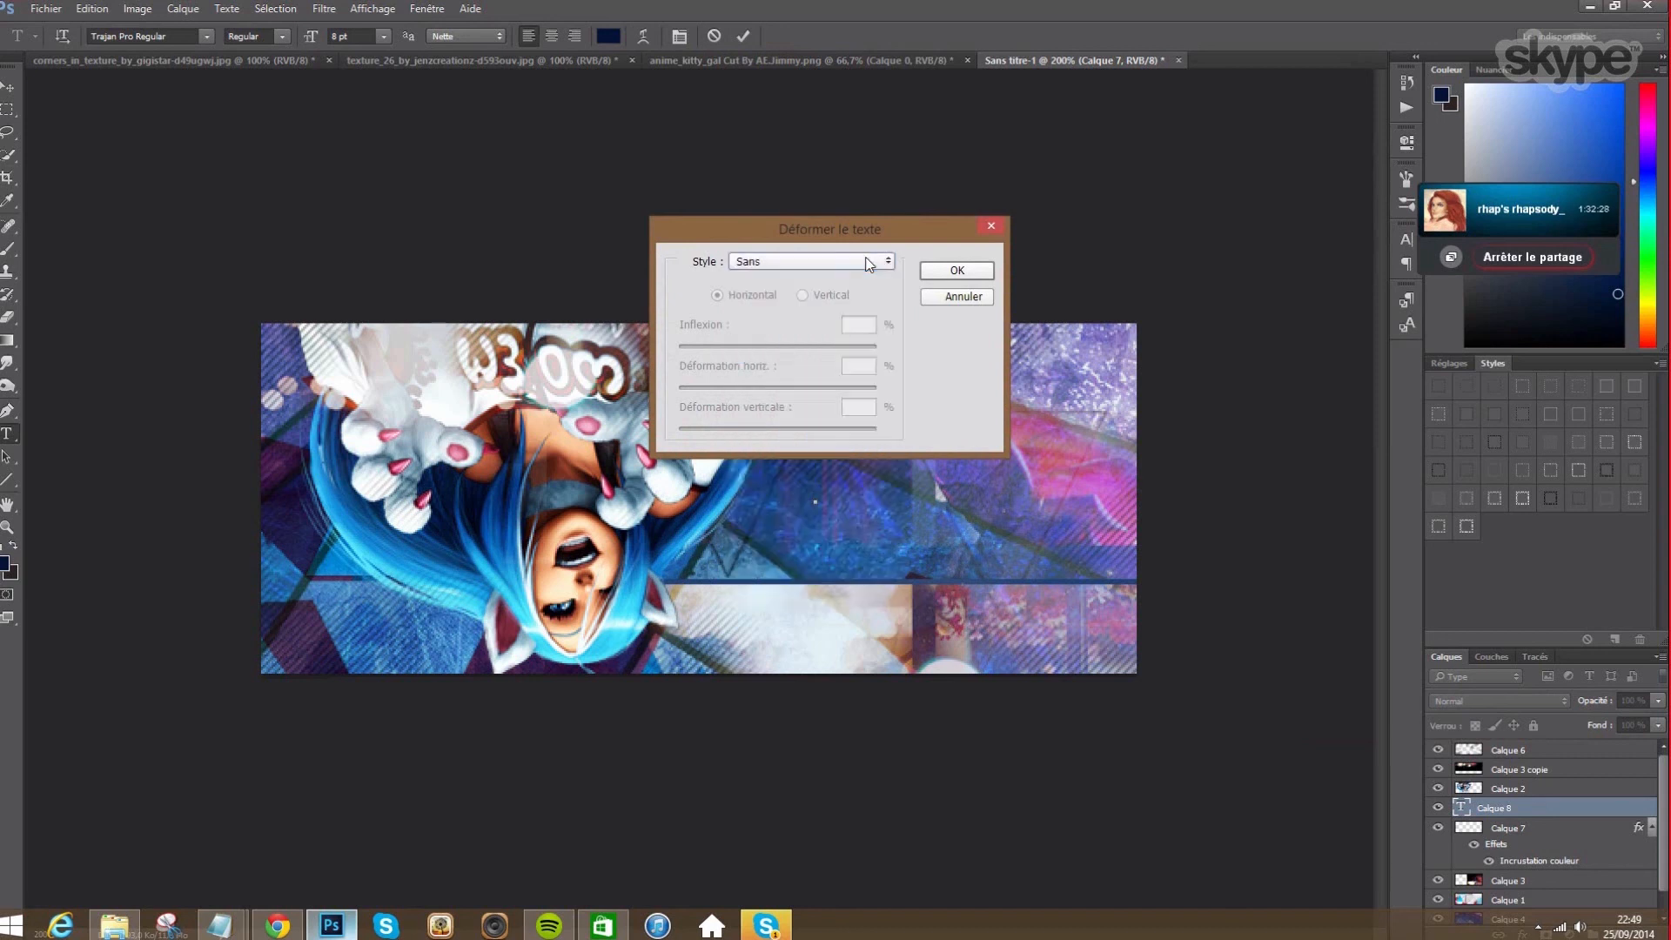
left_click(868, 262)
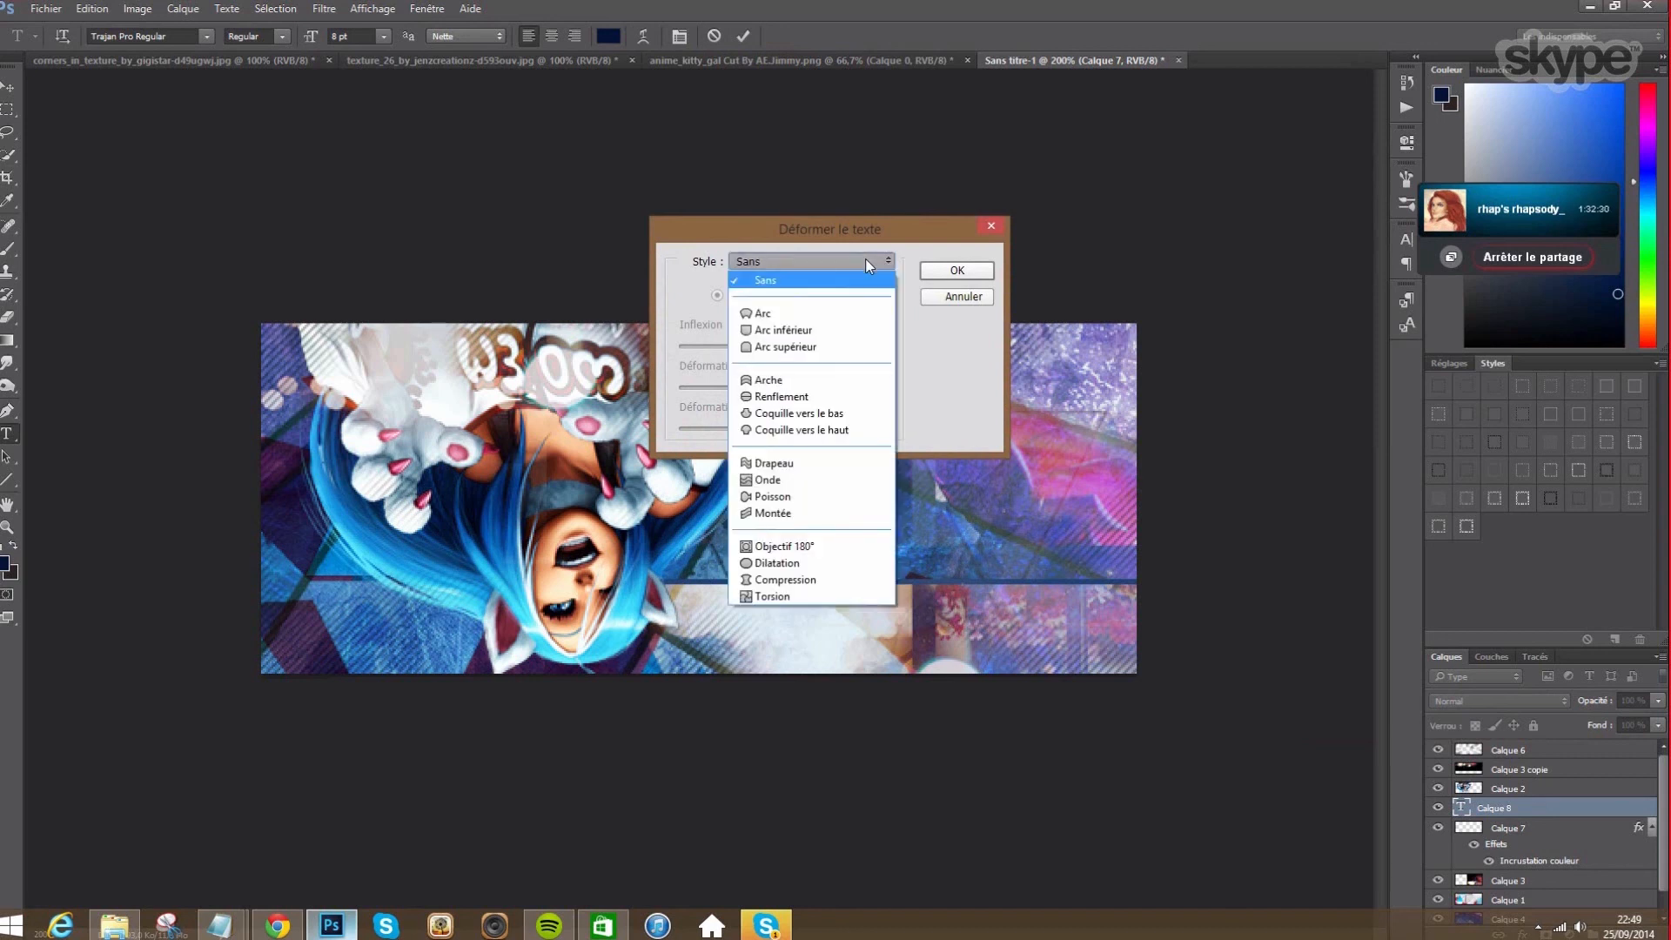
left_click(865, 258)
left_click(991, 226)
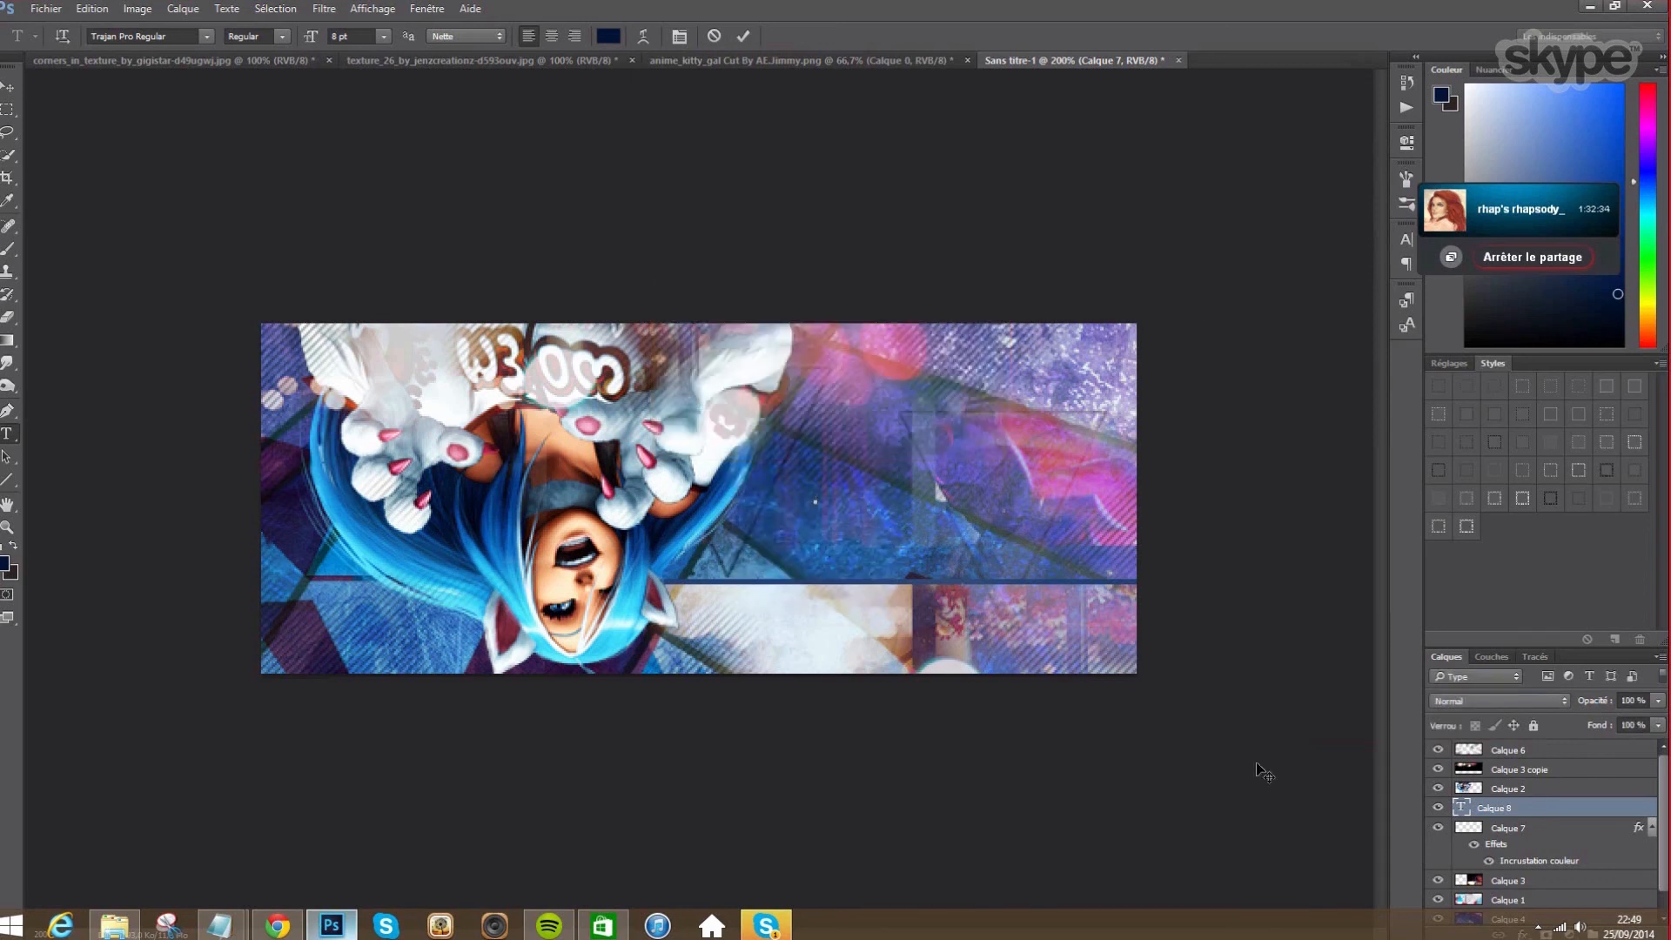
left_click(383, 37)
left_click(376, 258)
left_click(815, 502)
left_click(121, 14)
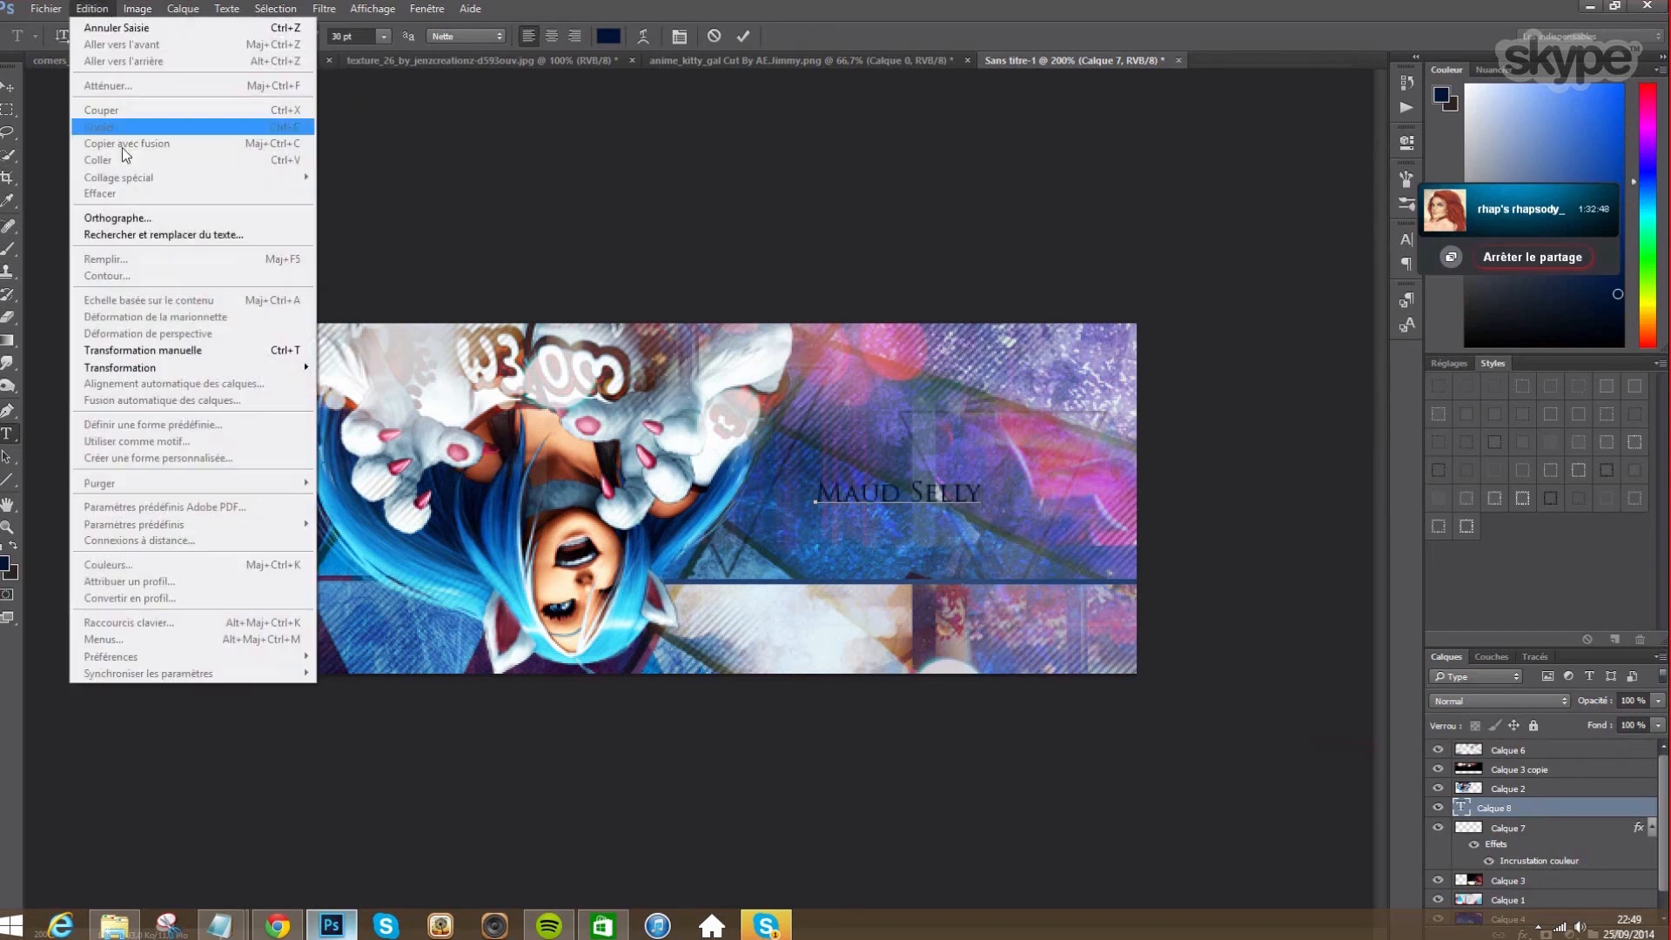
mouse_move(154, 370)
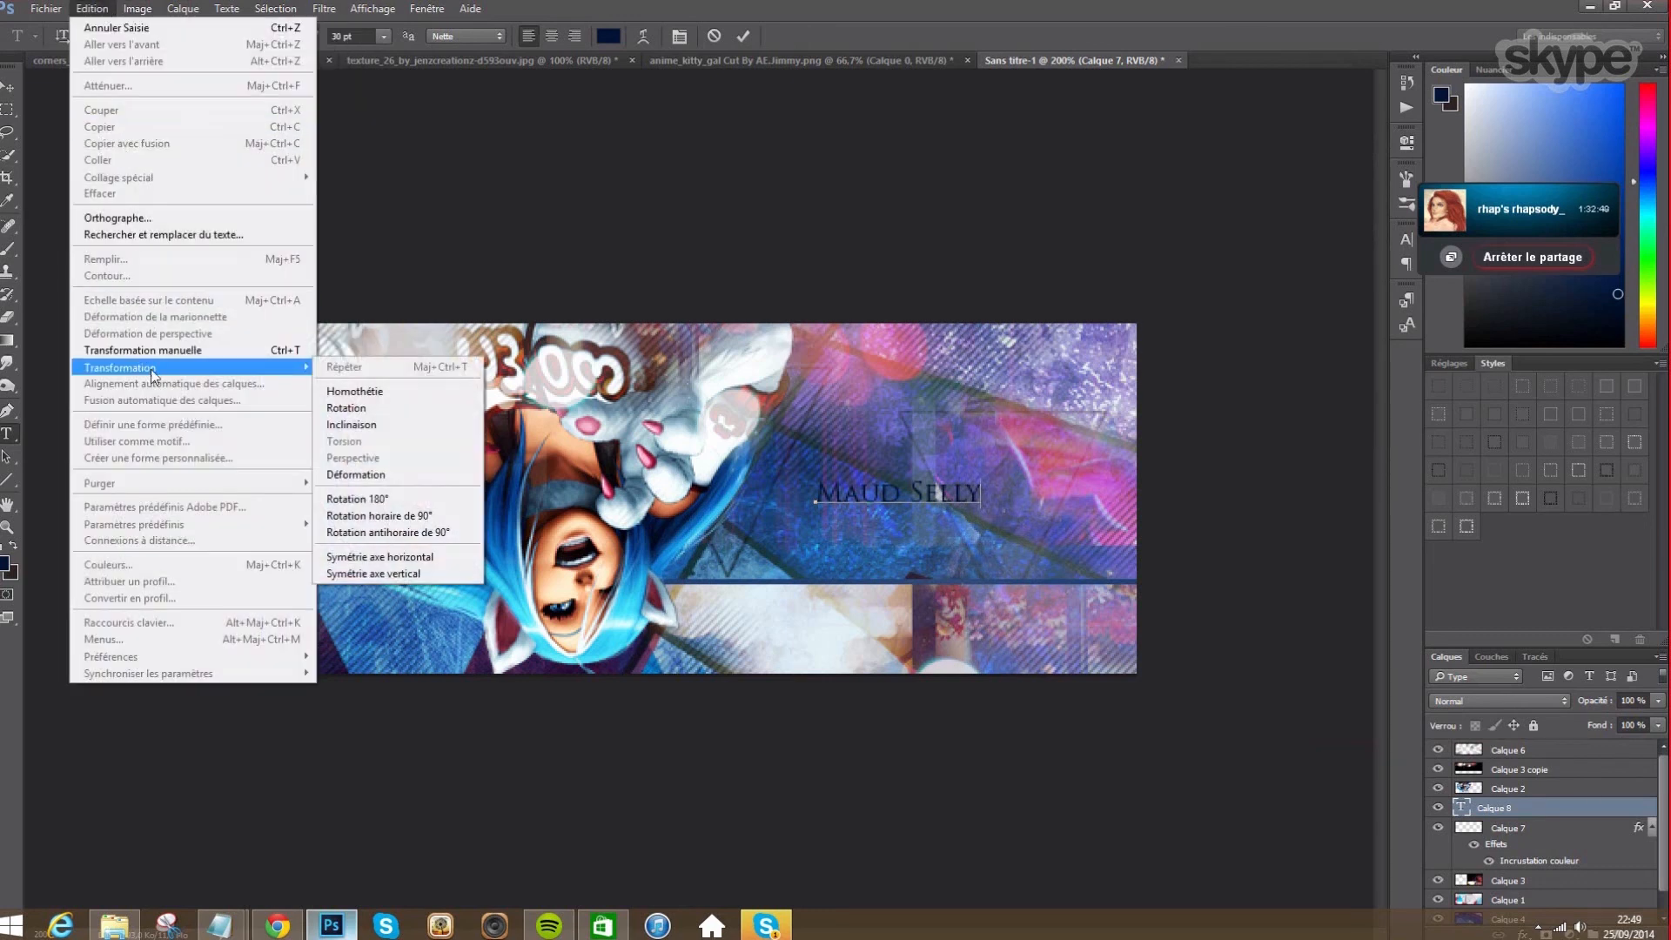
left_click(380, 574)
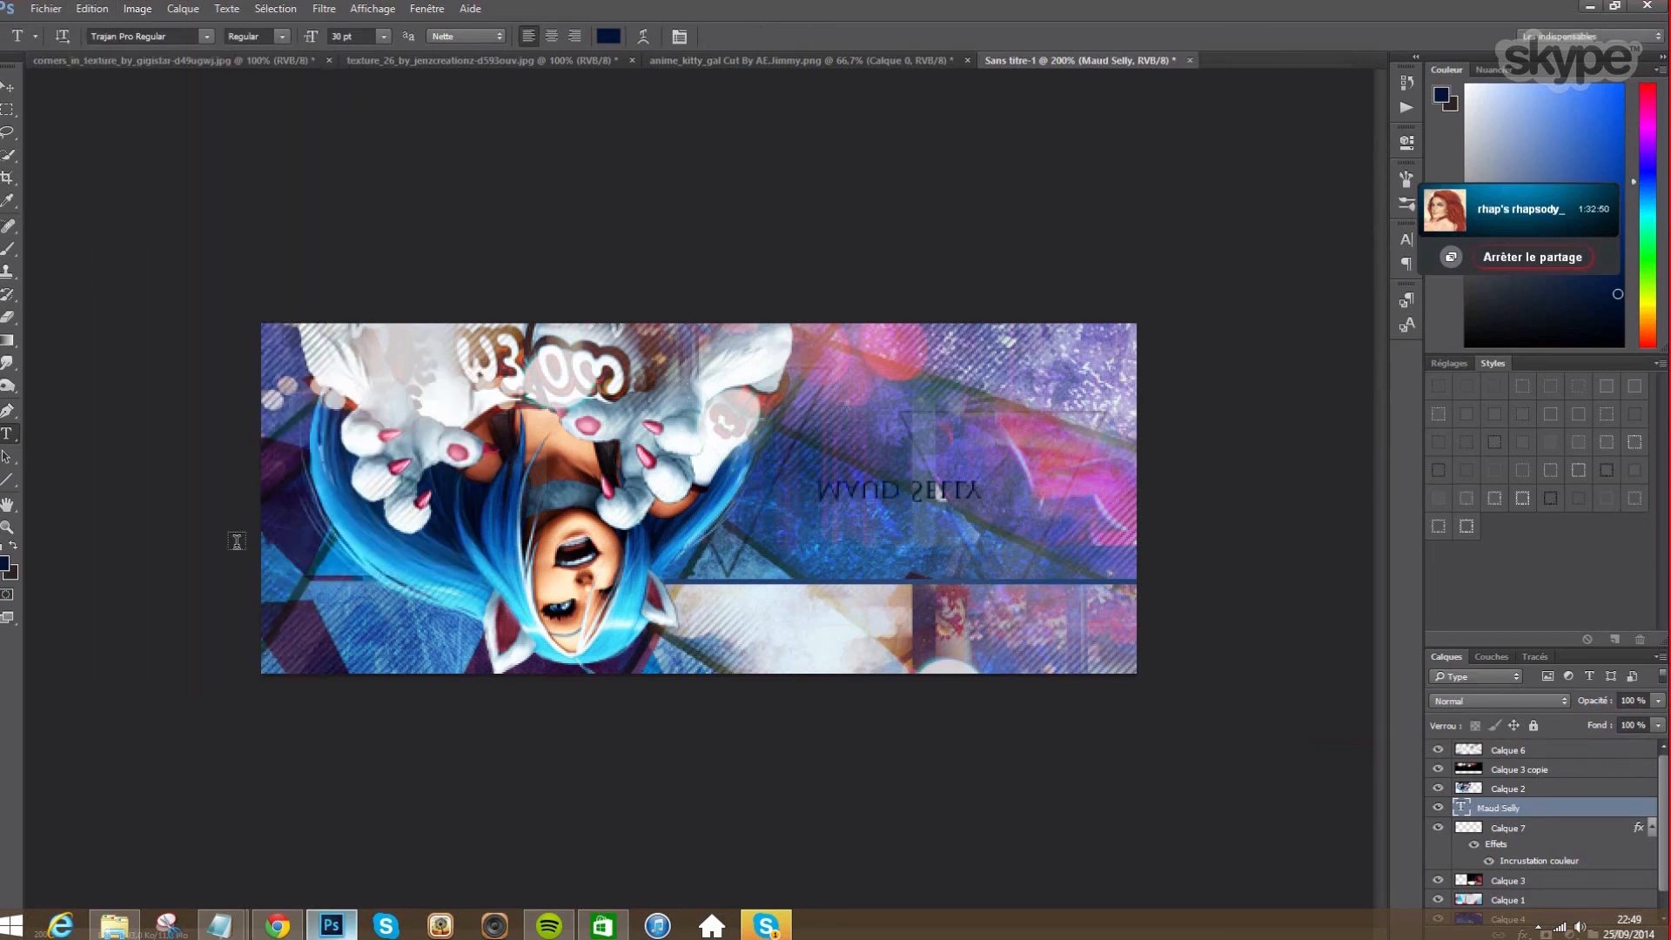
left_click(90, 15)
mouse_move(195, 367)
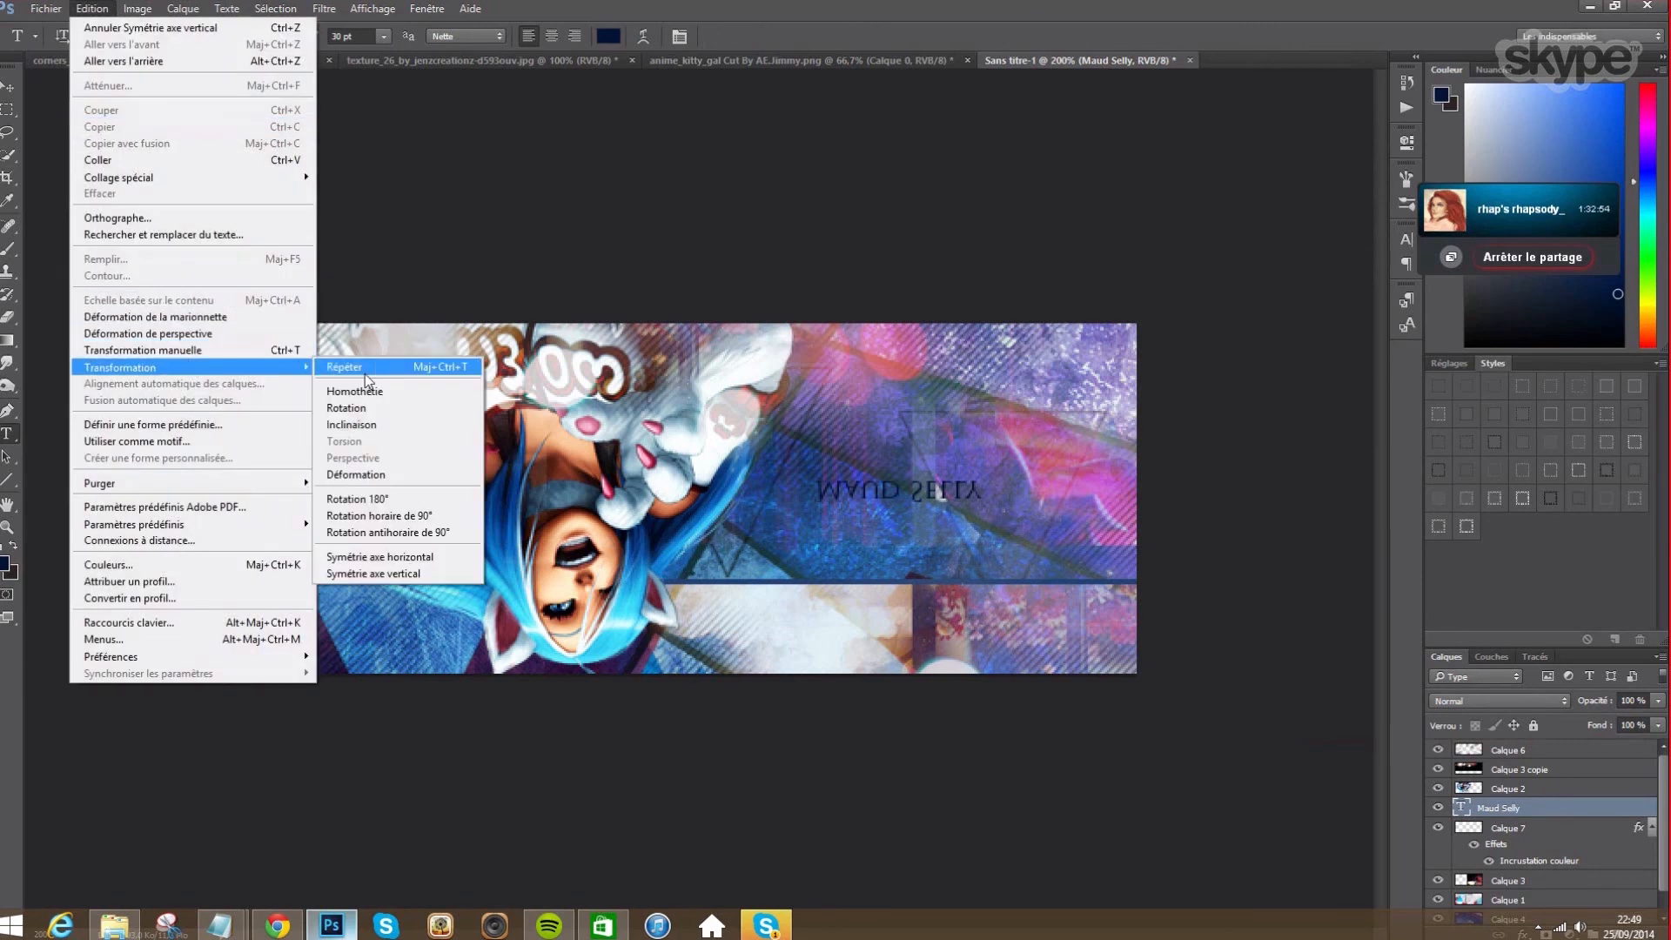
left_click(380, 556)
- Move the flipped title down and right against the navy divider
left_click(10, 88)
left_click_drag(925, 494, 1015, 554)
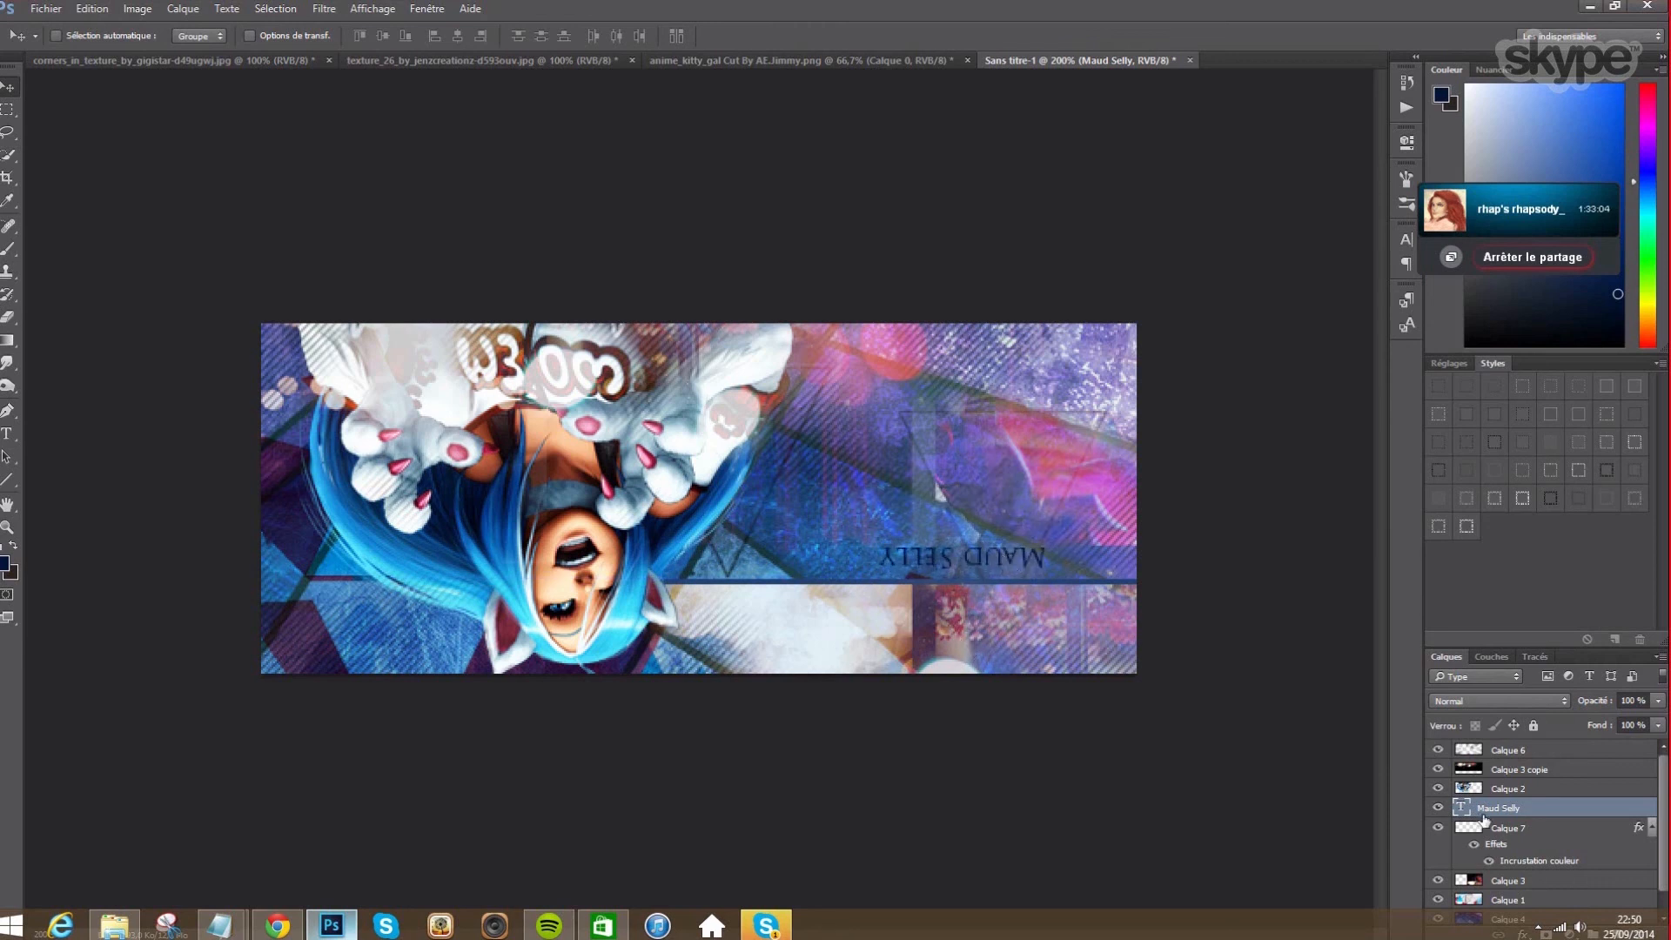
left_click(1496, 834)
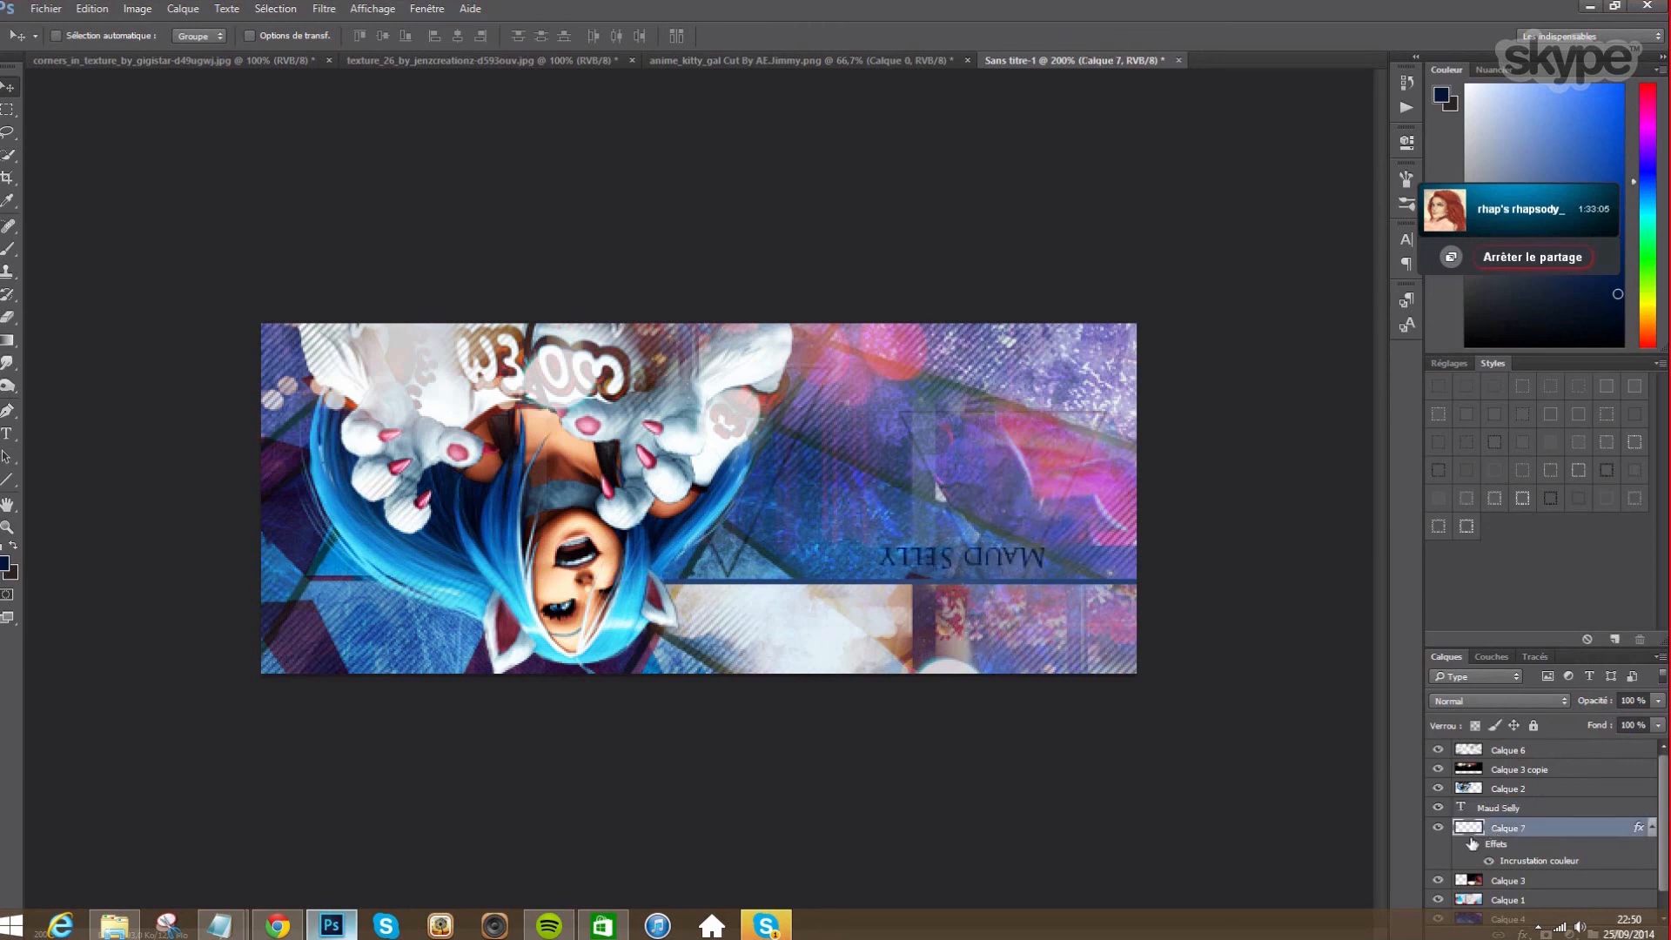
- Duplicate Calque 7 as Calque 7 copie and nudge the copy up four steps above the title
left_click(176, 12)
left_click(209, 63)
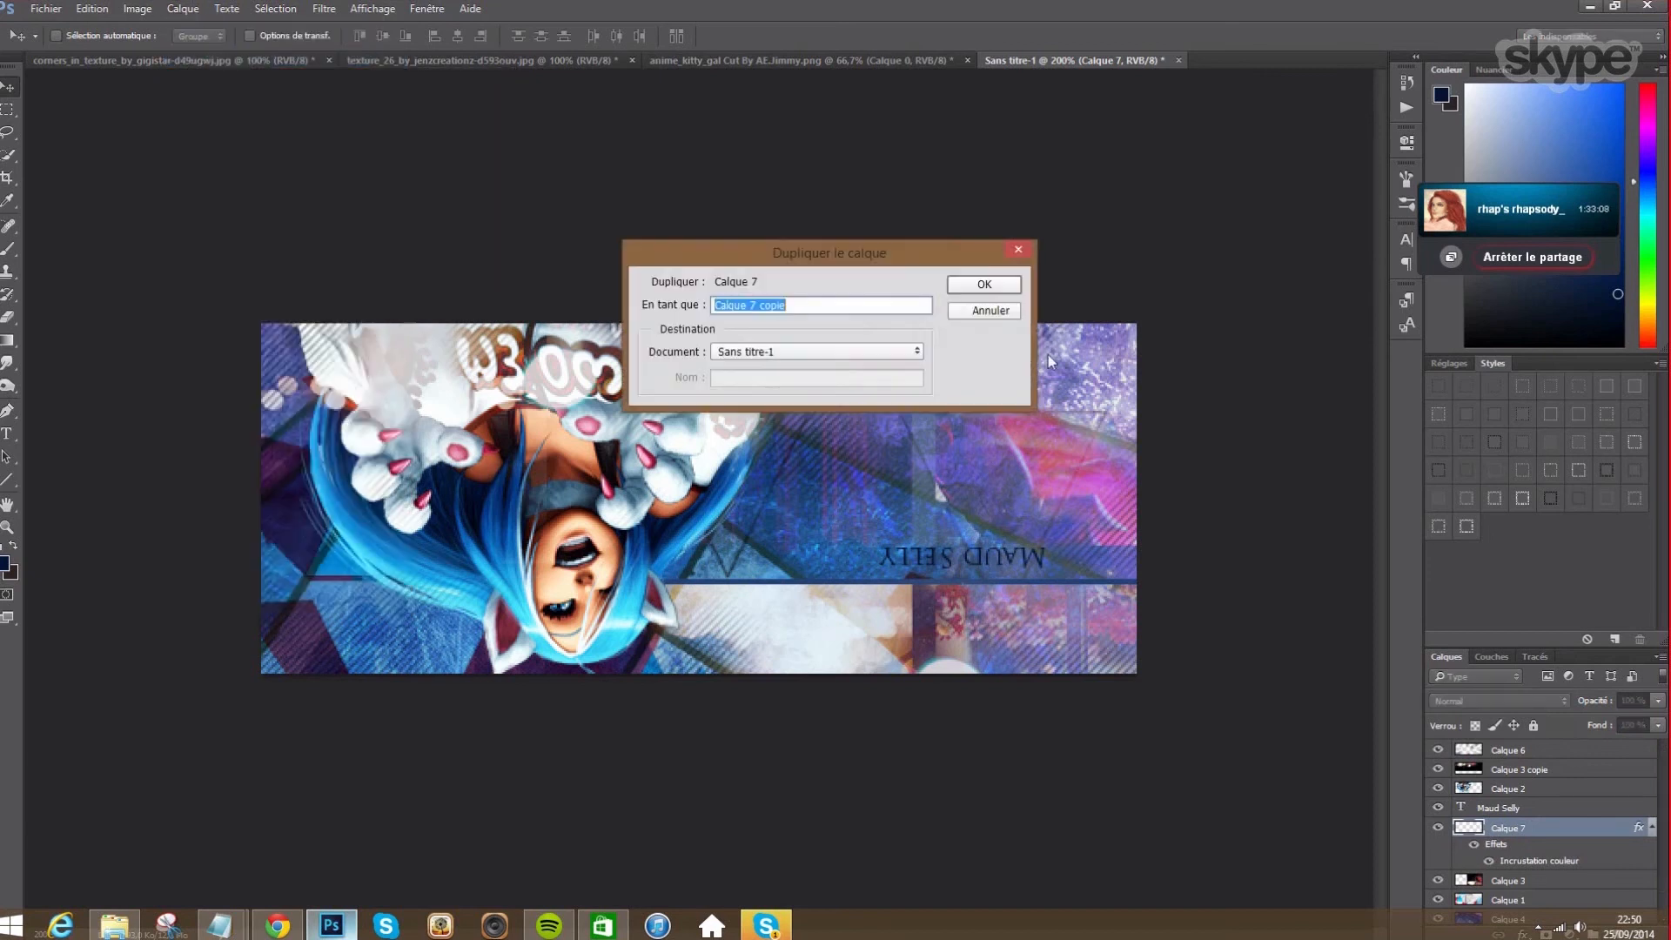
left_click(983, 284)
key("Up")
key("Up")
key("Up")
key("Up")
key("Up")
key("Up")
key("Up")
key("Up")
key("Up")
key("Up")
key("Up")
key("Up")
key("Up")
key("Up")
key("Up")
key("Up")
key("Up")
key("Up")
key("Up")
key("Up")
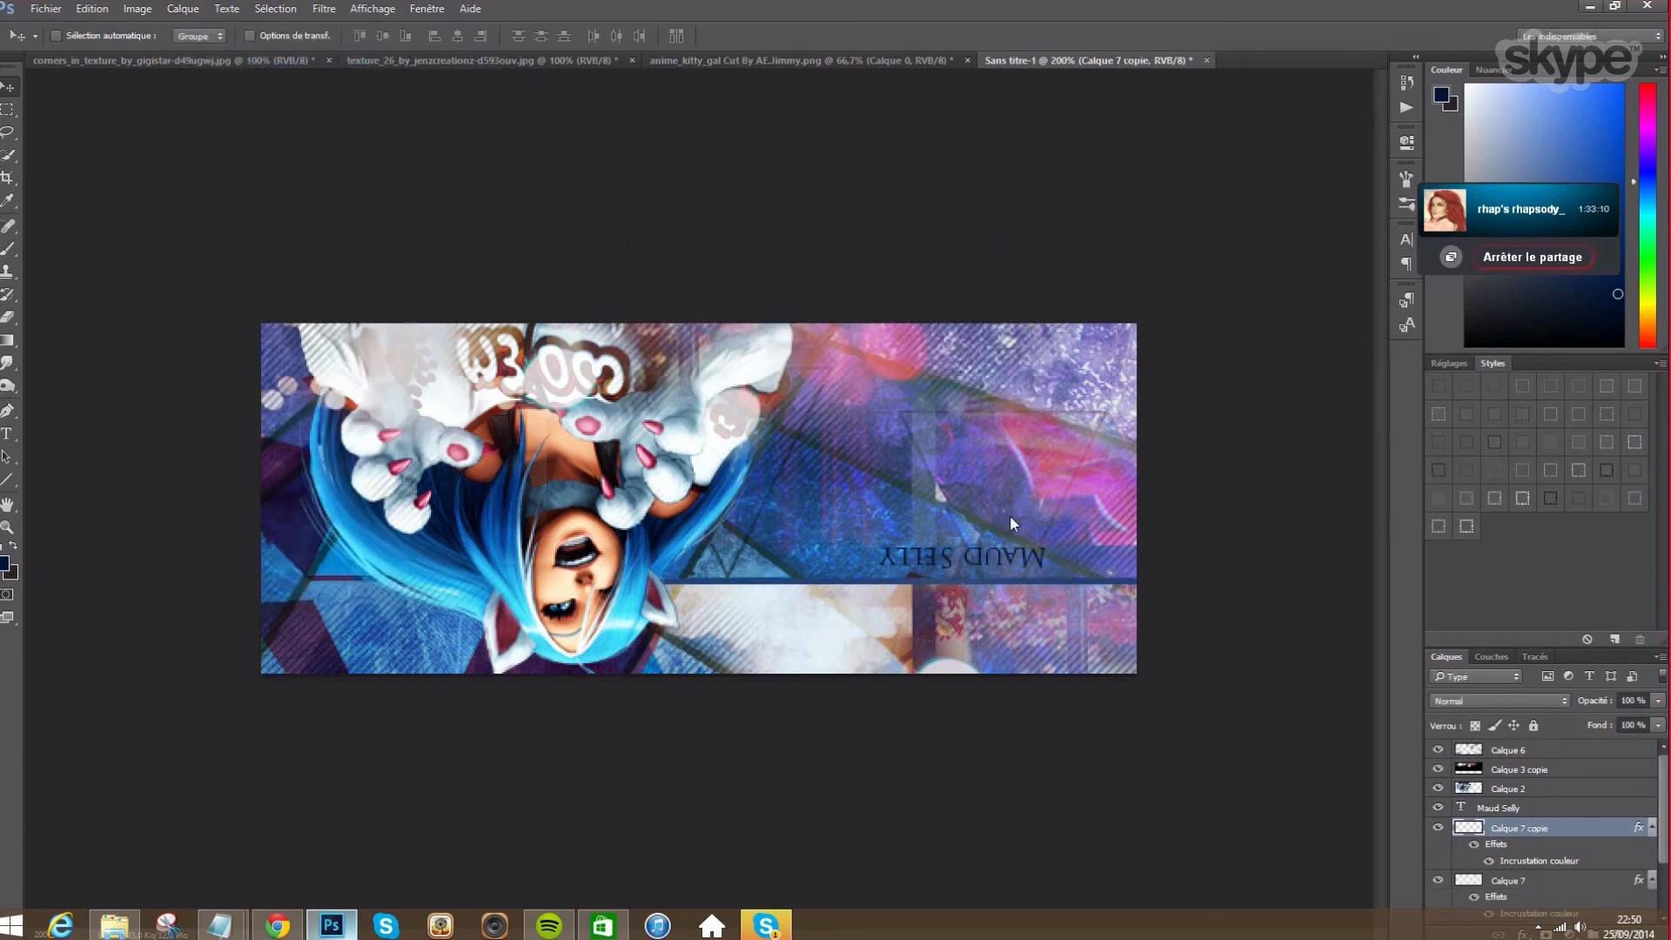
key("Up")
key("Up")
key("Up")
key("Up")
key("Up")
key("Up")
key("Up")
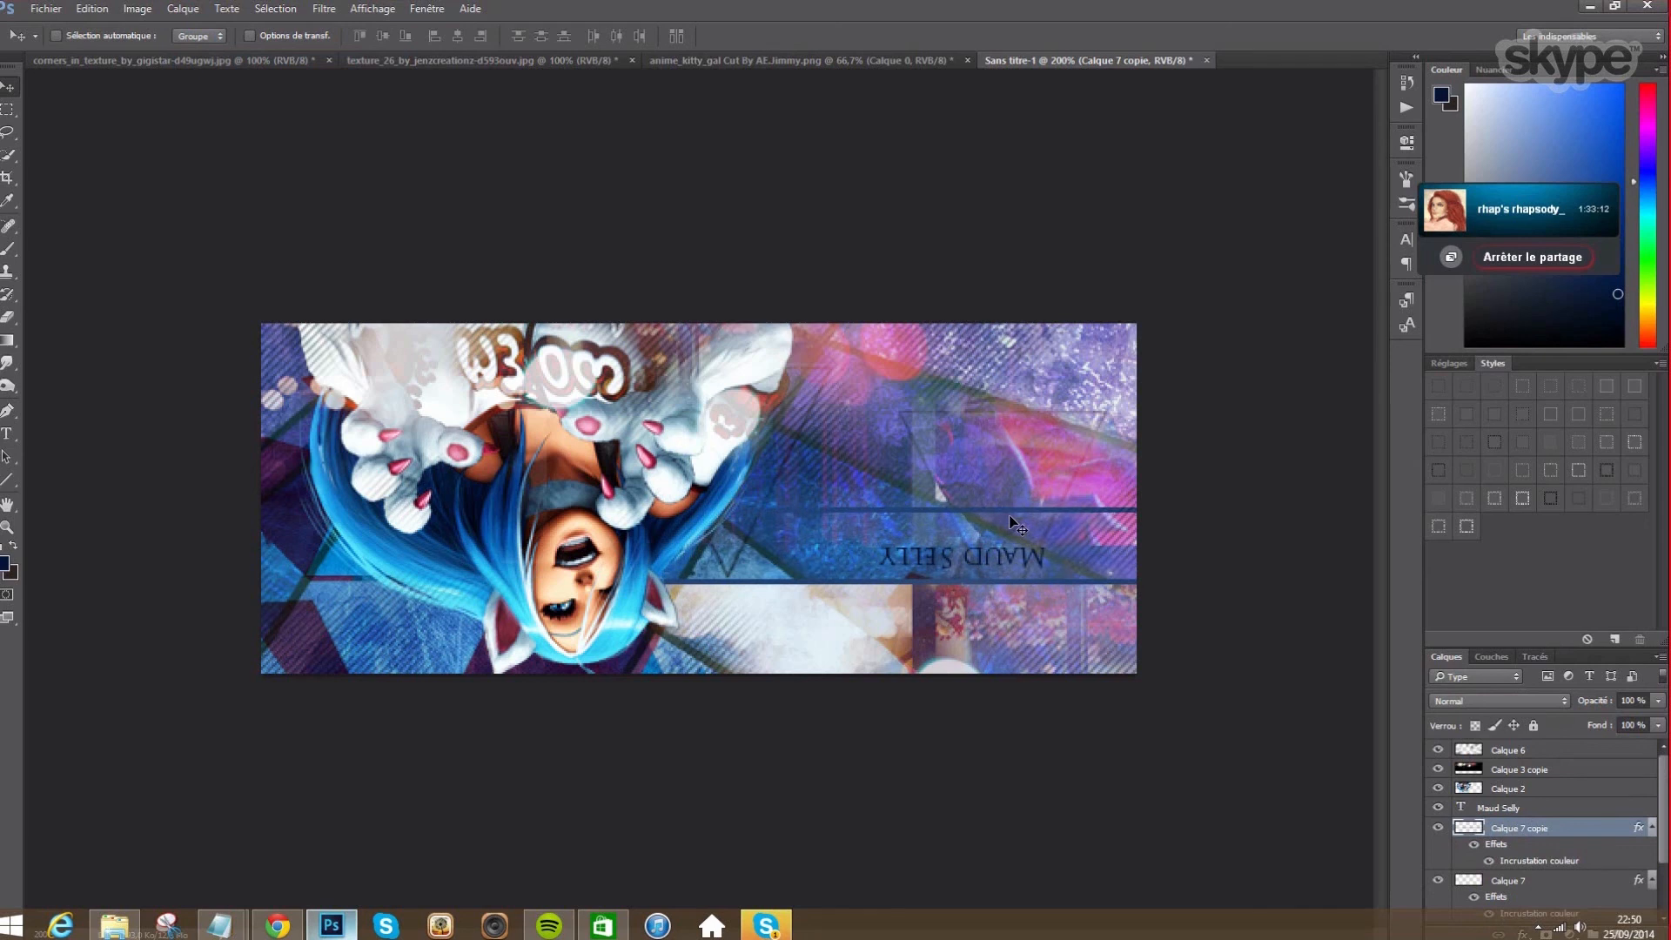
key("Up")
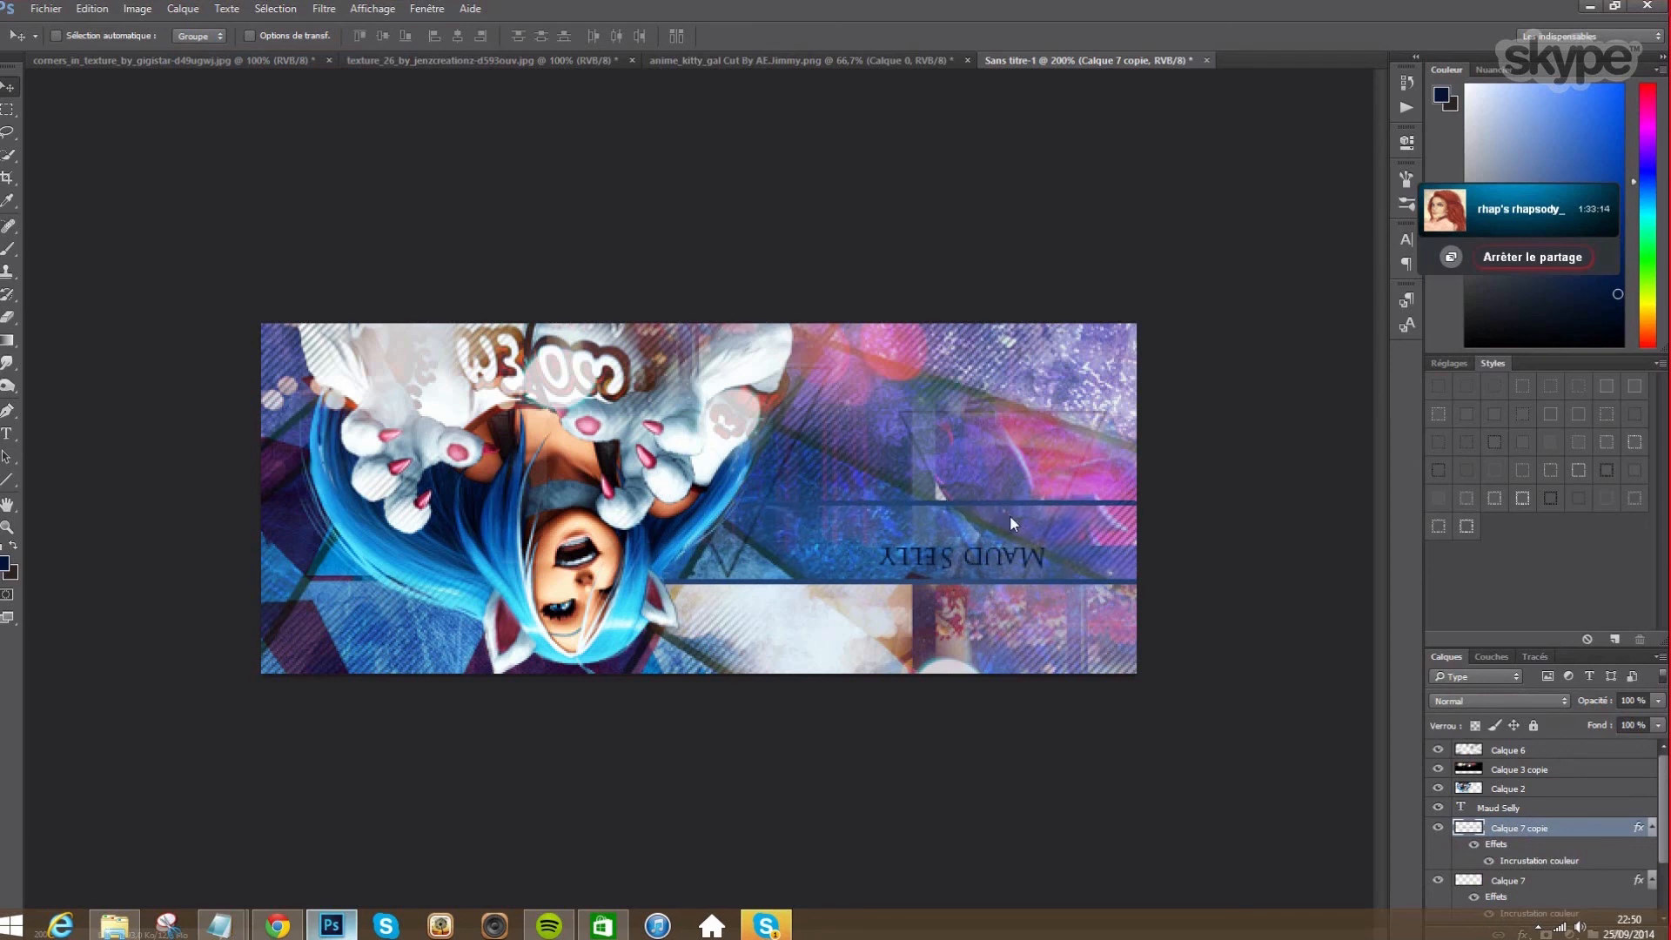
key("Up")
key("Up")
key("Up")
key("Up")
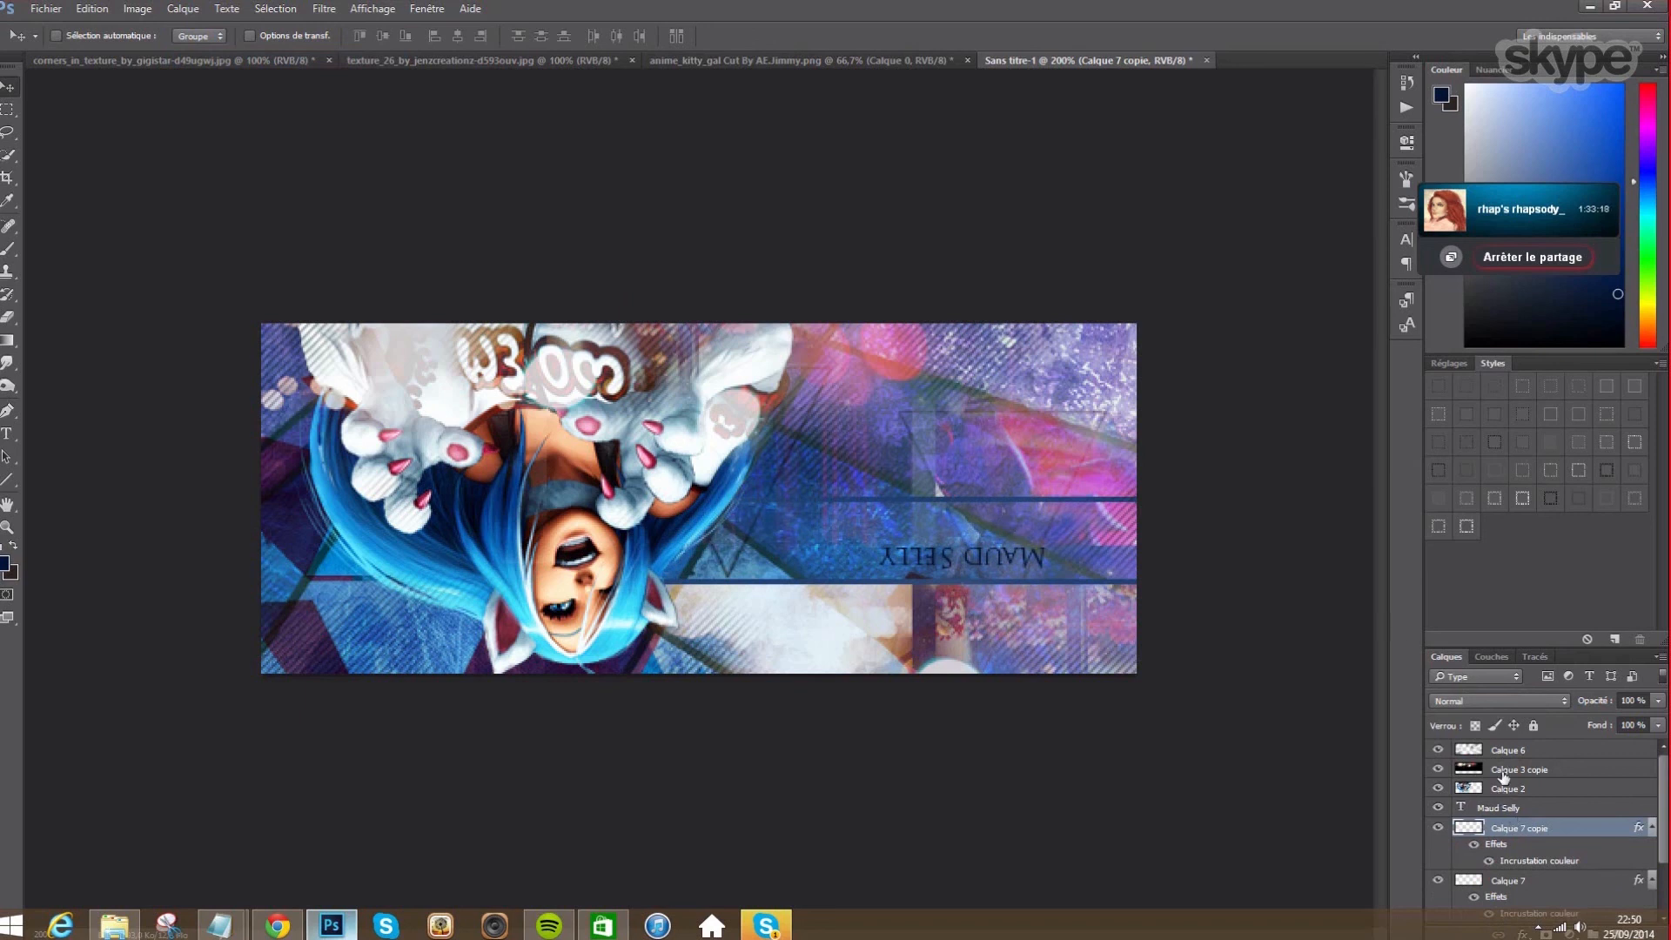
left_click(1501, 769)
scroll(1511, 836, "down", 2)
- Duplicate the texture layer Calque 3
left_click(1512, 860)
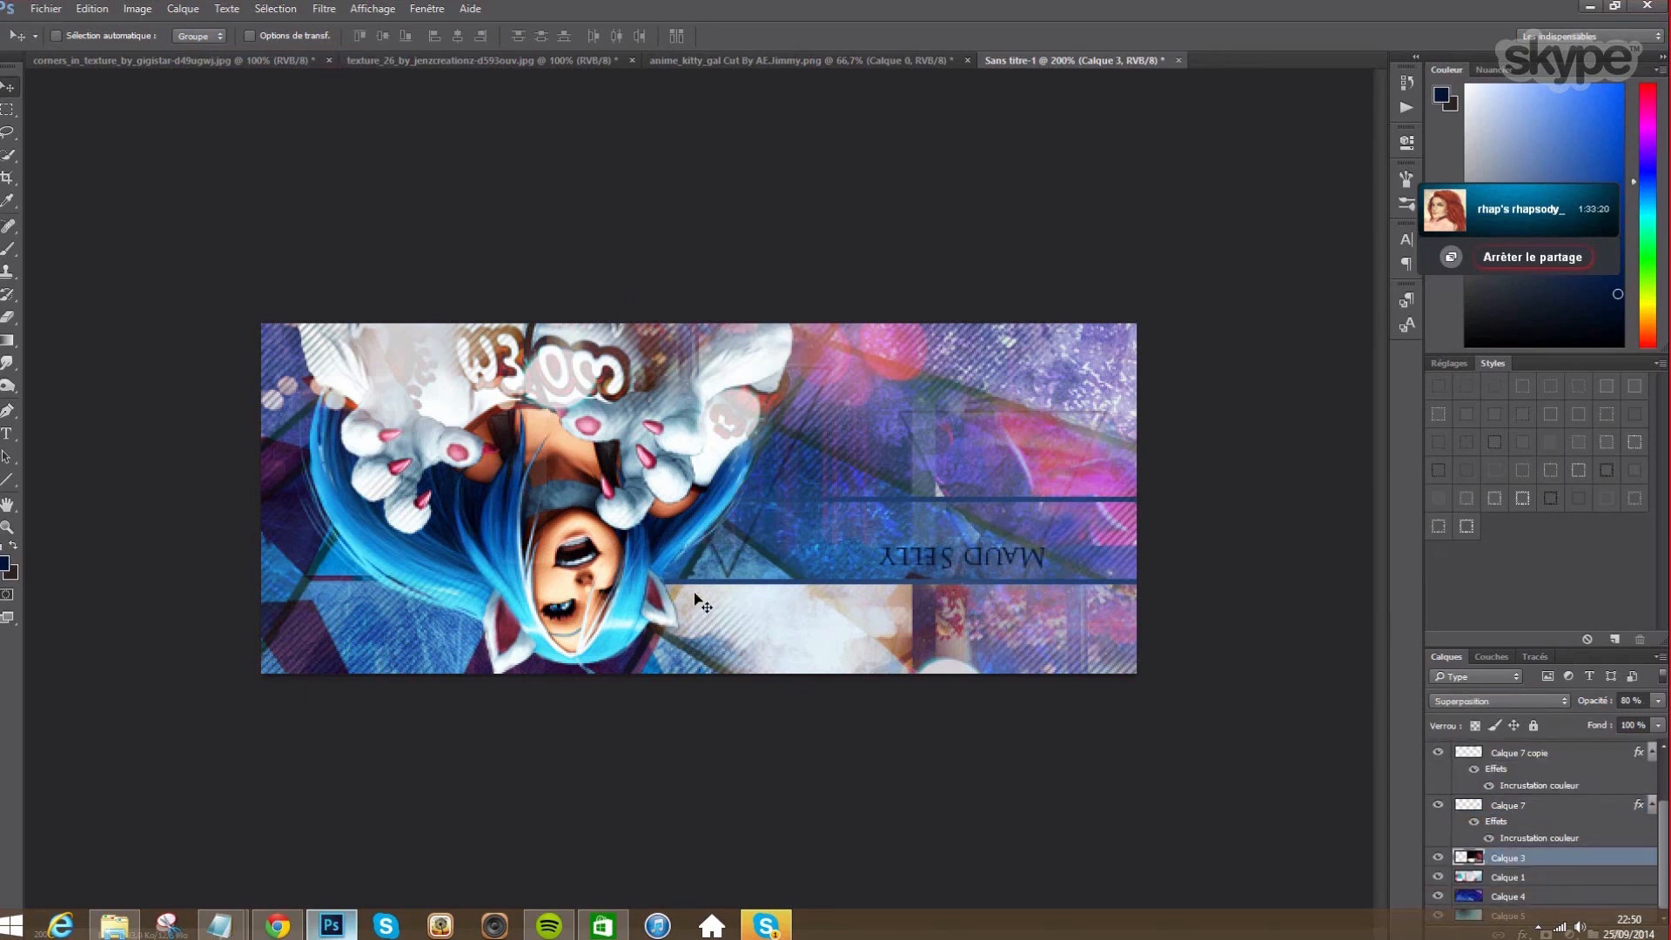
left_click(183, 9)
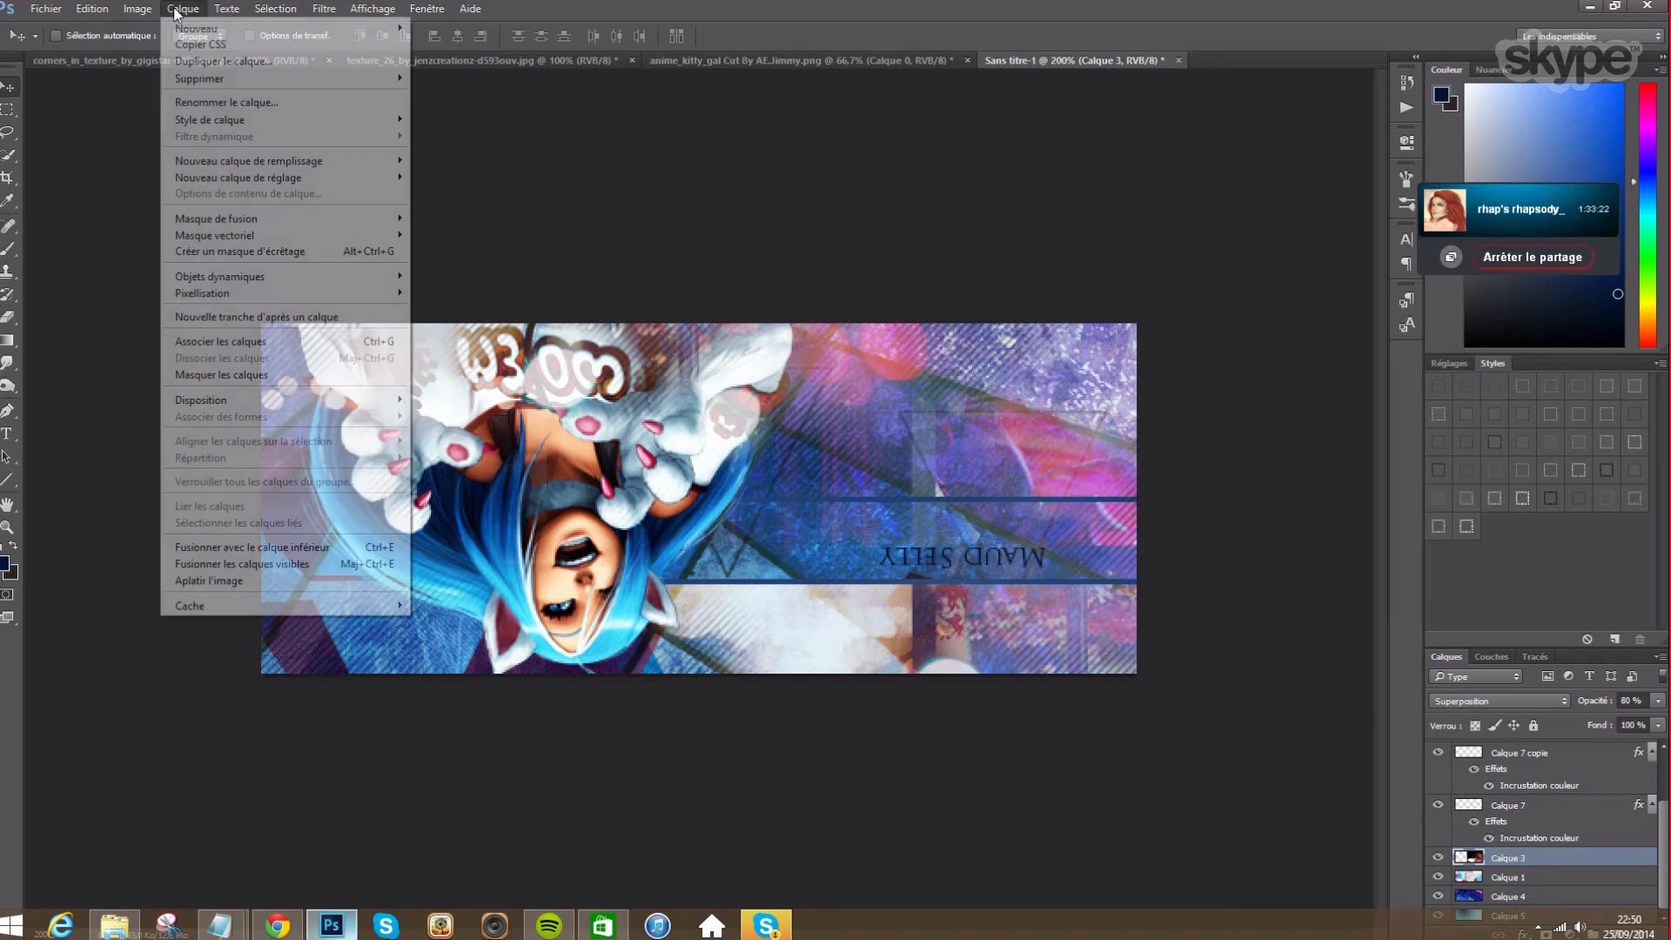
left_click(213, 61)
left_click(981, 285)
- Flip the Calque 3 copy vertically and shift it slightly down
left_click(92, 9)
mouse_move(208, 371)
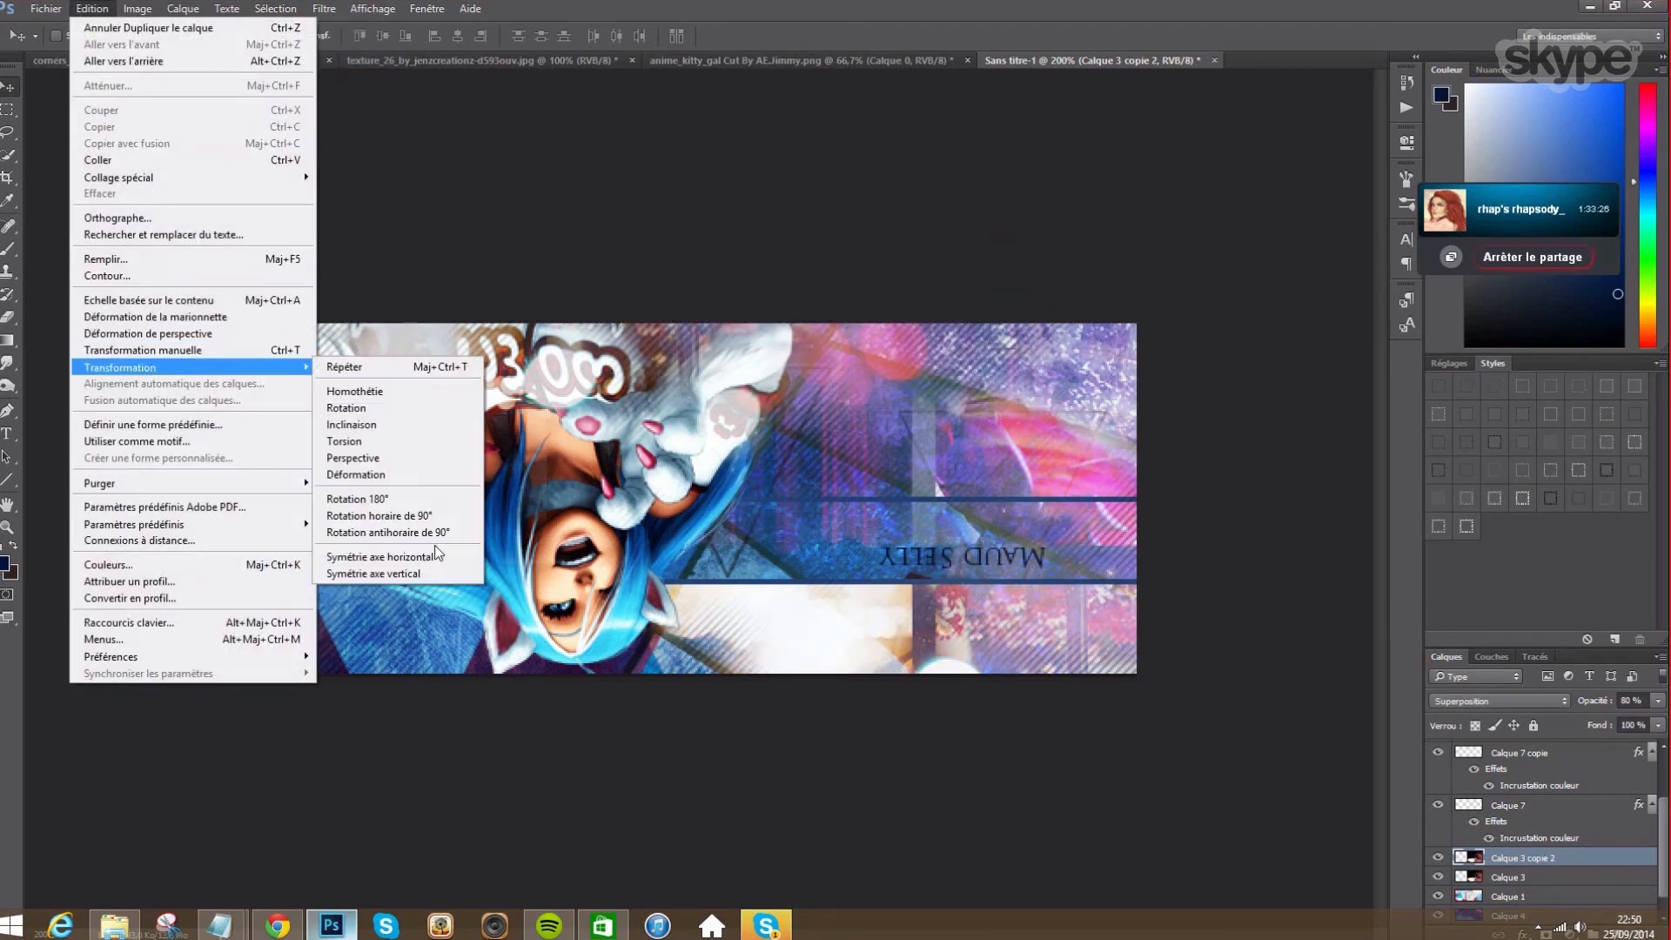
left_click(426, 571)
left_click_drag(954, 453, 1009, 344)
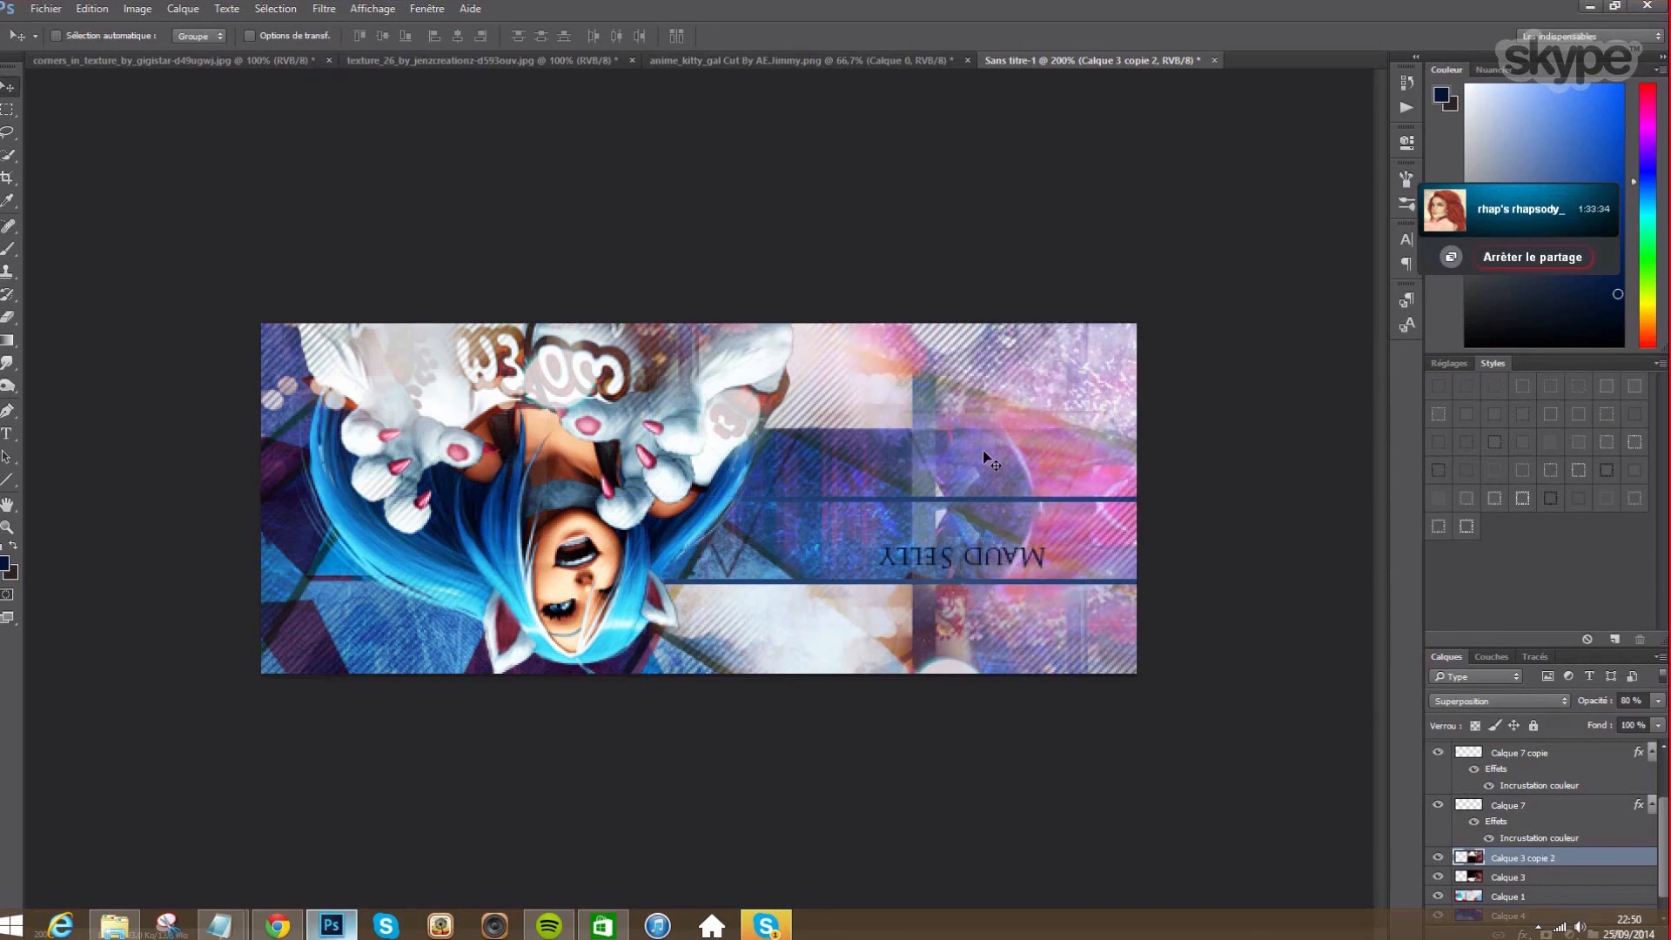
left_click(9, 317)
- Erase the texture copy right of the character and around the title with a soft 35 px eraser
right_click(860, 529)
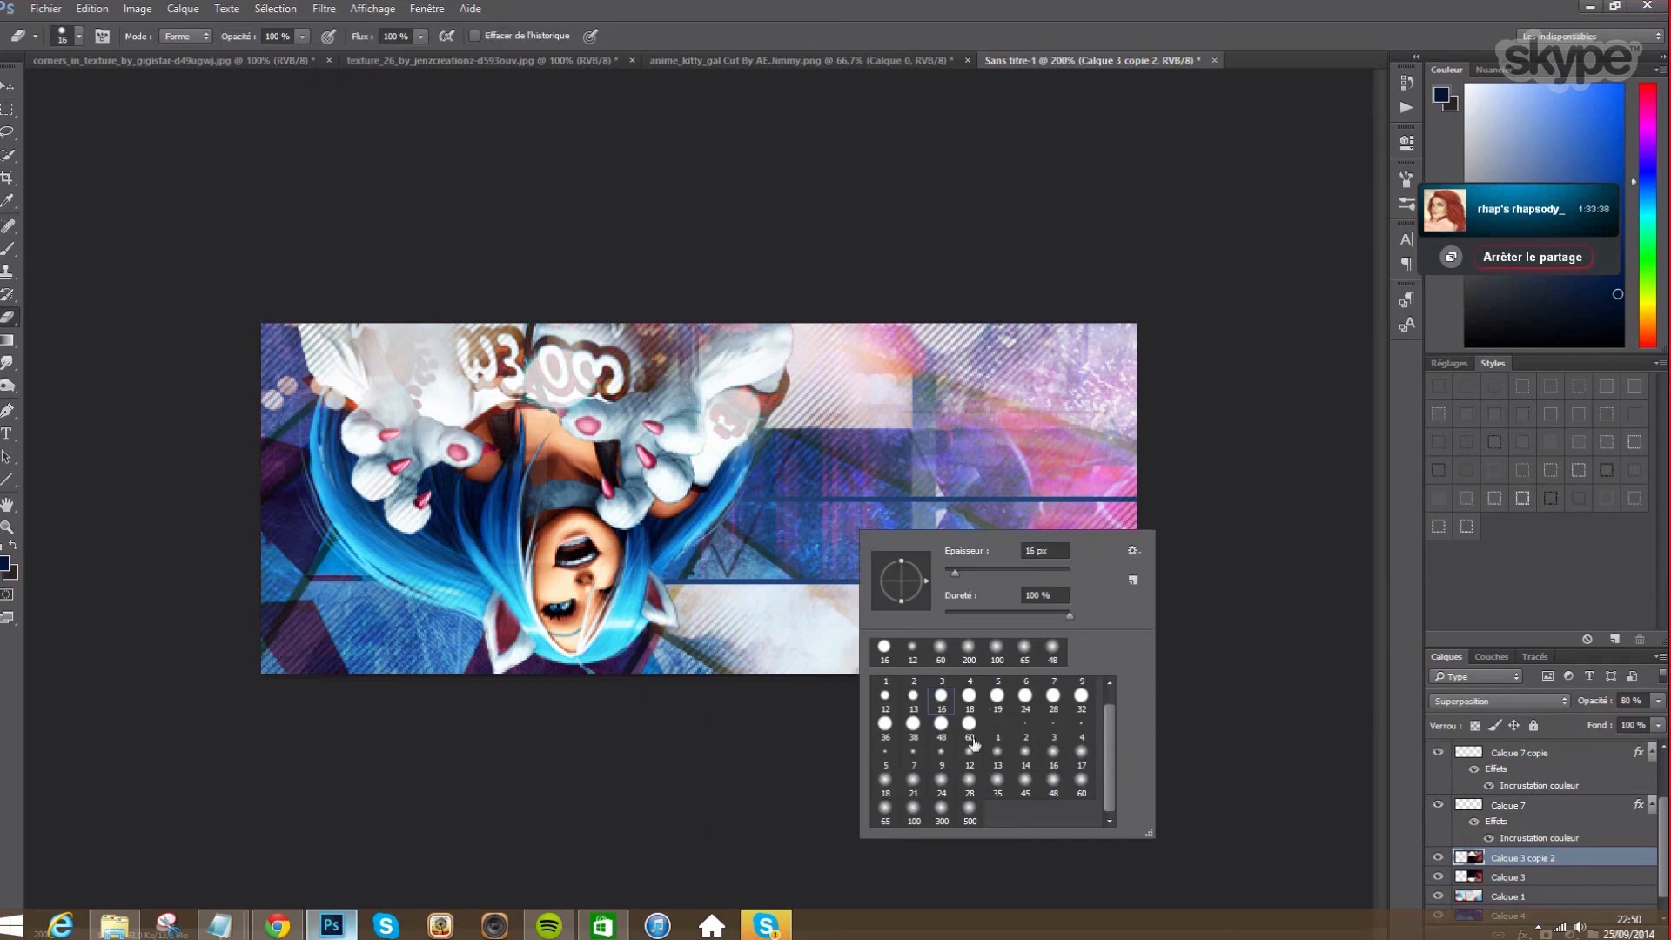
left_click(995, 792)
mouse_move(856, 539)
left_mouse_down()
mouse_move(948, 536)
mouse_move(953, 509)
mouse_move(1174, 497)
mouse_move(896, 478)
mouse_move(885, 456)
mouse_move(923, 446)
mouse_move(1204, 466)
left_mouse_up()
mouse_move(1293, 520)
left_mouse_down()
mouse_move(983, 568)
mouse_move(1027, 644)
mouse_move(829, 684)
left_mouse_up()
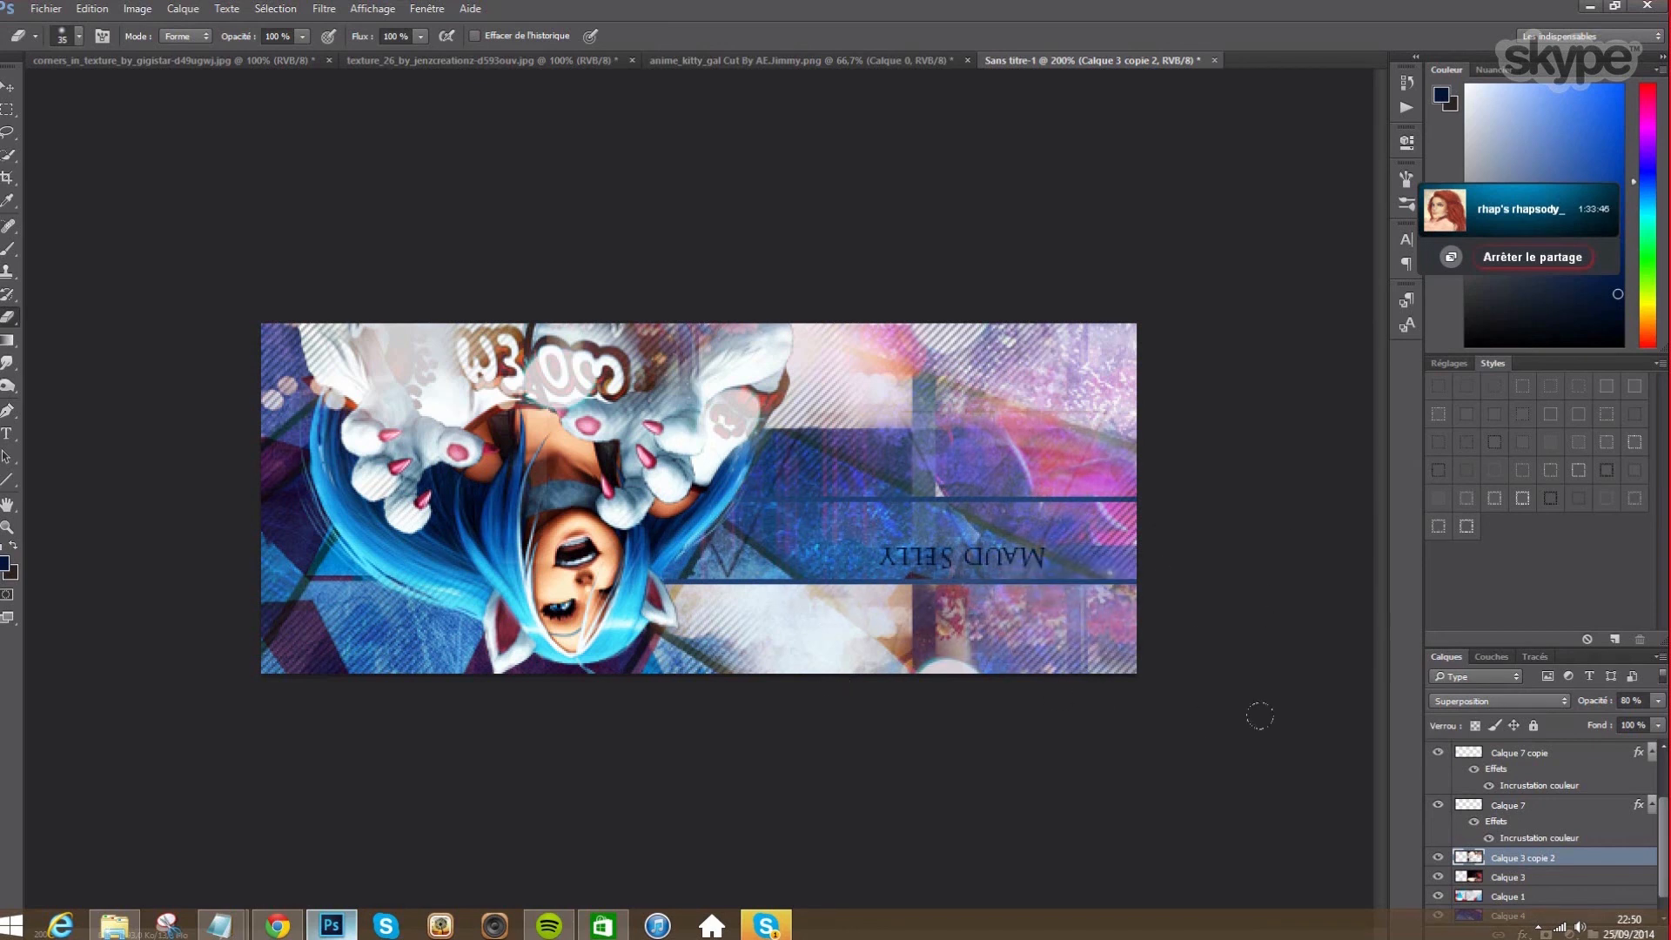
left_click(1515, 756)
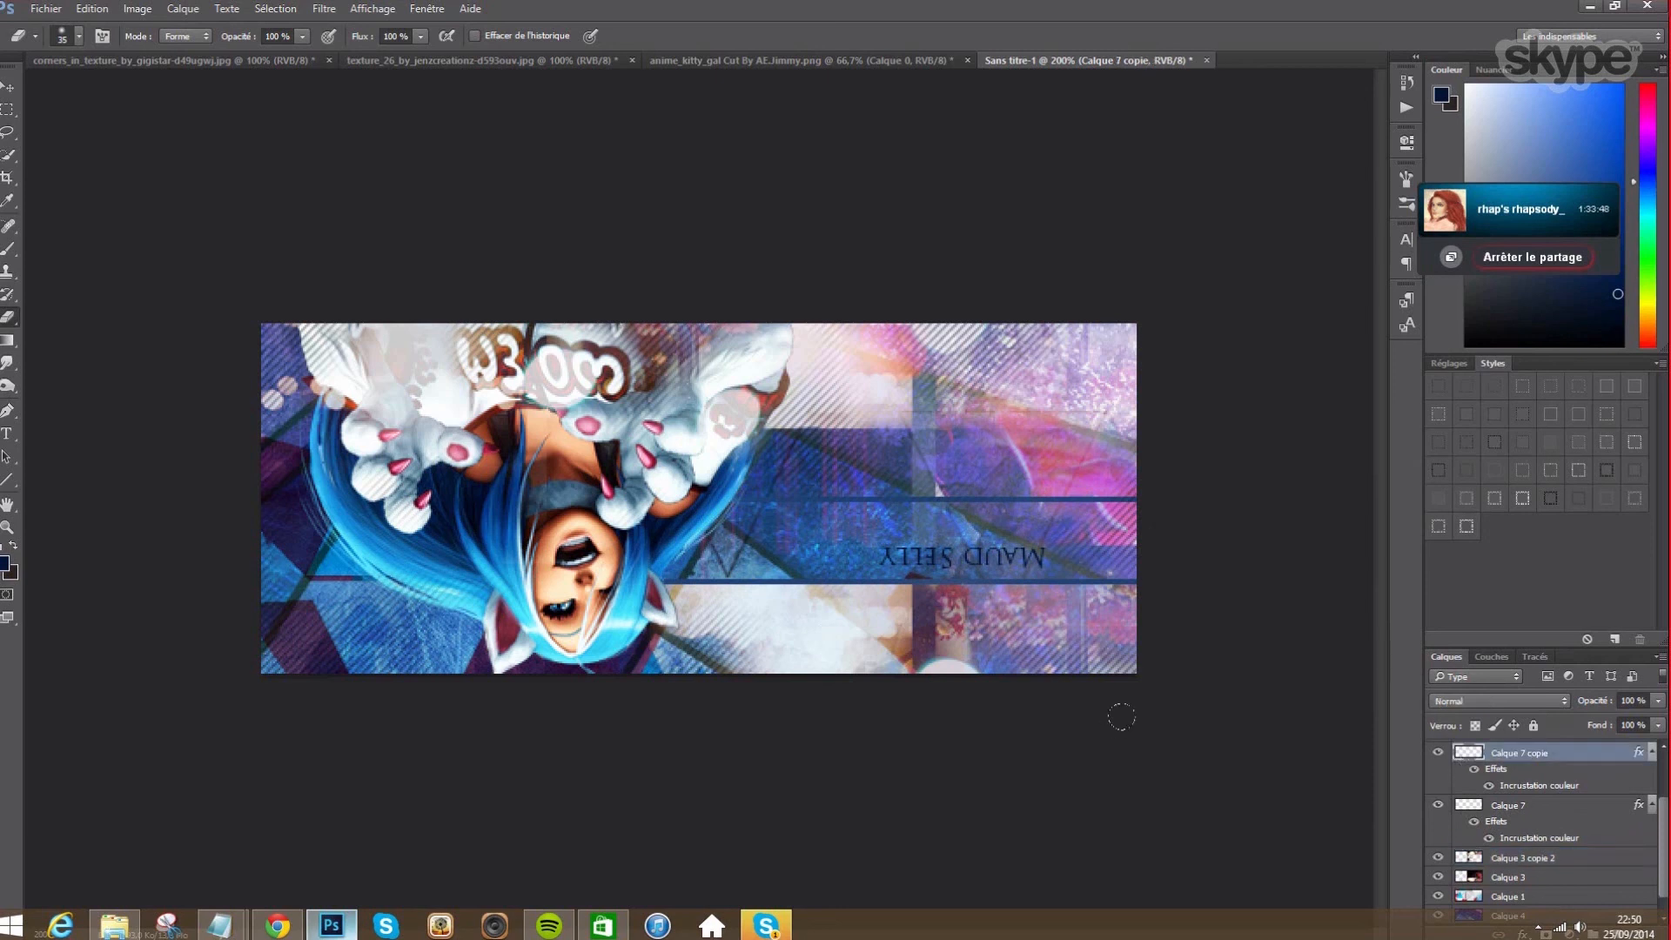
- Nudge the upper dark line, Calque 7 copie, a few pixels higher
left_click(4, 90)
key("Up")
key("Up")
key("Up")
key("Up")
key("Up")
key("Up")
key("Up")
key("Up")
key("Up")
key("Up")
key("Up")
key("Up")
key("Up")
key("Up")
key("Up")
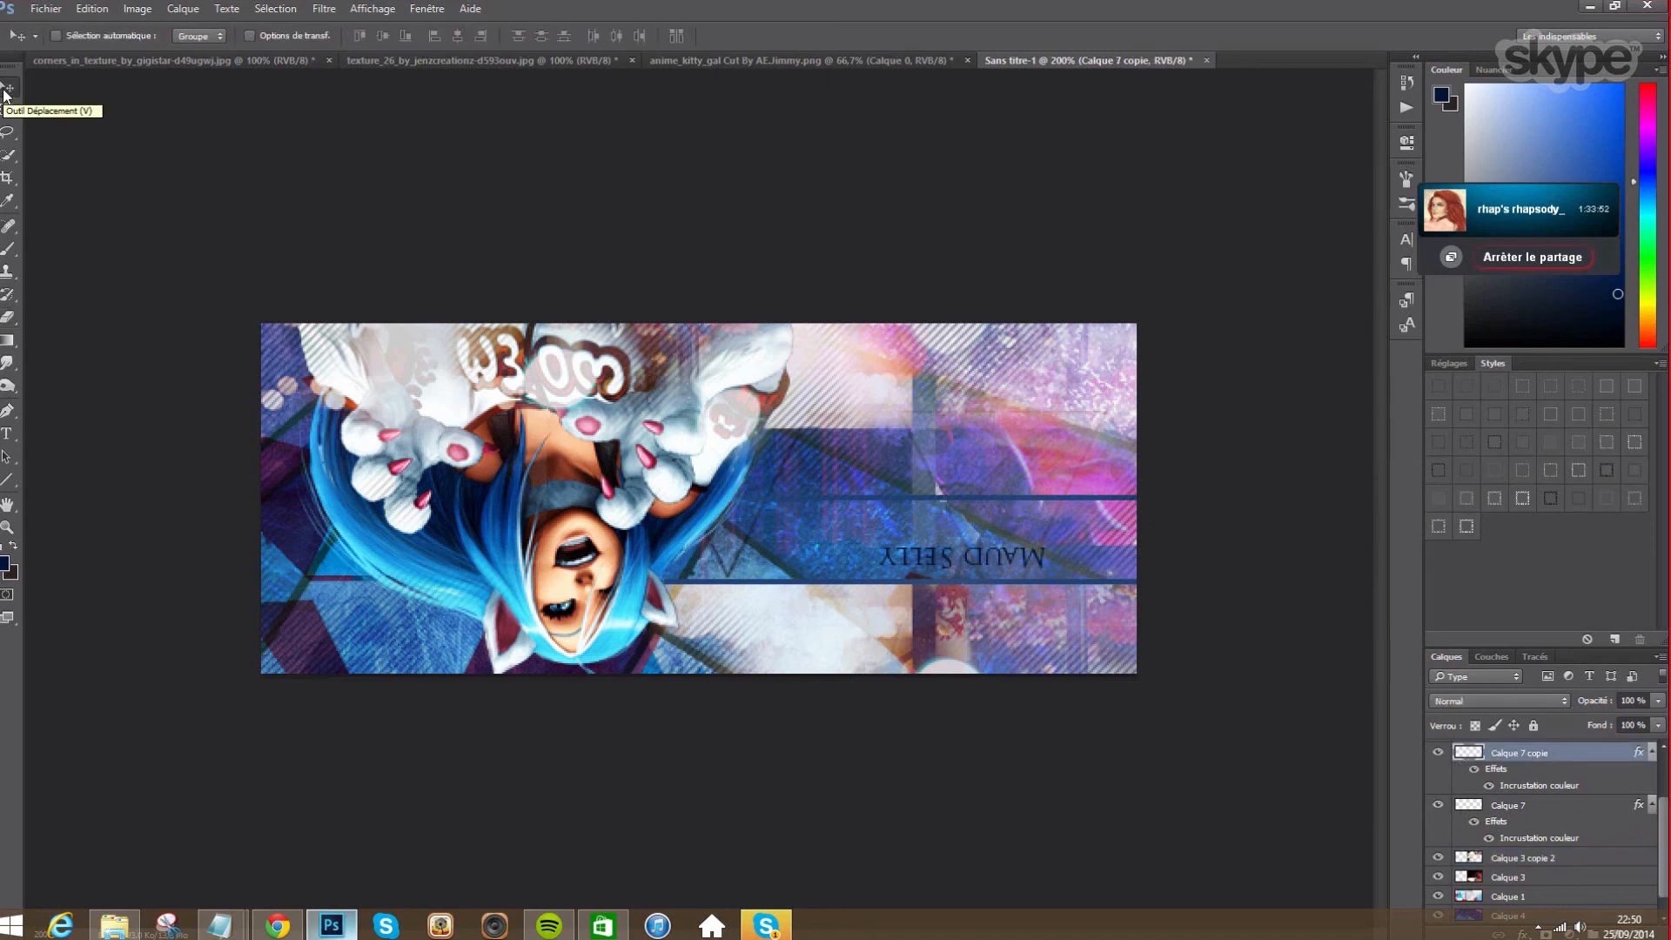
key("Up")
key("Up")
key("Up")
key("Up")
key("Up")
key("Up")
key("Up")
key("Up")
key("Up")
key("Up")
key("Up")
key("Up")
key("Up")
key("Up")
key("Up")
key("Up")
key("Up")
key("Up")
key("Up")
key("Up")
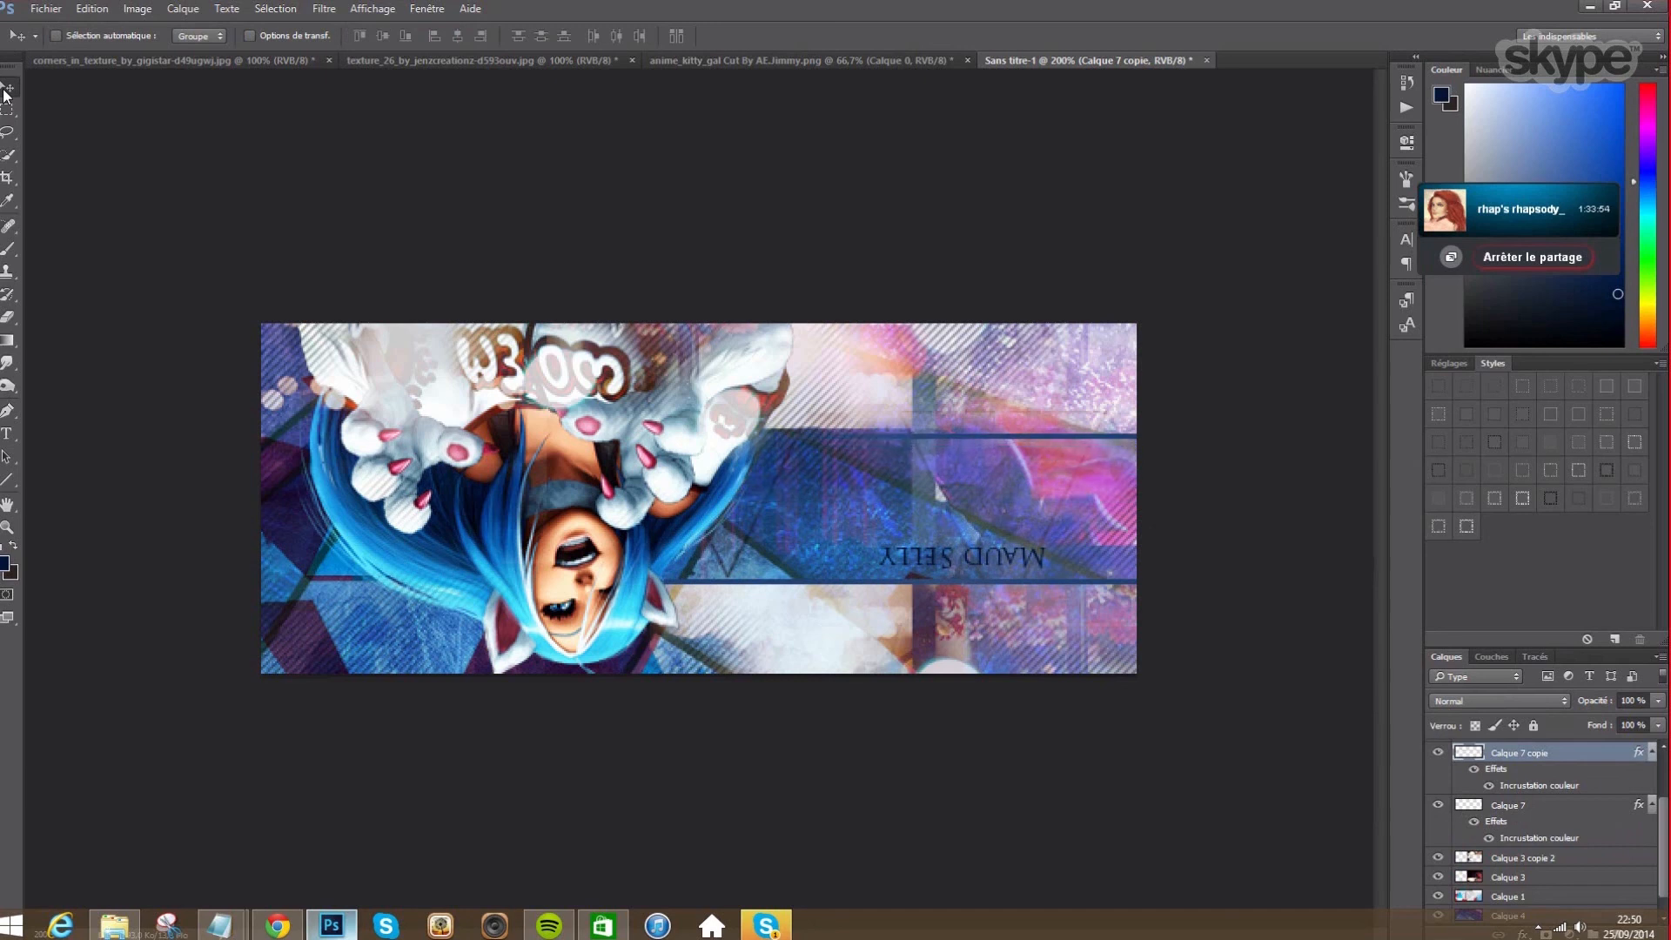
key("Up")
key("Up")
key("Down")
key("Up")
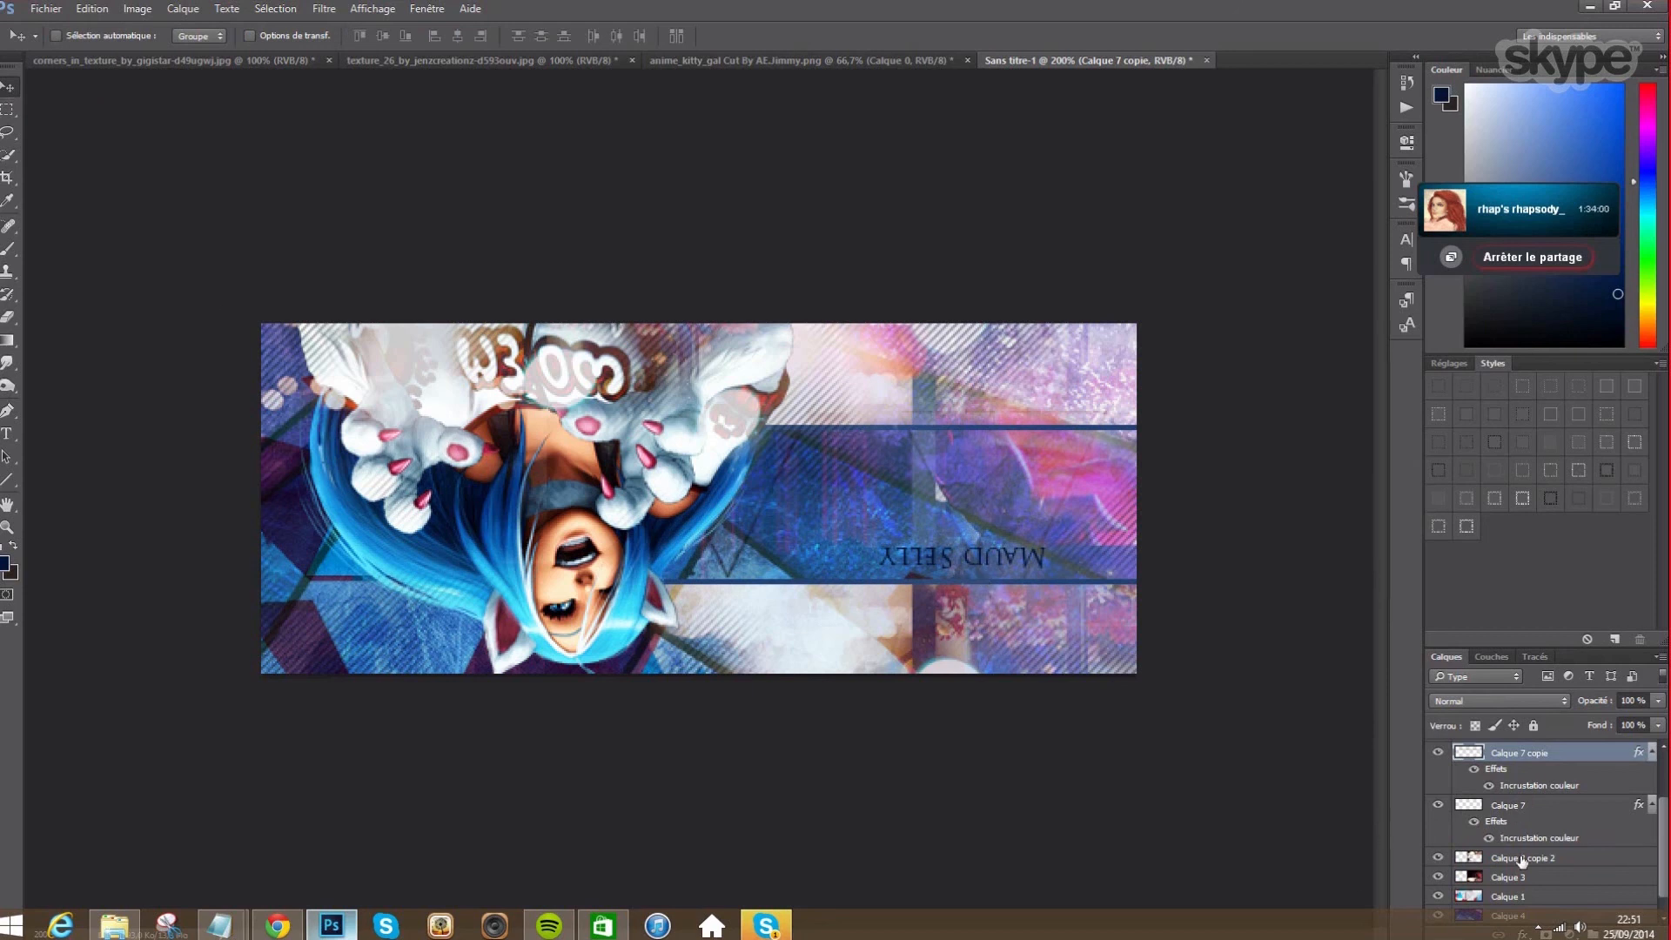
scroll(1519, 808, "up", 3)
left_click(1519, 809)
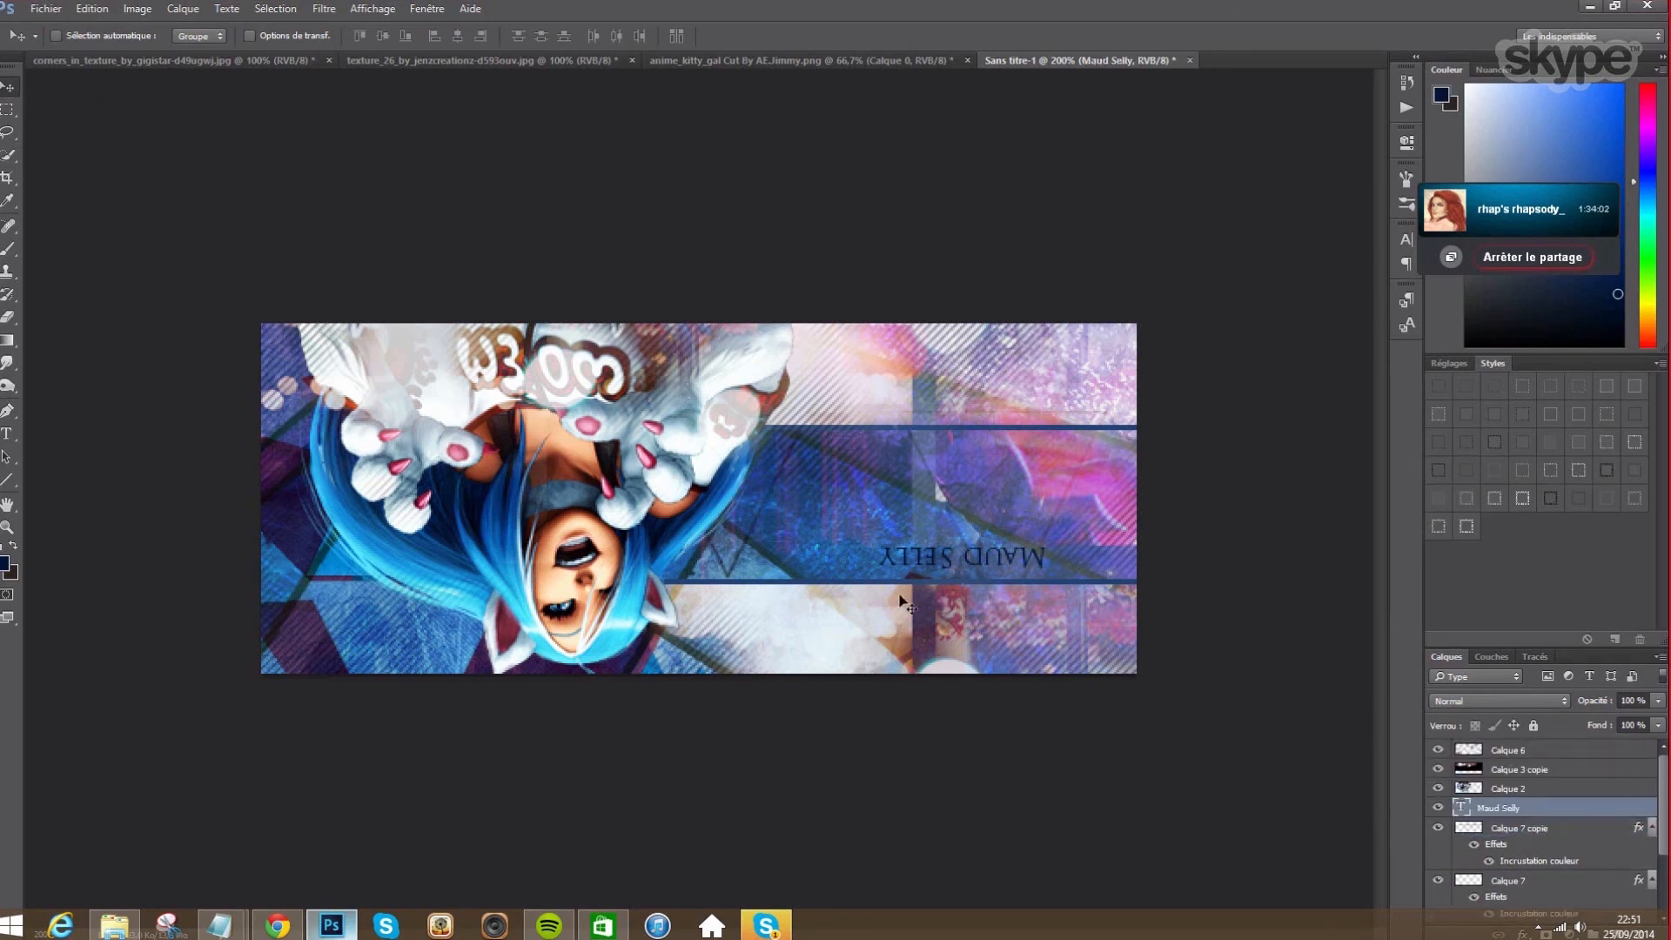
left_click_drag(1027, 530, 1060, 470)
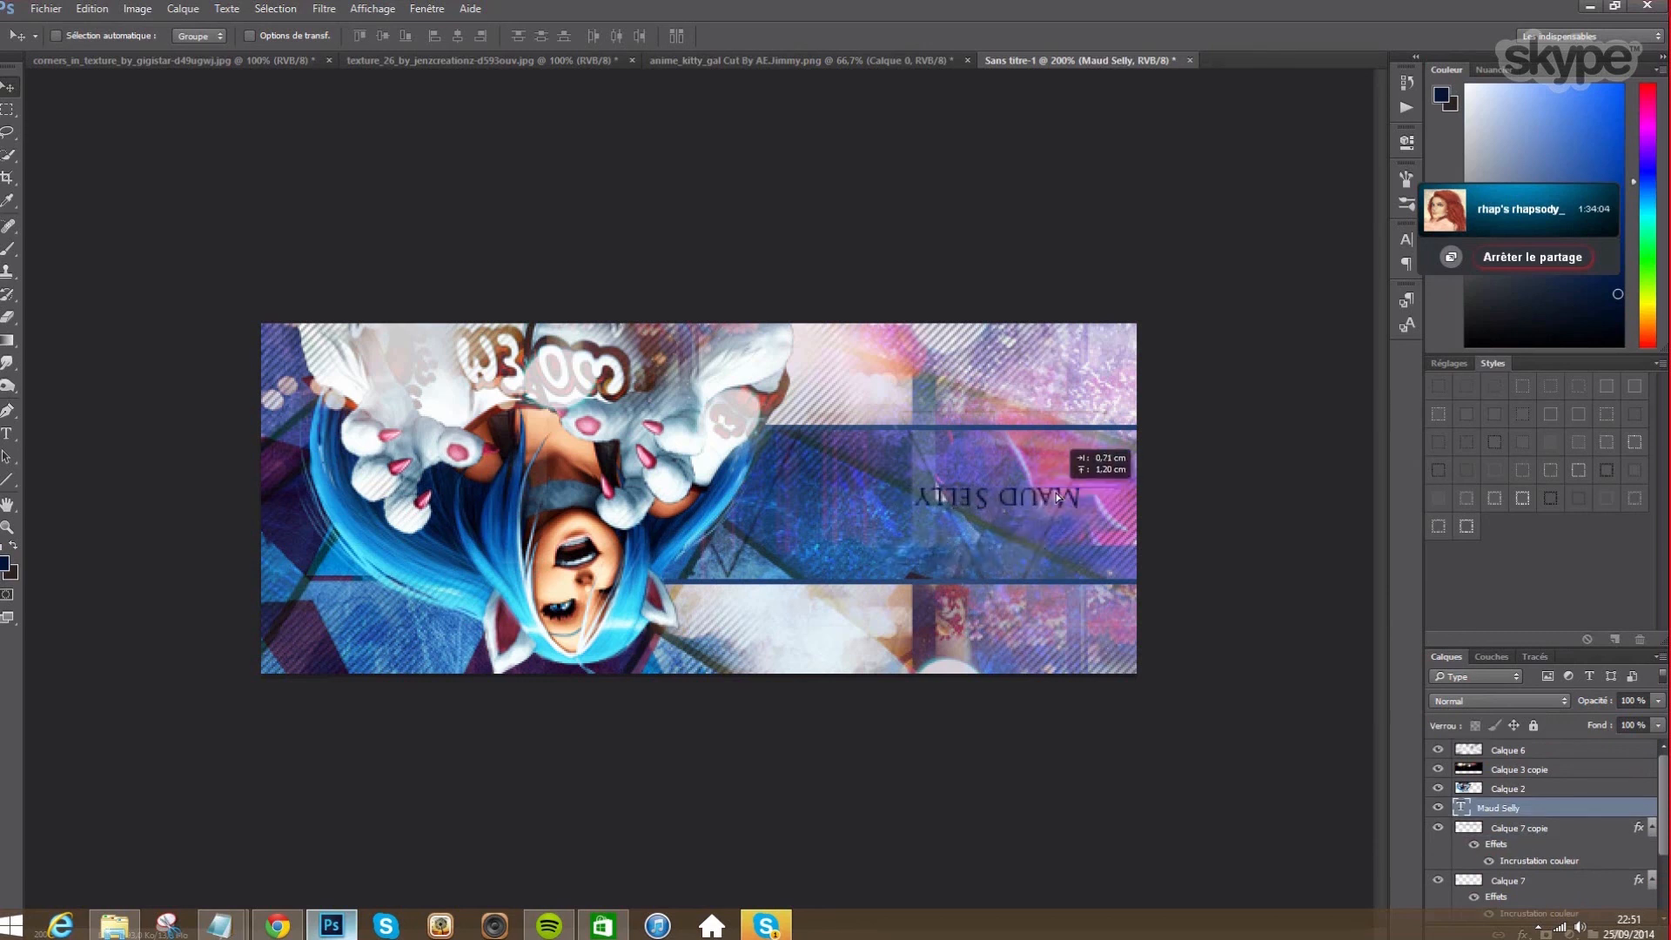
left_click(1518, 770)
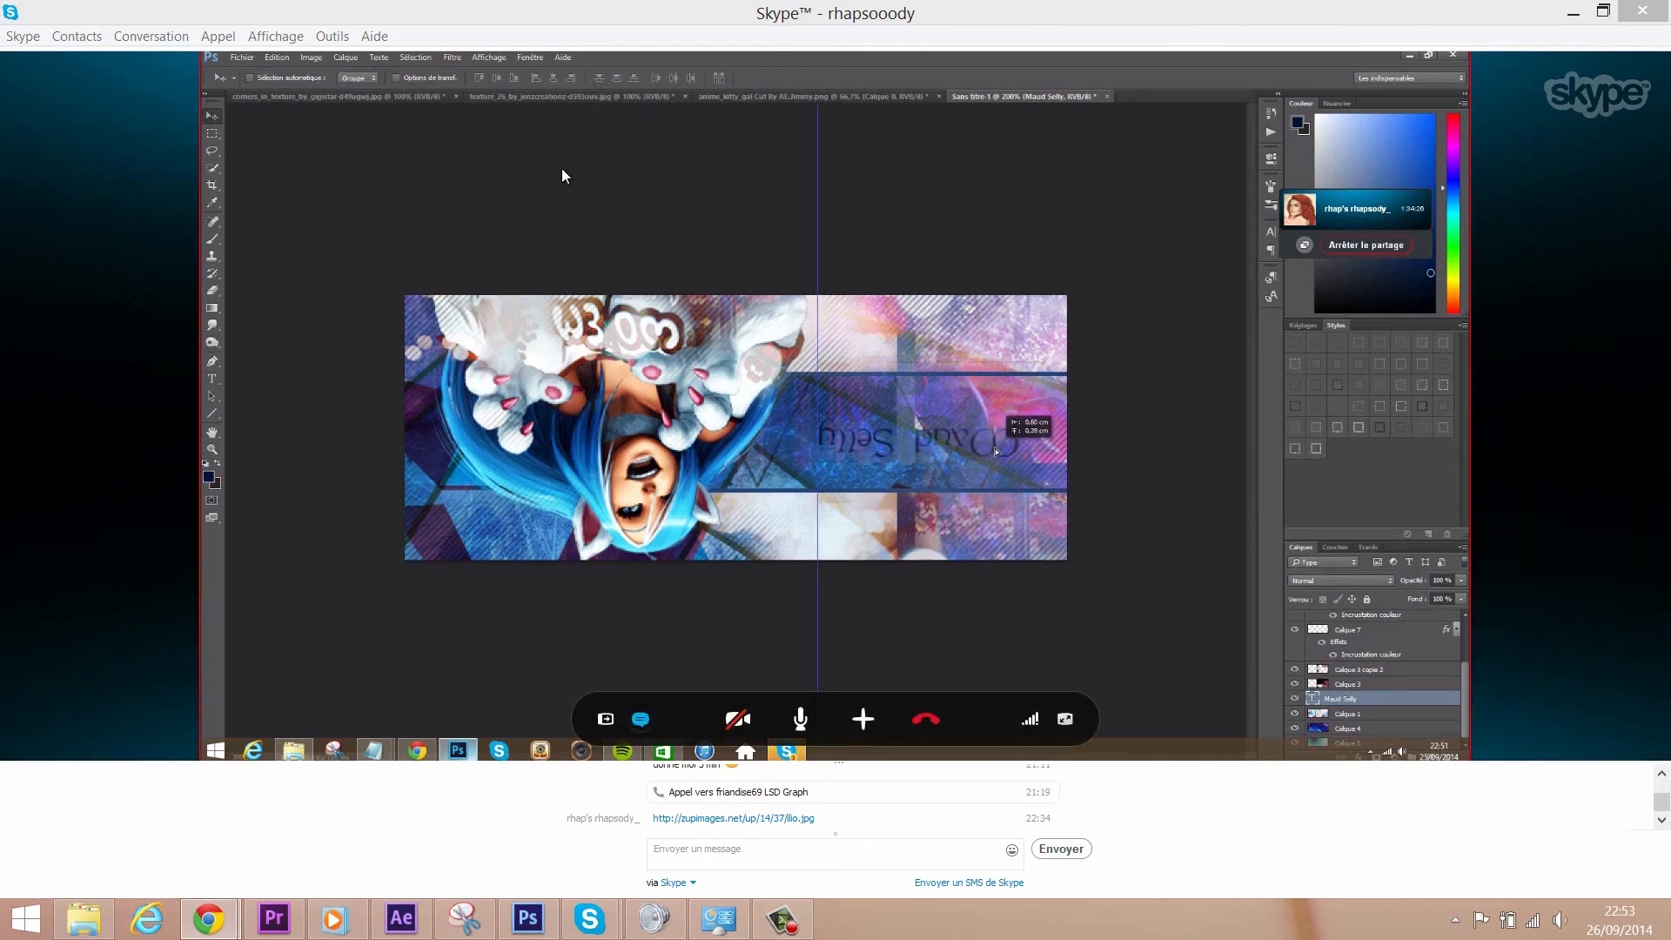
- Switch the Skype call's shared screen to full-screen view
left_click(1067, 726)
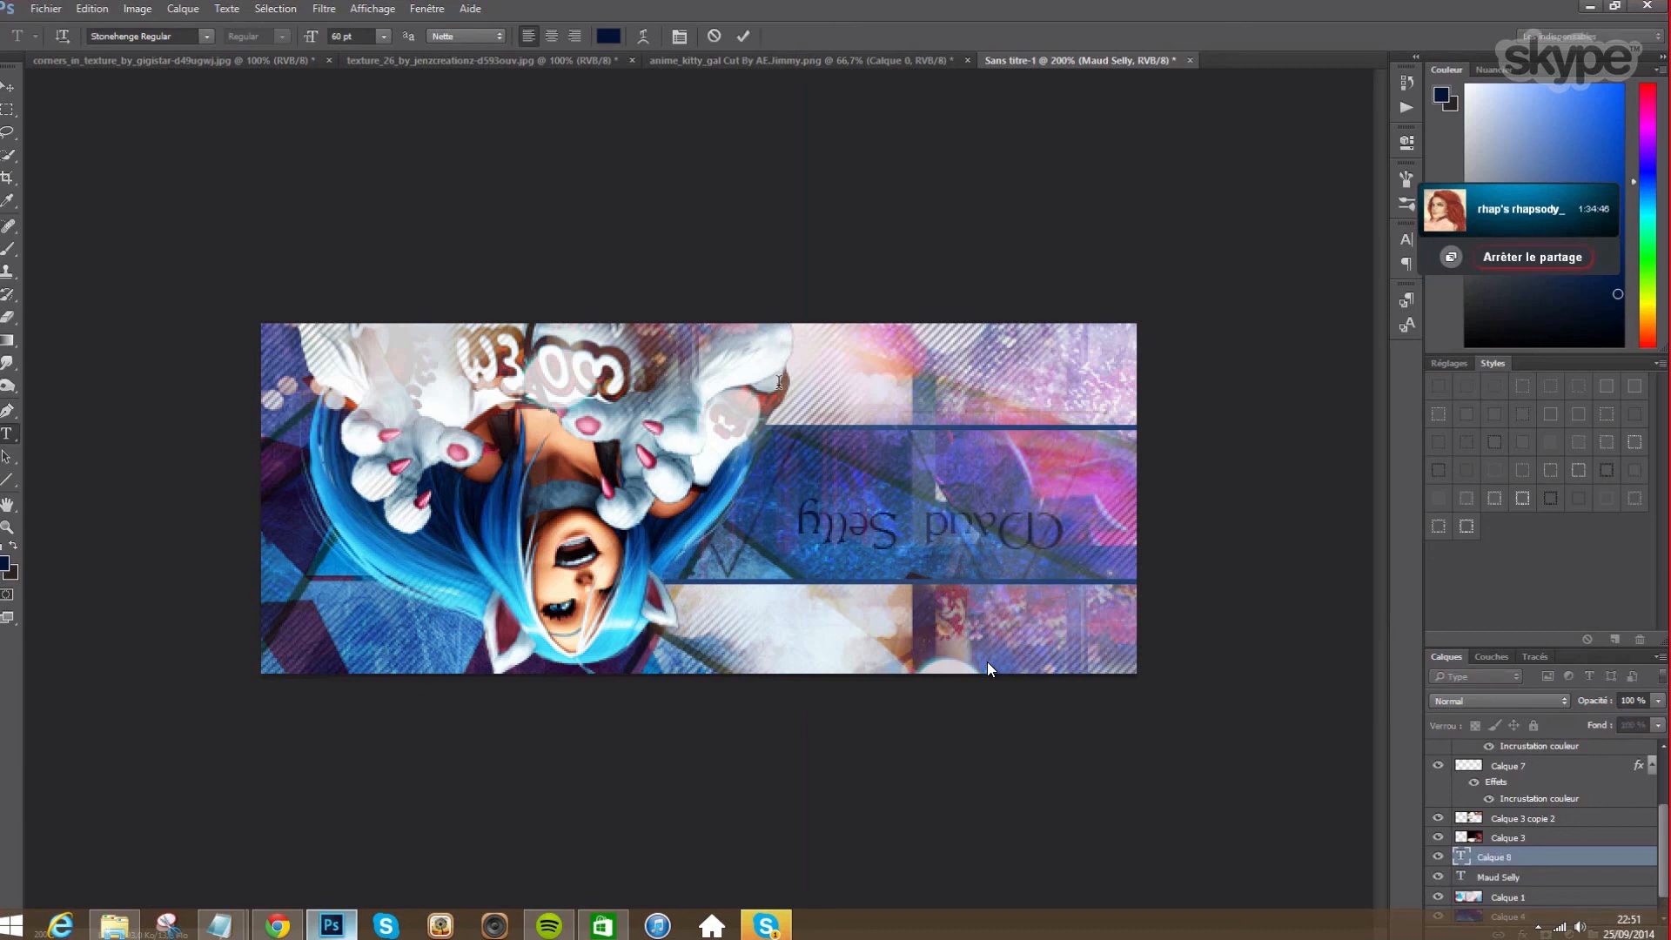
- Type the tagline text and flip it horizontally and vertically so it reads upside down
mouse_move(994, 661)
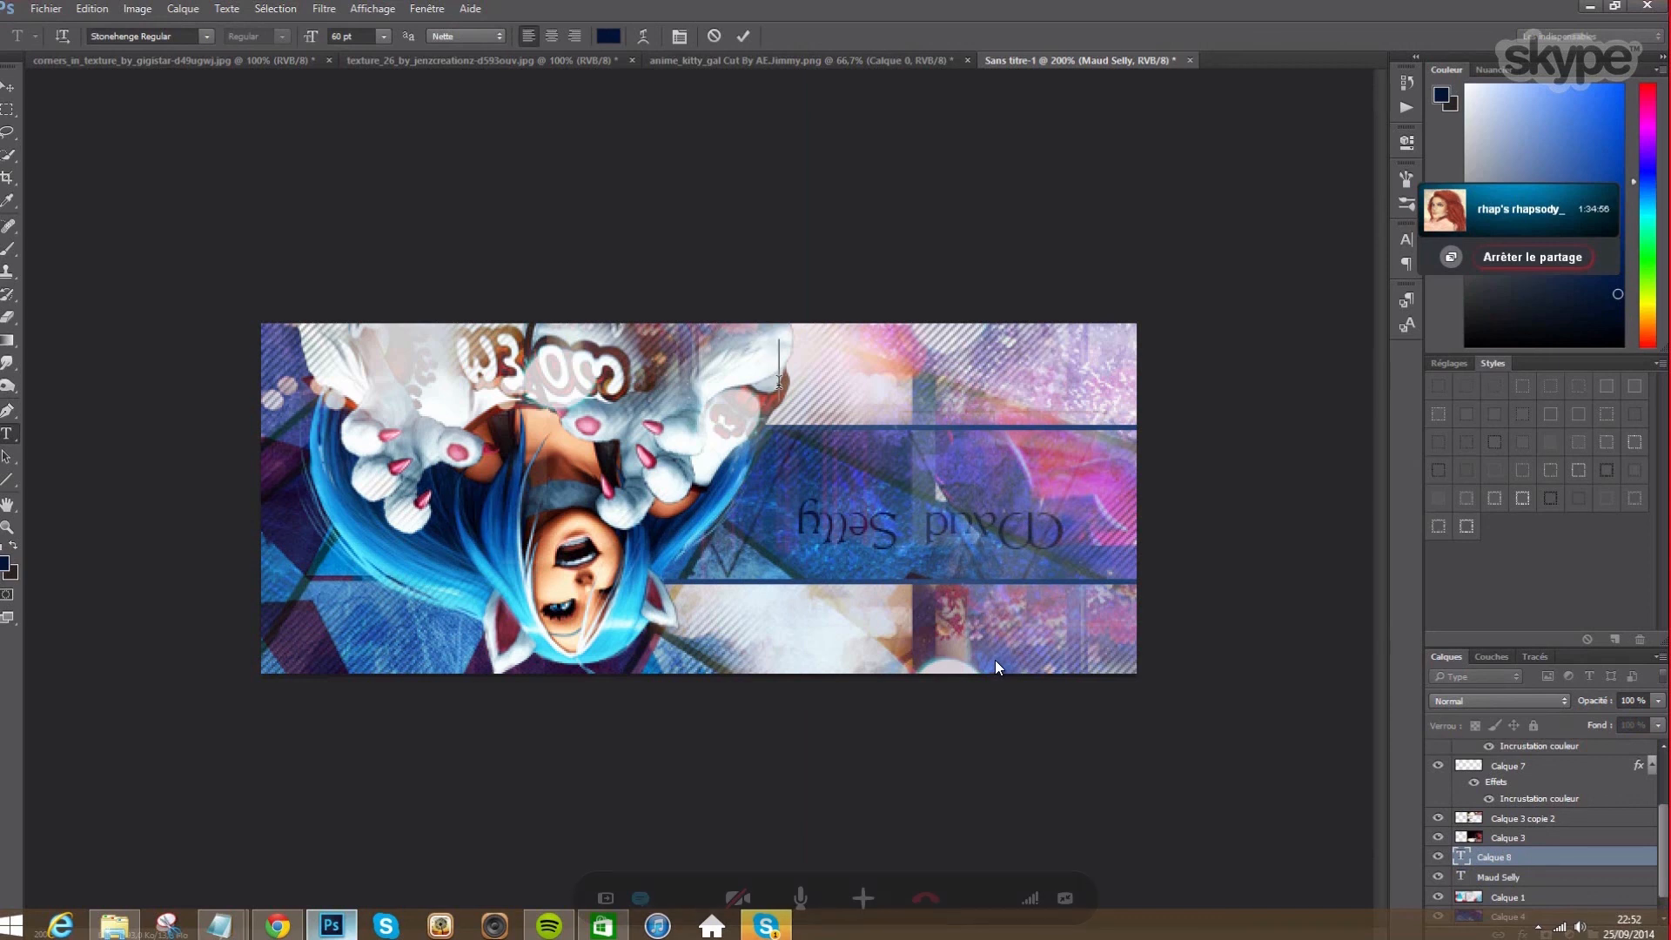
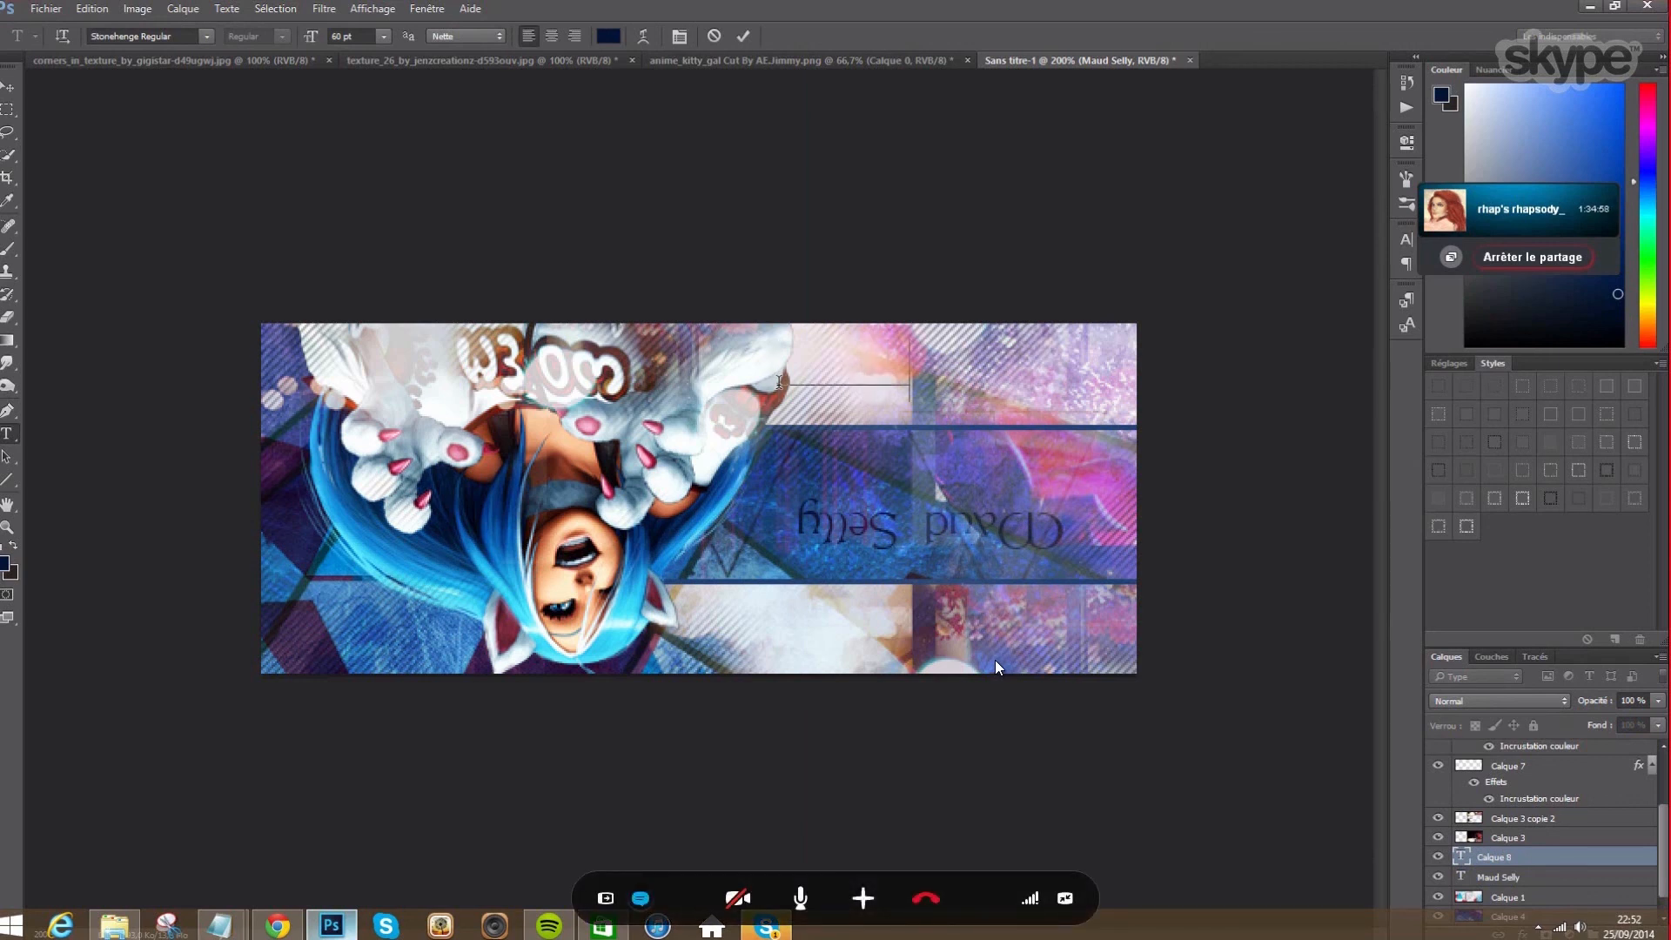
type("me fa")
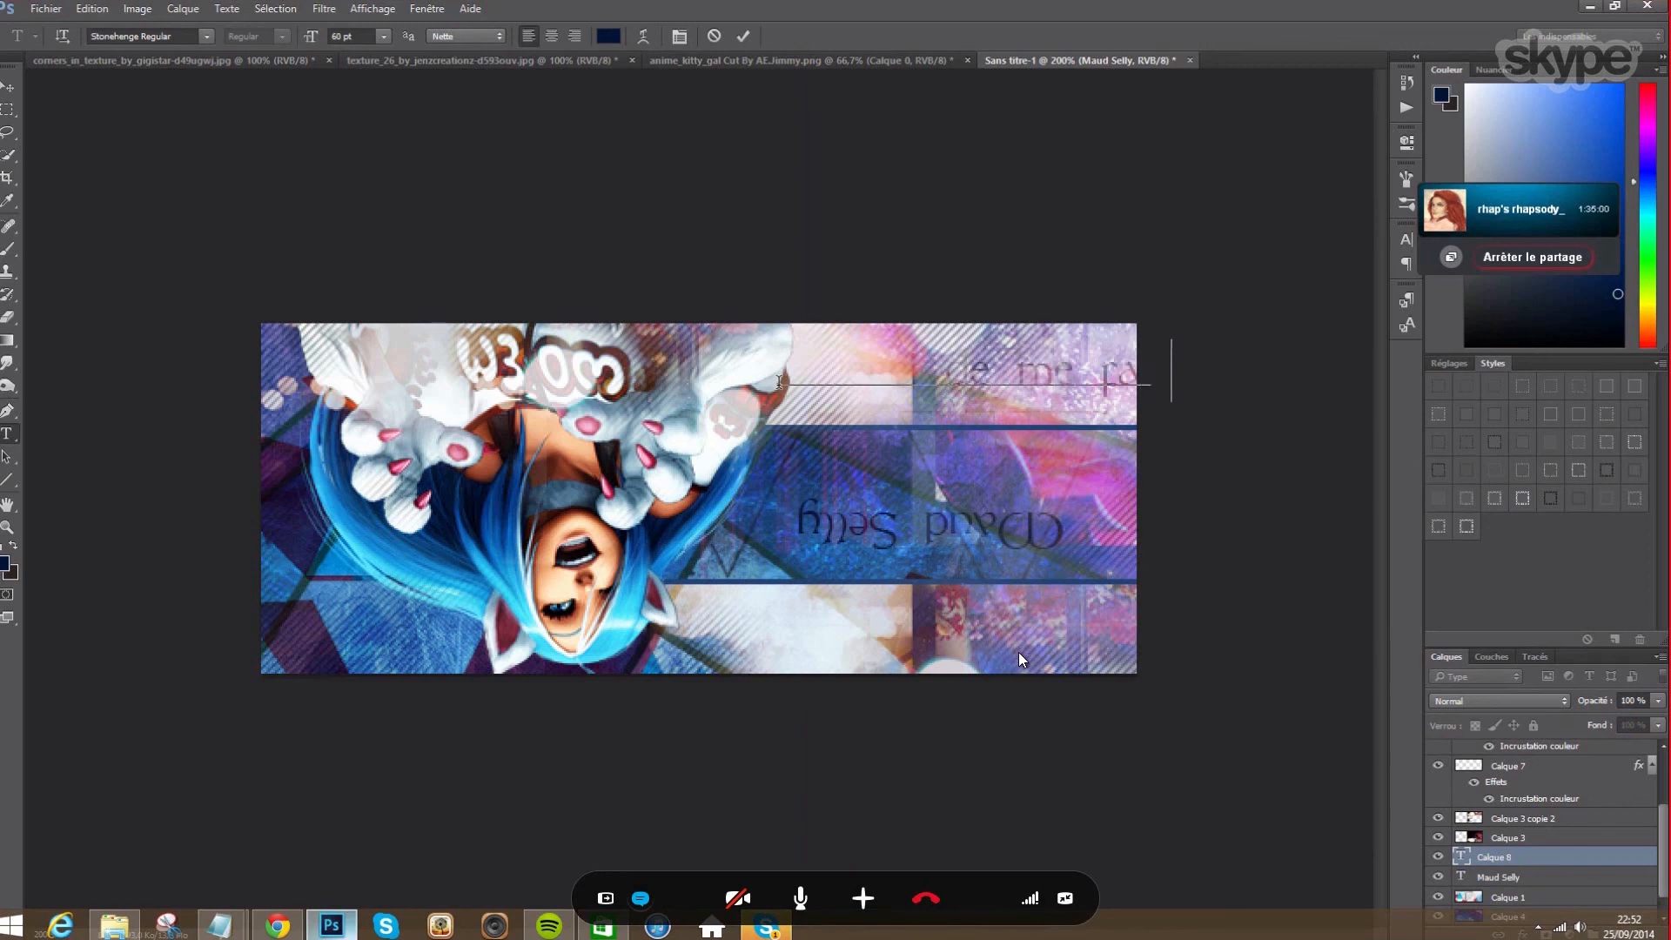
type("ire voir que")
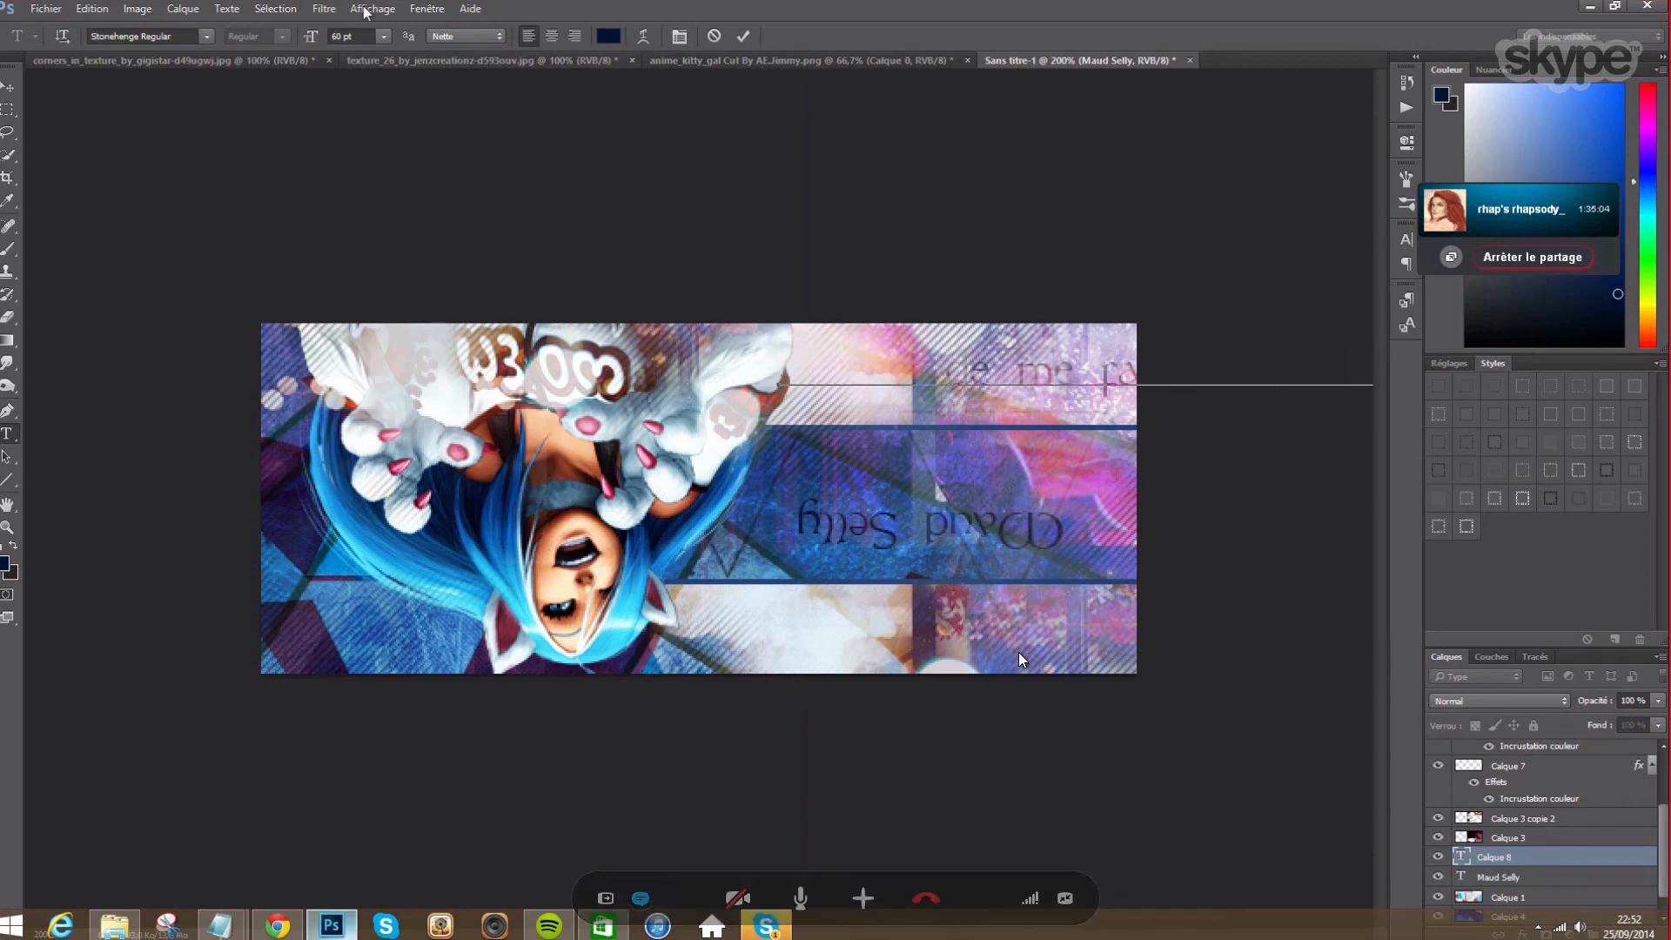
left_click(92, 8)
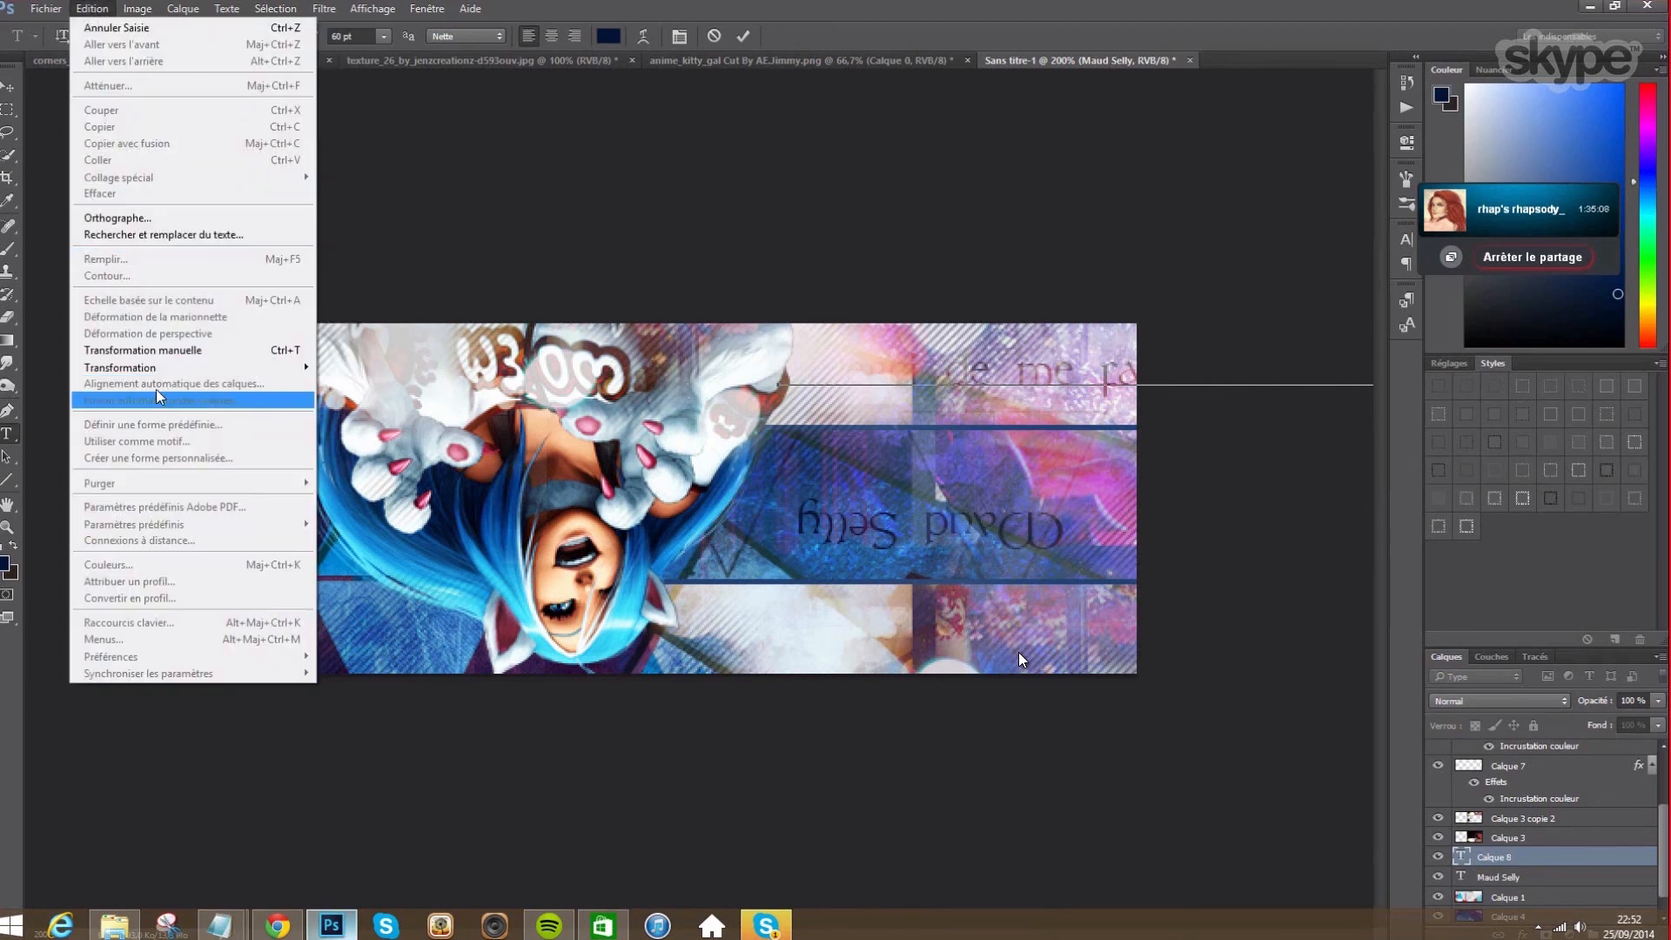
mouse_move(121, 367)
left_click(375, 573)
left_click(92, 9)
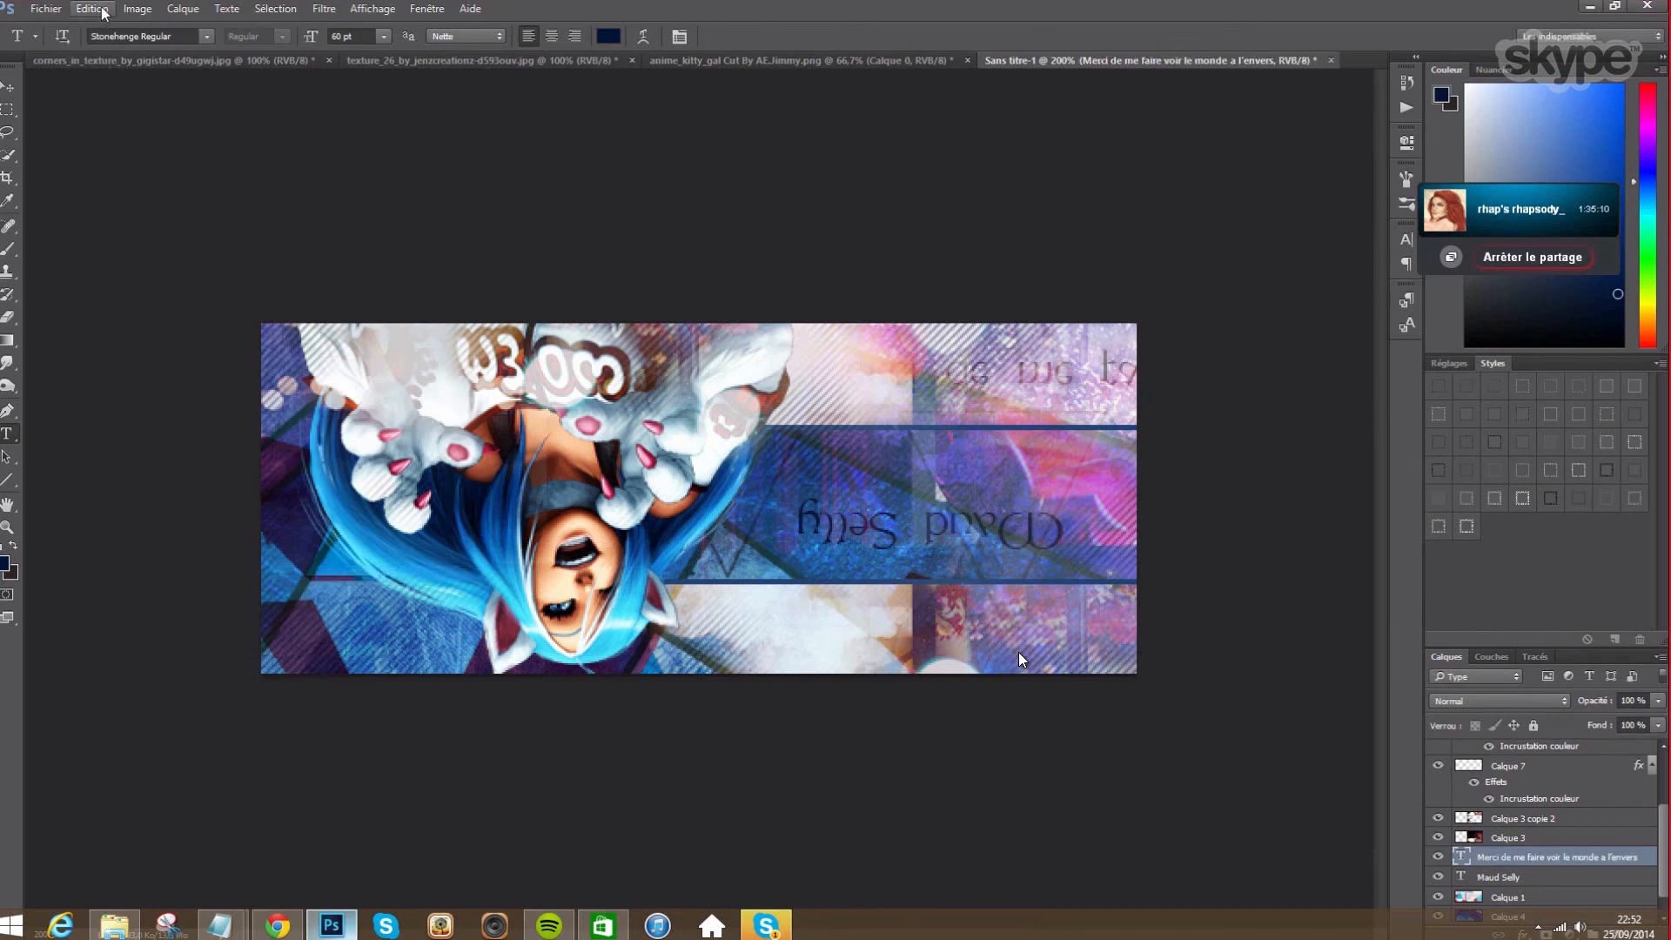
mouse_move(170, 367)
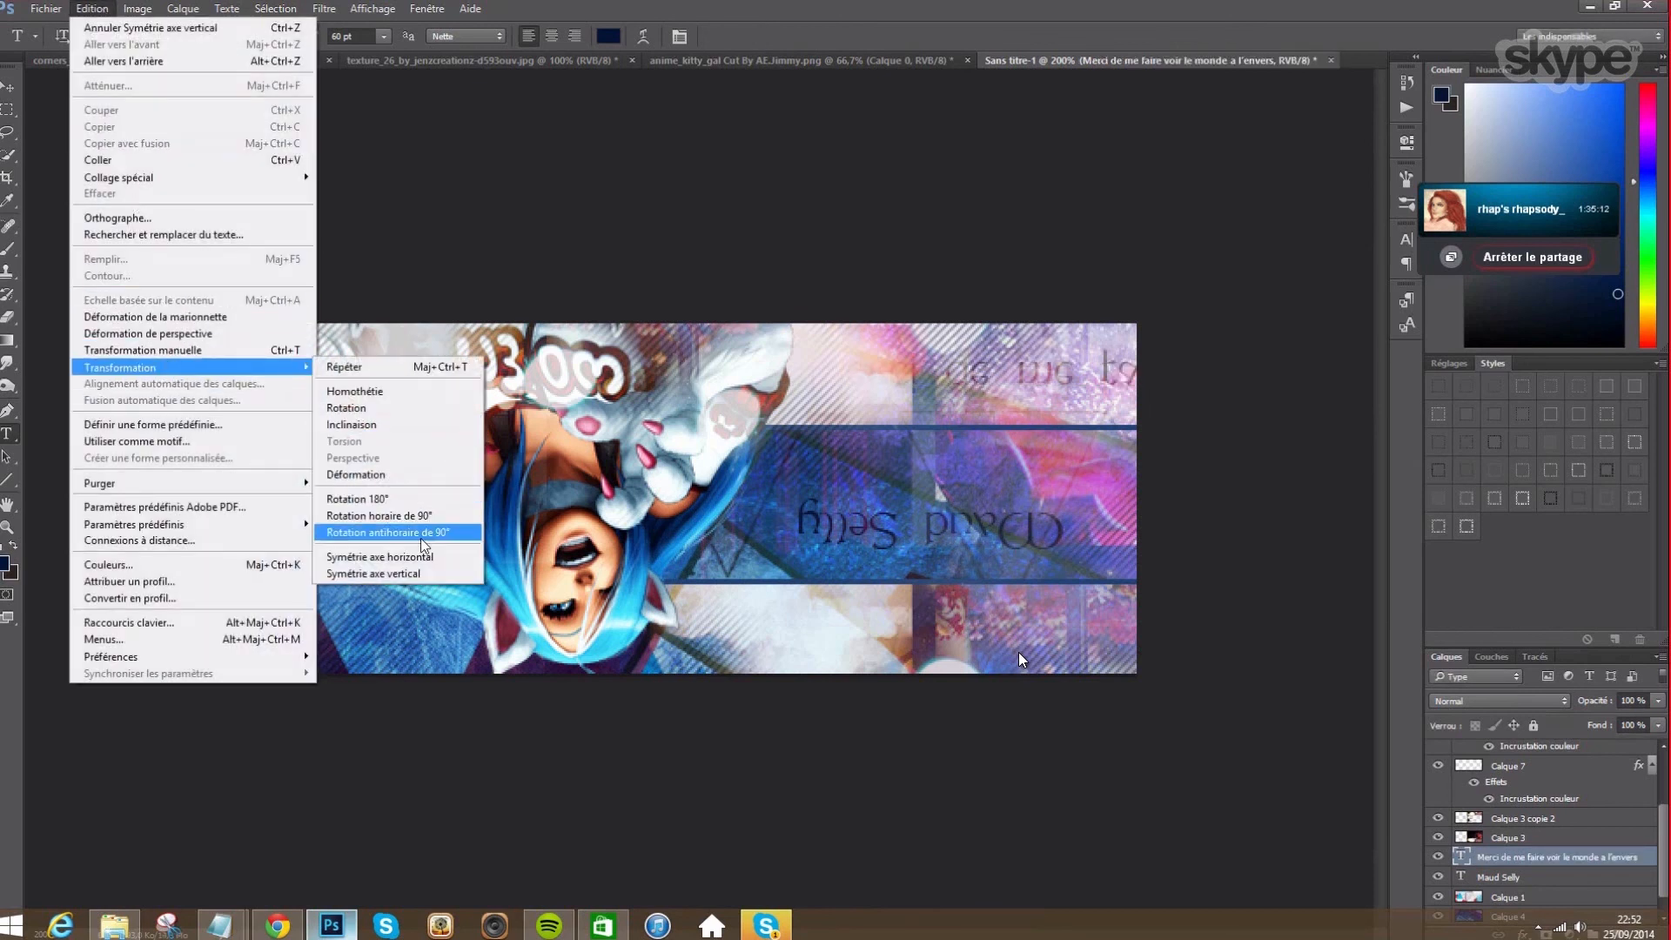
left_click(374, 557)
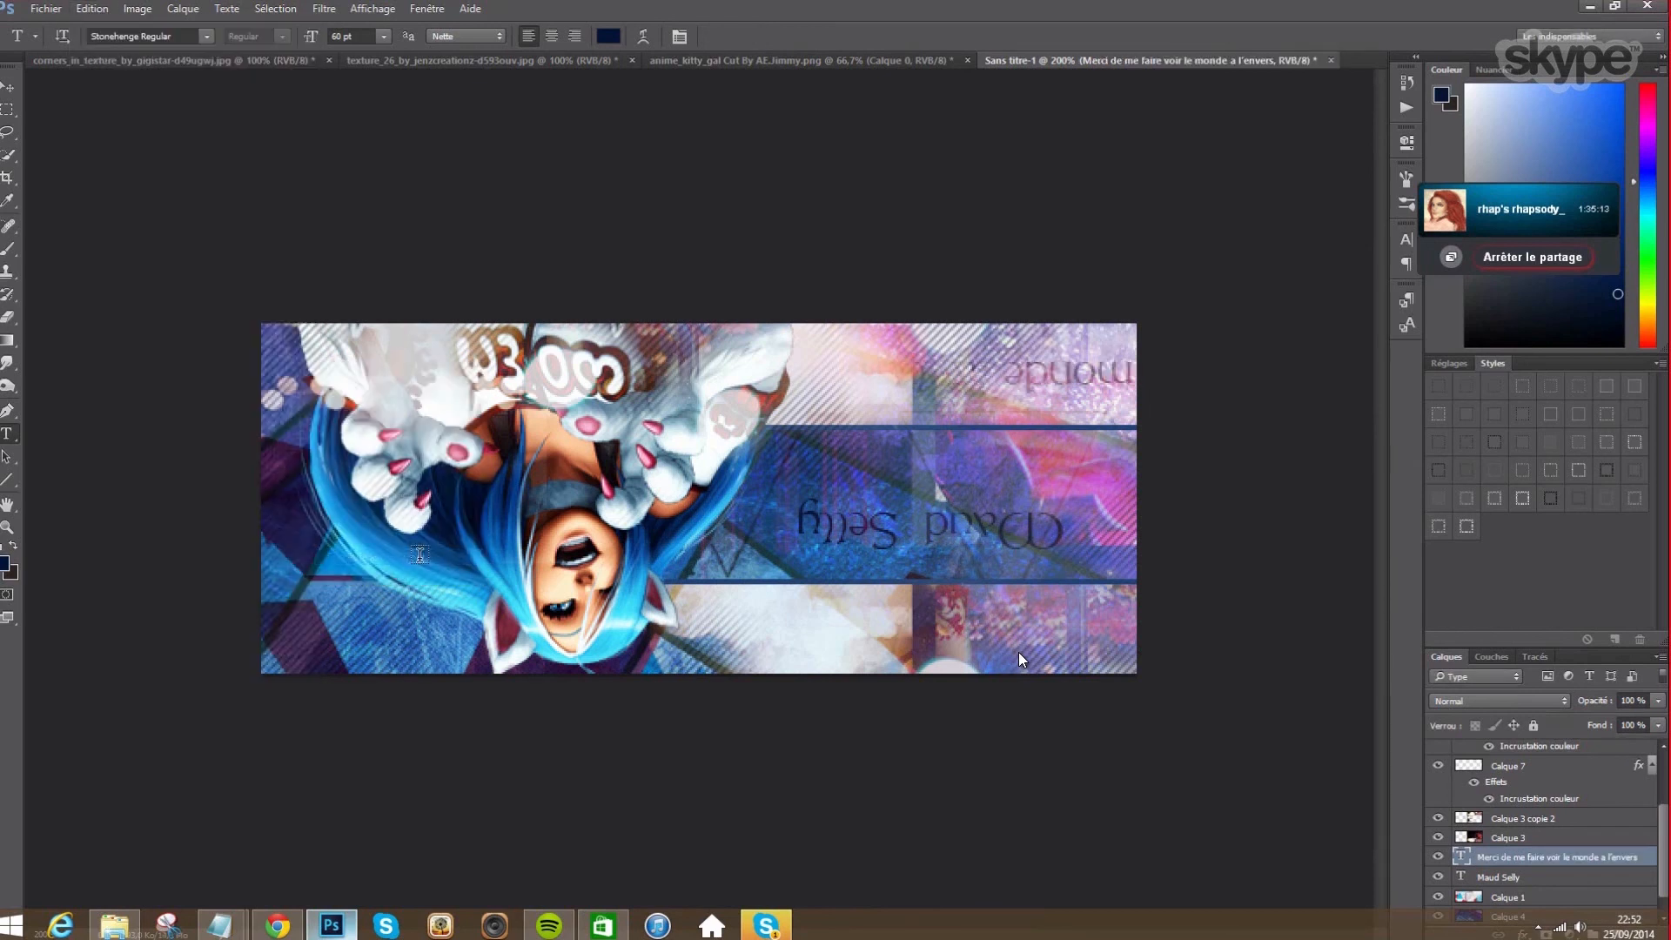
- Shrink the tagline to 30 pt and place it on the blue band above the title
left_click(8, 87)
left_click_drag(1127, 416, 651, 504)
left_click(9, 433)
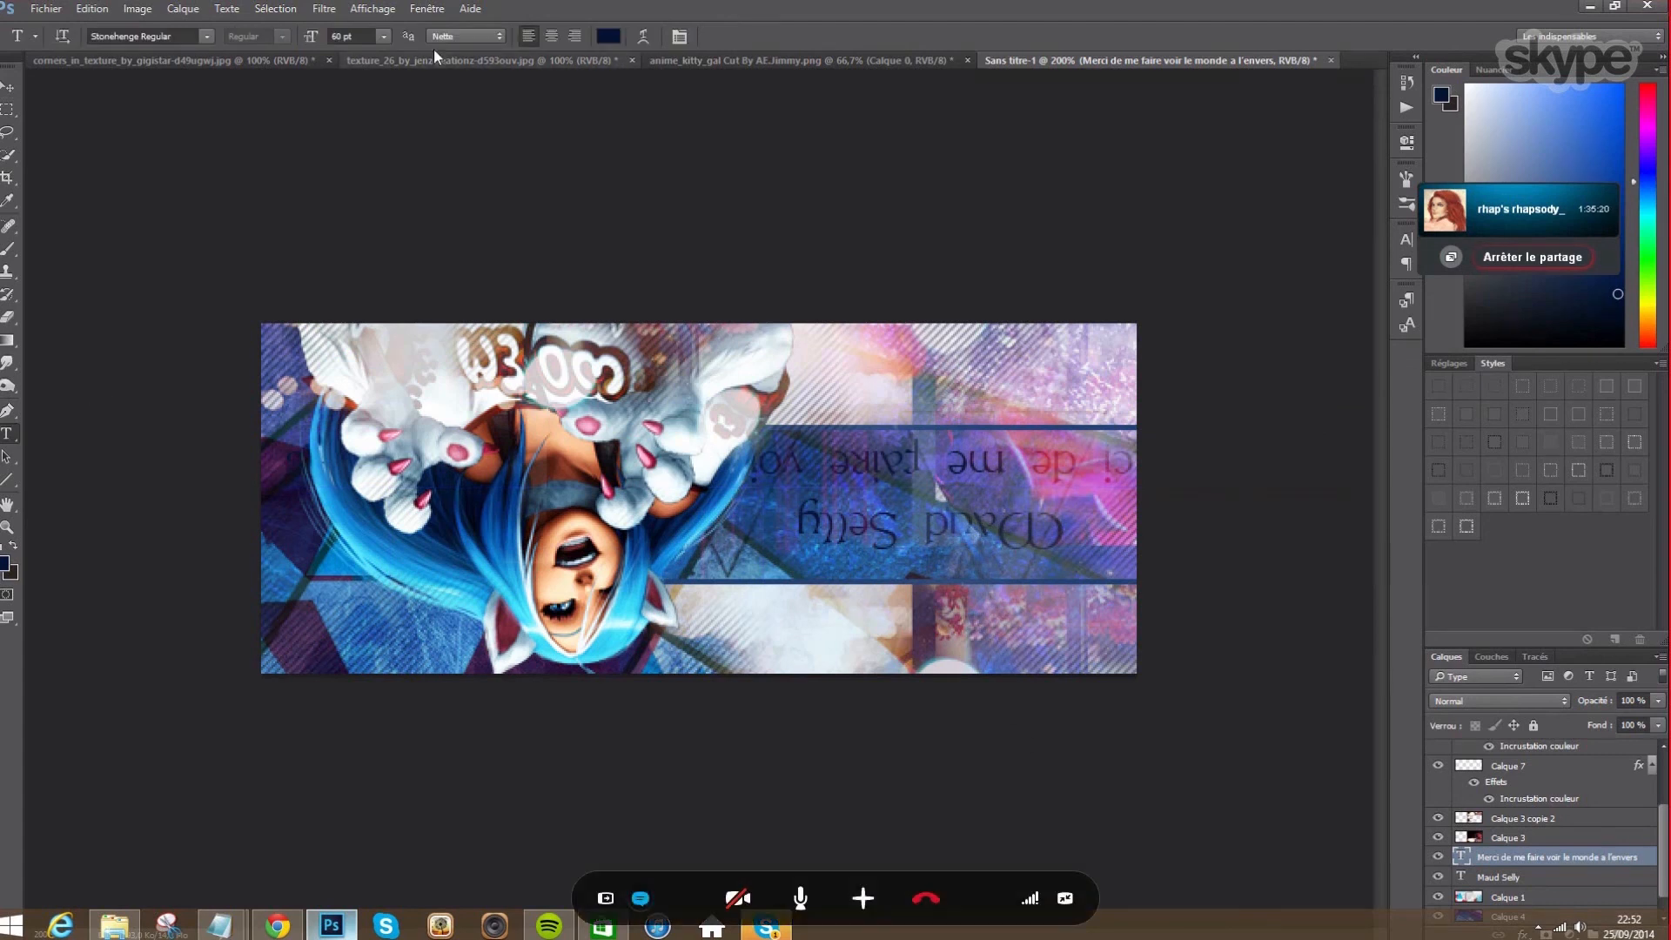
left_click(383, 35)
left_click(379, 274)
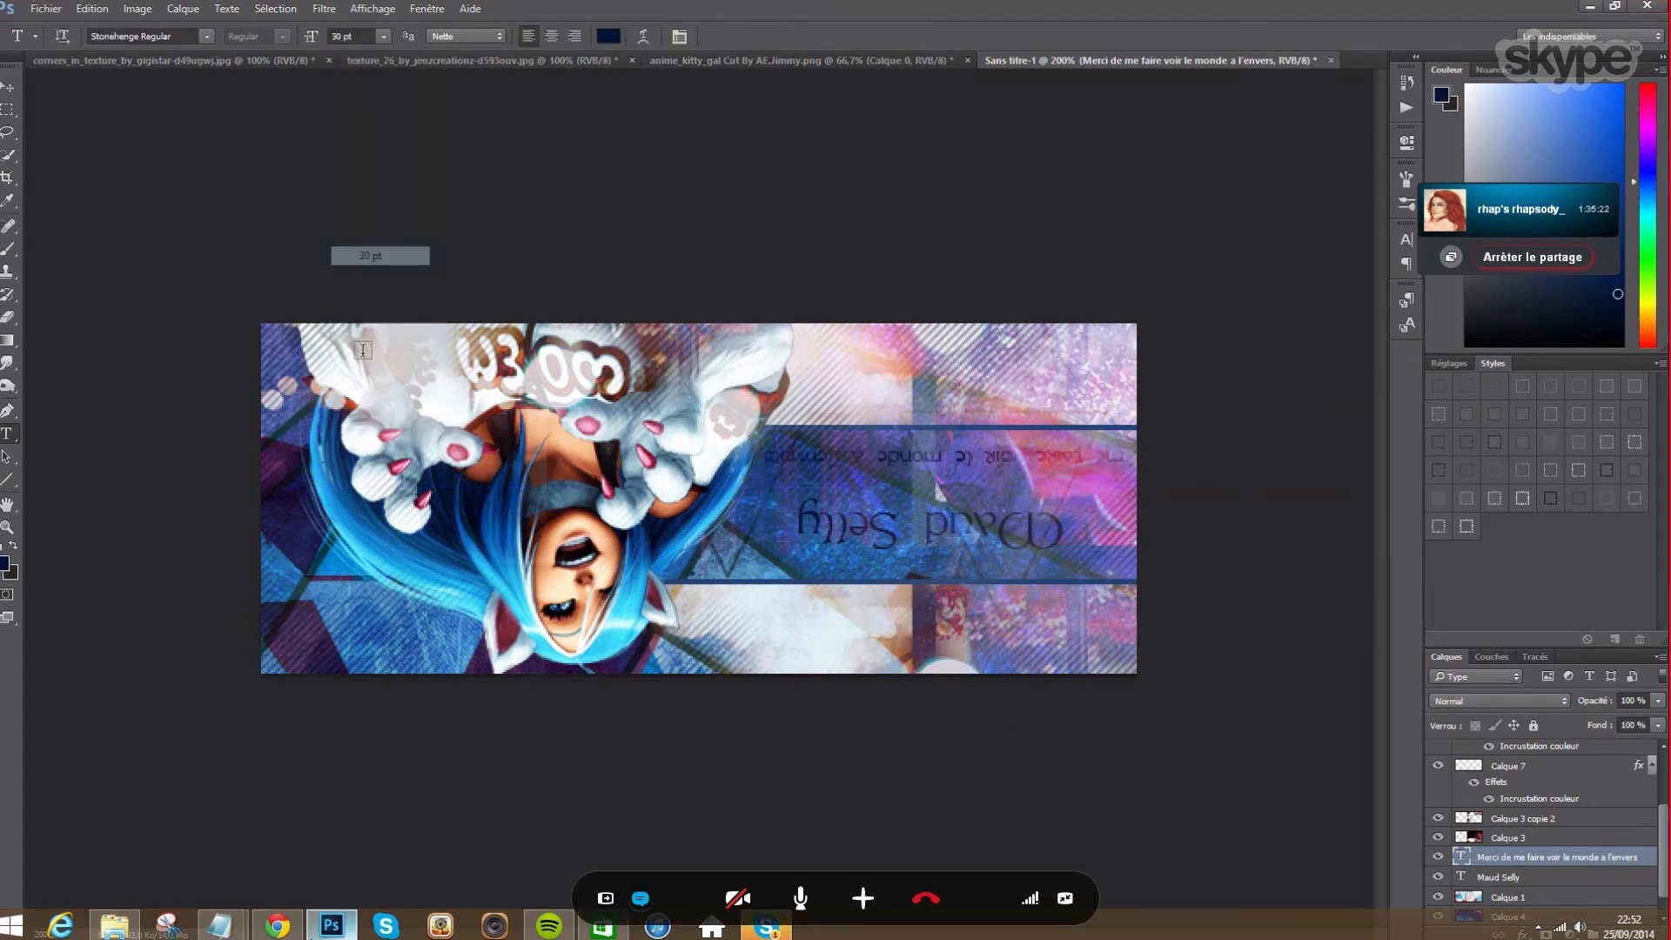
left_click(8, 87)
left_click_drag(1093, 455, 851, 487)
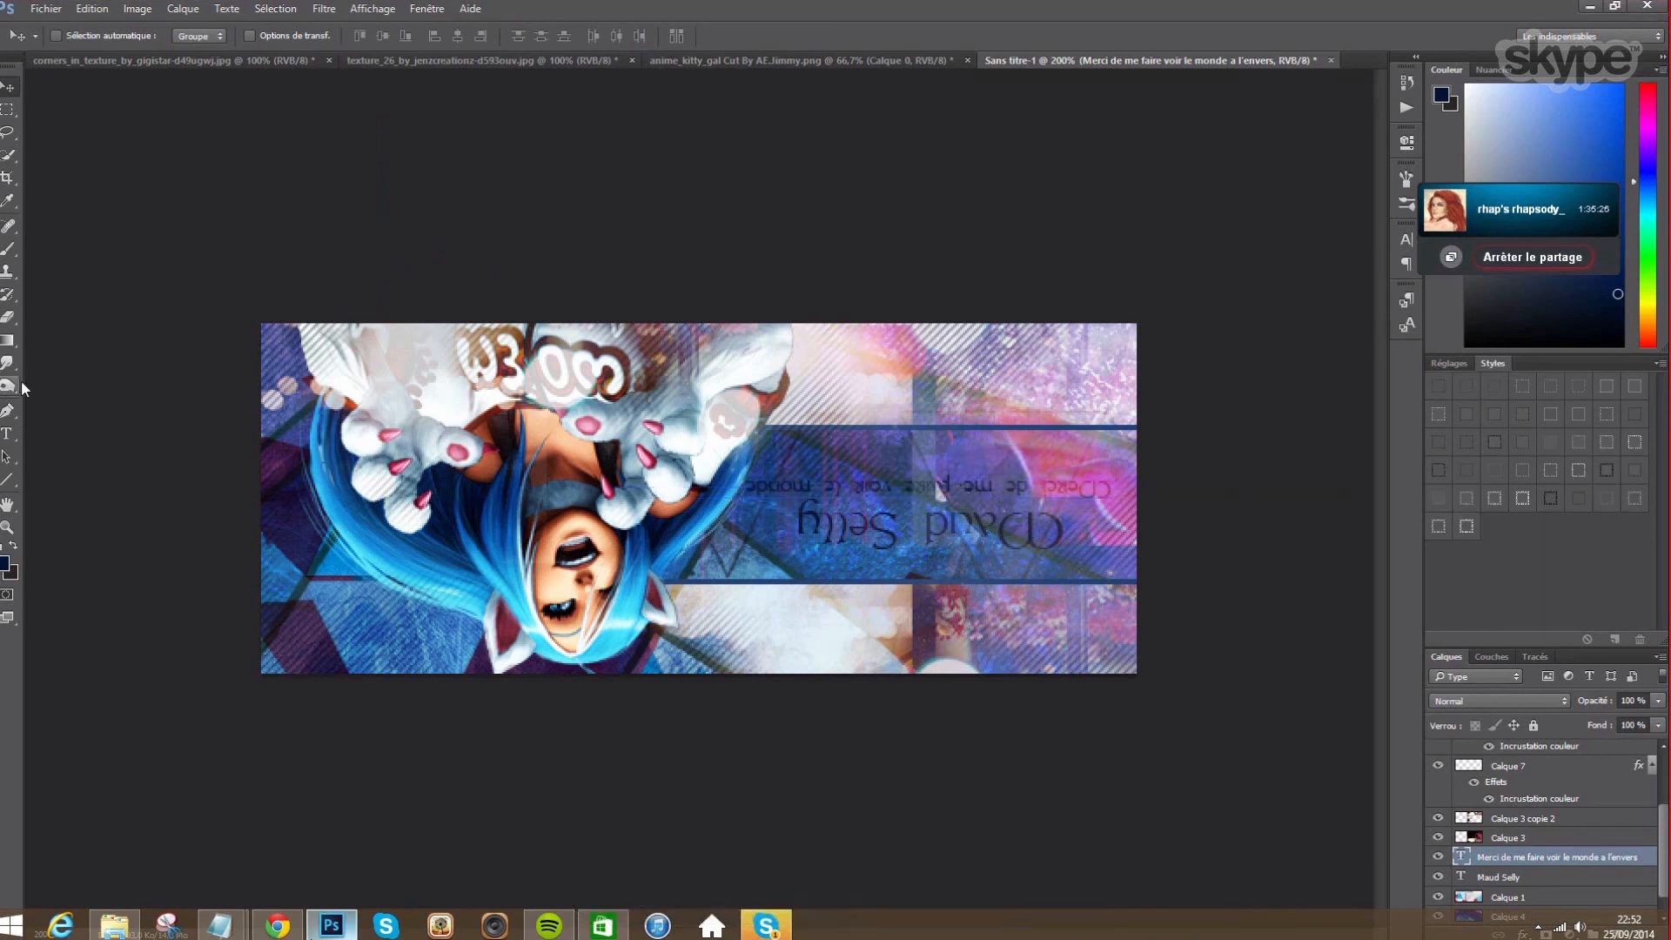
- Set the tagline font to Salernomi J Roman
left_click(7, 433)
left_click(204, 38)
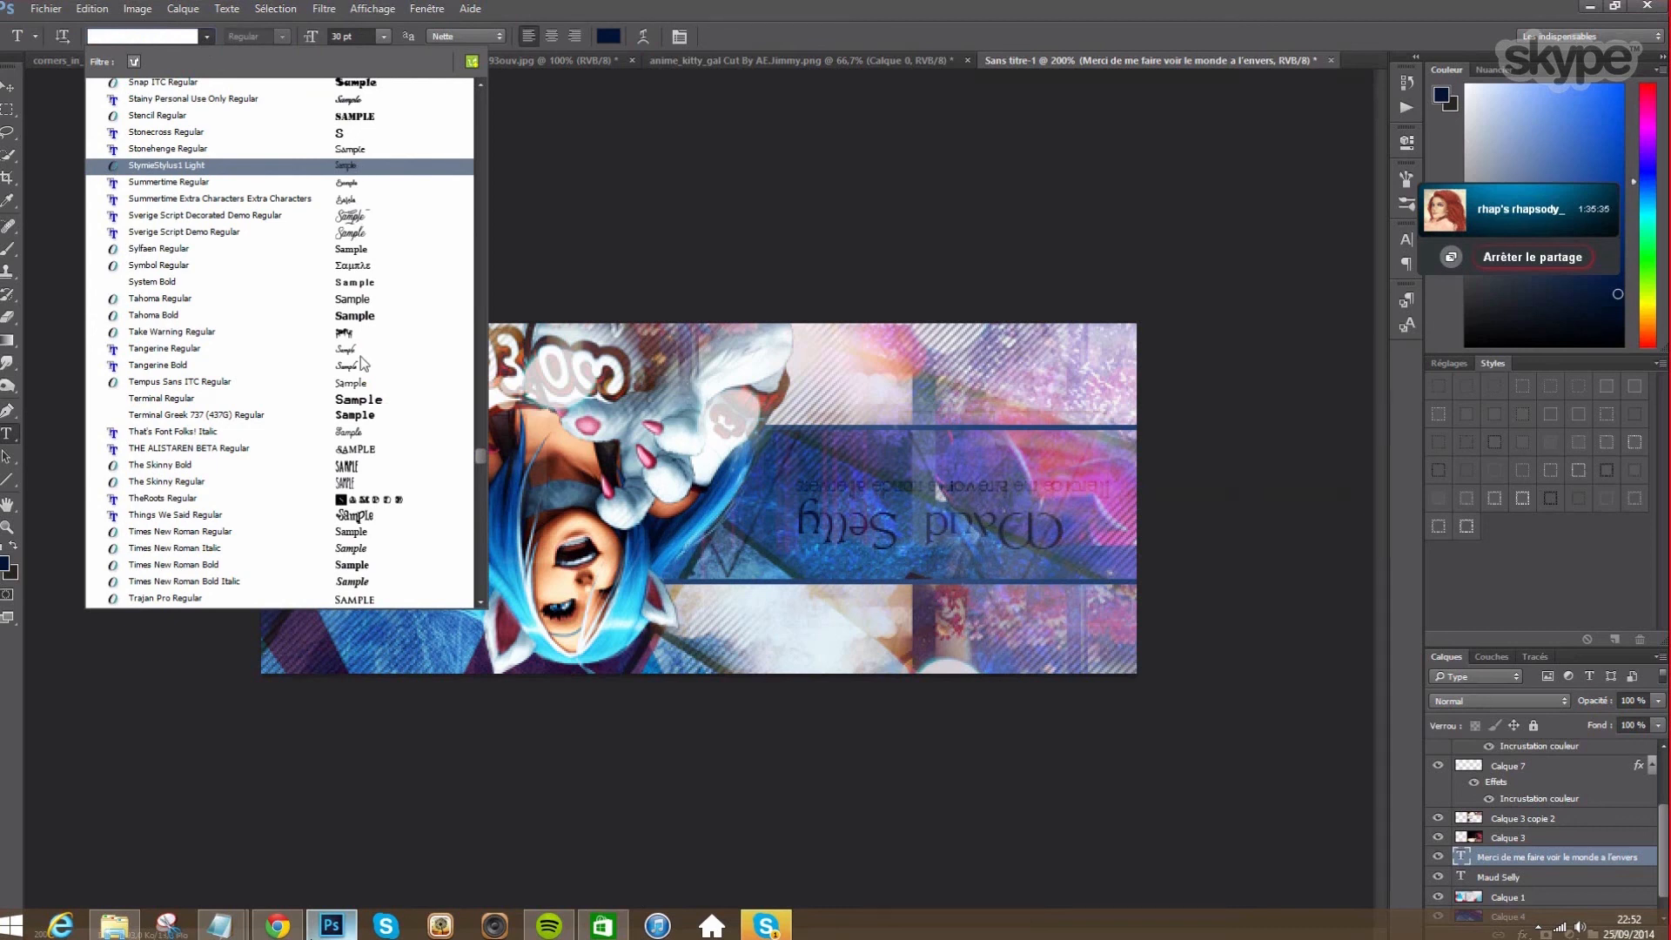
scroll(366, 366, "up", 8)
scroll(351, 267, "up", 10)
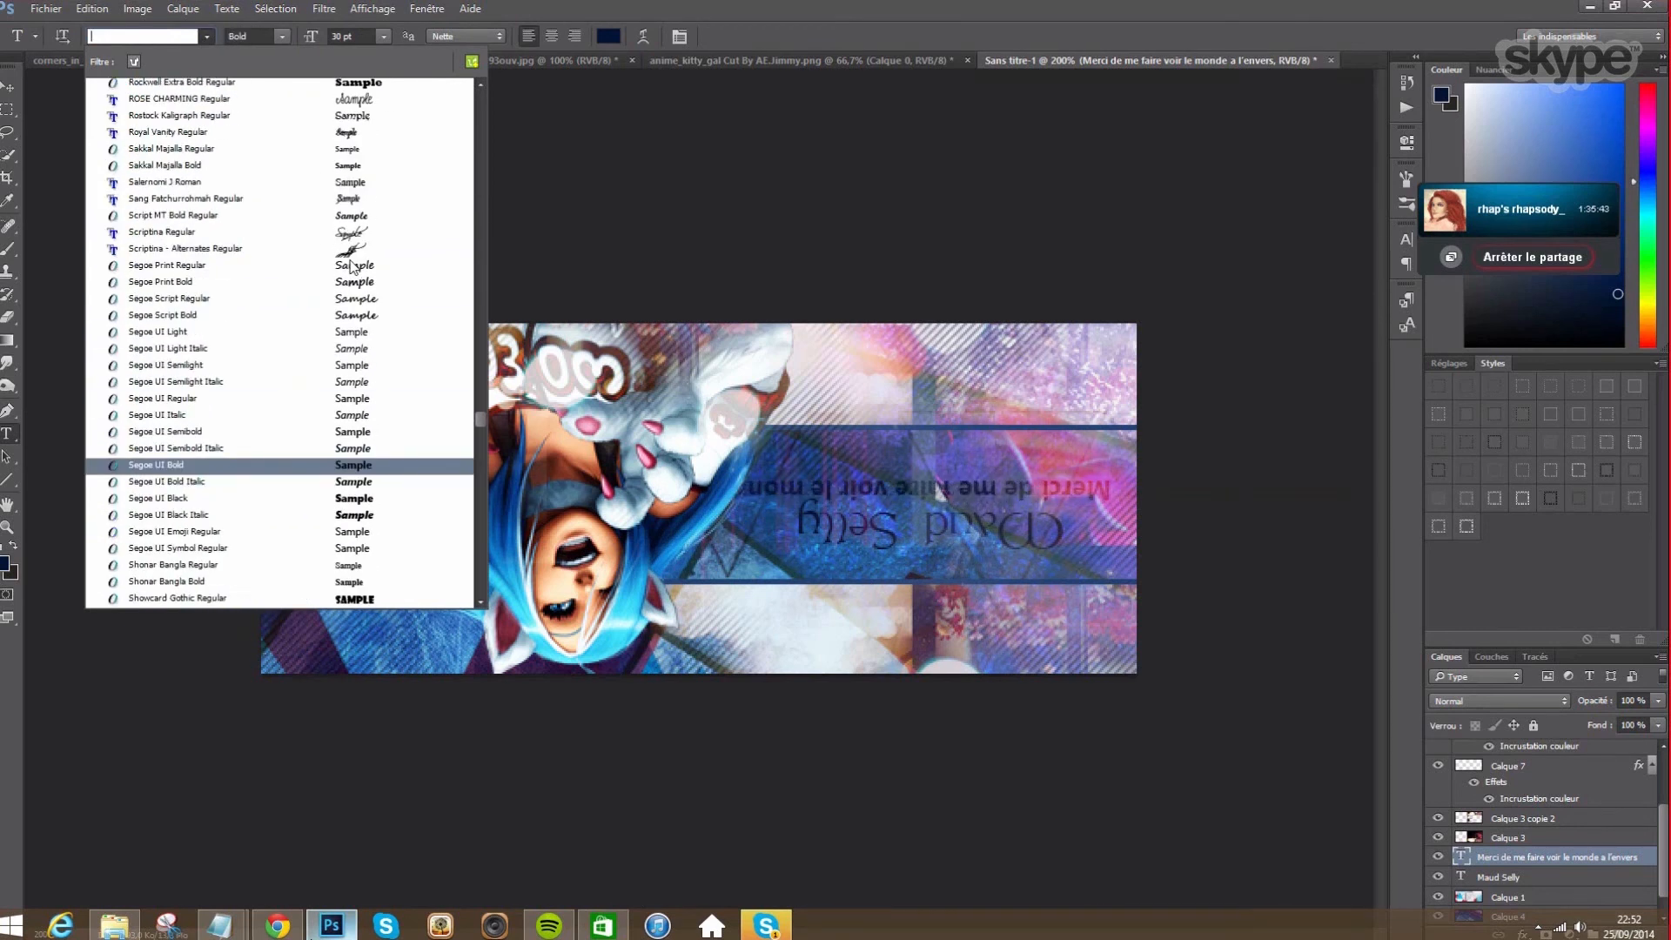
left_click(361, 233)
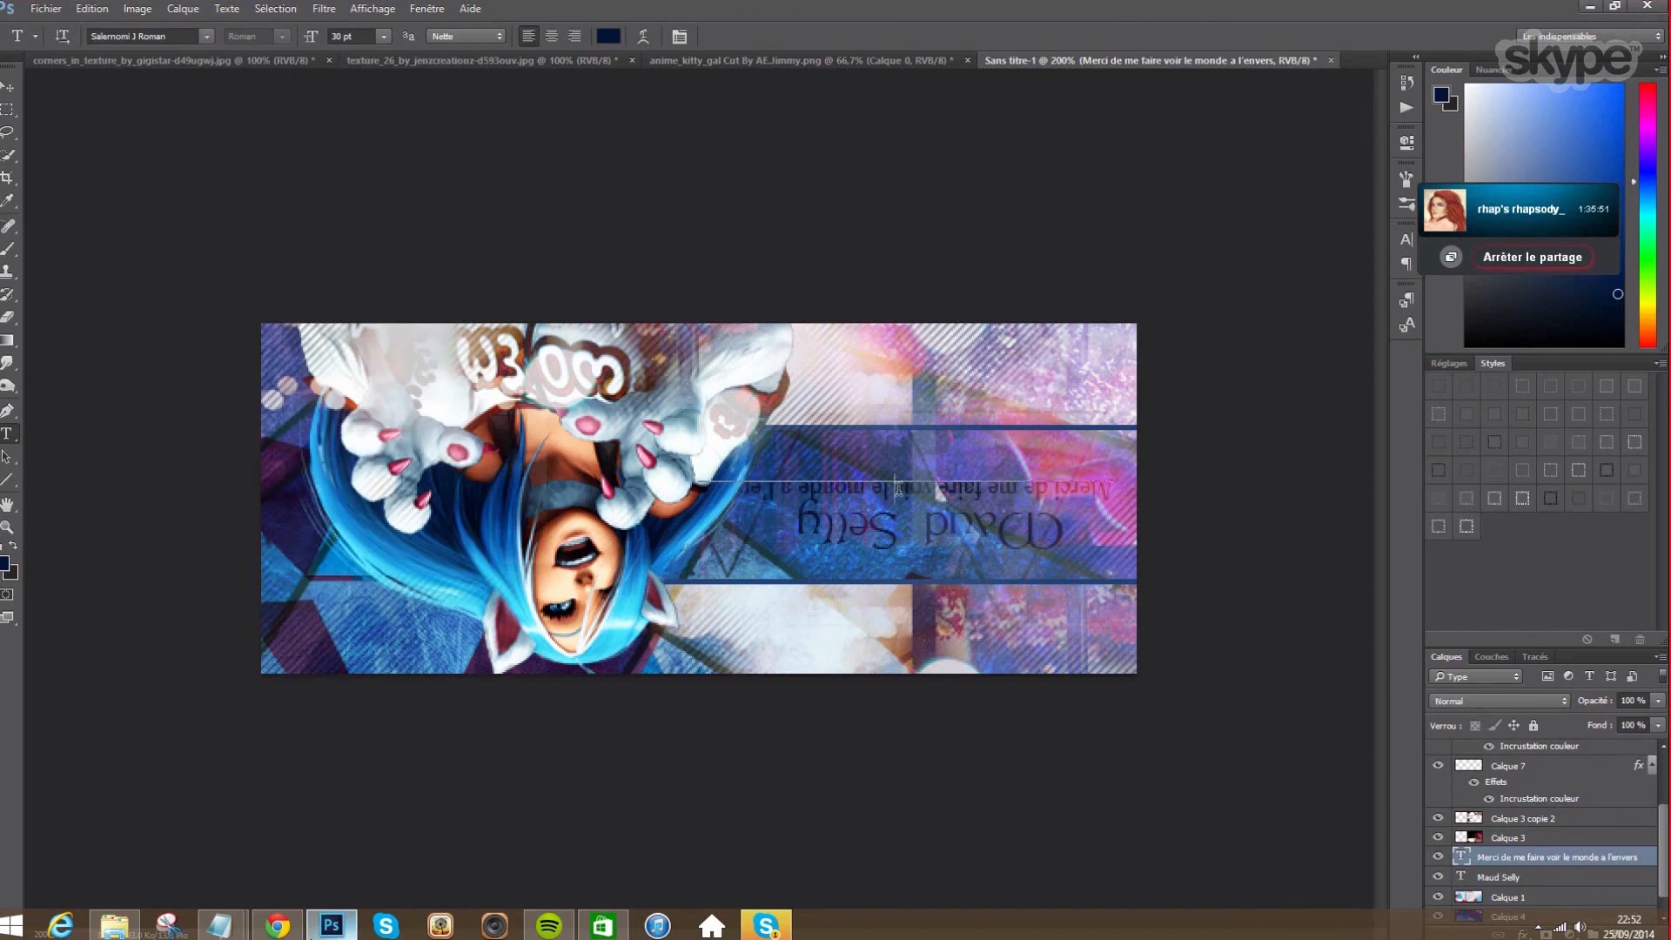
- Set the tagline's line spacing to 13 pt in the Character panel
left_click(680, 36)
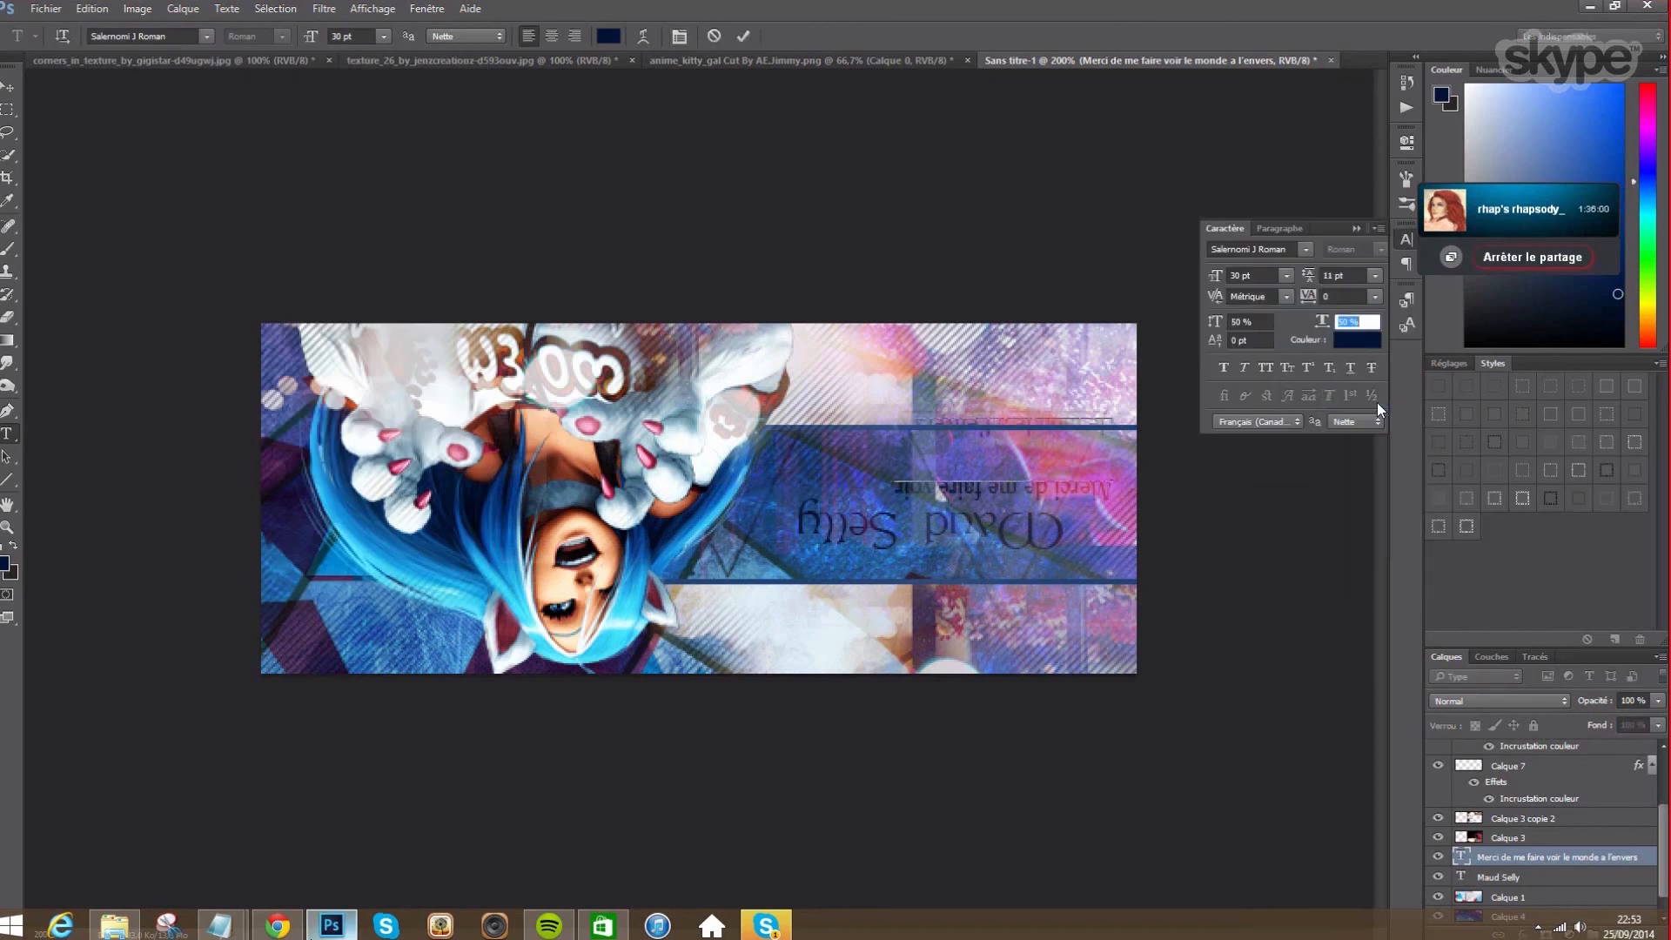
left_click(1375, 275)
left_click(1373, 379)
left_click(1376, 275)
left_click(1375, 419)
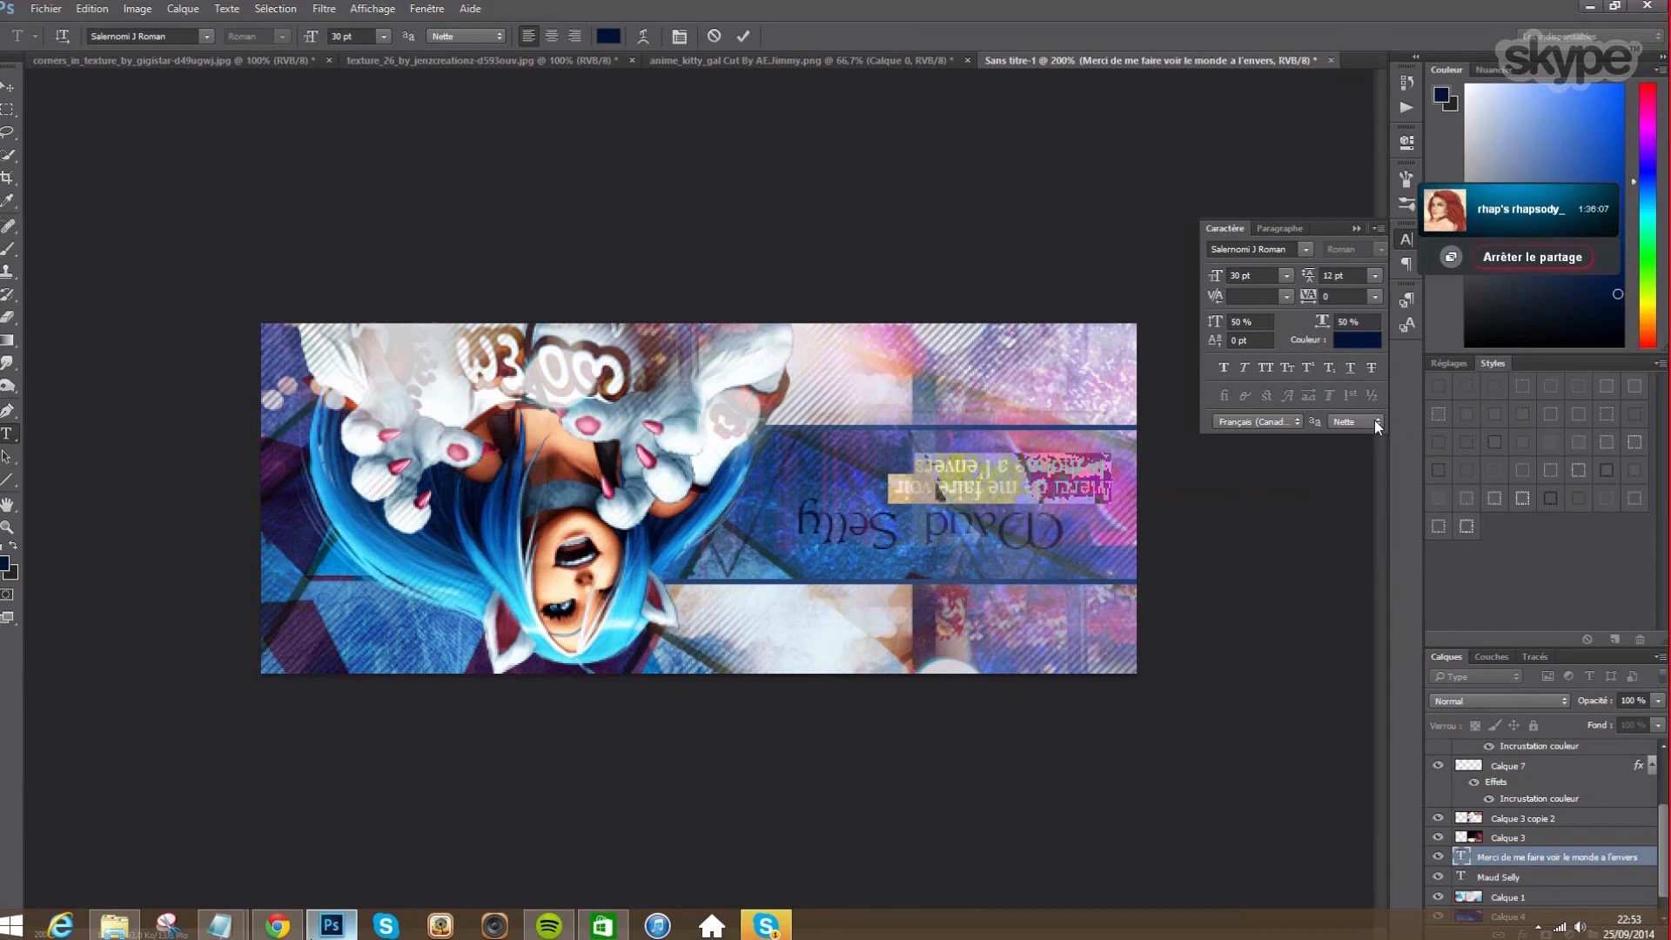
left_click_drag(1334, 277, 1286, 279)
type("13")
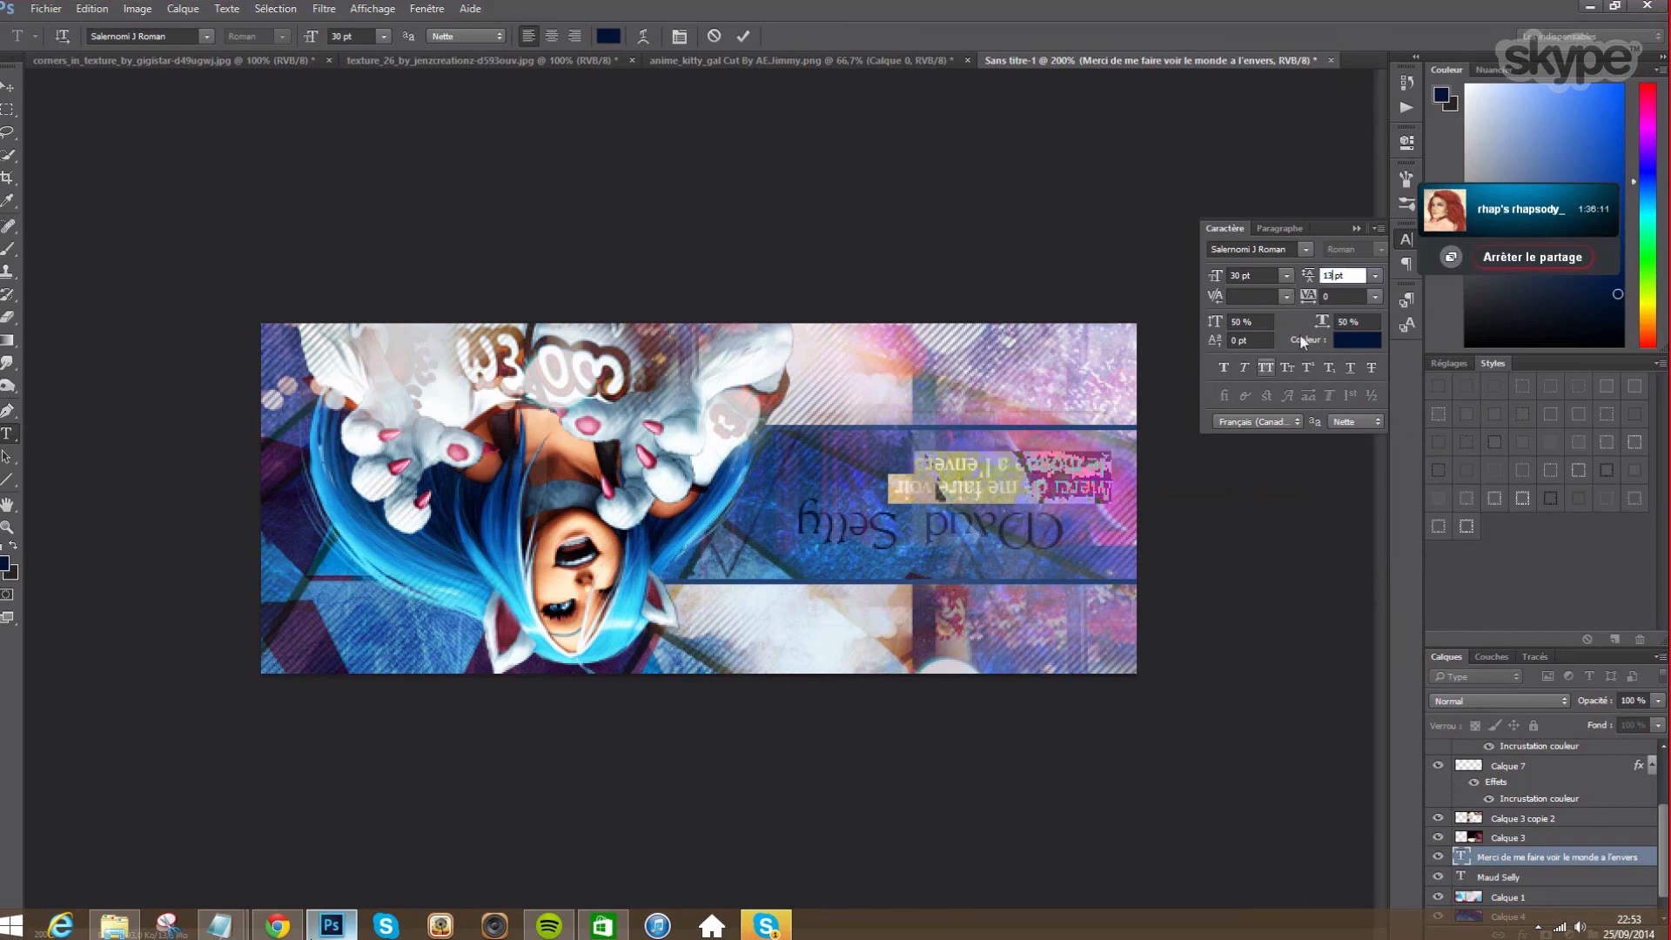
left_click(1355, 228)
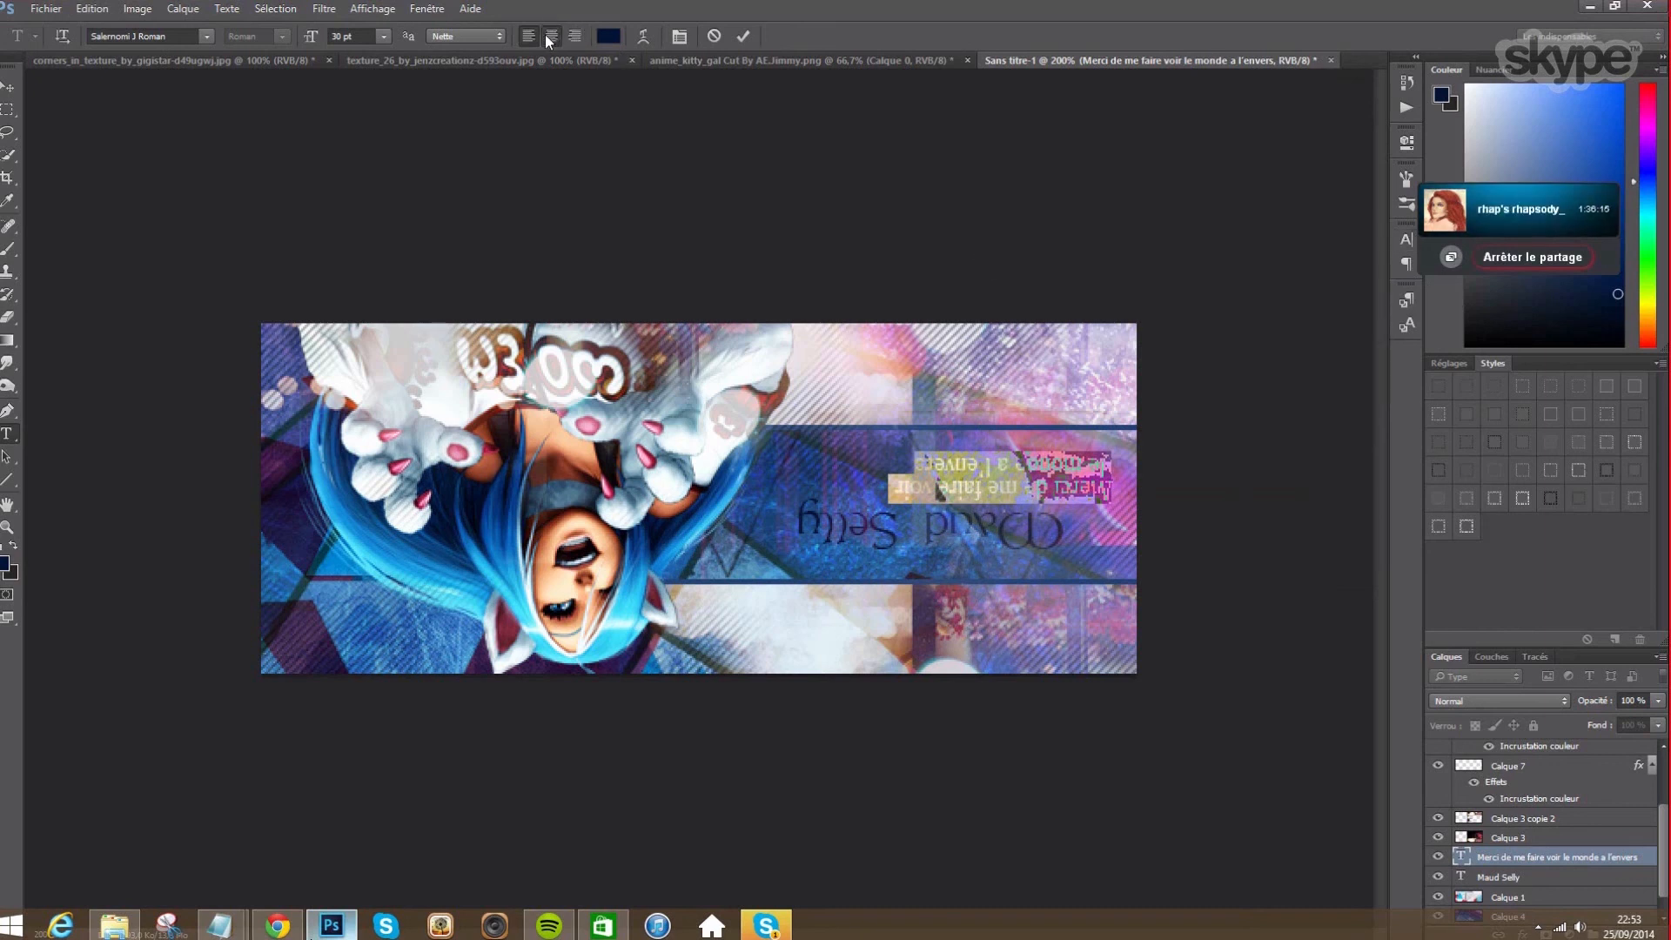
- Centre-align the two tagline lines and move the tagline left above the title
left_click(551, 36)
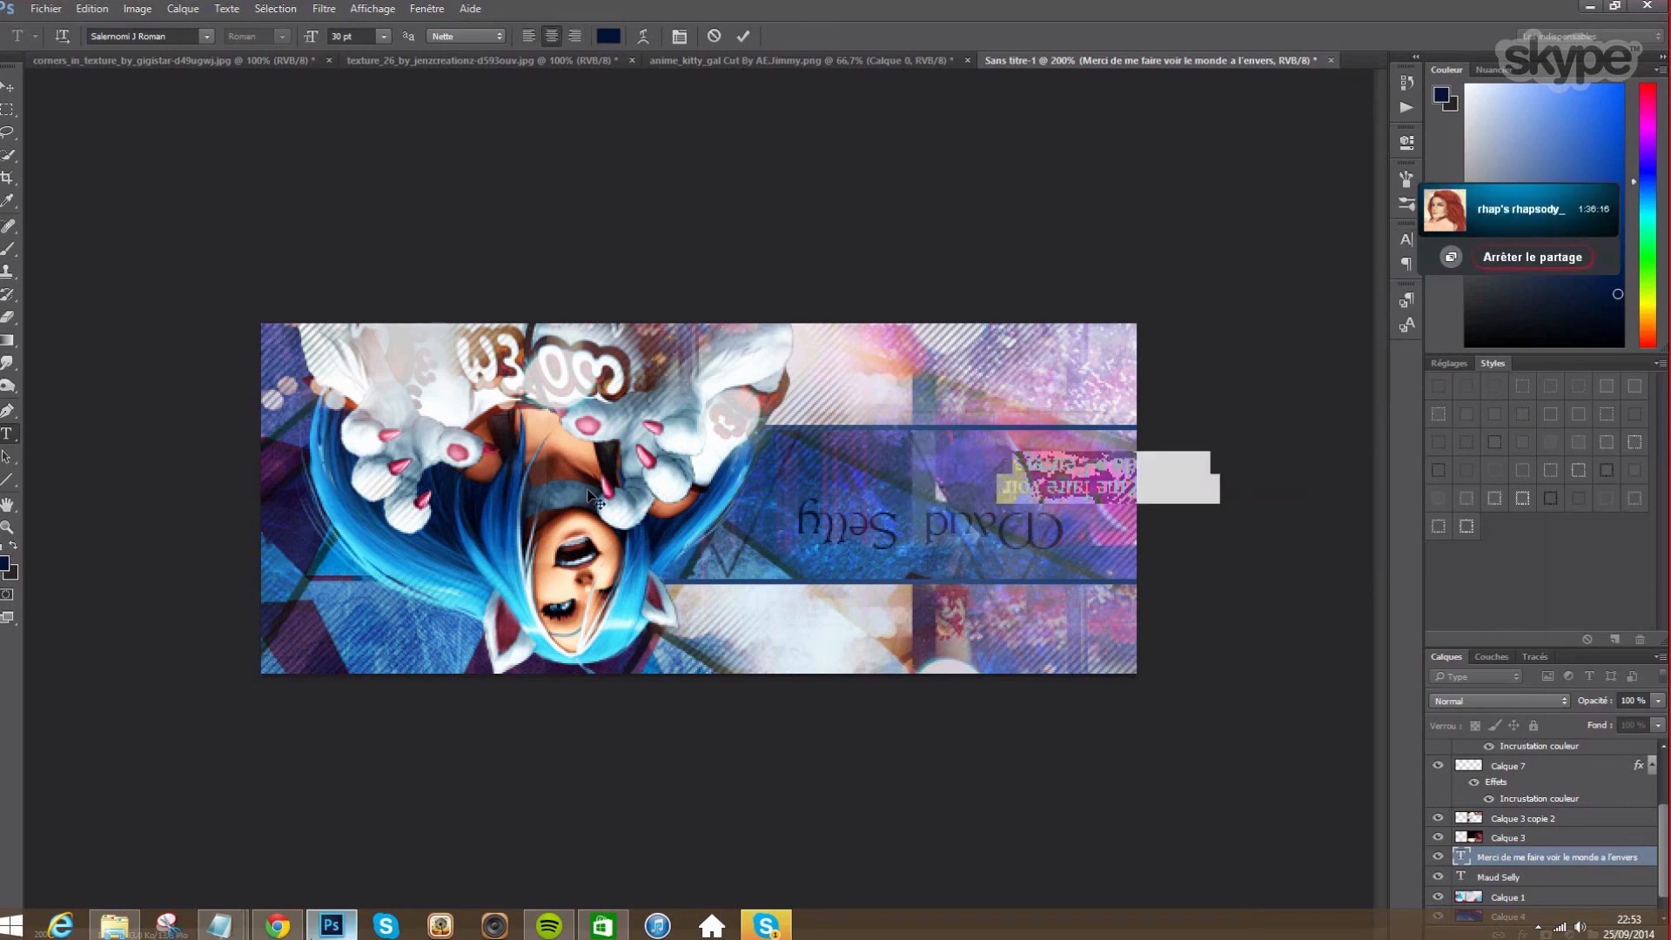
left_click(7, 84)
left_click_drag(1110, 489, 933, 493)
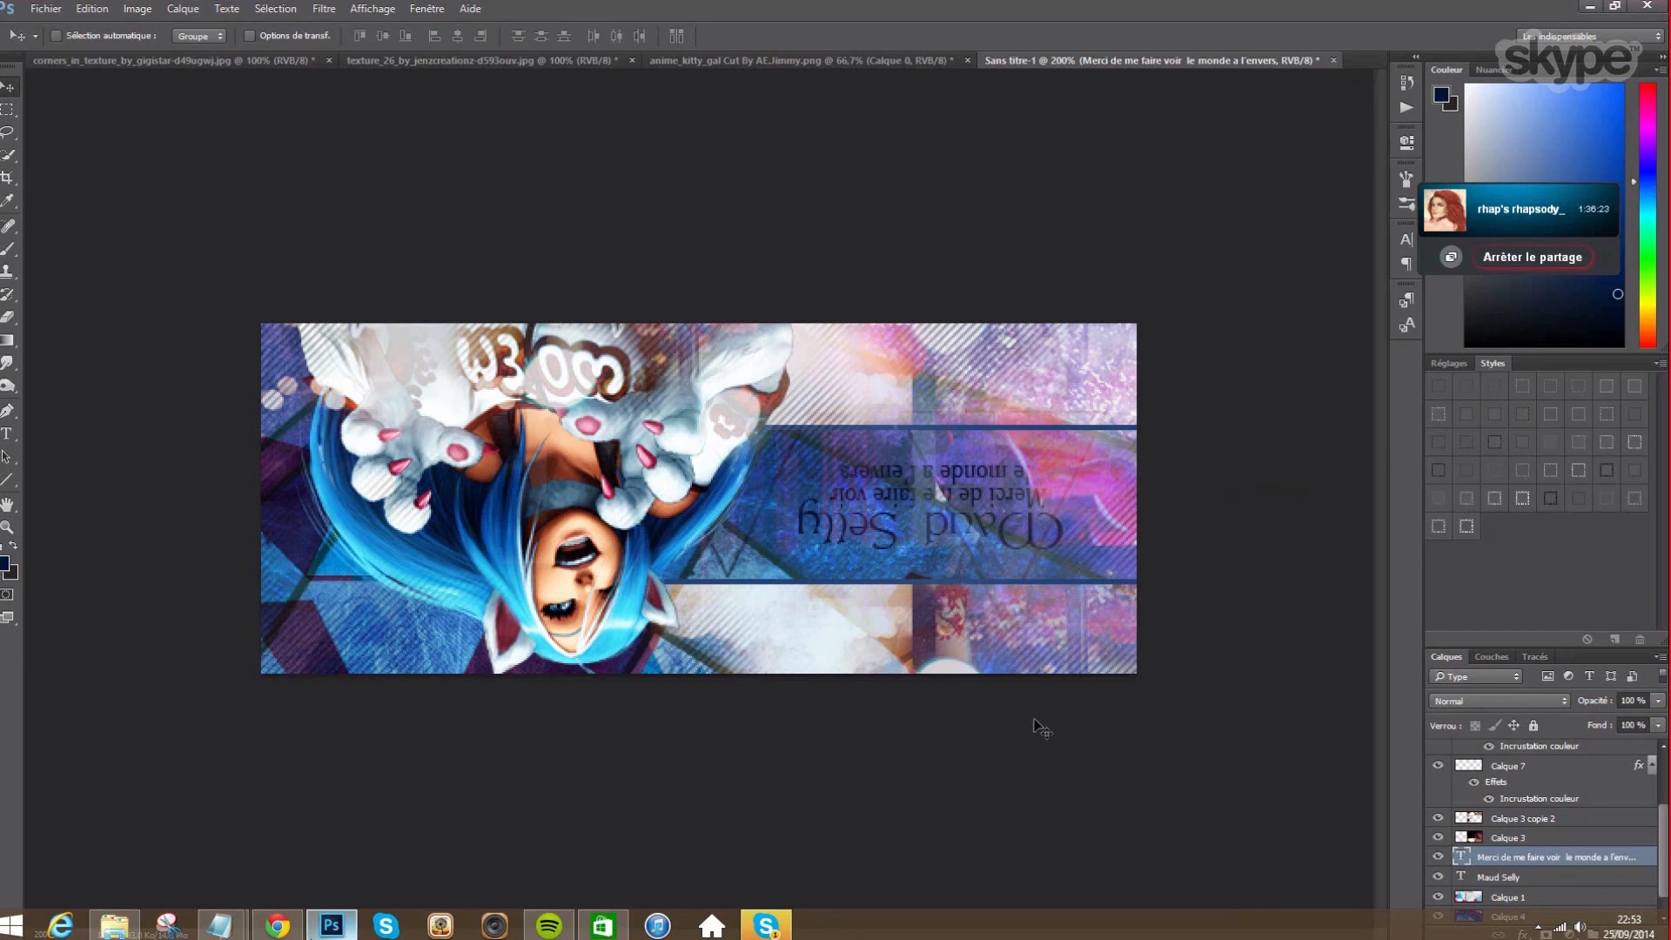
left_click(1501, 878)
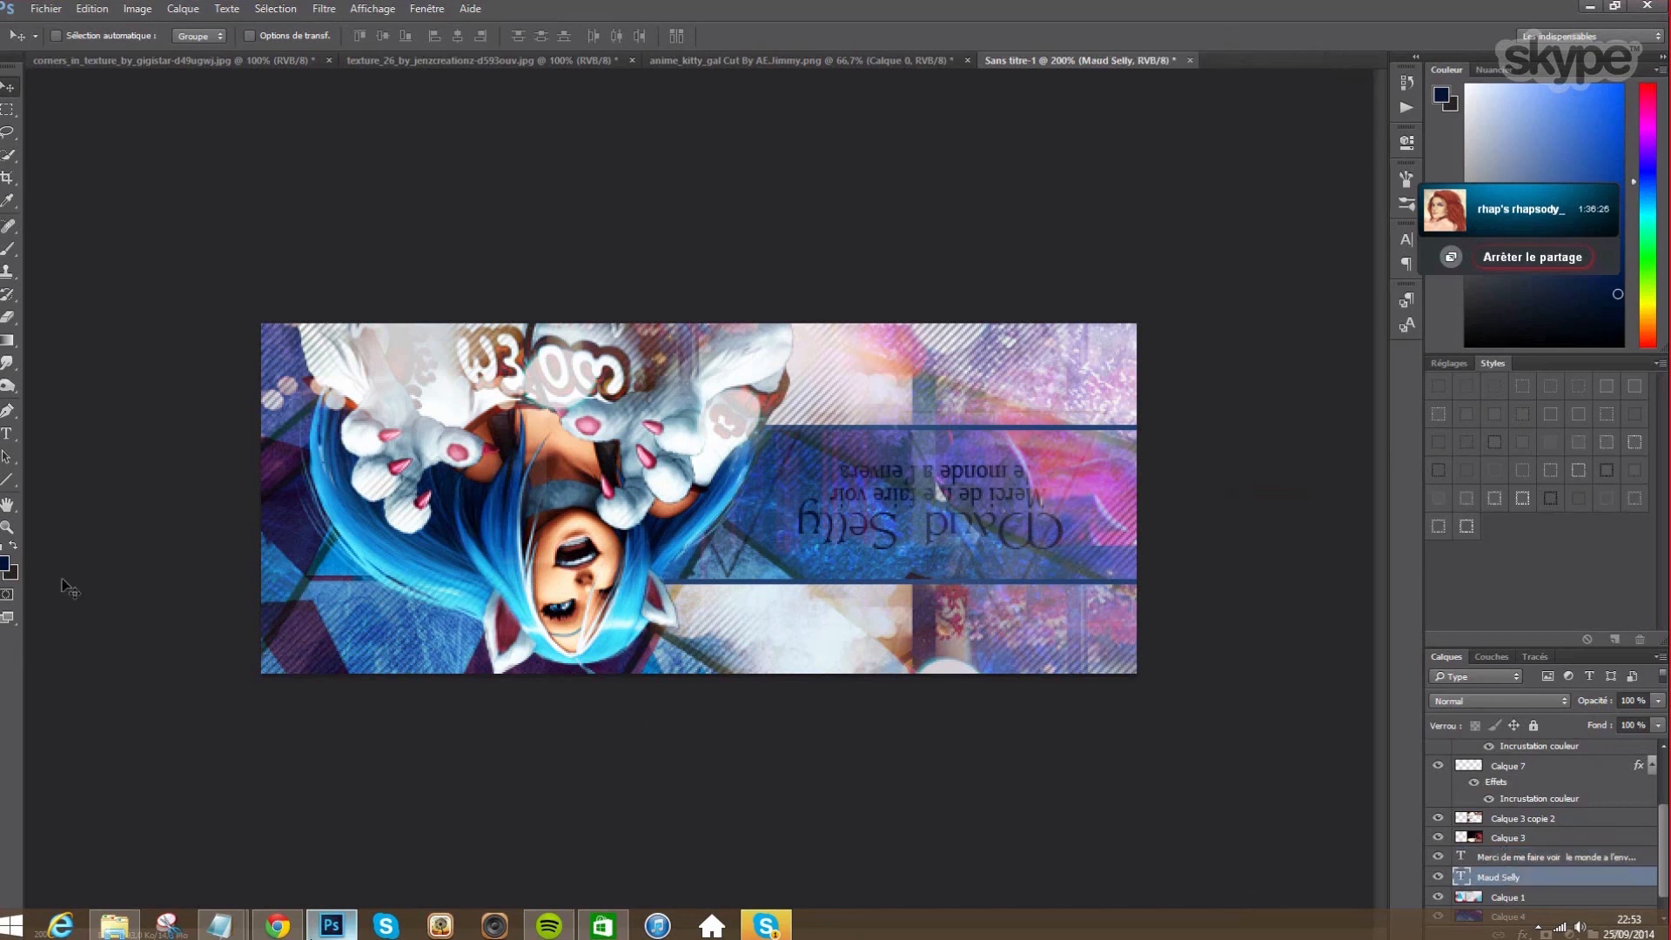
left_click(10, 432)
left_click(604, 36)
left_click(819, 364)
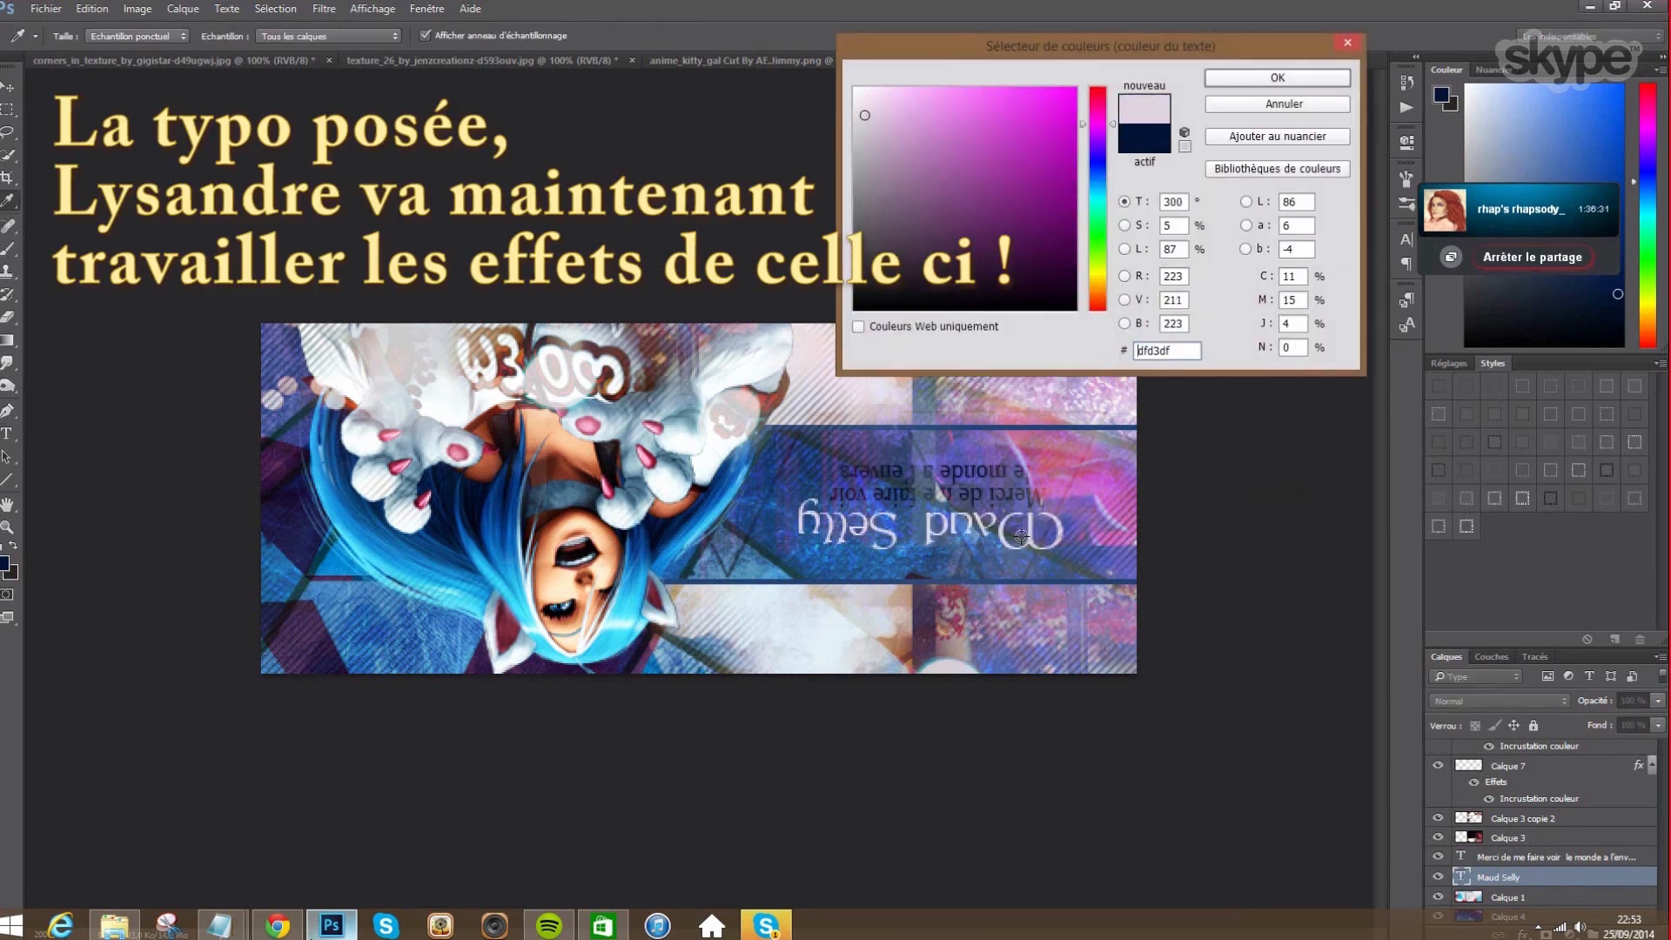
left_click(1079, 487)
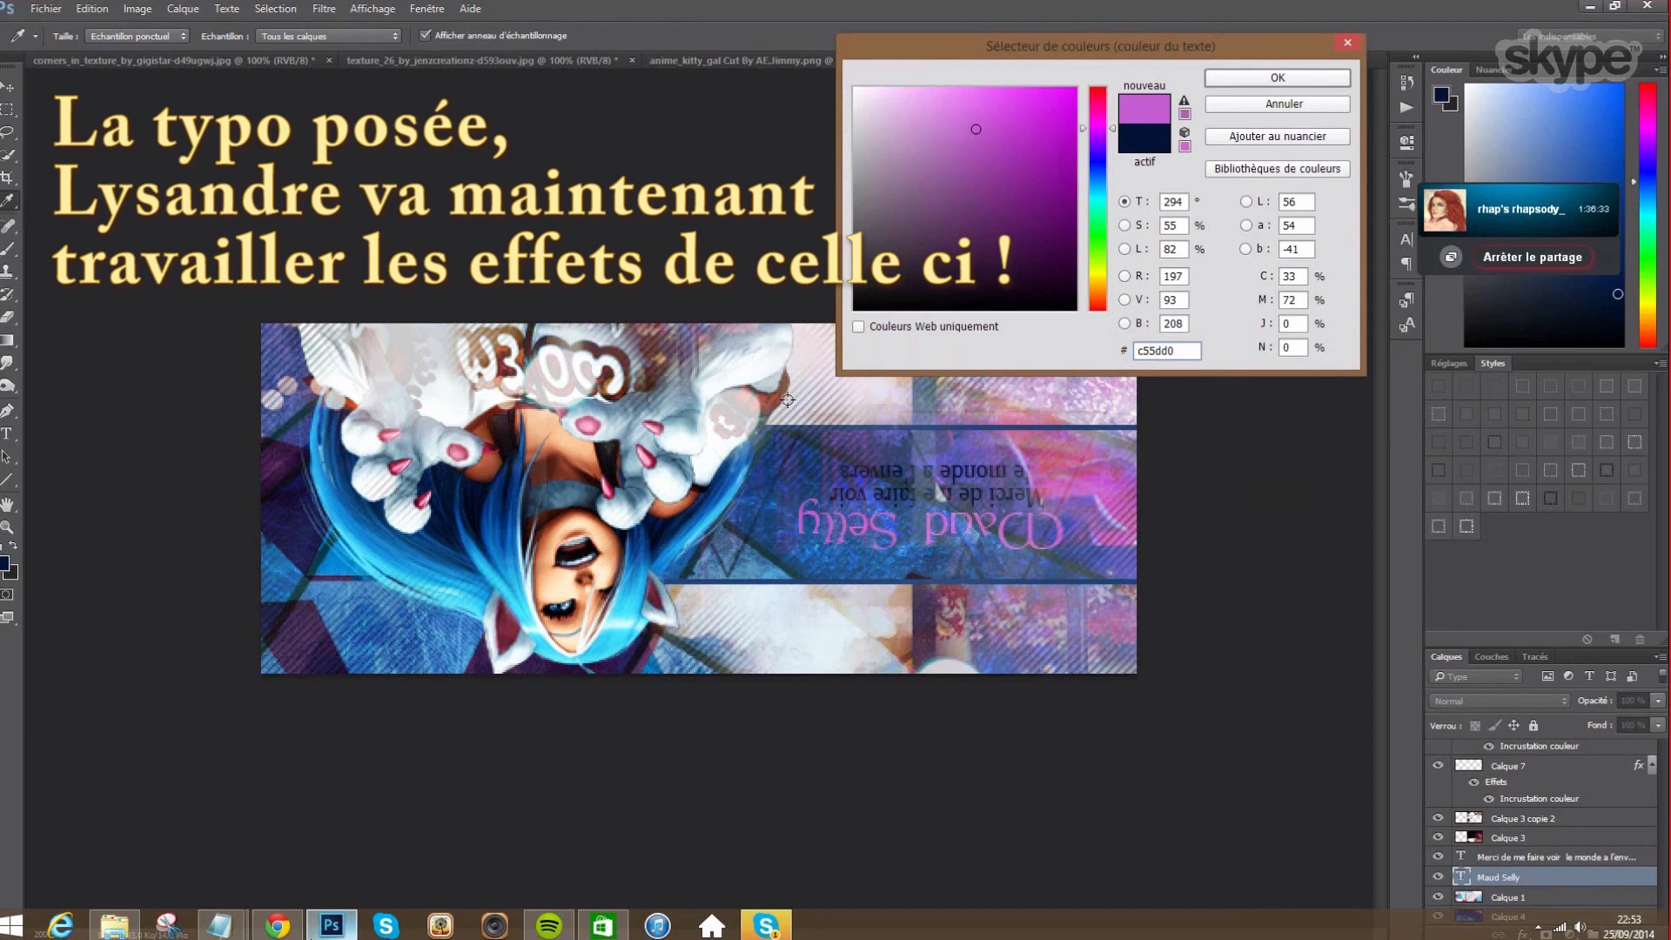
left_click(714, 451)
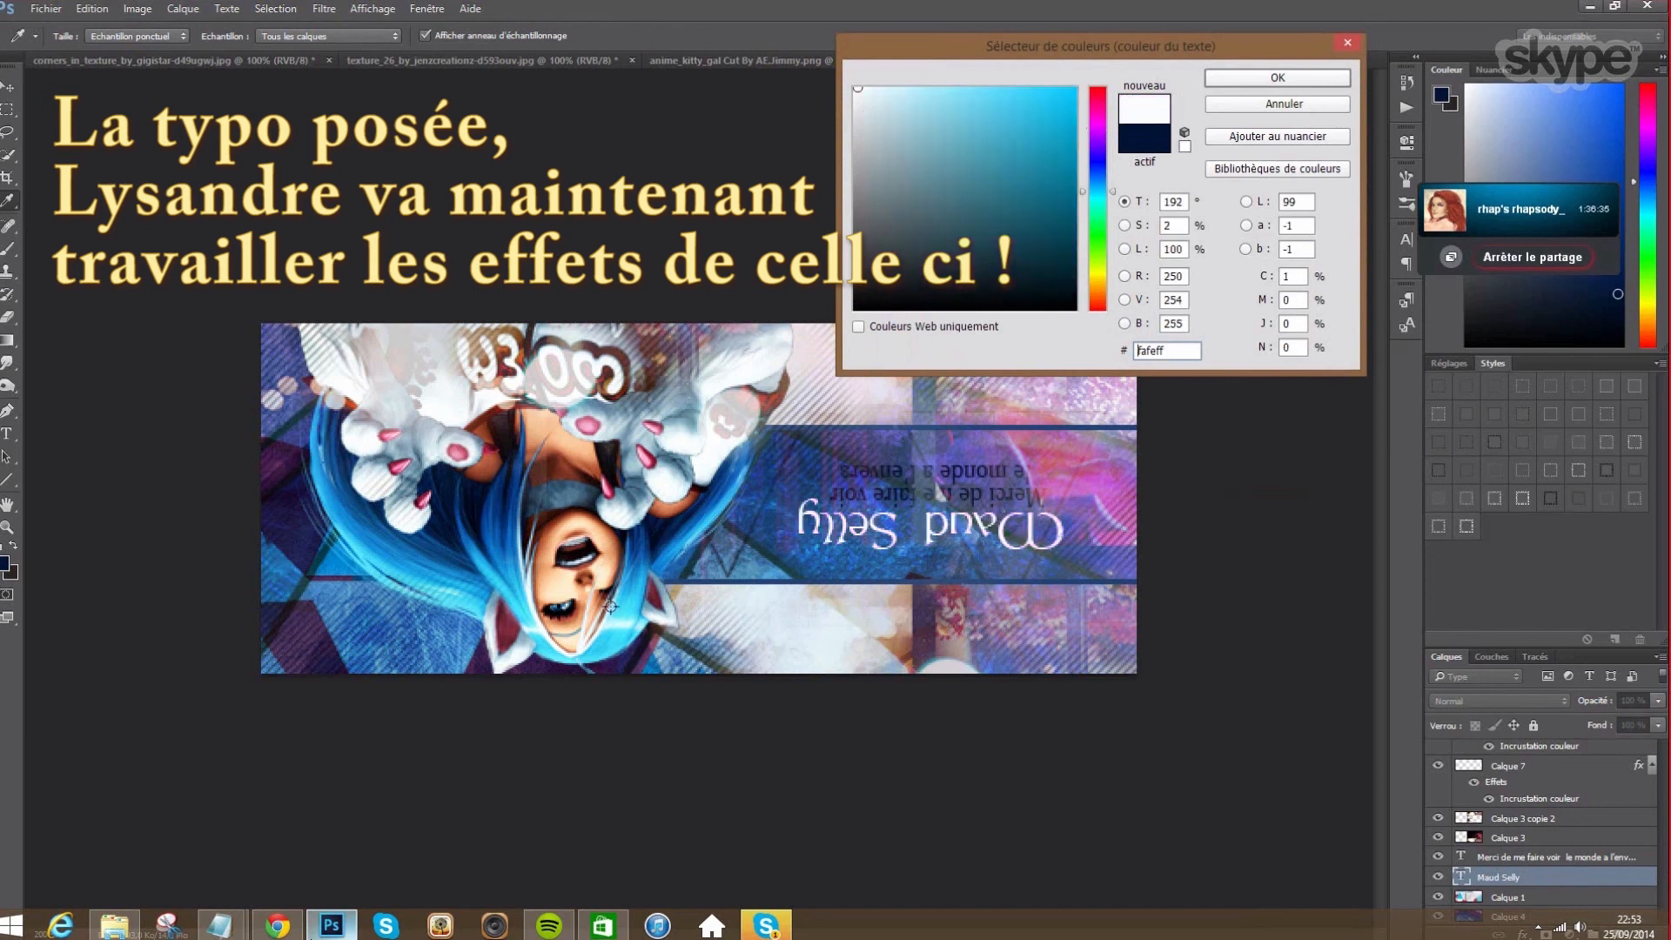
left_click(623, 615)
mouse_move(947, 120)
left_mouse_down()
mouse_move(929, 94)
mouse_move(934, 137)
mouse_move(939, 96)
left_mouse_up()
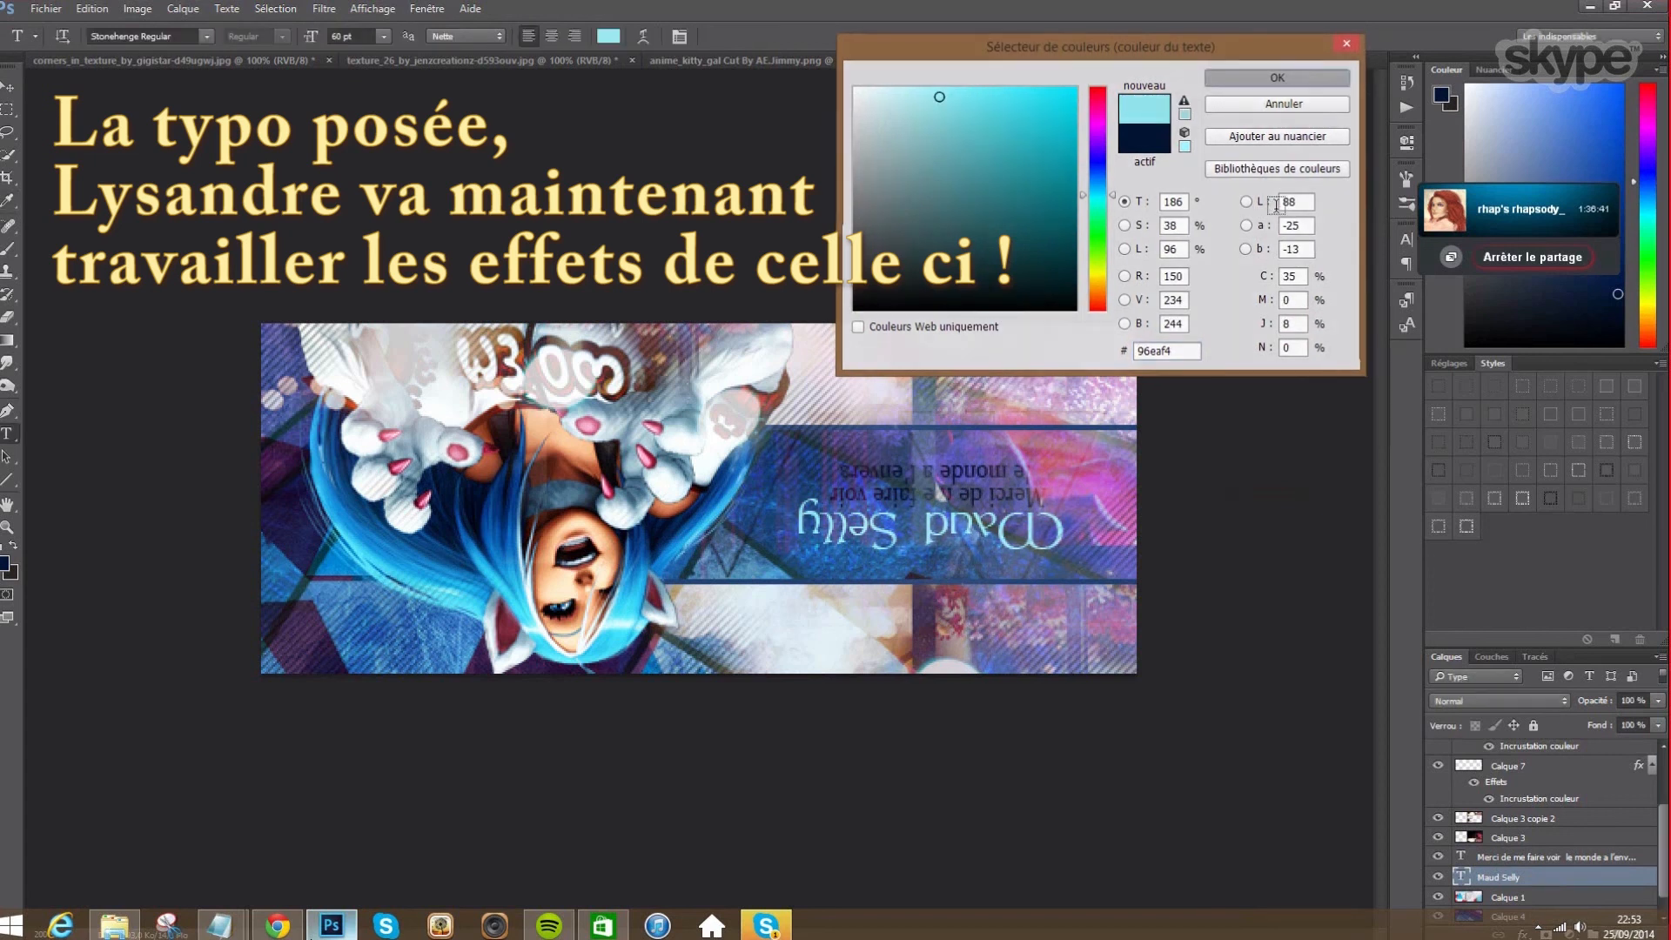
key("Return")
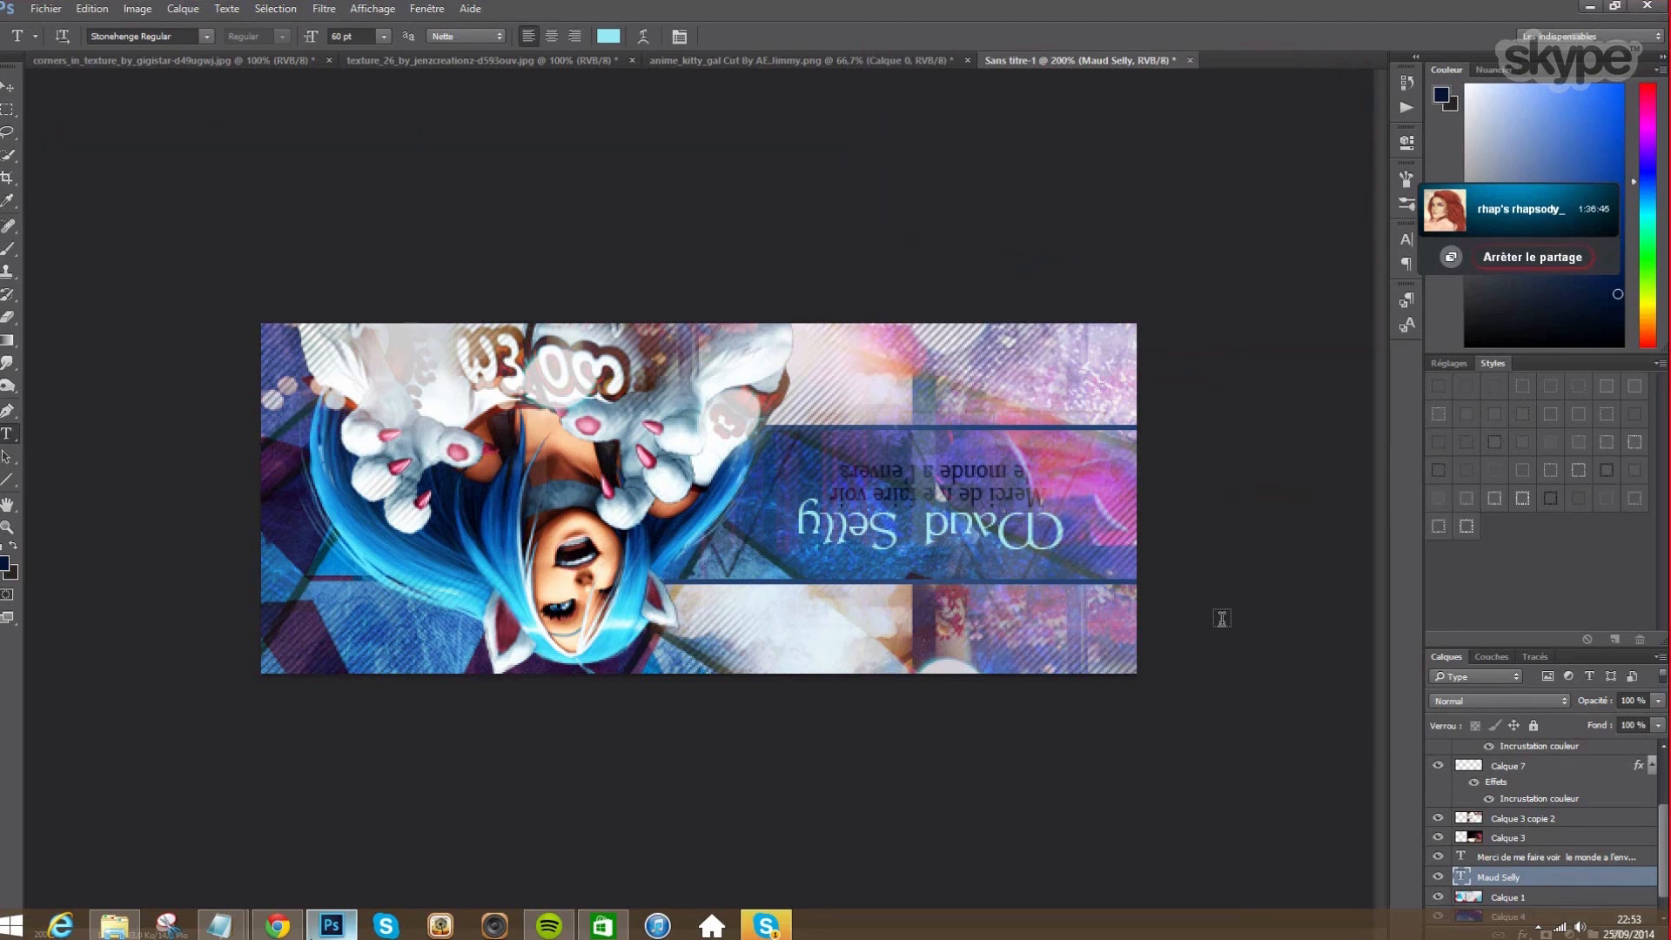
right_click(1521, 879)
left_click(1519, 235)
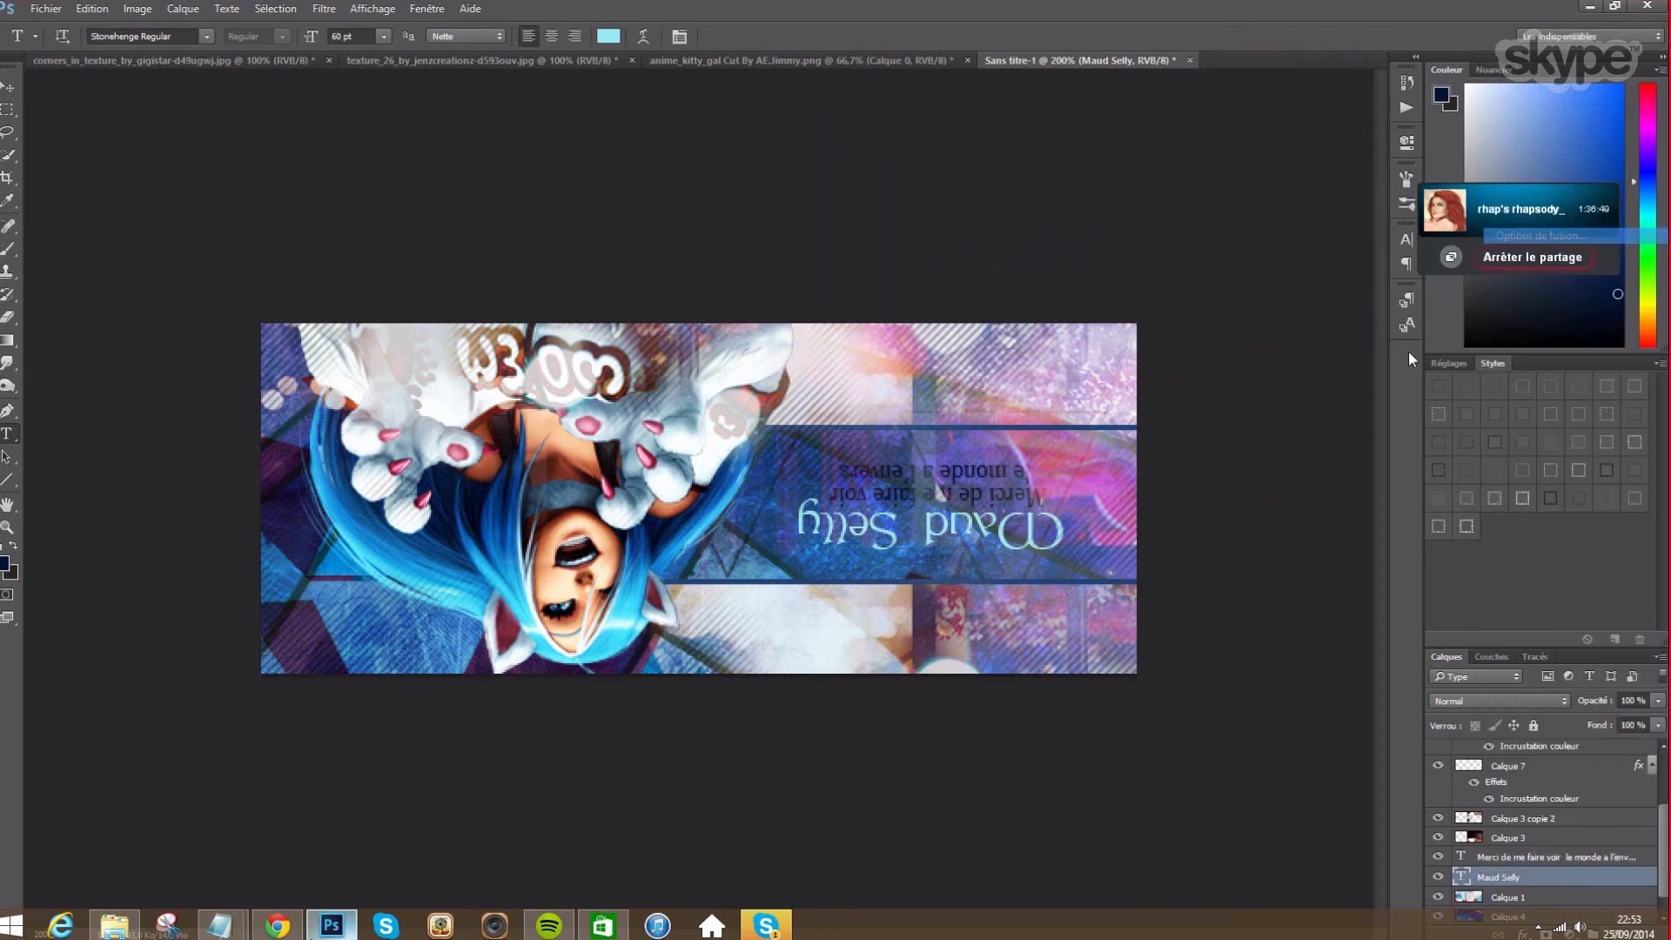
left_click_drag(927, 162, 494, 159)
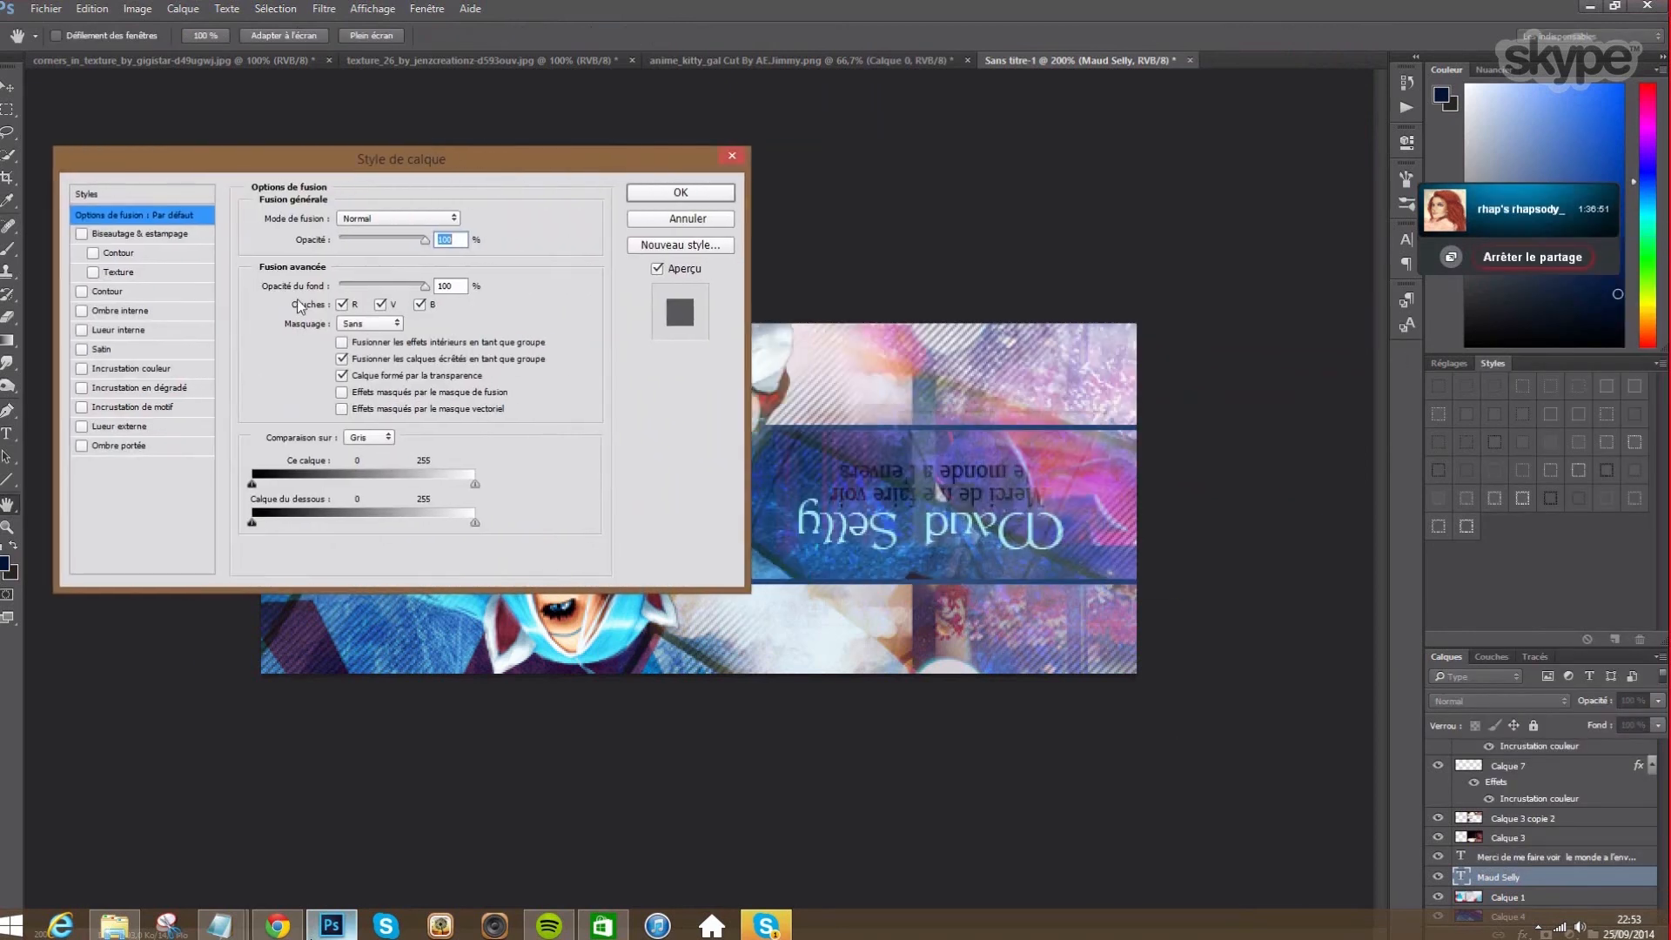
left_click(97, 426)
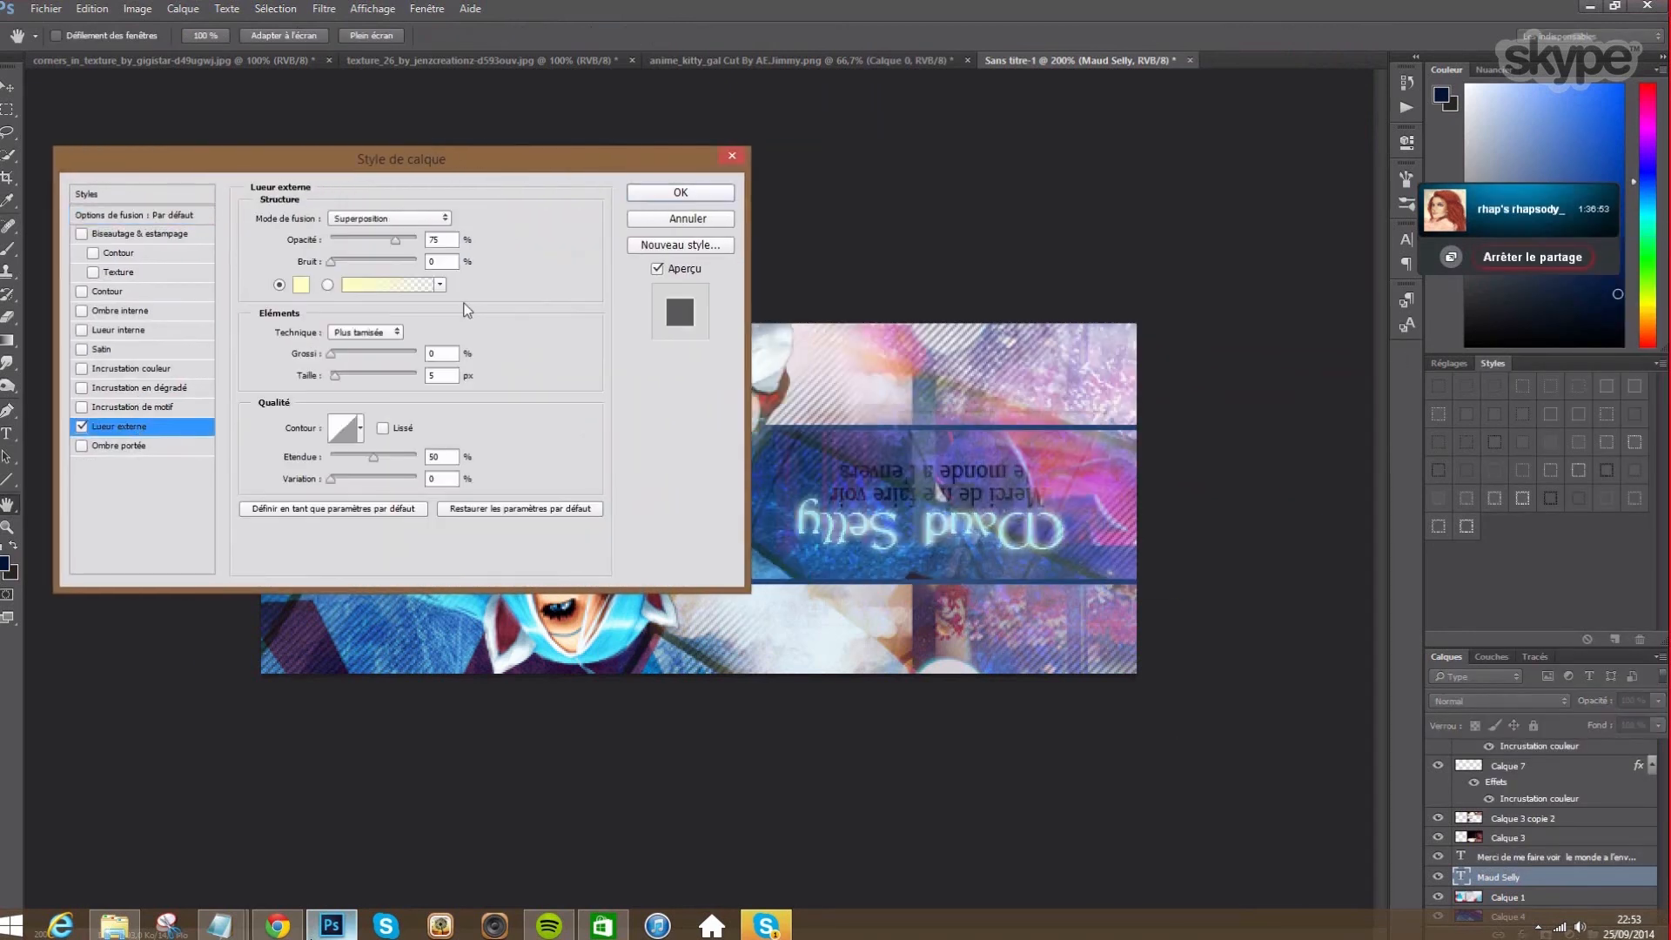
left_click(374, 219)
left_click(369, 233)
left_click(301, 285)
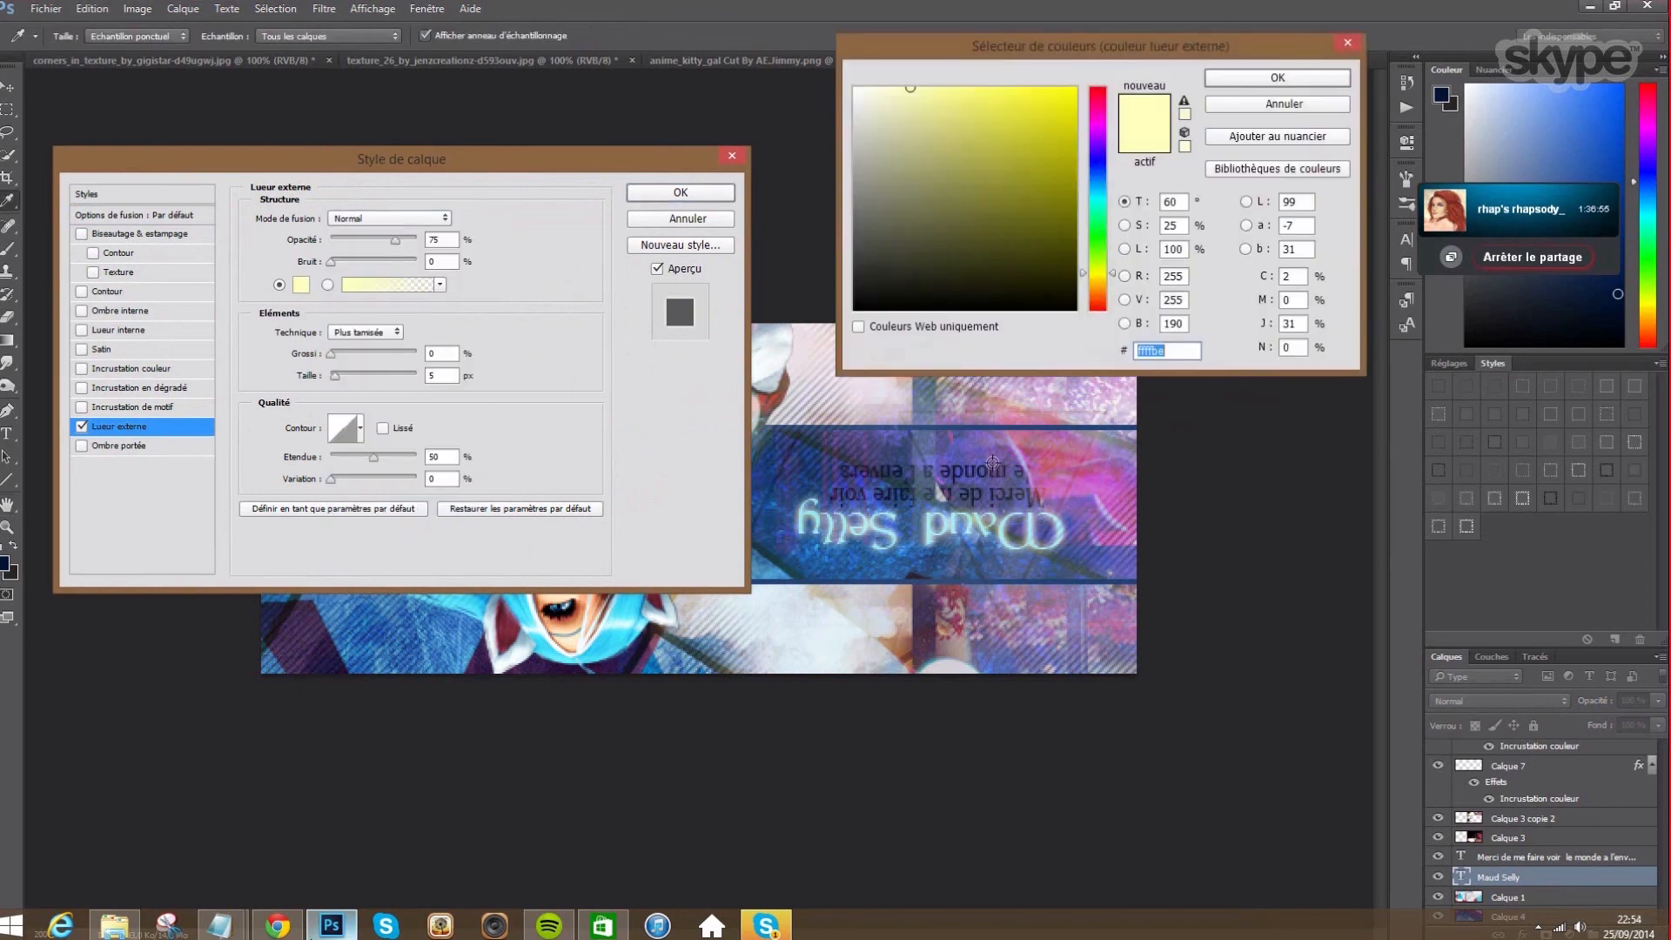
left_click(798, 475)
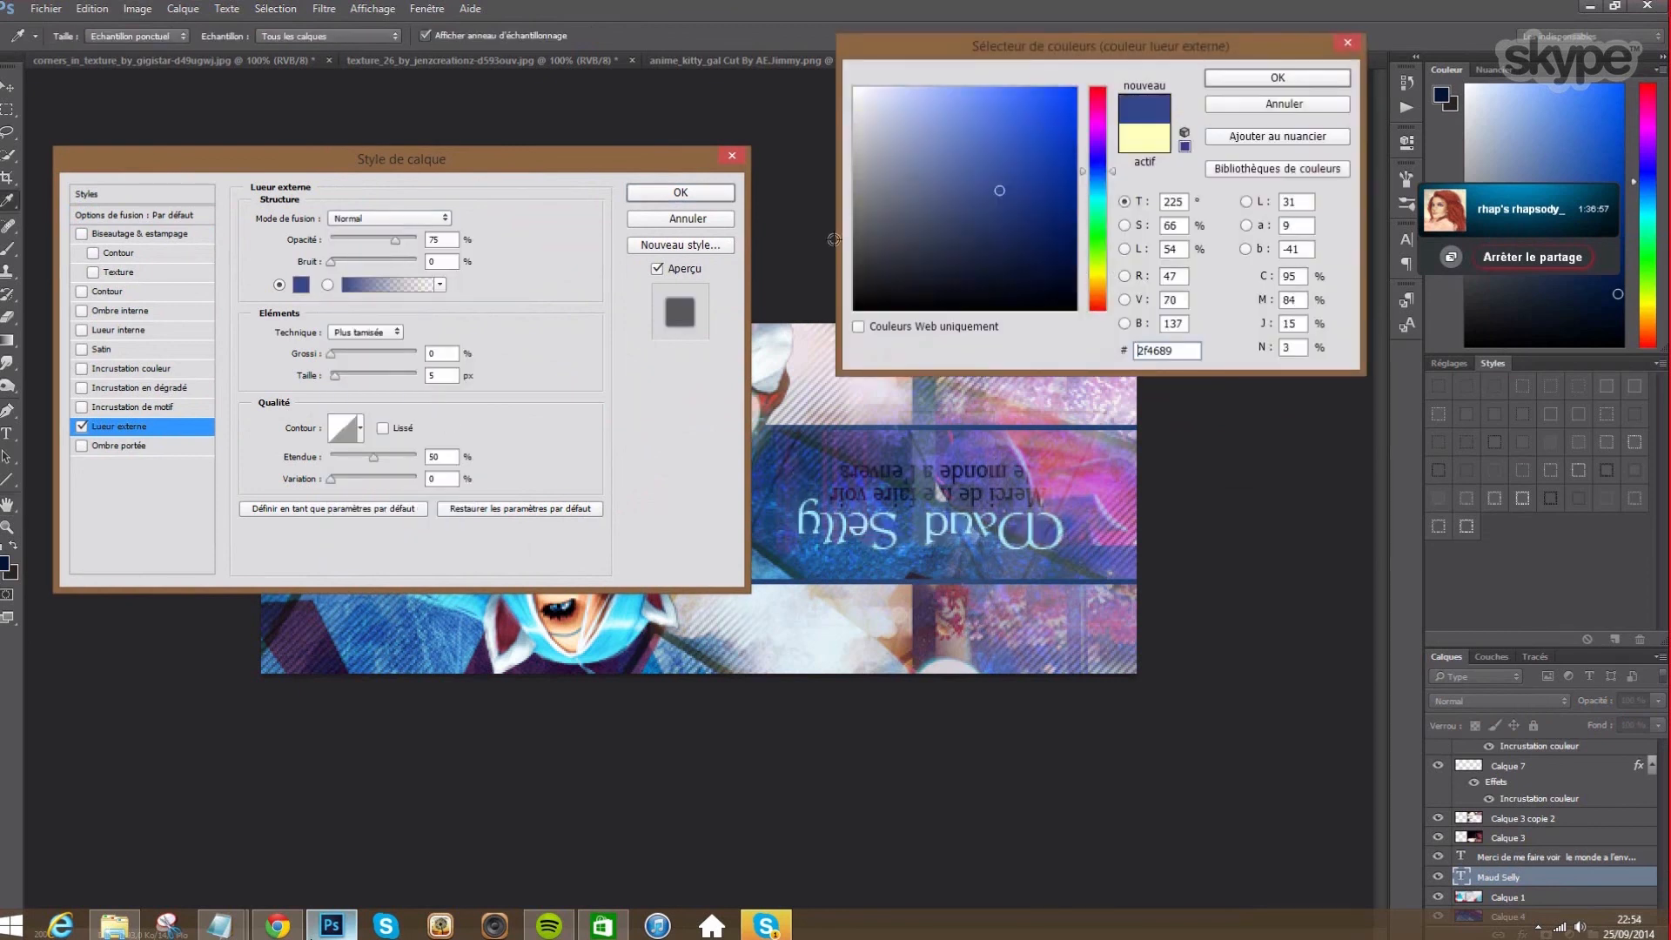
left_click(1046, 232)
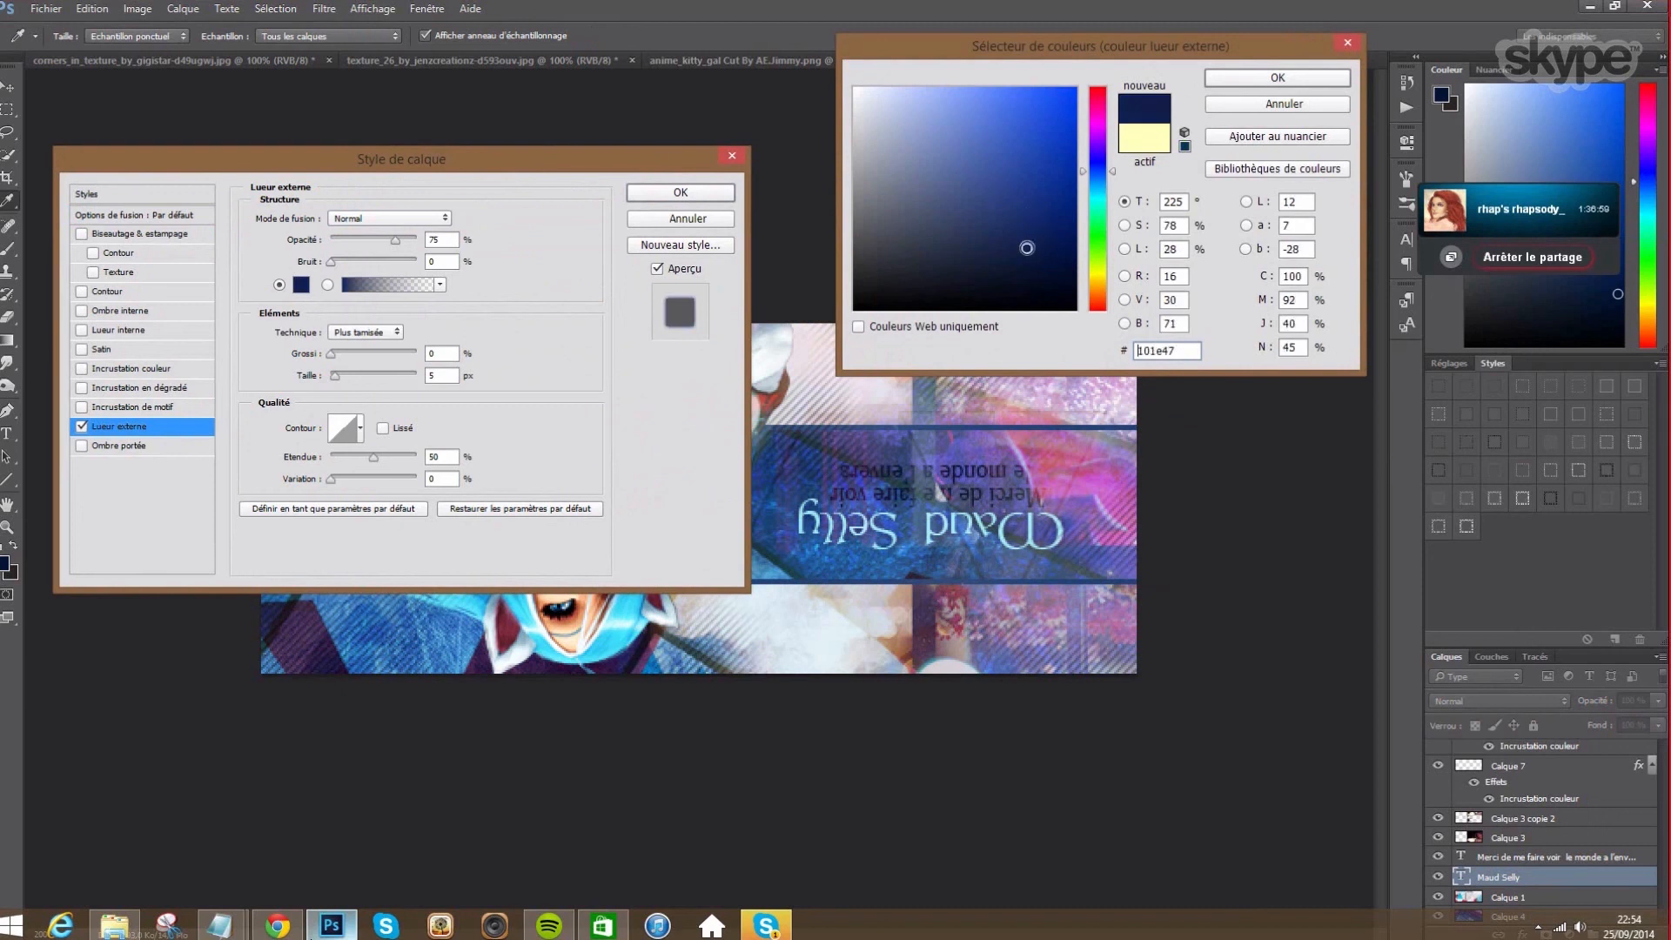
left_click(1246, 78)
key("Return")
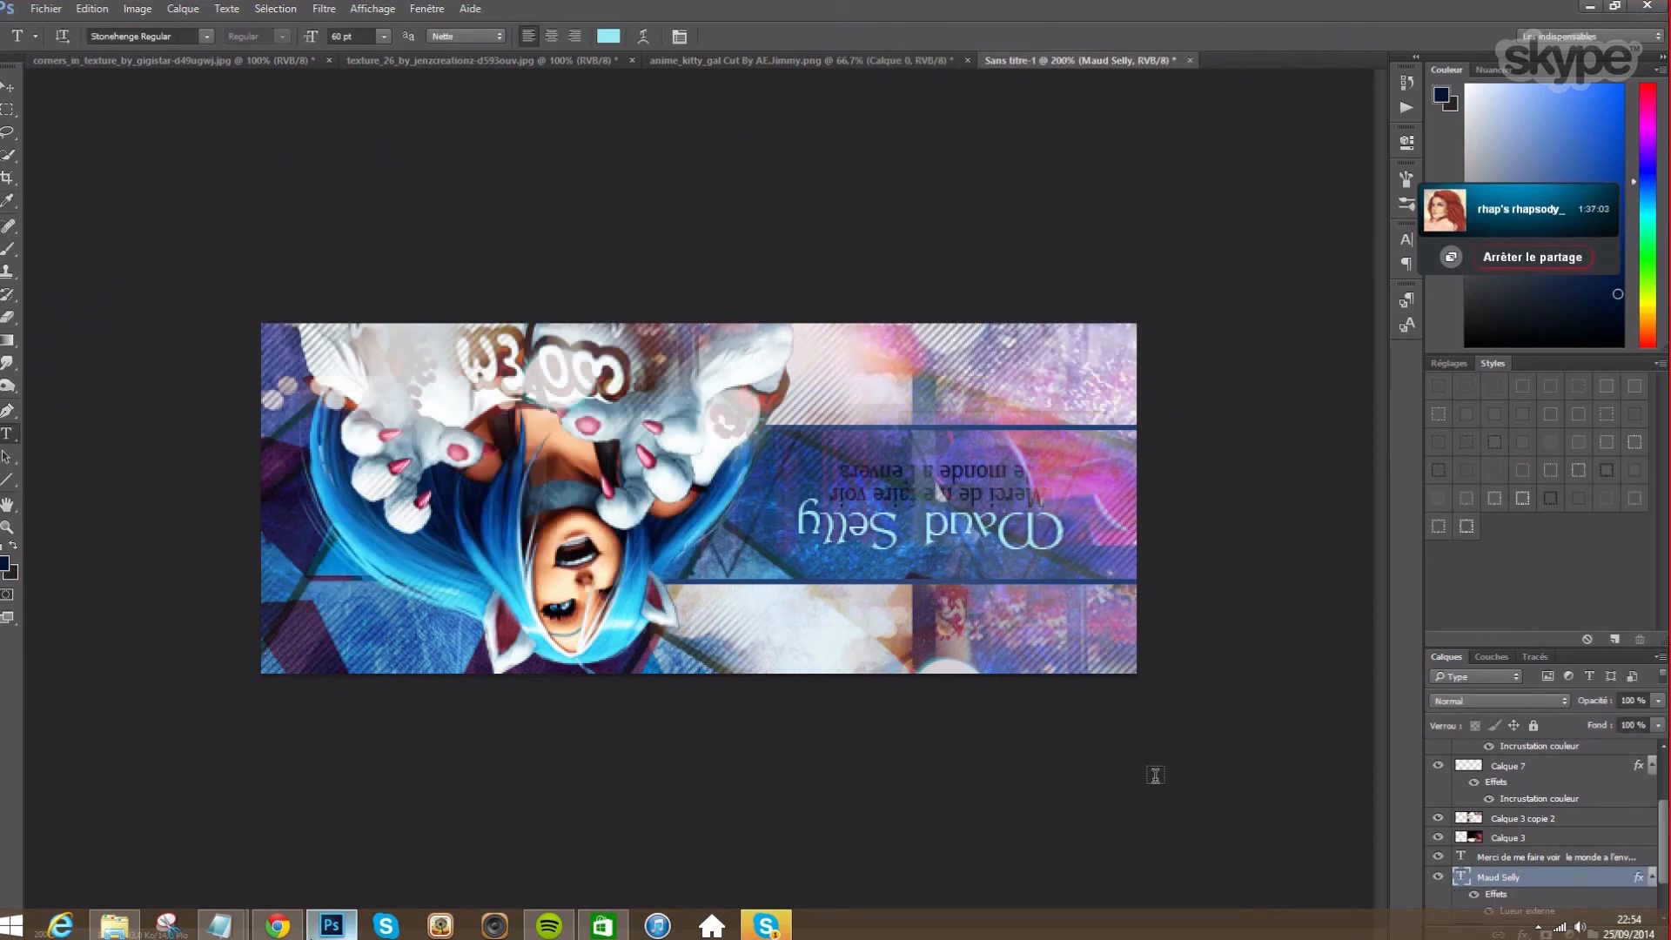
left_click(182, 9)
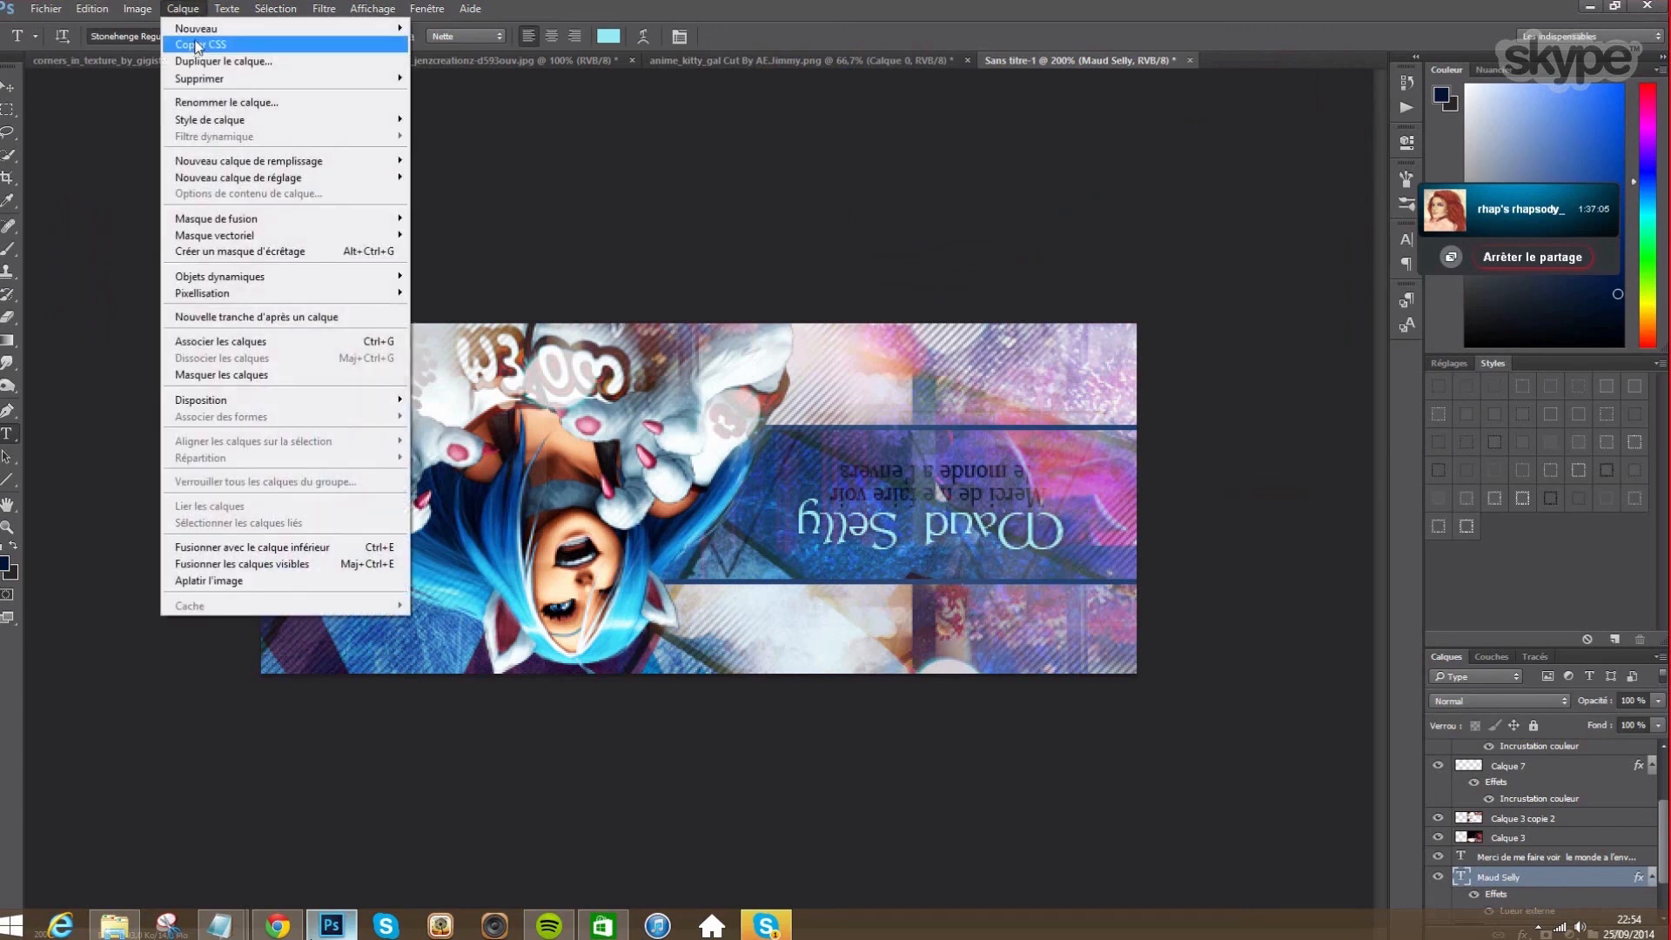
left_click(435, 27)
key("Return")
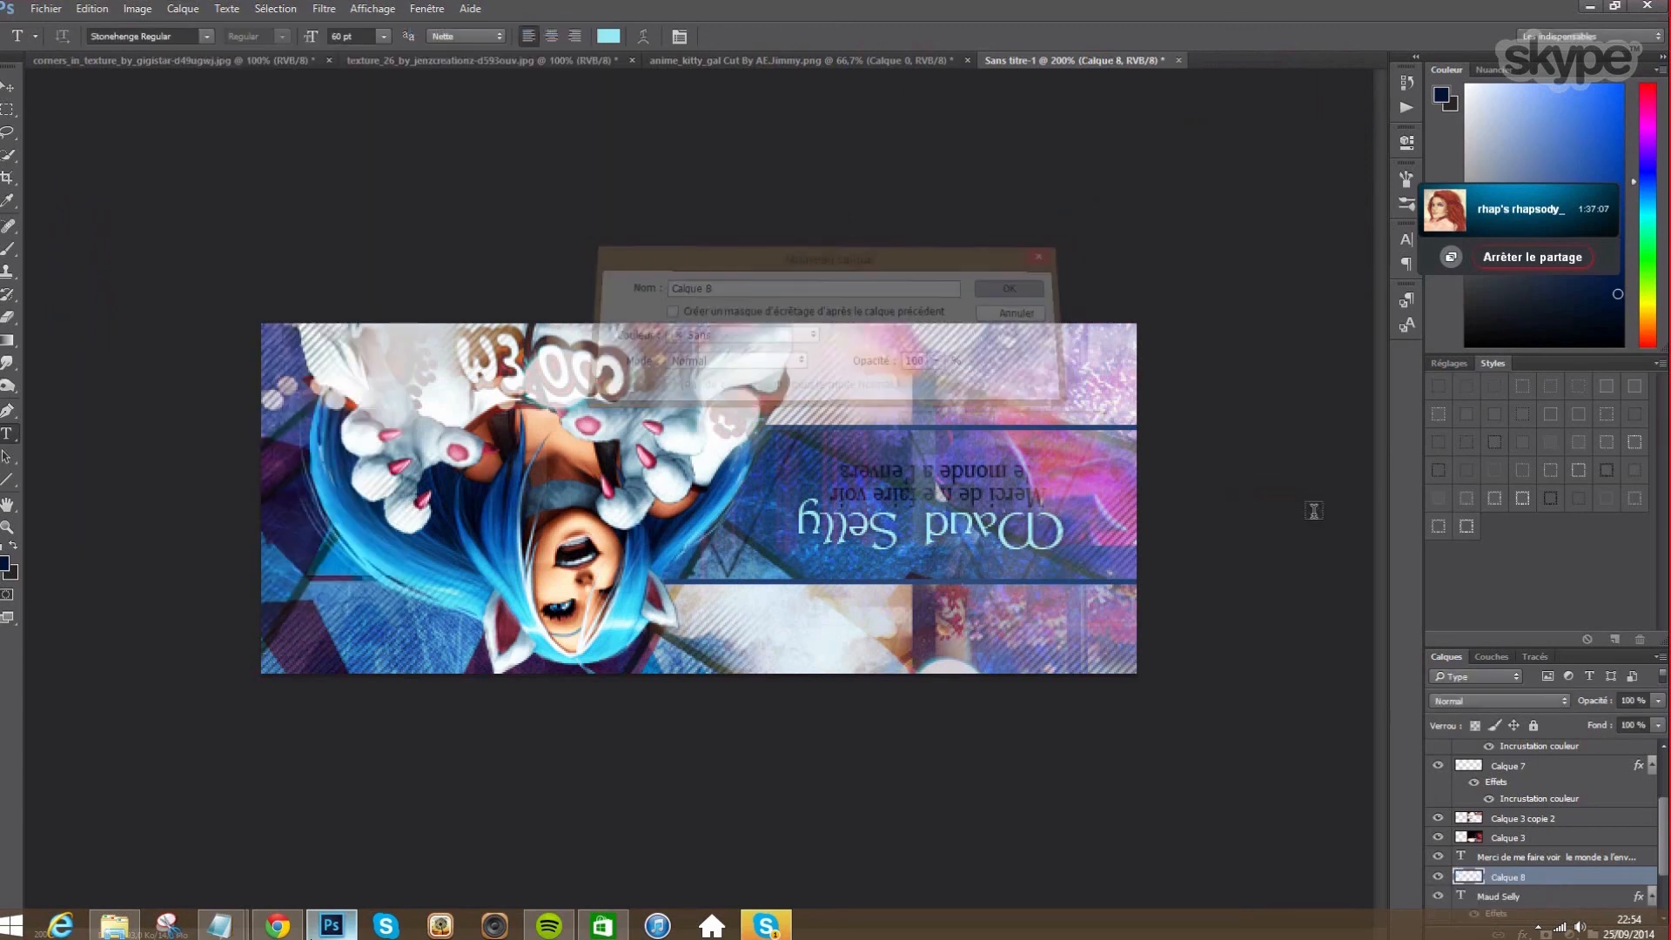
left_click(10, 249)
right_click(857, 508)
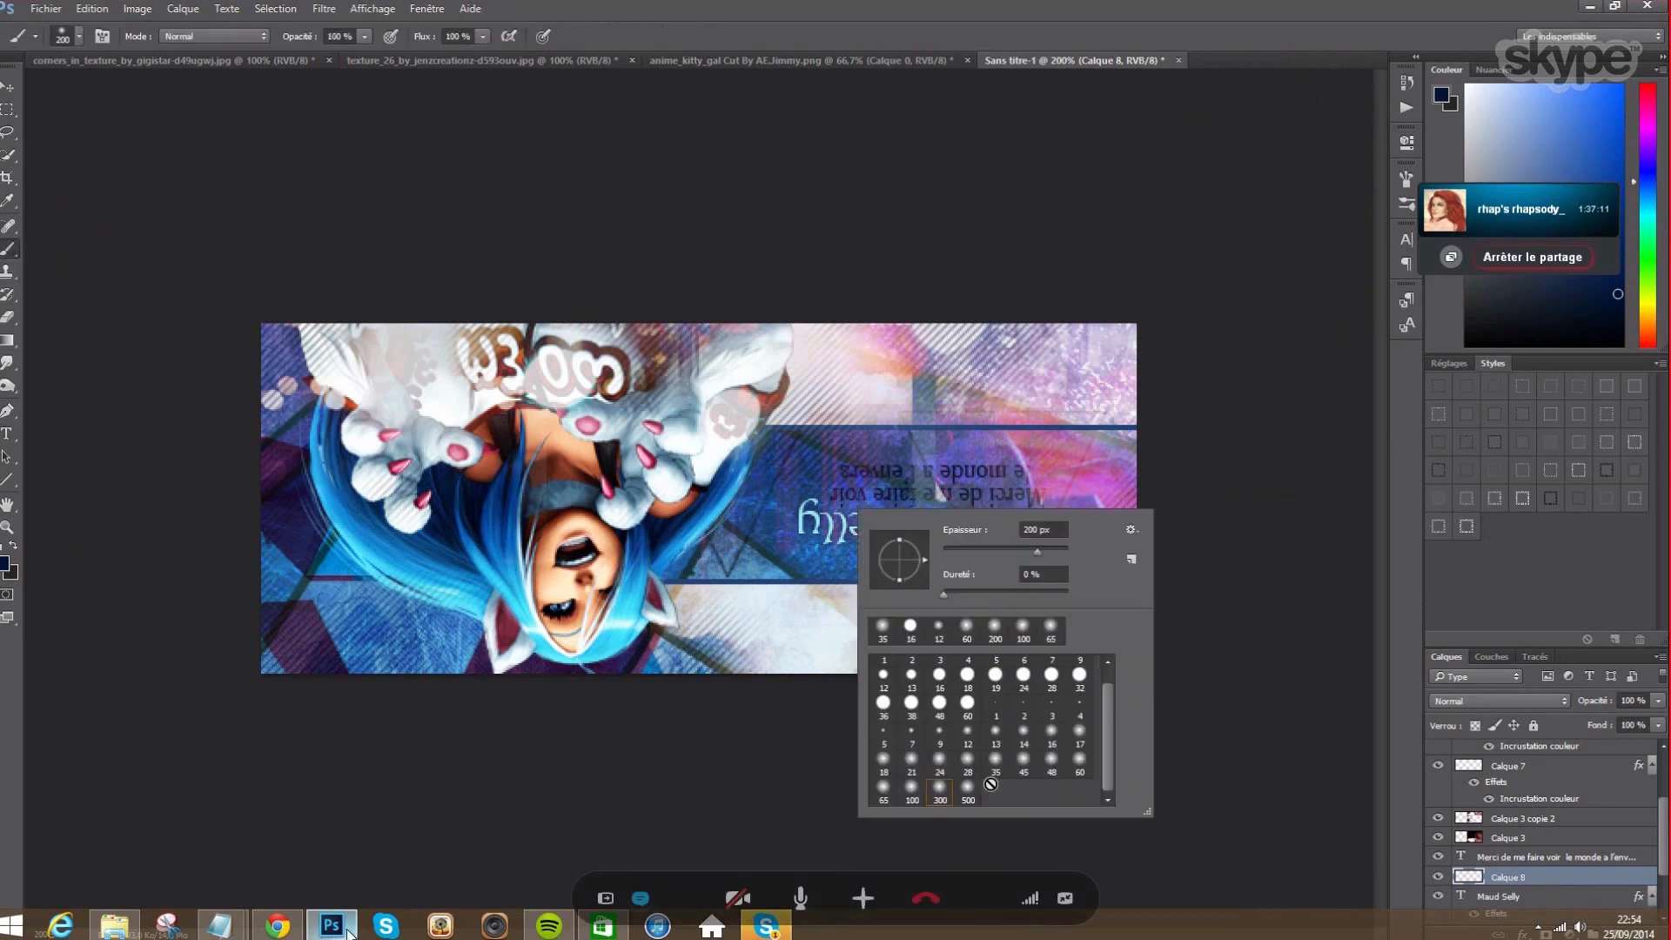
left_click(968, 763)
left_click(808, 521)
left_click(881, 531)
left_click(961, 522)
left_click(1033, 533)
- Clip the new layer to the title, erase the dabs, and set a sampled pink paint colour
right_click(1541, 876)
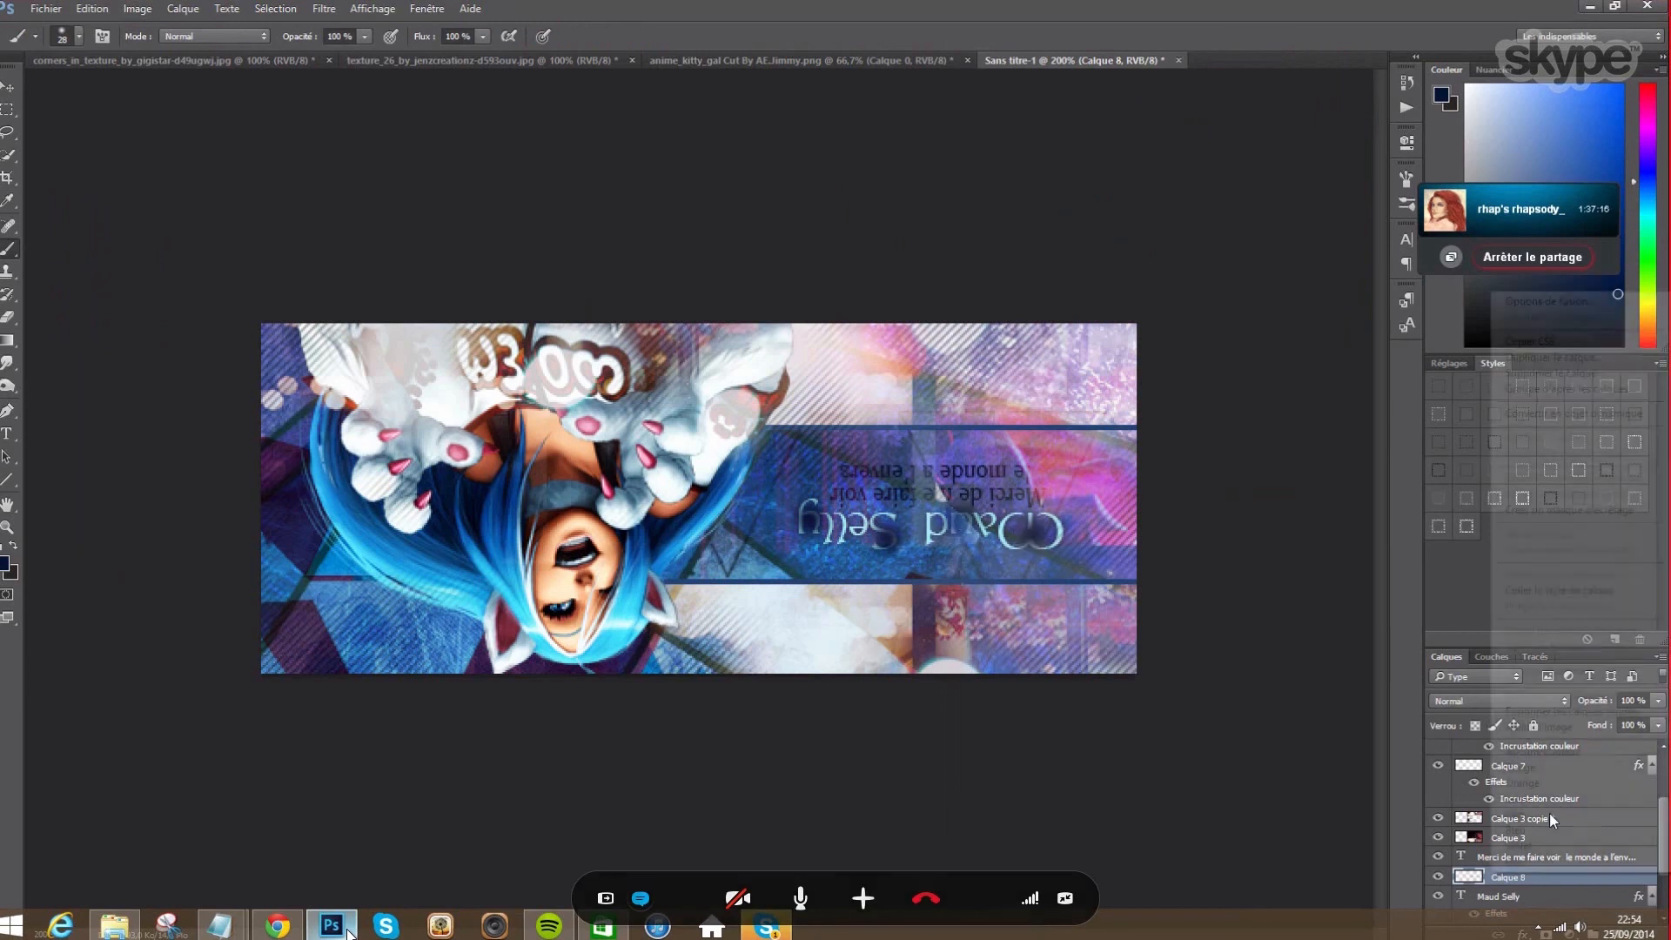
left_click(1552, 510)
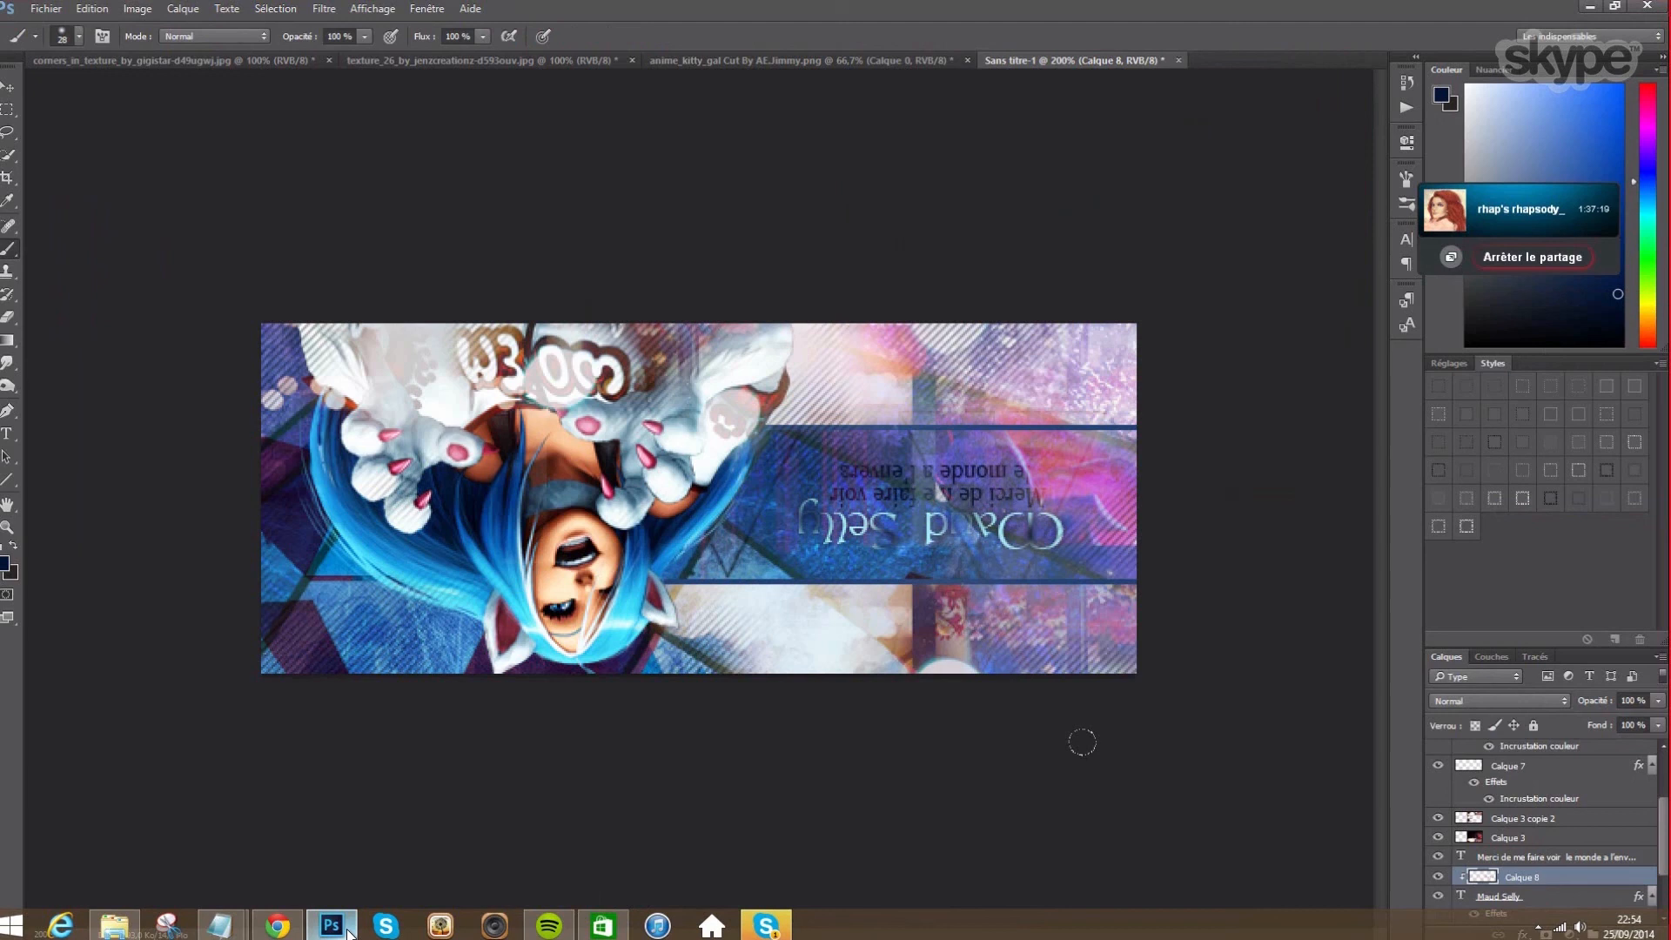
key("e")
left_click_drag(688, 520, 1079, 521)
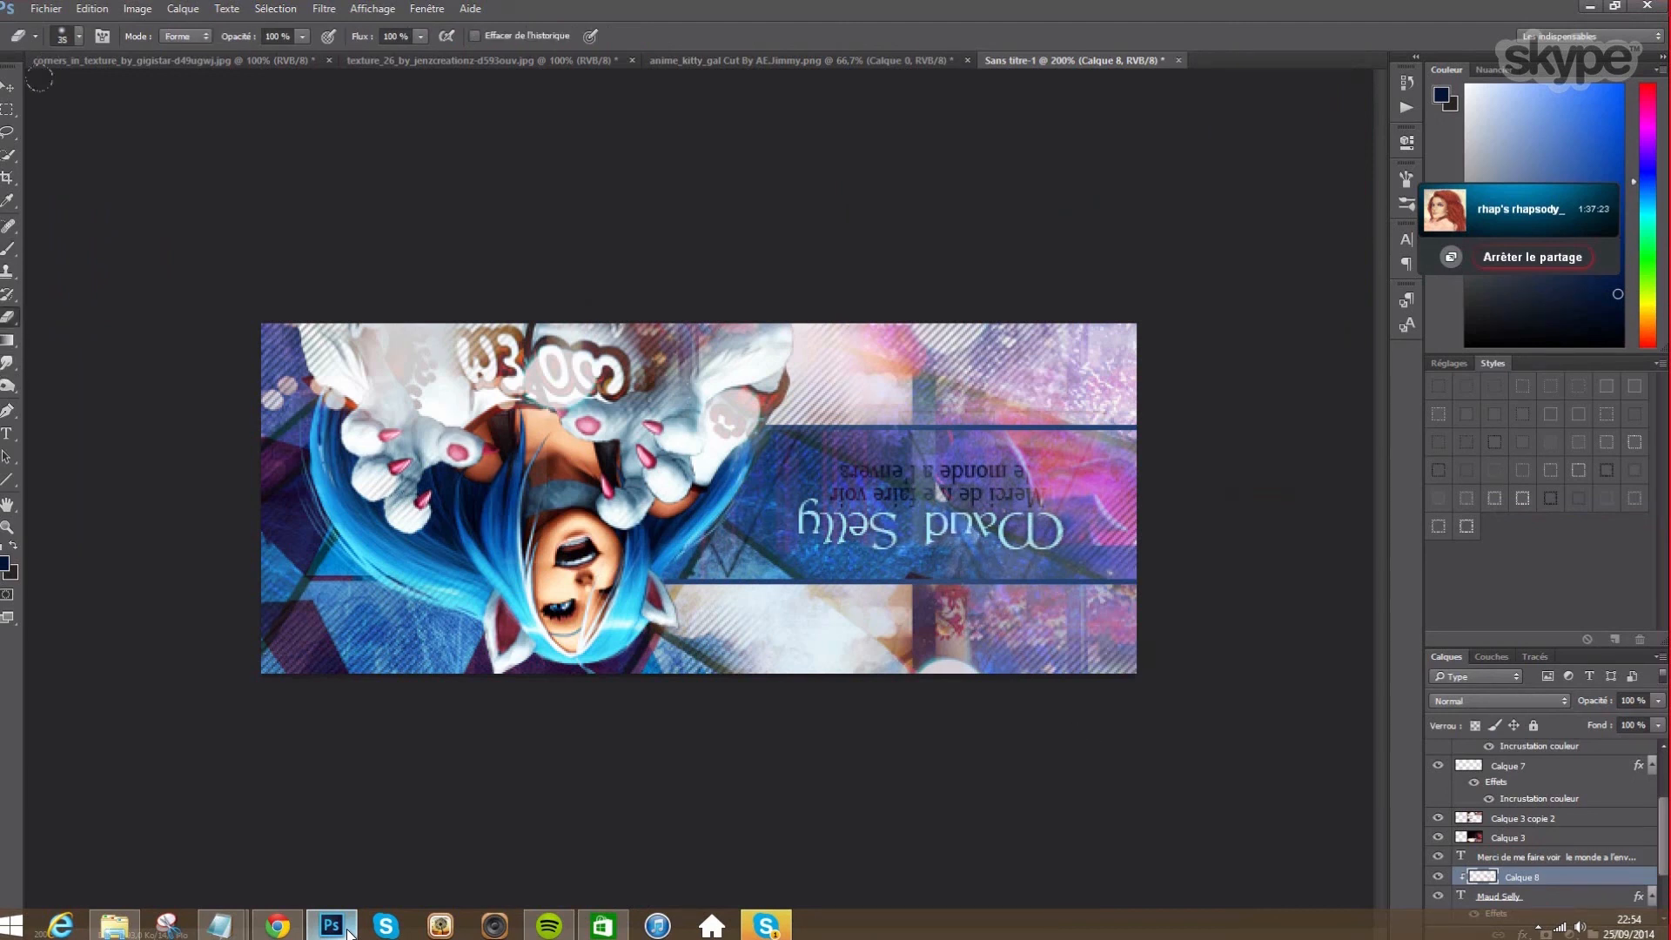
key("b")
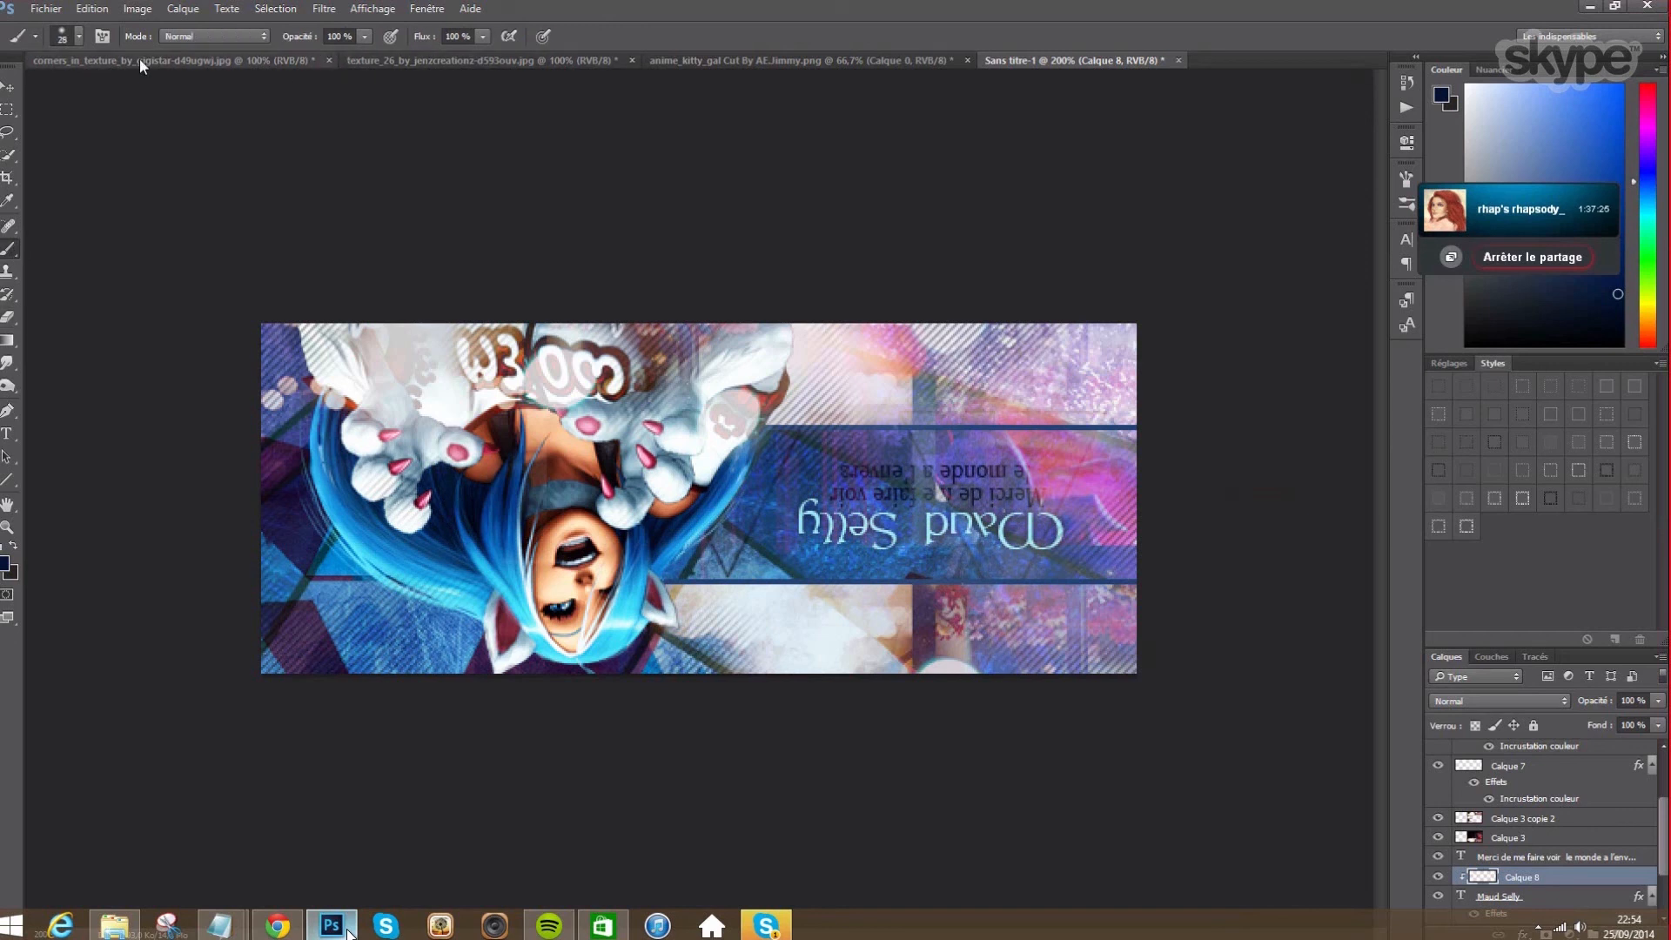
left_click(5, 564)
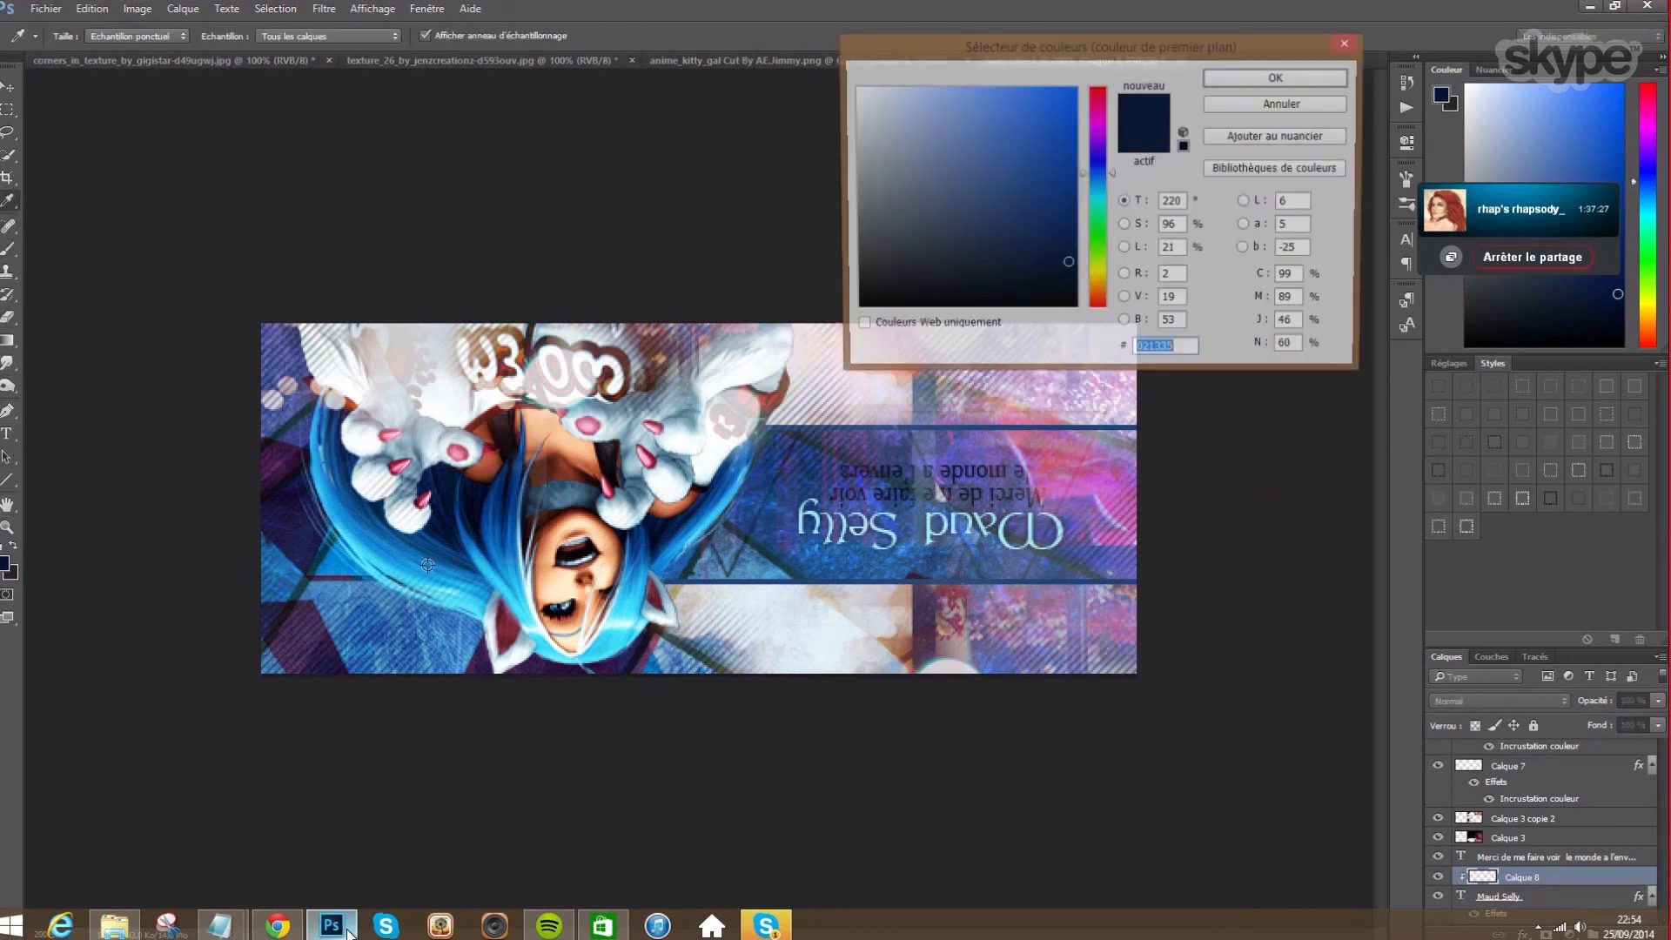
left_click(1090, 471)
left_click(1231, 86)
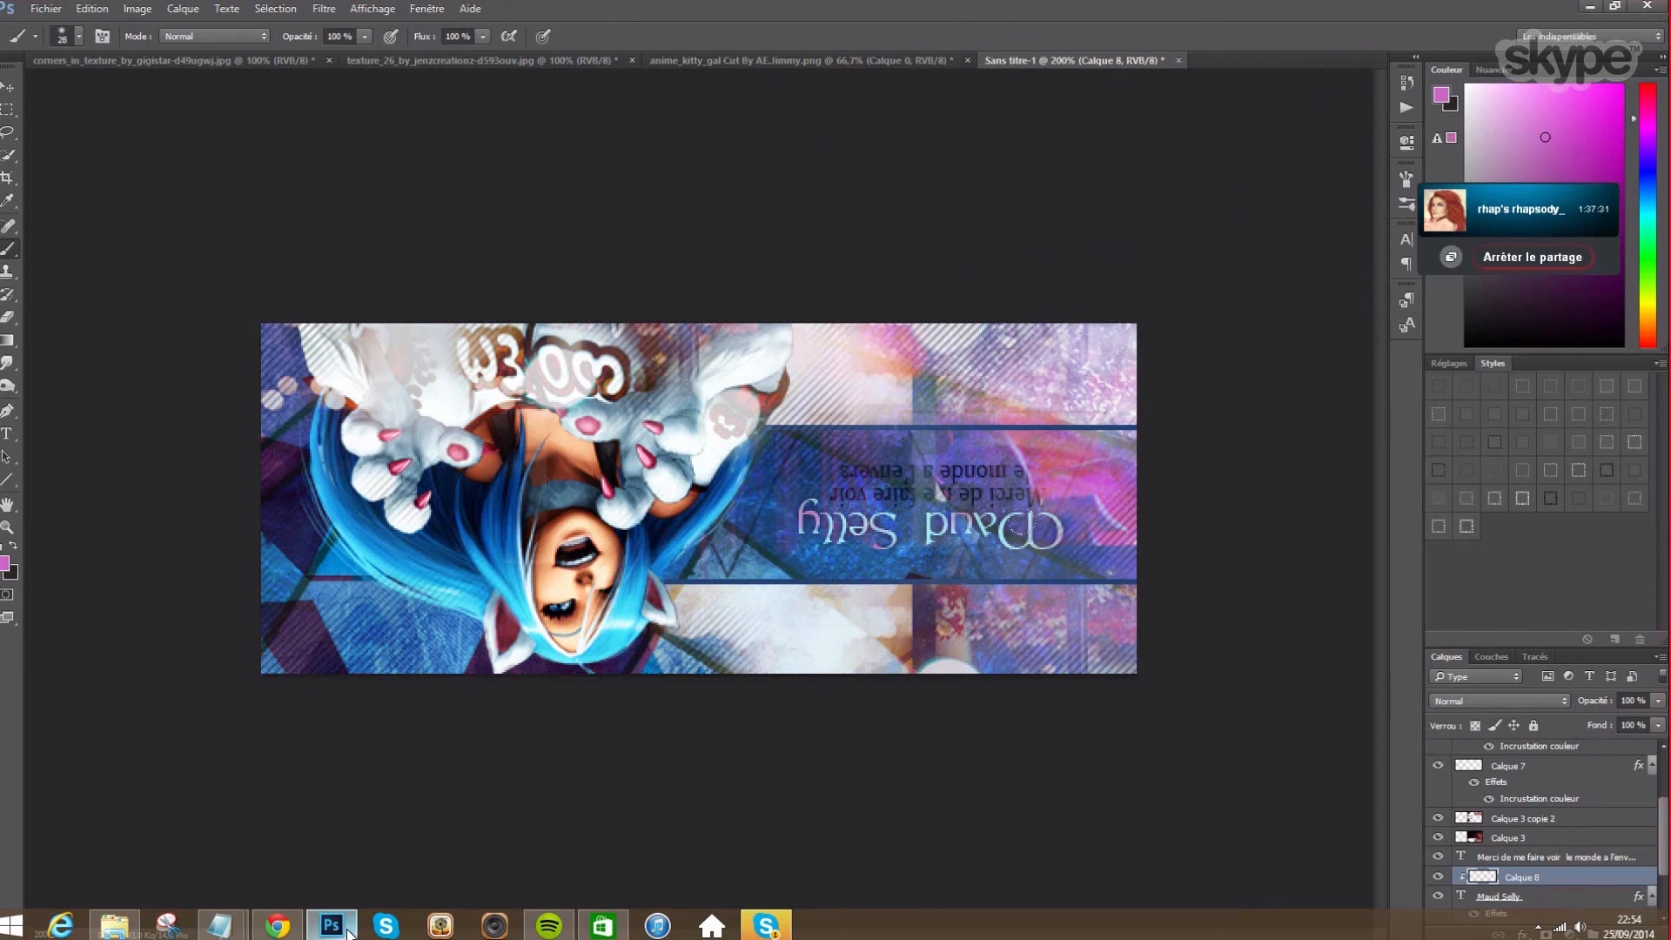
- Sample white from the banner as paint colour and undo the last edit
left_click(9, 317)
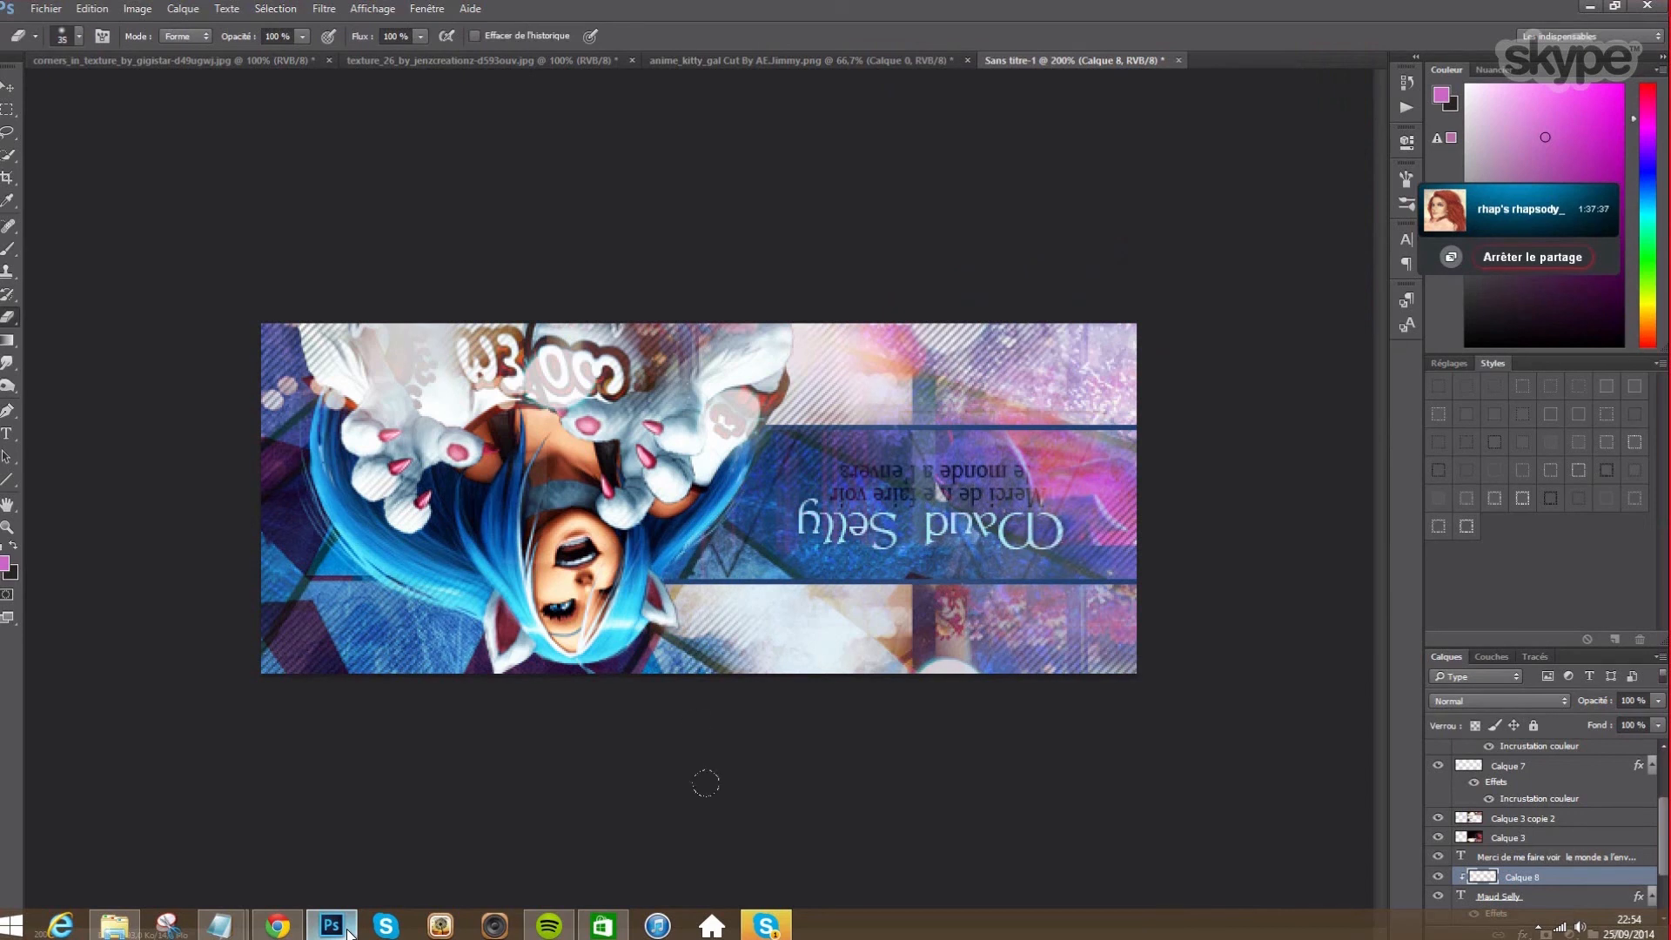
left_click(9, 249)
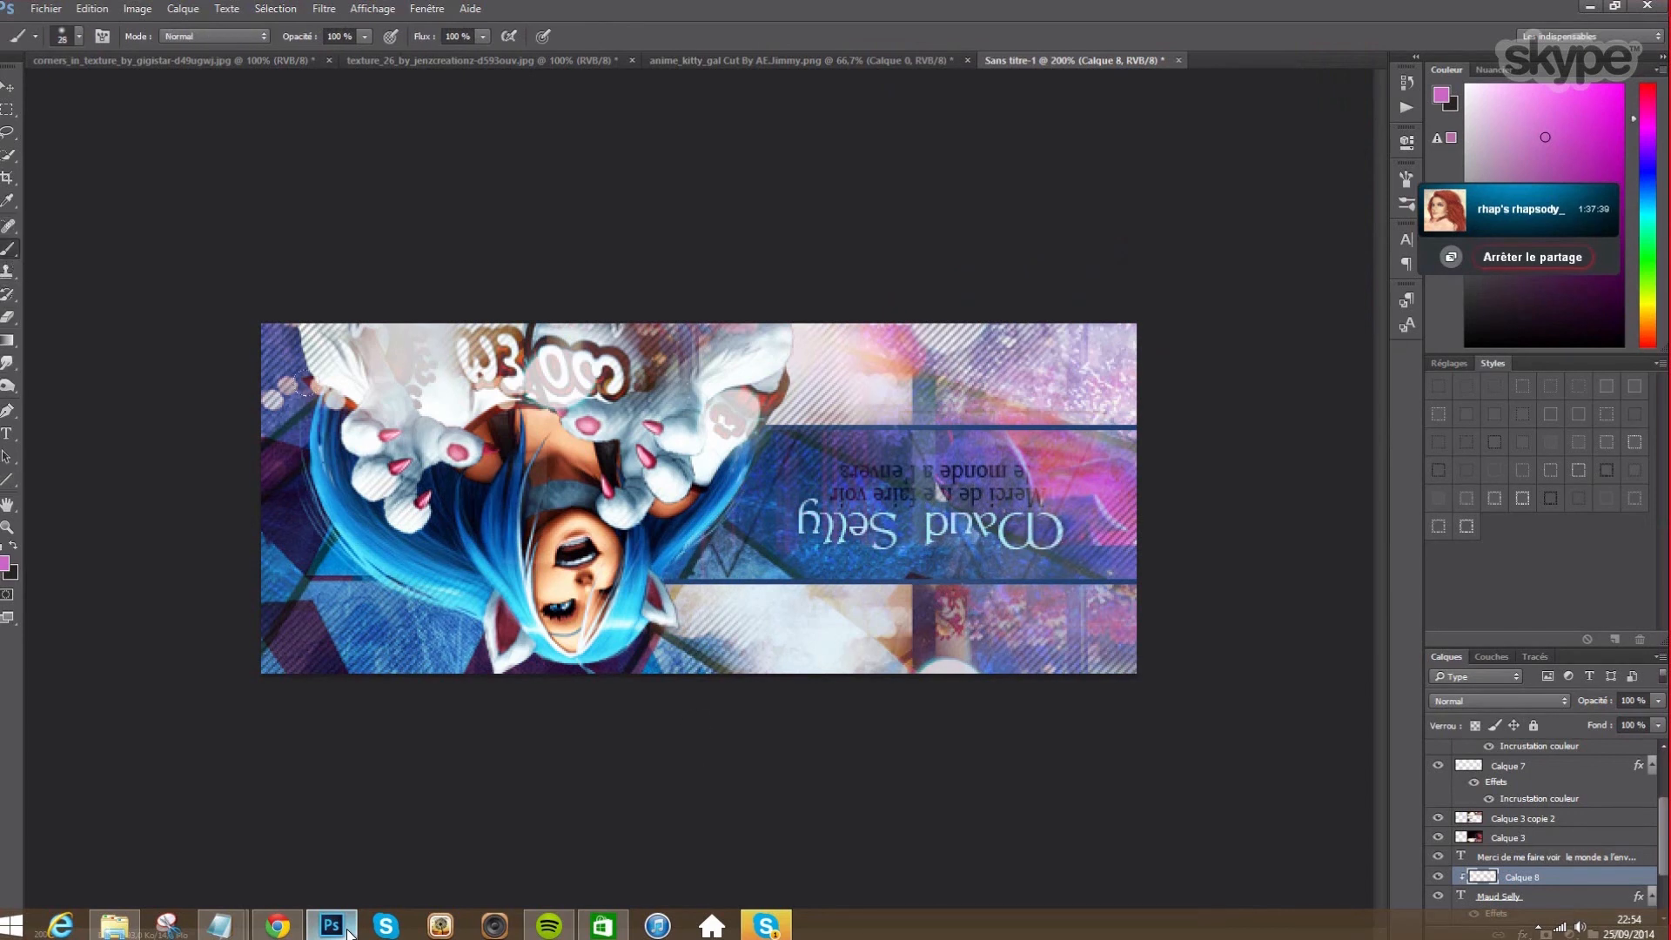
left_click(8, 200)
left_click(441, 401)
key("b")
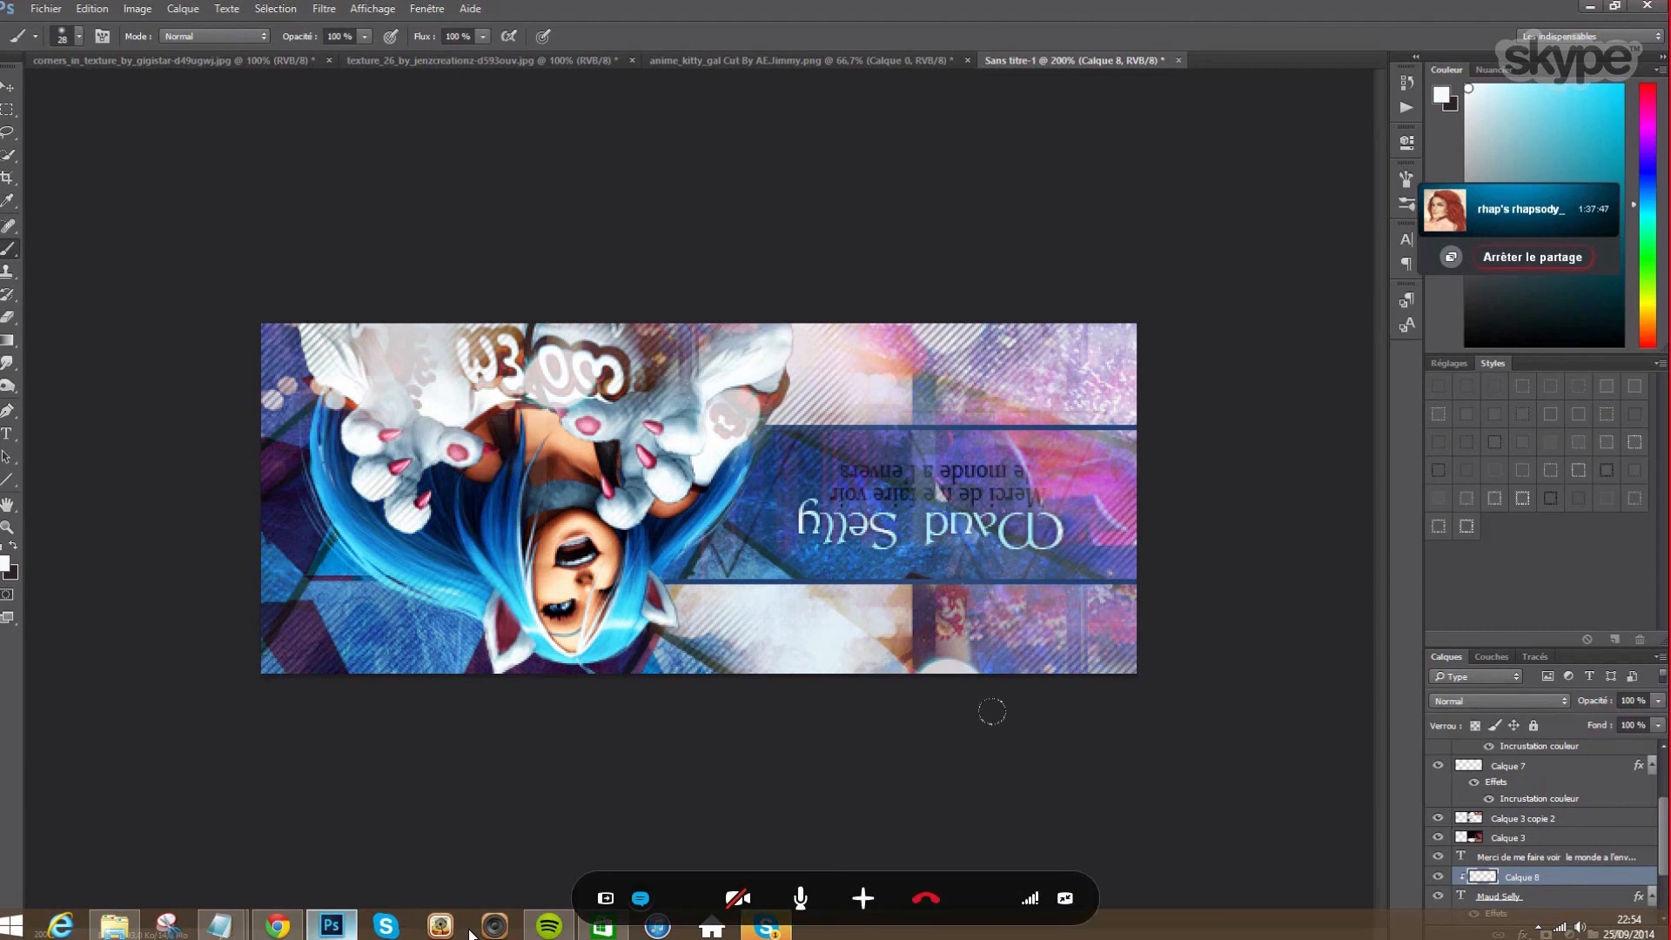
left_click(92, 9)
left_click(92, 9)
left_click(93, 8)
left_click(113, 61)
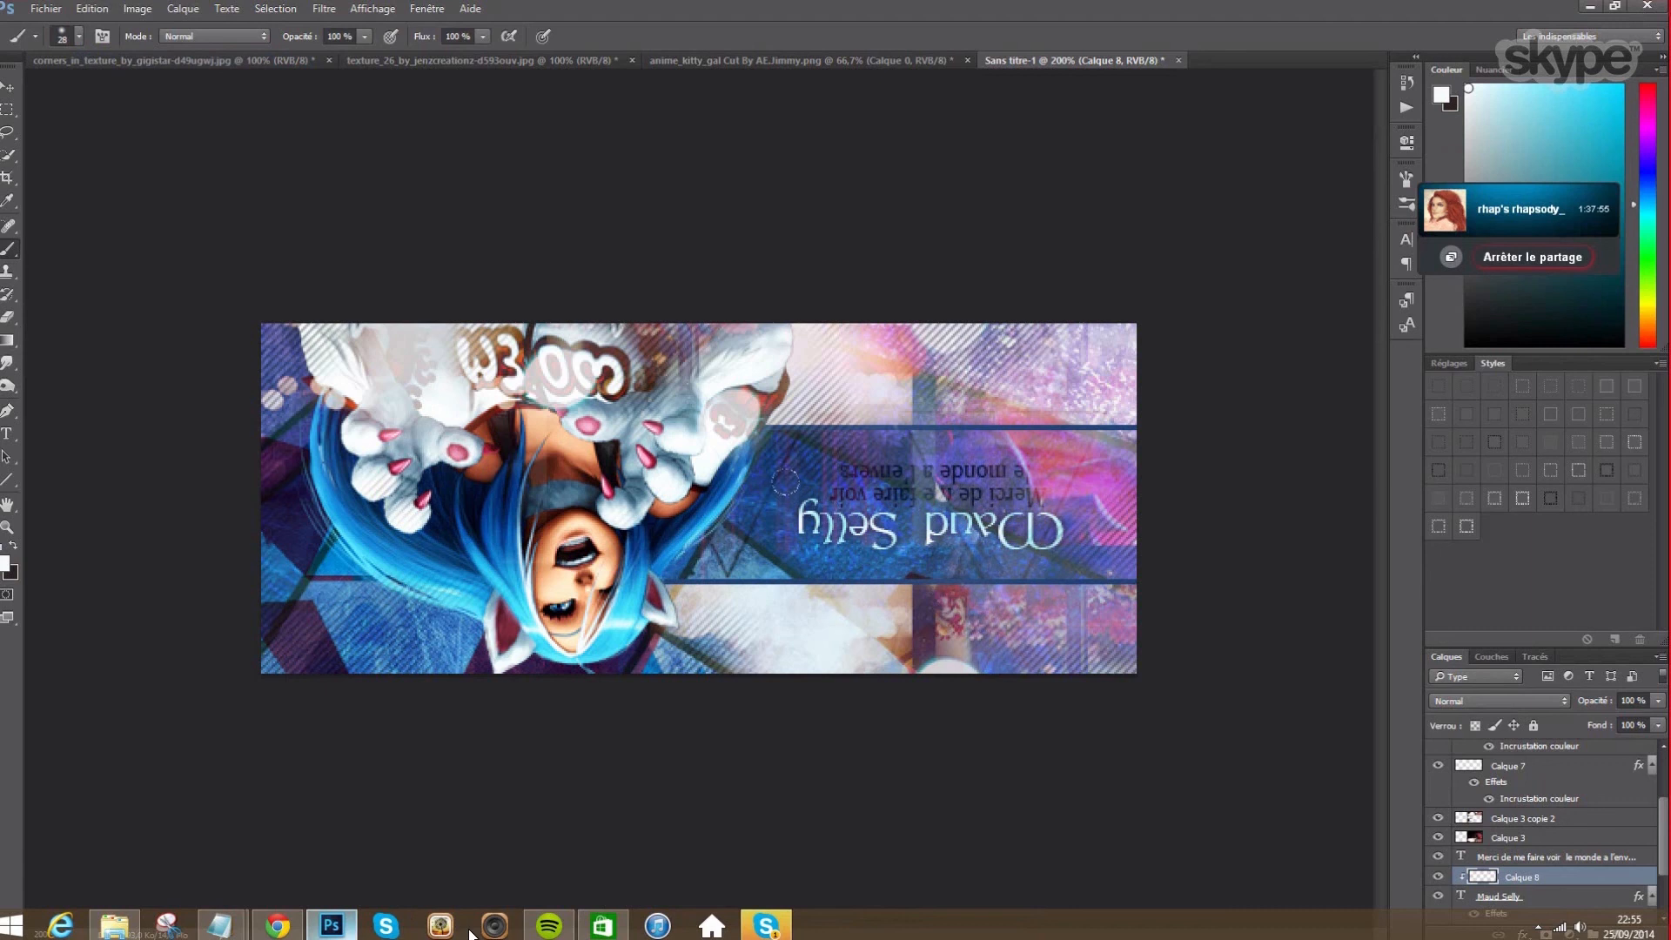
left_click(1505, 897)
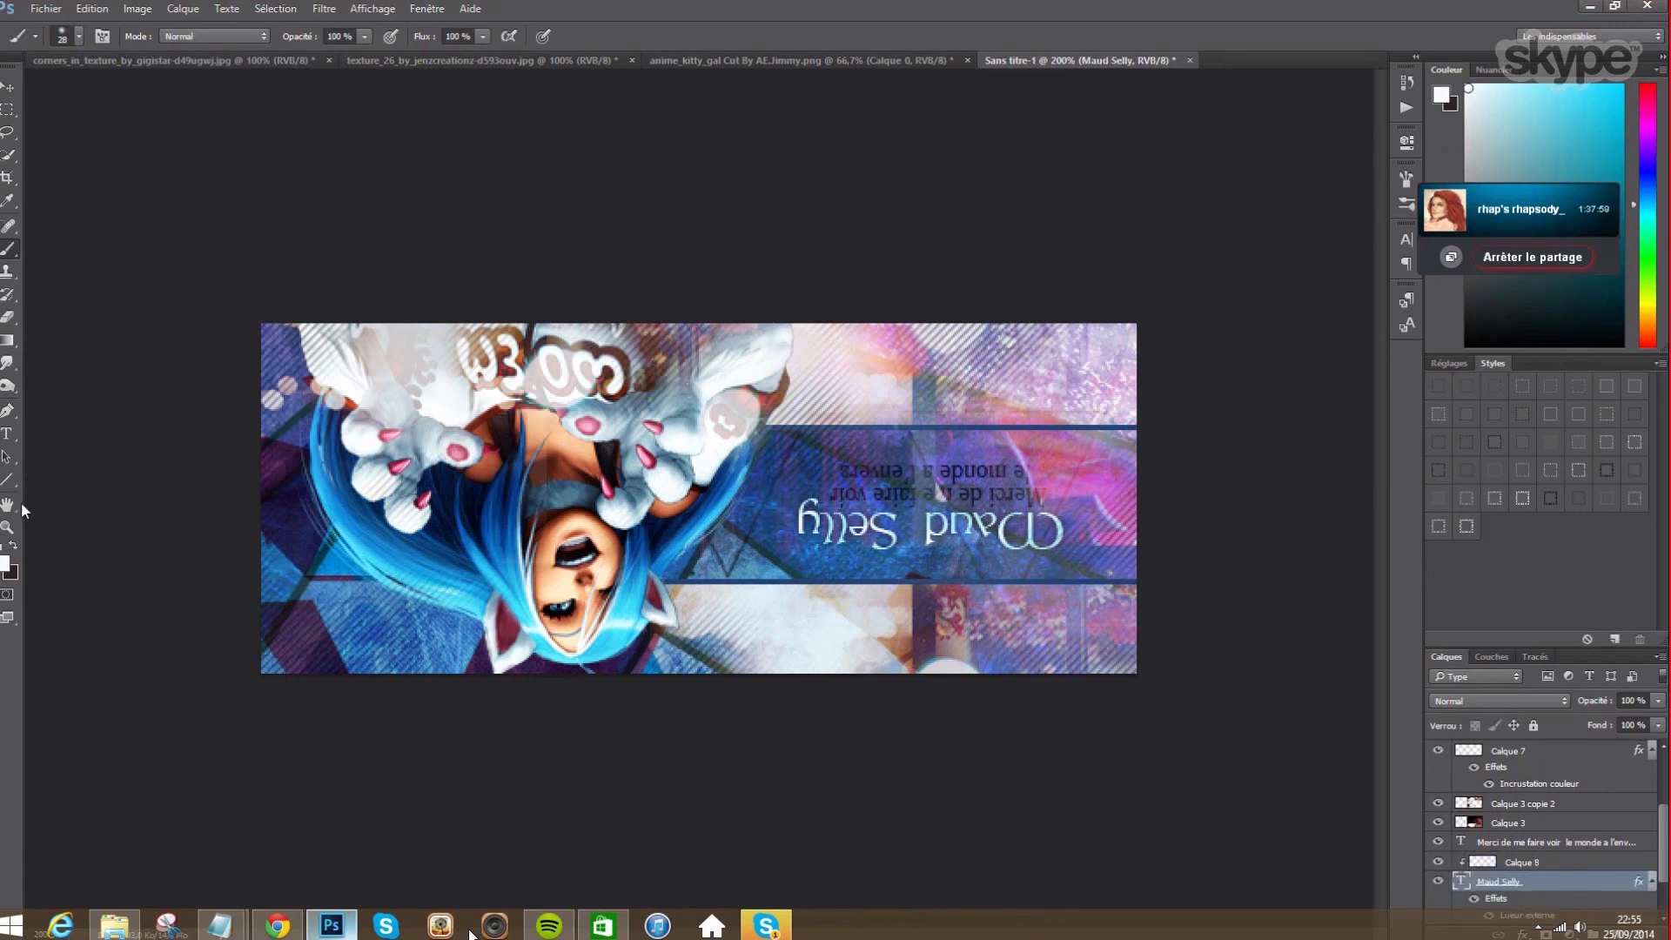
left_click(7, 433)
left_click(609, 36)
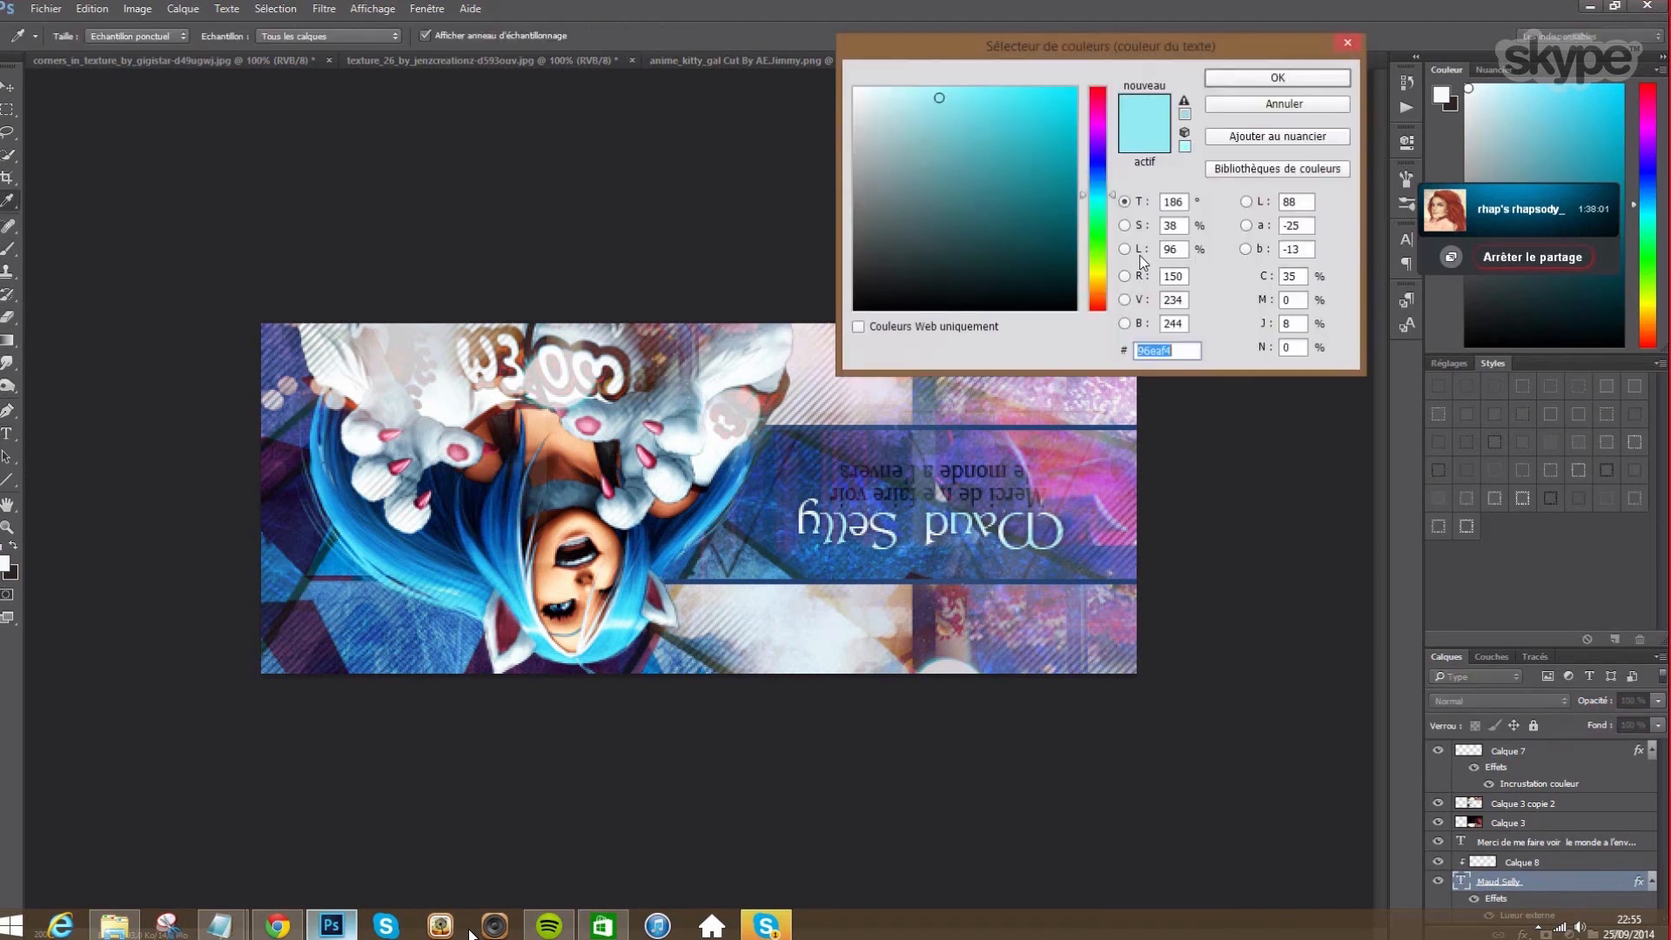
mouse_move(951, 140)
left_mouse_down()
mouse_move(988, 145)
mouse_move(976, 120)
left_mouse_up()
left_click(972, 144)
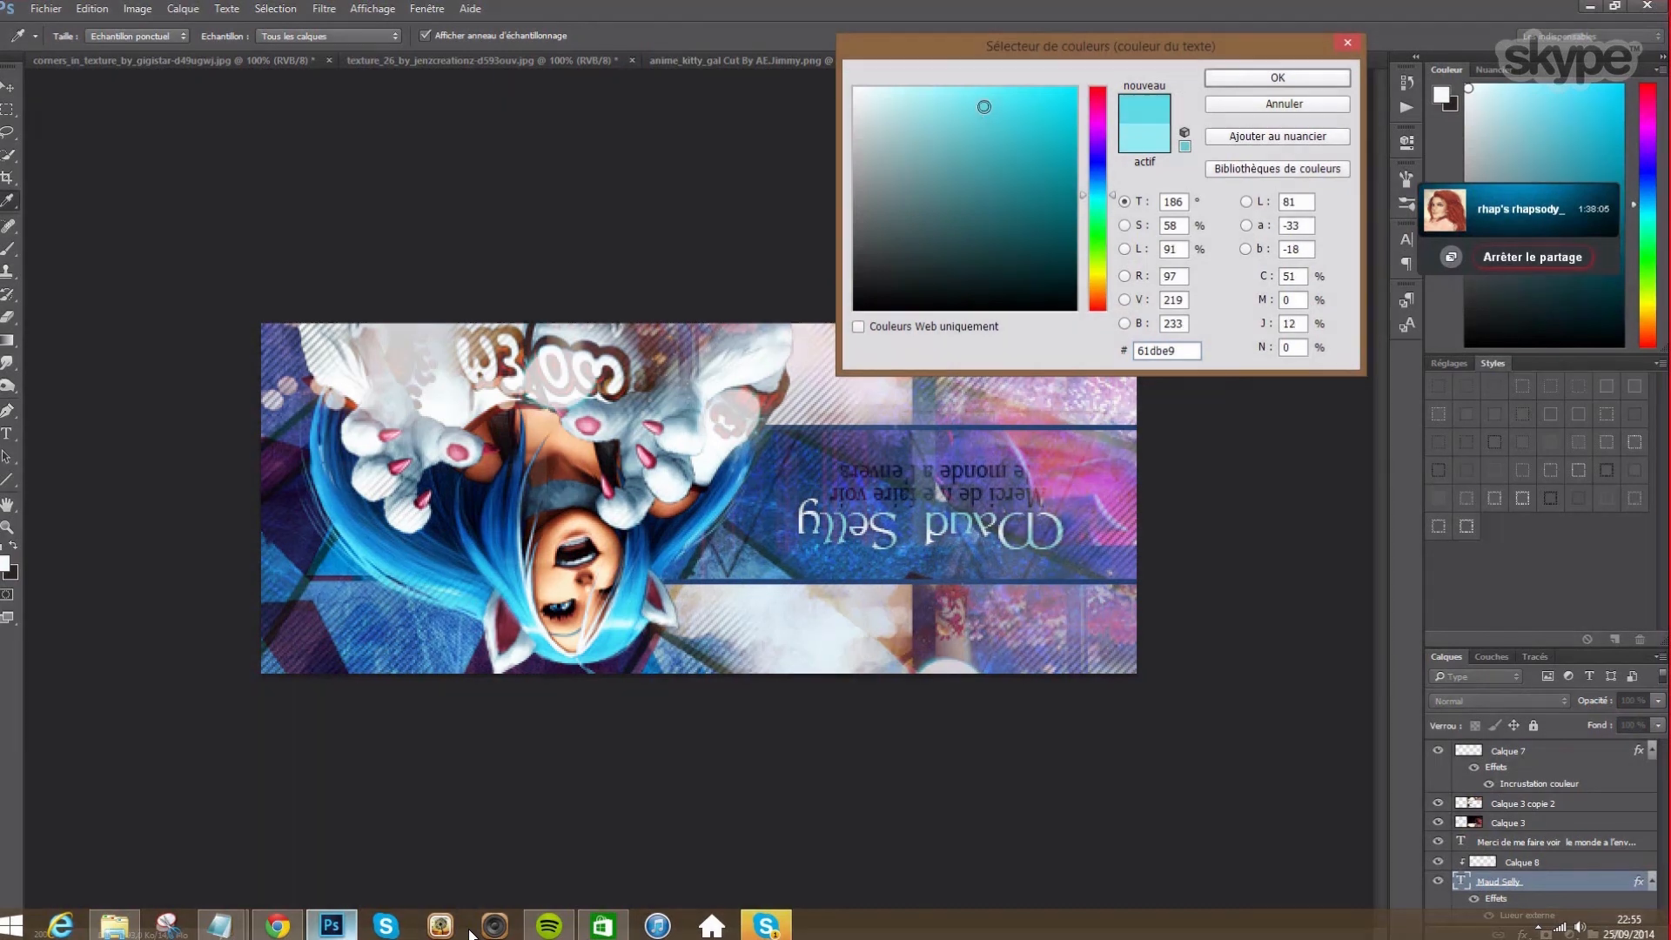
left_click_drag(1008, 108, 1000, 121)
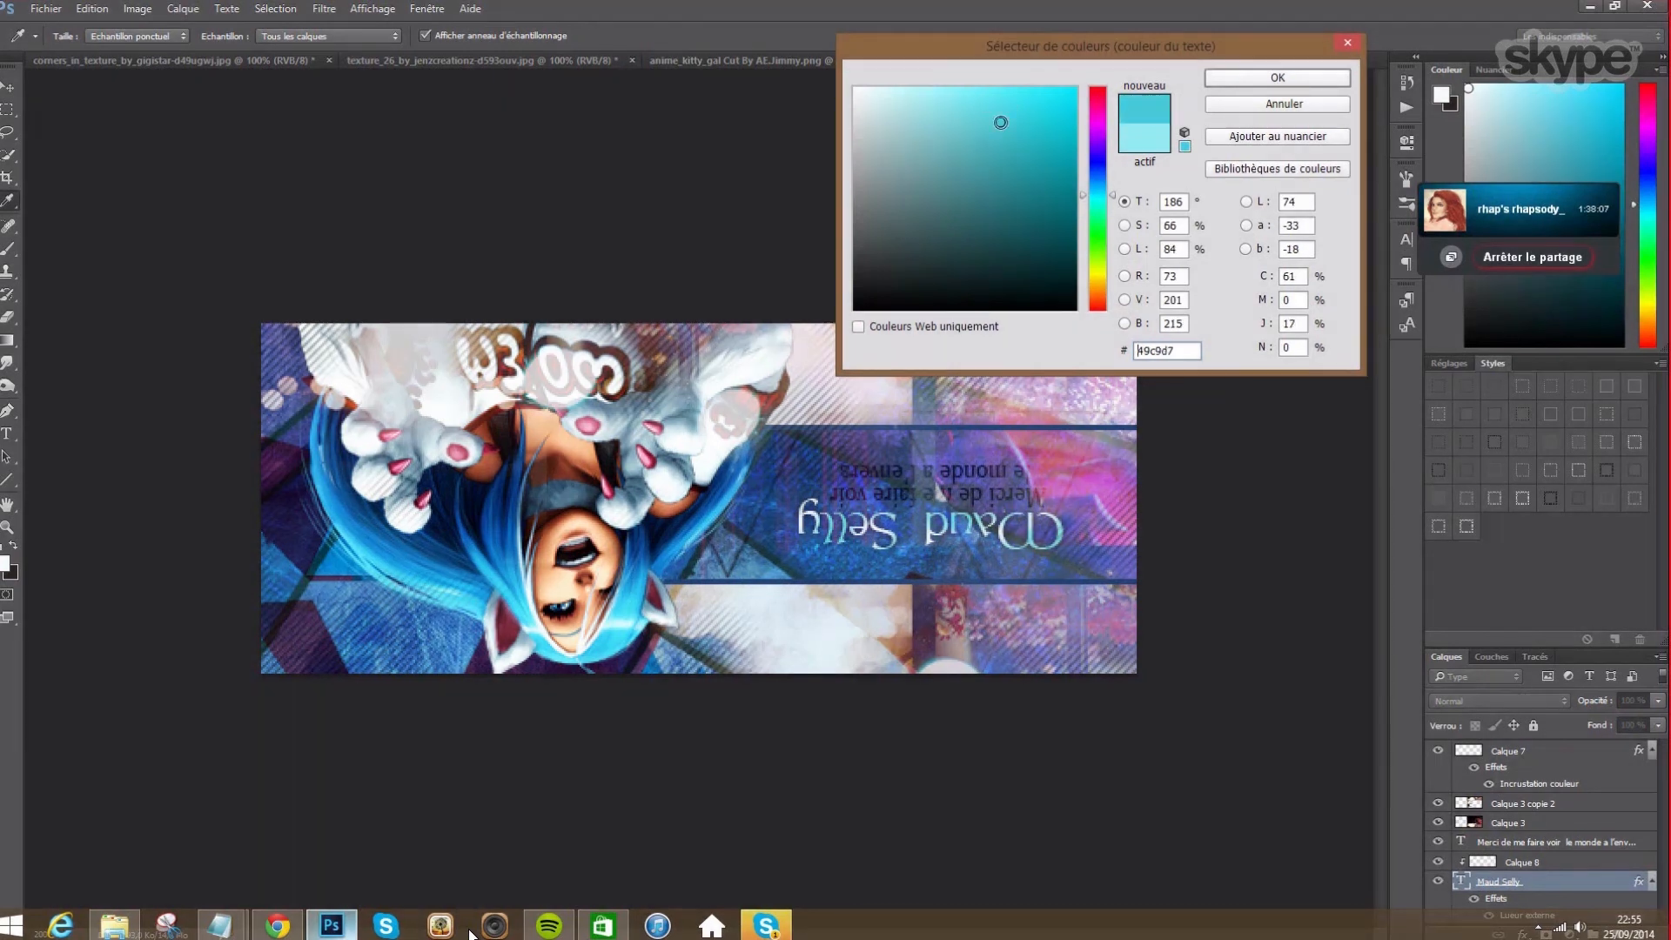
left_click(988, 129)
left_click(786, 499)
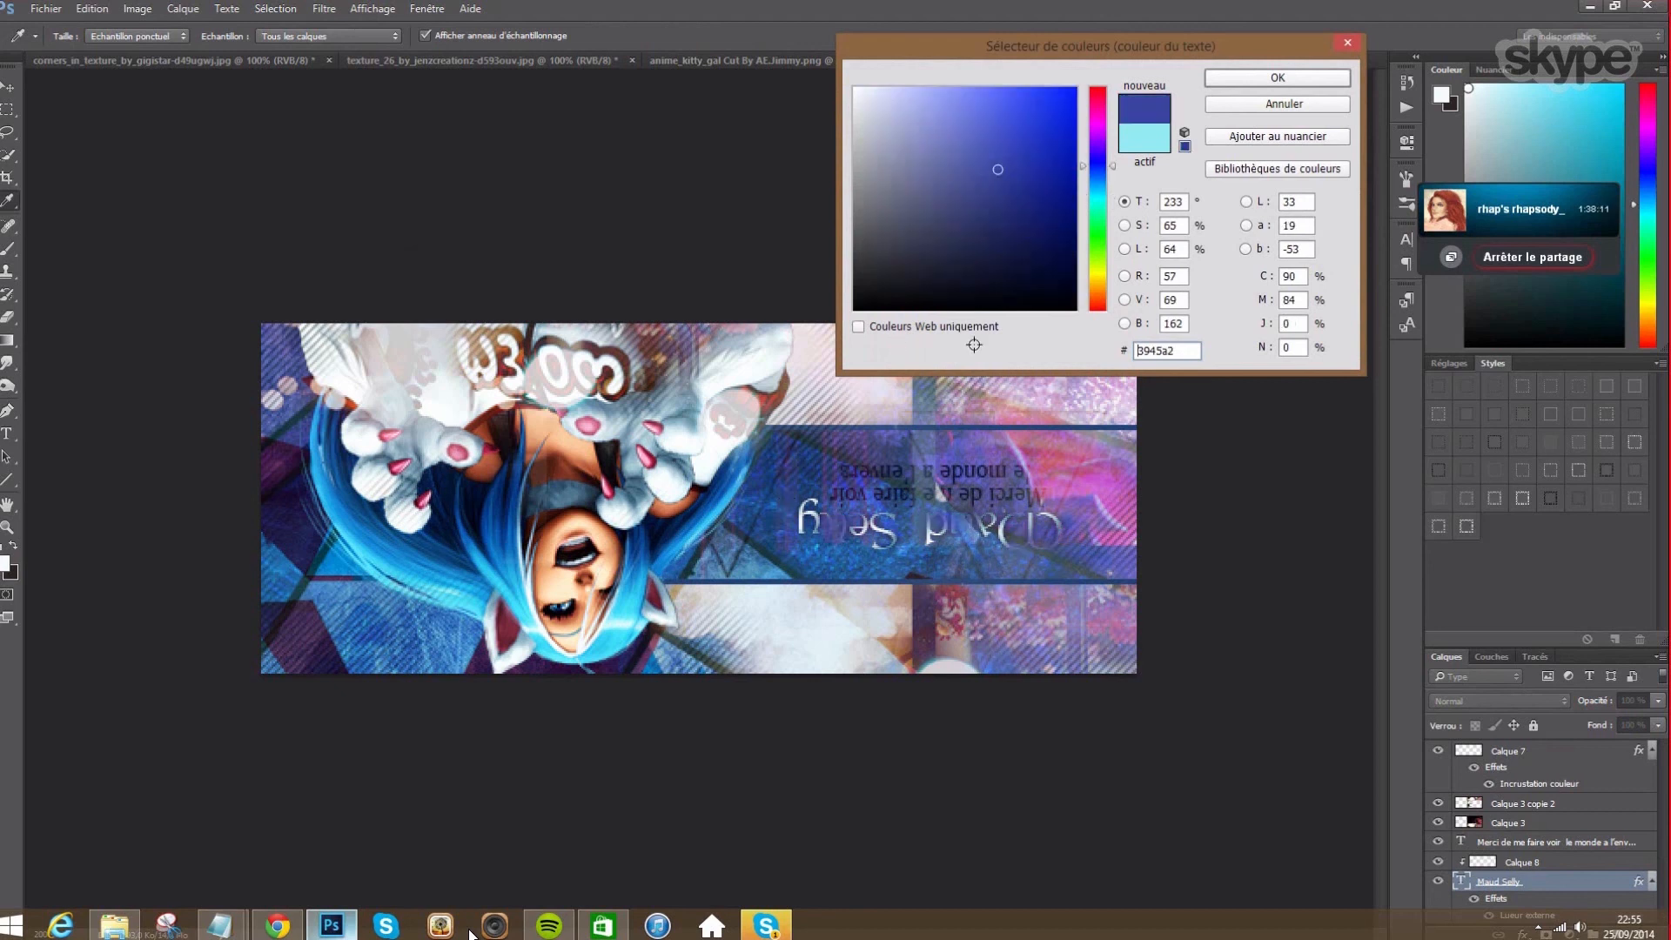
mouse_move(987, 157)
left_mouse_down()
mouse_move(1003, 97)
mouse_move(1042, 113)
mouse_move(996, 100)
mouse_move(986, 158)
mouse_move(1012, 149)
left_mouse_up()
left_click(1252, 80)
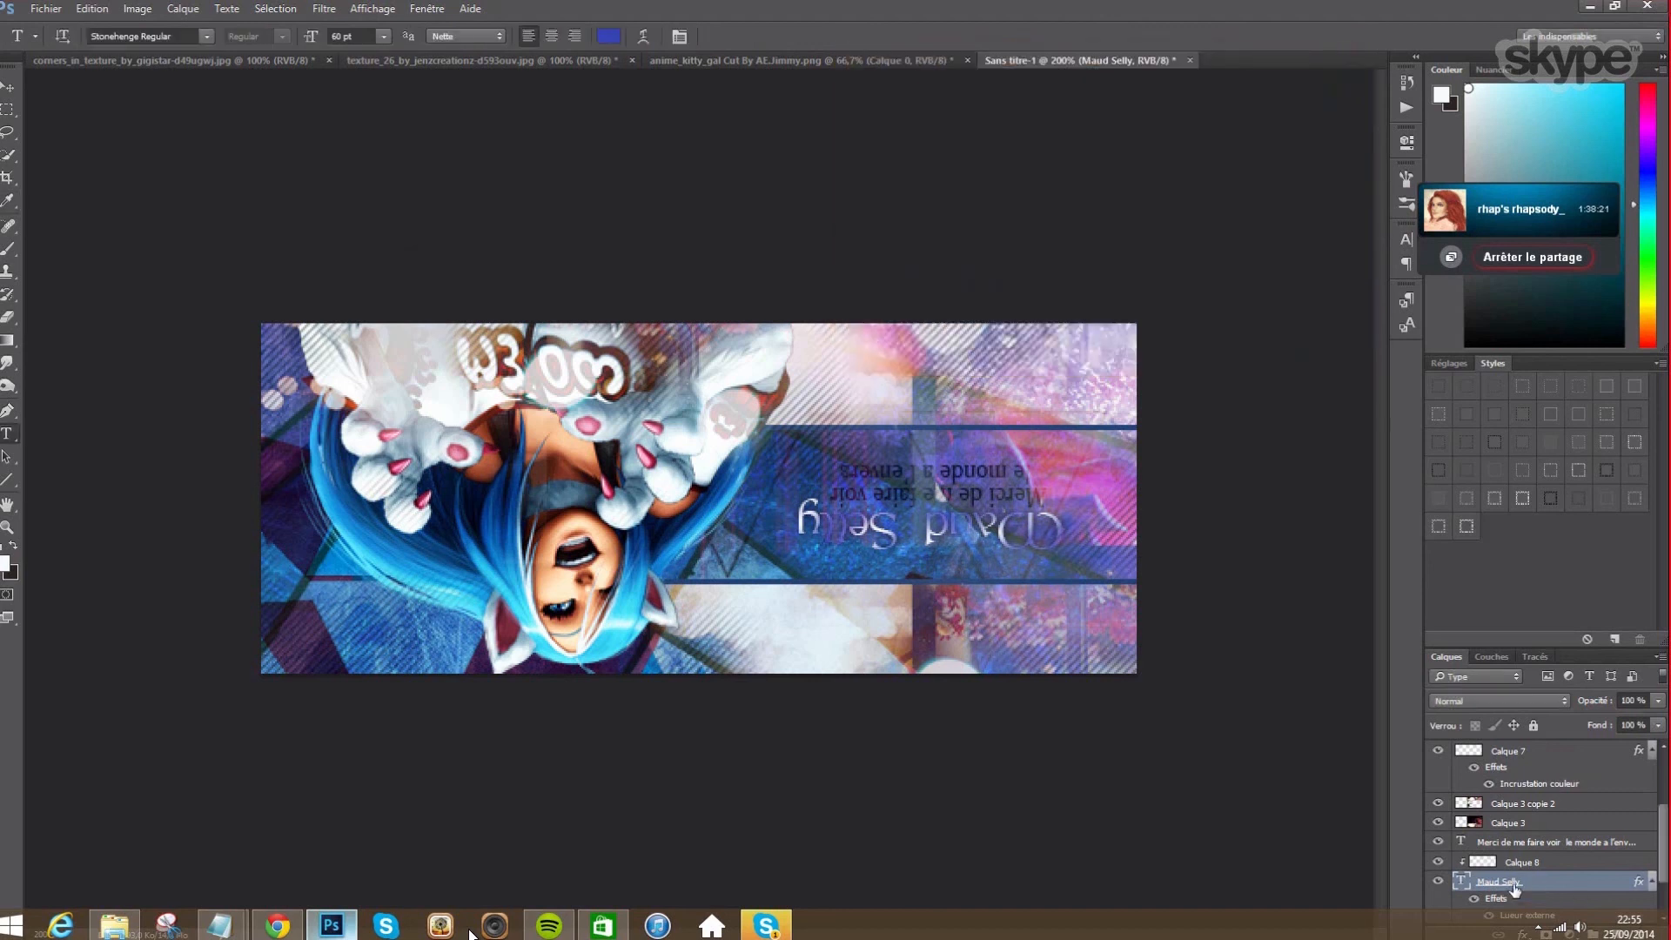
- Make the title's outer glow near-black #080107 at 100% opacity and 10 px size
scroll(1527, 872, "down", 1)
double_click(1524, 898)
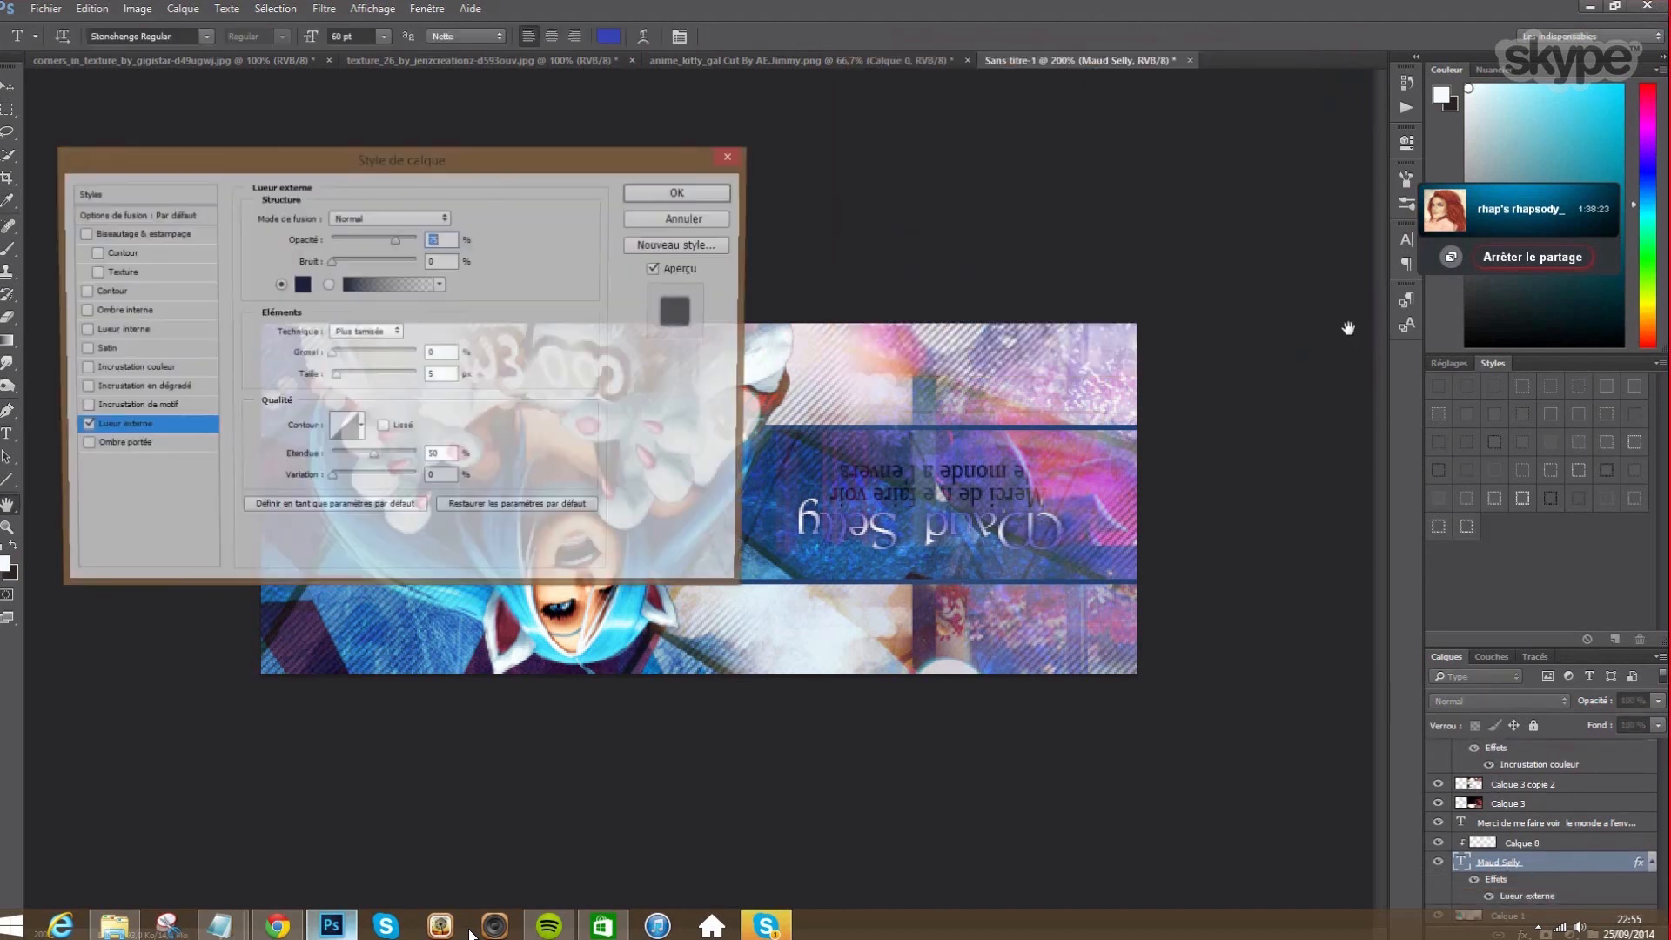
left_click(300, 285)
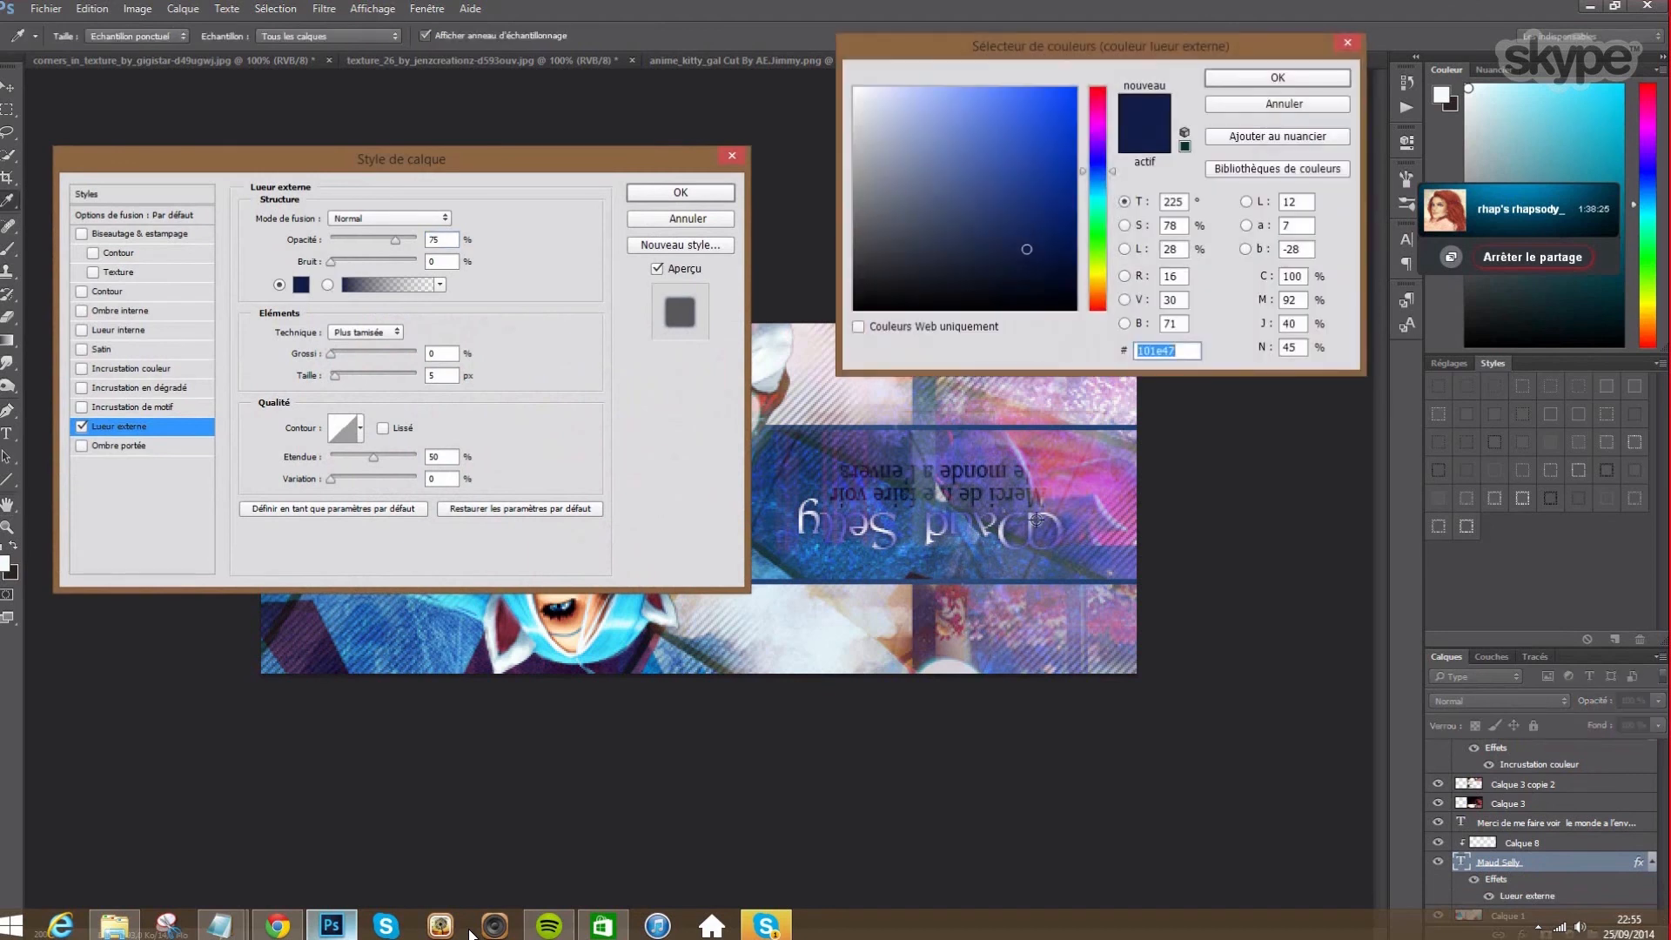
left_click(1055, 486)
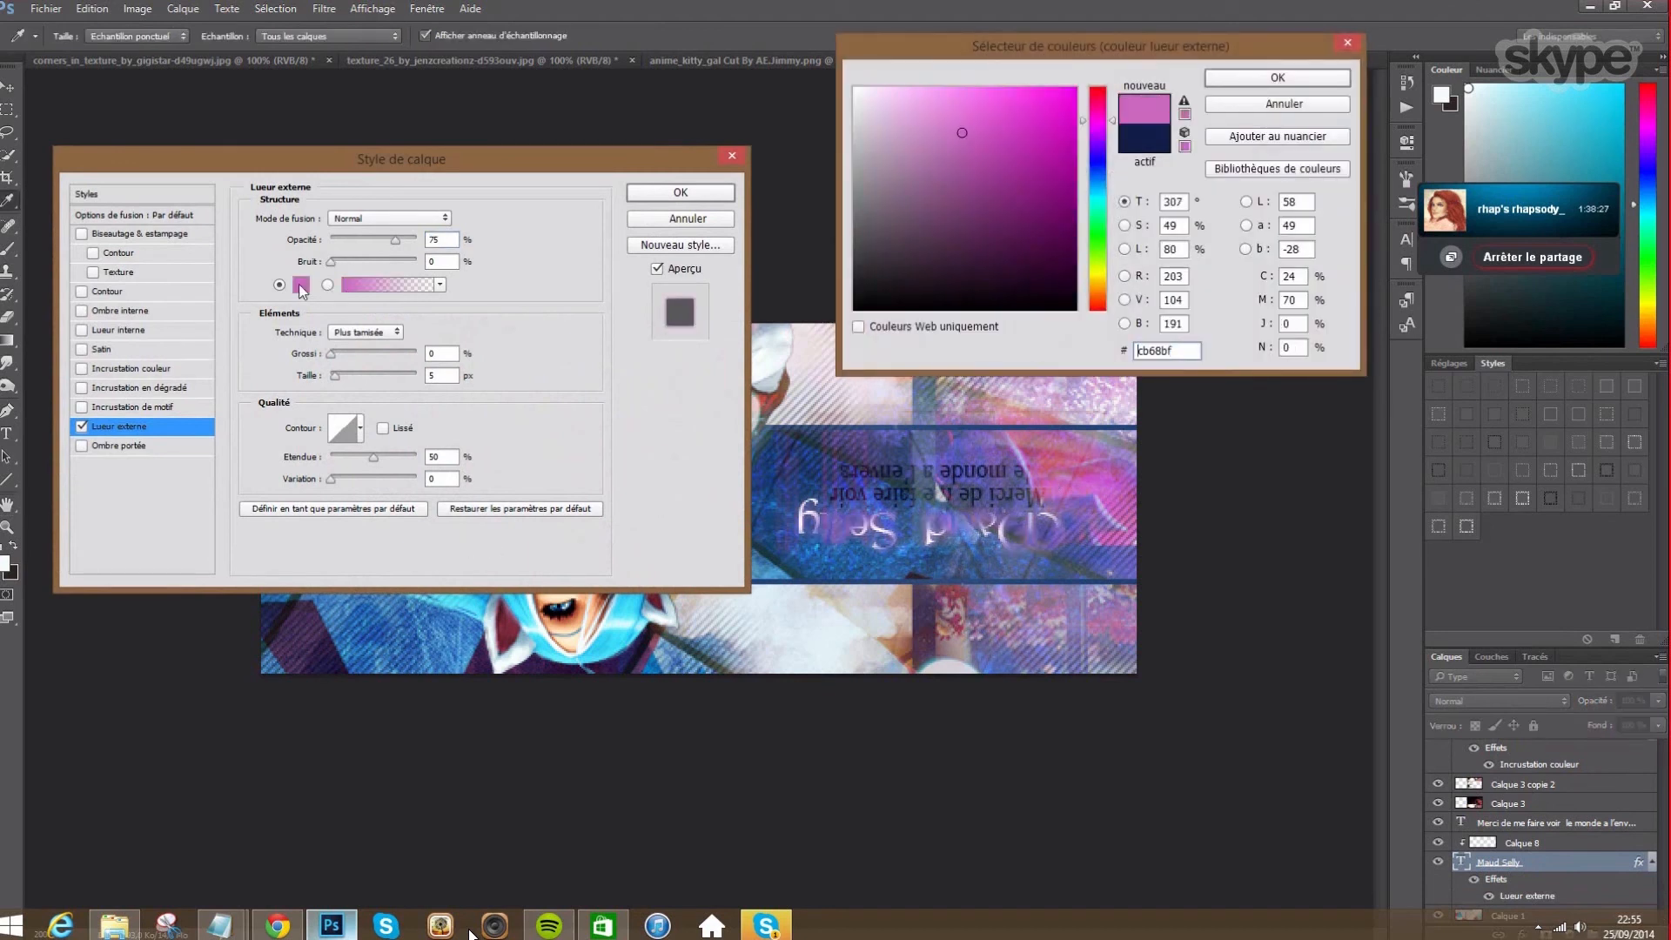
left_click(962, 208)
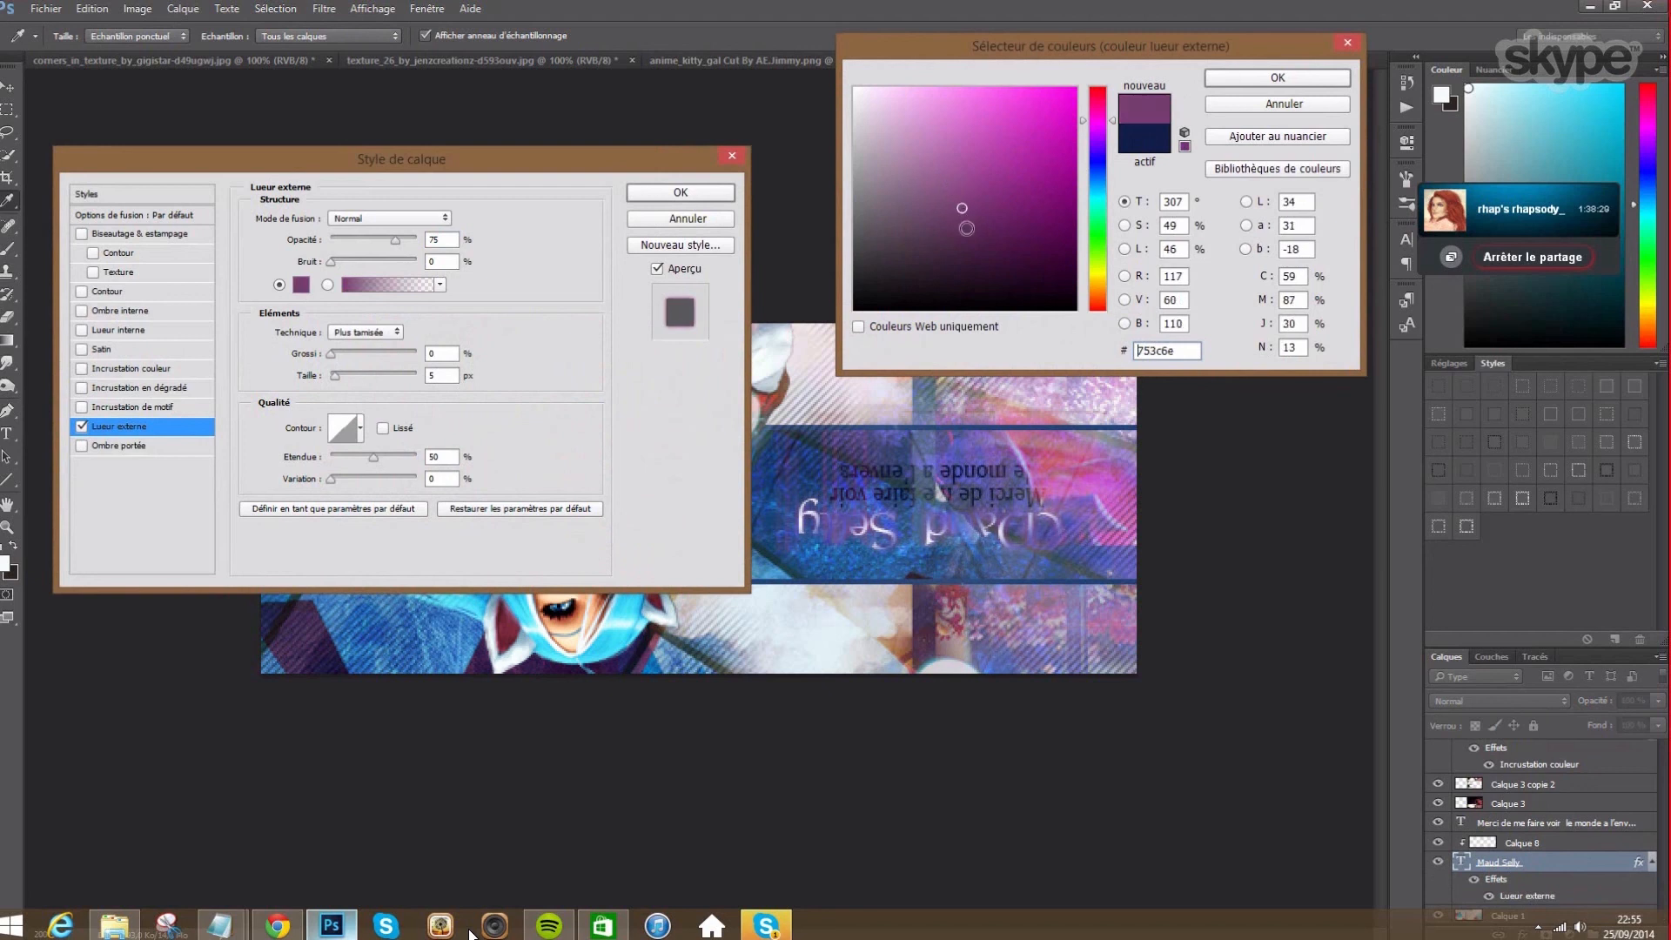
left_click(894, 92)
mouse_move(987, 124)
left_mouse_down()
mouse_move(1047, 209)
mouse_move(1058, 303)
left_mouse_up()
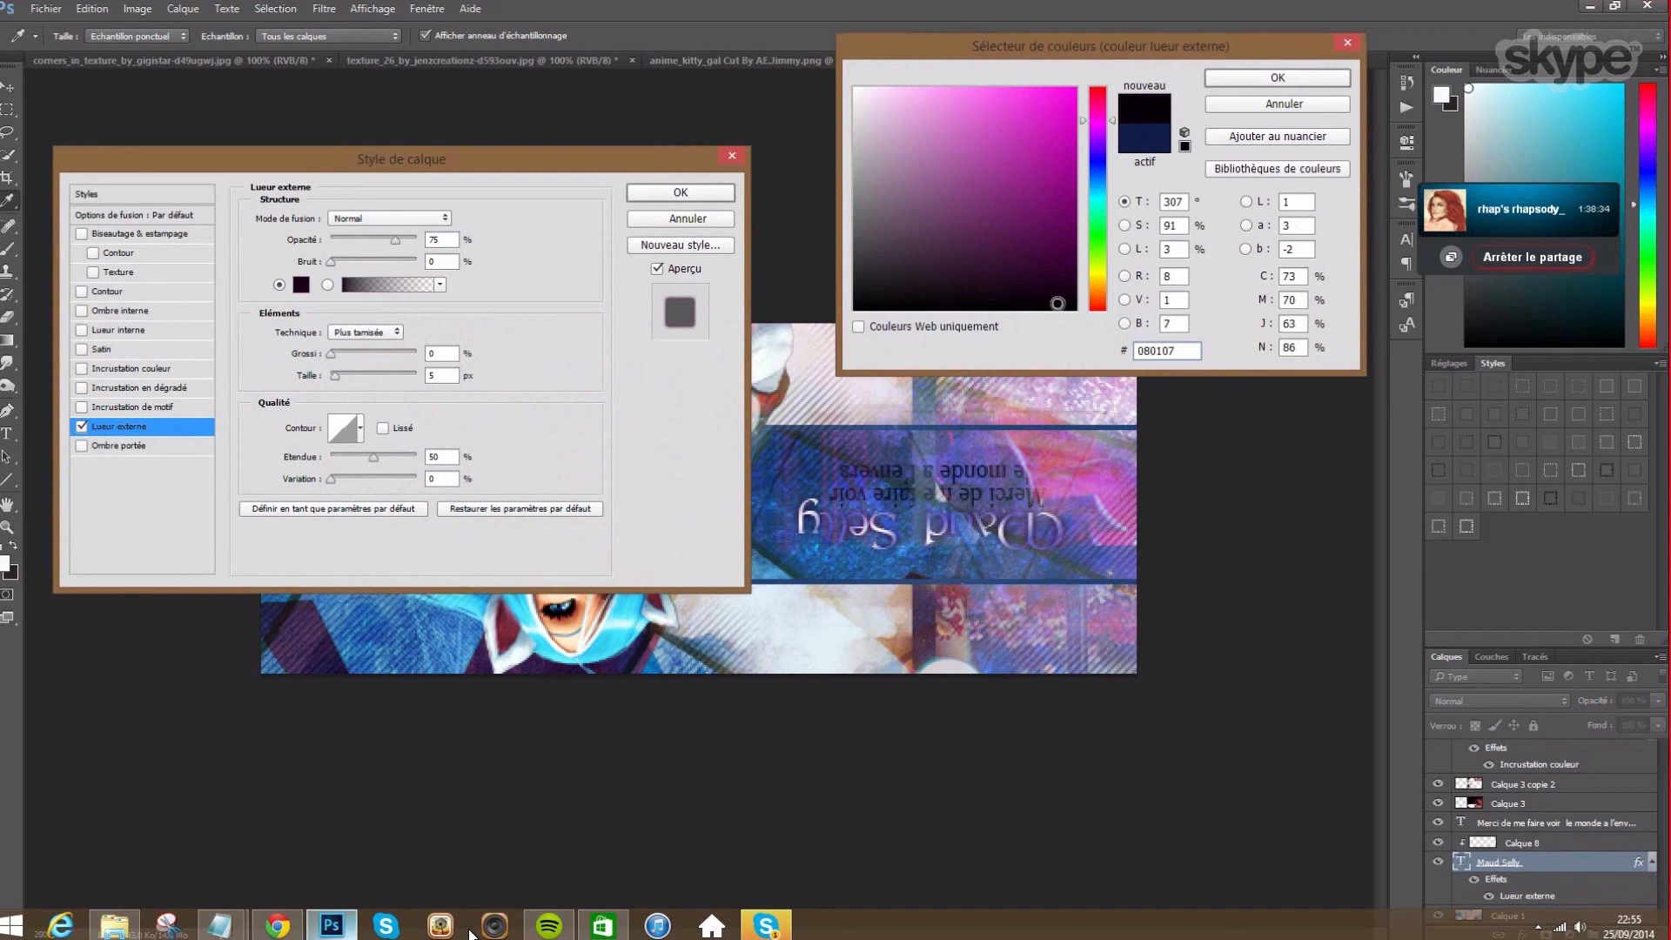
left_click(1278, 78)
left_click_drag(396, 241, 486, 273)
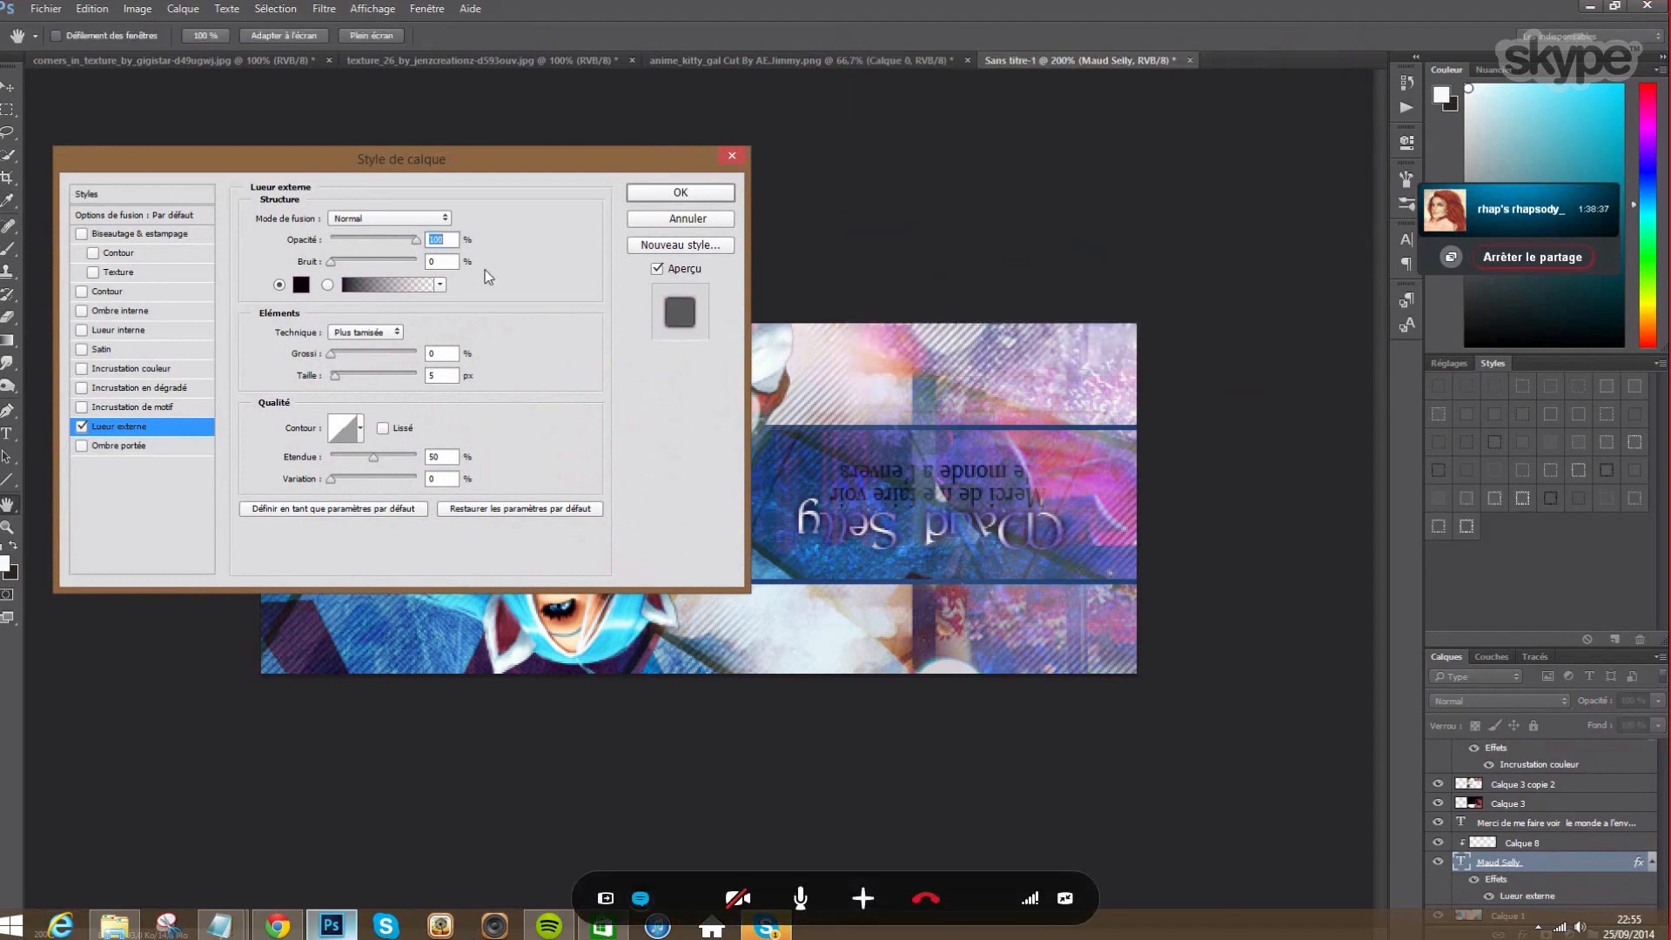
double_click(454, 384)
type("10")
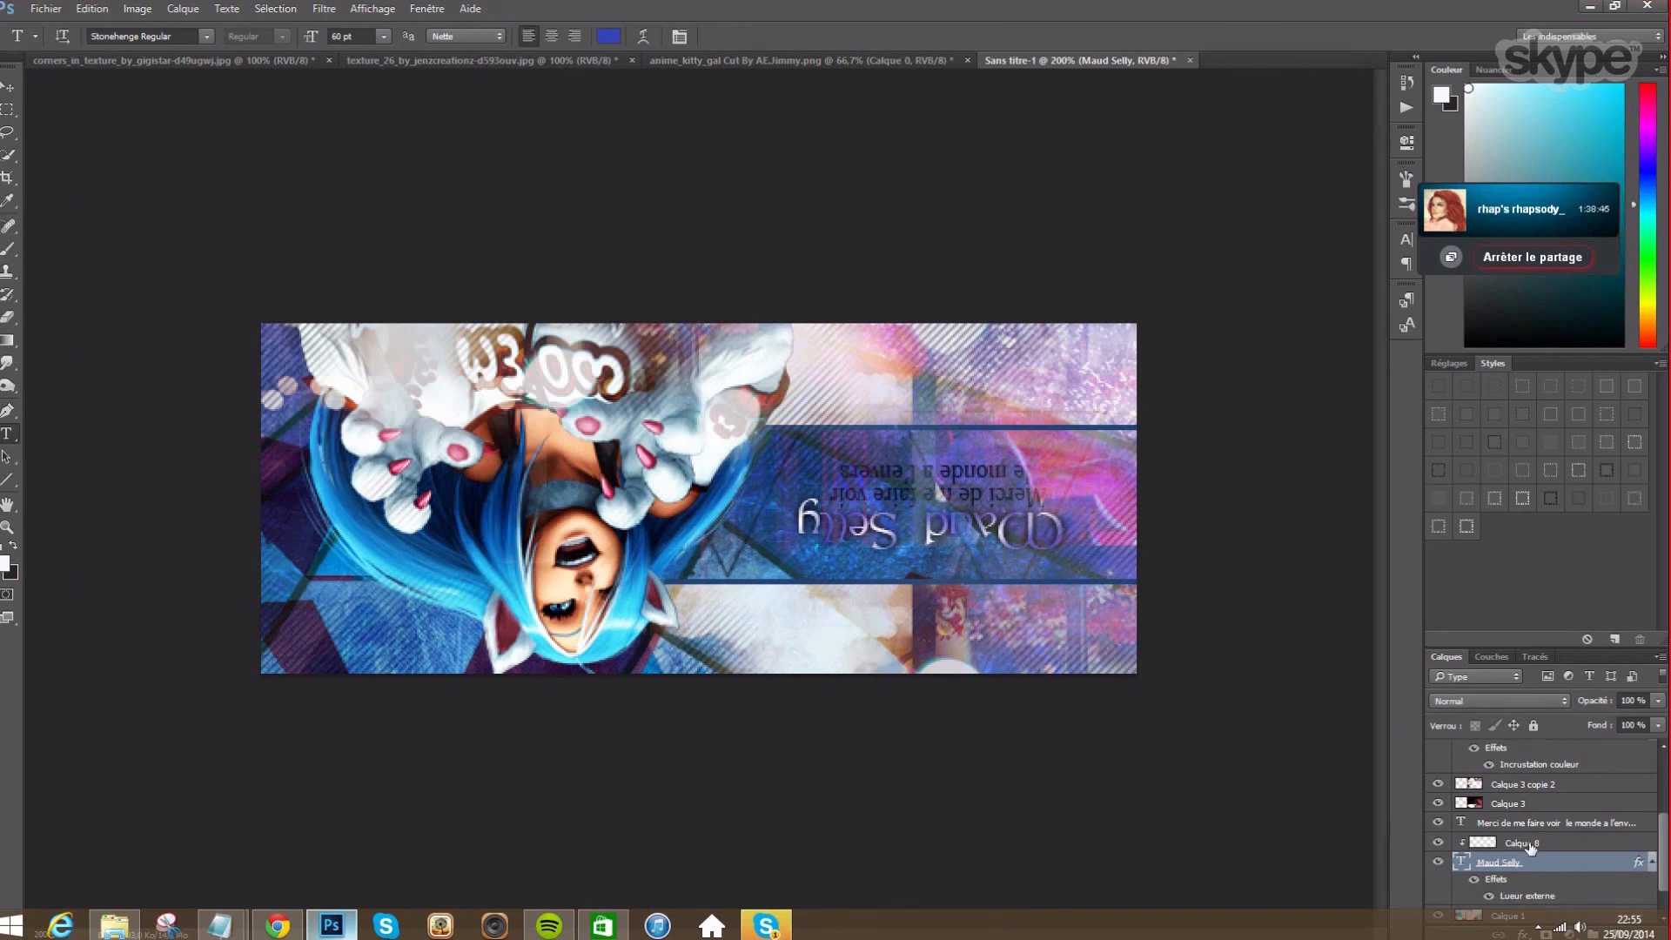
- Lower the clipped paint layer Calque 8 to 50% opacity
left_click(1530, 844)
left_click(1633, 700)
type("50")
key("Return")
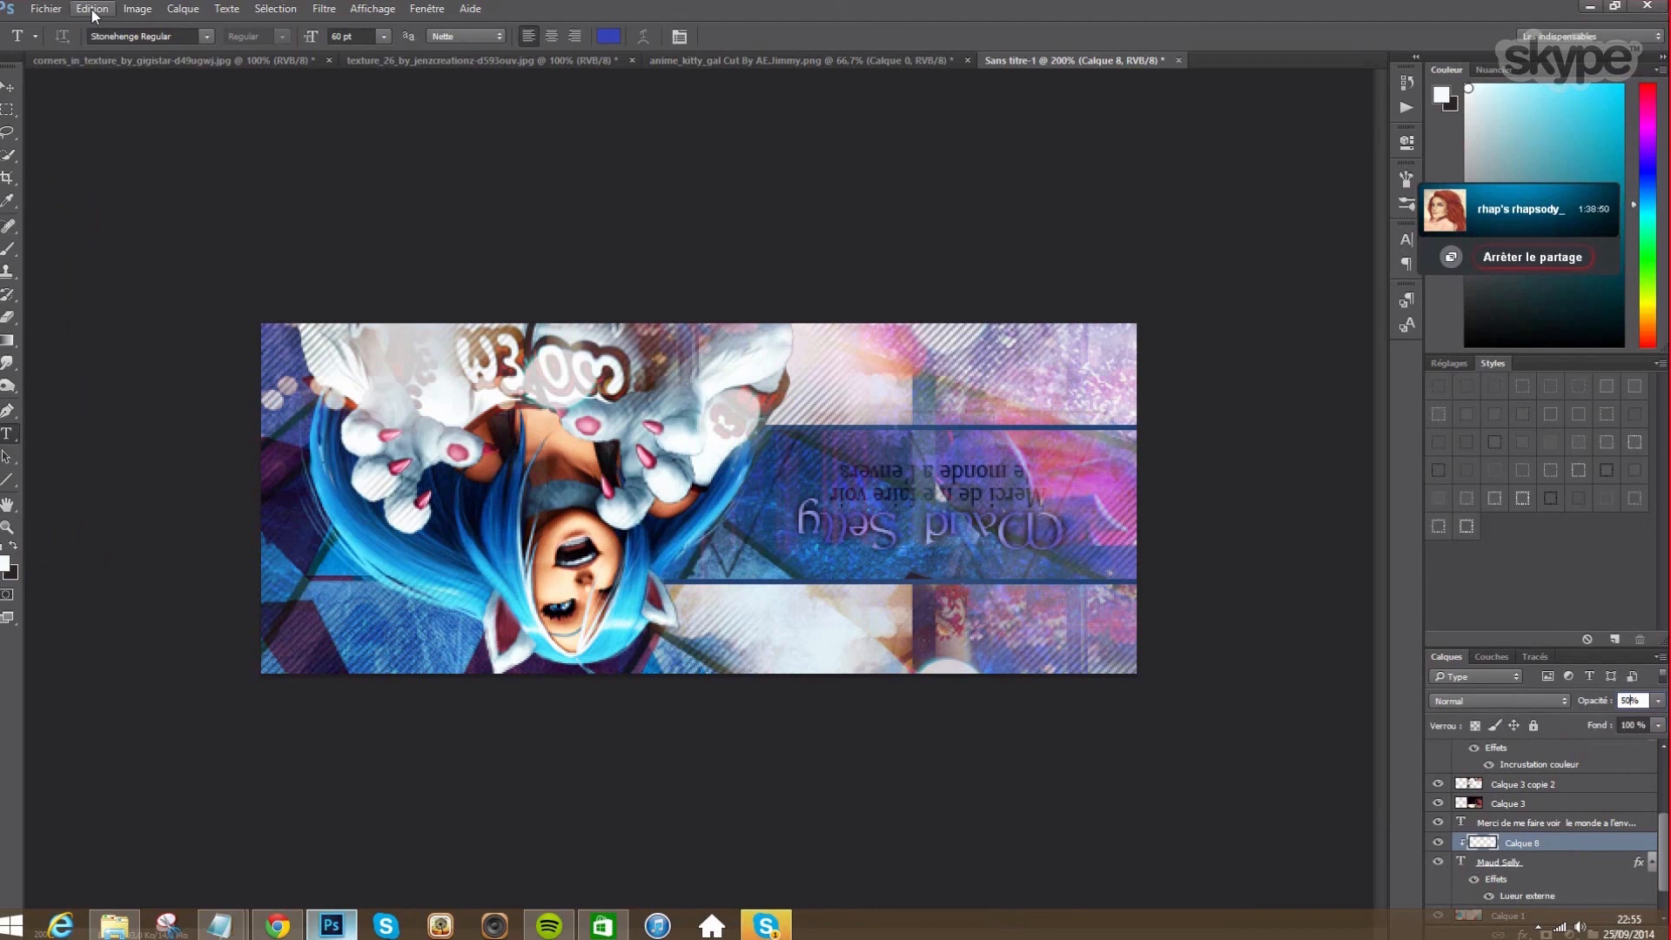
left_click(1502, 864)
left_click(608, 35)
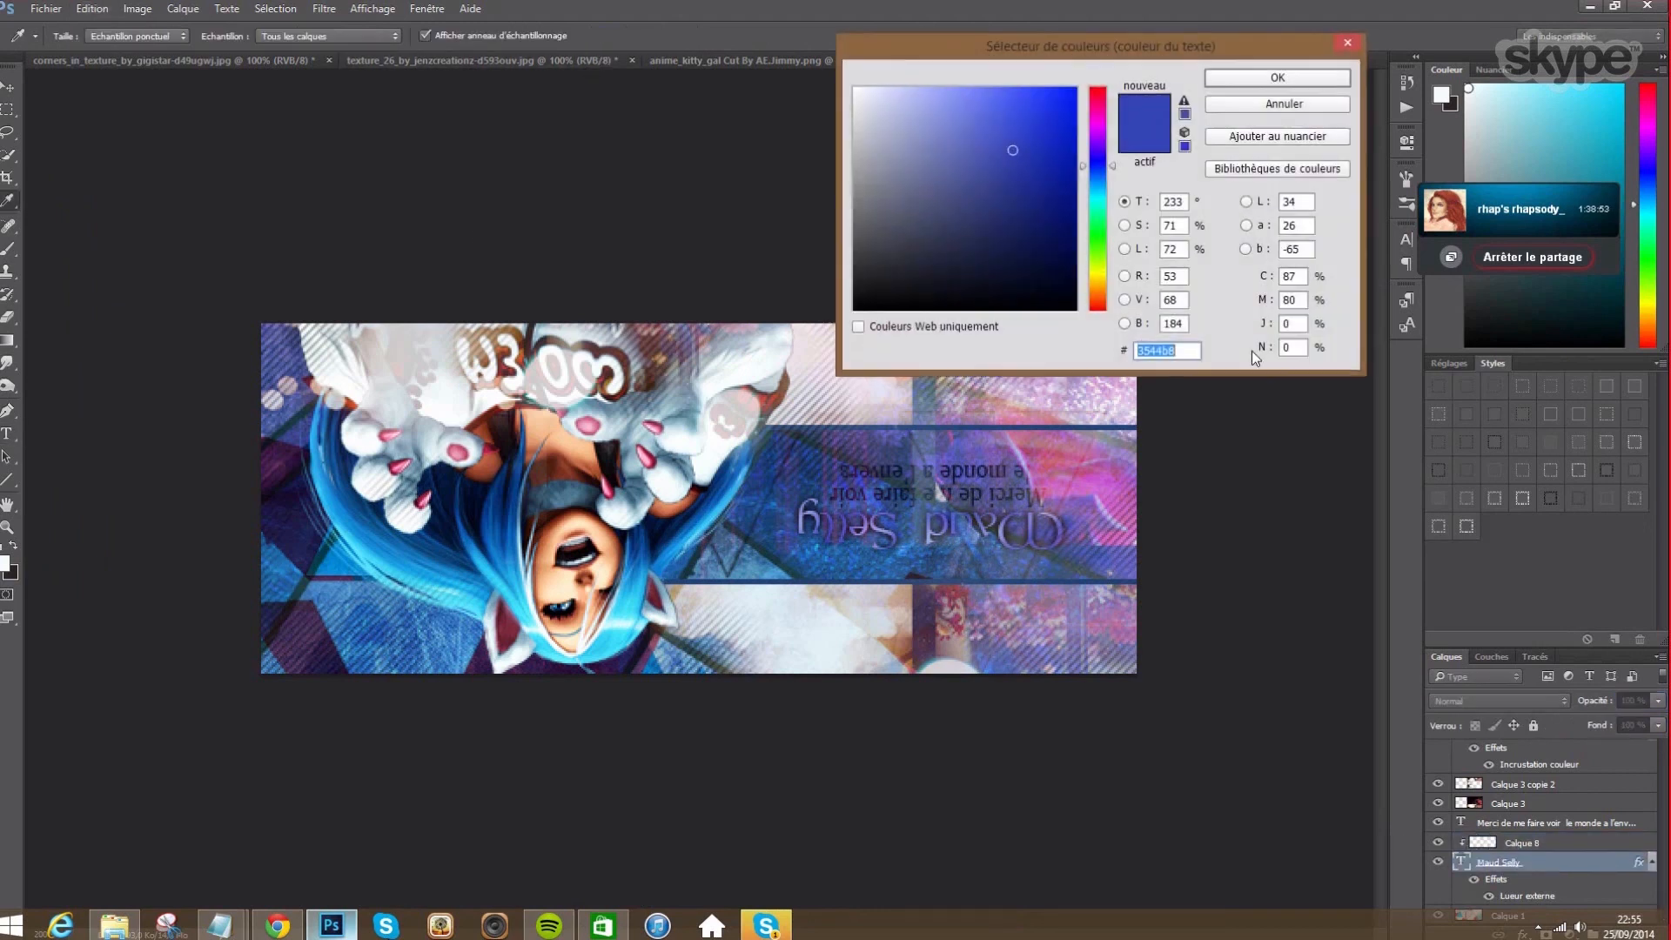
left_click(968, 145)
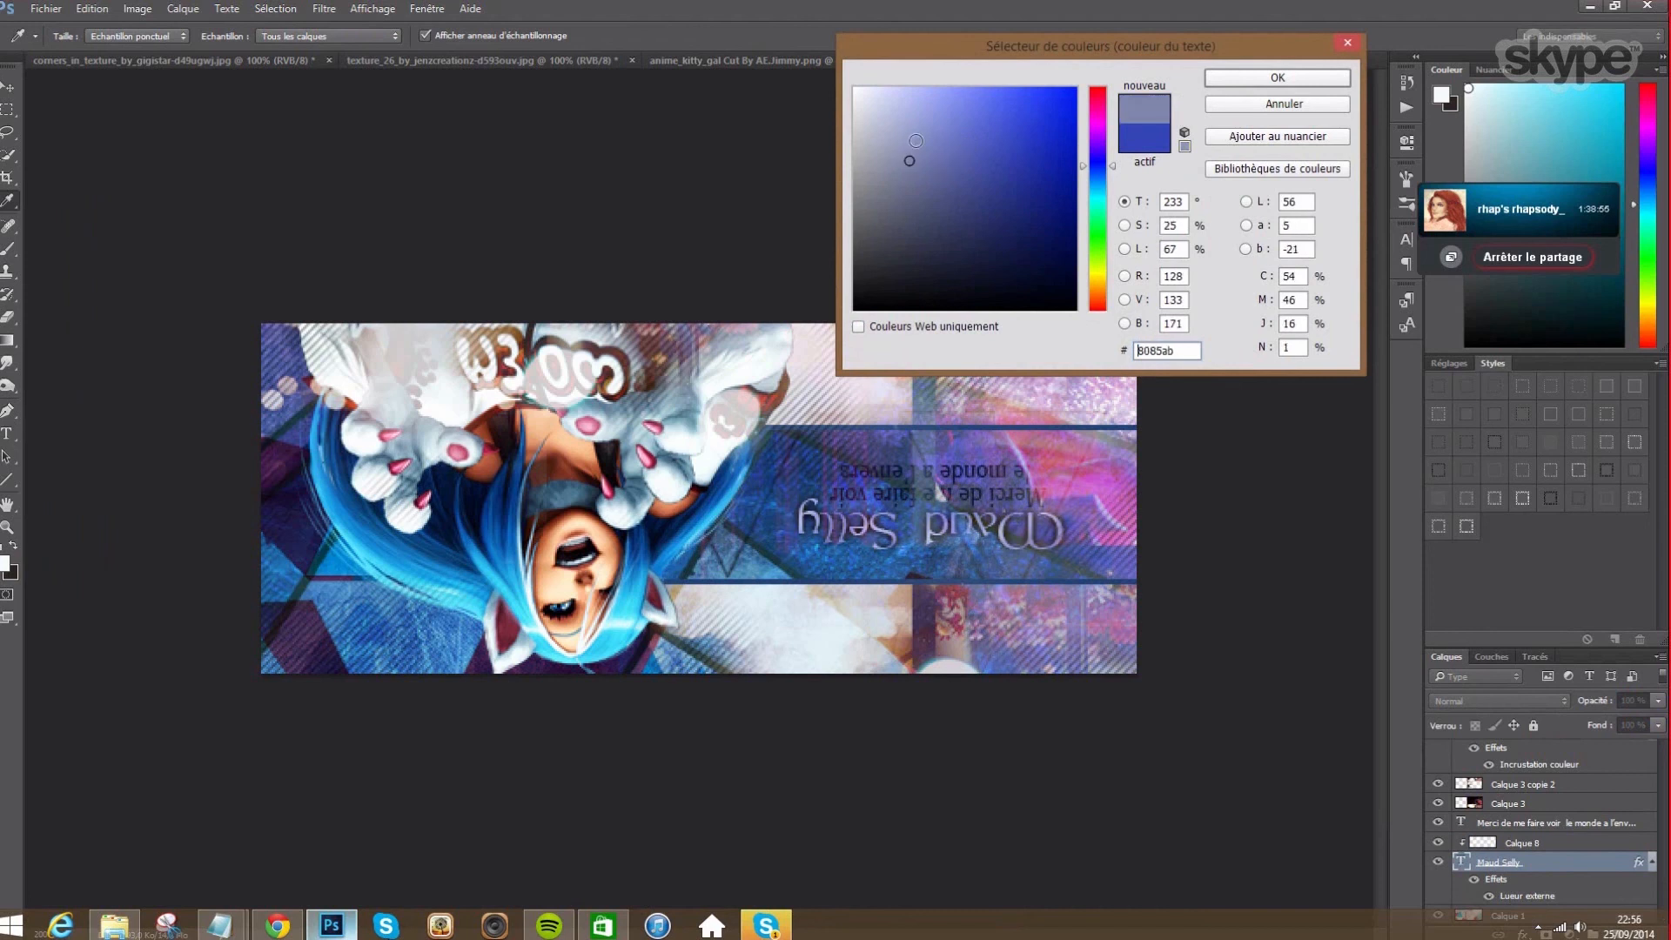
left_click(973, 207)
left_click_drag(973, 207, 942, 119)
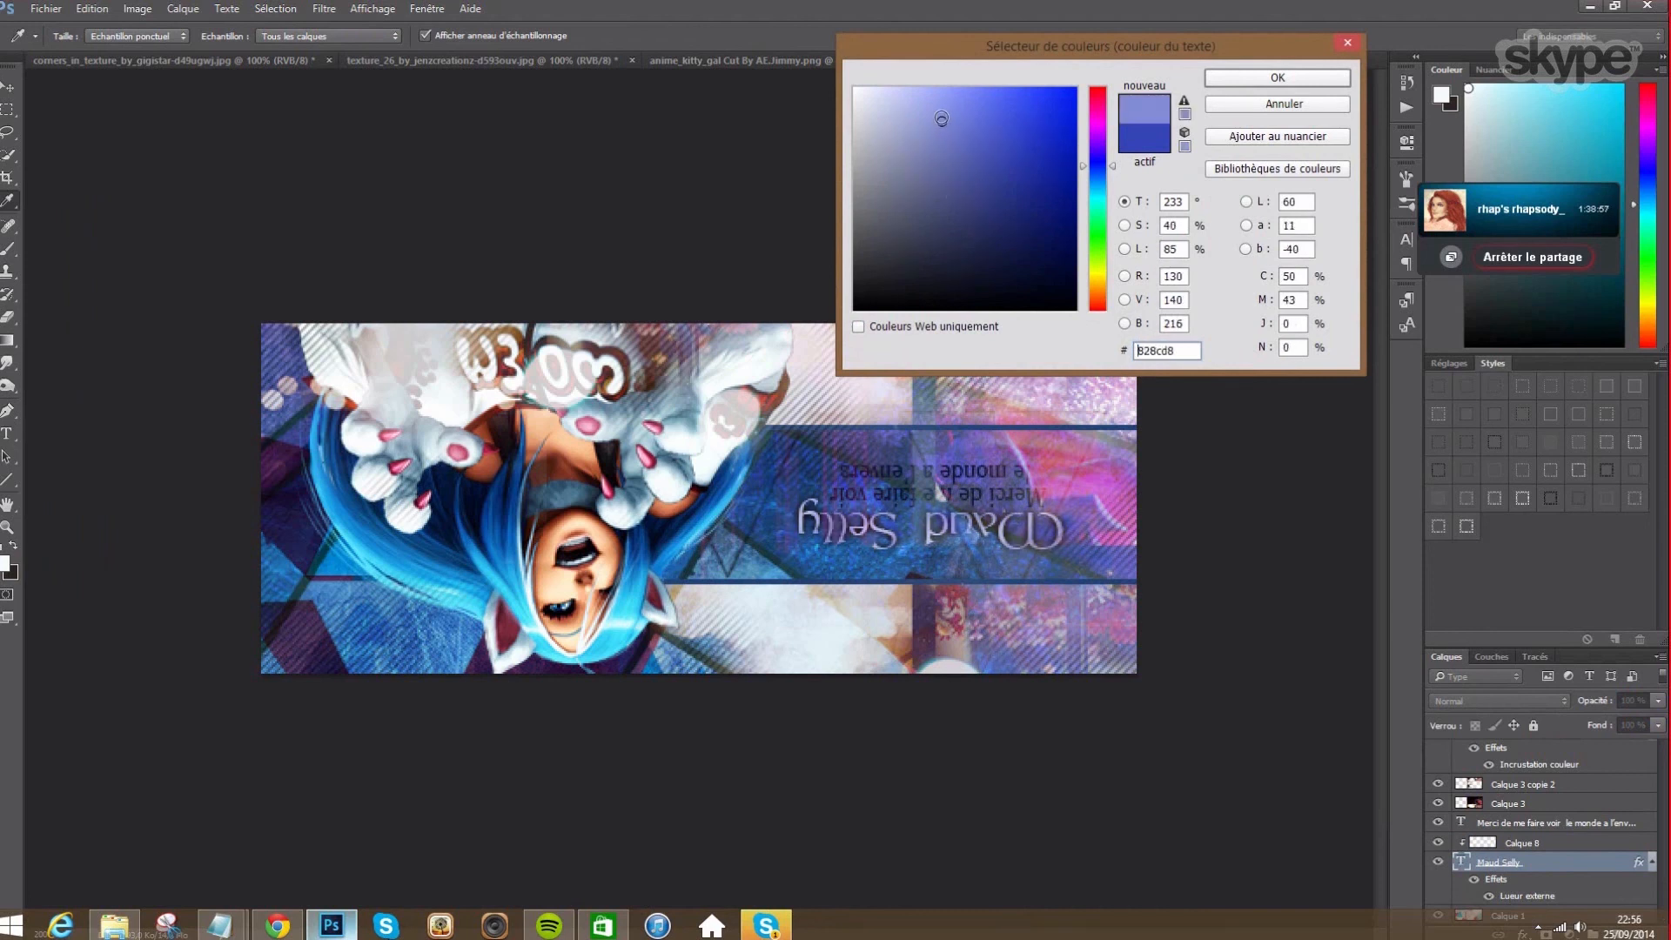
left_click_drag(1099, 193, 1093, 143)
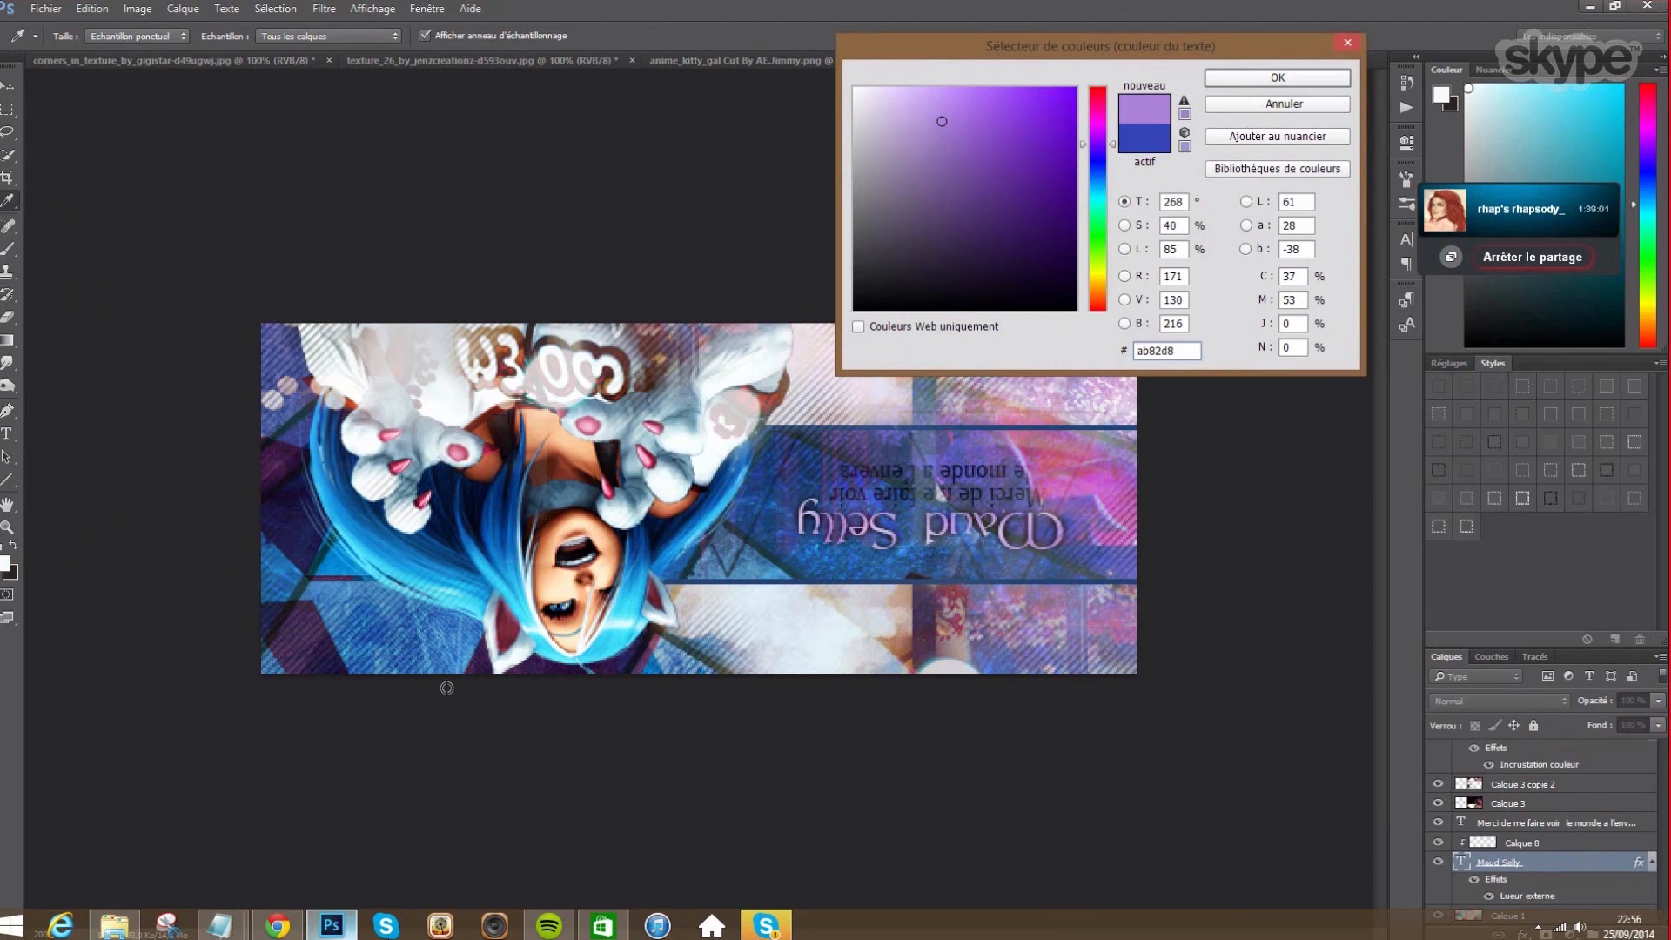
left_click(626, 605)
mouse_move(978, 139)
left_mouse_down()
mouse_move(973, 116)
mouse_move(944, 131)
mouse_move(930, 177)
mouse_move(984, 141)
mouse_move(985, 123)
mouse_move(956, 136)
mouse_move(942, 110)
left_mouse_up()
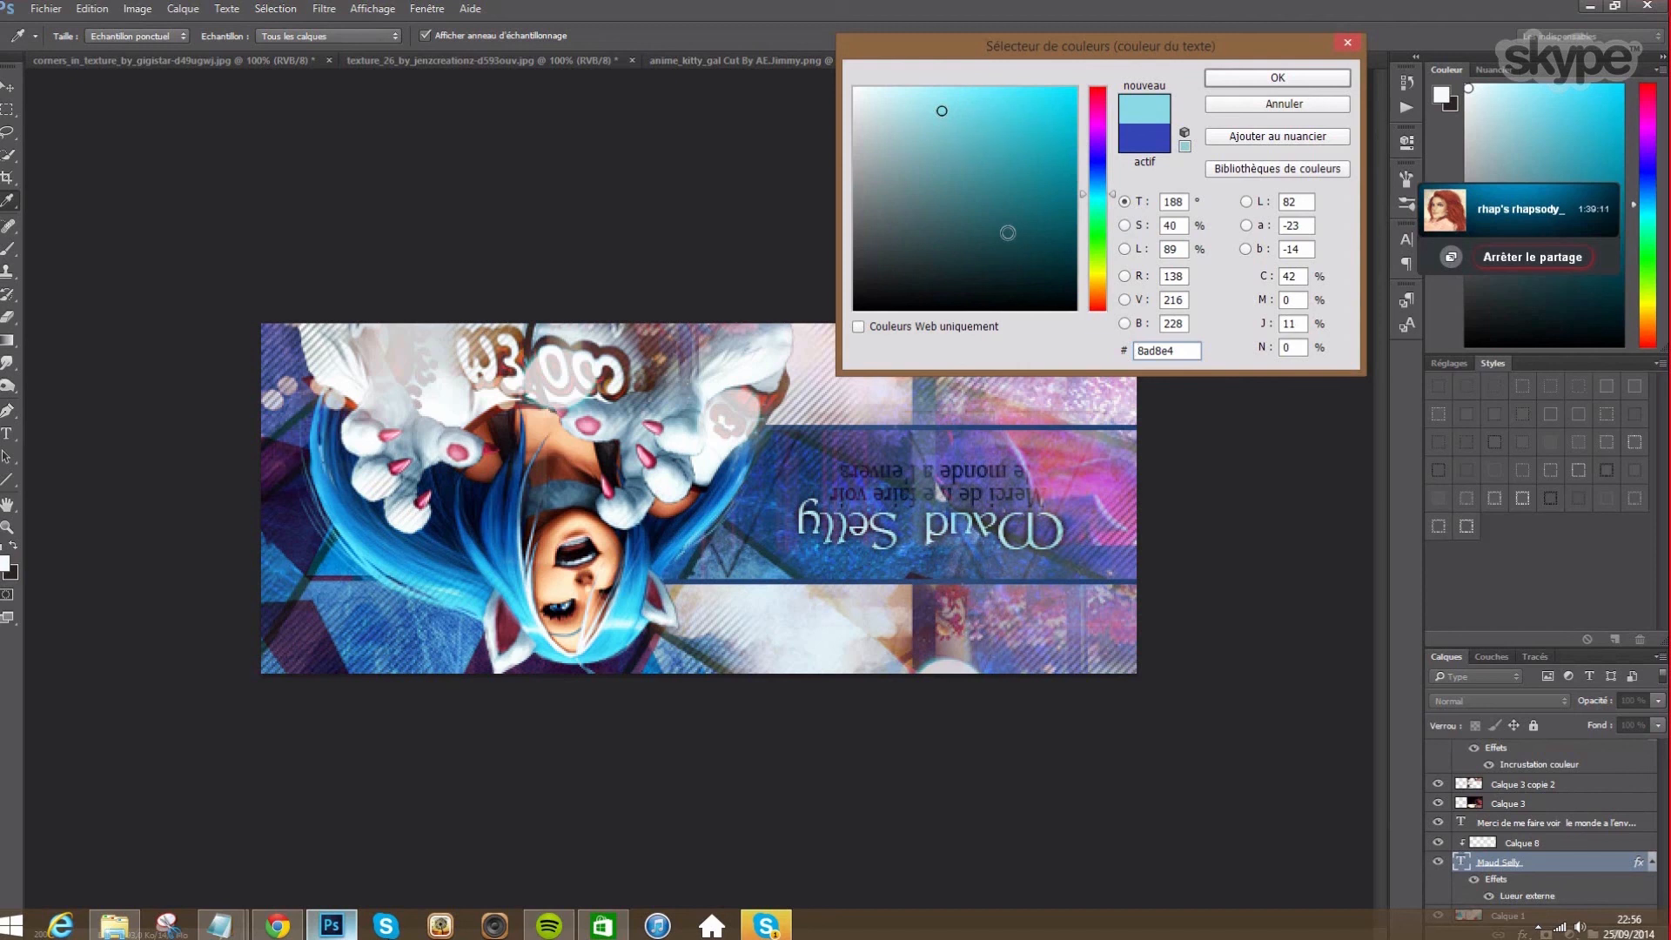
left_click(1281, 80)
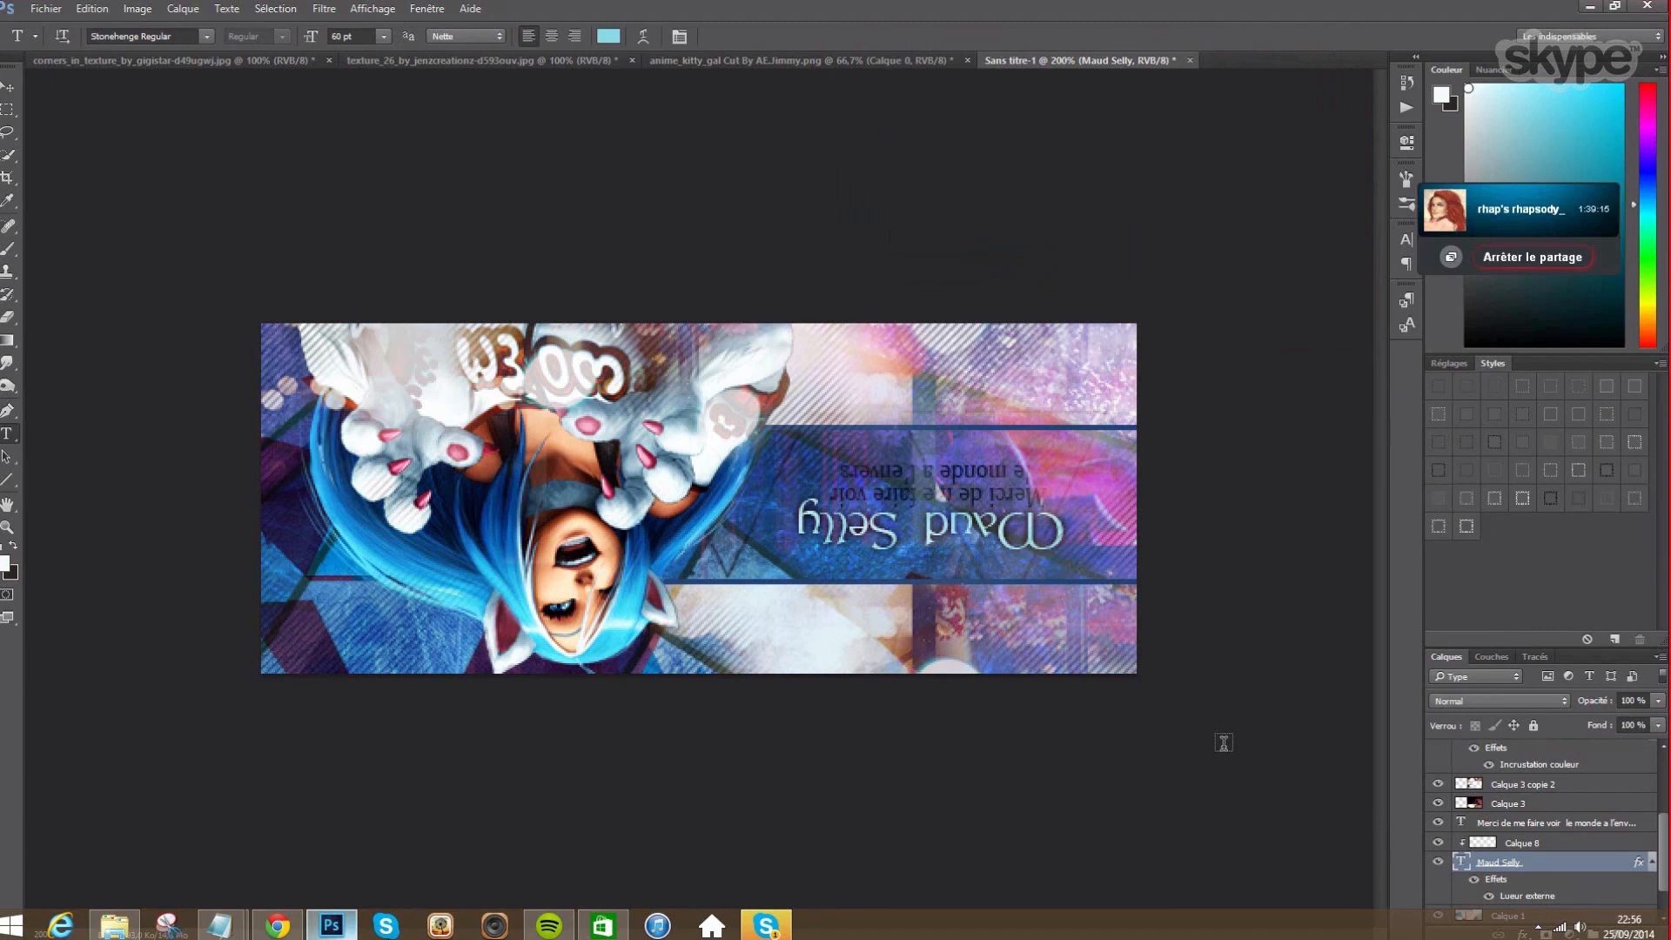
- Add a Normal-mode outer glow to the tagline, using a light pink sampled from the banner
right_click(1506, 822)
left_click(1526, 188)
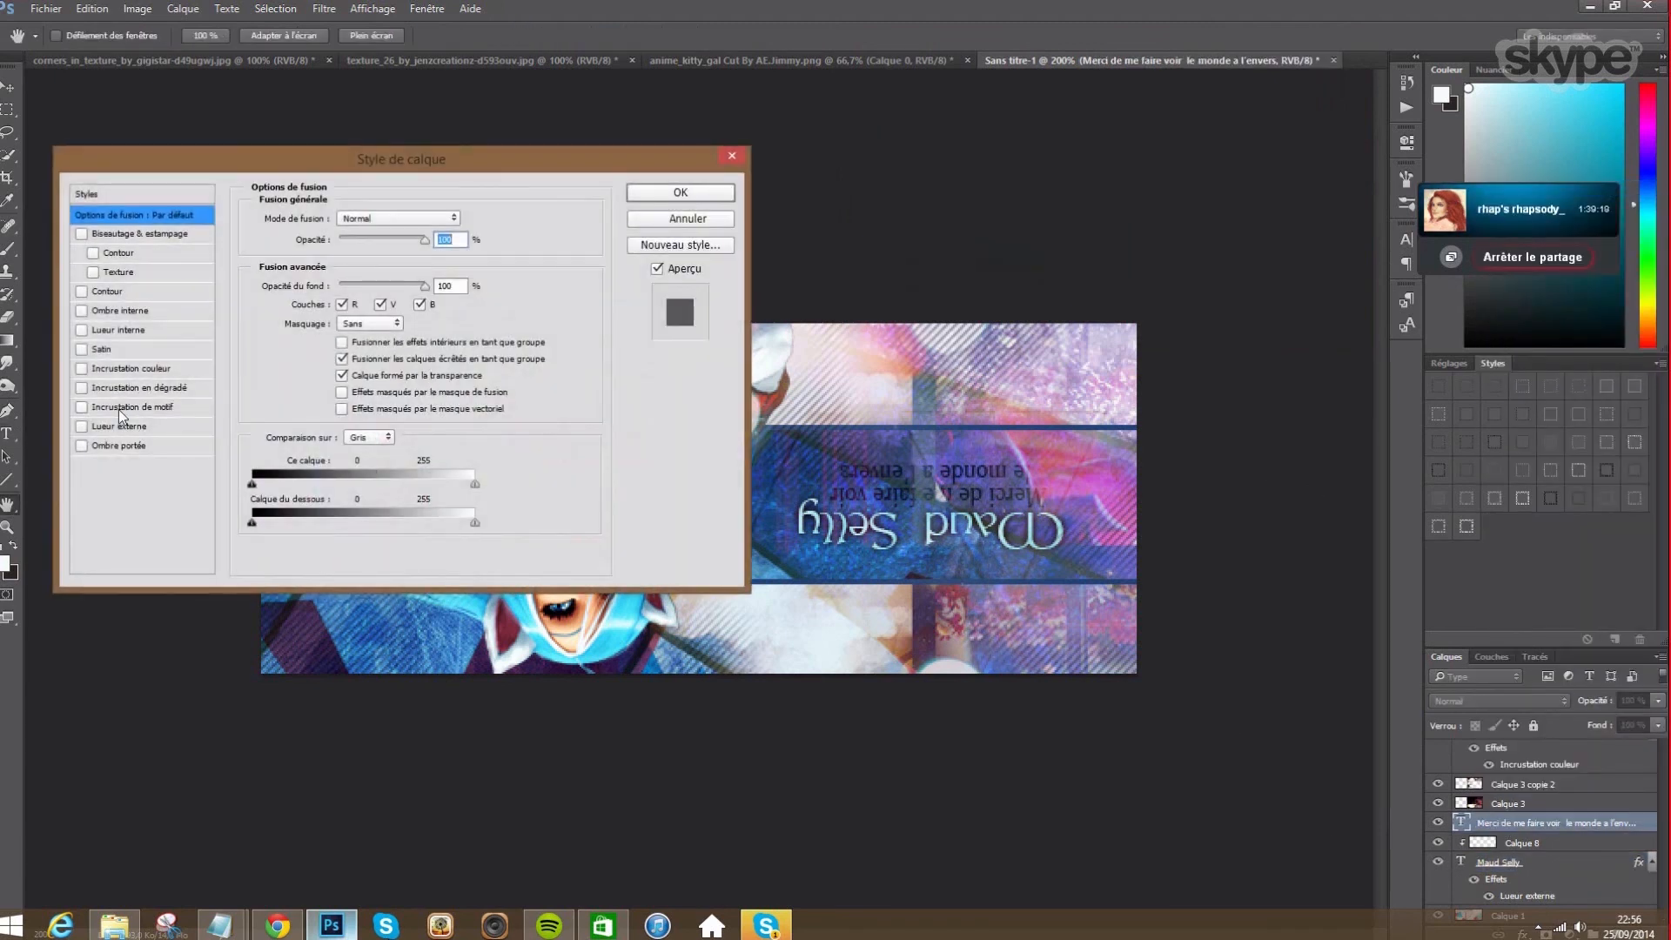
left_click(114, 425)
left_click(410, 216)
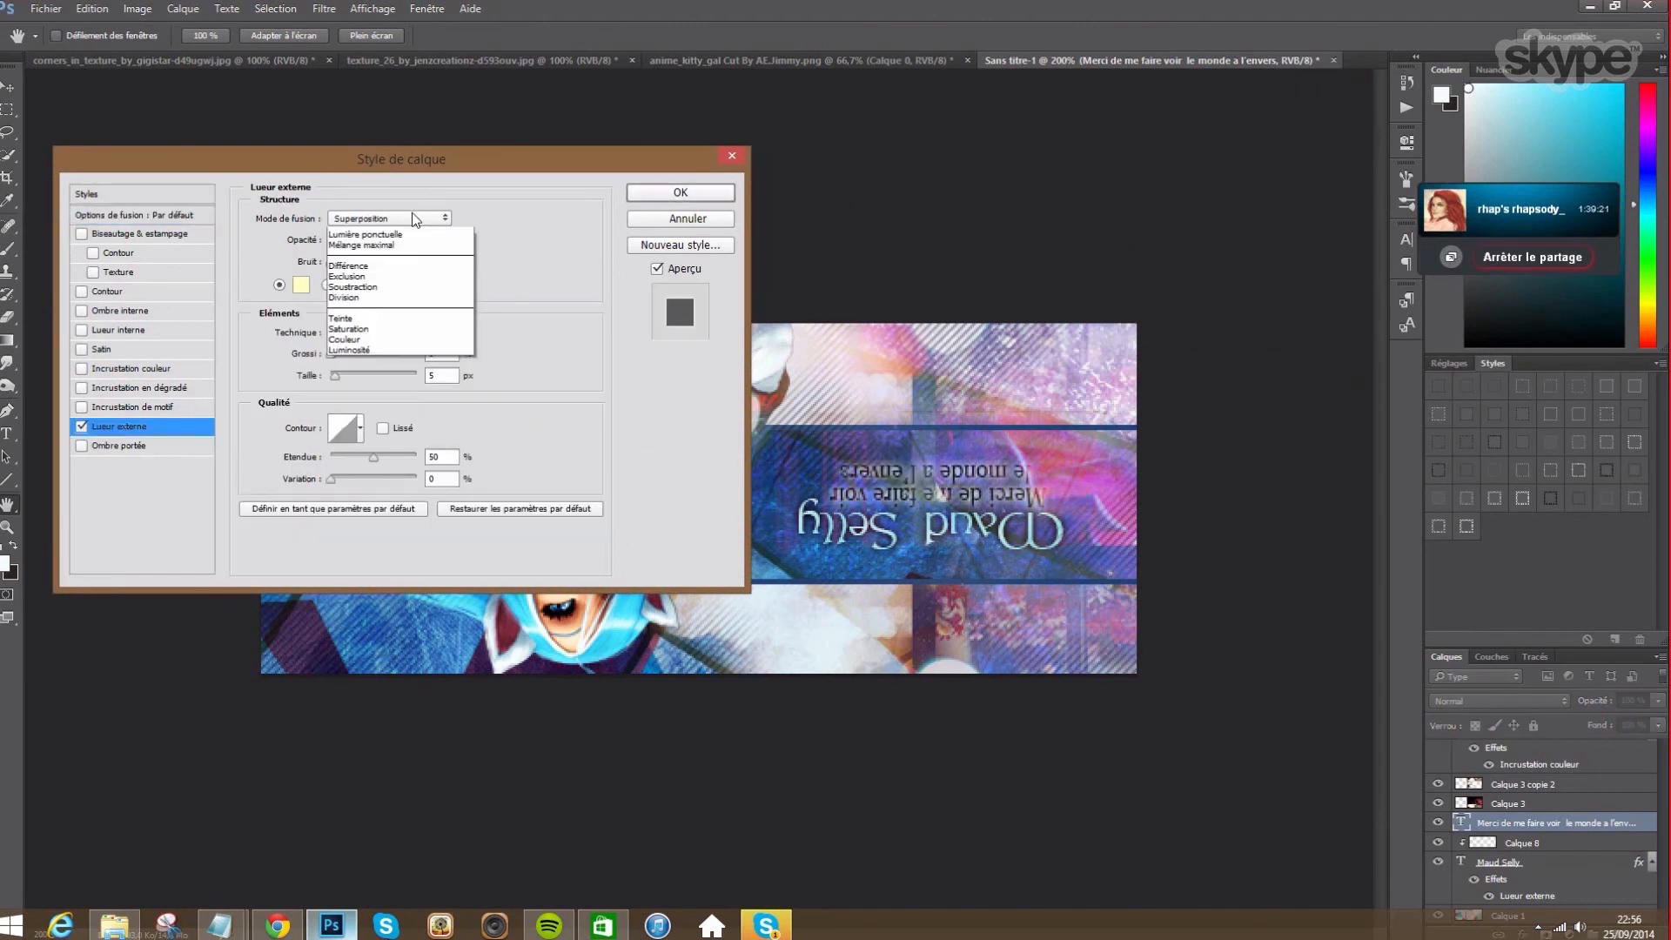
left_click(395, 235)
left_click(300, 284)
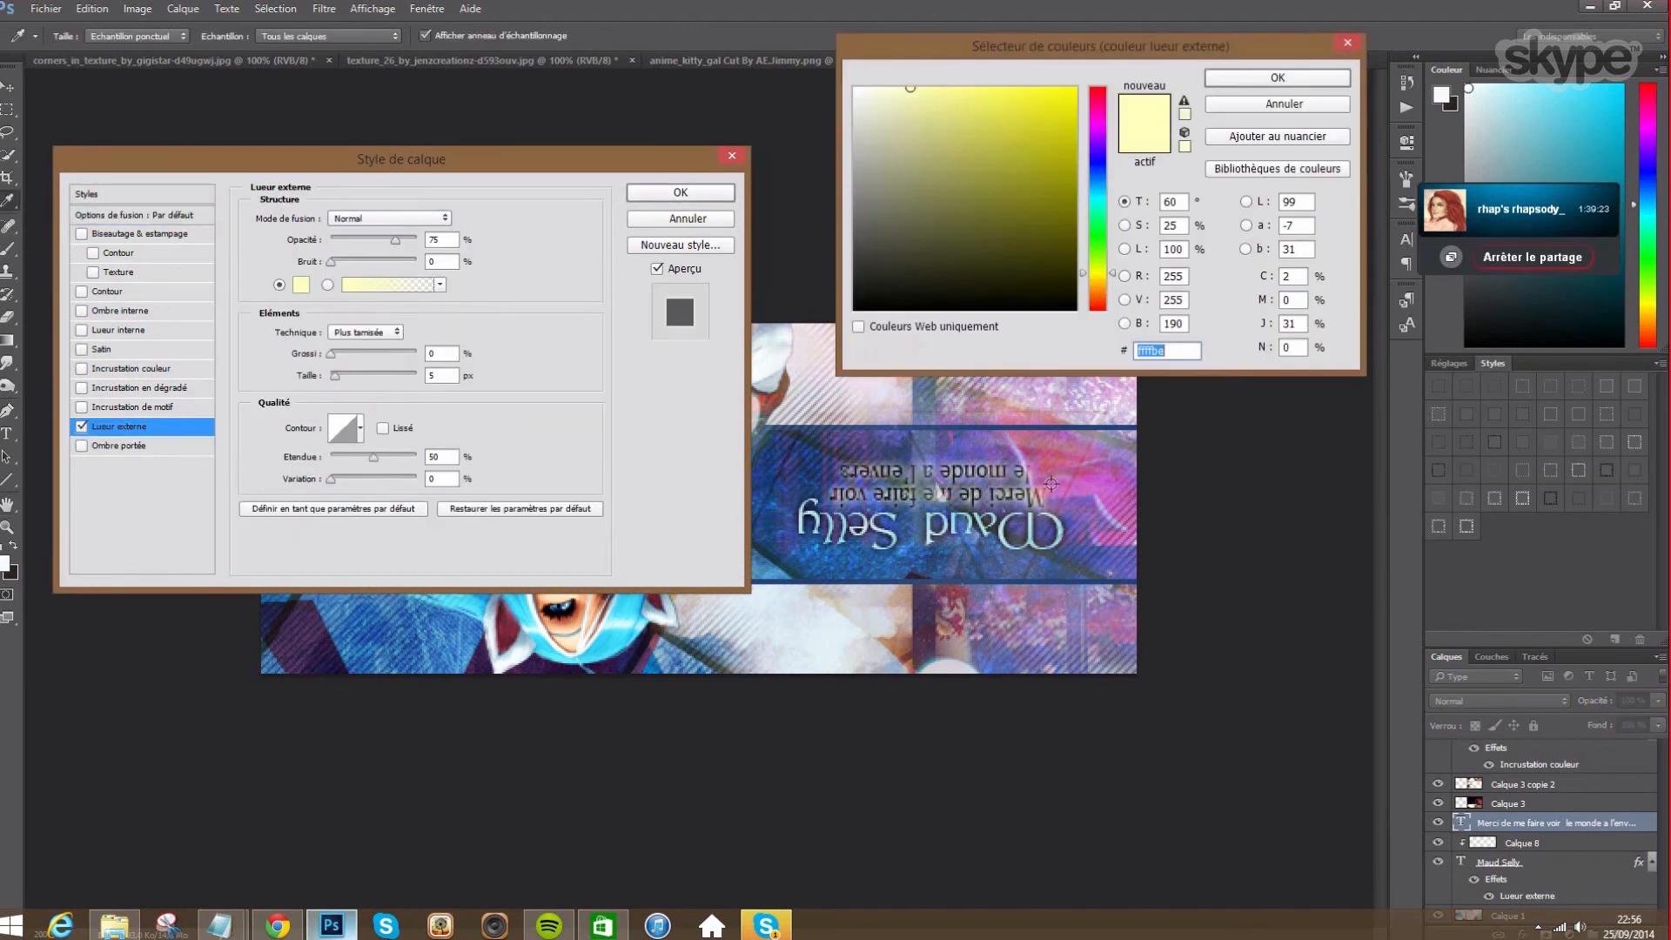
left_click(1063, 482)
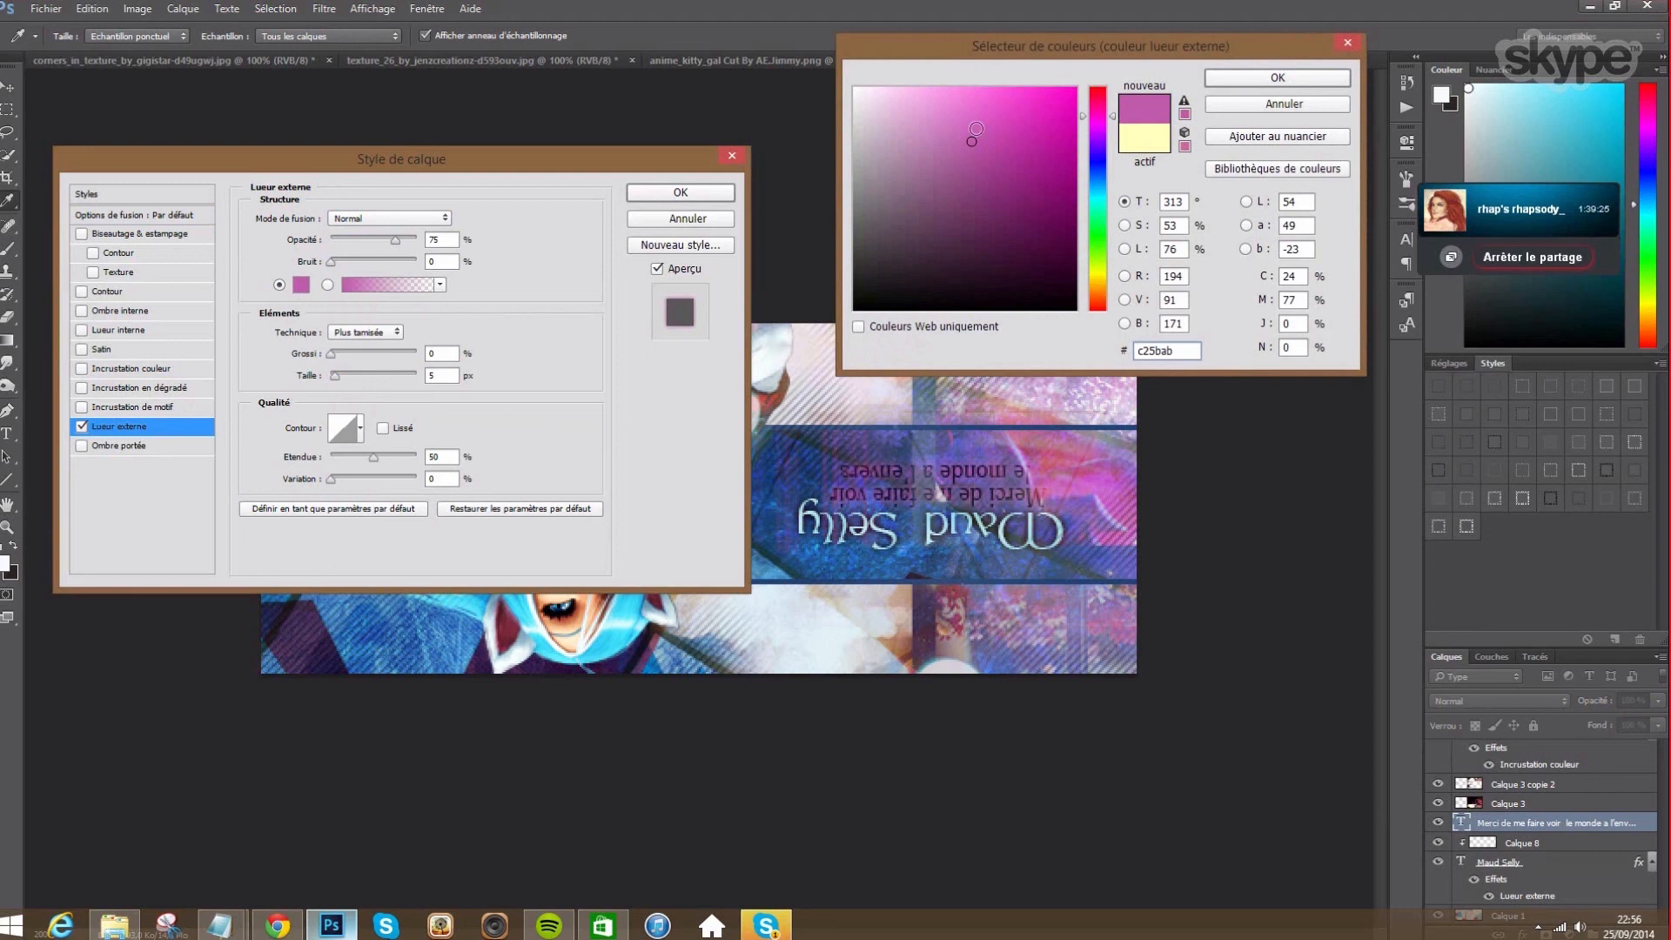
left_click(956, 97)
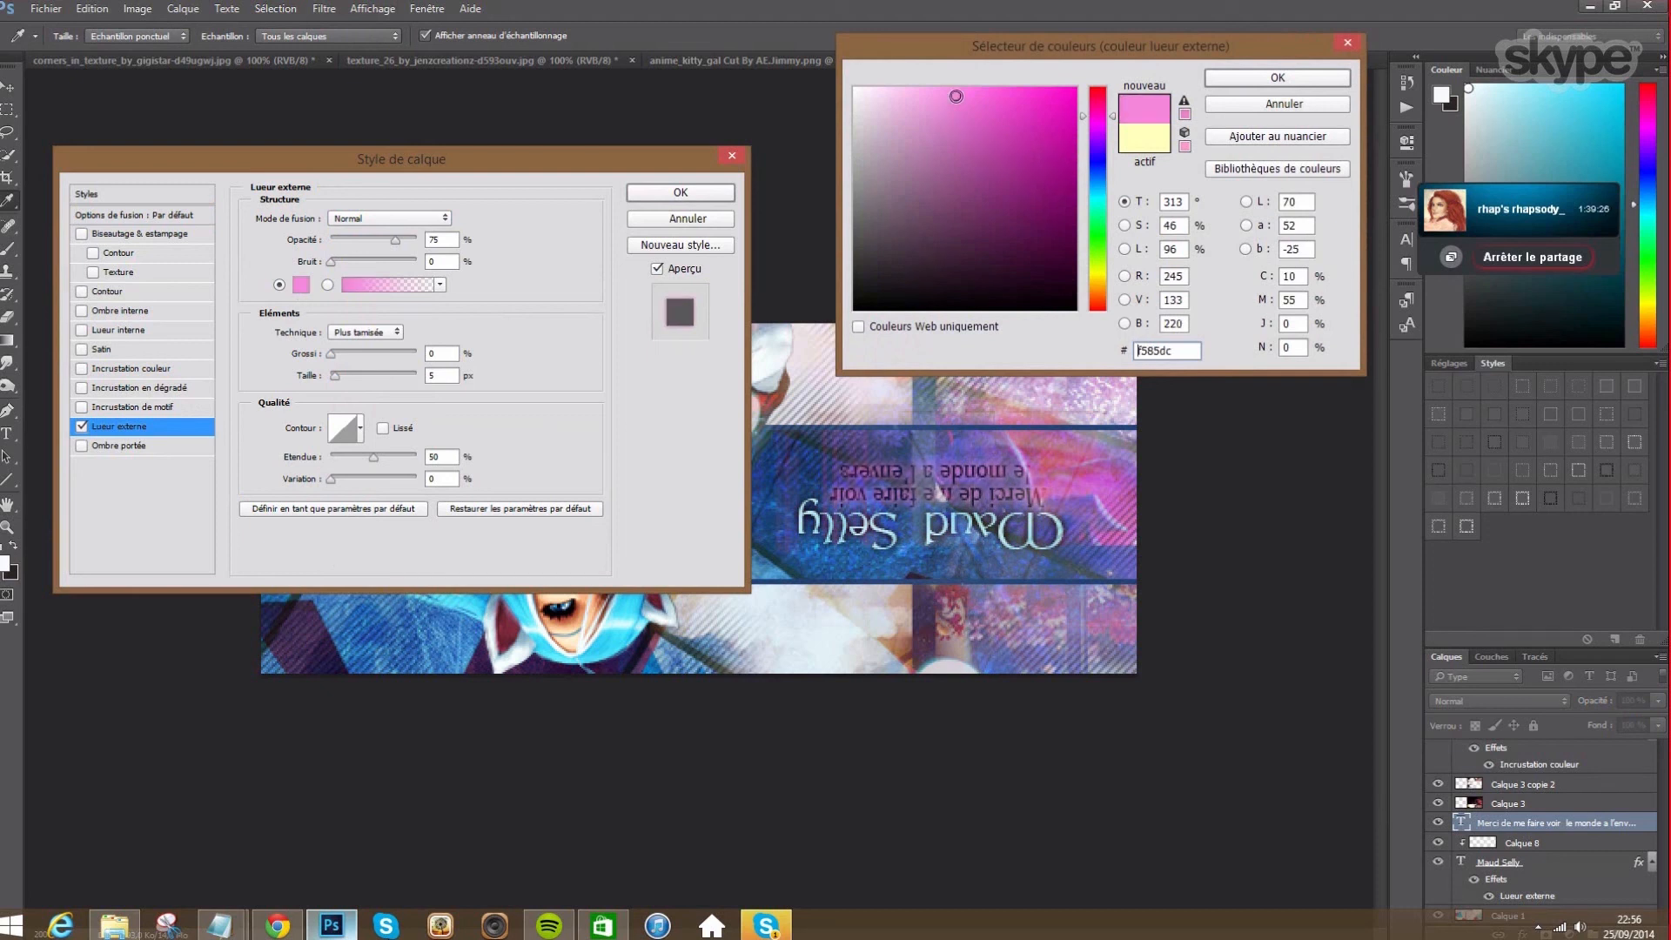
left_click(1283, 79)
- Set the glow size to 8 px, soften the pink, and apply the outer glow
left_click_drag(447, 379, 349, 381)
type("10")
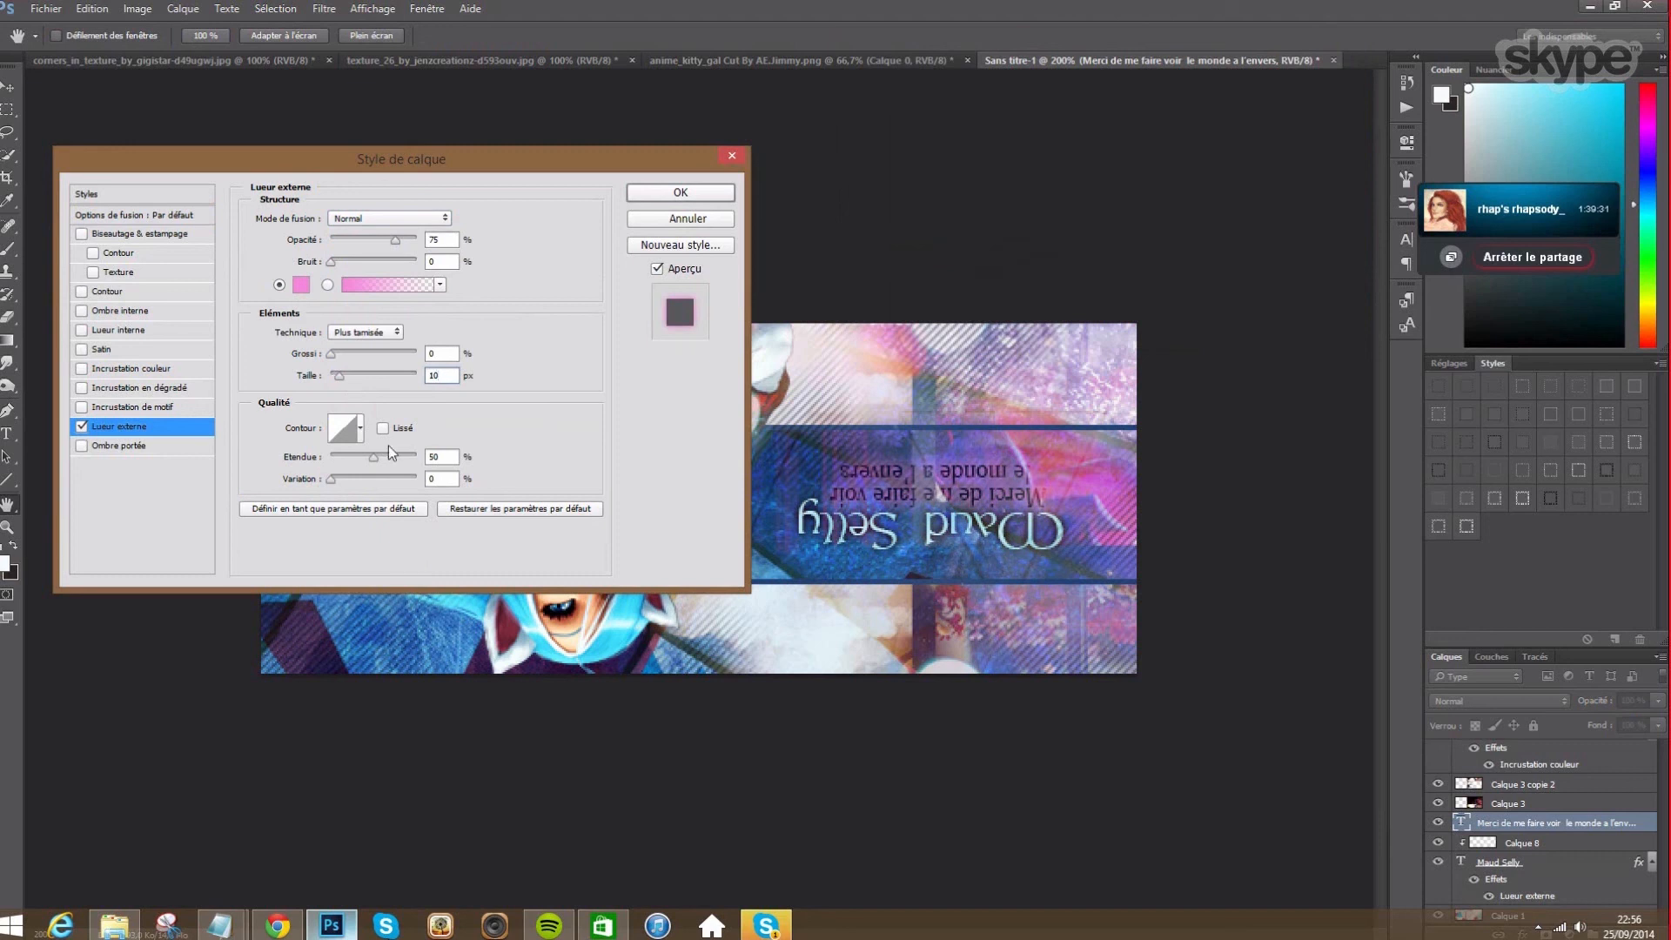
type("50")
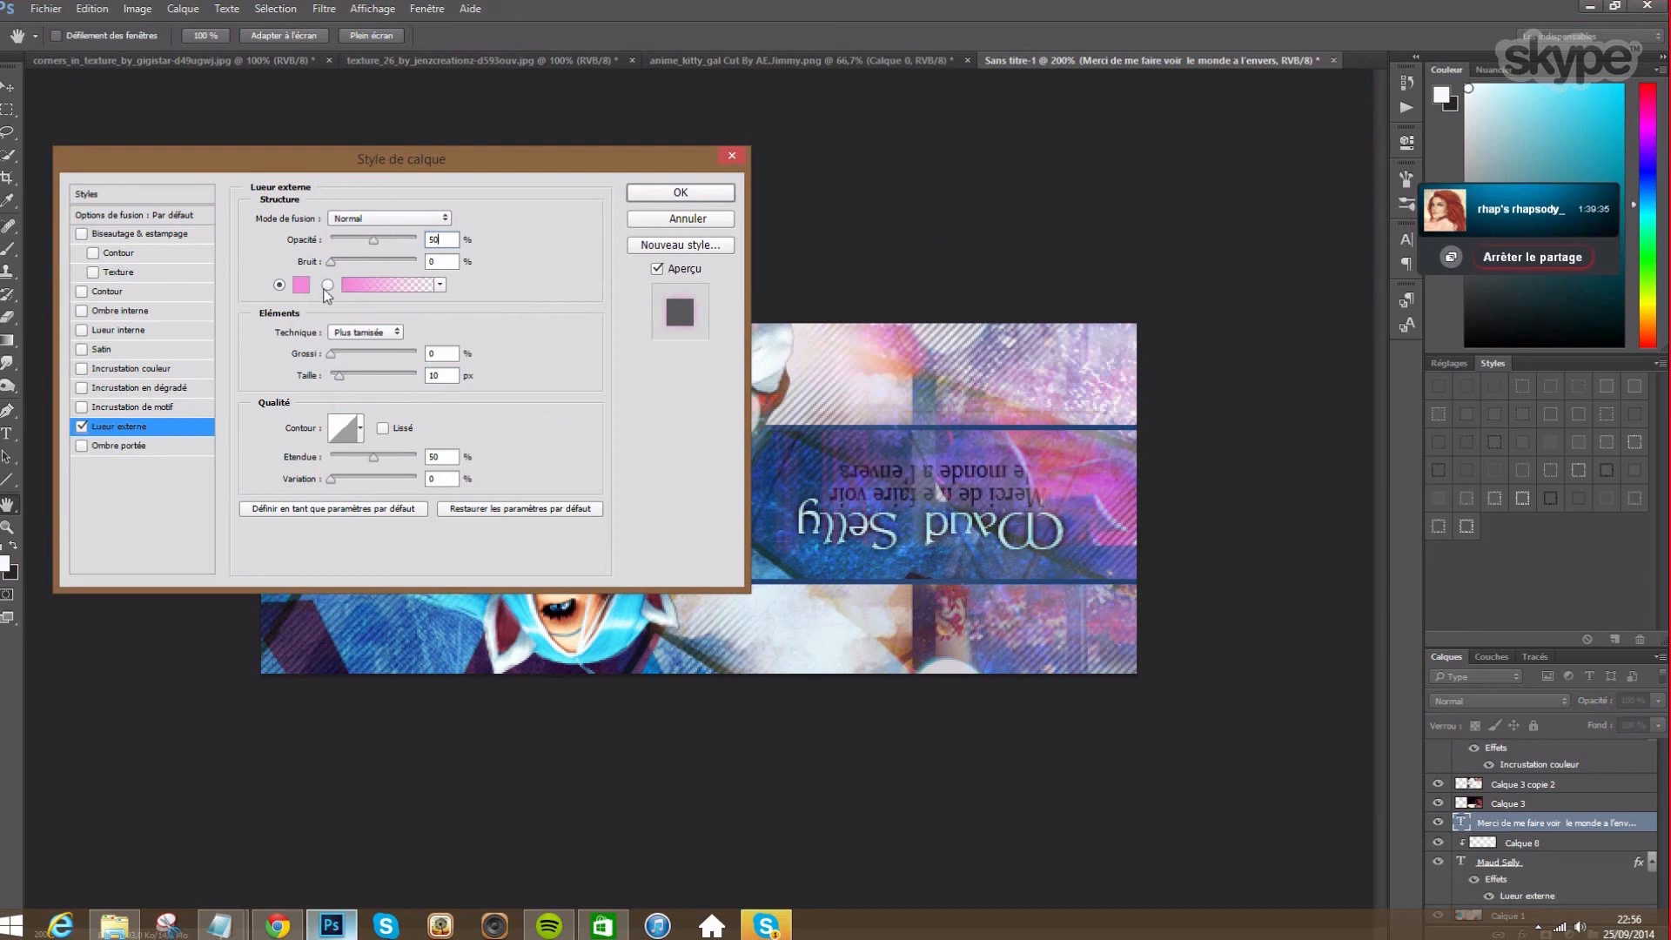
left_click_drag(452, 375, 308, 378)
type("8")
left_click(301, 285)
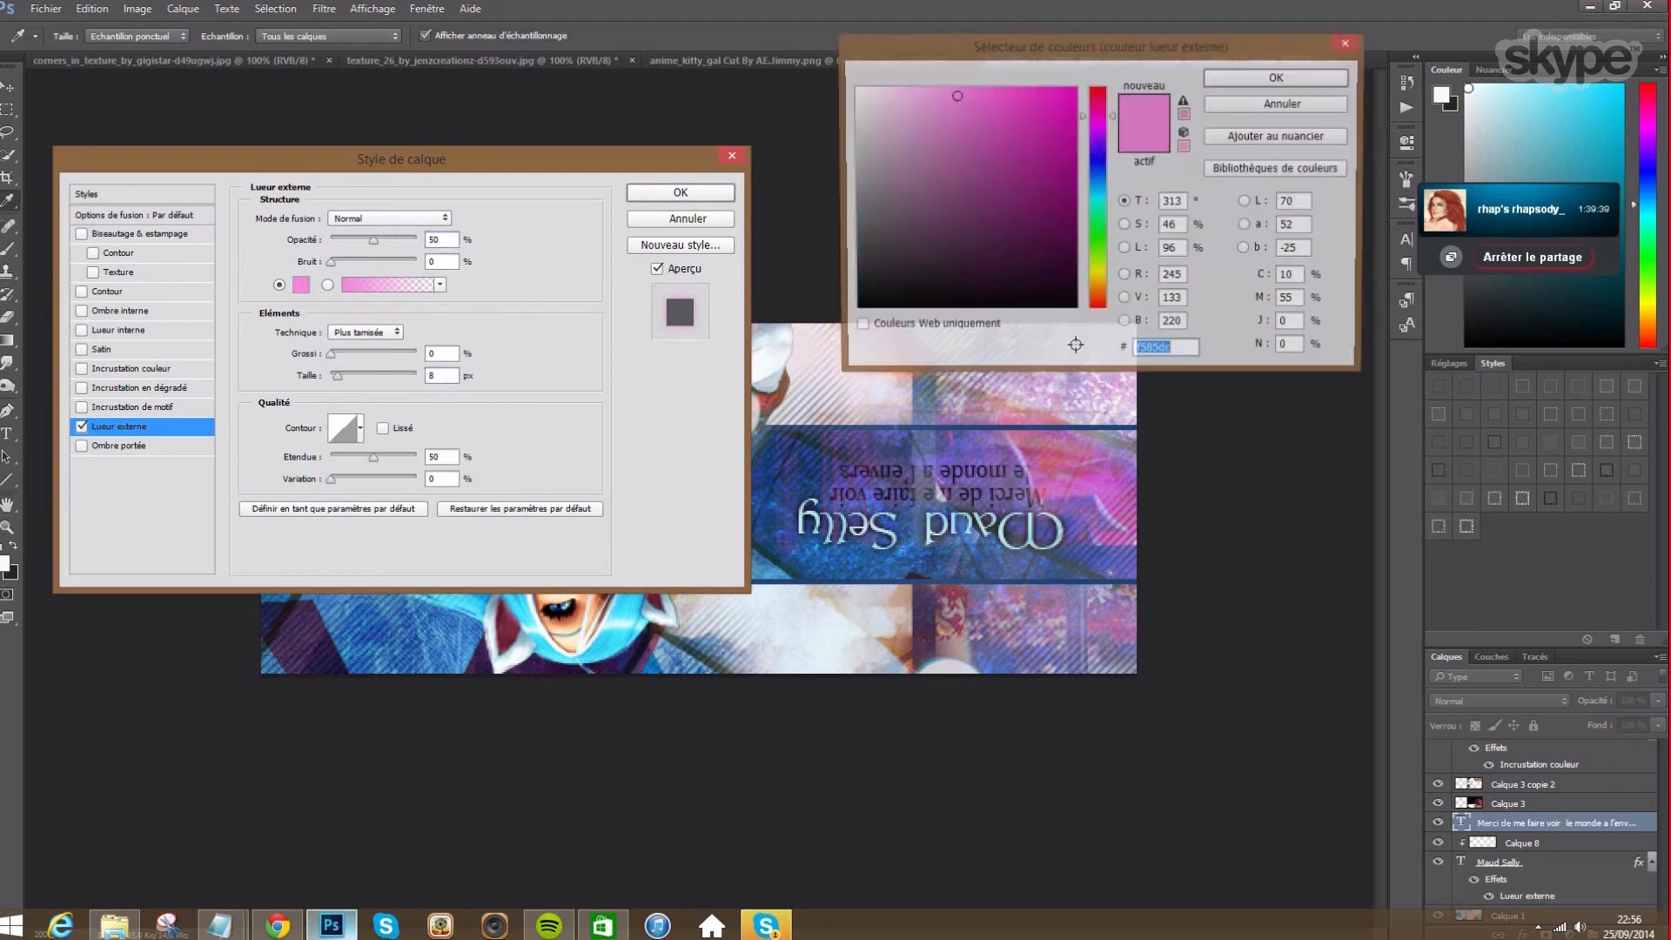
mouse_move(975, 140)
left_mouse_down()
mouse_move(915, 94)
mouse_move(988, 99)
mouse_move(955, 94)
left_mouse_up()
left_click(982, 91)
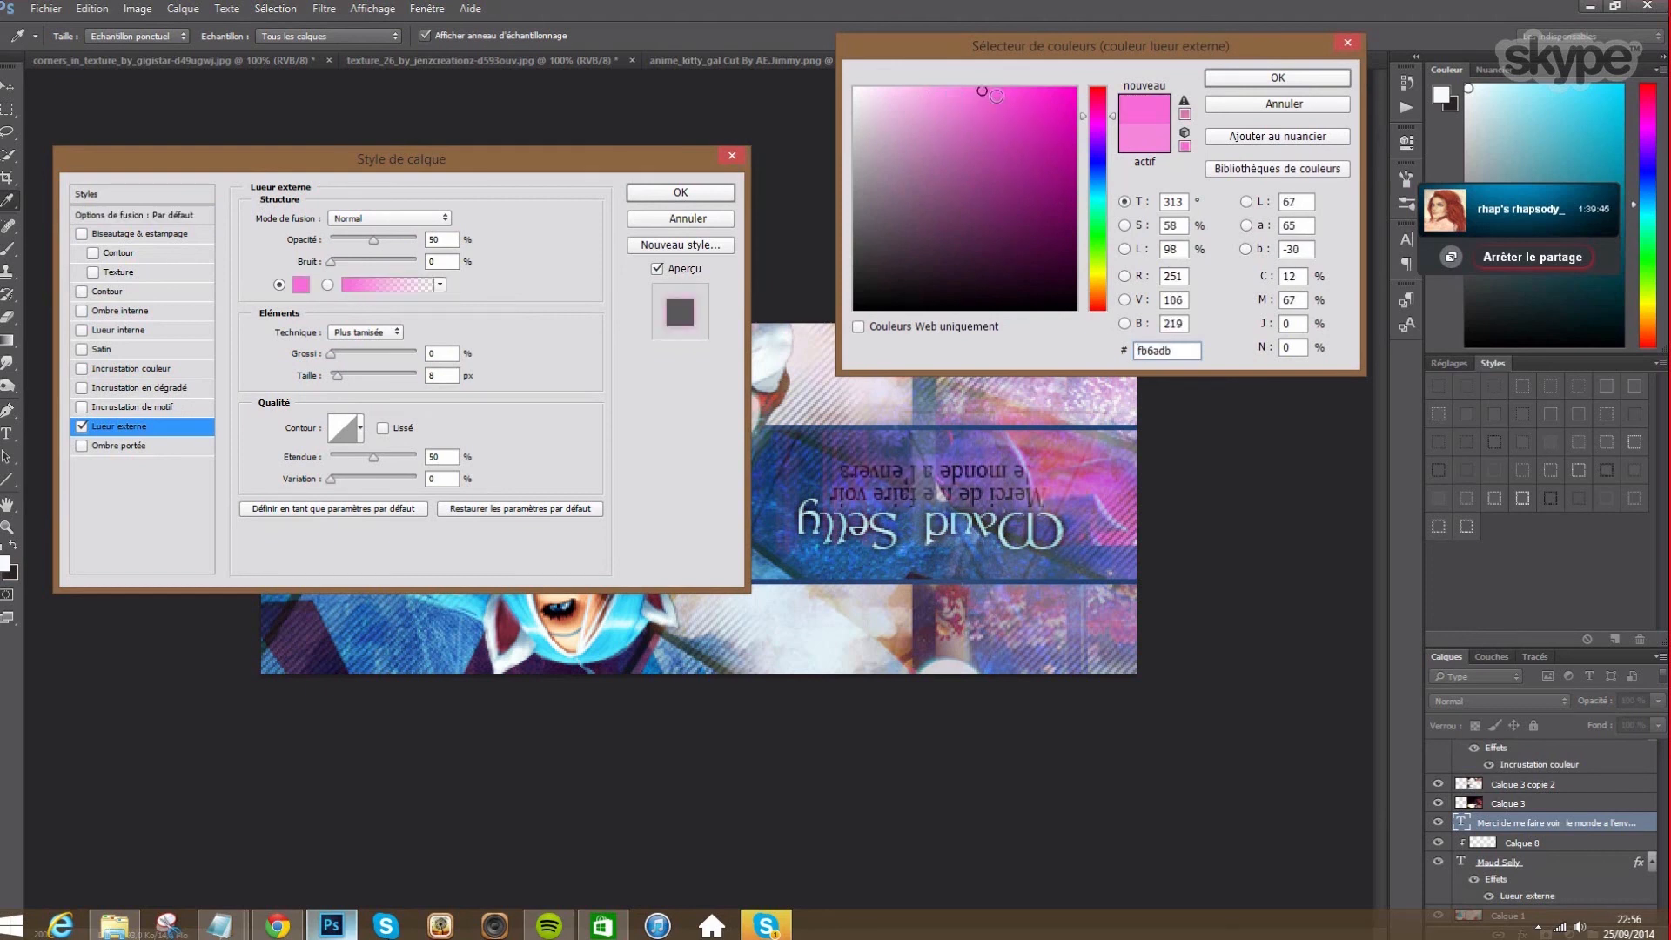
left_click(959, 93)
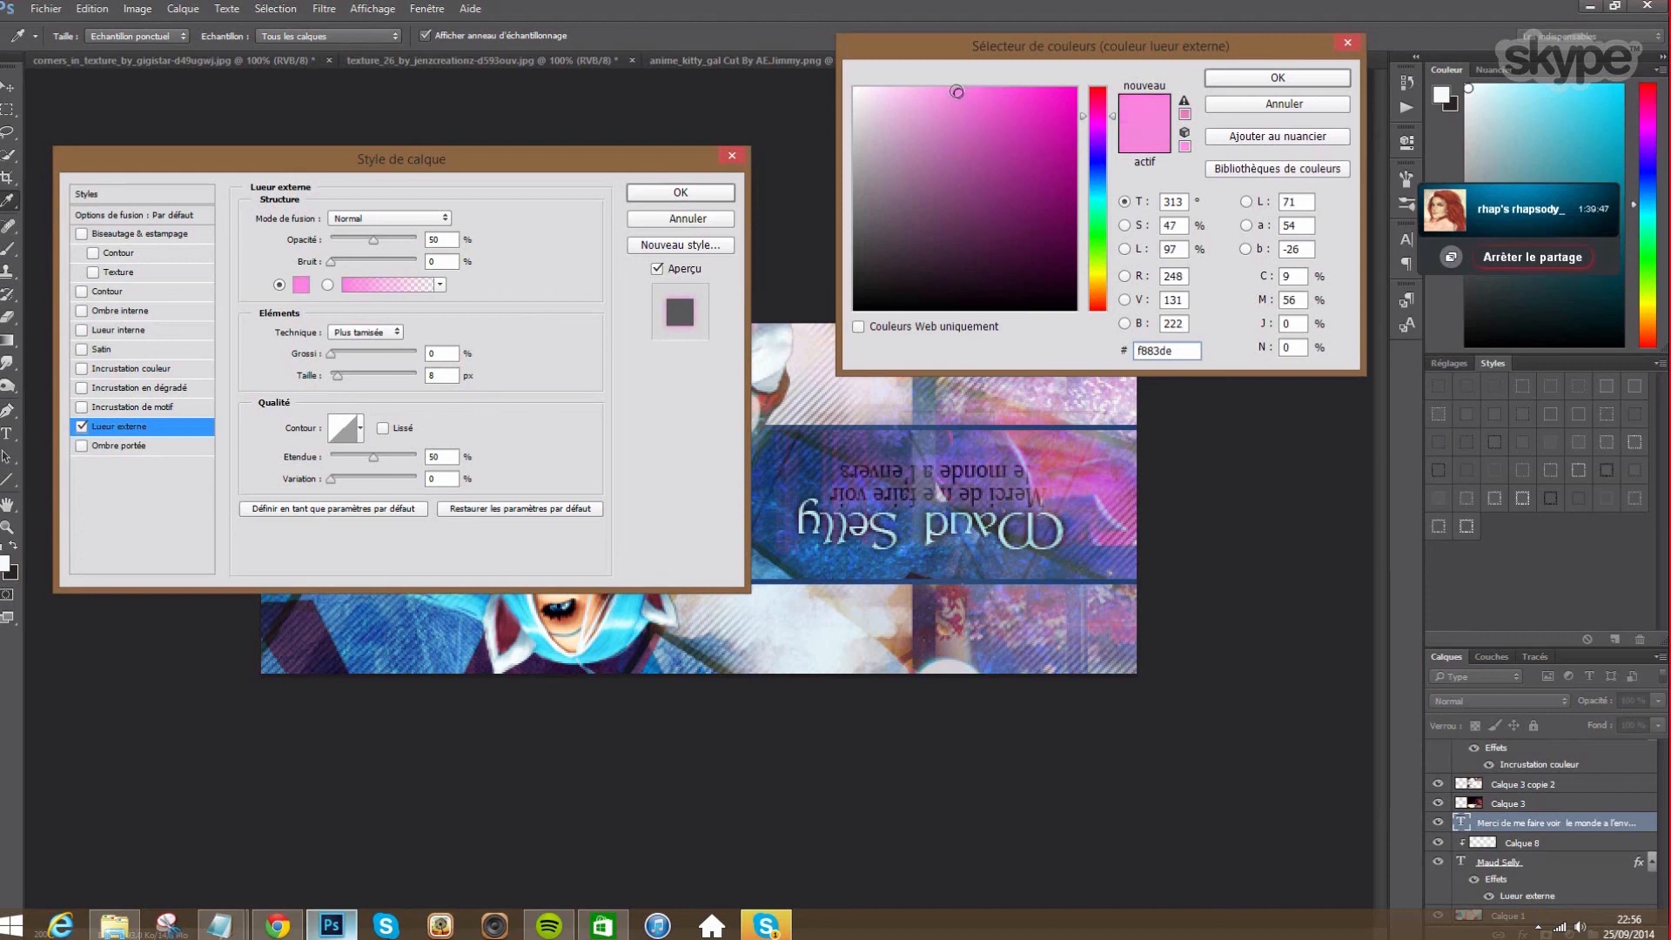
left_click(1277, 78)
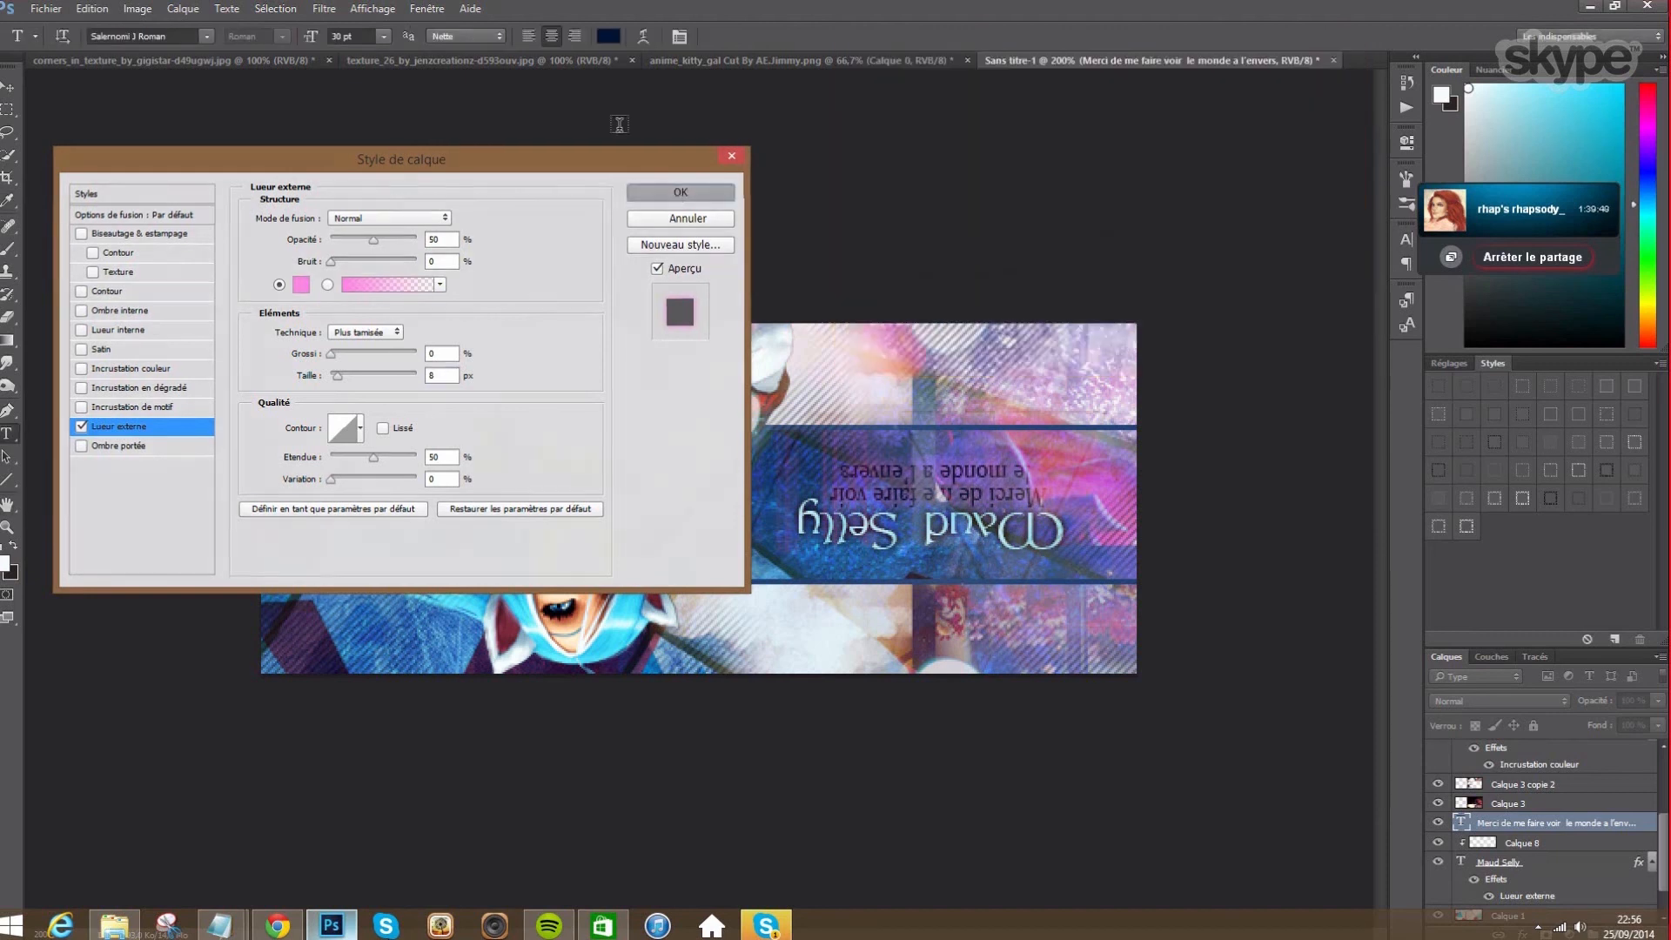
key("Return")
- Recolour the tagline text to deep navy #00153d
left_click(603, 38)
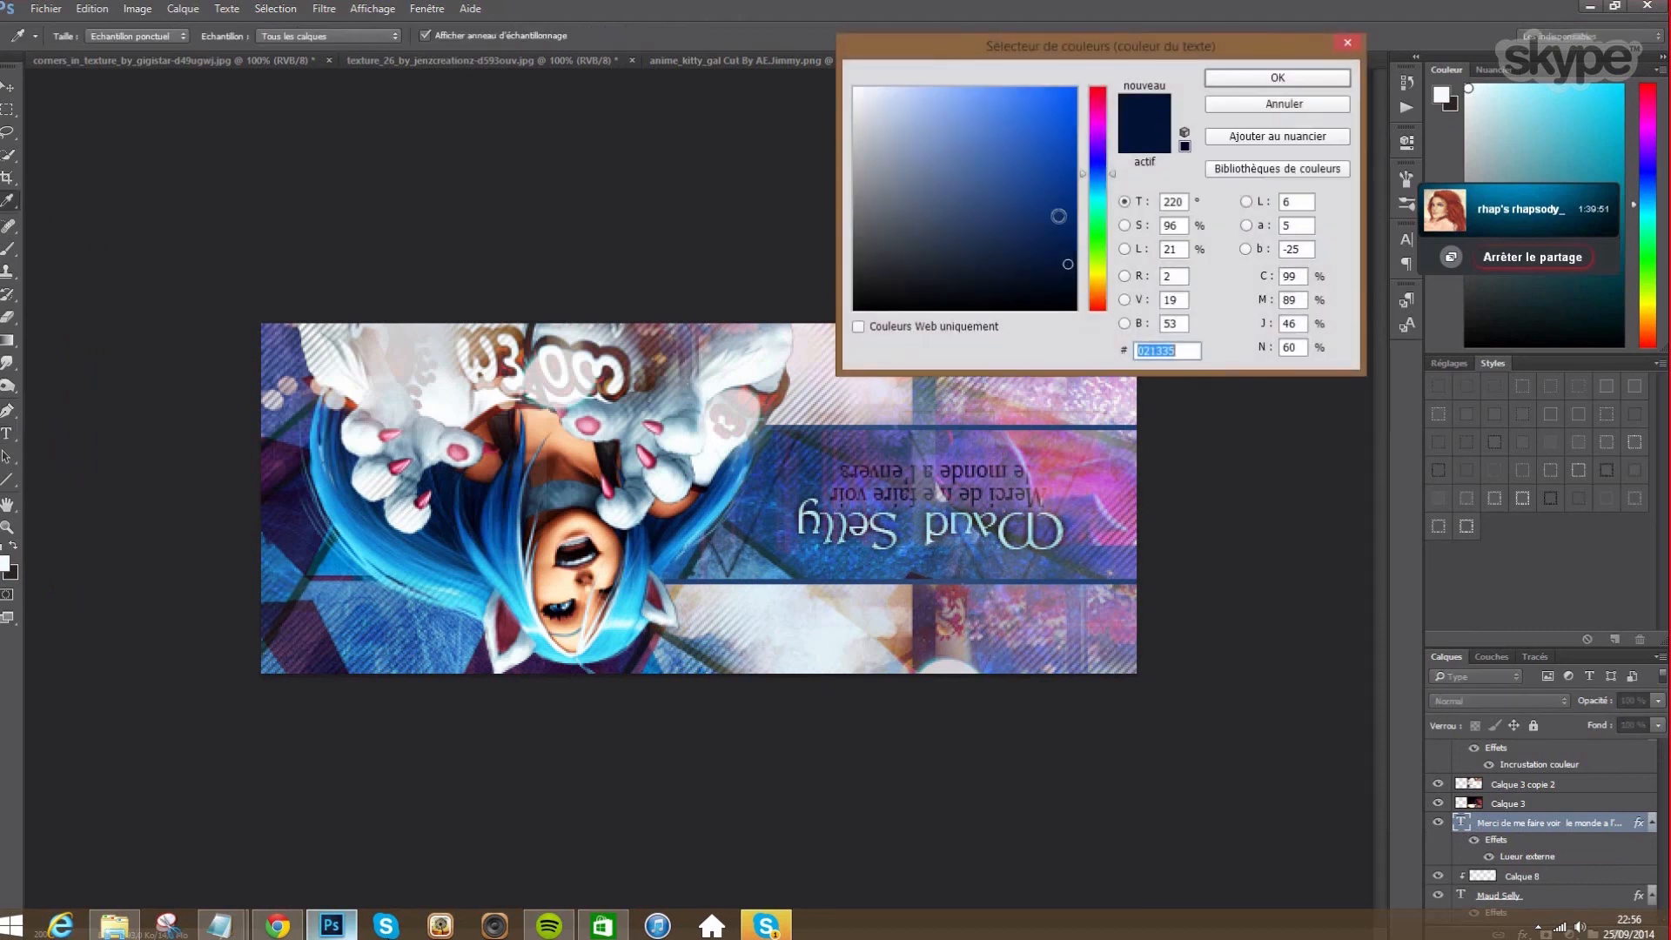
left_click(1040, 225)
left_click(1036, 247)
left_click(1002, 237)
left_click(997, 215)
left_click(1059, 226)
left_click(1074, 257)
left_click(1236, 84)
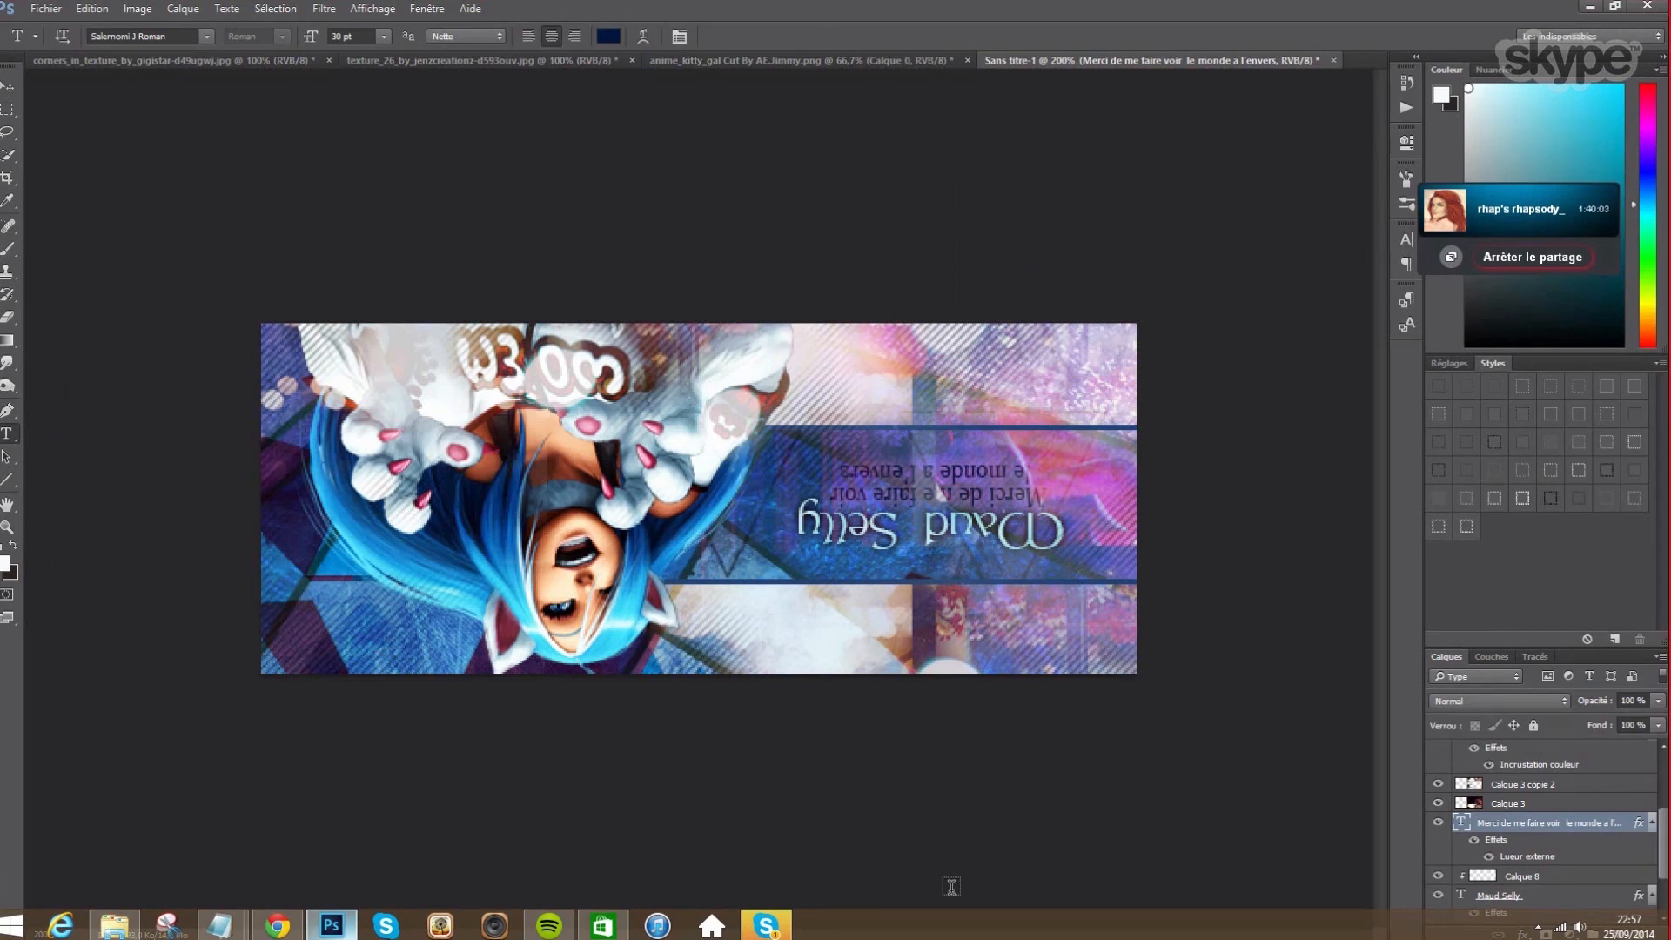
scroll(1476, 874, "down", 1)
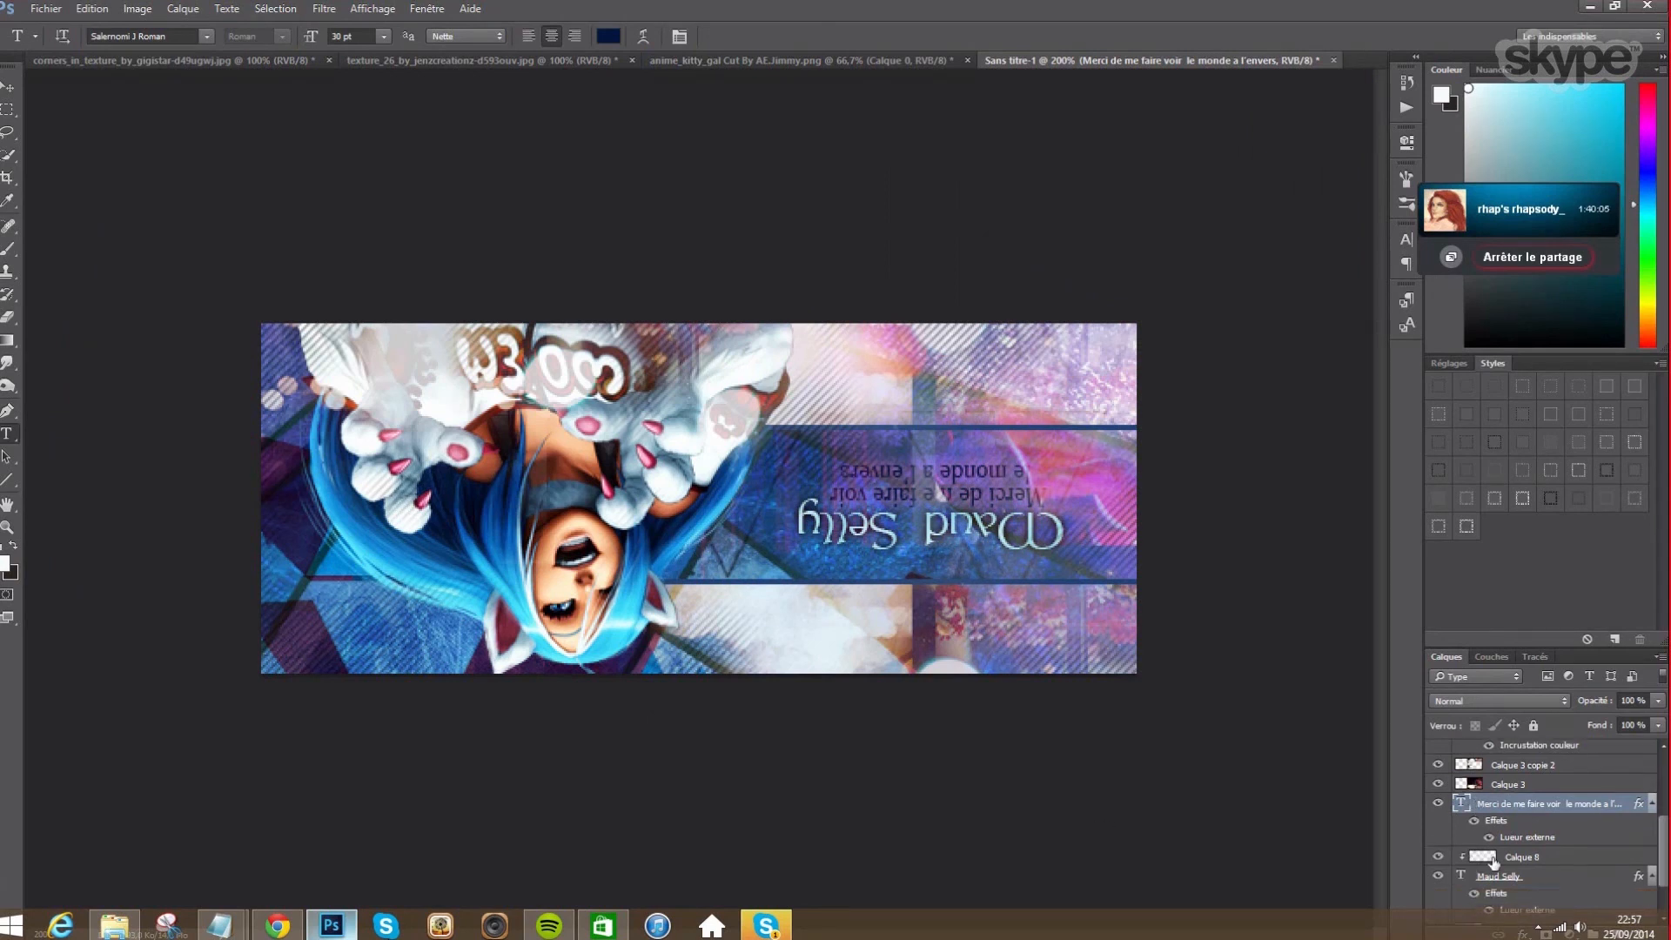
left_click(1532, 877)
left_click(1633, 700)
type("8")
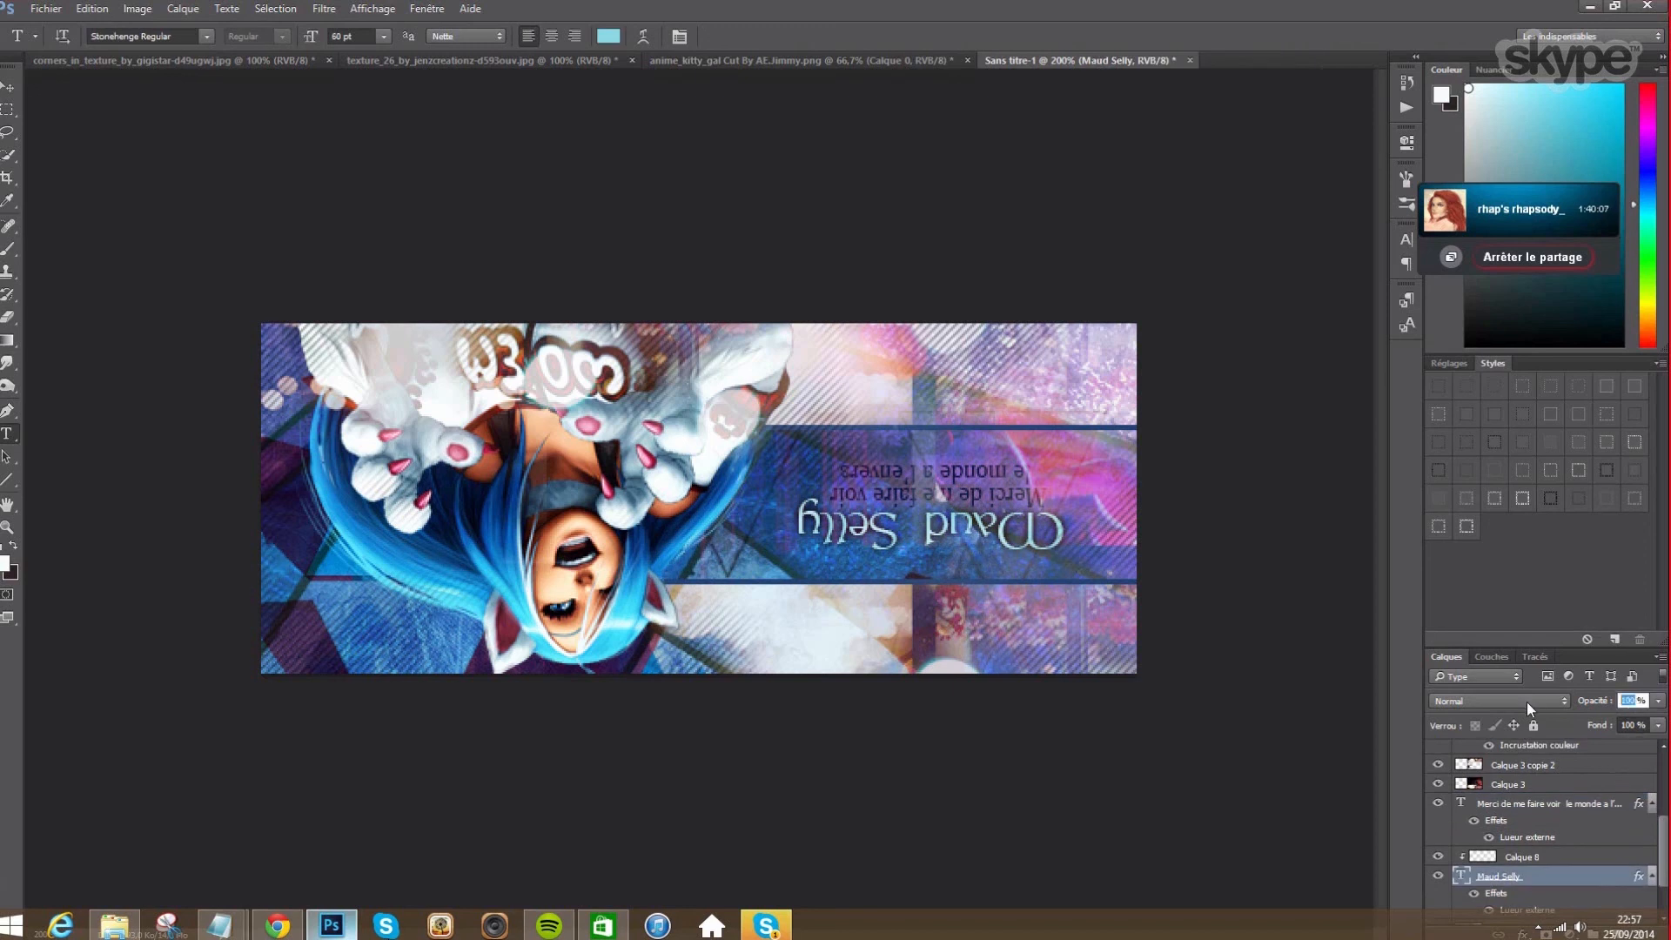
type("0")
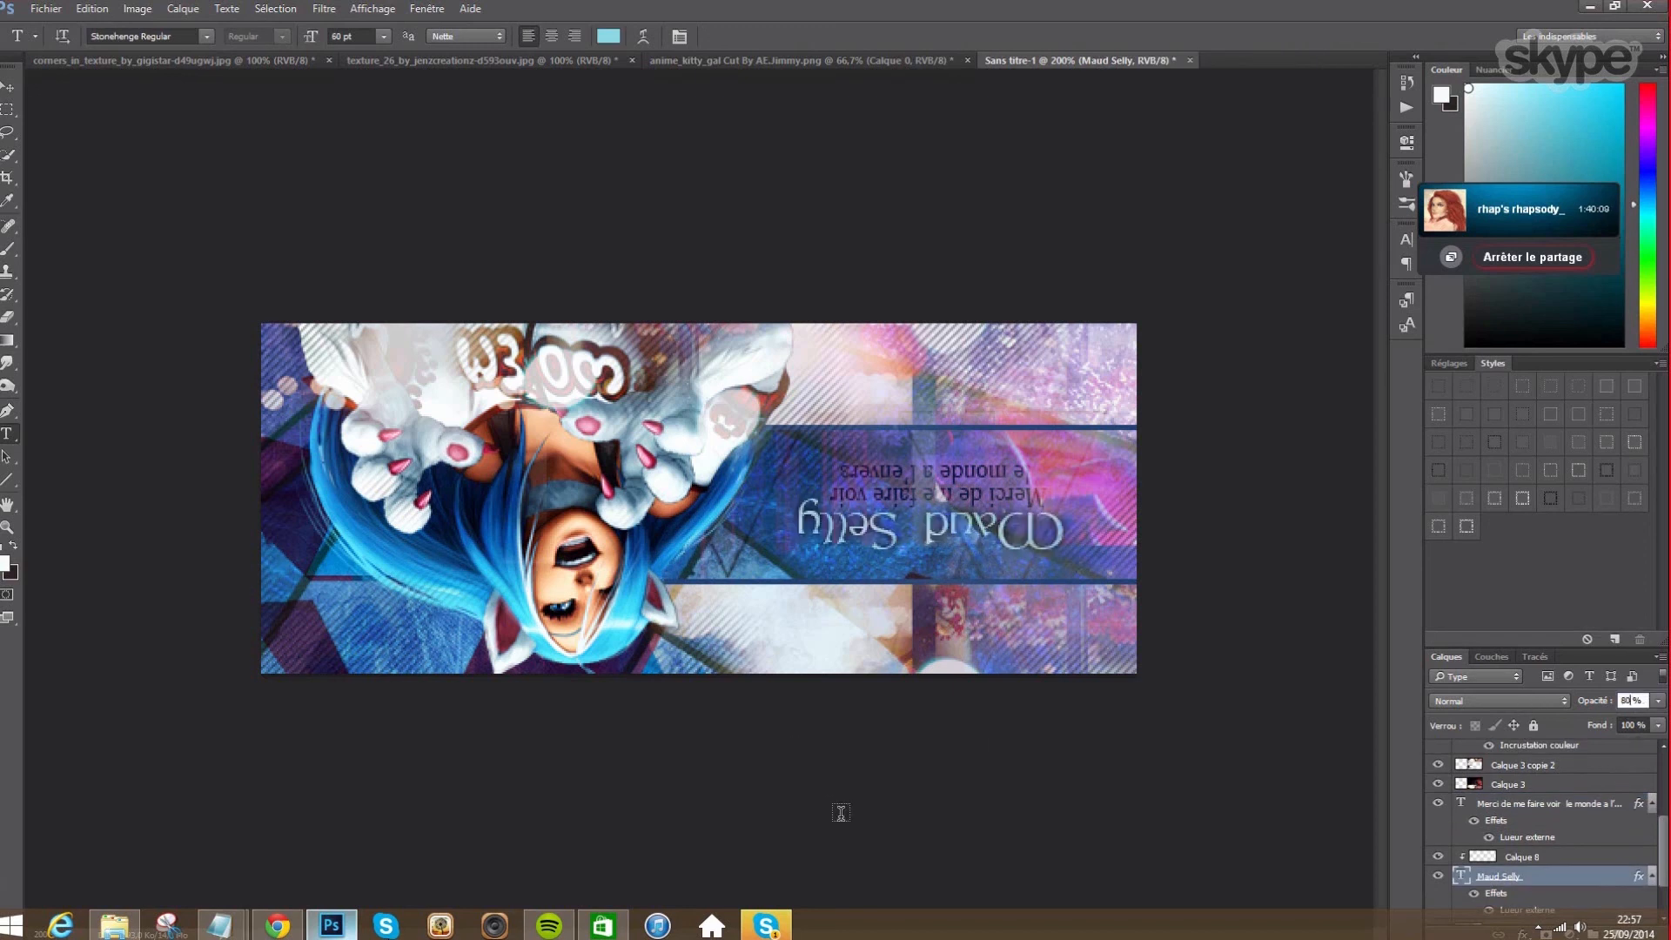
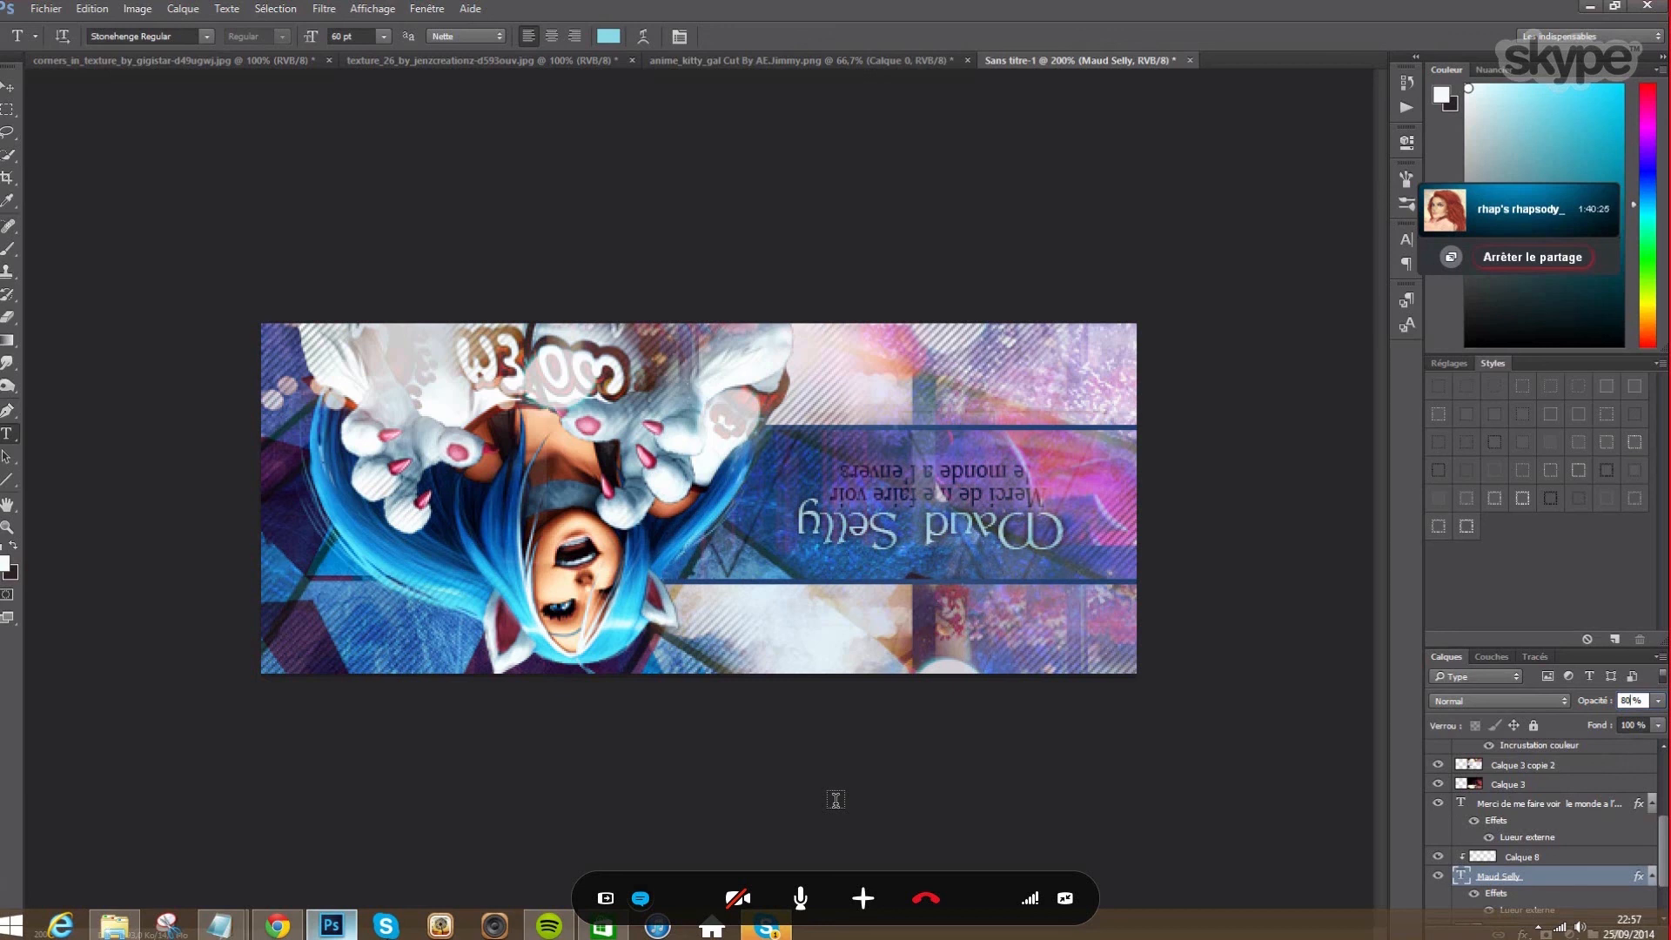
- Compare Calque 3 copie on and off, then drag it about 0.85 cm over the character's hands
scroll(1532, 820, "up", 3)
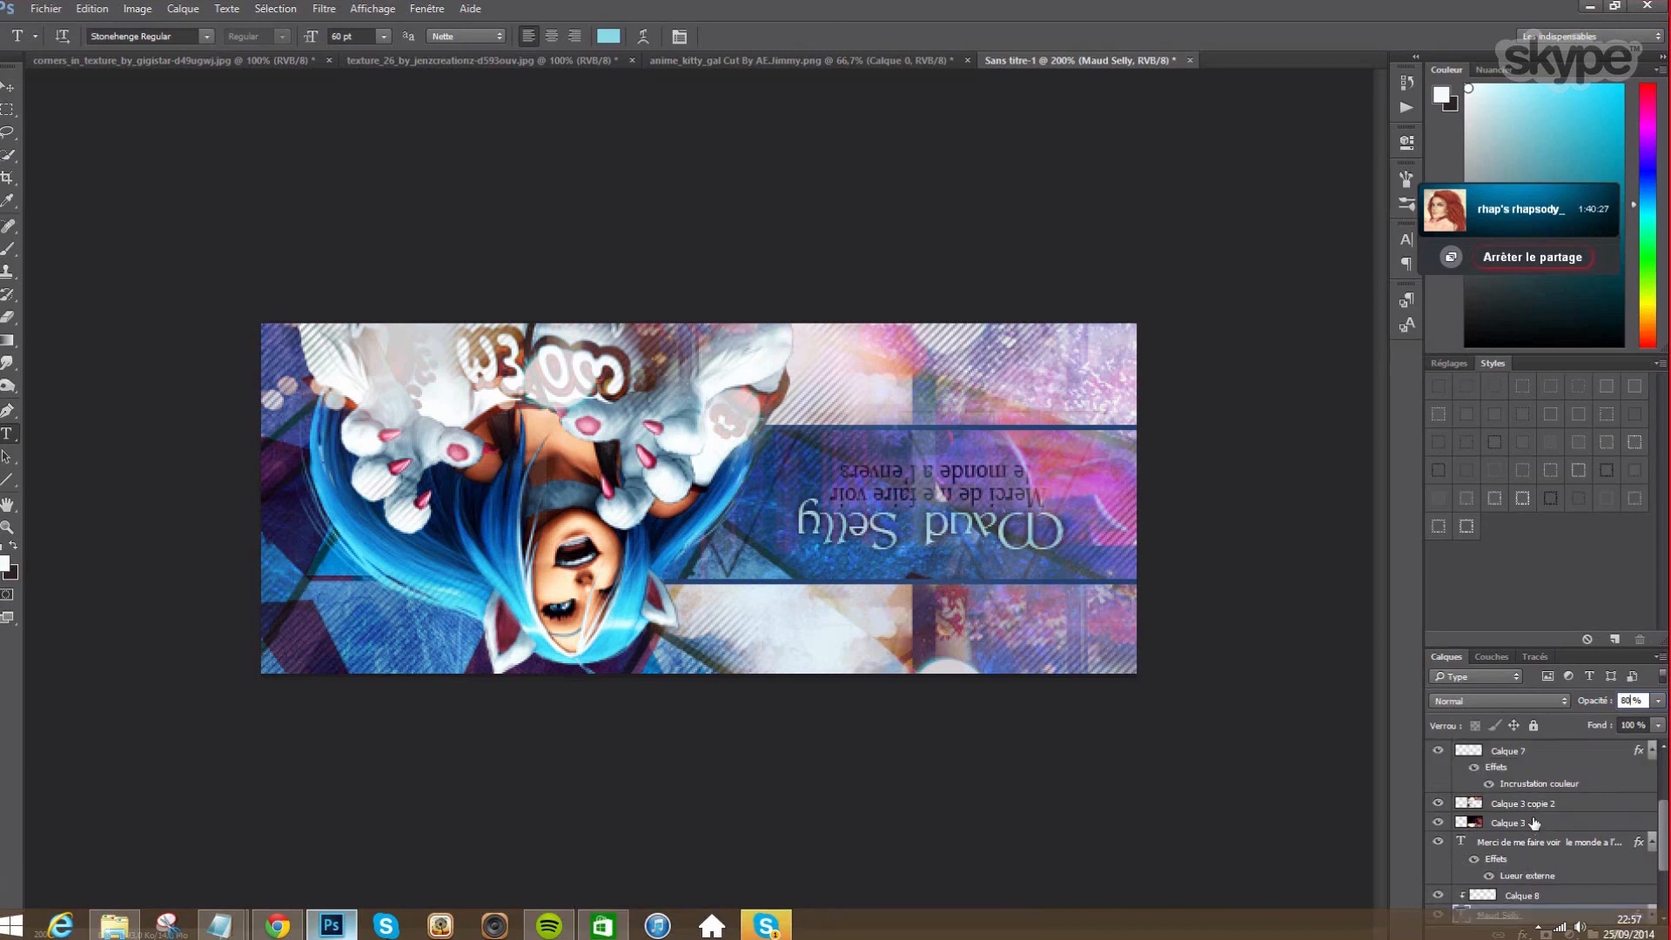
scroll(1532, 820, "up", 1)
left_click(1437, 771)
left_click(1439, 772)
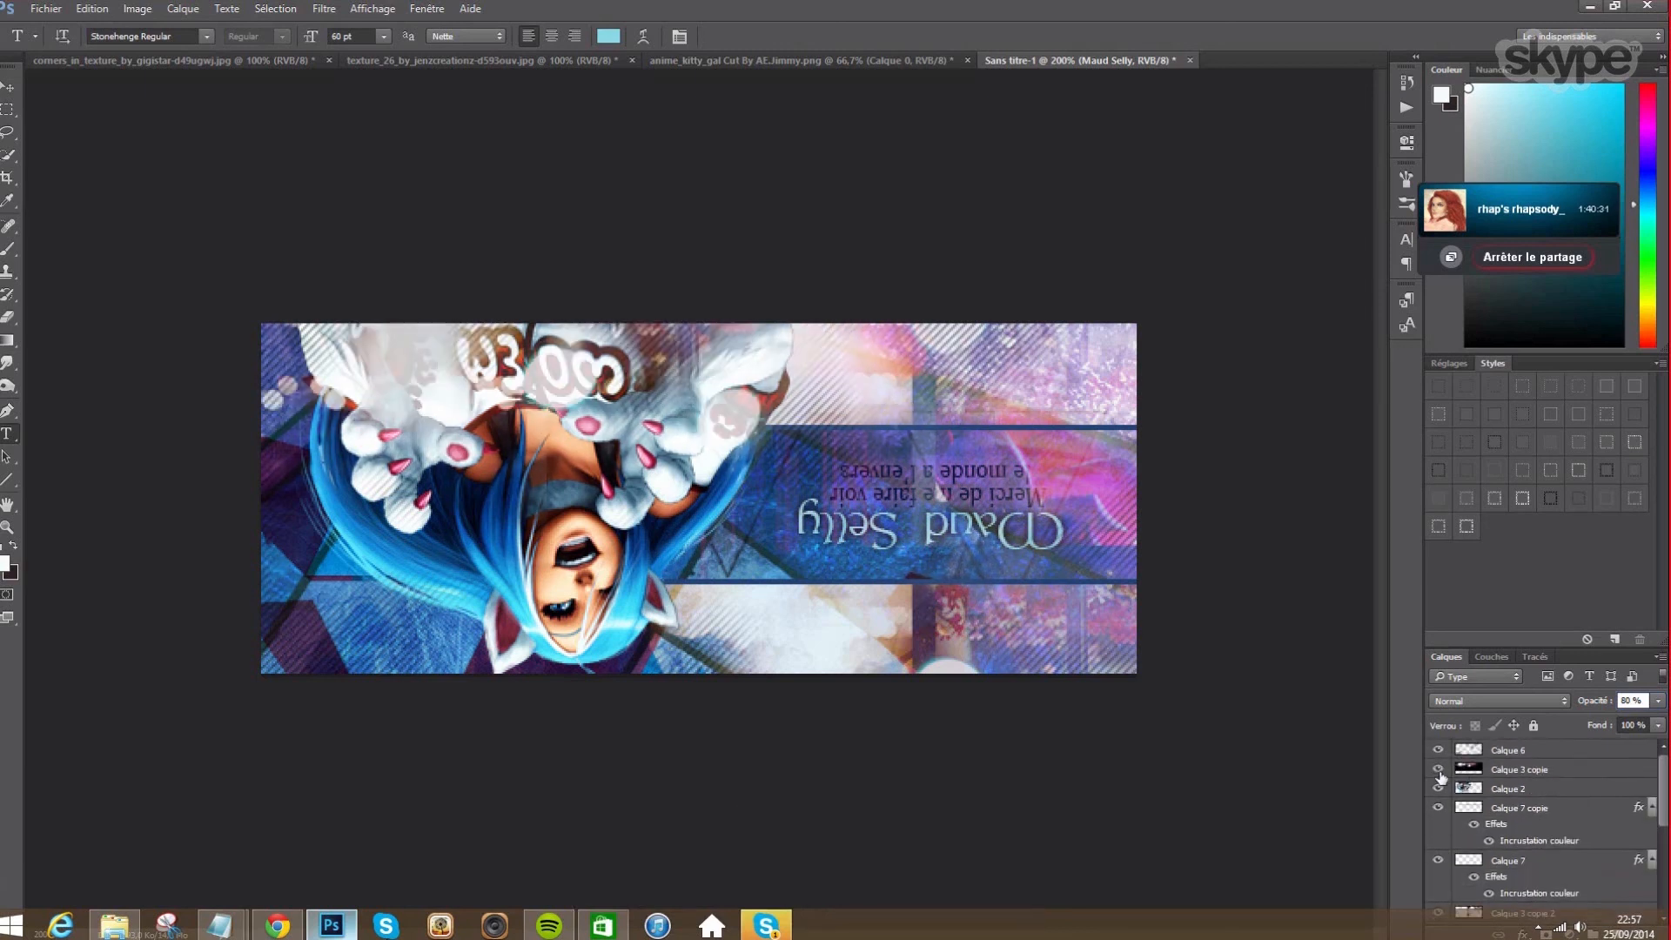
left_click(1507, 773)
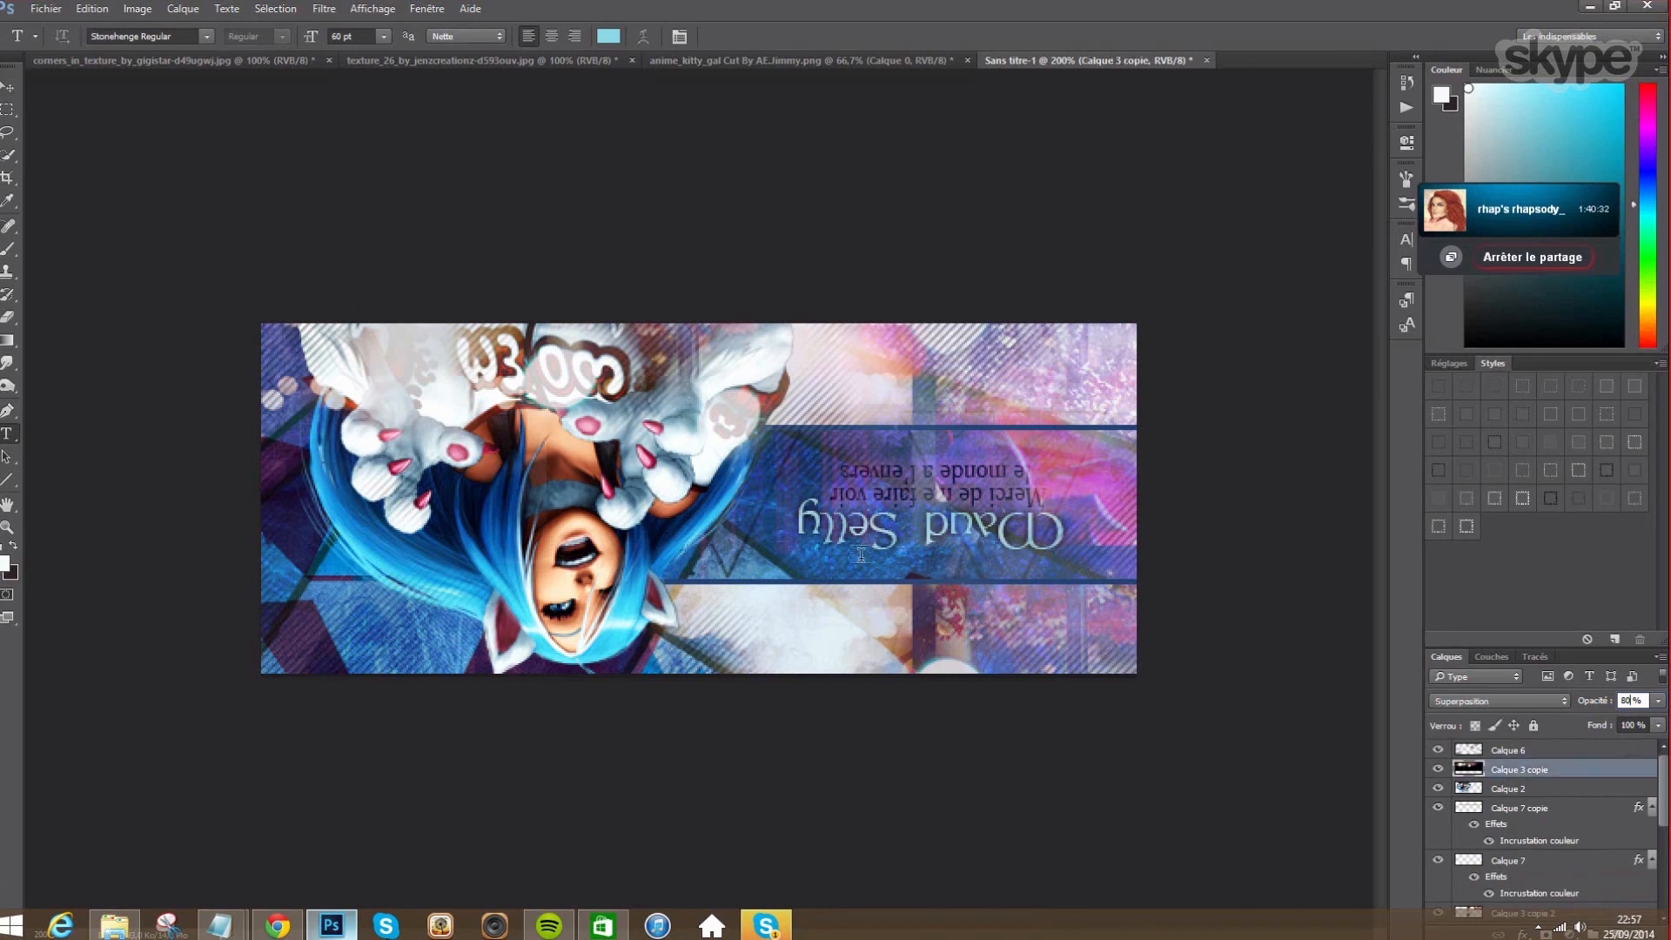
left_click(8, 87)
left_click_drag(630, 392, 584, 378)
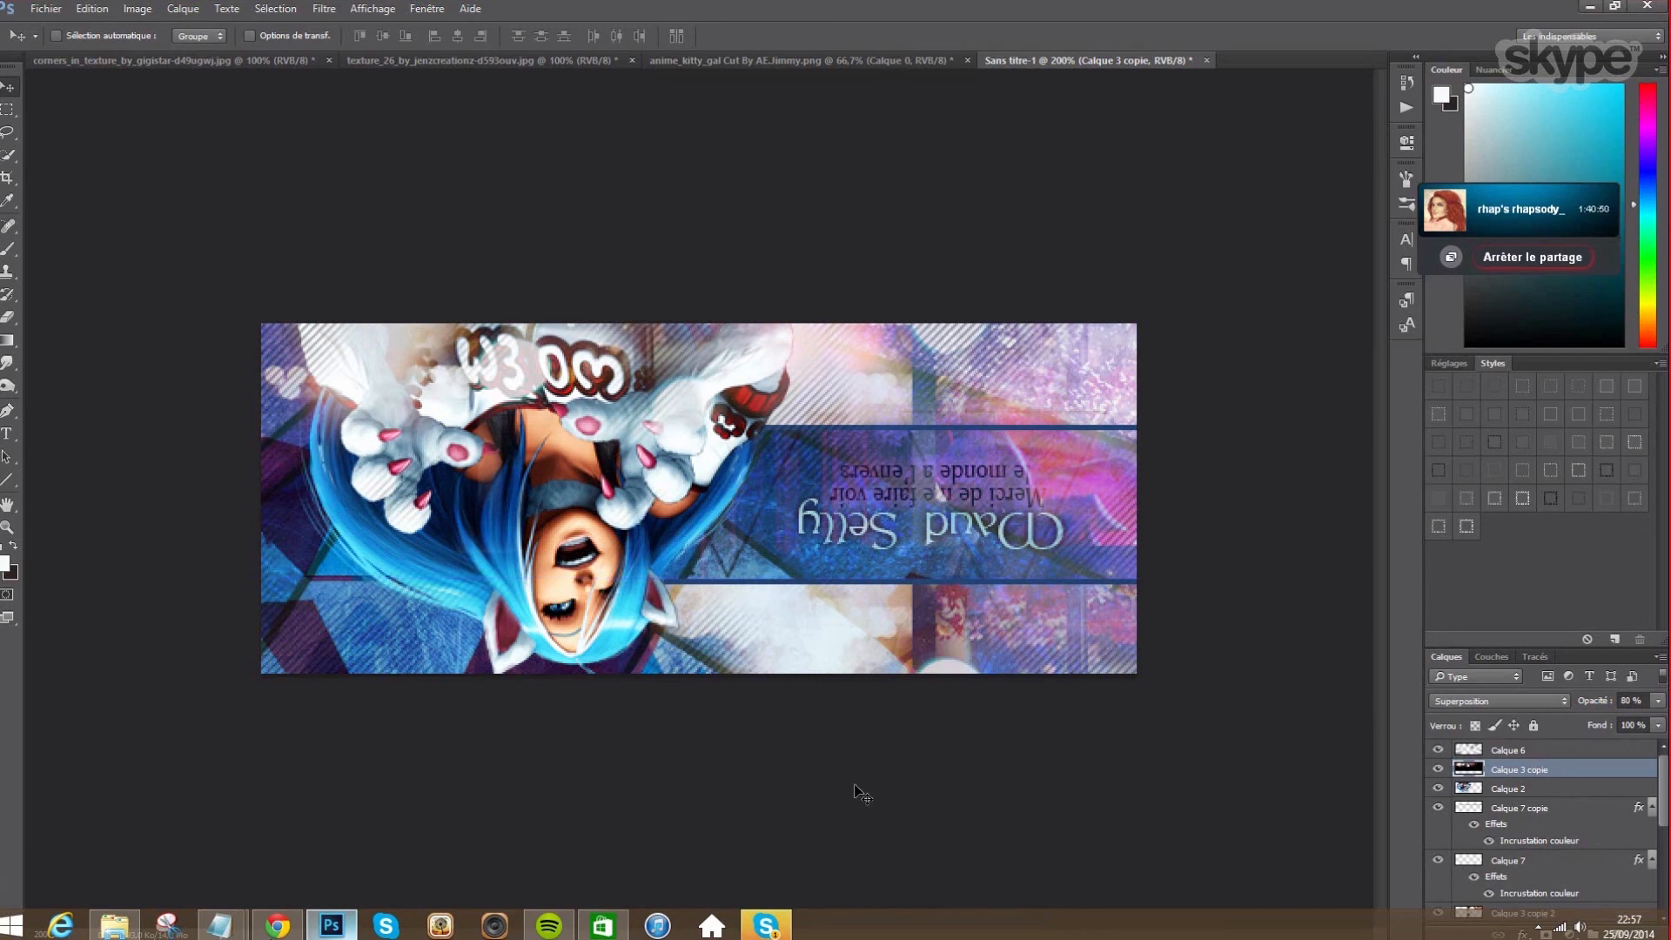
- Duplicate Calque 2, hide the Calque 2 copie, and select the original layer
left_click(1470, 792)
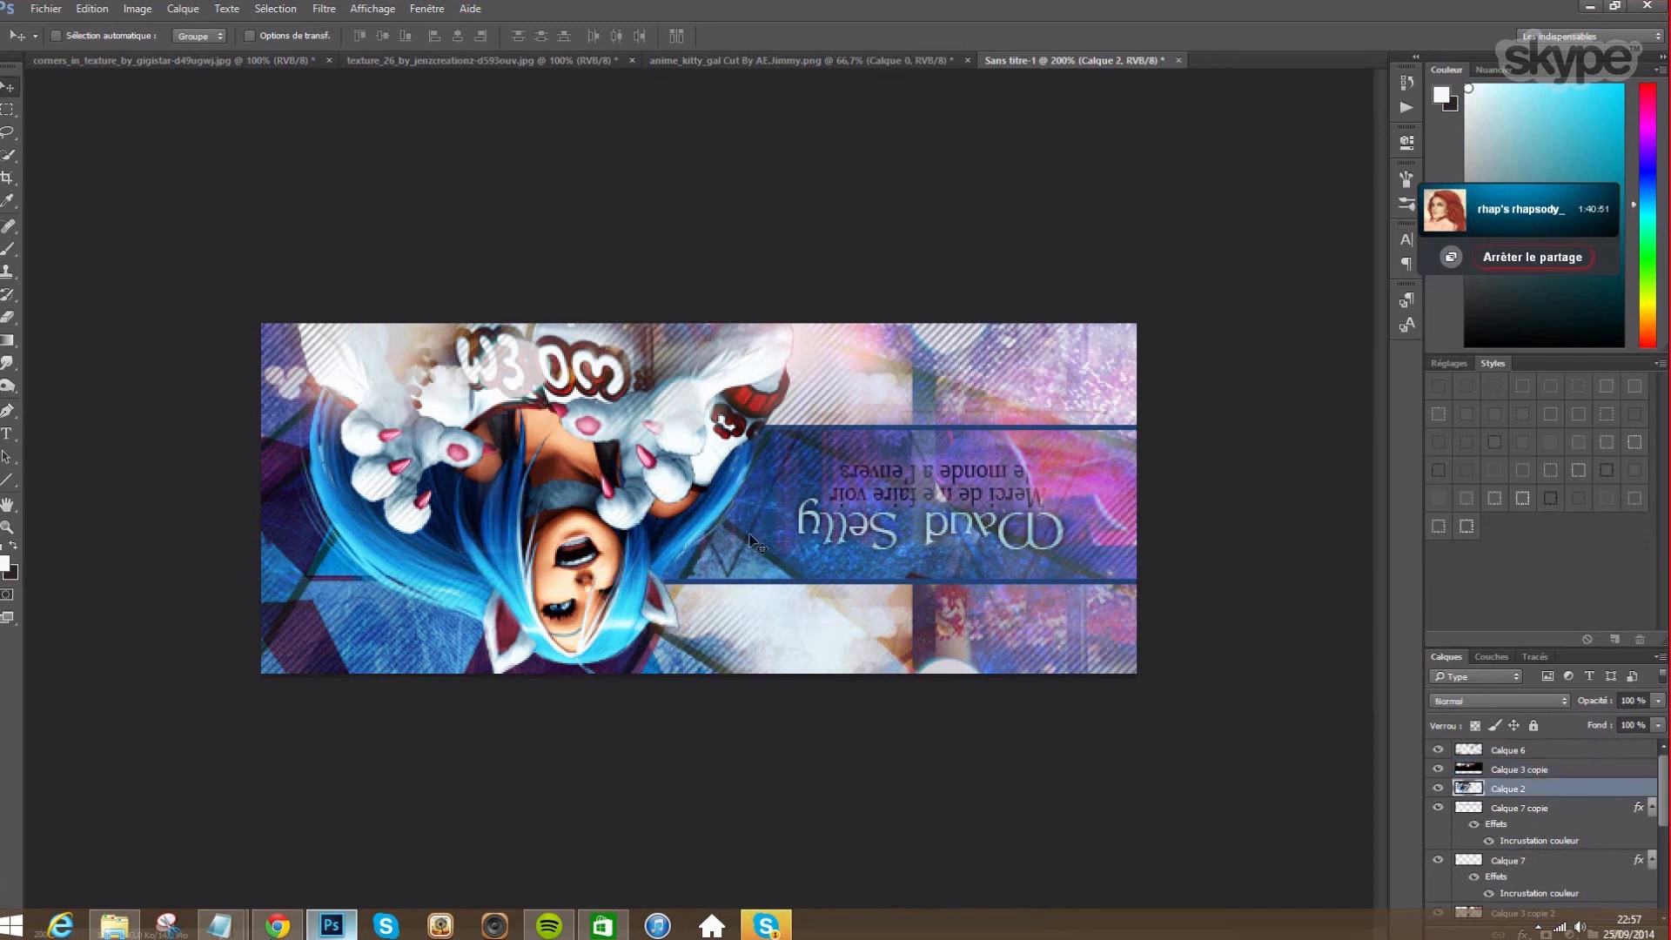
left_click(183, 9)
left_click(228, 65)
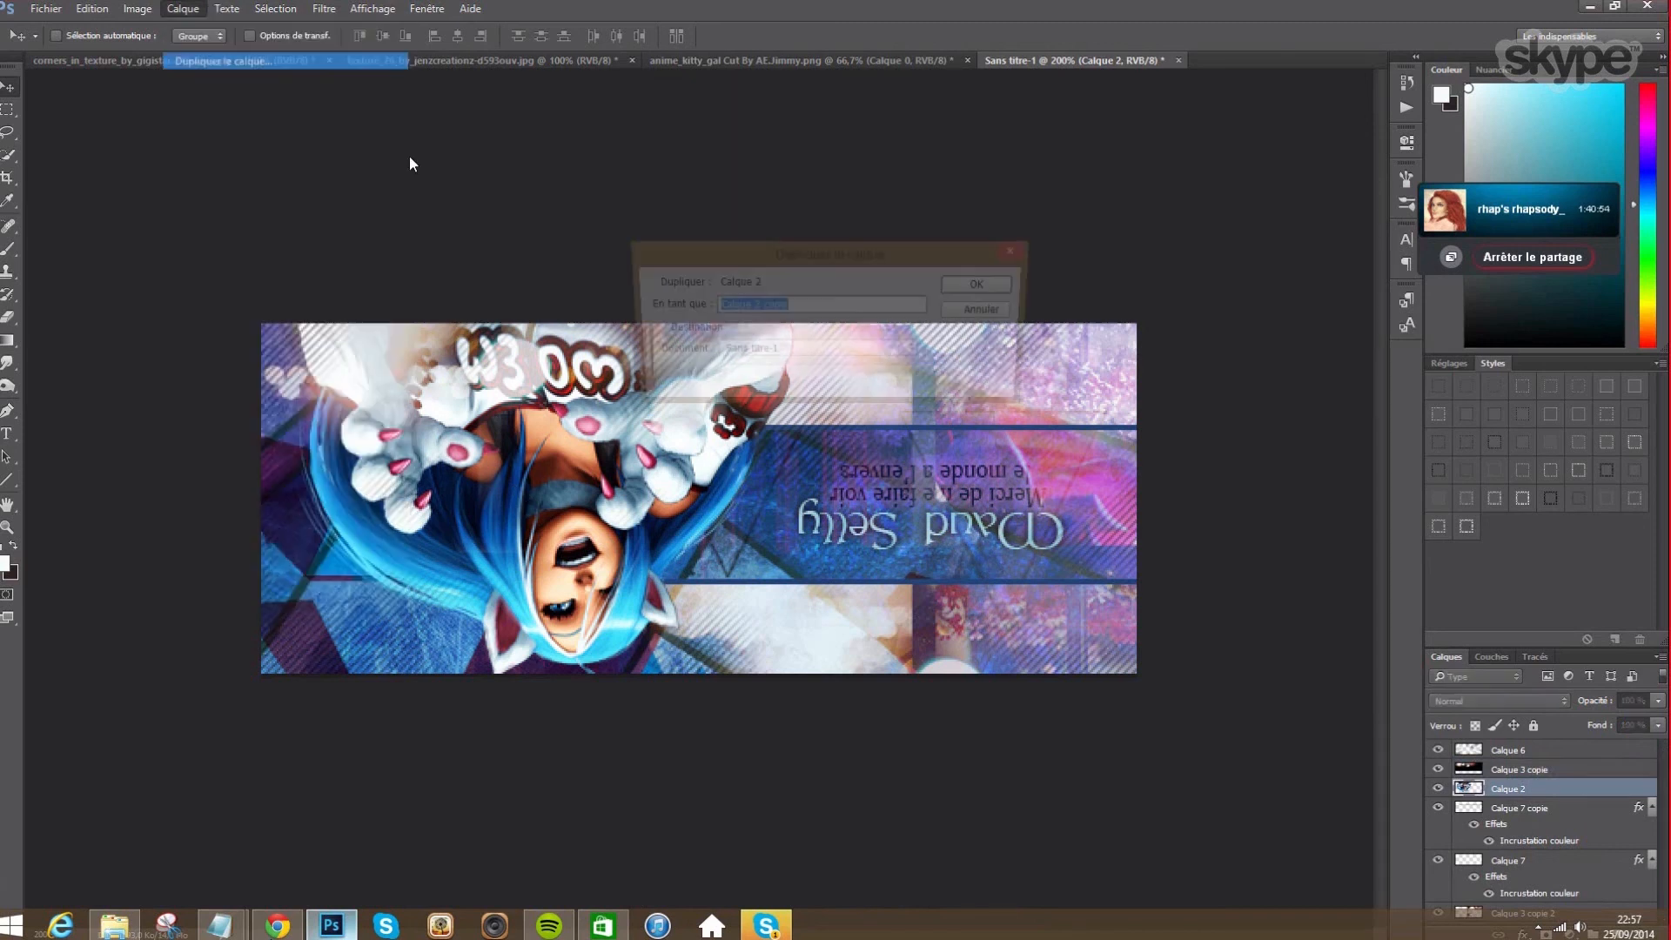
left_click(993, 279)
left_click(1438, 788)
left_click(1506, 808)
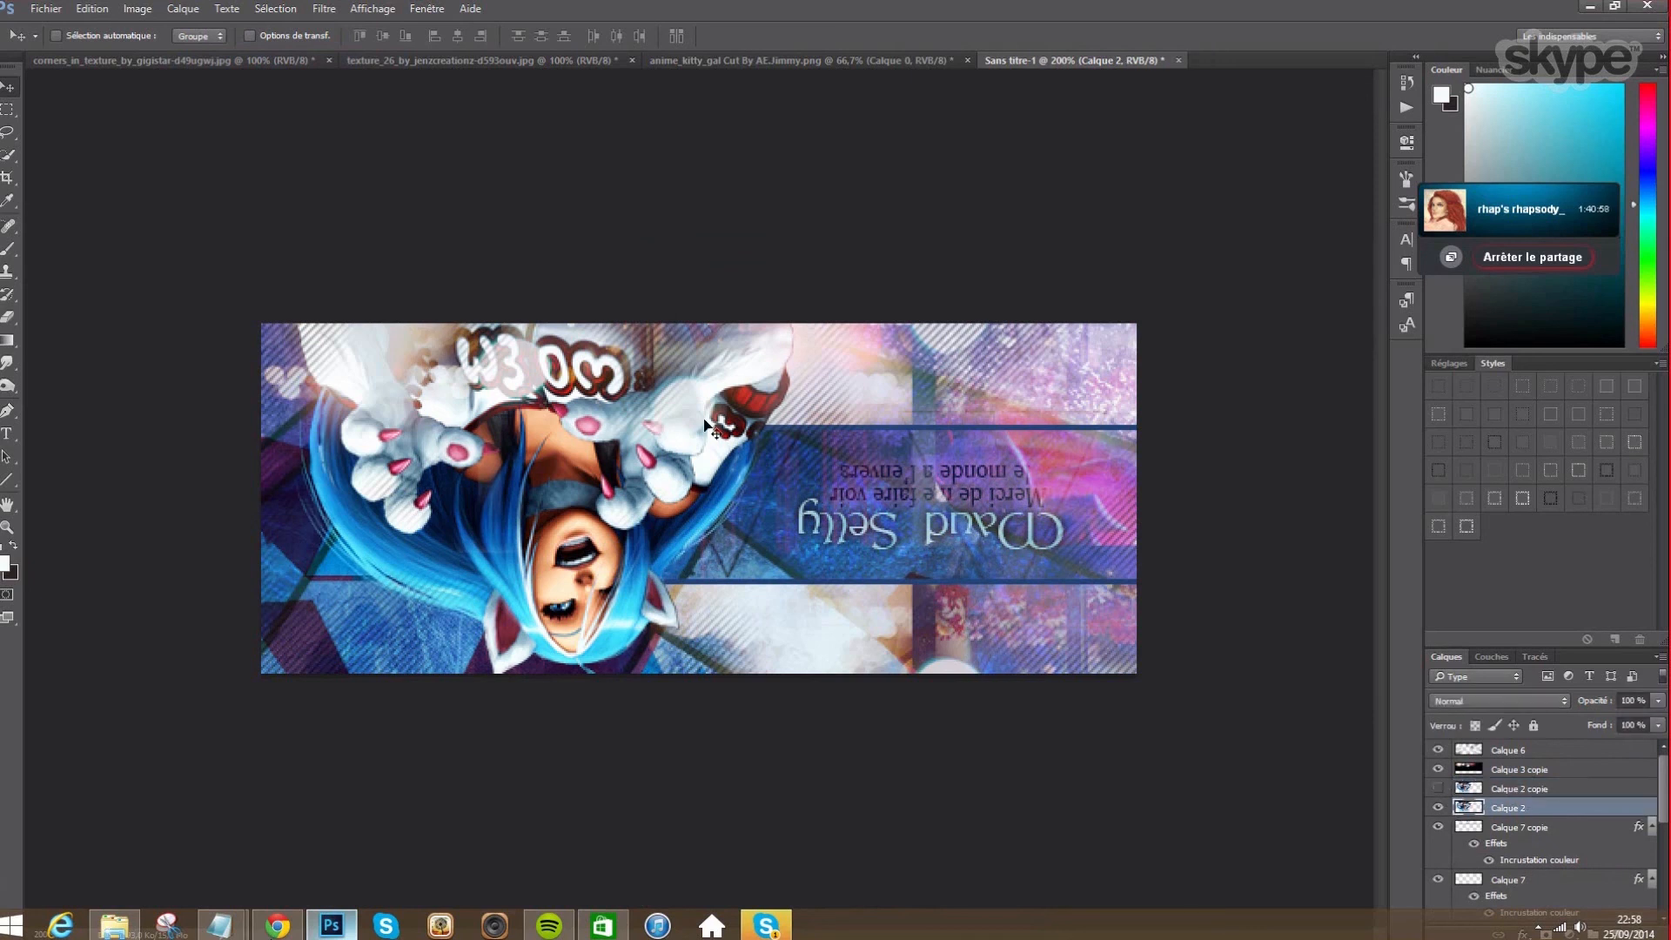
- Drop Calque 2's Hue/Saturation lightness to minimum, turning the girl into a black silhouette
left_click(150, 8)
mouse_move(174, 52)
left_click(433, 144)
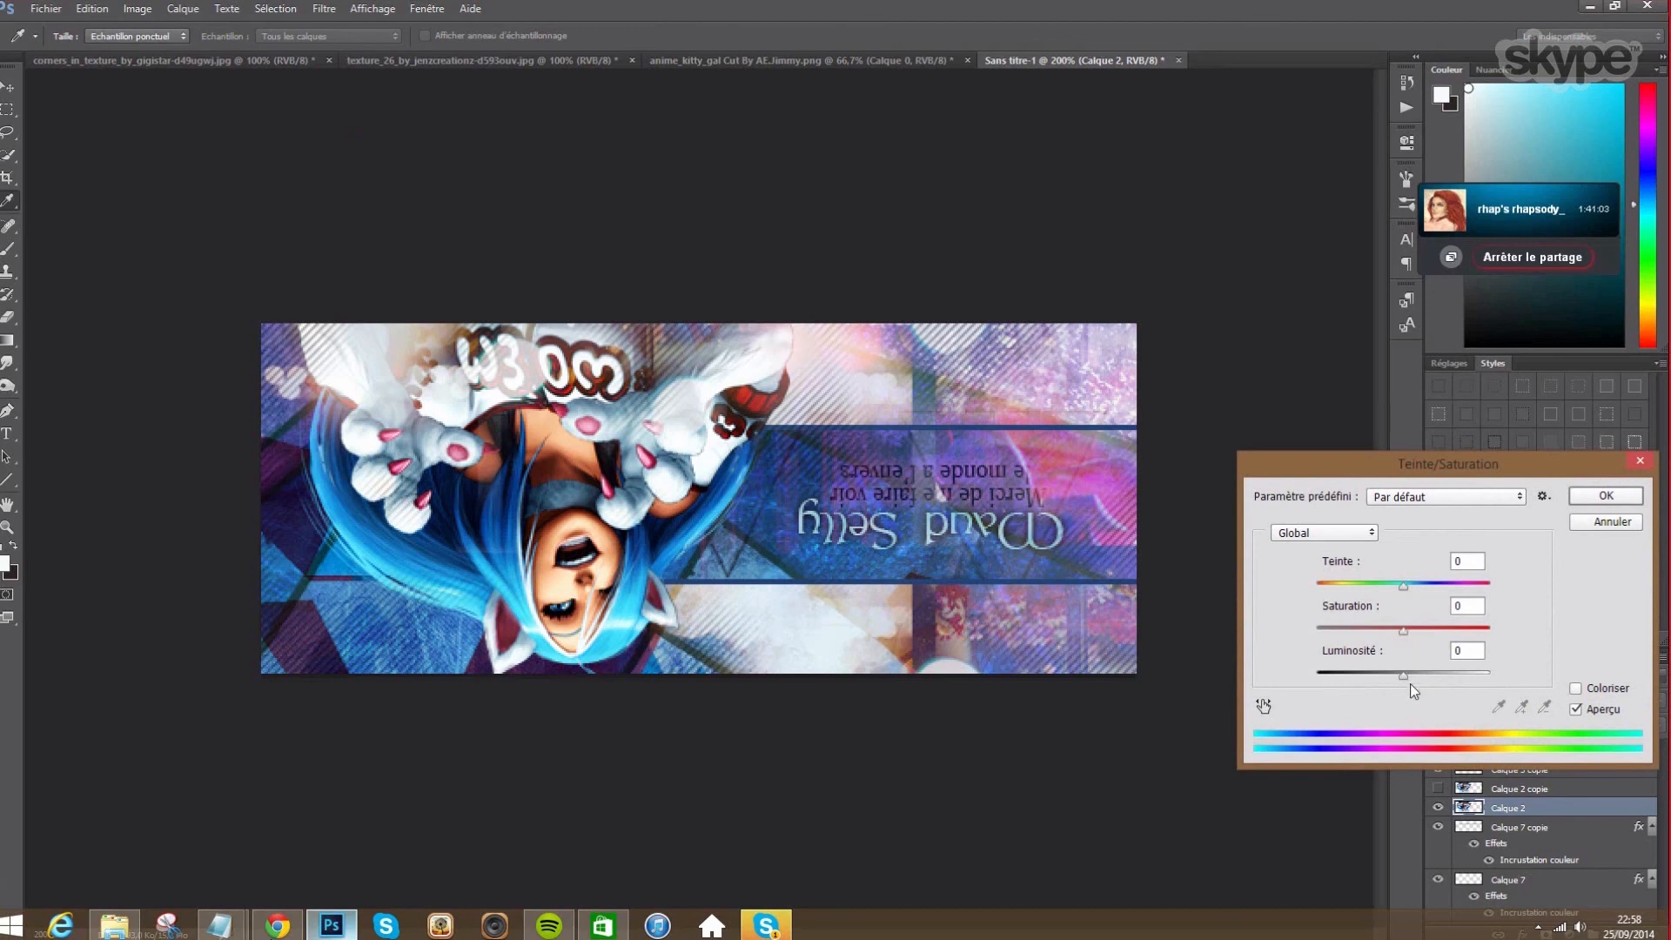
left_click_drag(1410, 682, 1269, 680)
left_click(1605, 496)
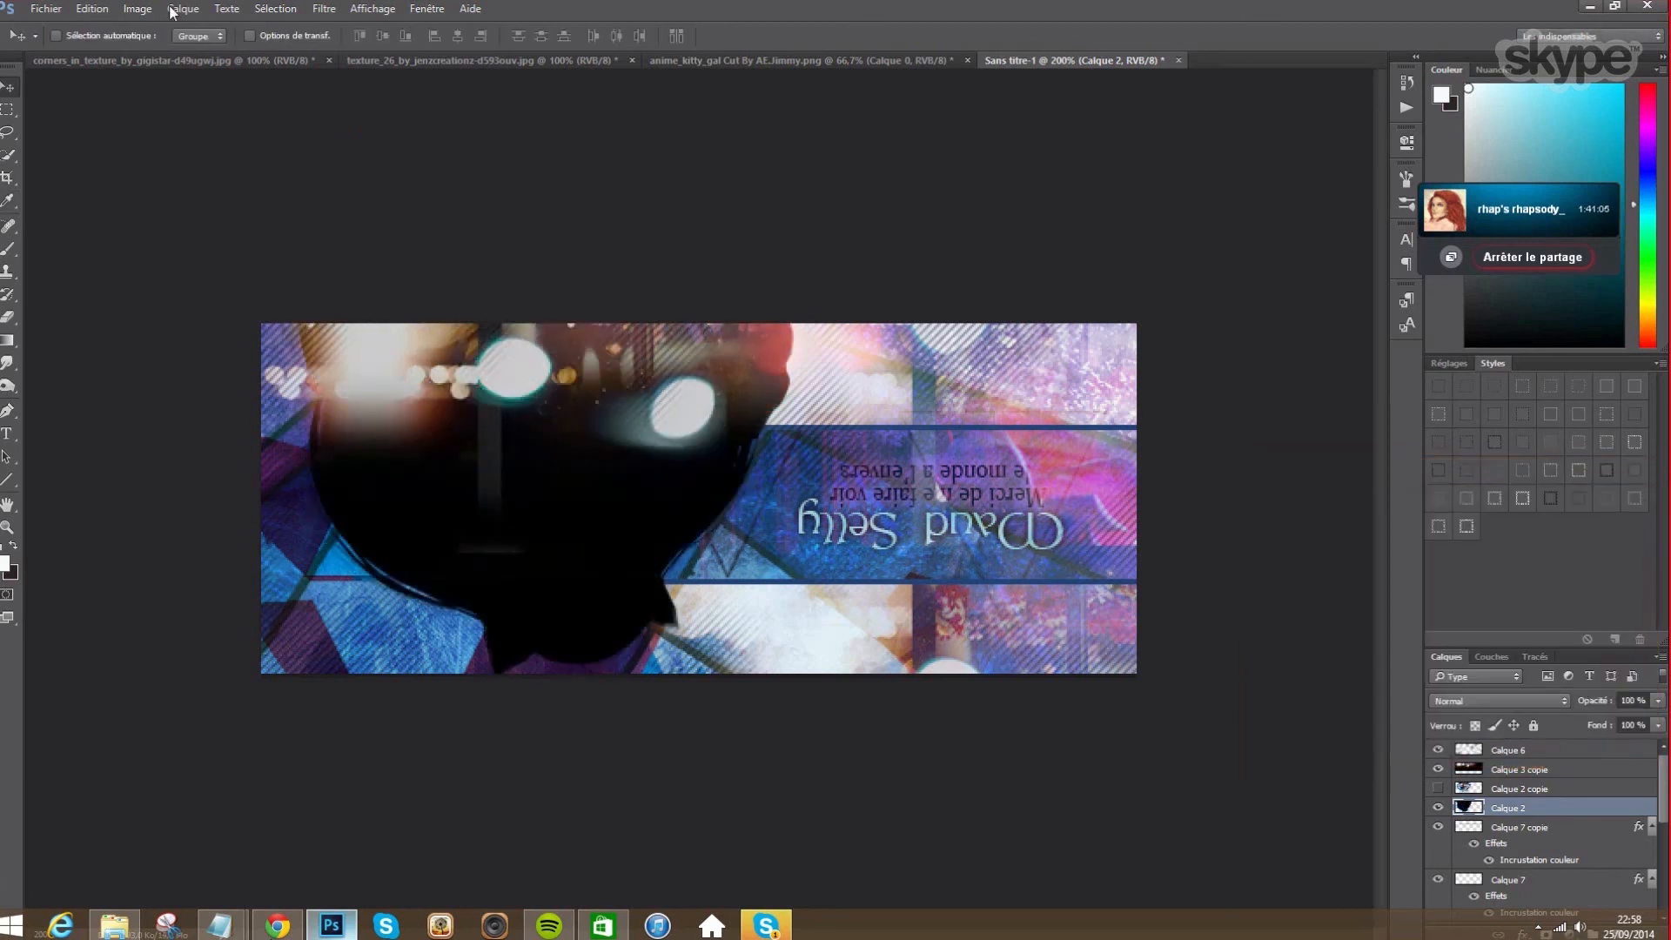
- Blur the silhouette with a 4 px Gaussian Blur and show Calque 2 copie again
left_click(324, 9)
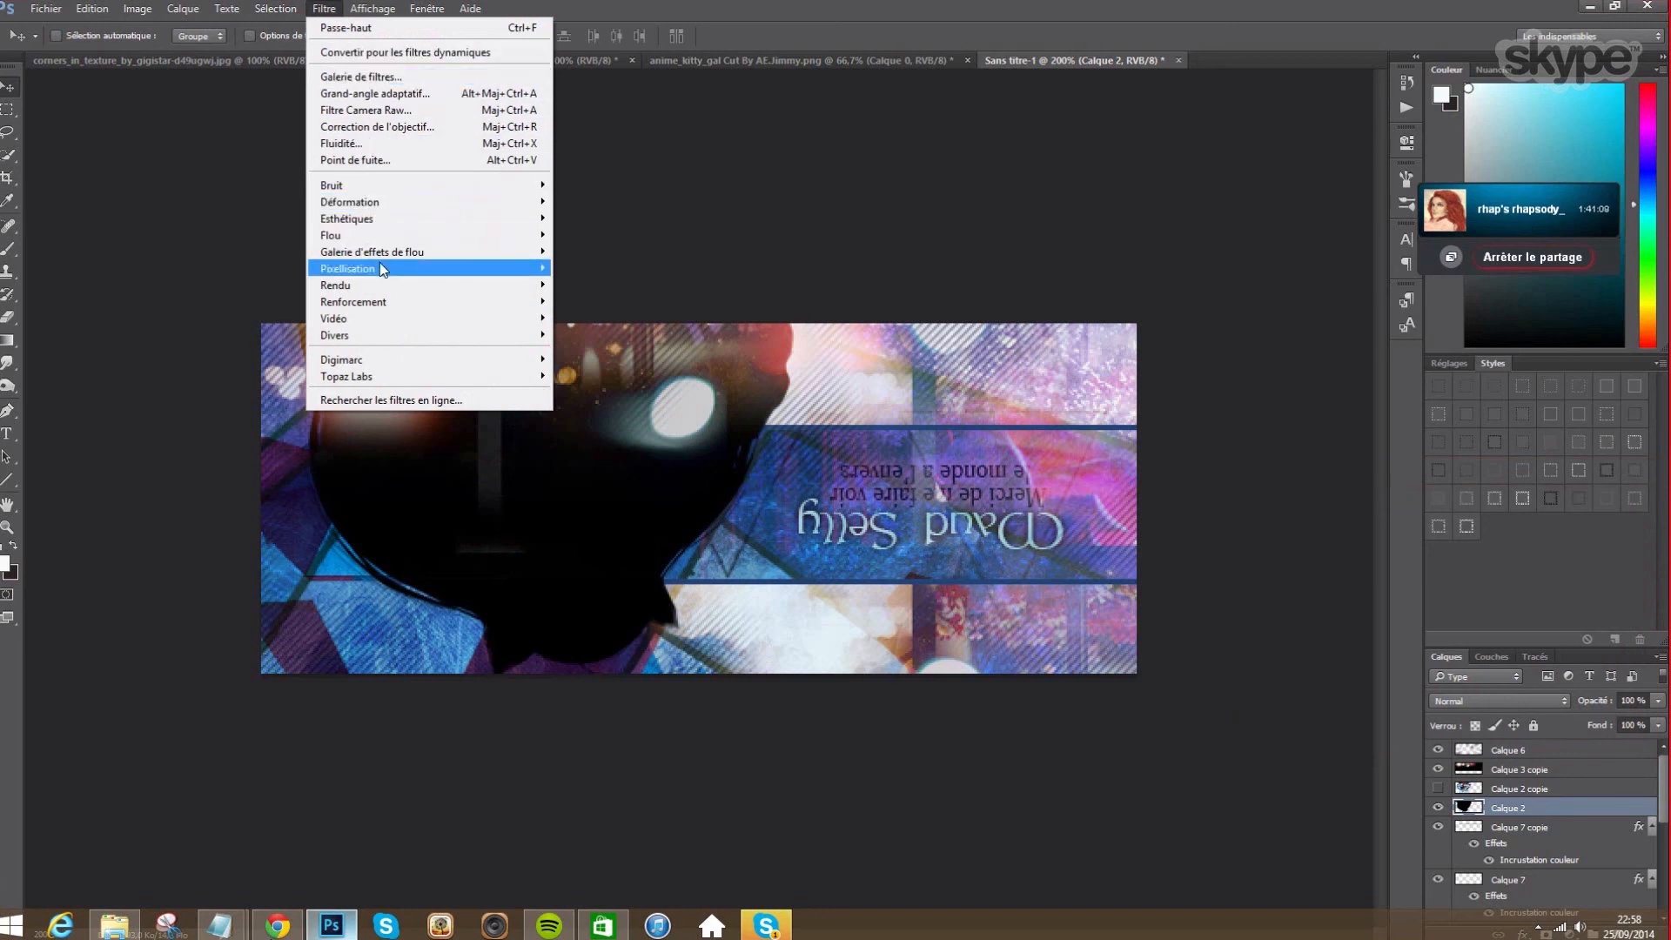
mouse_move(365, 235)
left_click(605, 317)
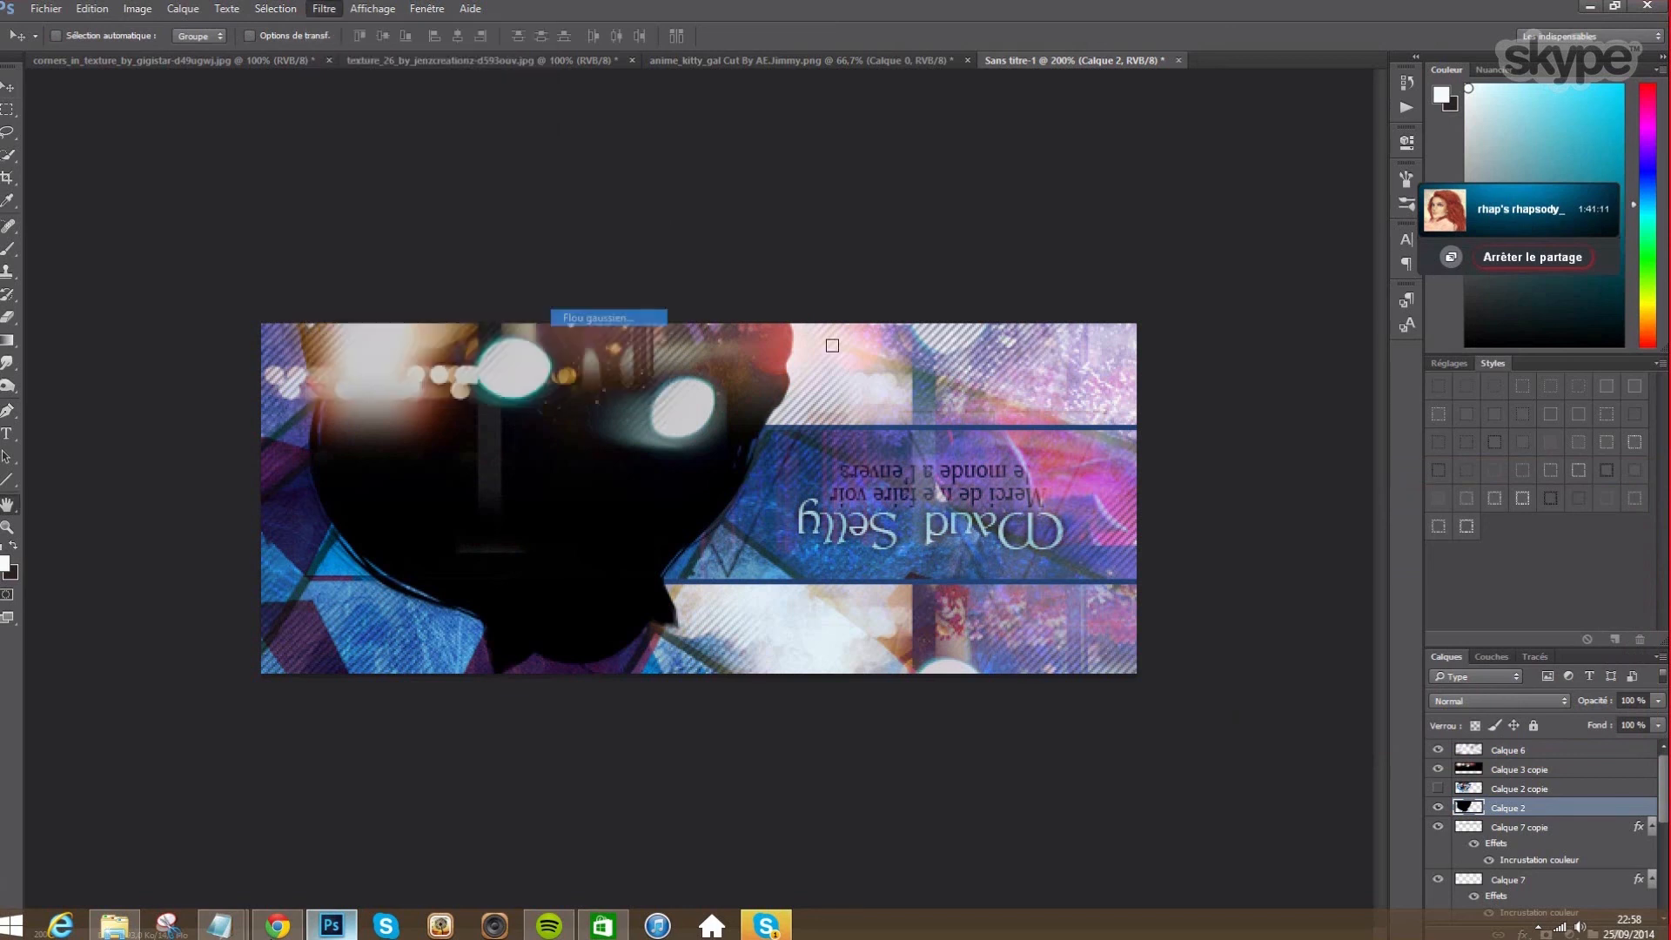
left_click_drag(988, 759, 855, 765)
type("4")
left_click(1248, 542)
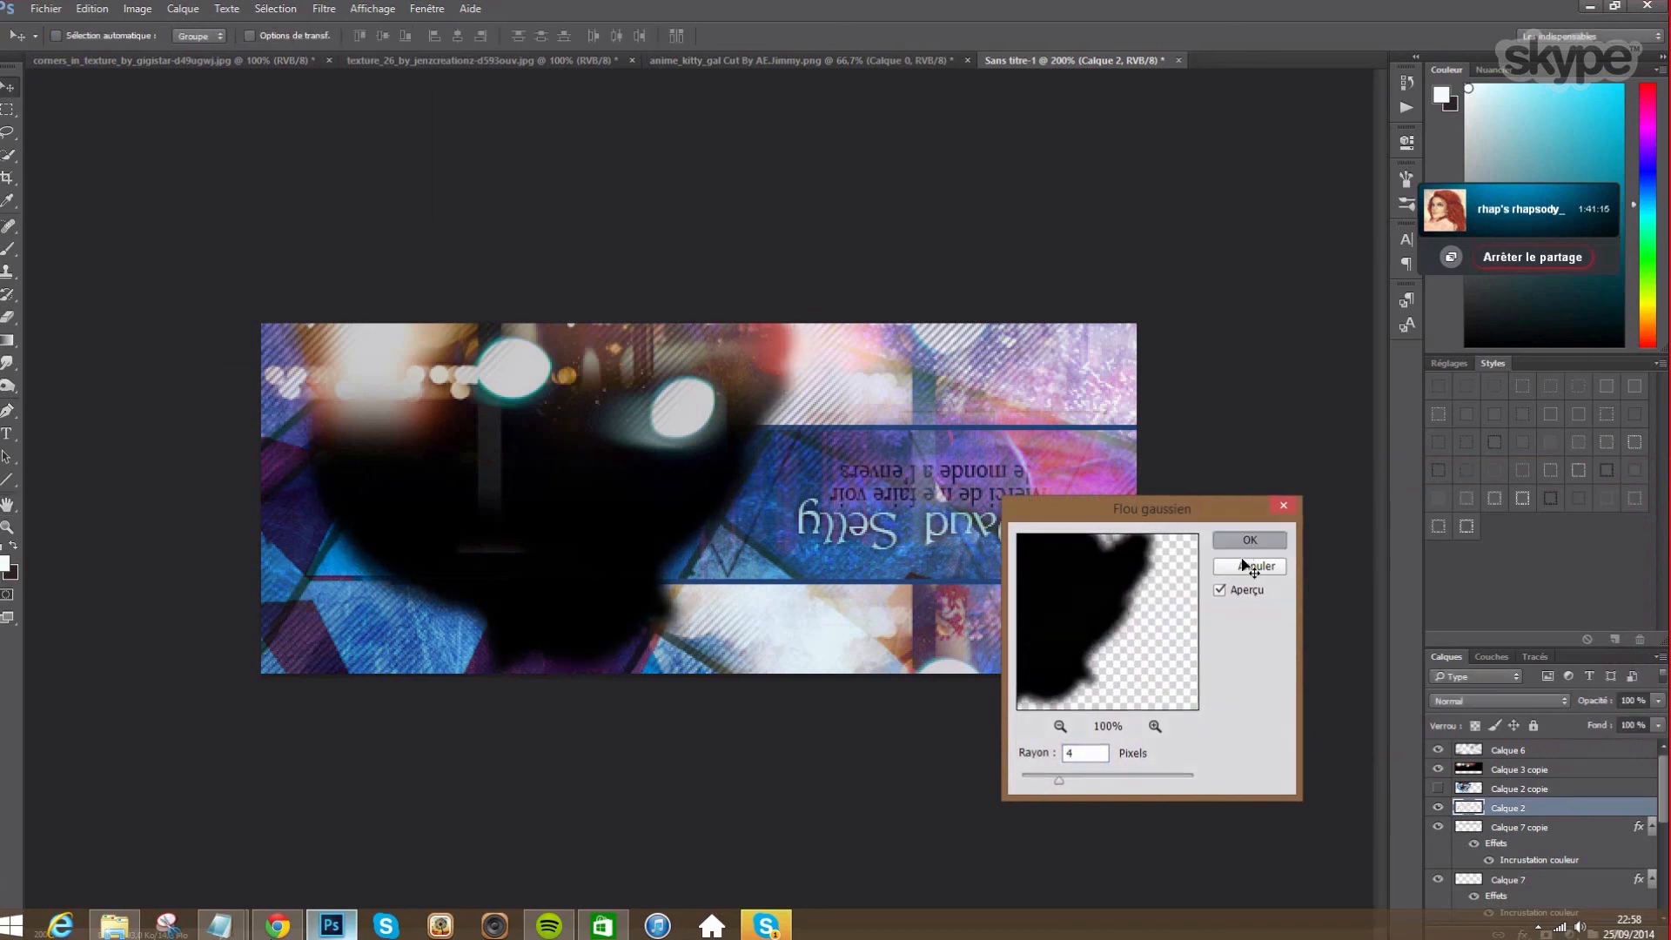
left_click(1439, 789)
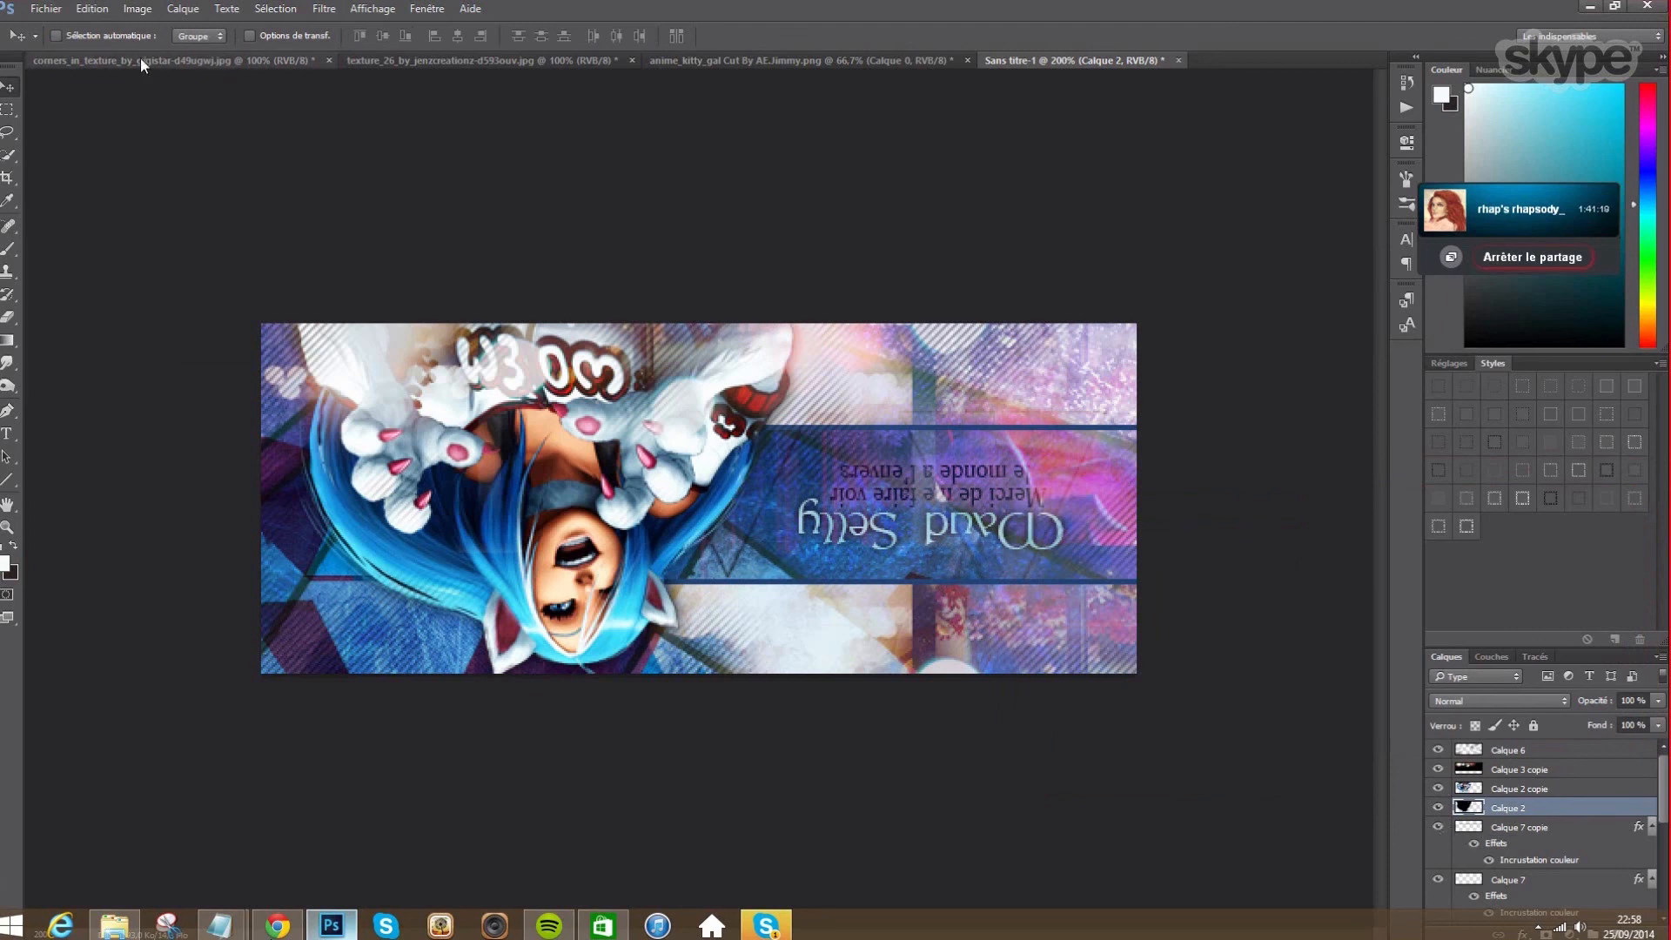
- Reapply the blur, then raise the Gaussian Blur radius to 10 px
left_click(324, 8)
left_click(353, 27)
left_click(326, 11)
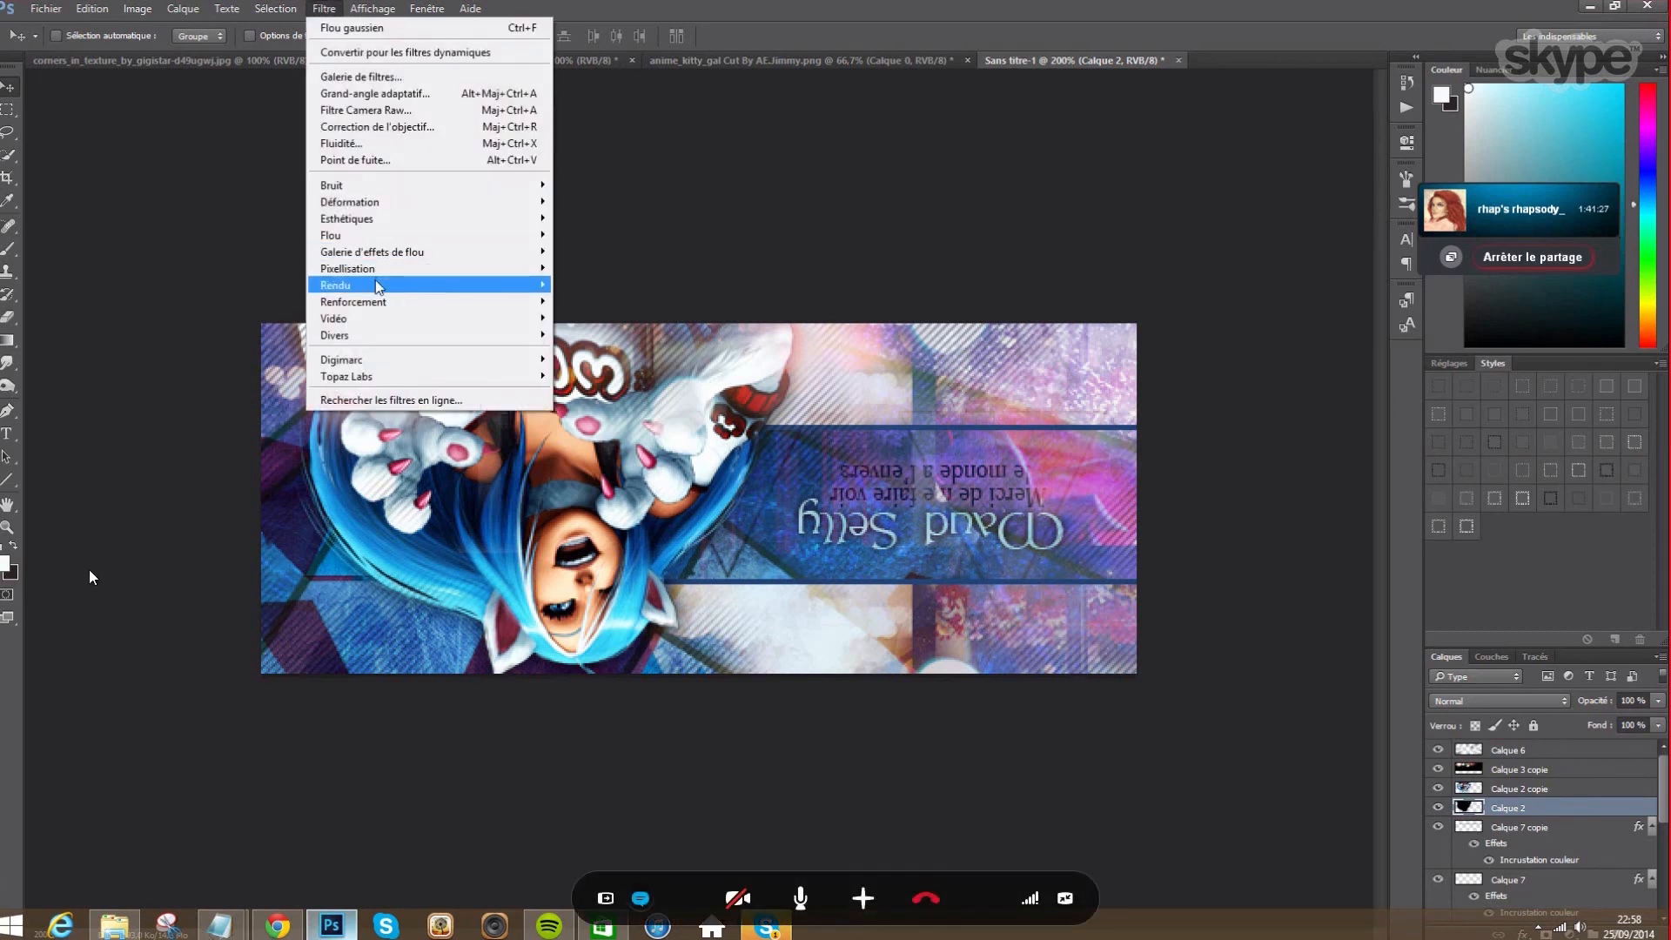
mouse_move(377, 237)
left_click(578, 317)
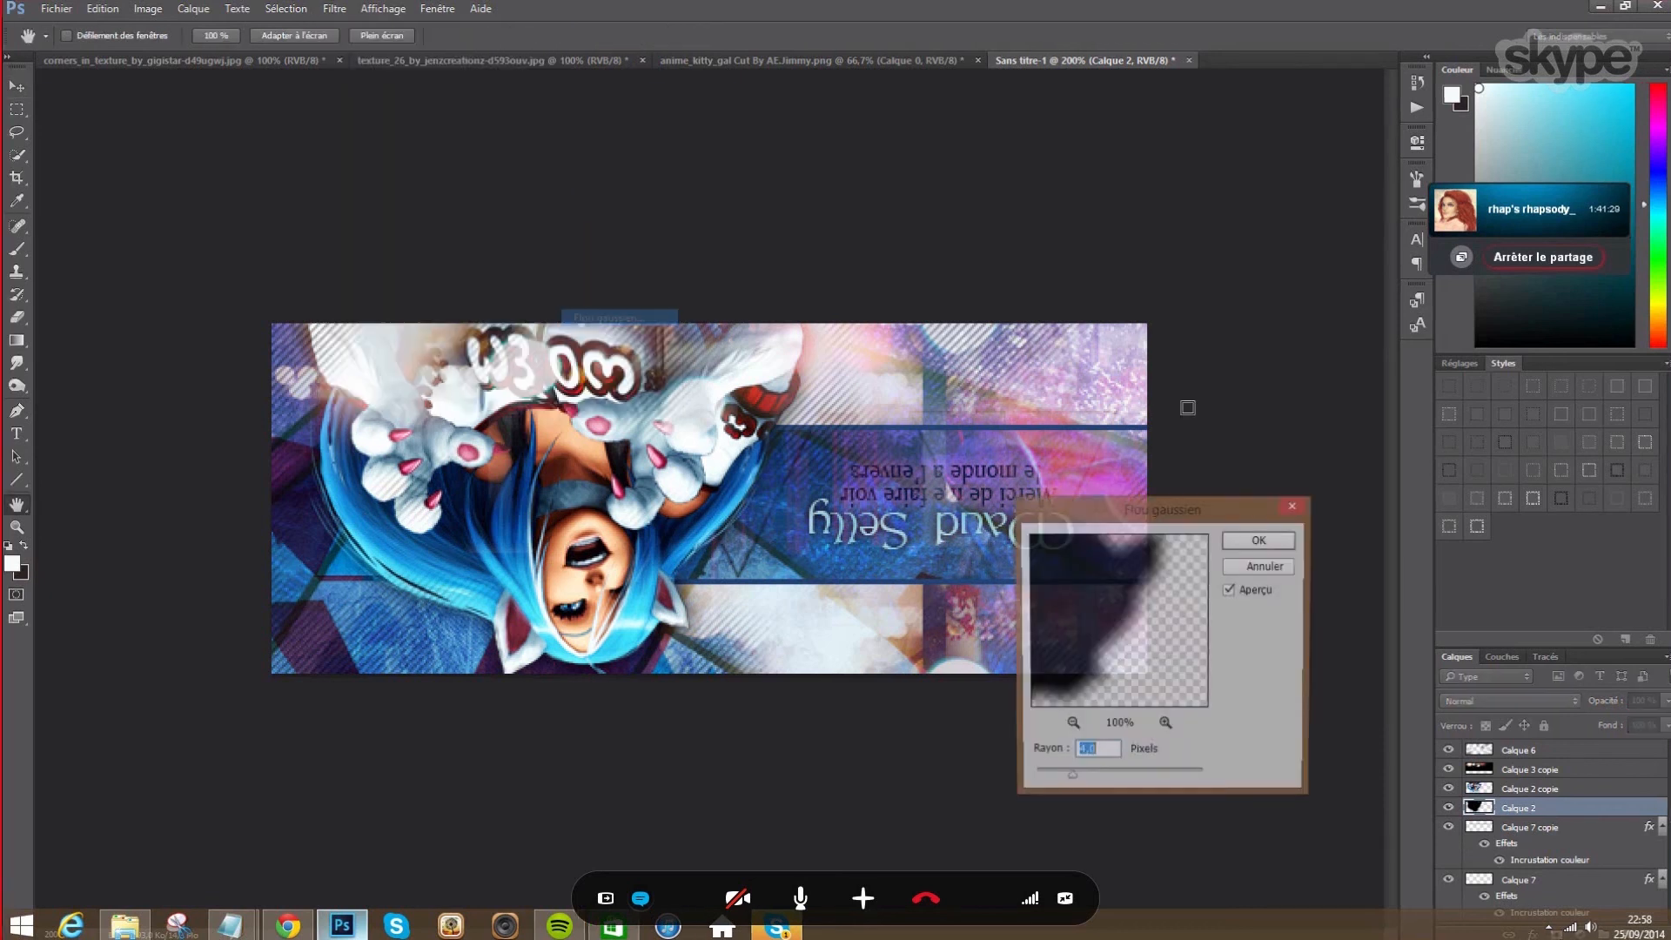
type("6")
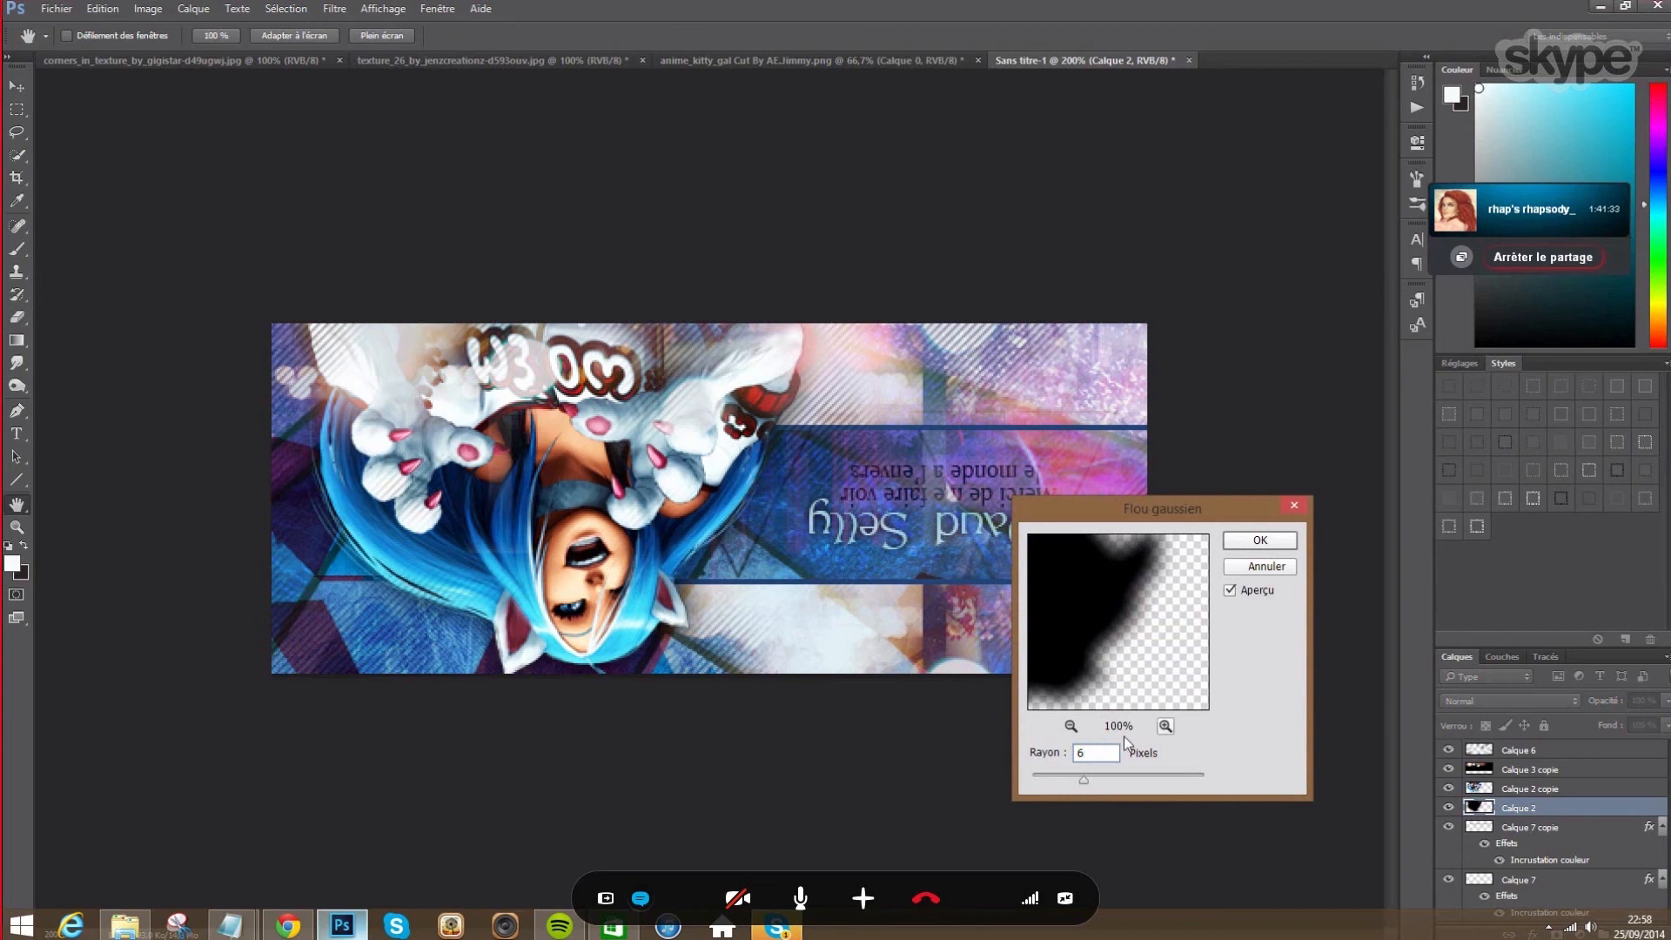
key("BackSpace")
type("10")
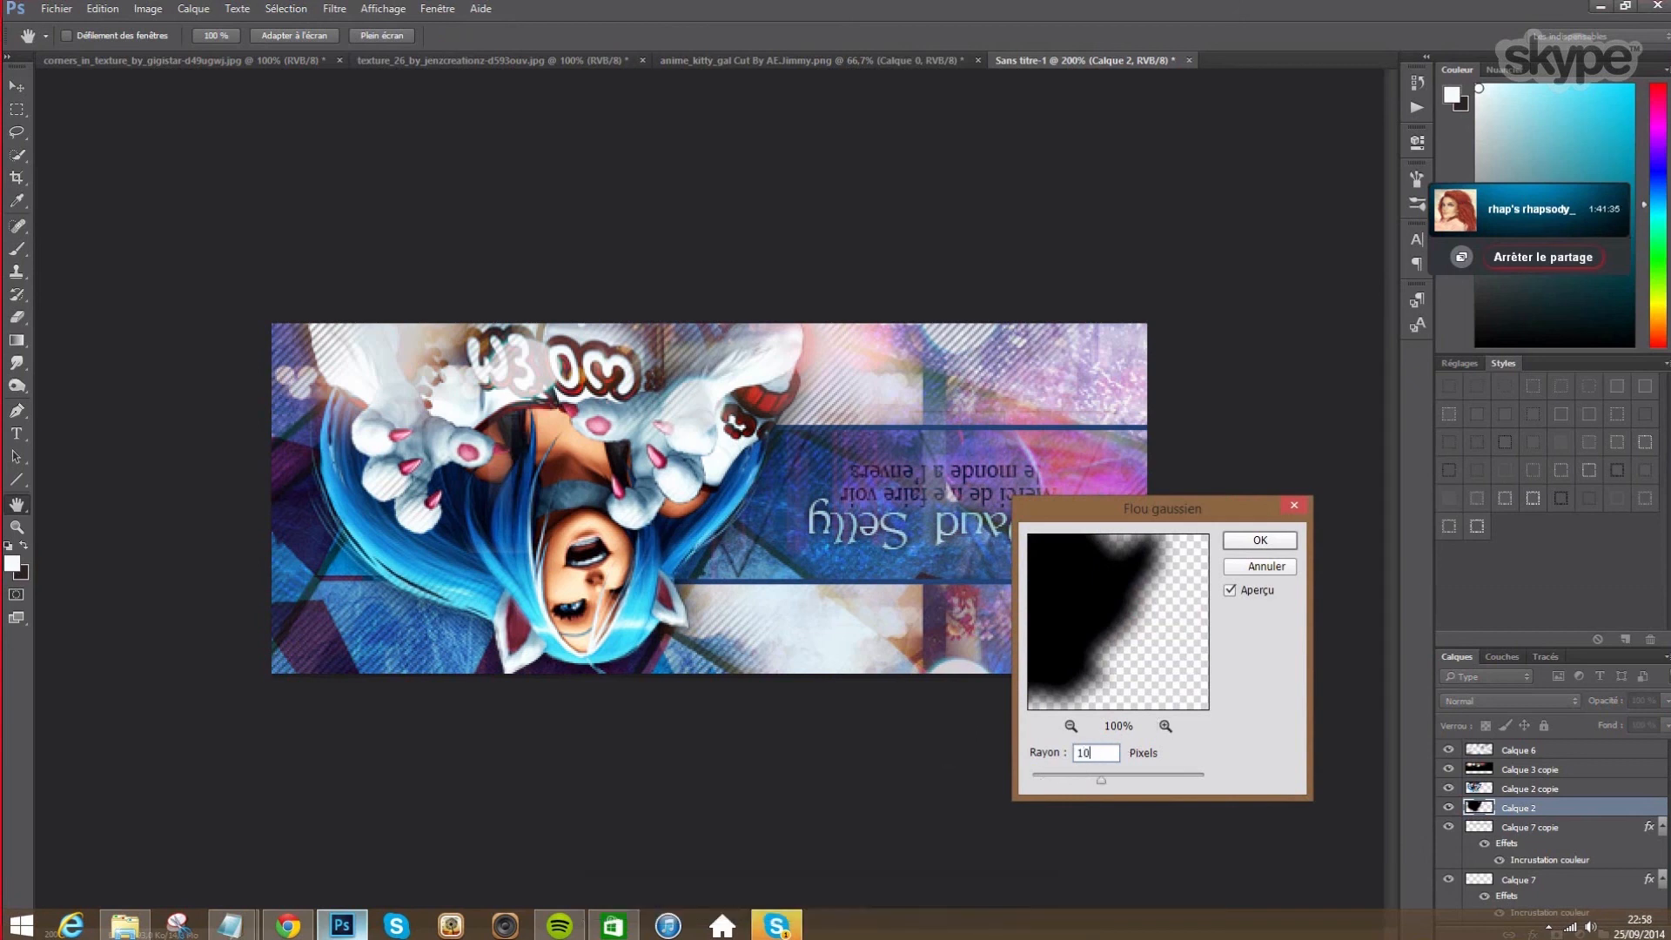
left_click(1260, 541)
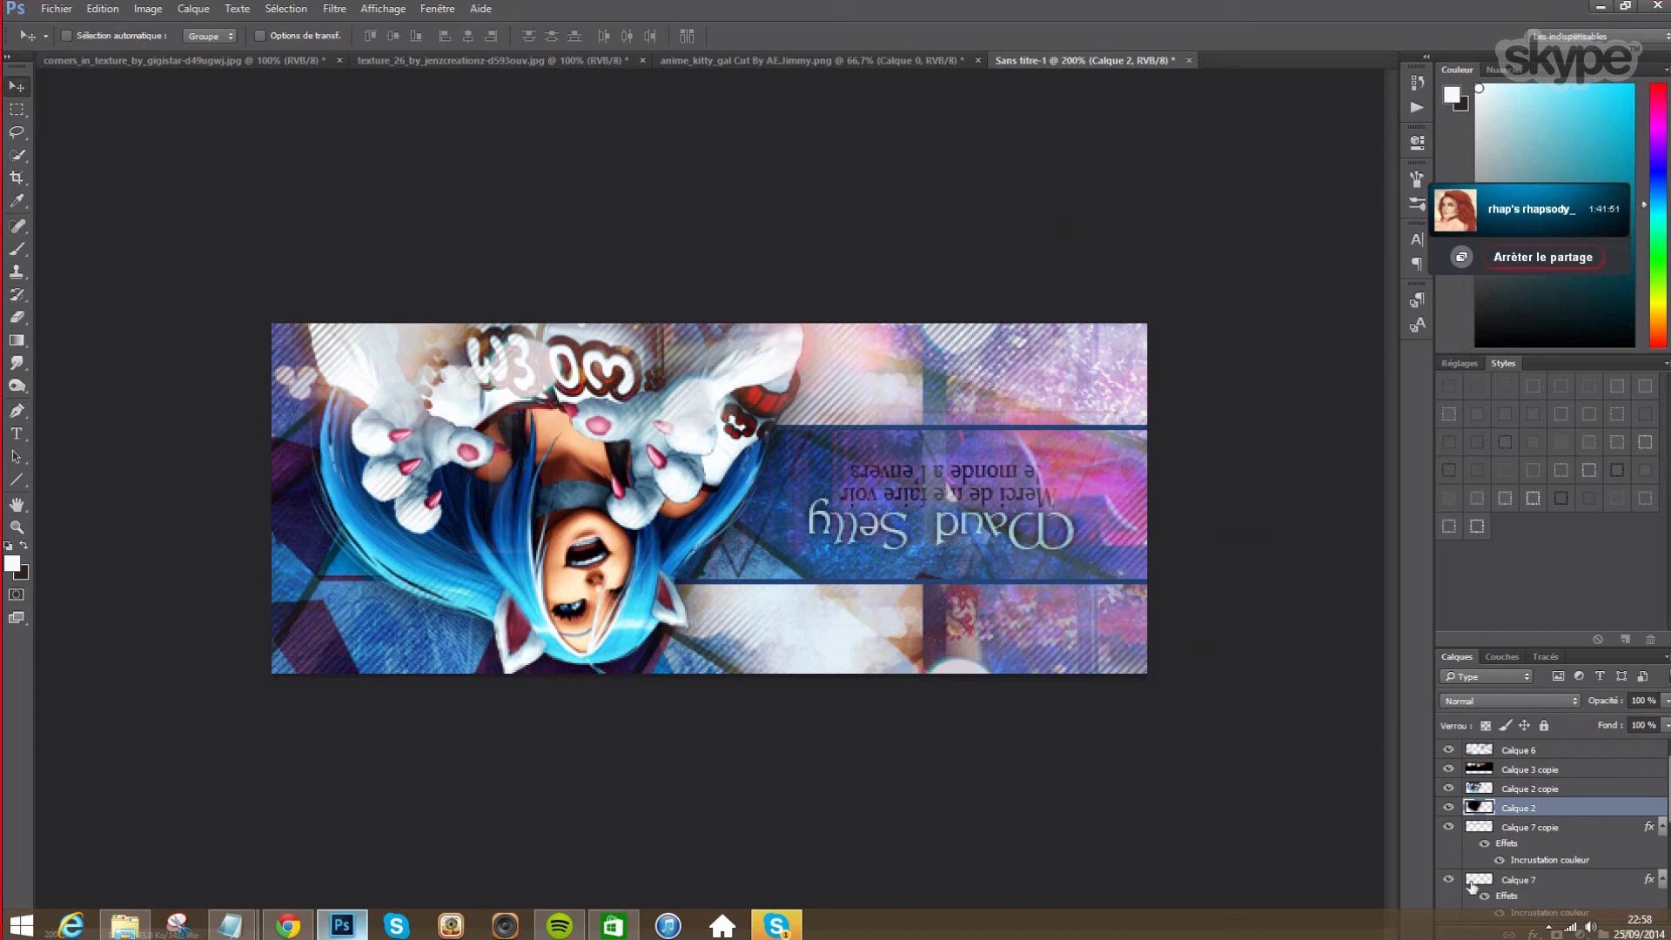
scroll(1541, 864, "down", 3)
scroll(1542, 864, "down", 5)
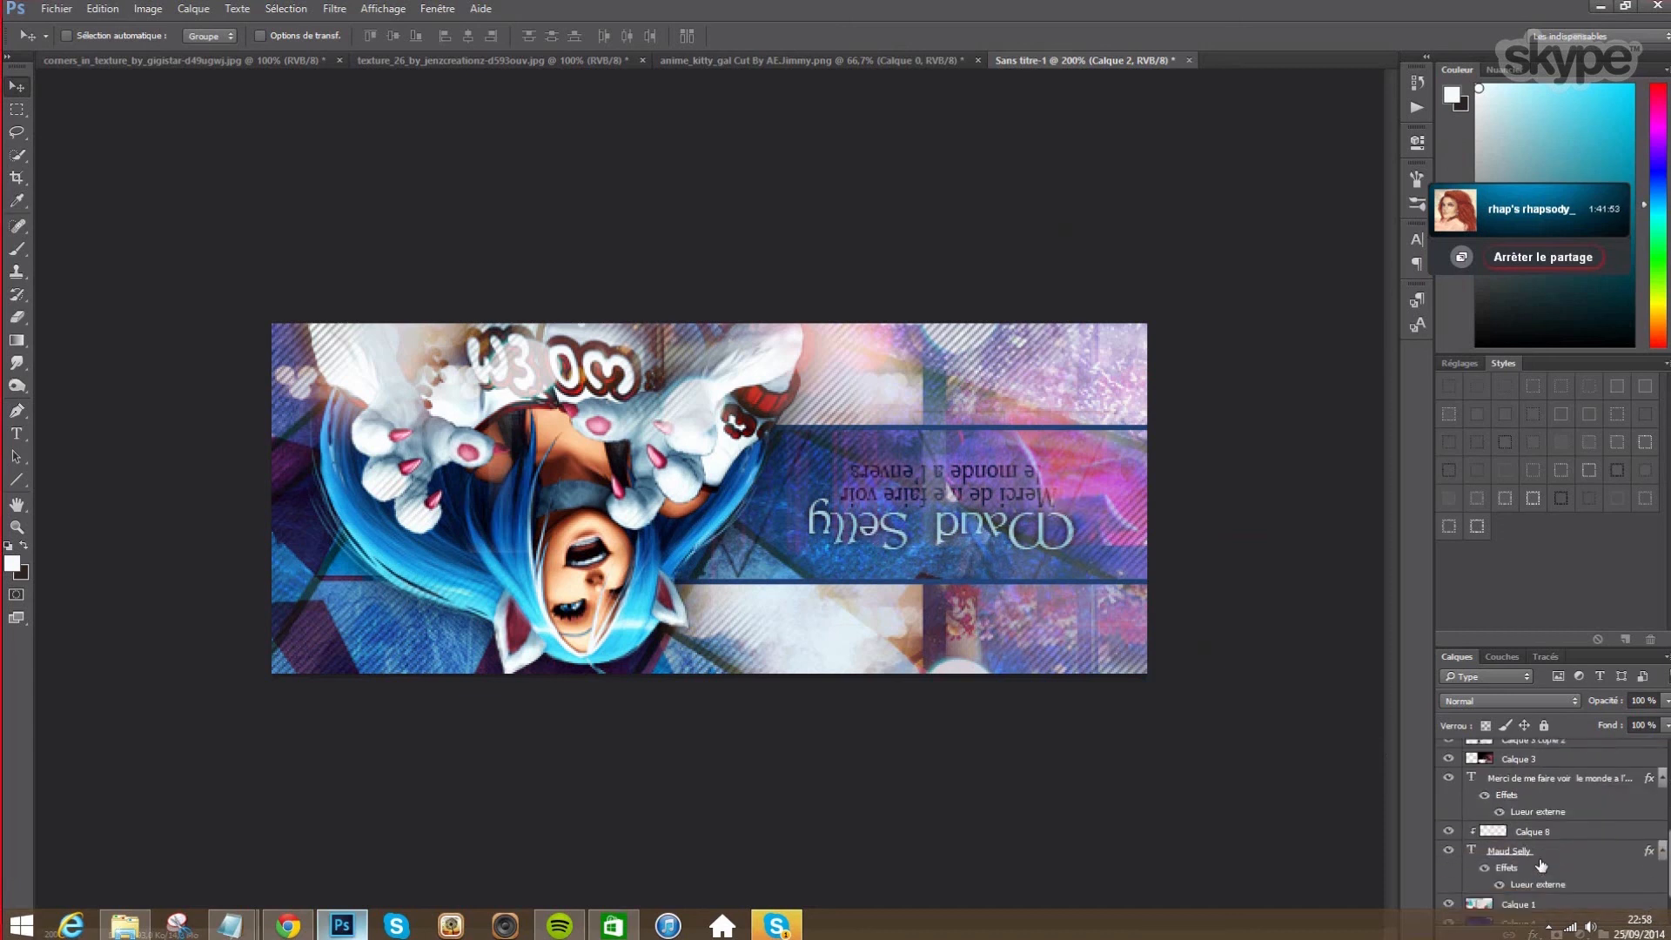
left_click(1518, 824)
left_click(17, 434)
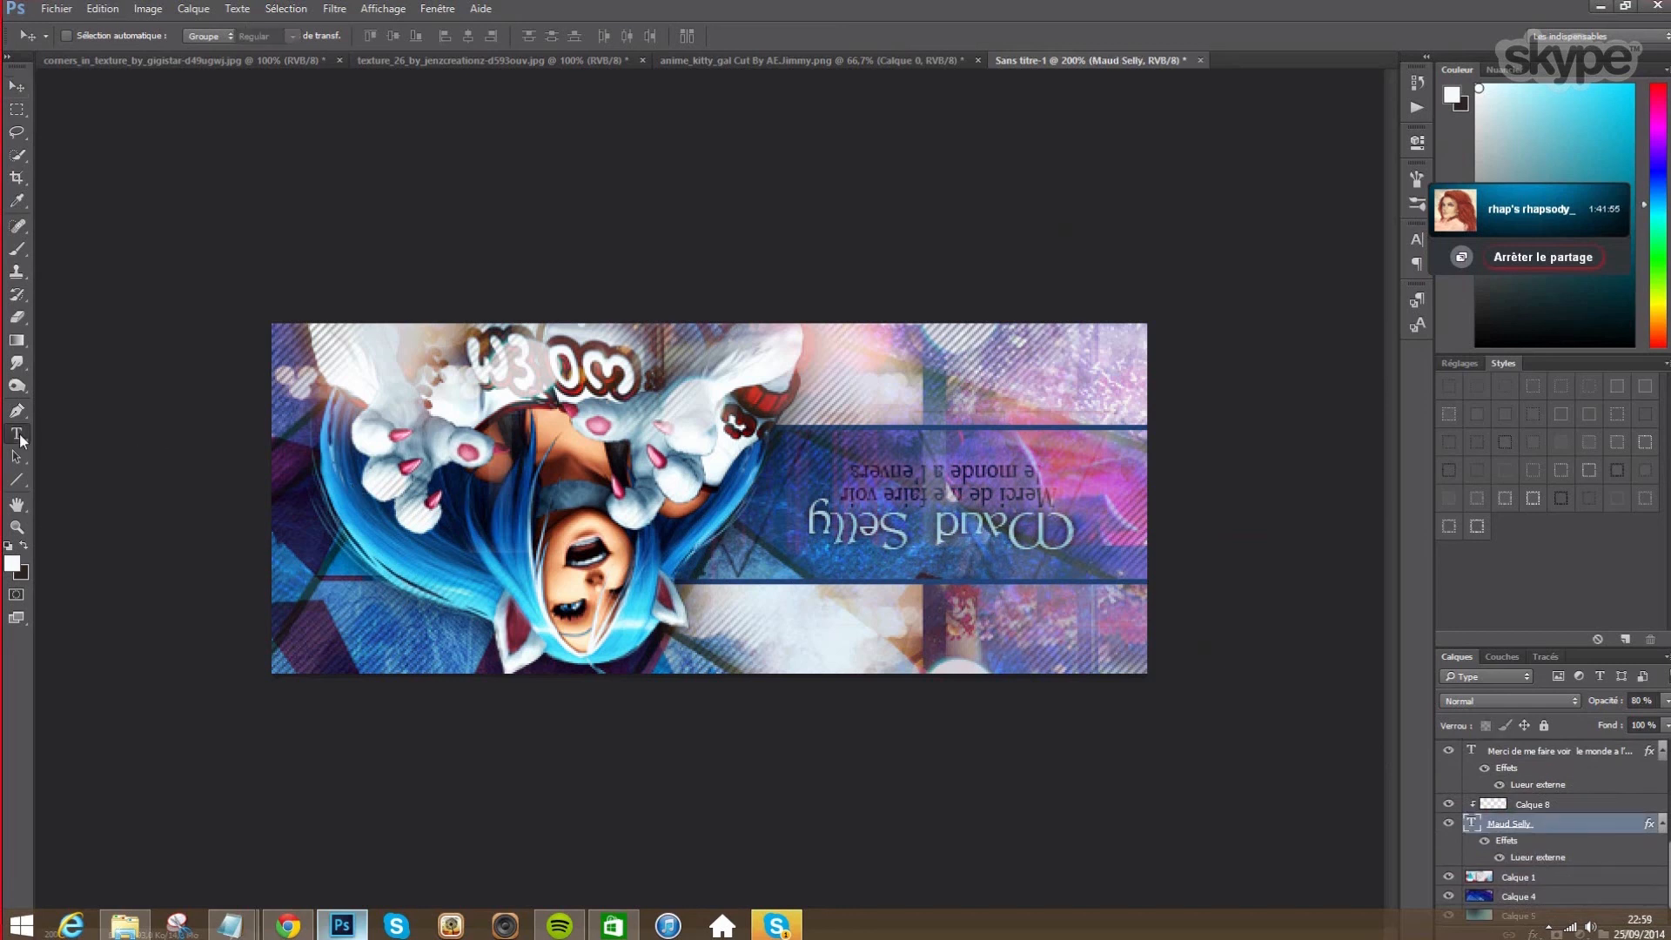
left_click(221, 34)
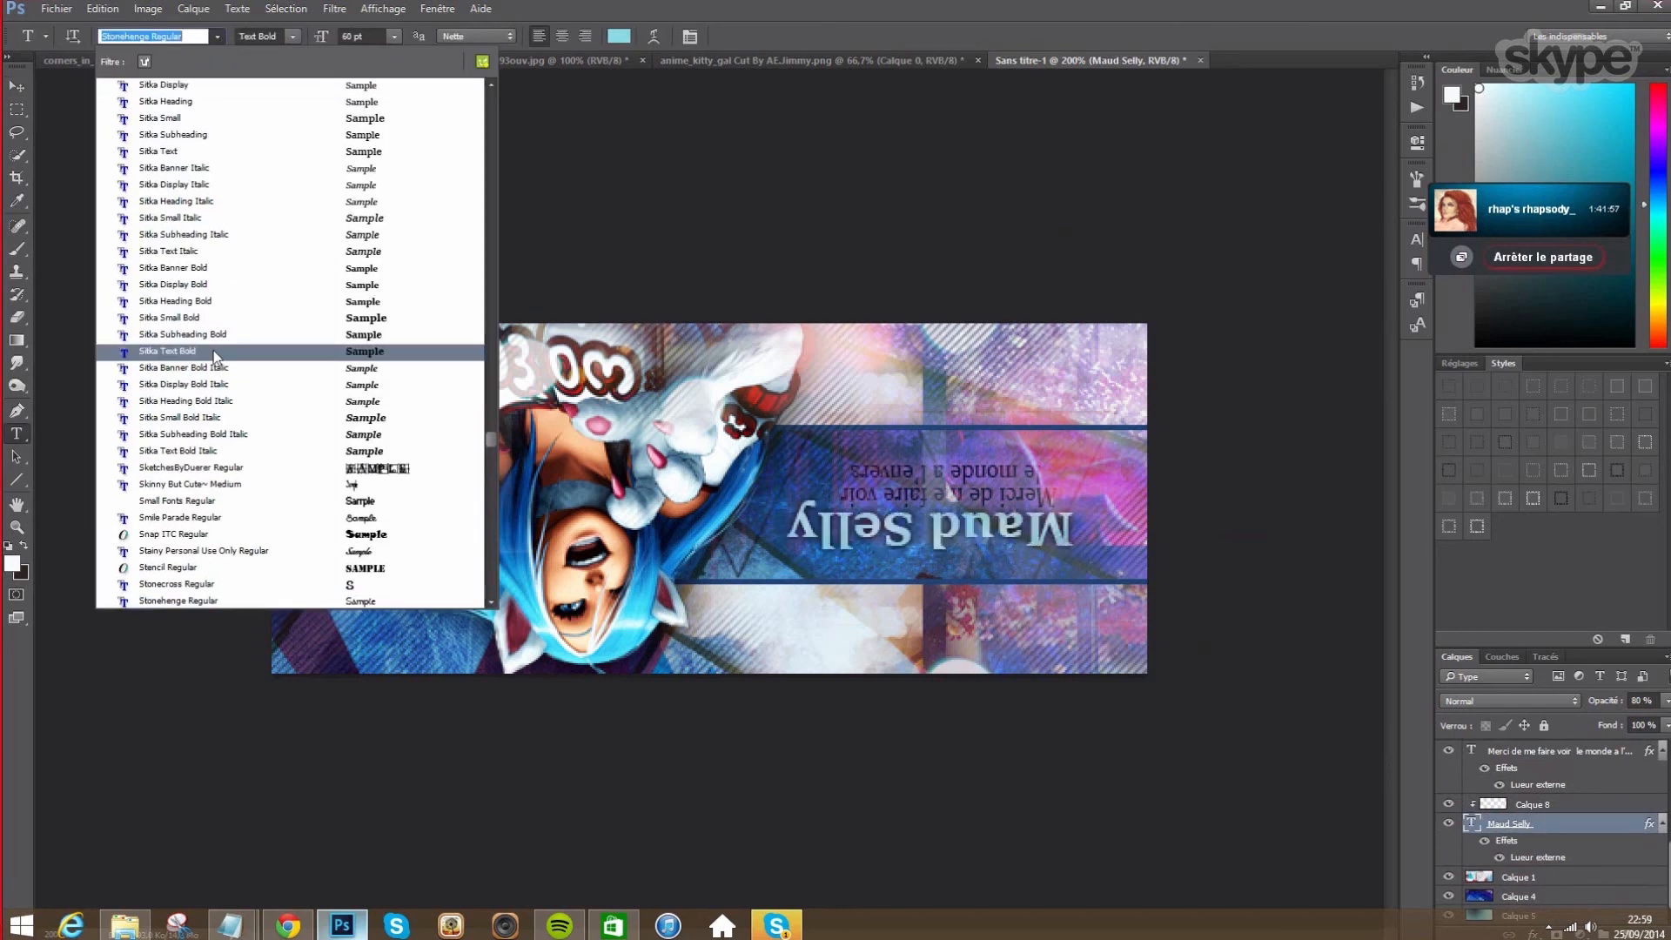
left_click(386, 521)
left_click(393, 37)
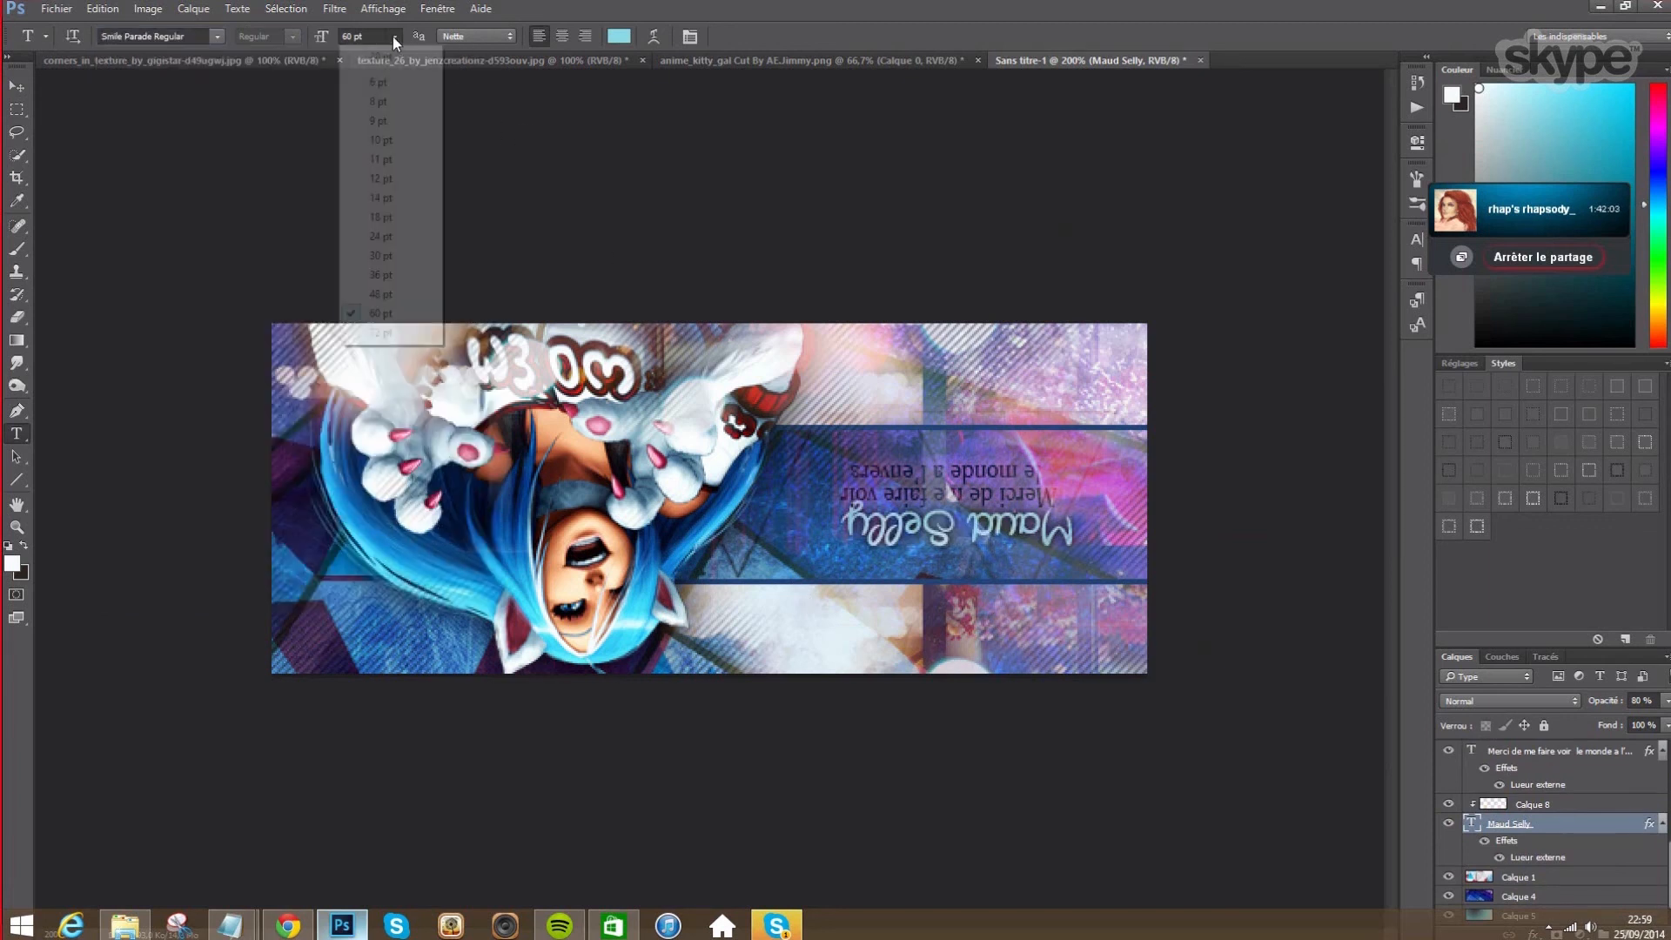
left_click(374, 333)
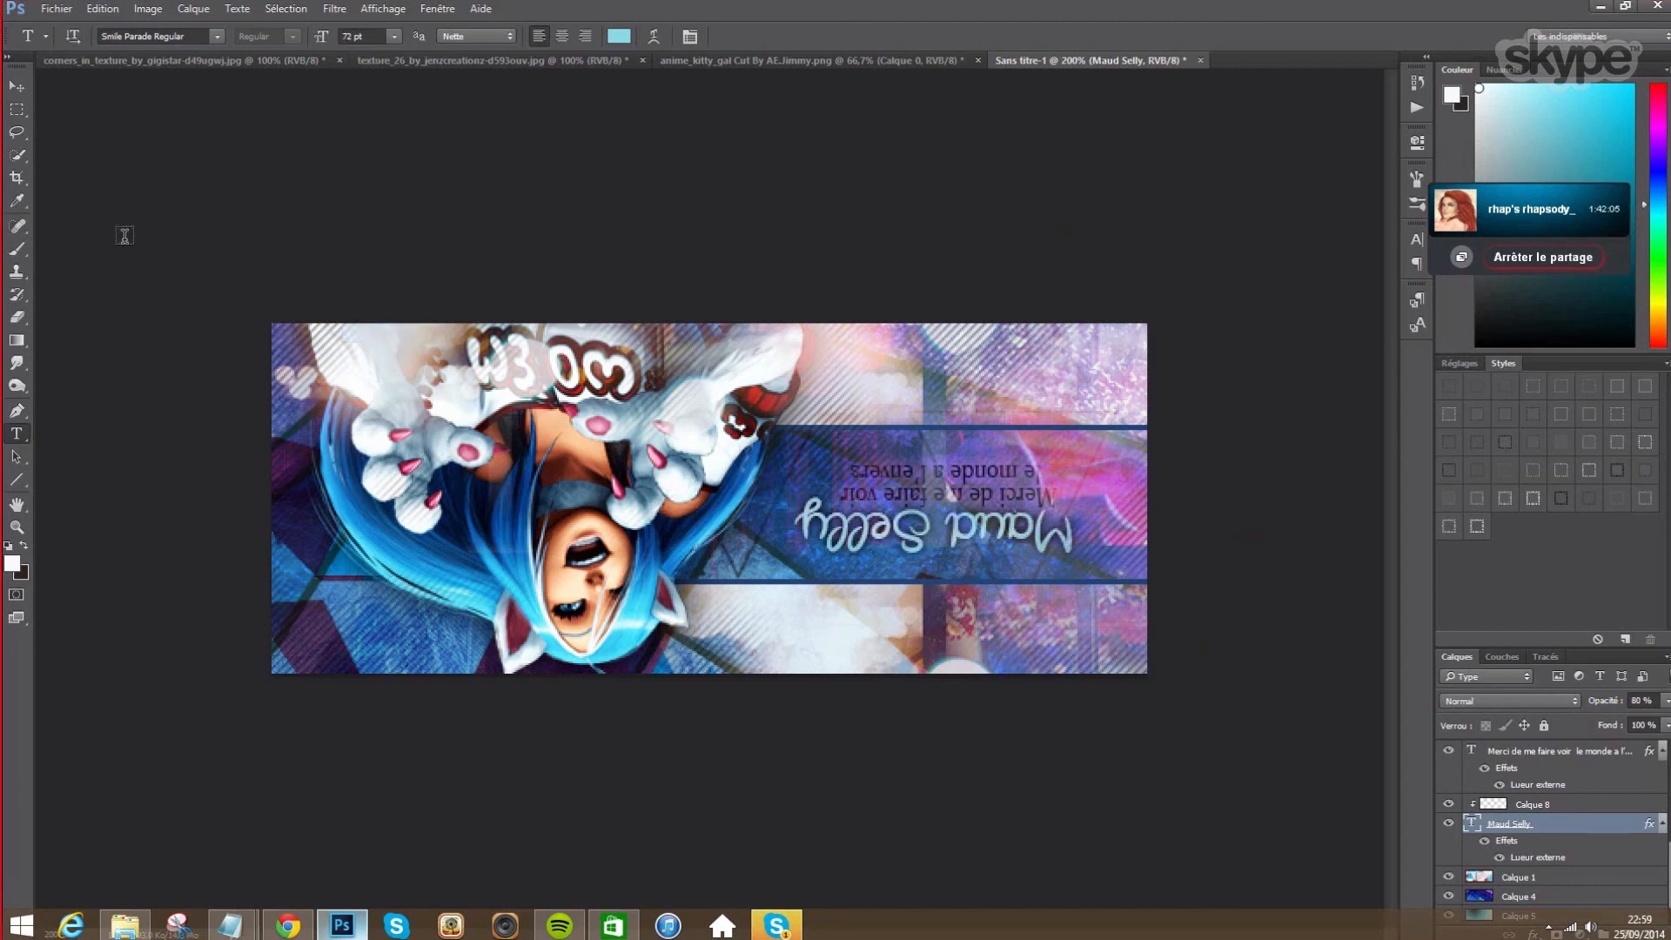
left_click(690, 38)
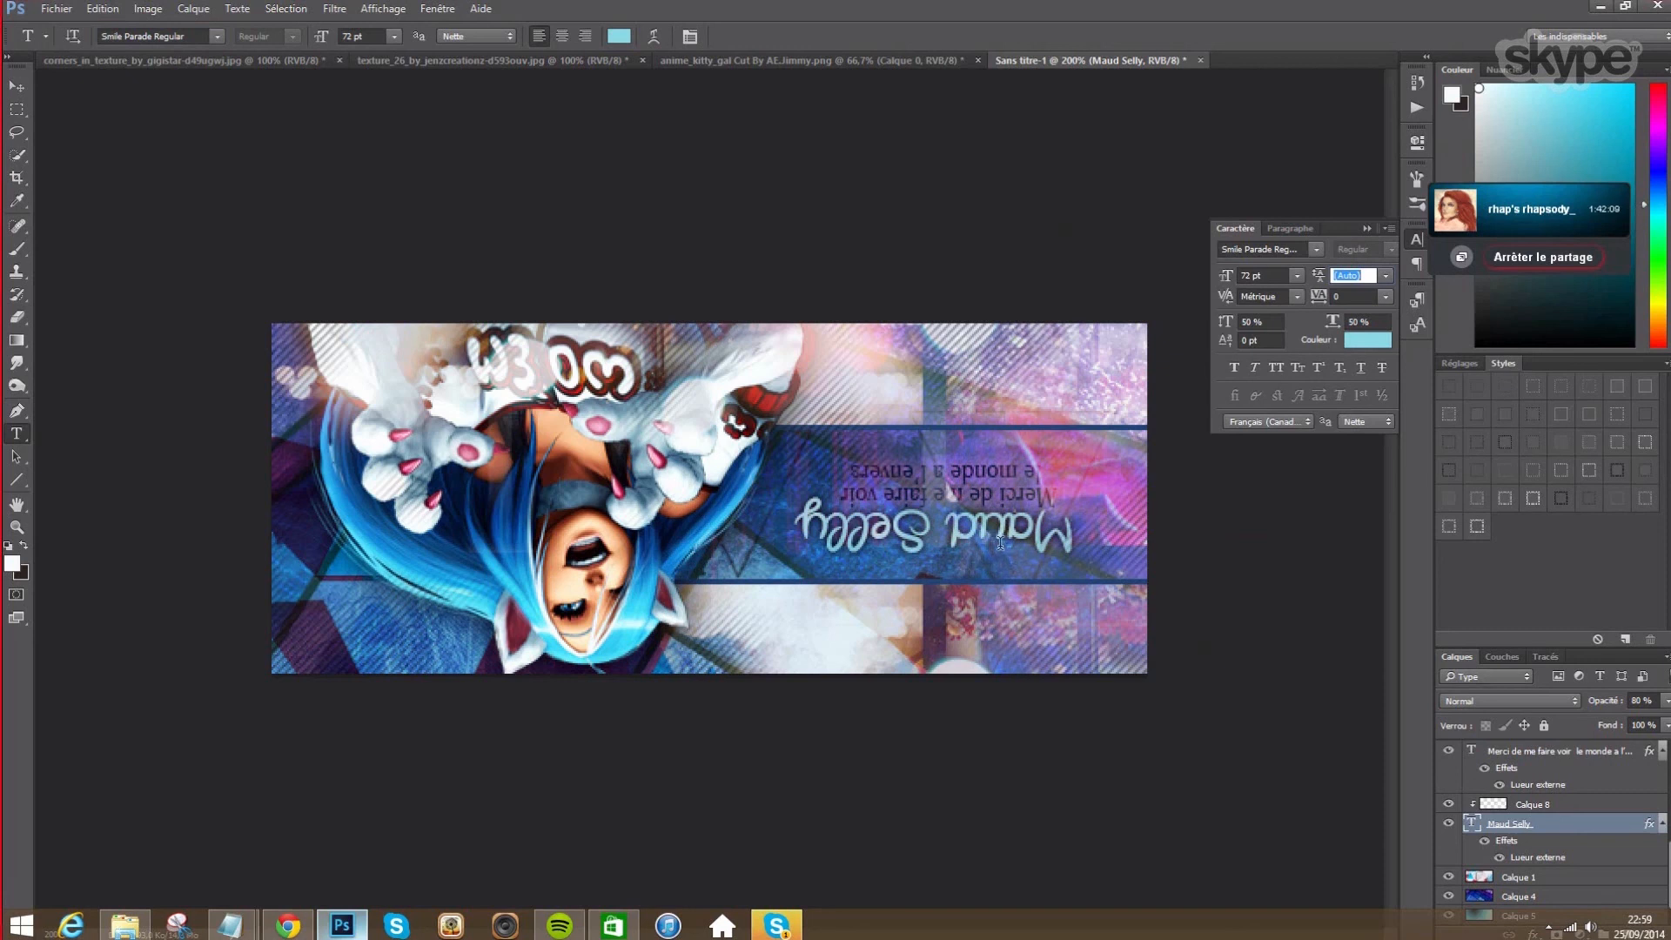
left_click(17, 87)
left_click_drag(917, 541, 928, 540)
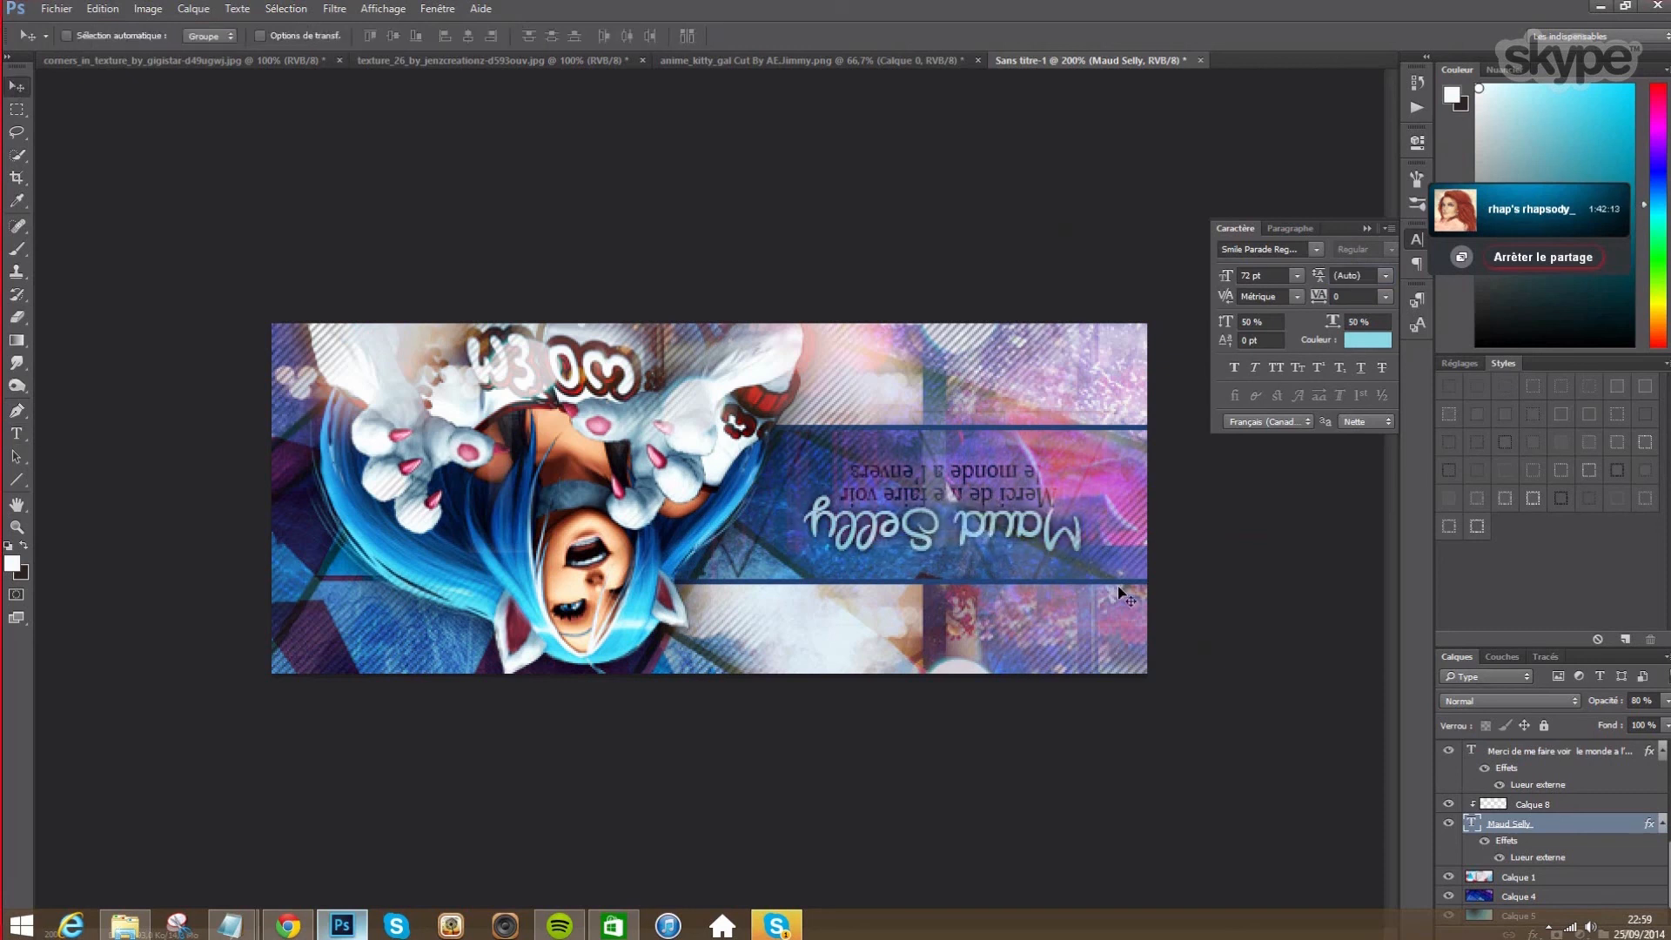
key("Right")
key("Right")
key("Right")
key("Right")
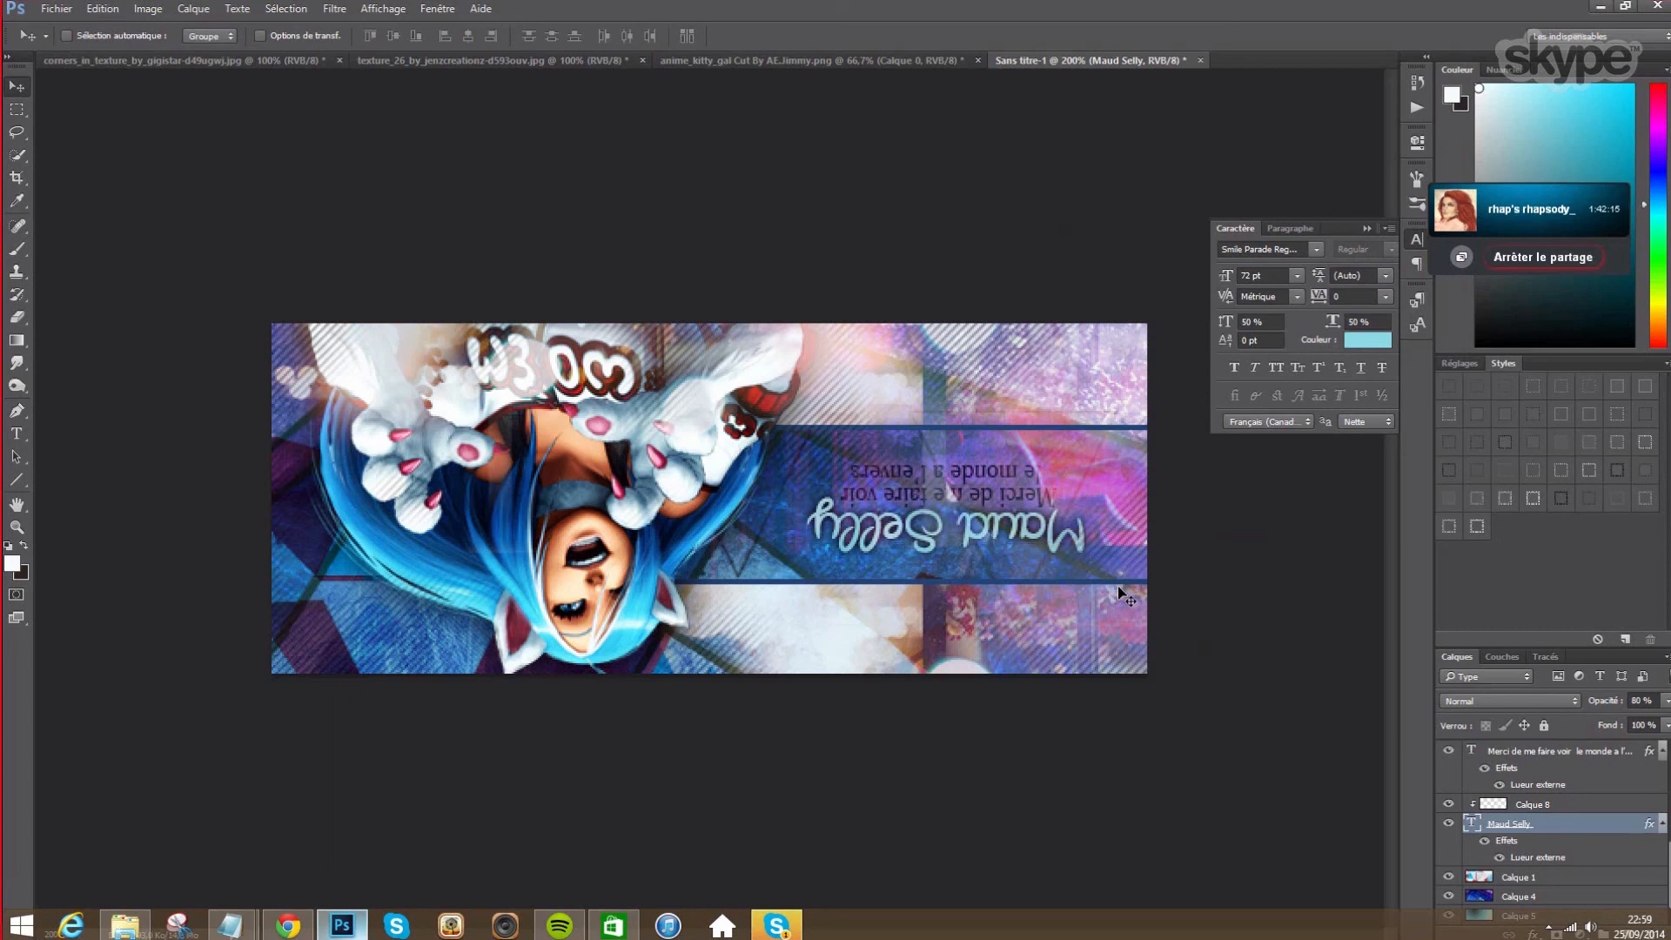
key("Right")
key("Right")
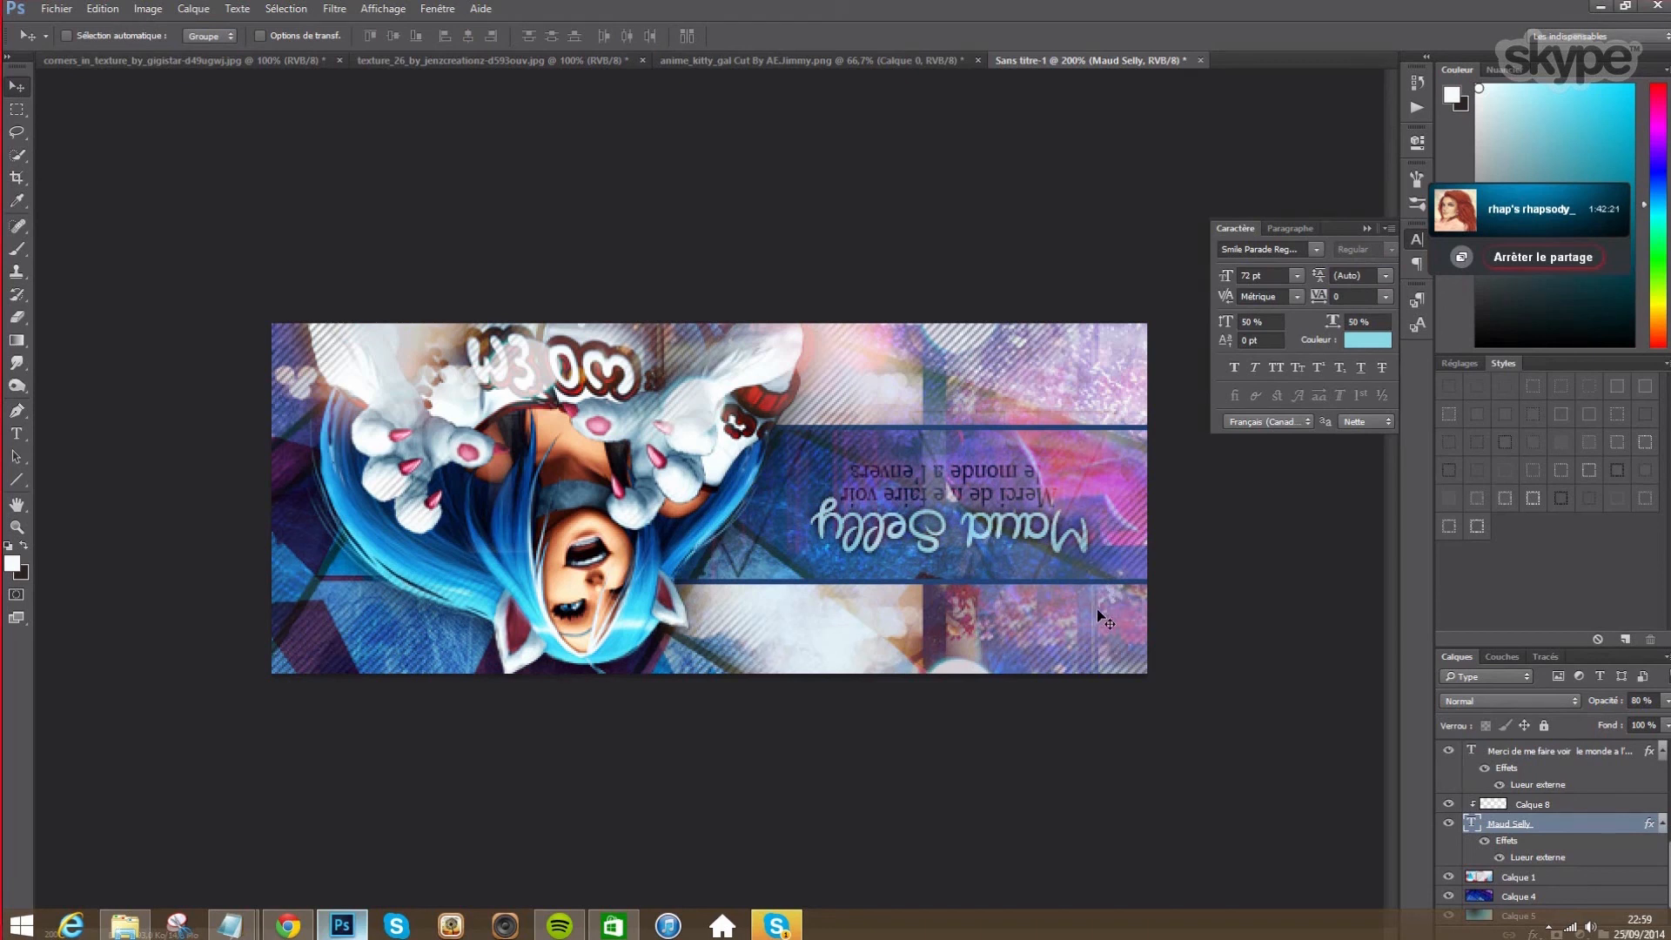
- Recolour the title dark blue #2067a6 and hide Calque 8
left_click(1377, 344)
left_click(810, 556)
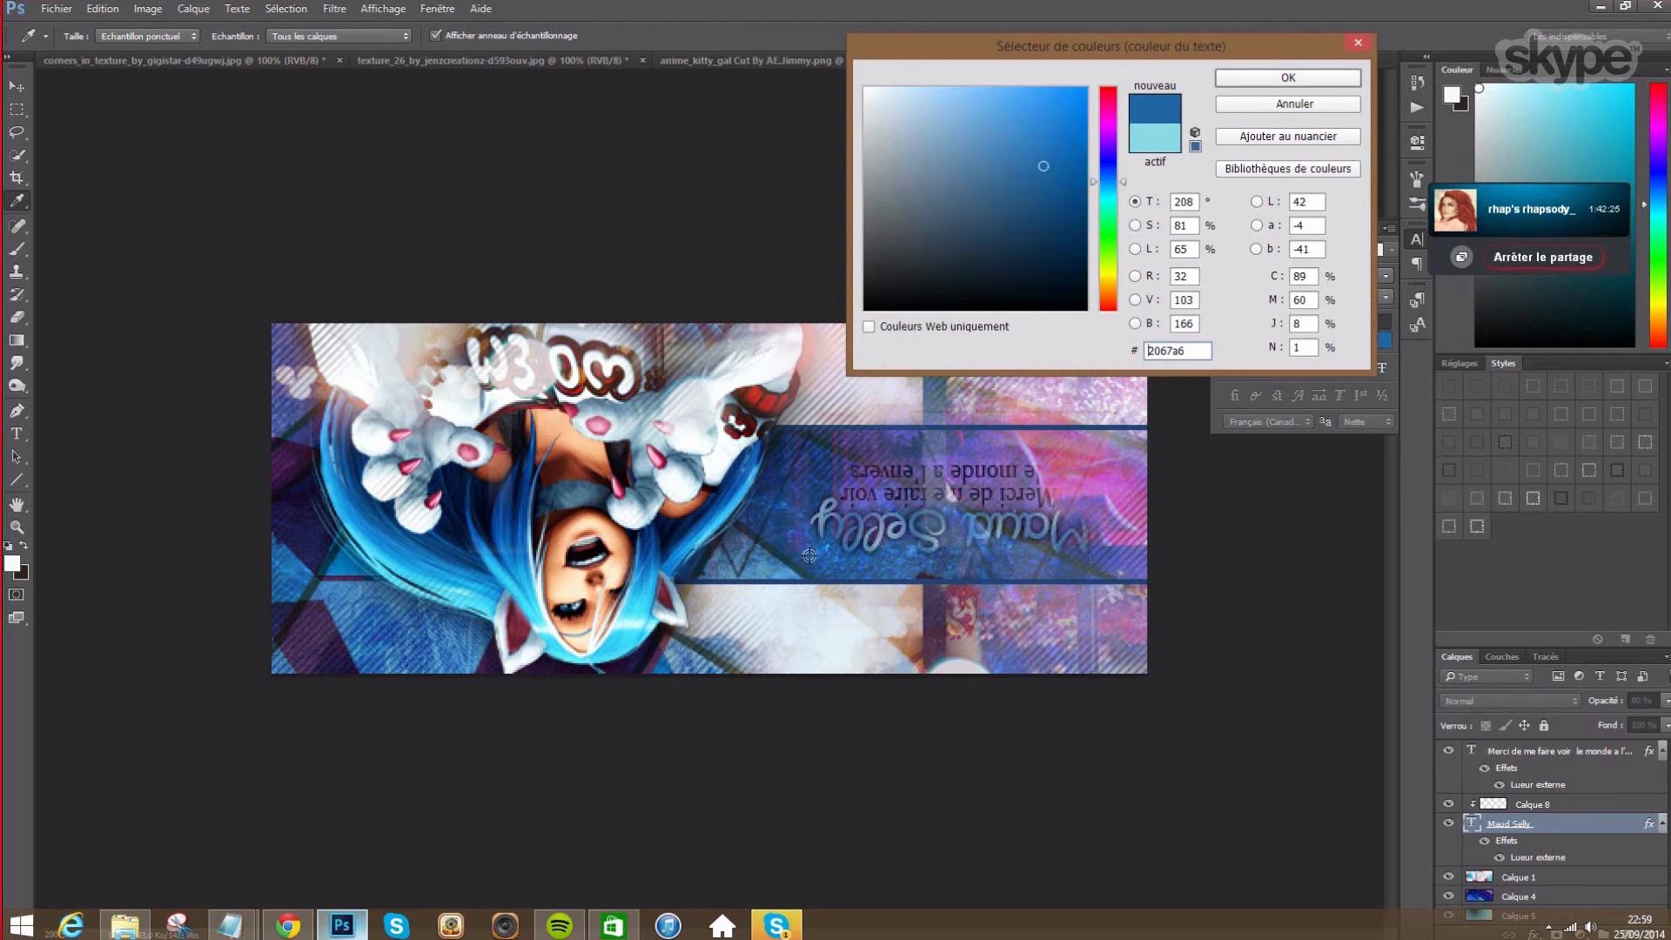
left_click(1267, 81)
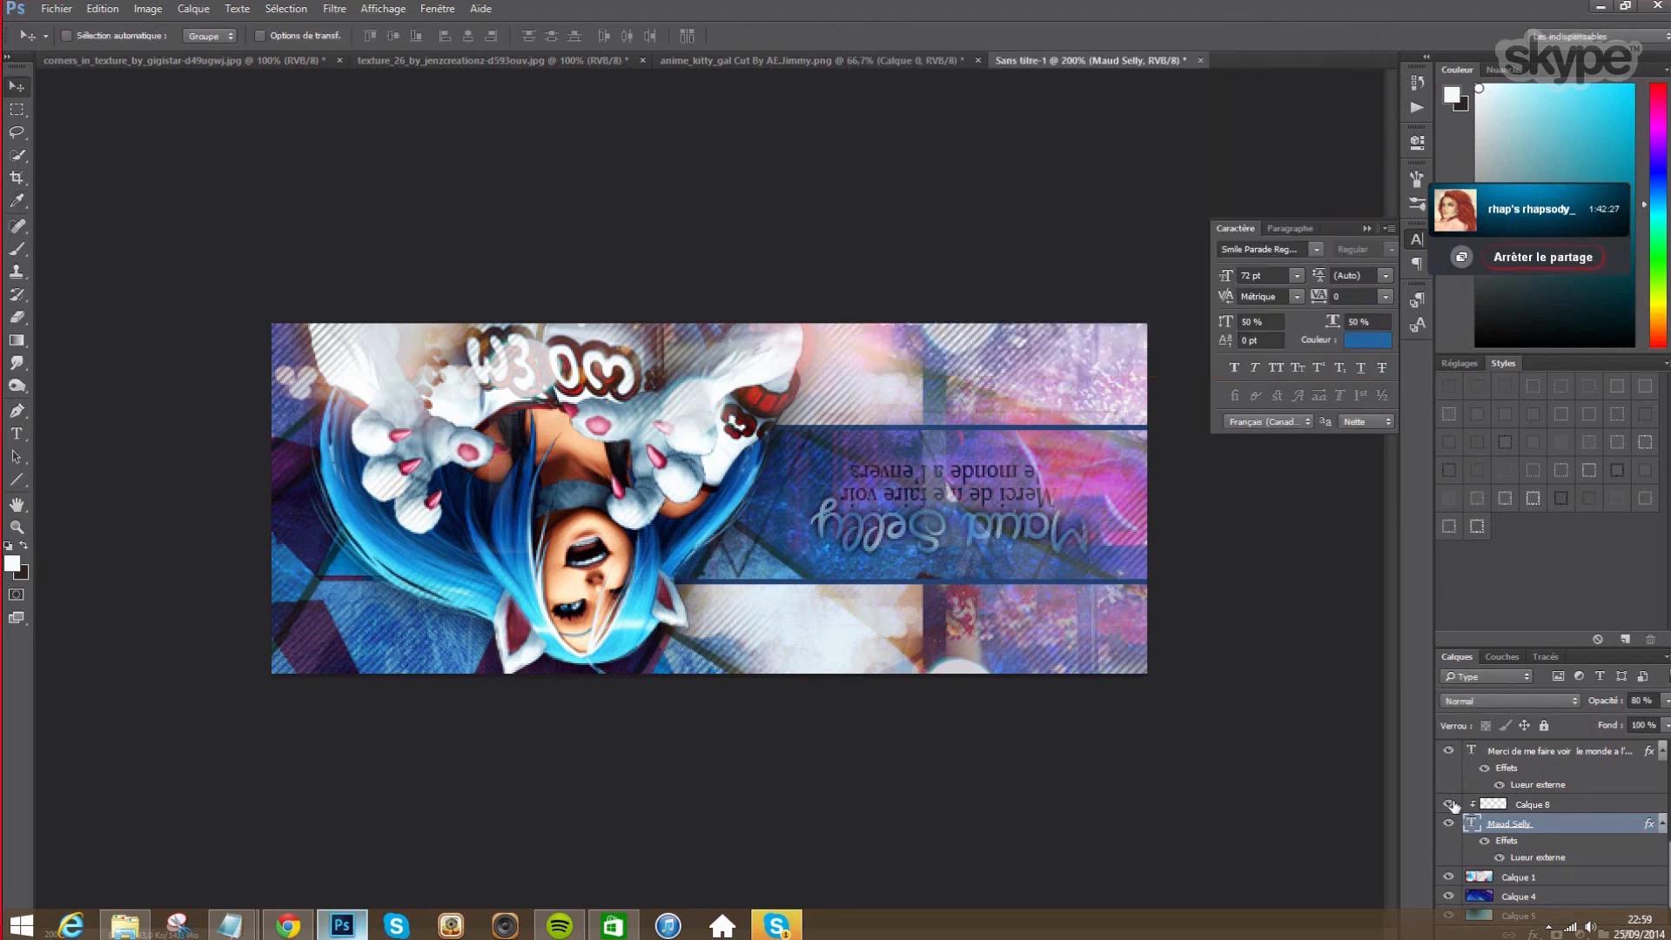
left_click(1449, 804)
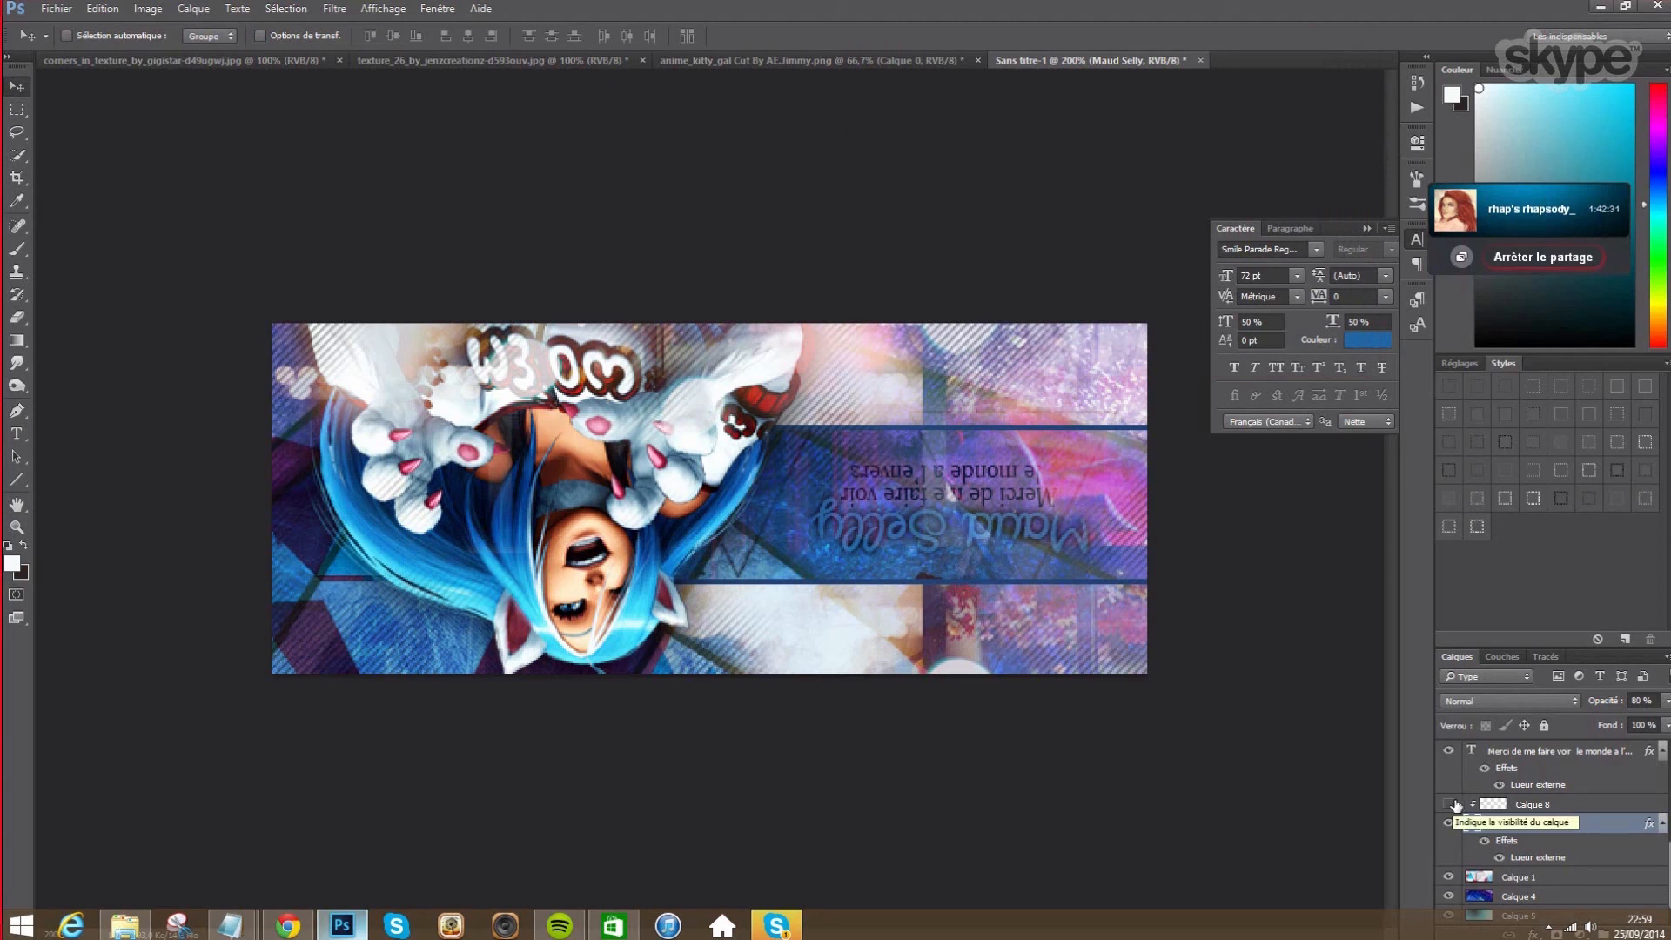
- Show Calque 8 again and lower its opacity from 50% to 40%
left_click(1449, 804)
left_click(1531, 804)
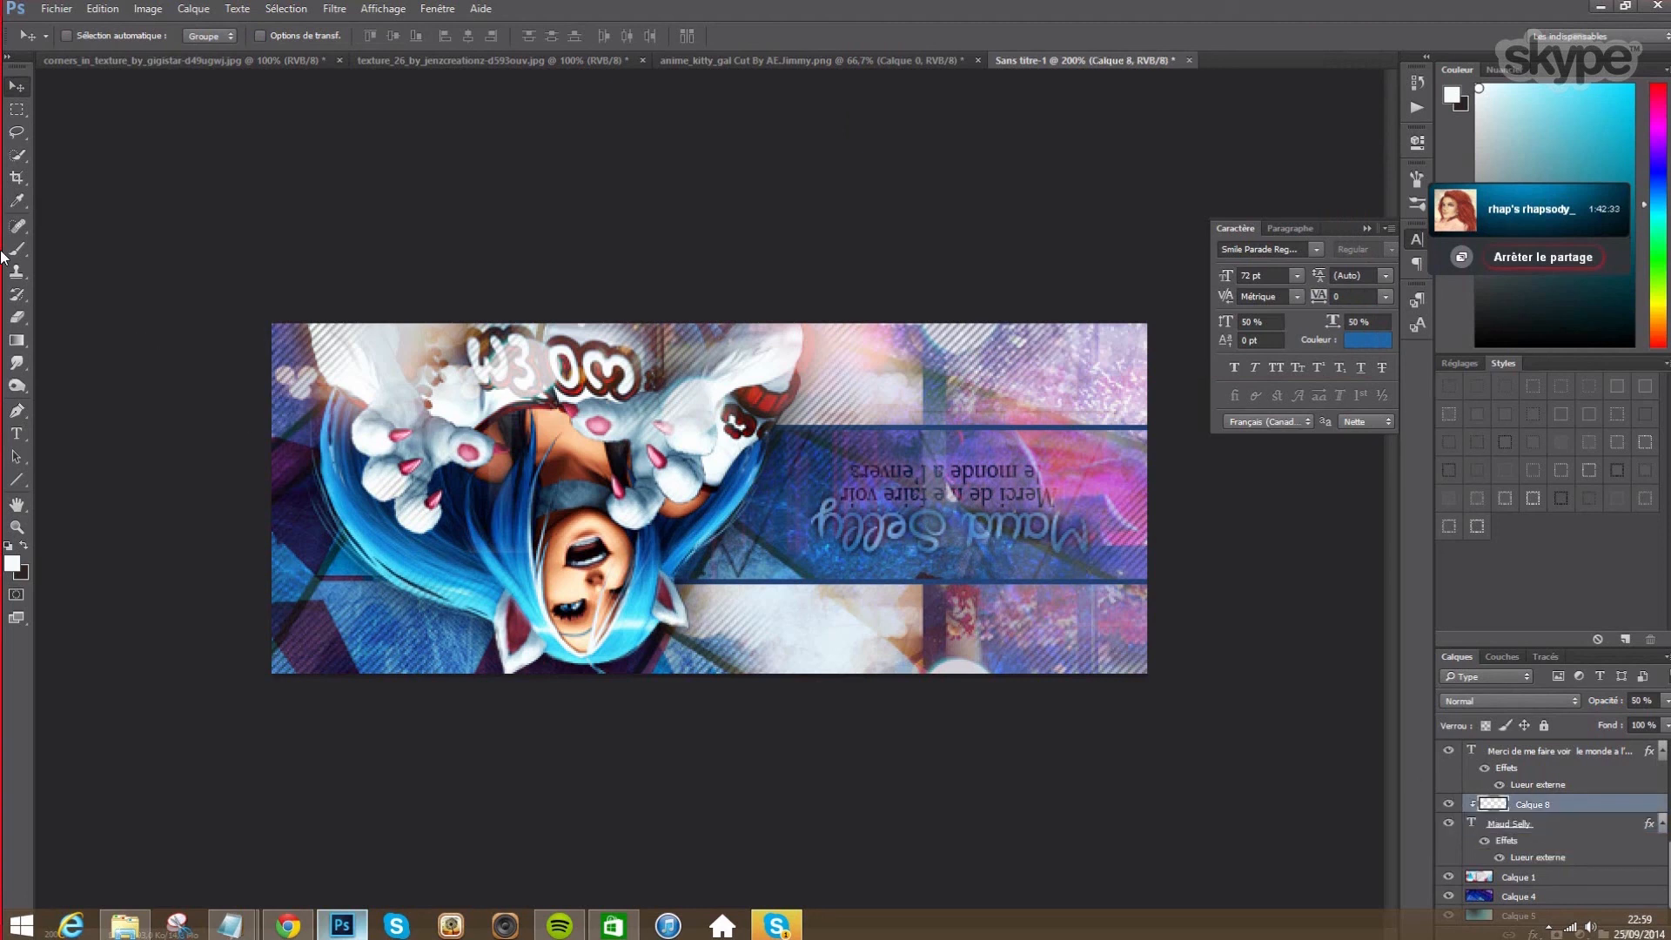
left_click(16, 317)
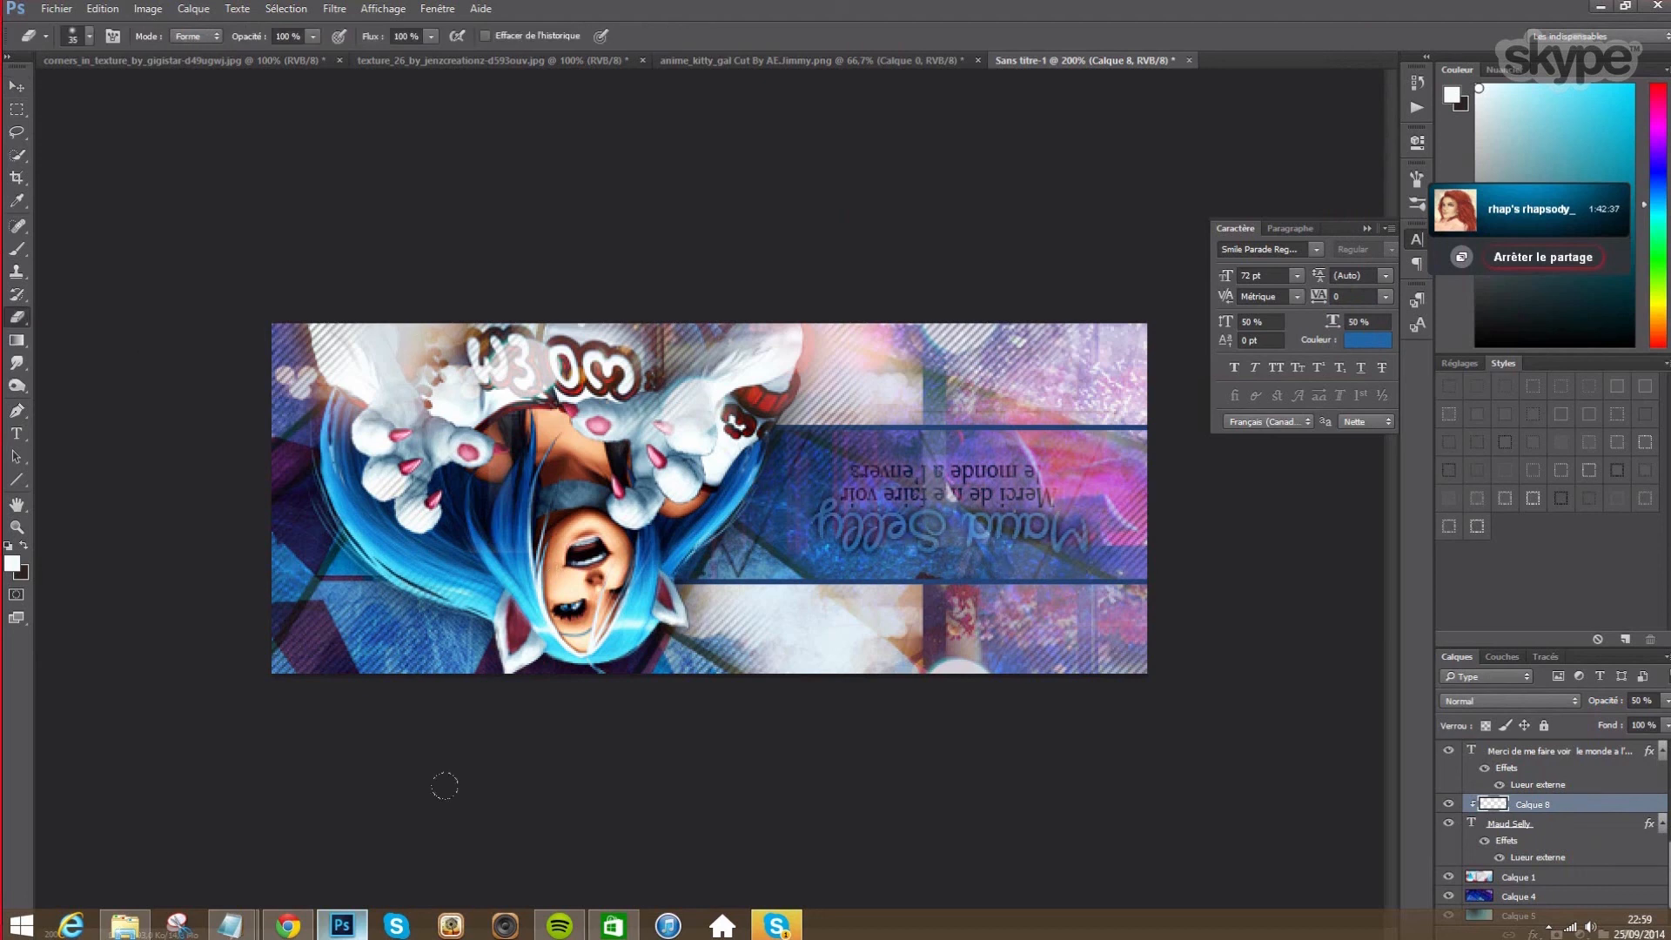
left_click(16, 249)
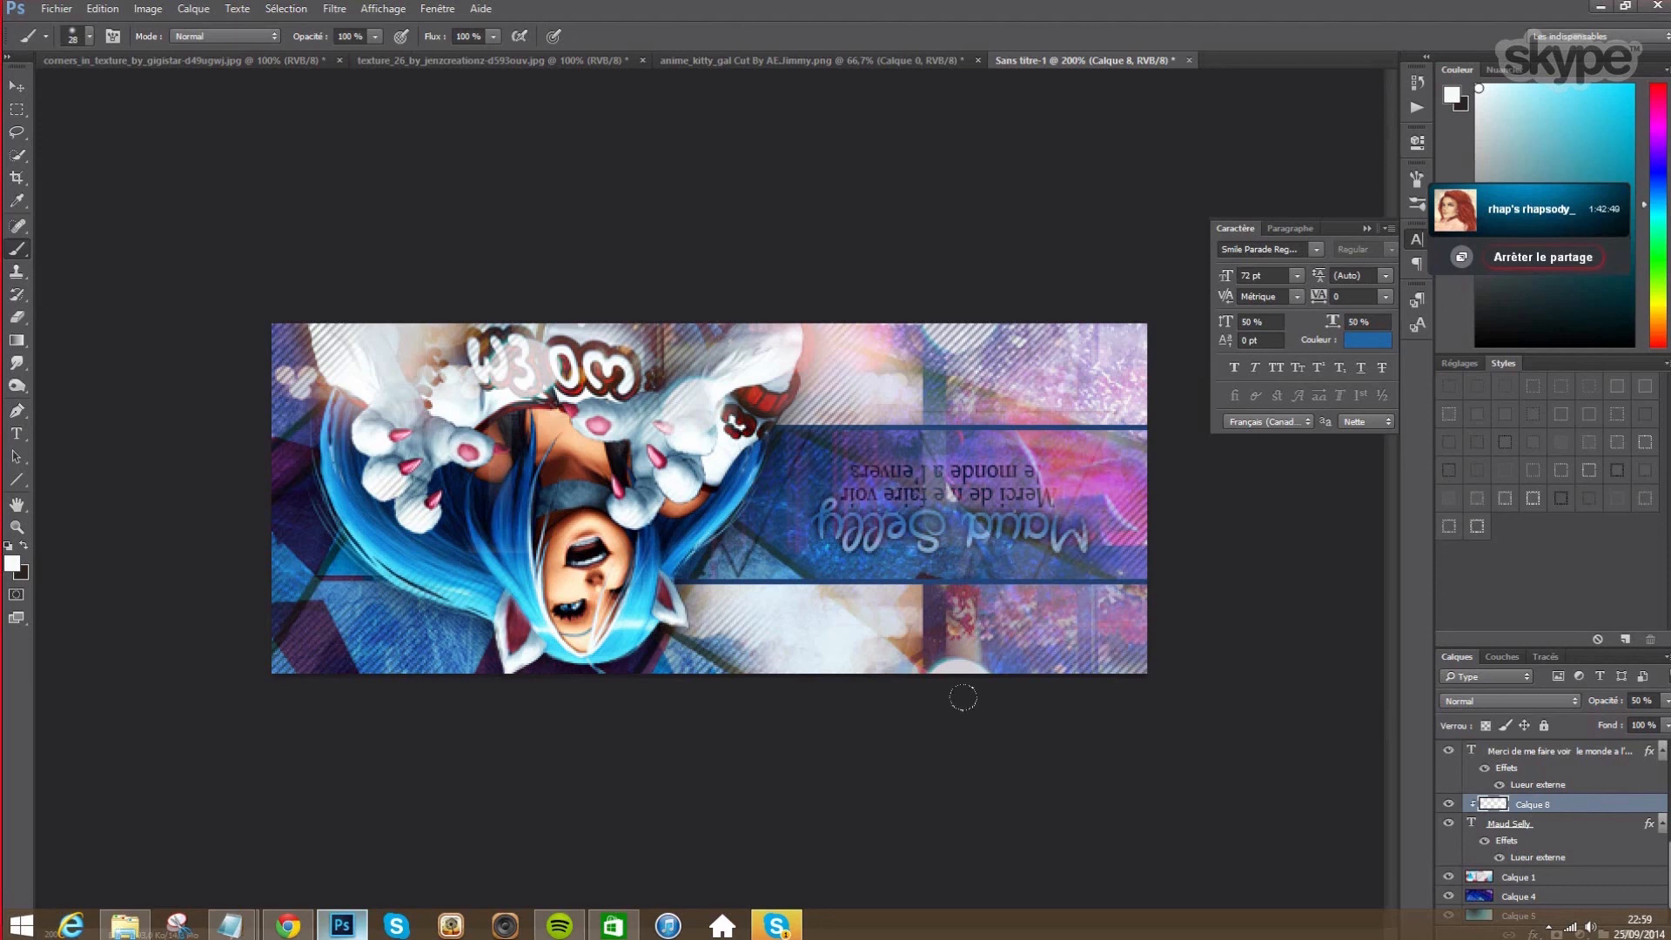
left_click(1640, 701)
type("40")
left_click(1519, 831)
right_click(1519, 834)
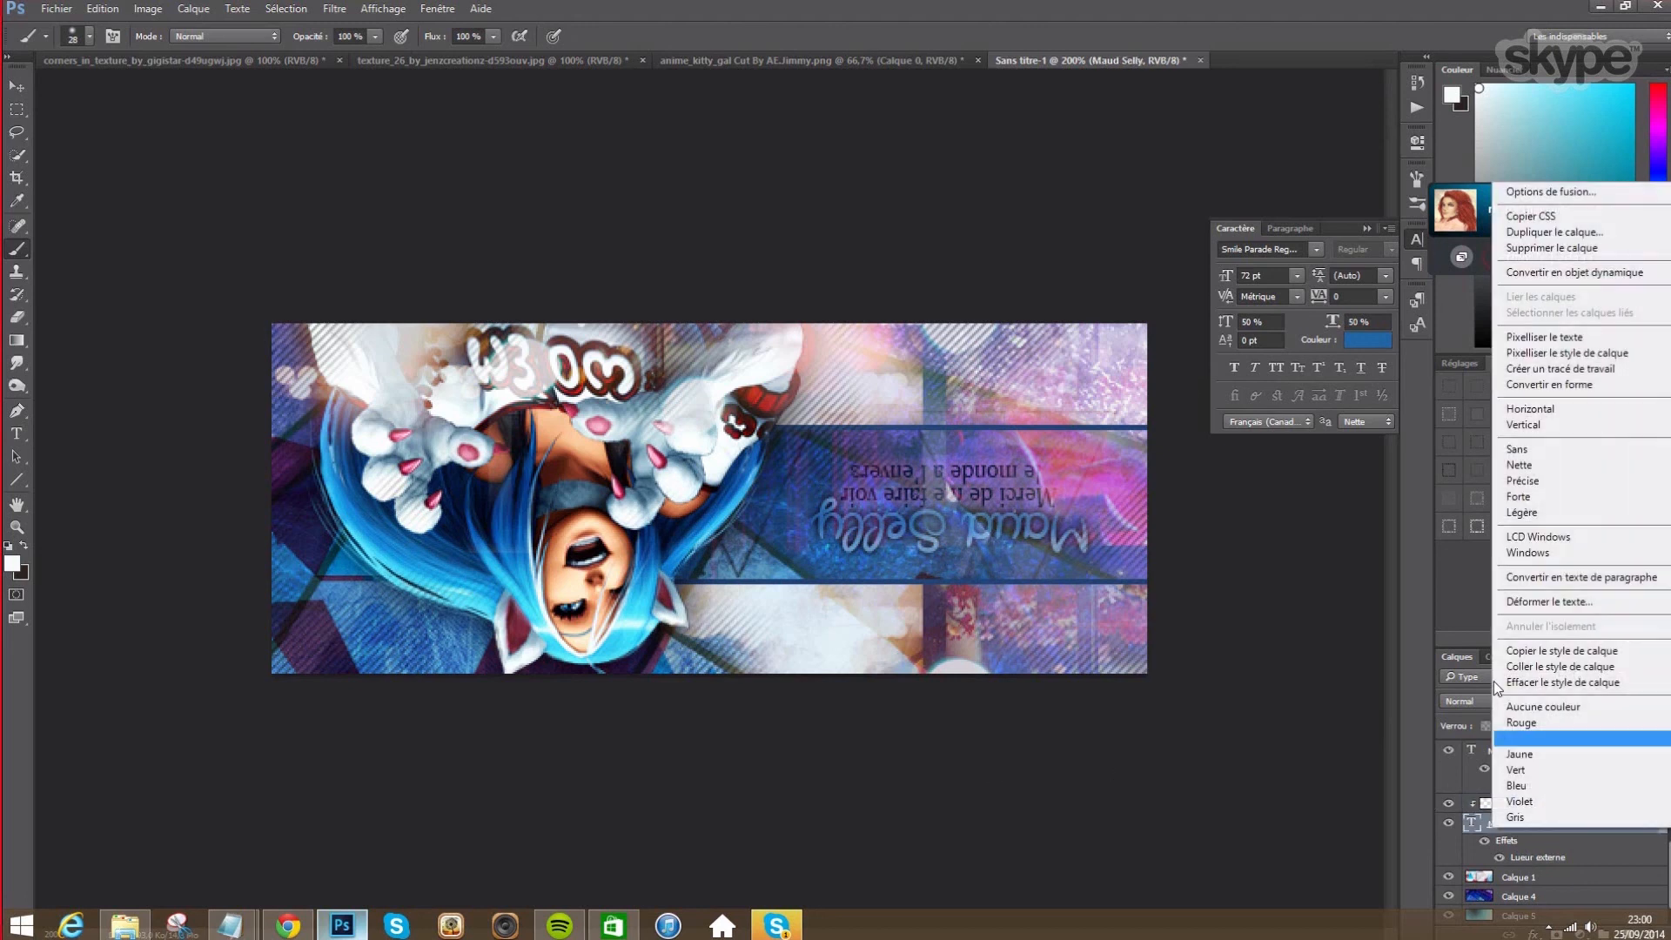
left_click(1539, 192)
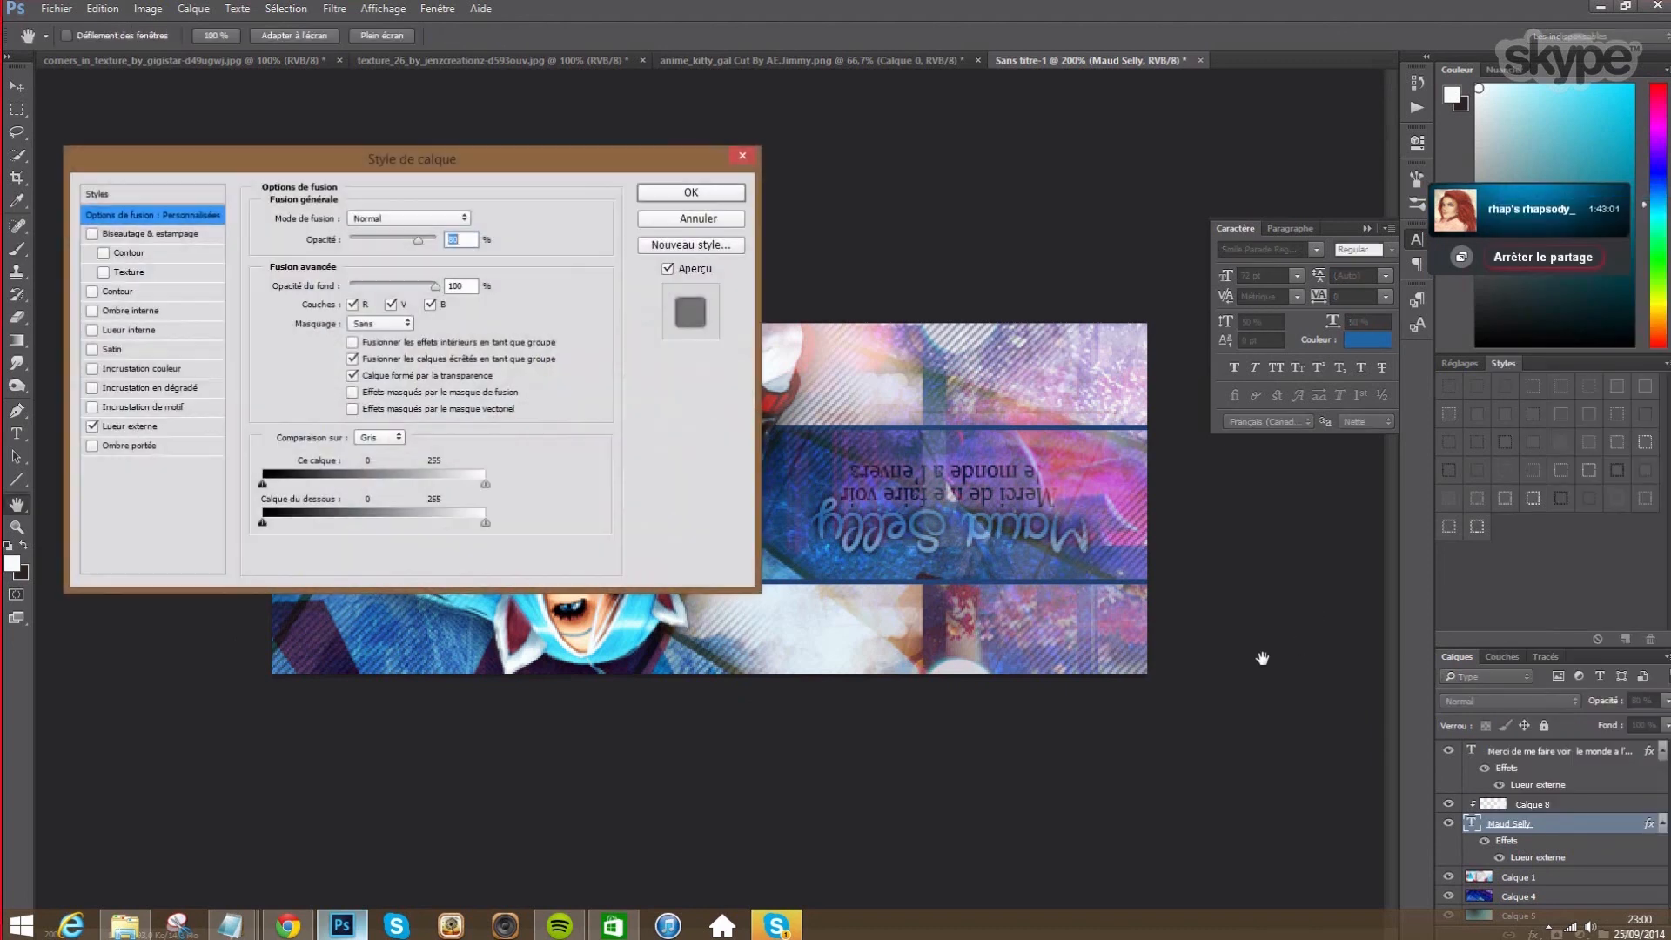
mouse_move(544, 165)
left_mouse_down()
mouse_move(460, 171)
mouse_move(533, 155)
left_mouse_up()
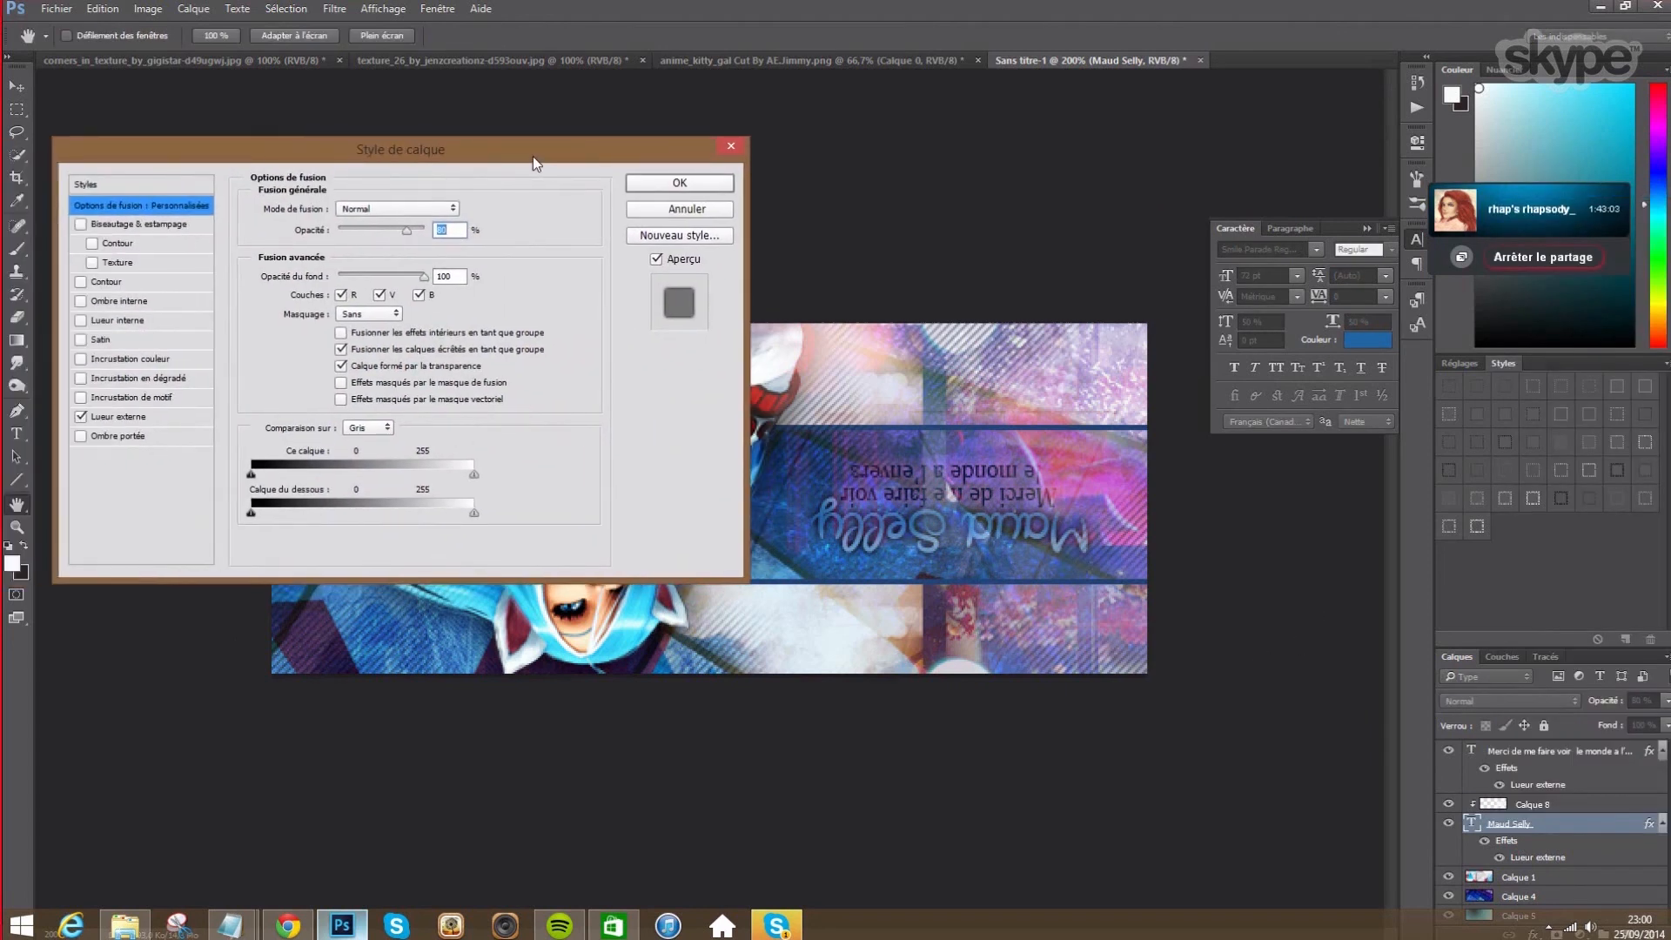
left_click(81, 379)
left_click(119, 383)
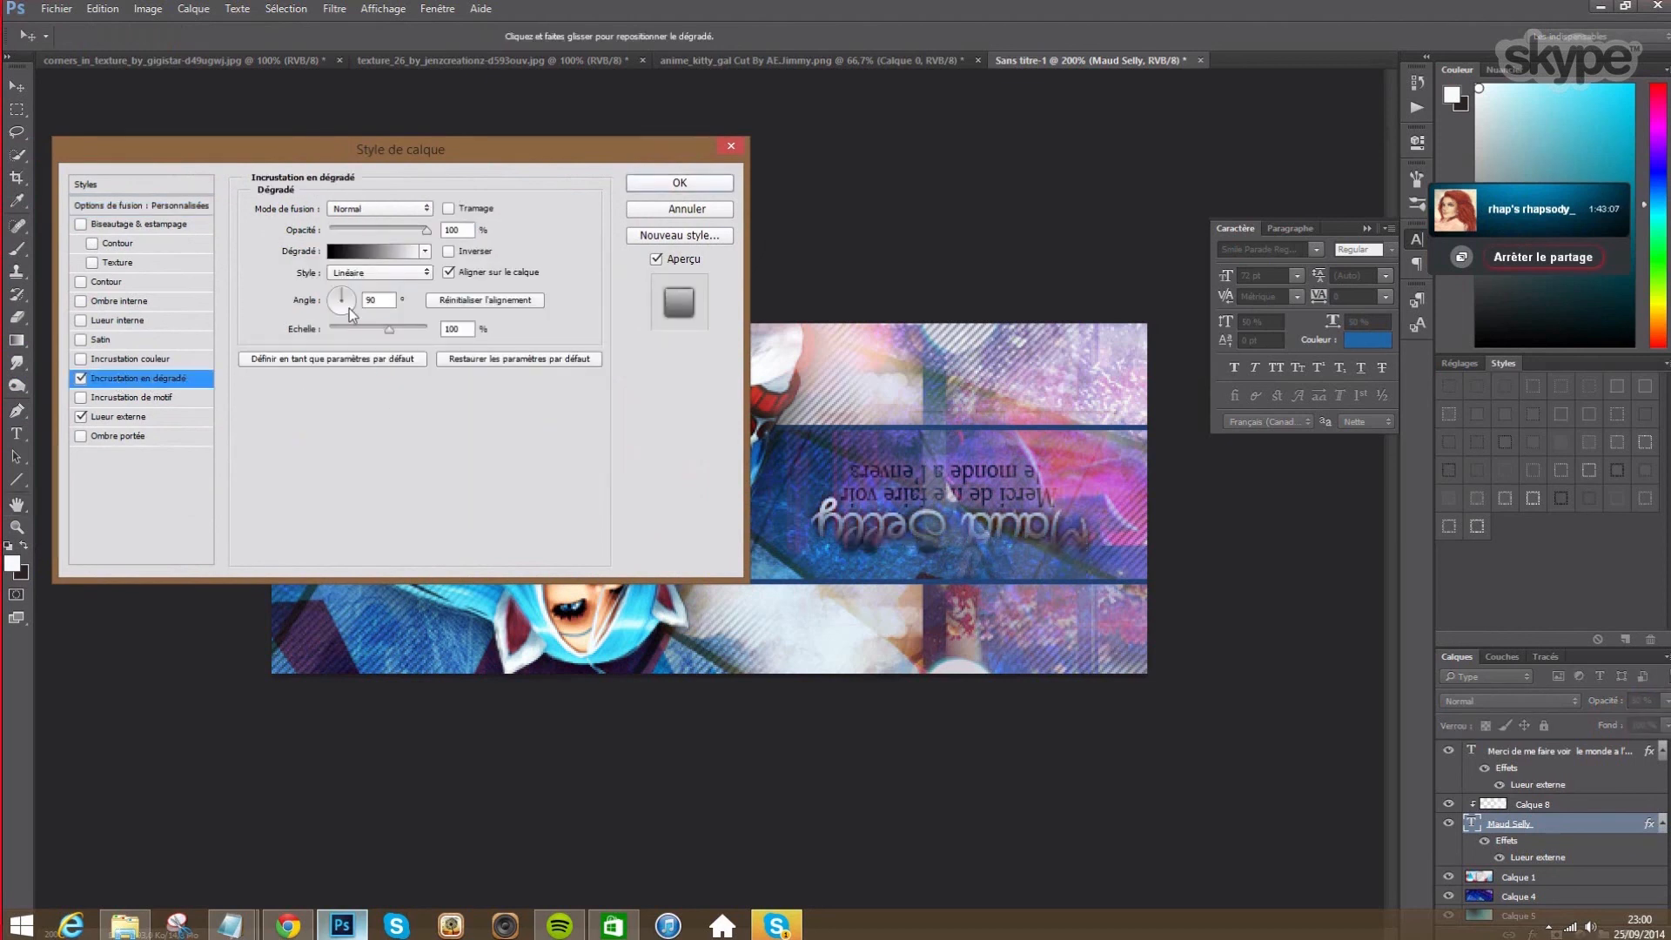
left_click(450, 252)
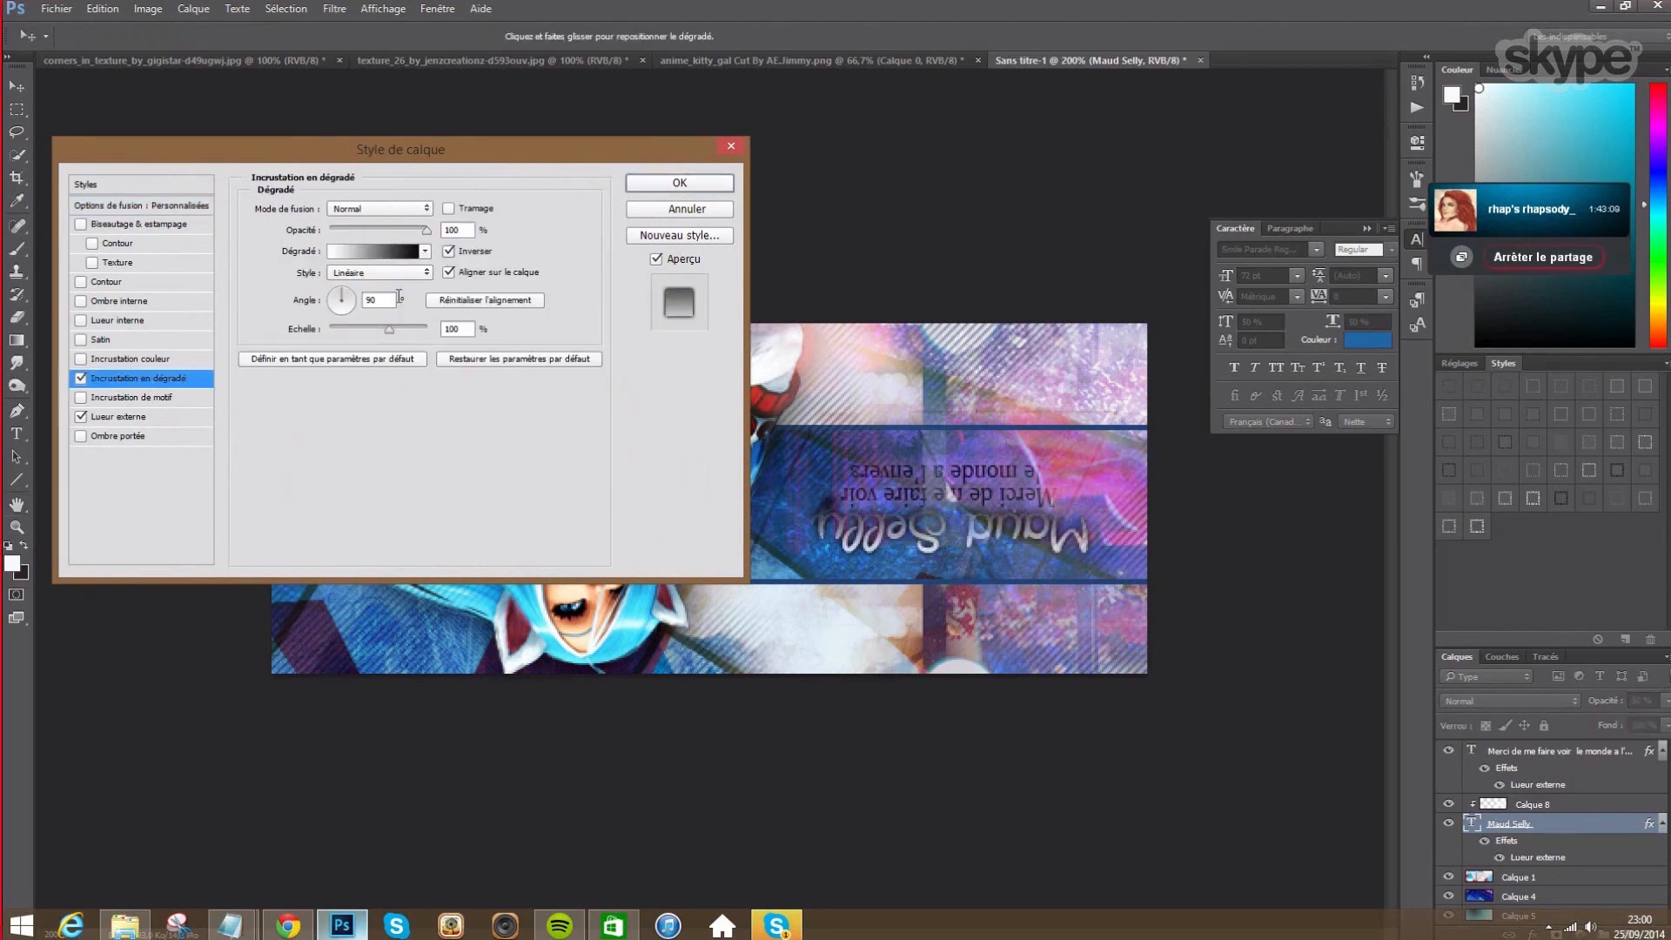
- Try several gradient presets, settle on the blue one, and turn Reverse off
left_click(424, 252)
left_click(429, 286)
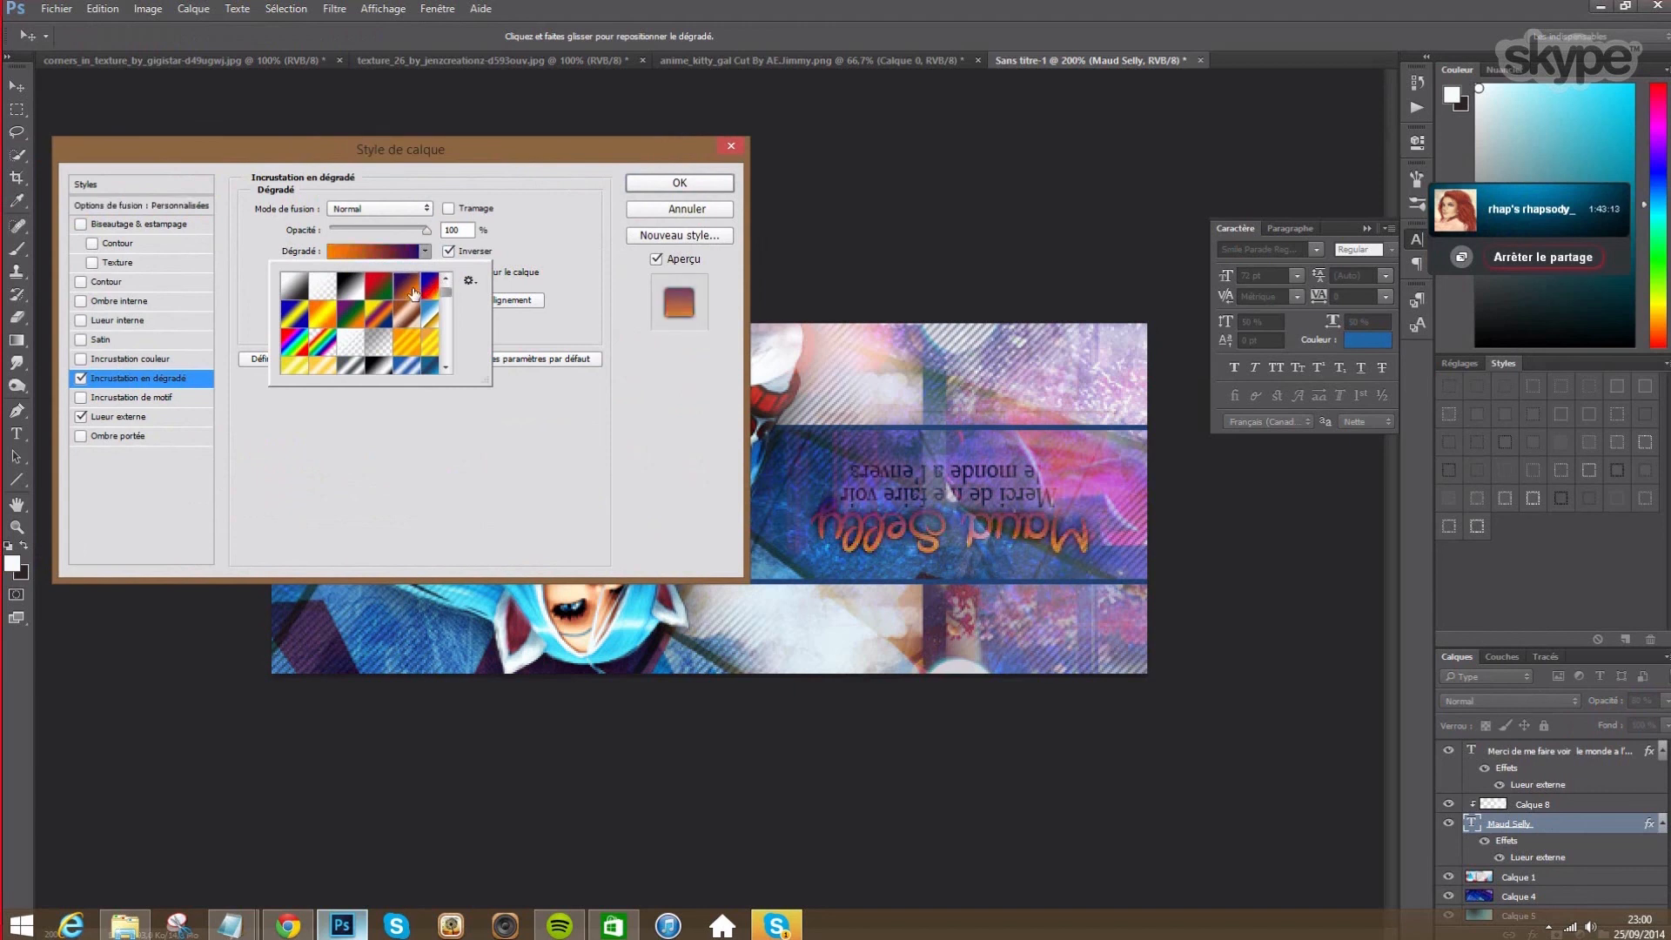
left_click(371, 323)
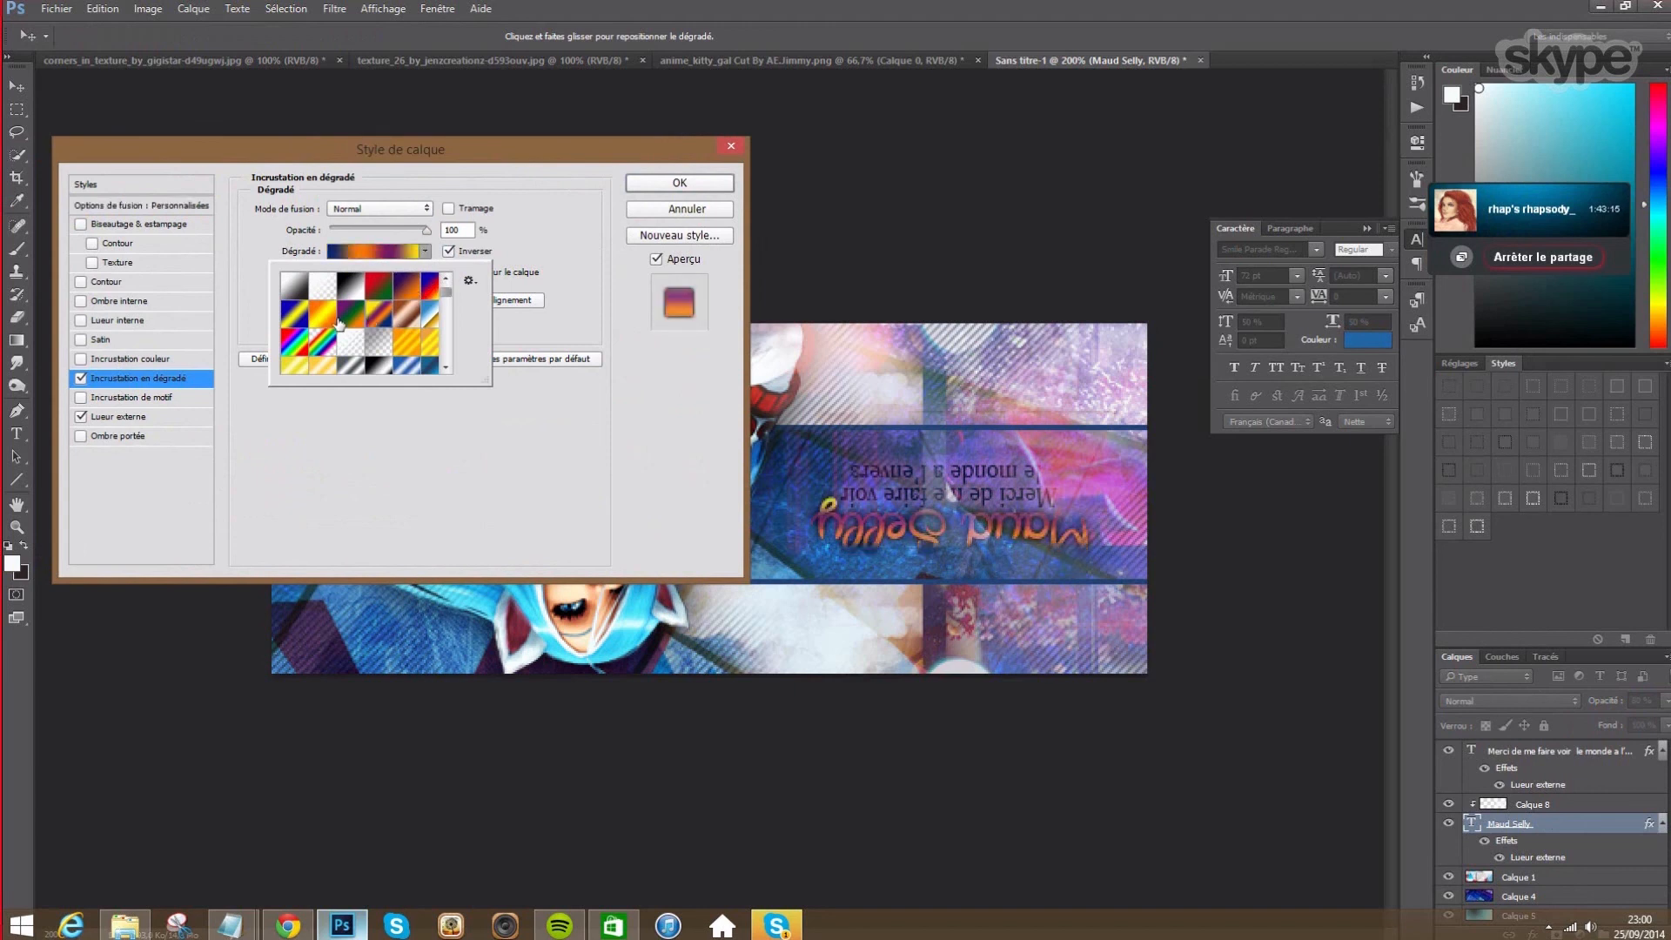
left_click(339, 324)
left_click(362, 317)
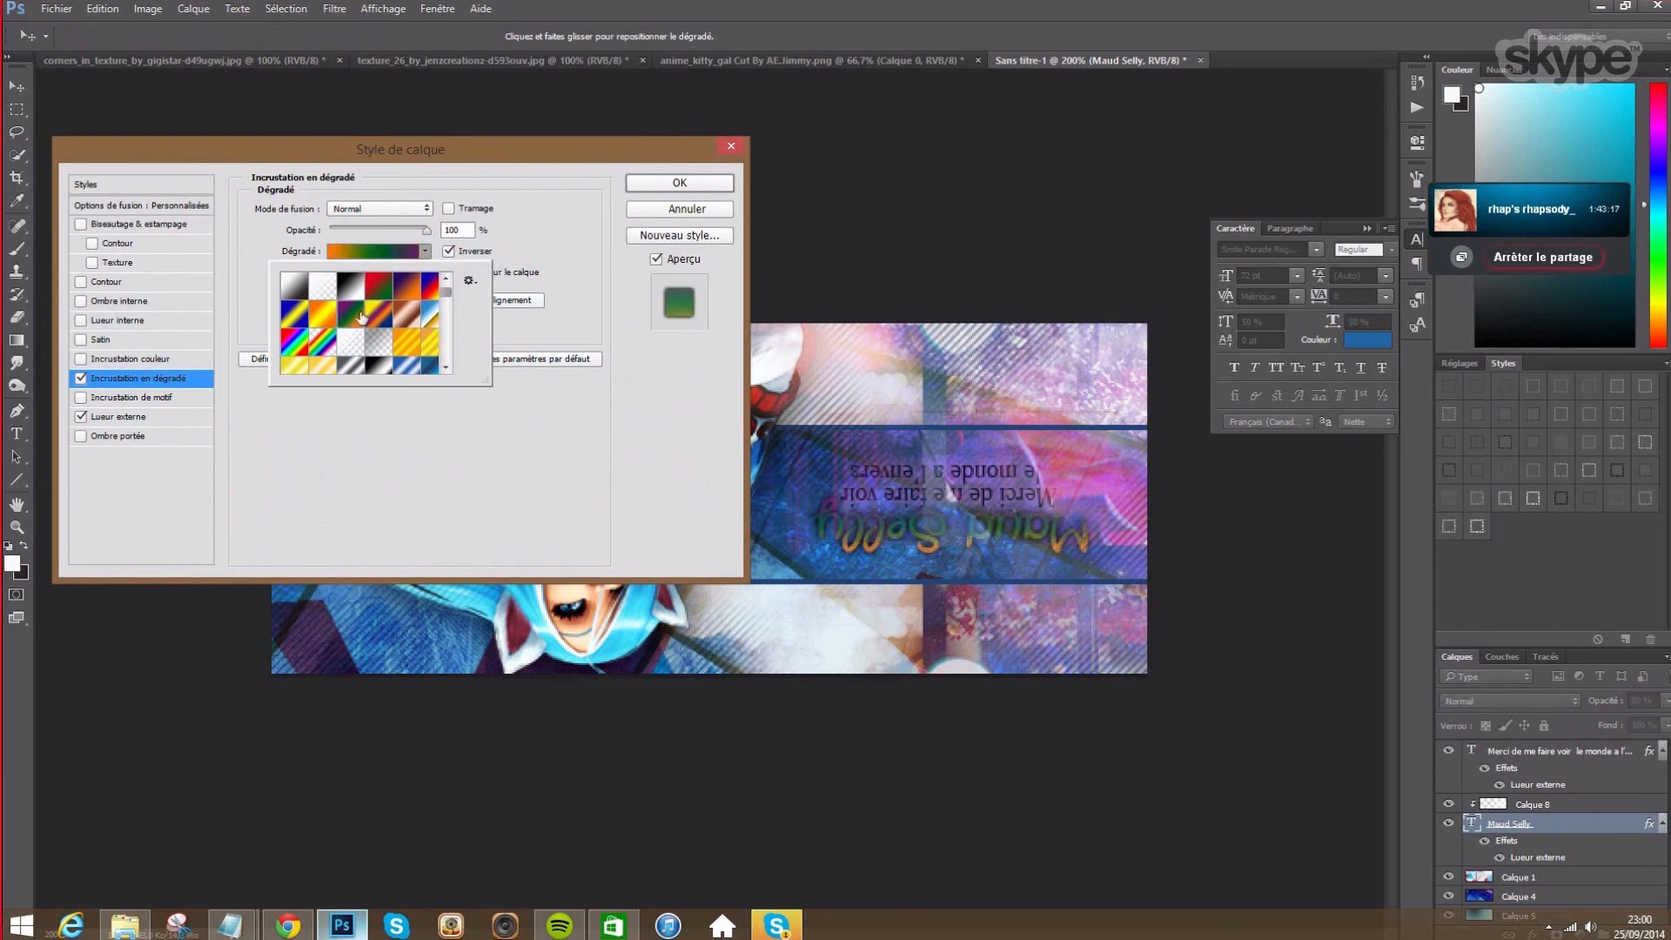
left_click(299, 349)
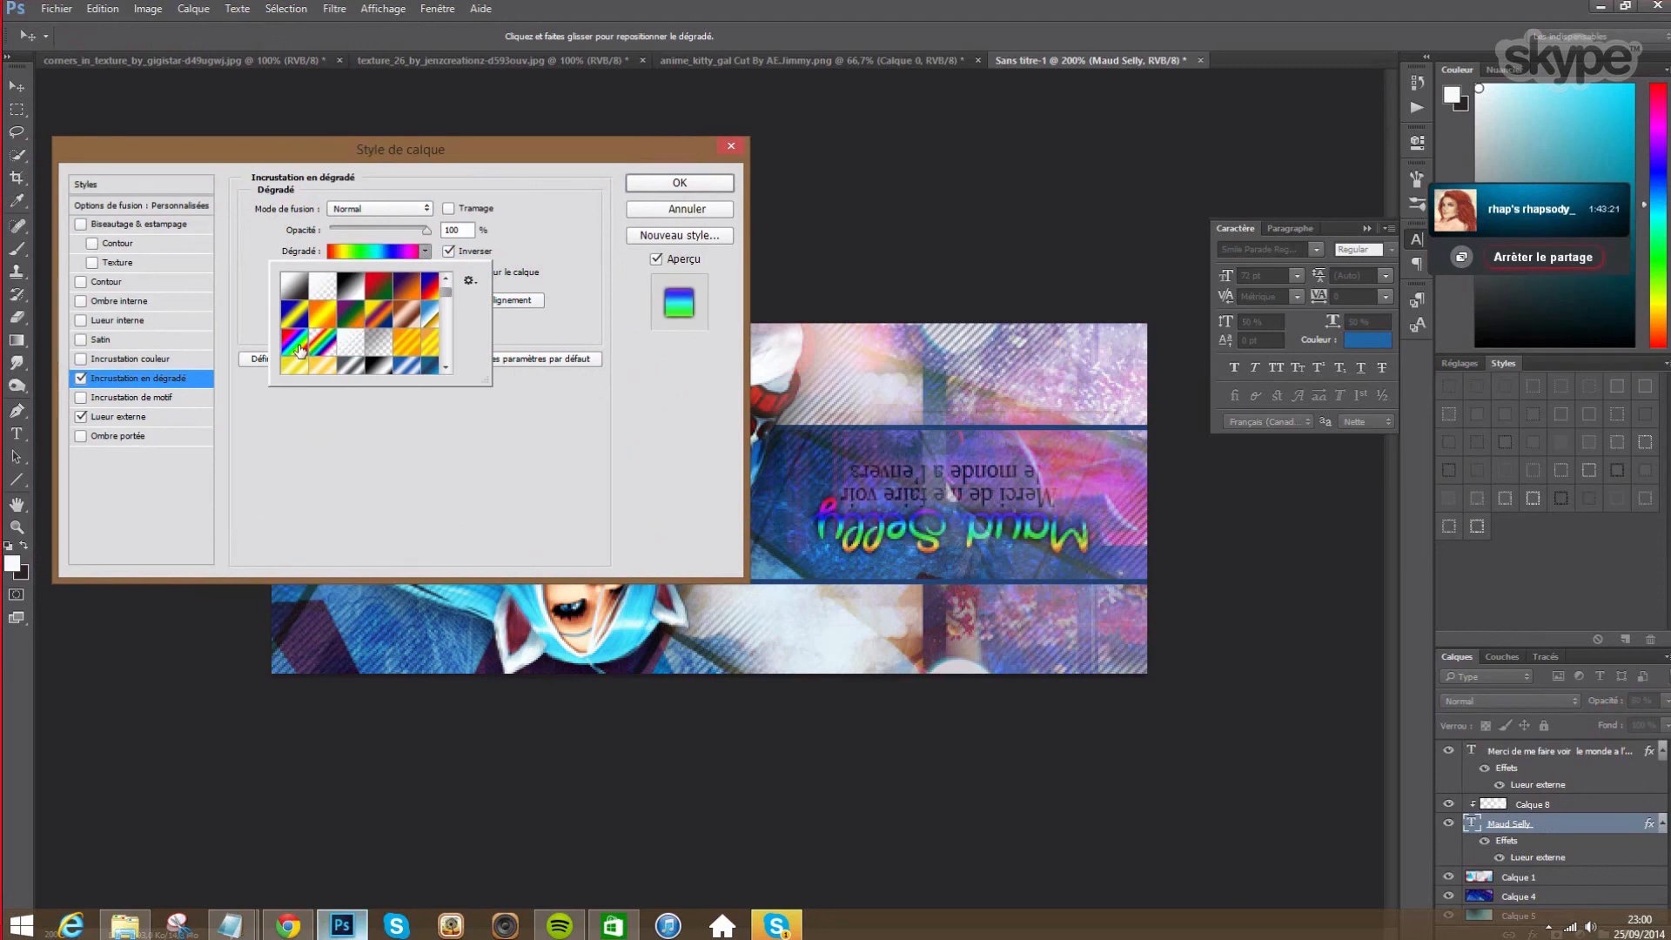
scroll(453, 304, "down", 5)
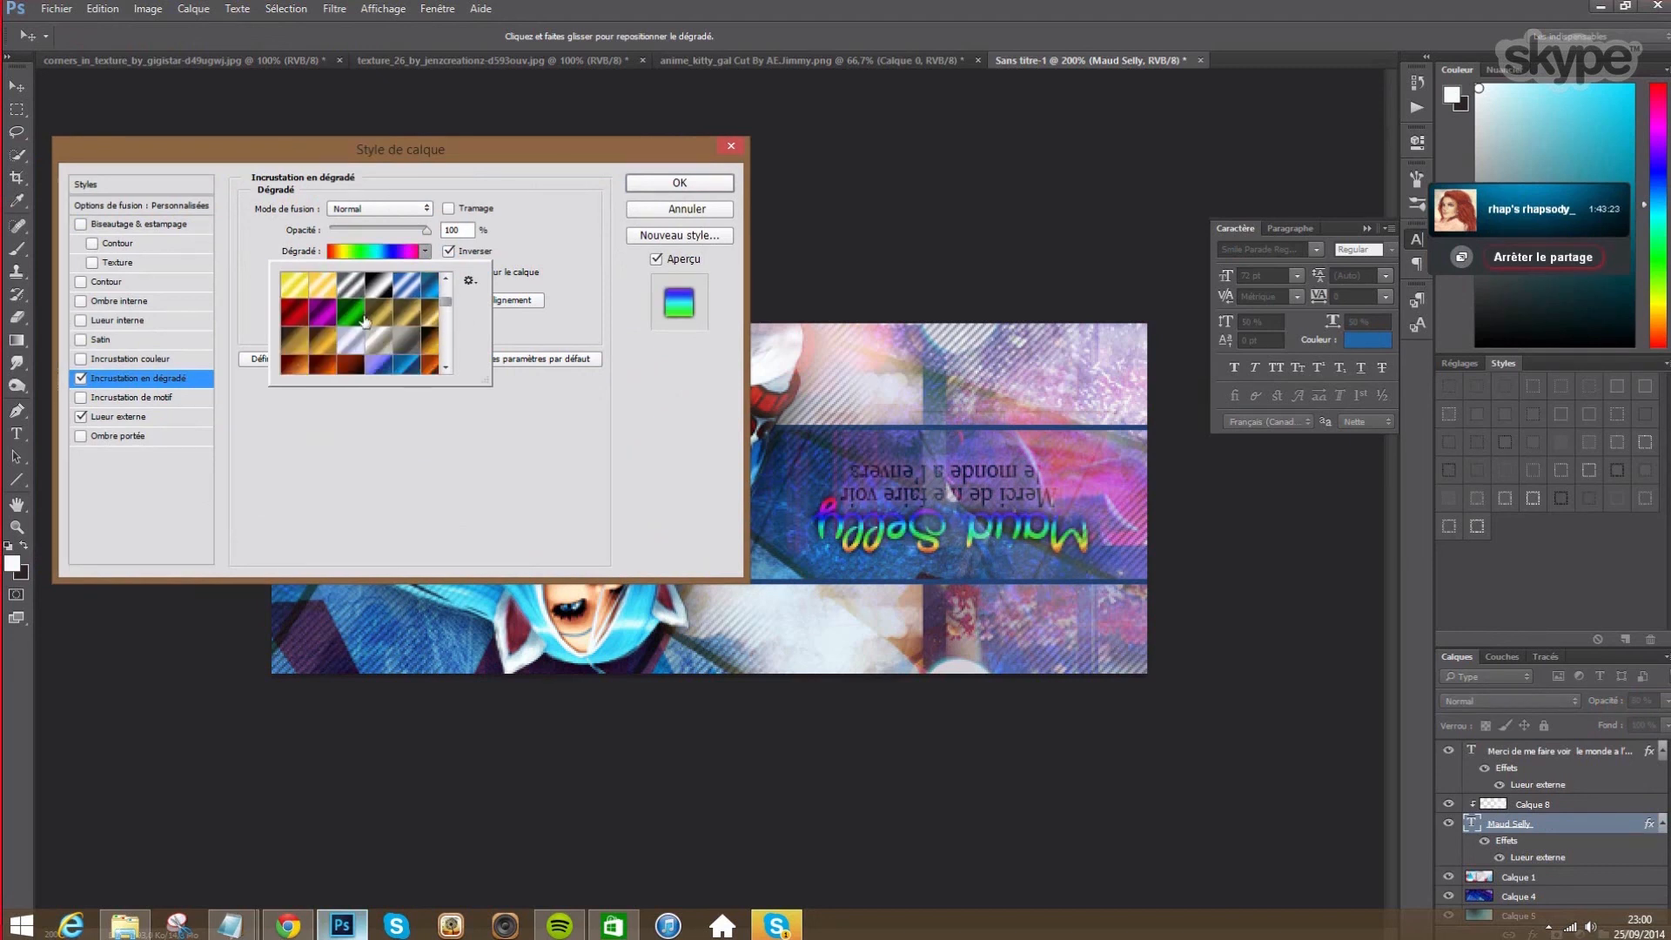
left_click(413, 369)
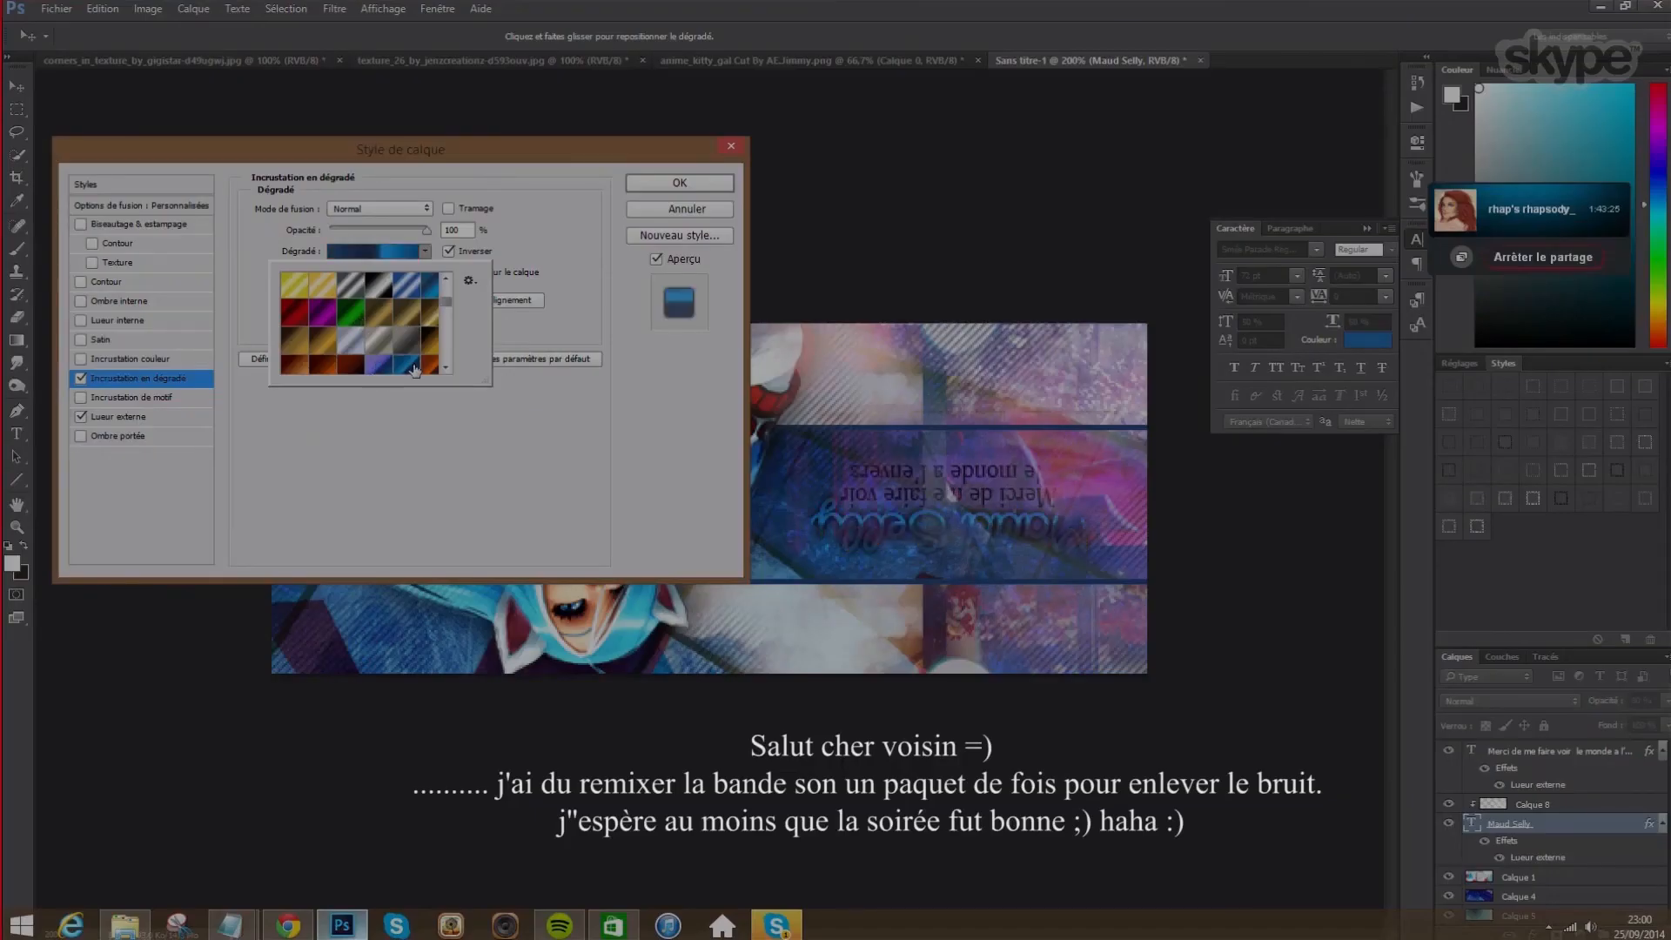
left_click(449, 252)
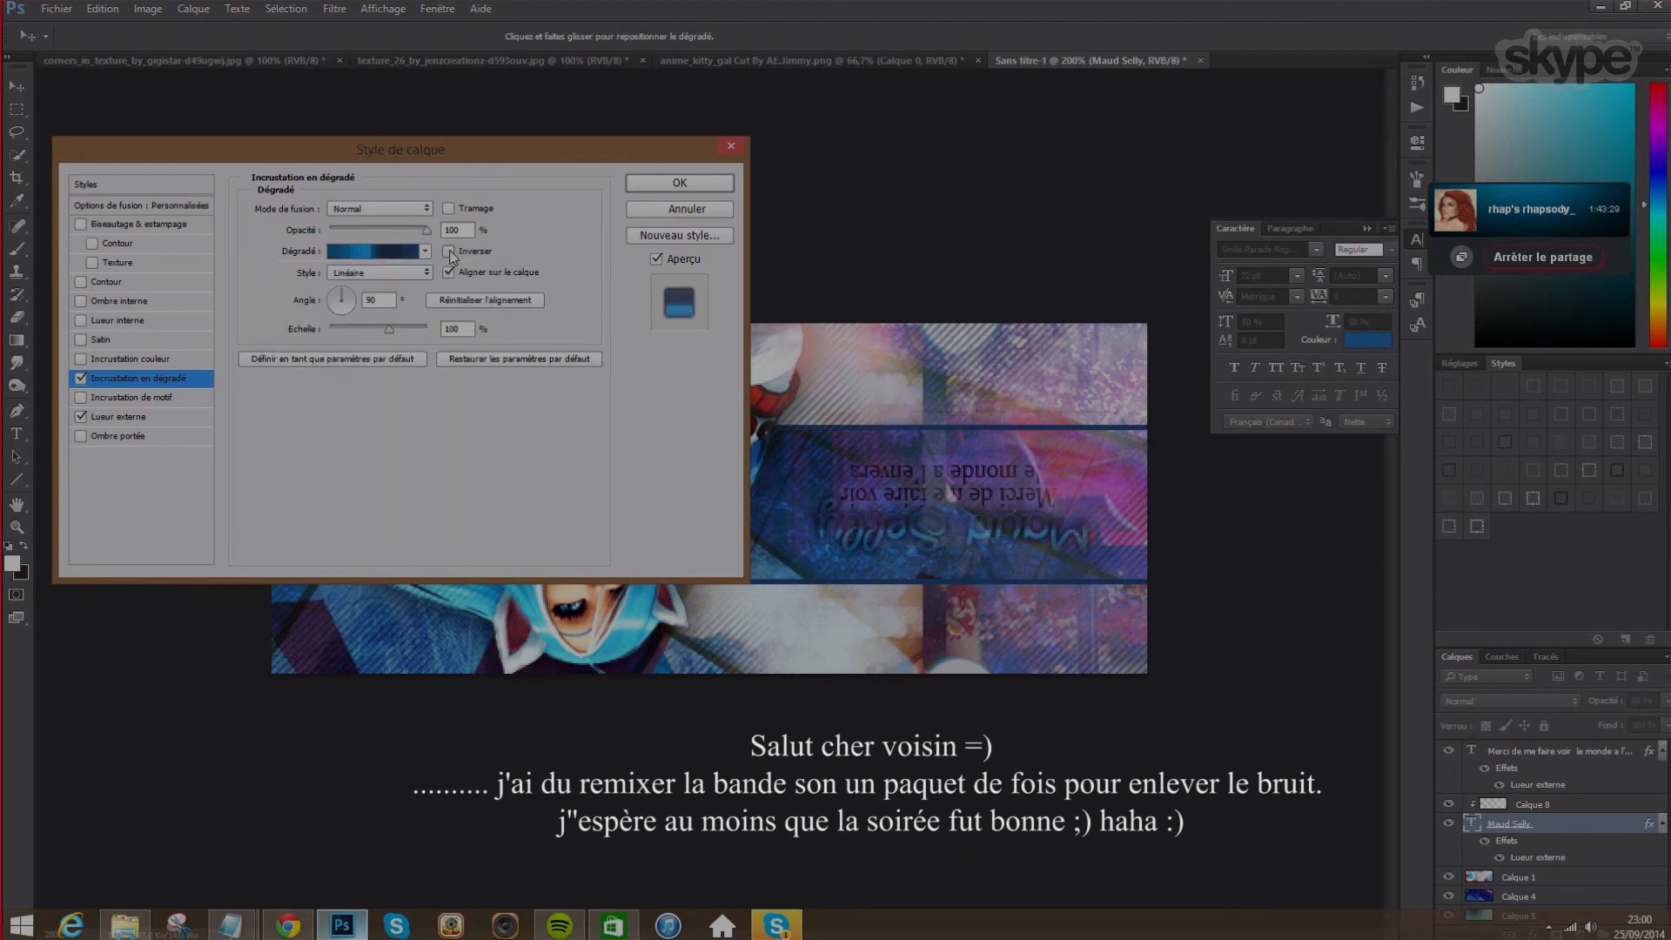
- In the gradient editor, turn one colour stop magenta
left_click(374, 252)
left_click_drag(1078, 207, 1431, 213)
left_click(1417, 513)
left_click(1095, 482)
- Sample light pink, brighter blue and dark teal from the artwork for the gradient stops
left_click(1250, 513)
left_click(1104, 385)
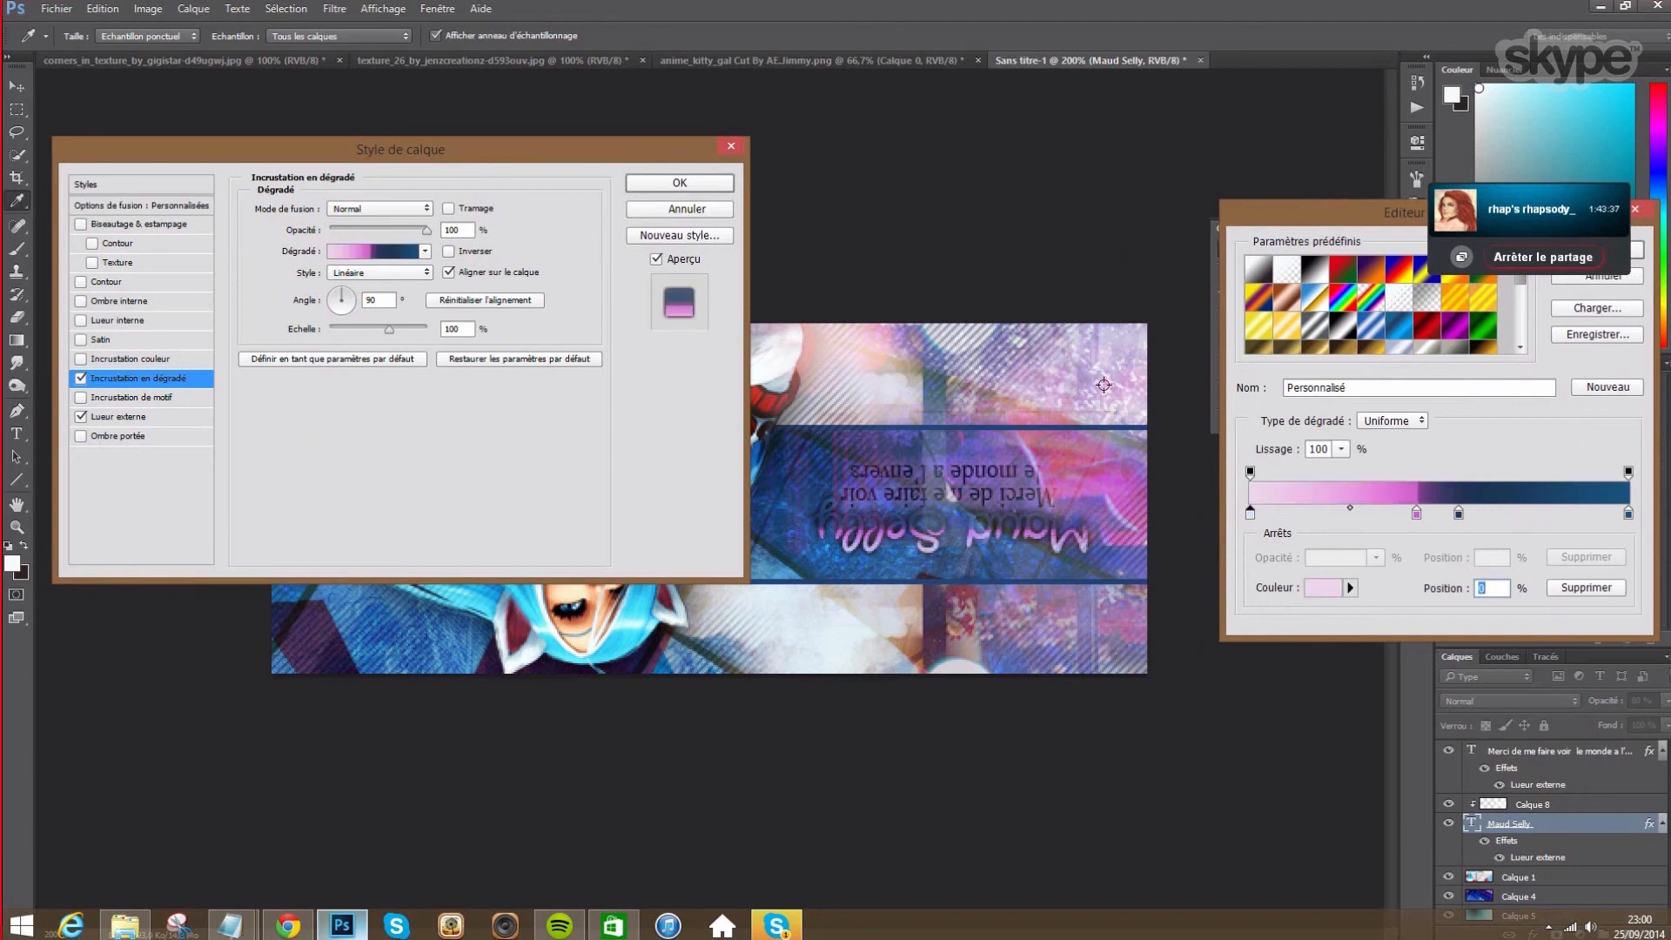
left_click(1459, 514)
left_click(809, 561)
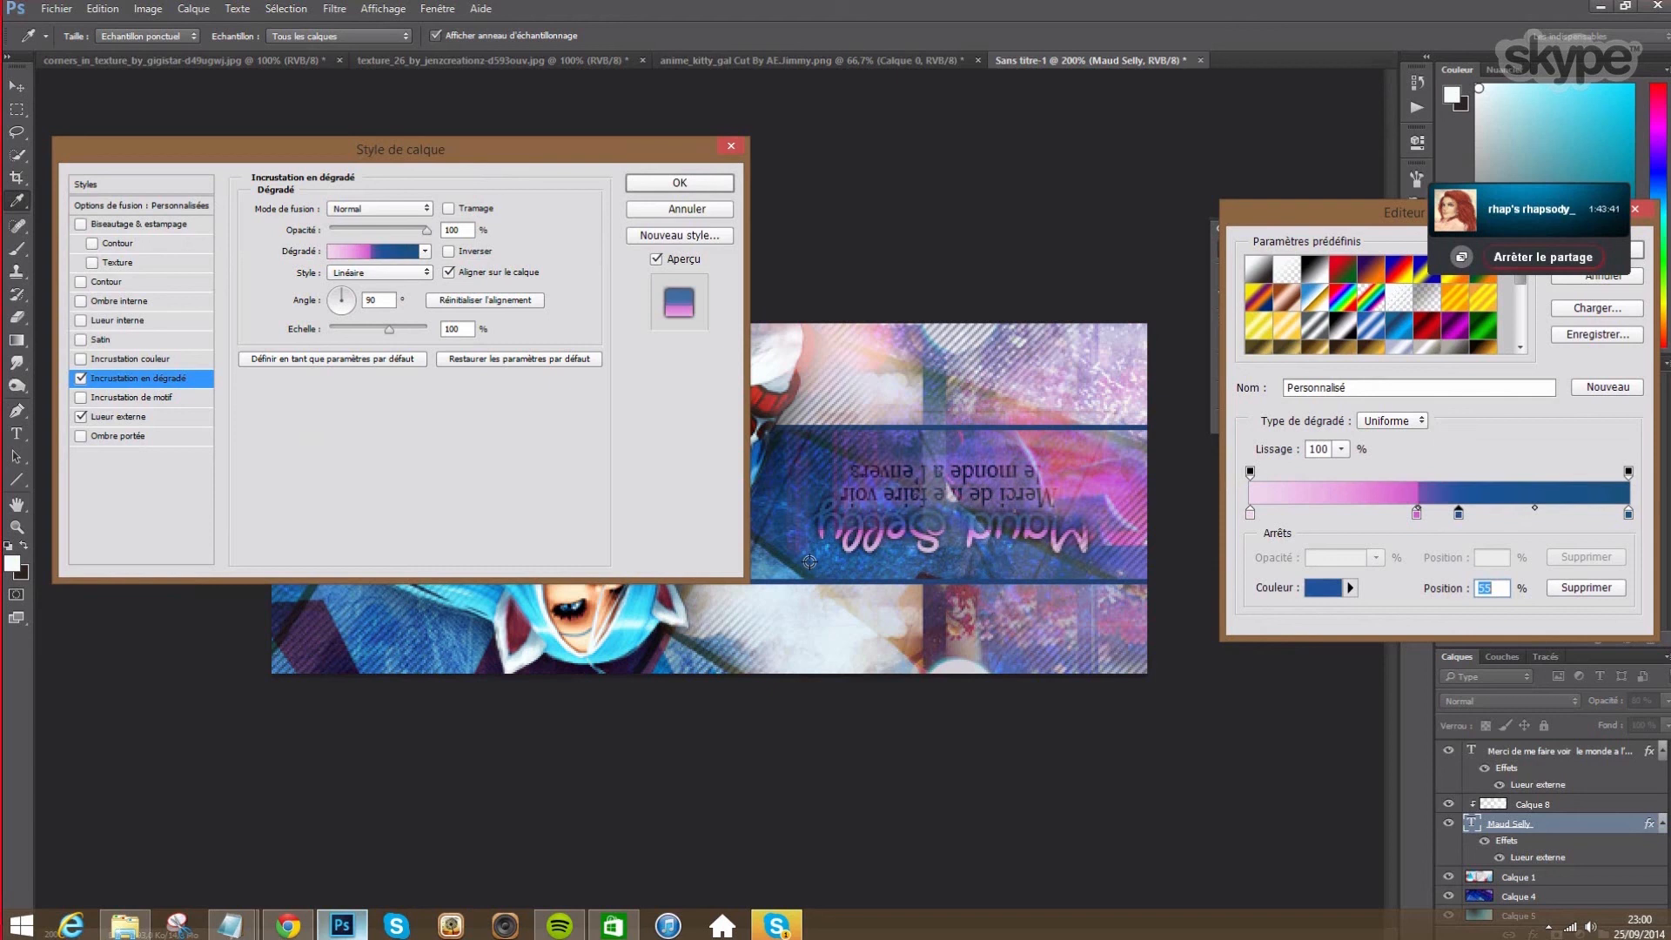
left_click(1628, 514)
left_click(792, 563)
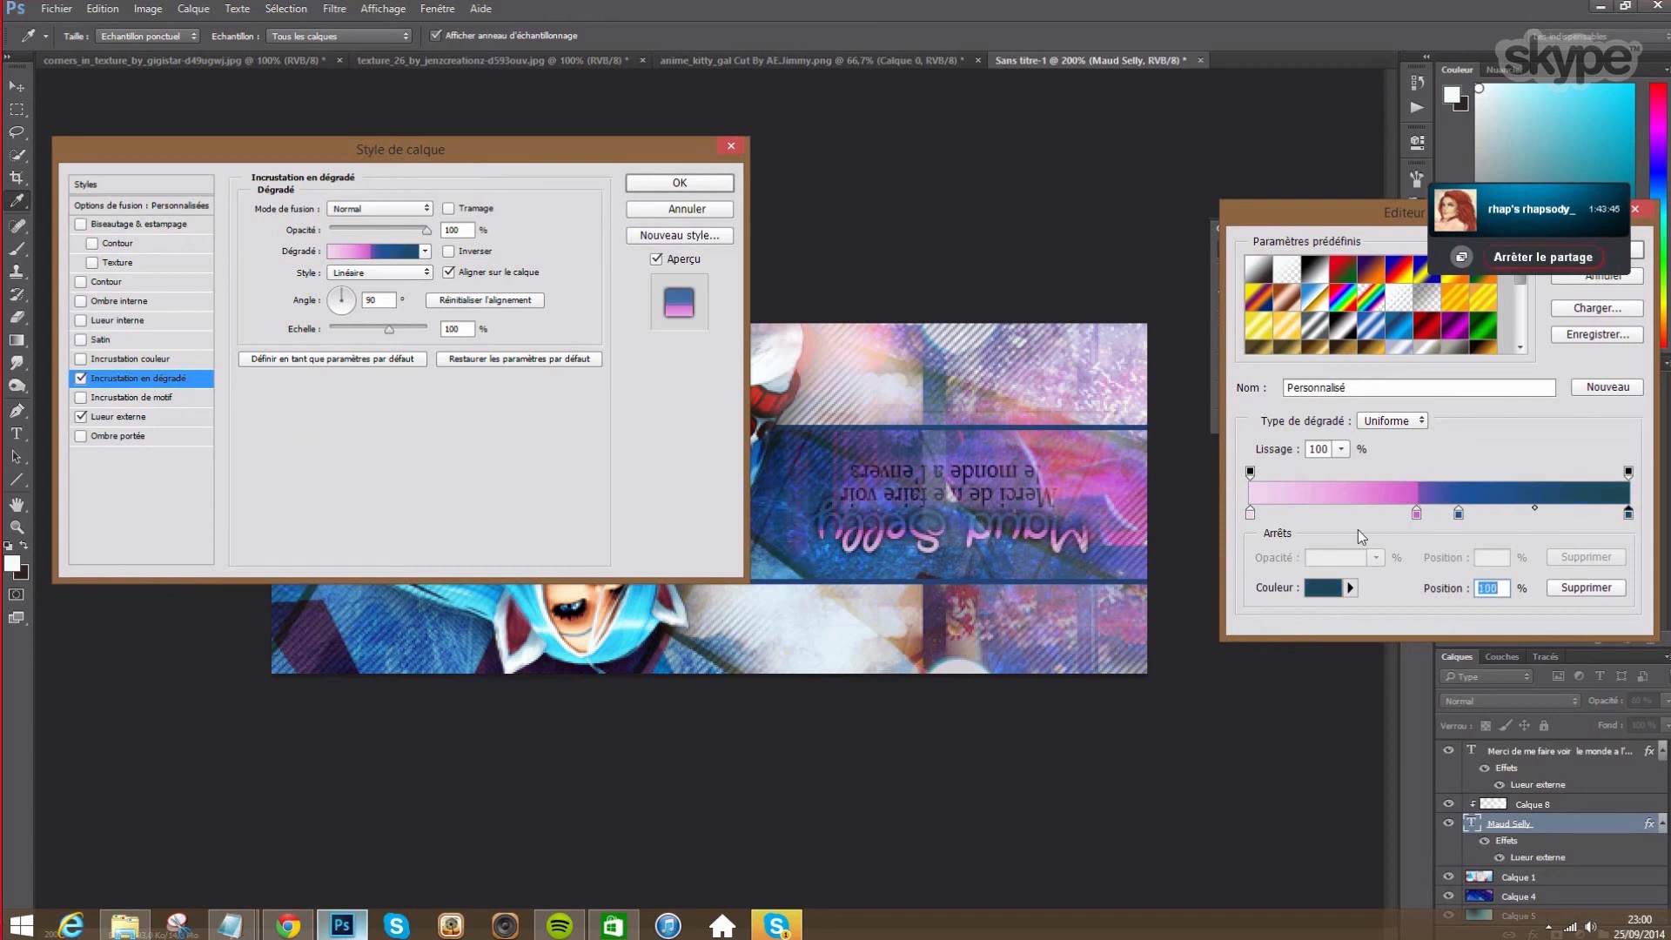
- Set the colour midpoint to 50% and position the pink stop at 34%
left_click(1459, 513)
left_click_drag(1417, 513, 1499, 509)
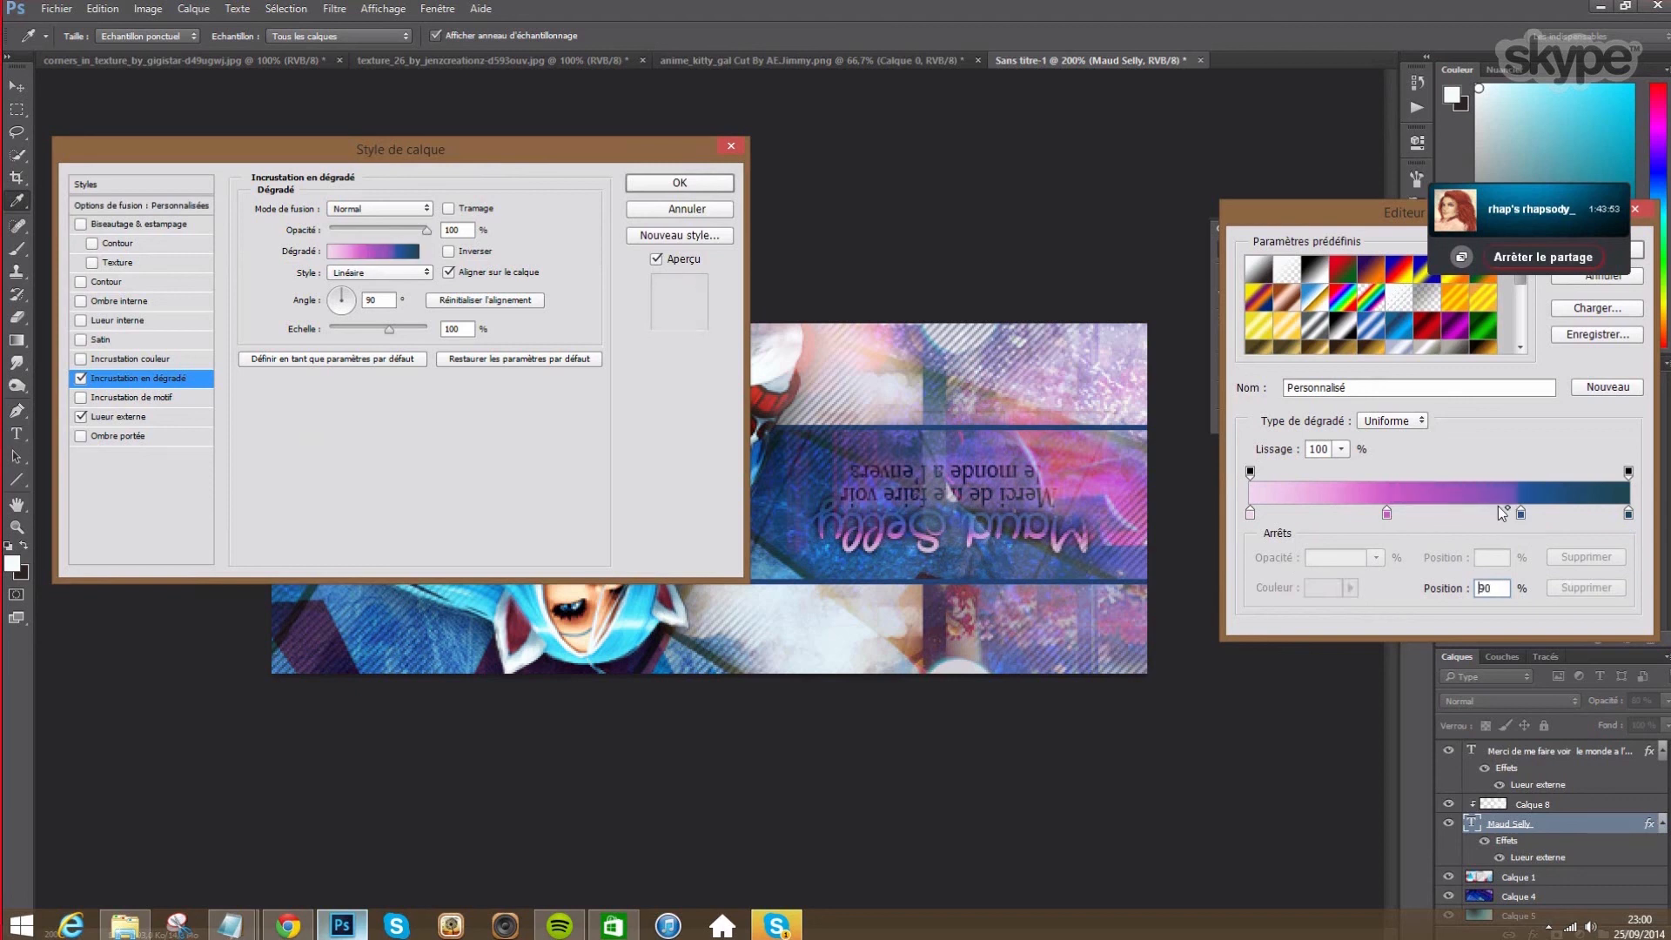
type("50")
key("Return")
left_click_drag(1388, 512, 1366, 512)
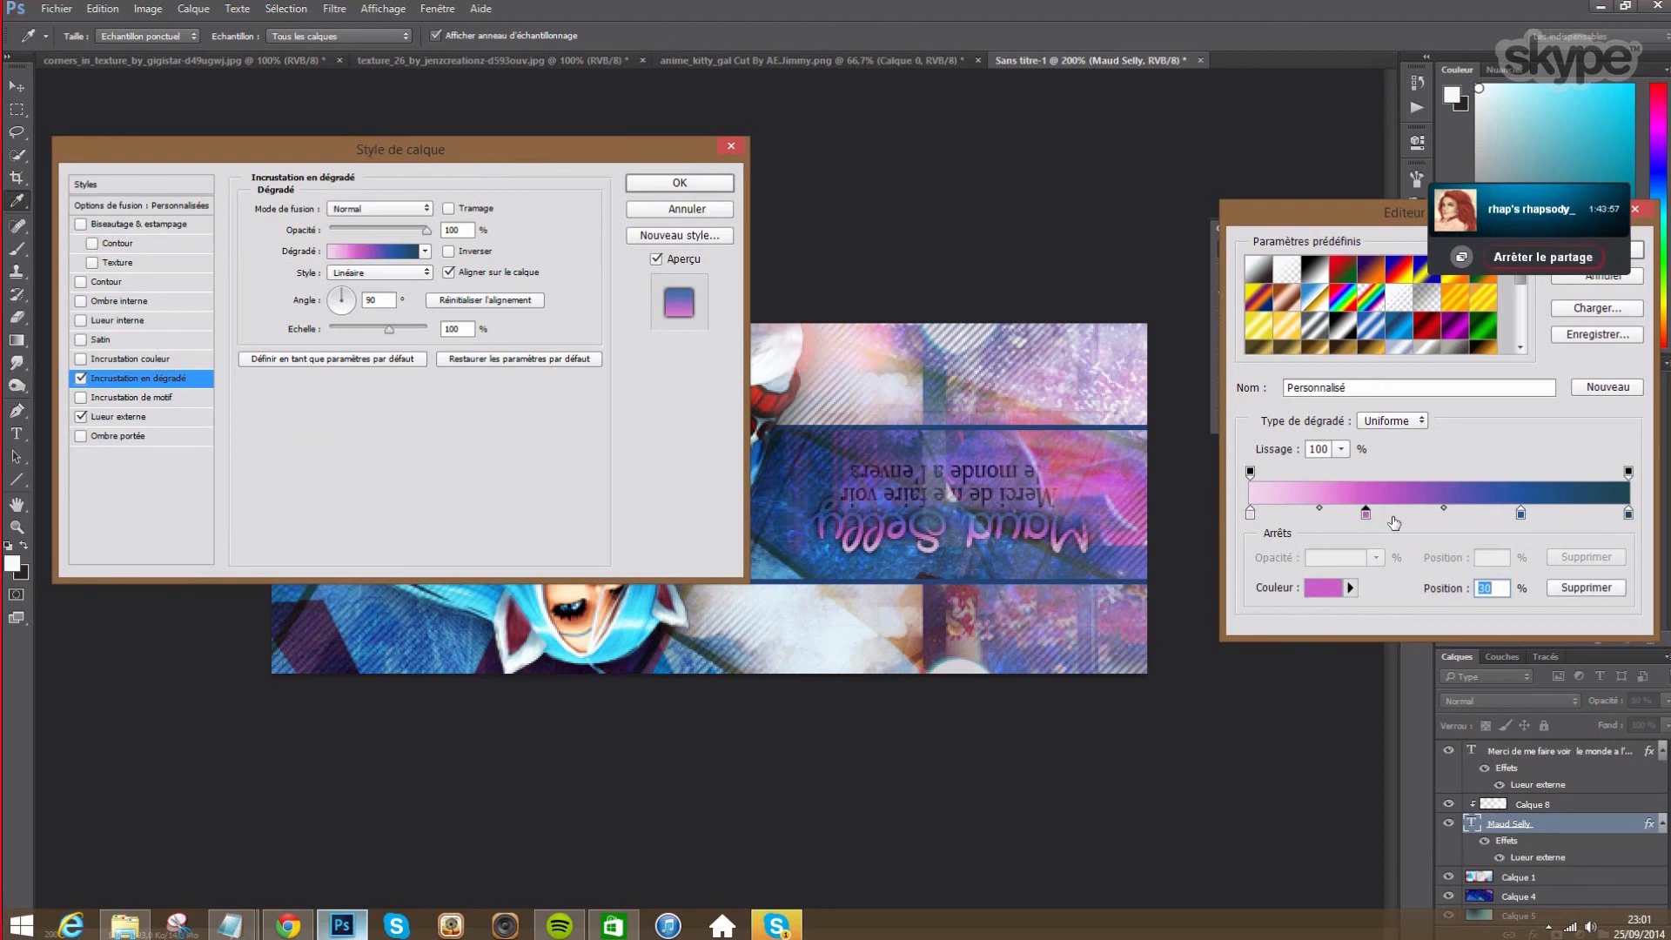
left_click_drag(1369, 514, 1383, 514)
- Set the 100% end stop to darker teal #0c2229 and commit the gradient overlay
left_click(1628, 514)
left_click(1341, 591)
left_click_drag(1037, 258, 1024, 275)
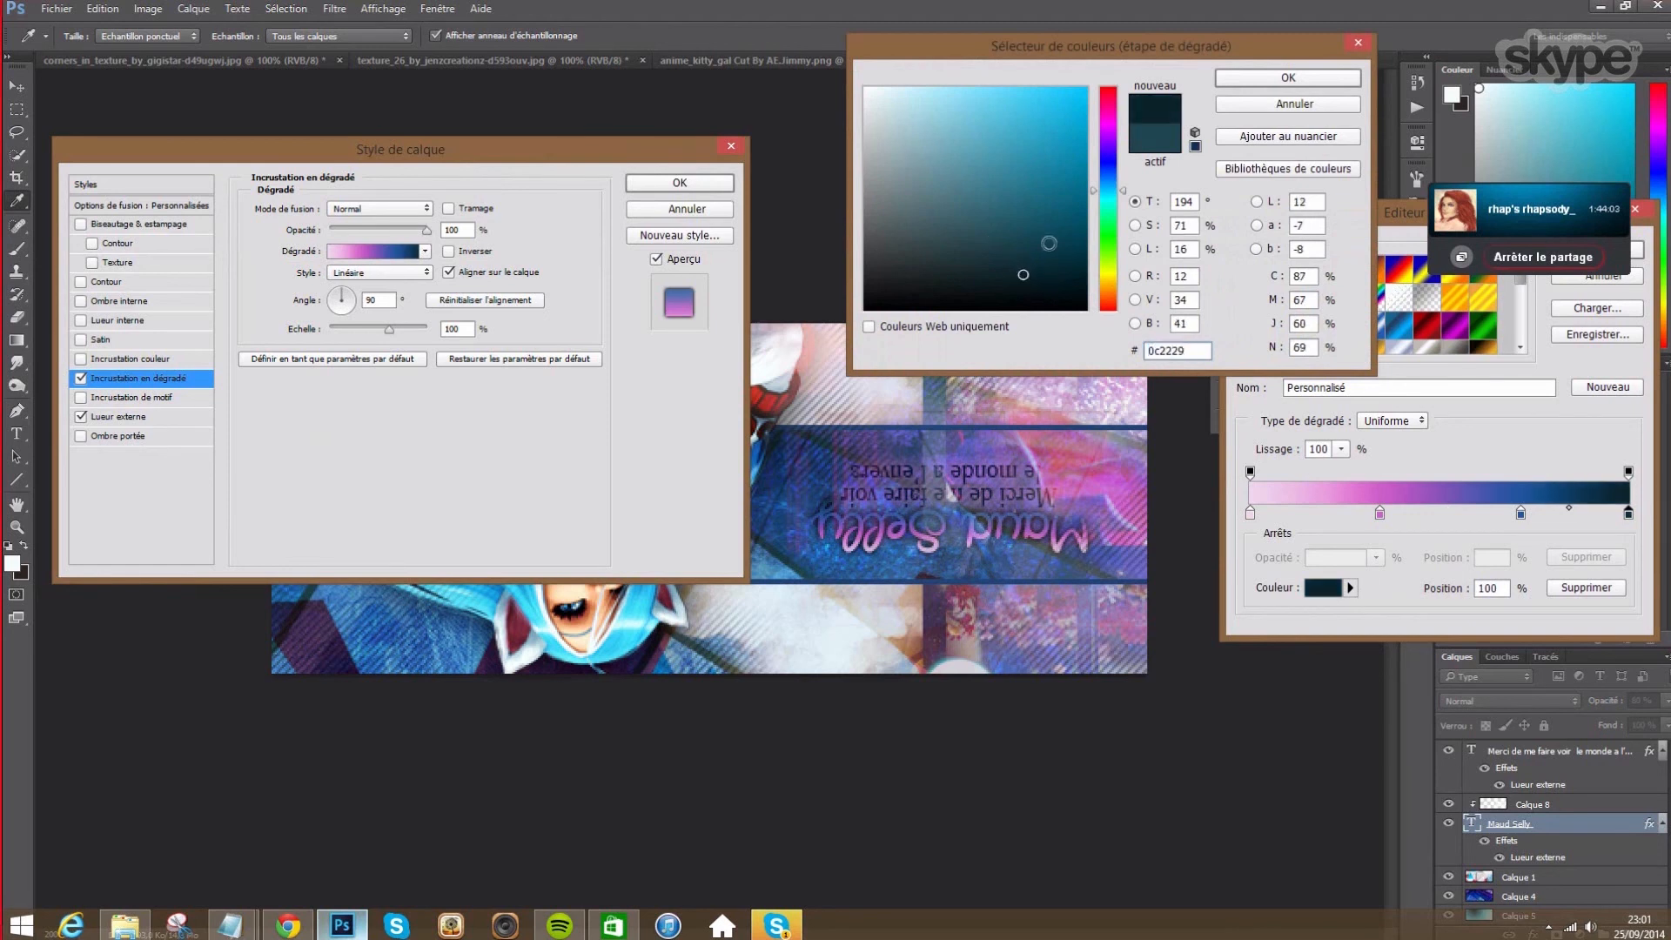
left_click(1288, 78)
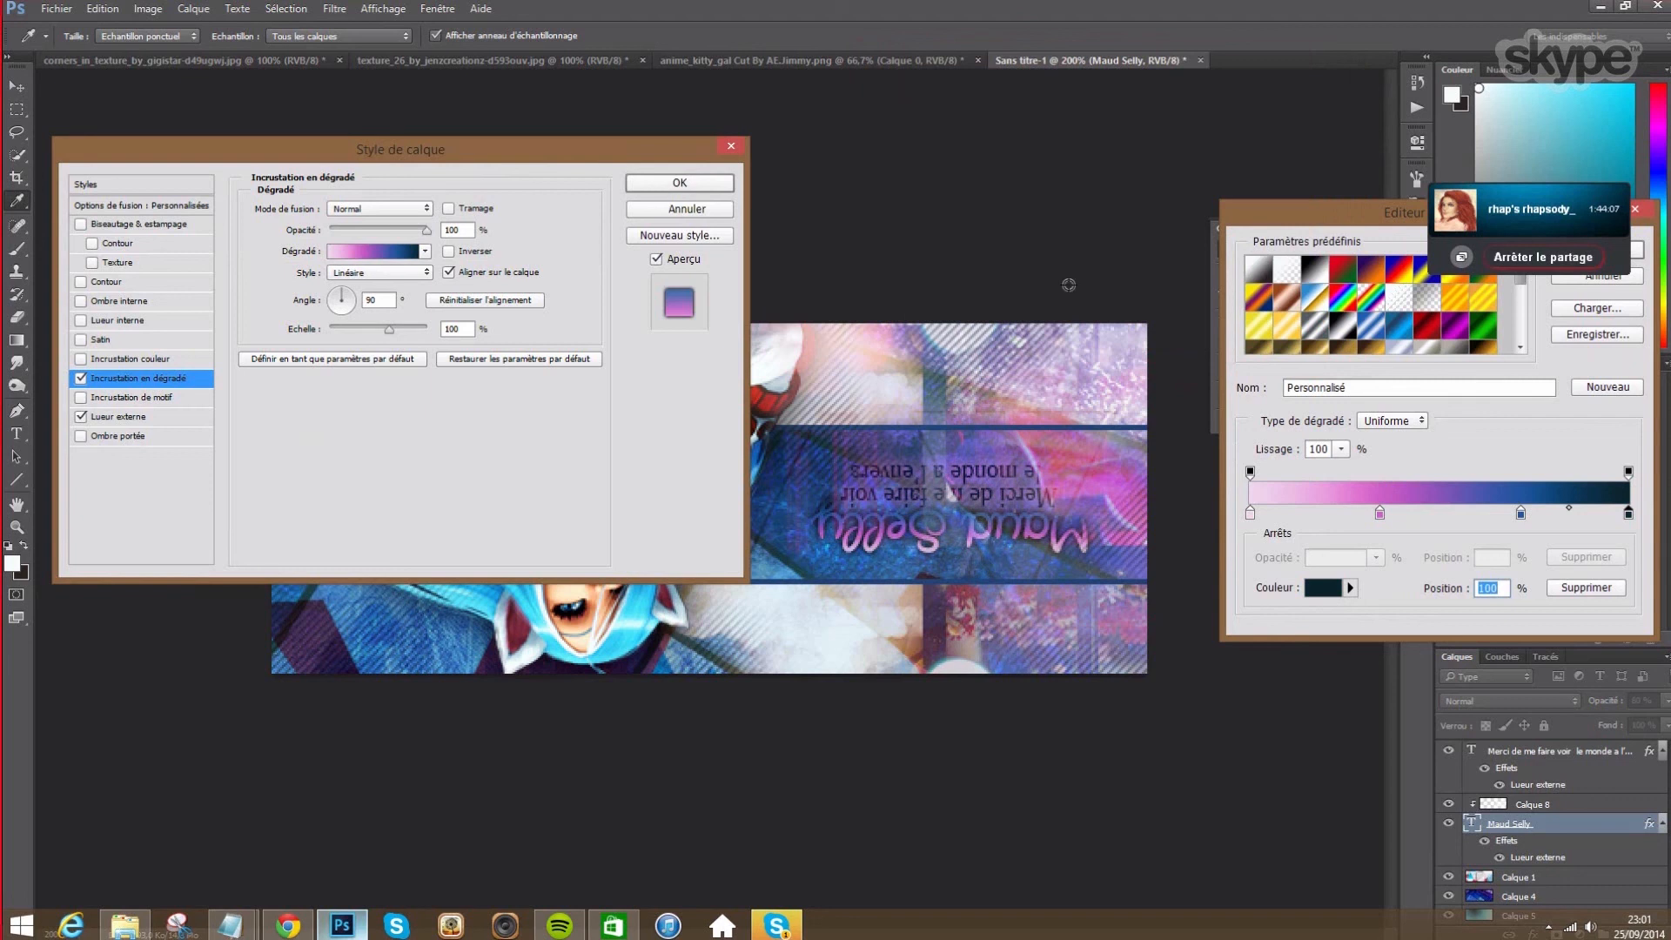
left_click_drag(1417, 219, 1018, 283)
left_click(1219, 316)
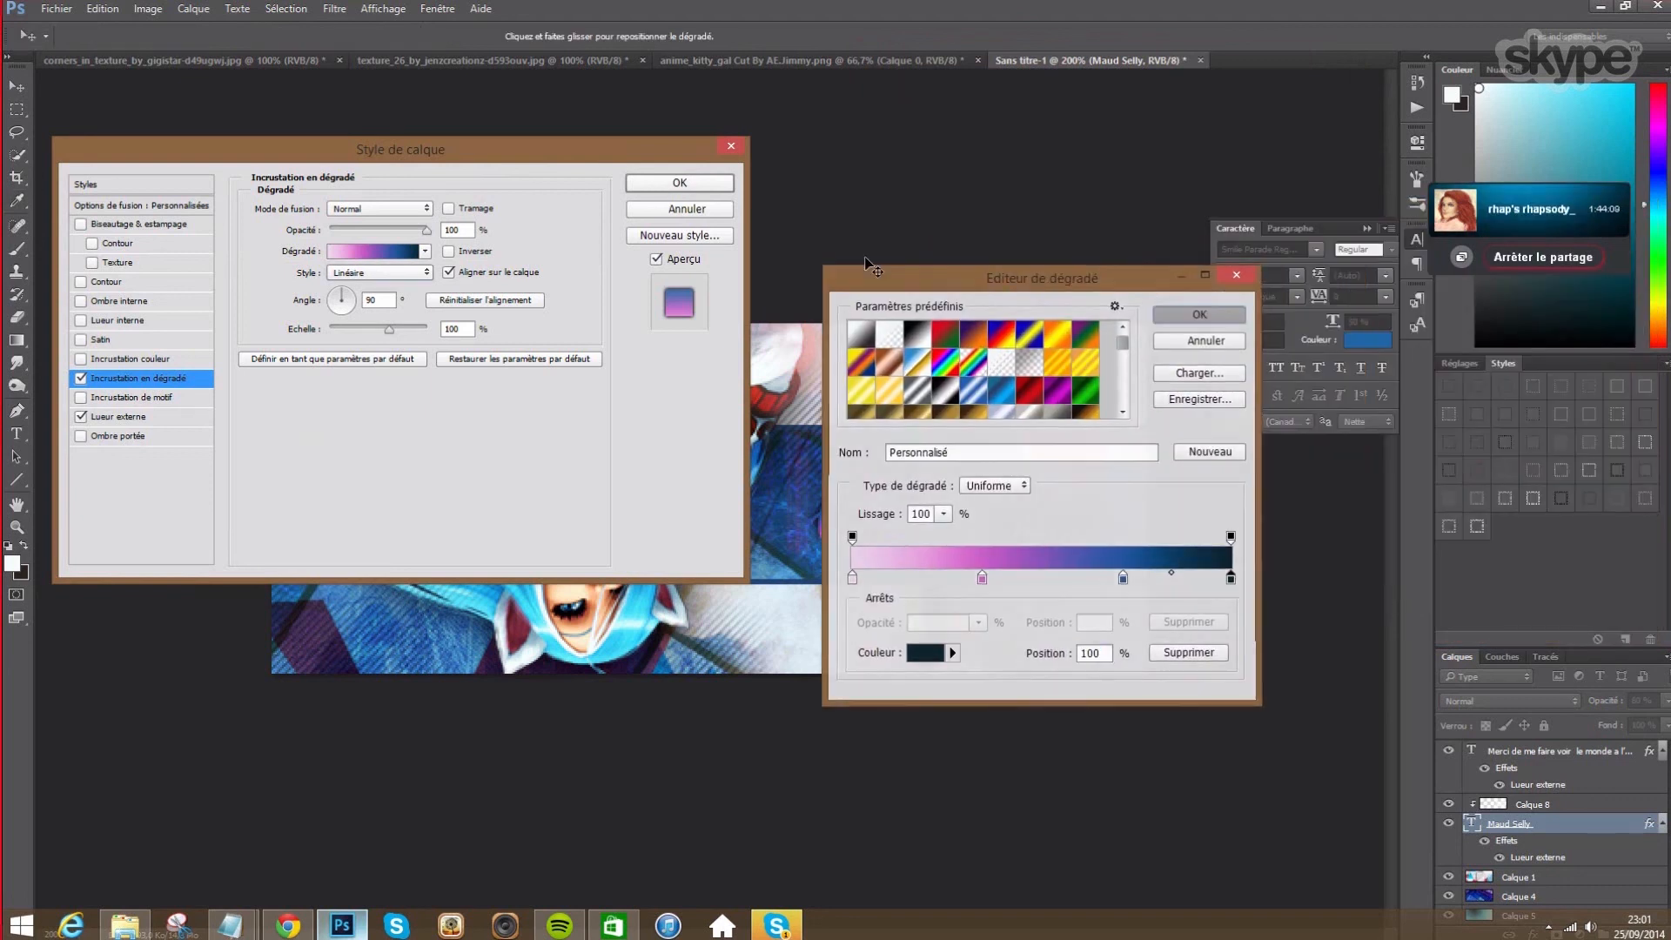
left_click(680, 182)
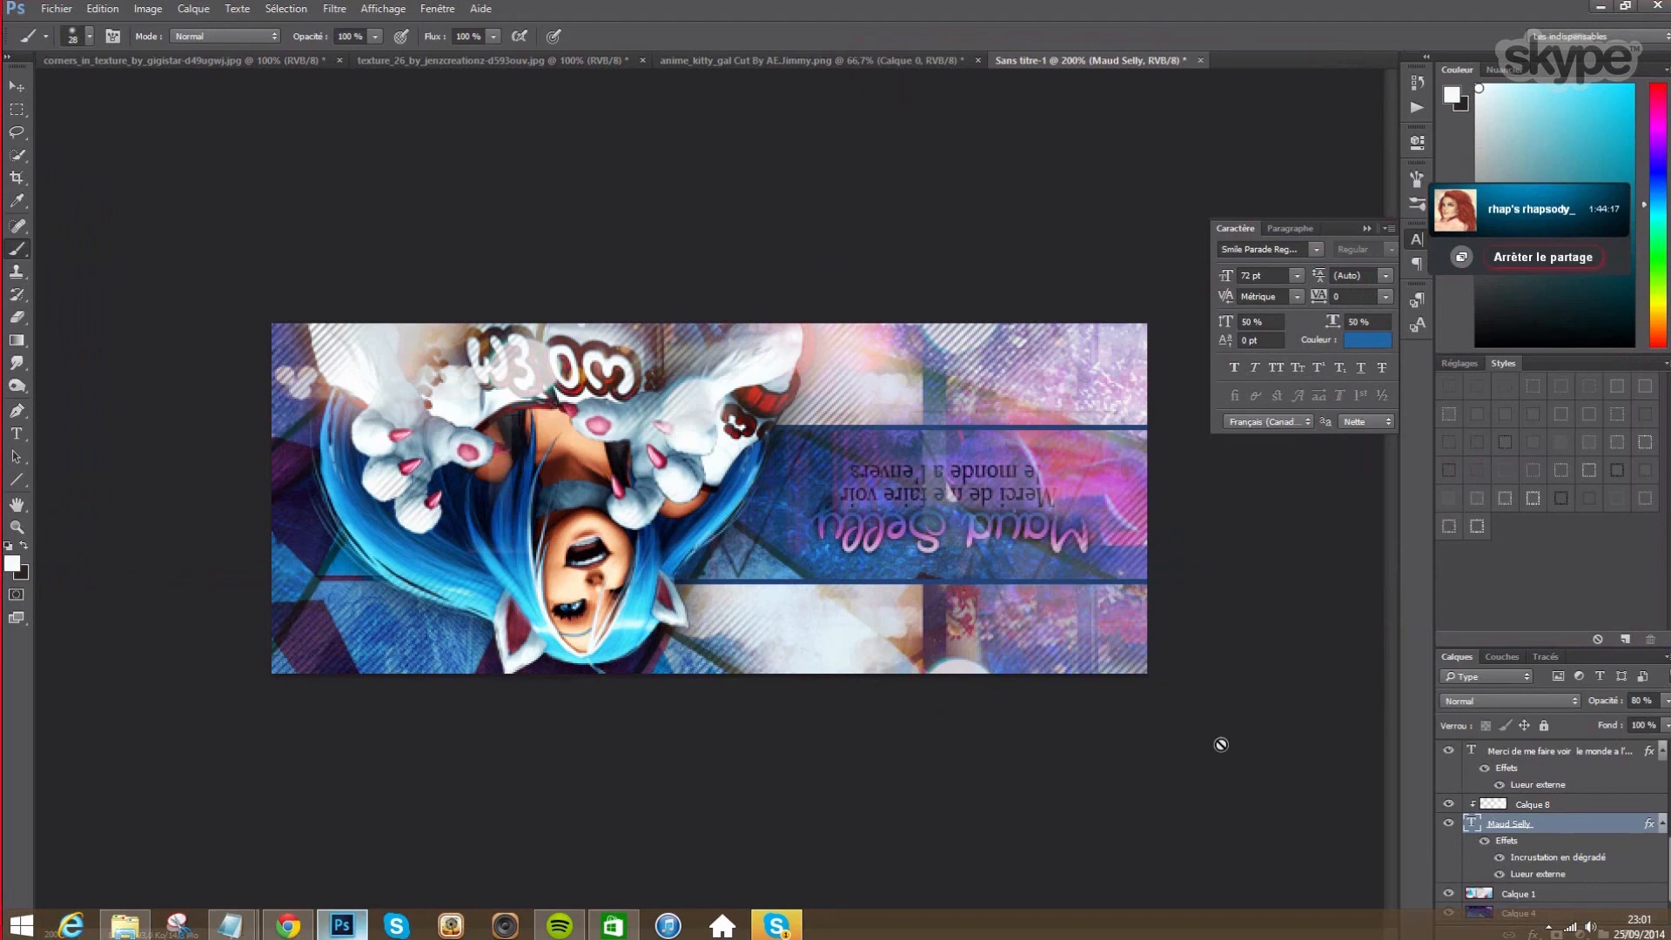
- Add a new layer, Calque 9, above Calque 6
scroll(1589, 791, "down", 5)
scroll(1589, 791, "up", 1)
left_click(1565, 769)
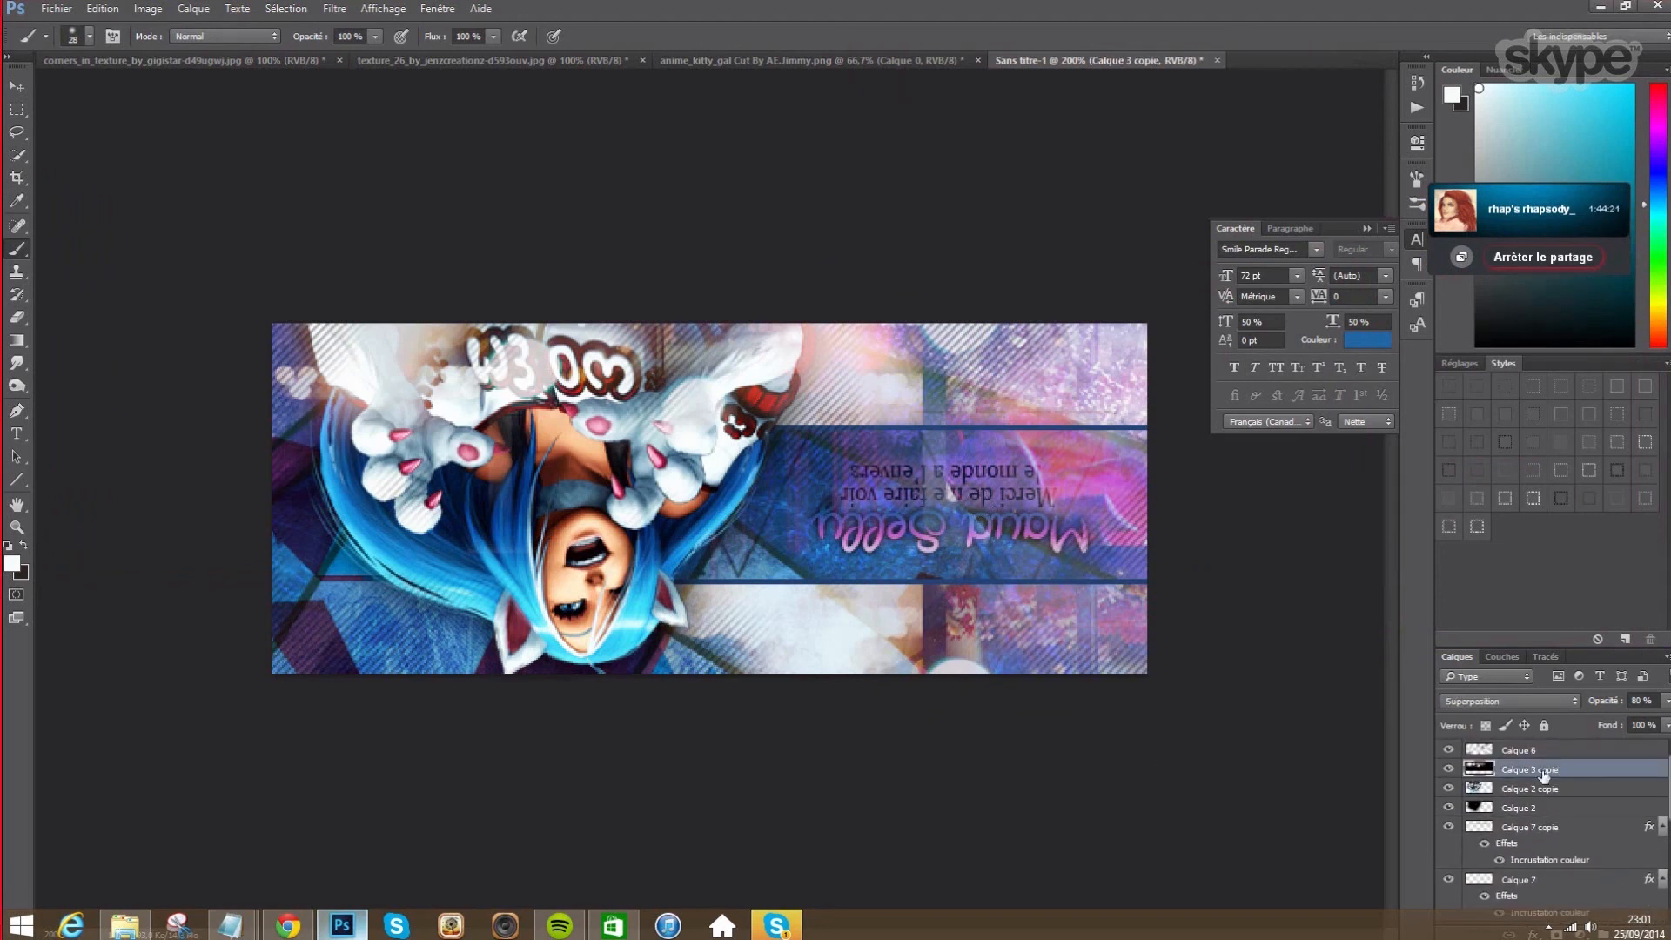
left_click(1532, 750)
left_click(193, 9)
mouse_move(209, 28)
left_click(565, 28)
left_click(1038, 280)
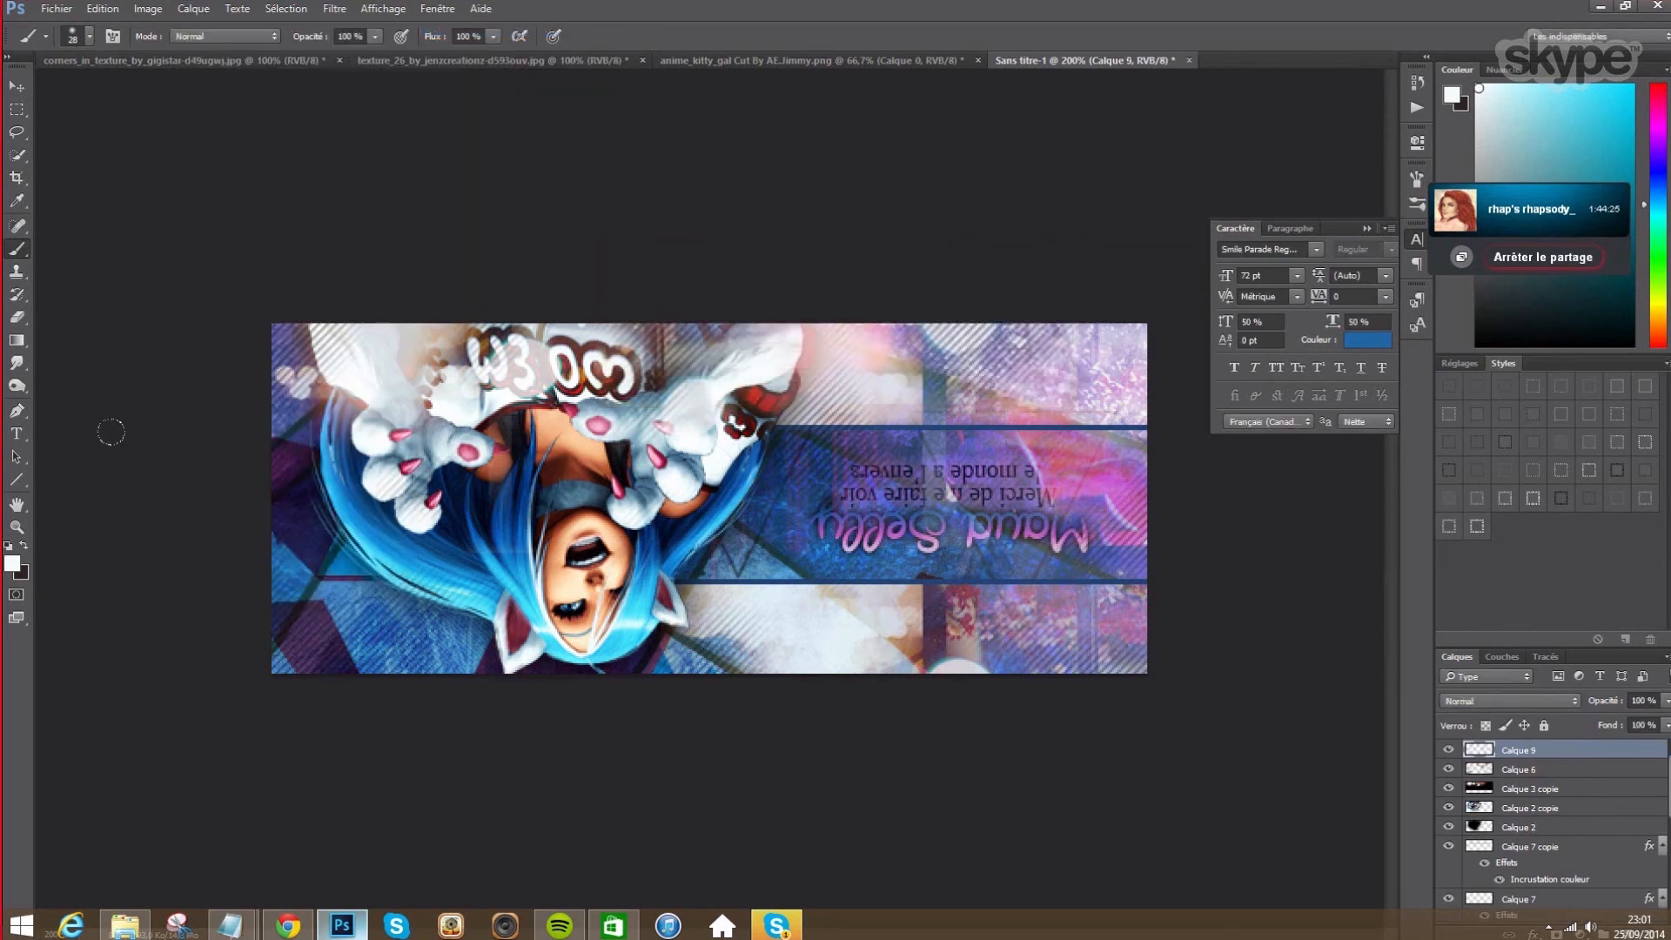
- Set a light blue sampled from the hair and a 60 px soft brush
left_click(13, 564)
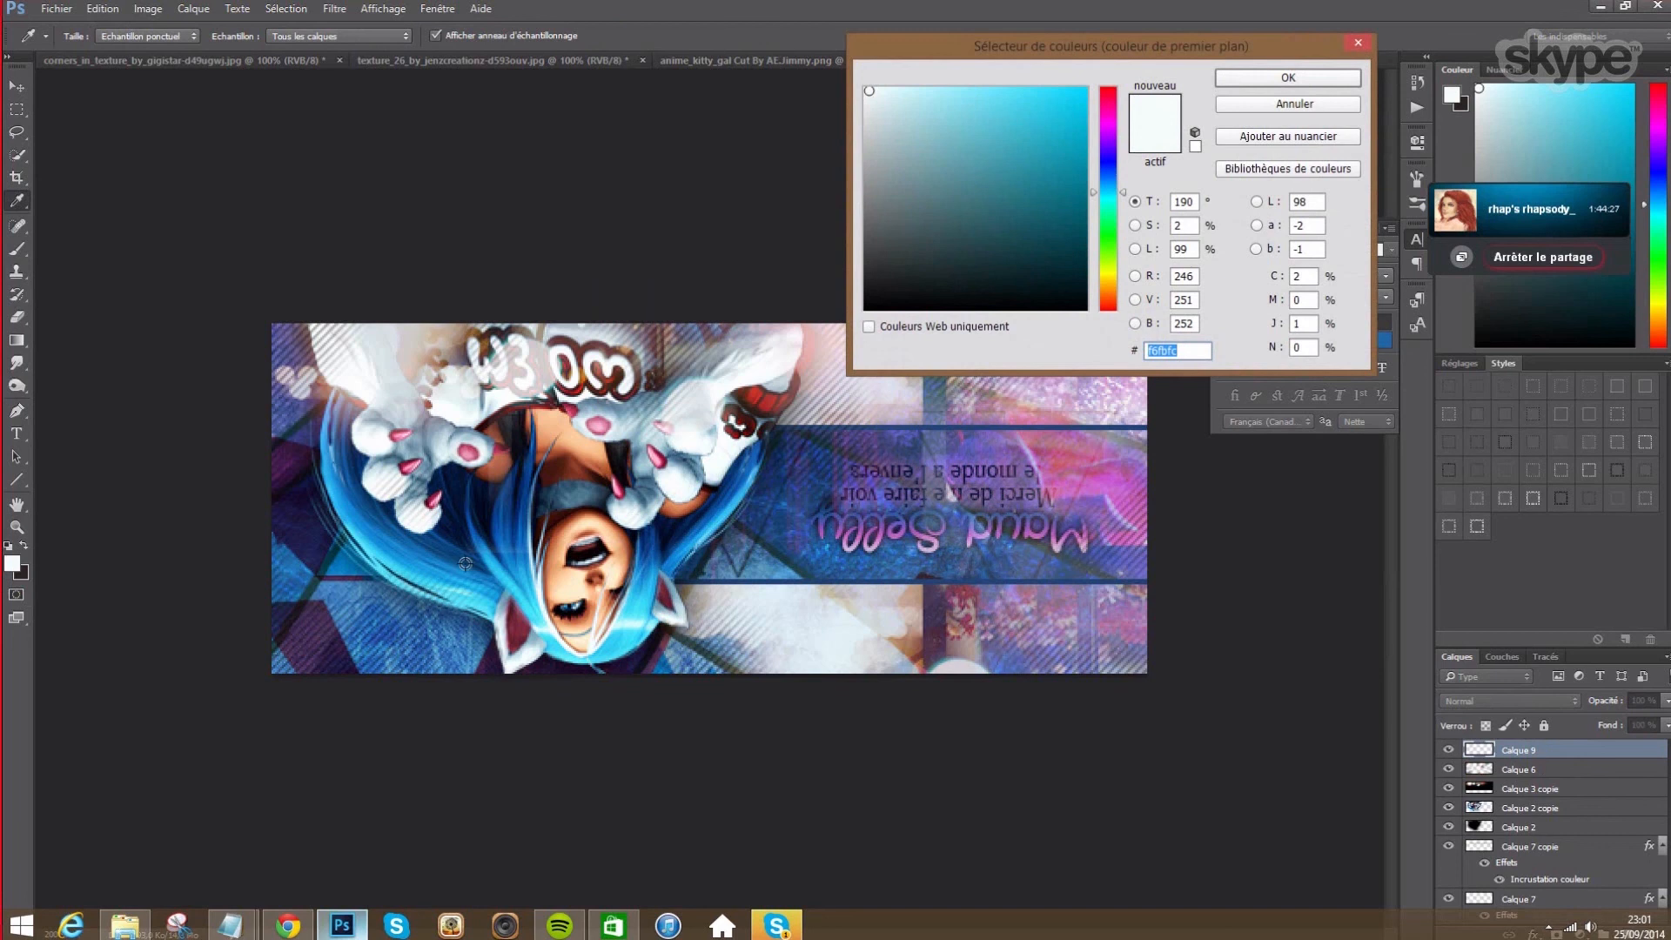
left_click(475, 591)
left_click(1279, 77)
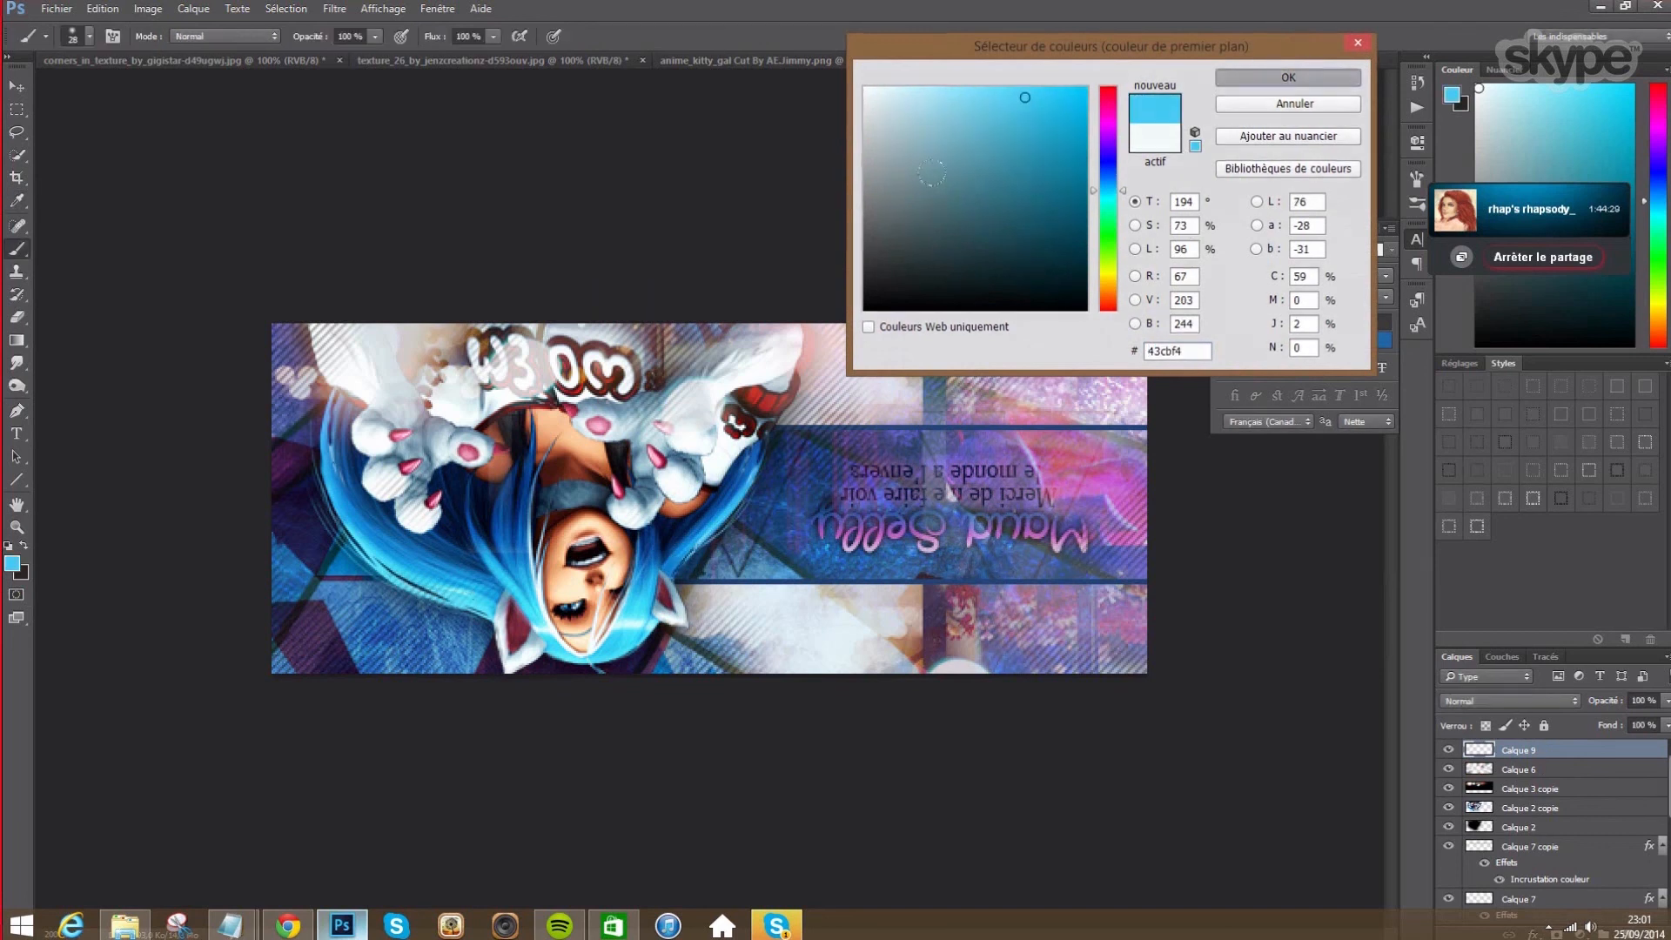
right_click(703, 442)
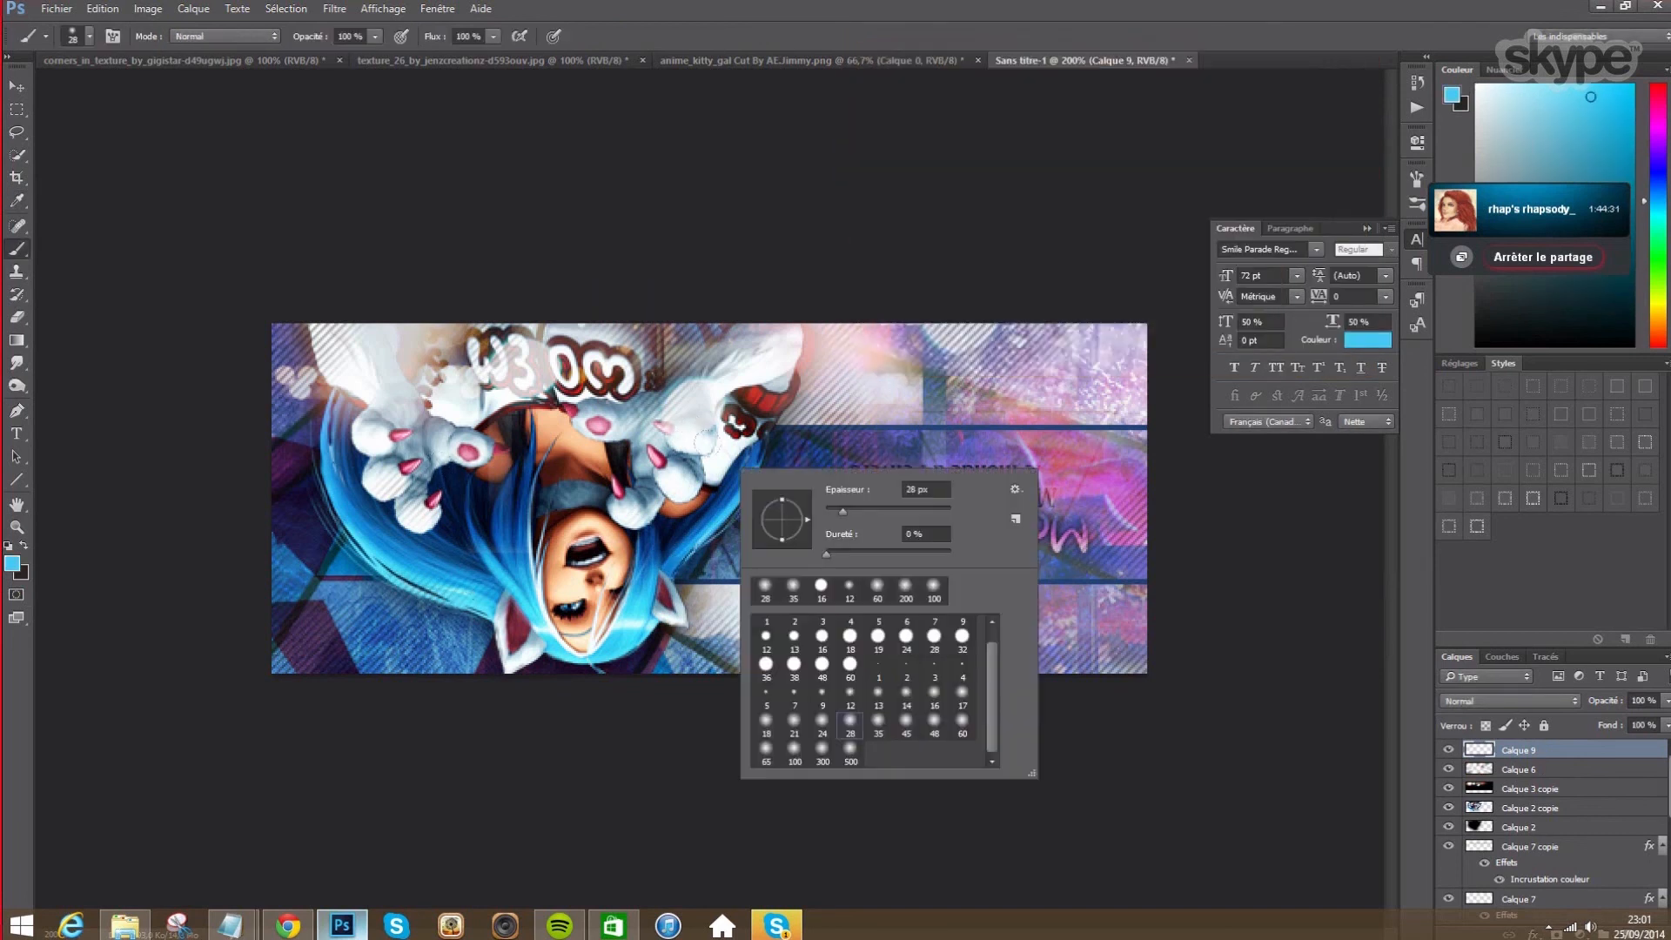
left_click(963, 723)
left_click(17, 256)
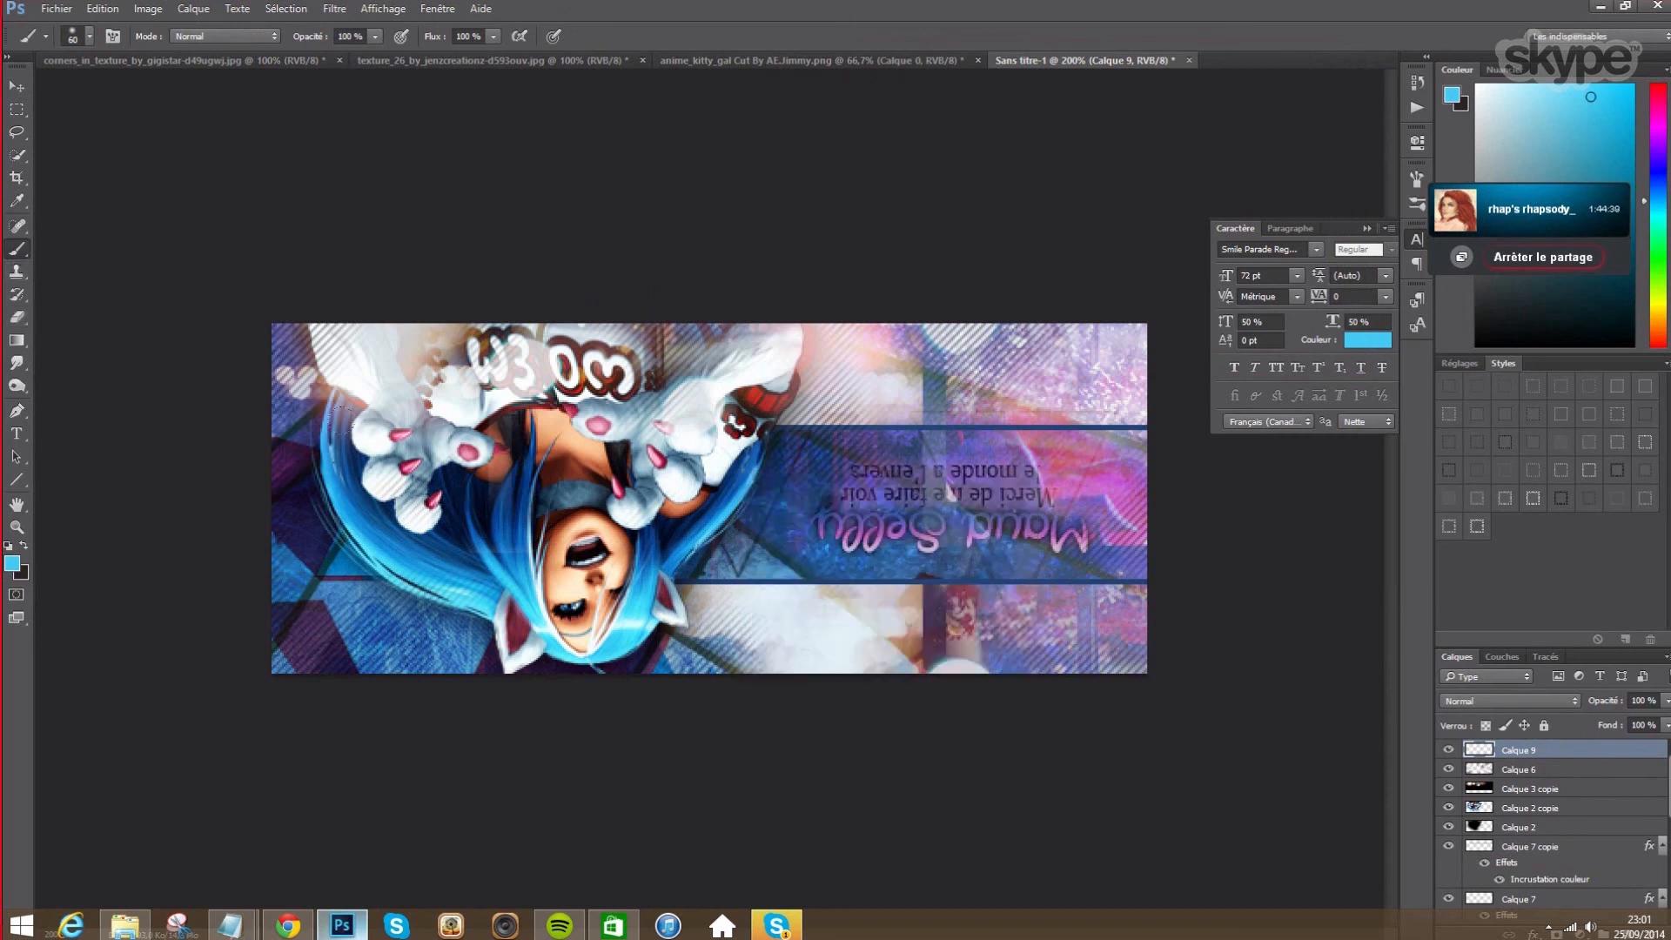
- Dab soft blue glows over the paws, title, subtitle and lower left, undoing one stray dab
left_click_drag(383, 431, 410, 445)
left_click(657, 426)
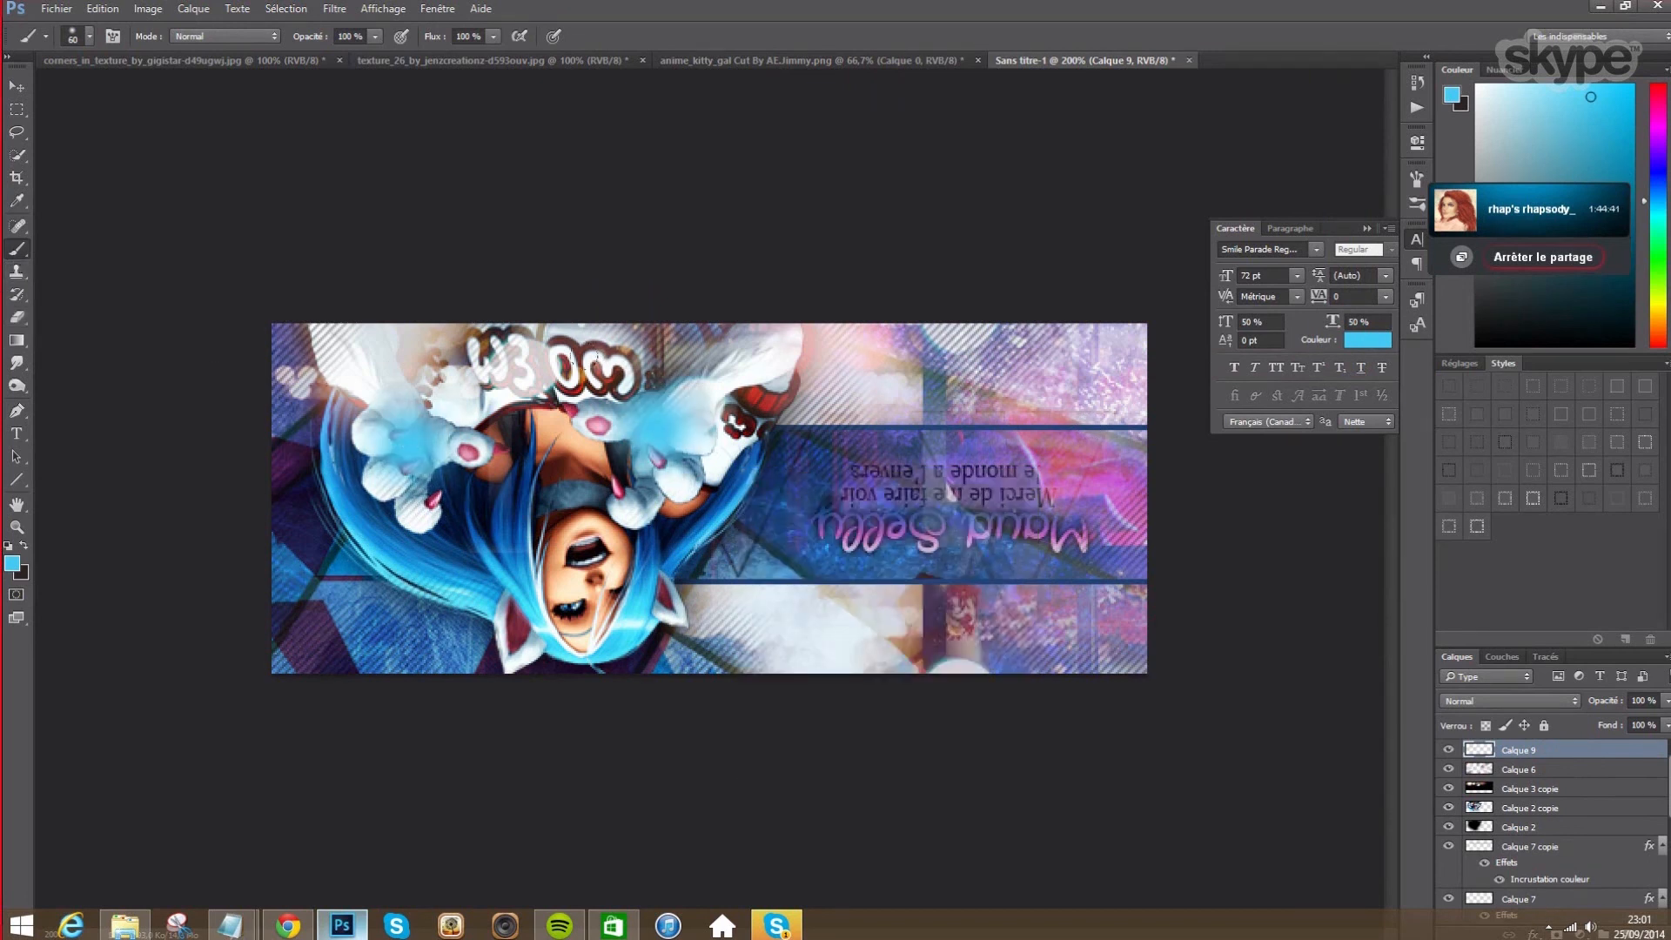
left_click(937, 539)
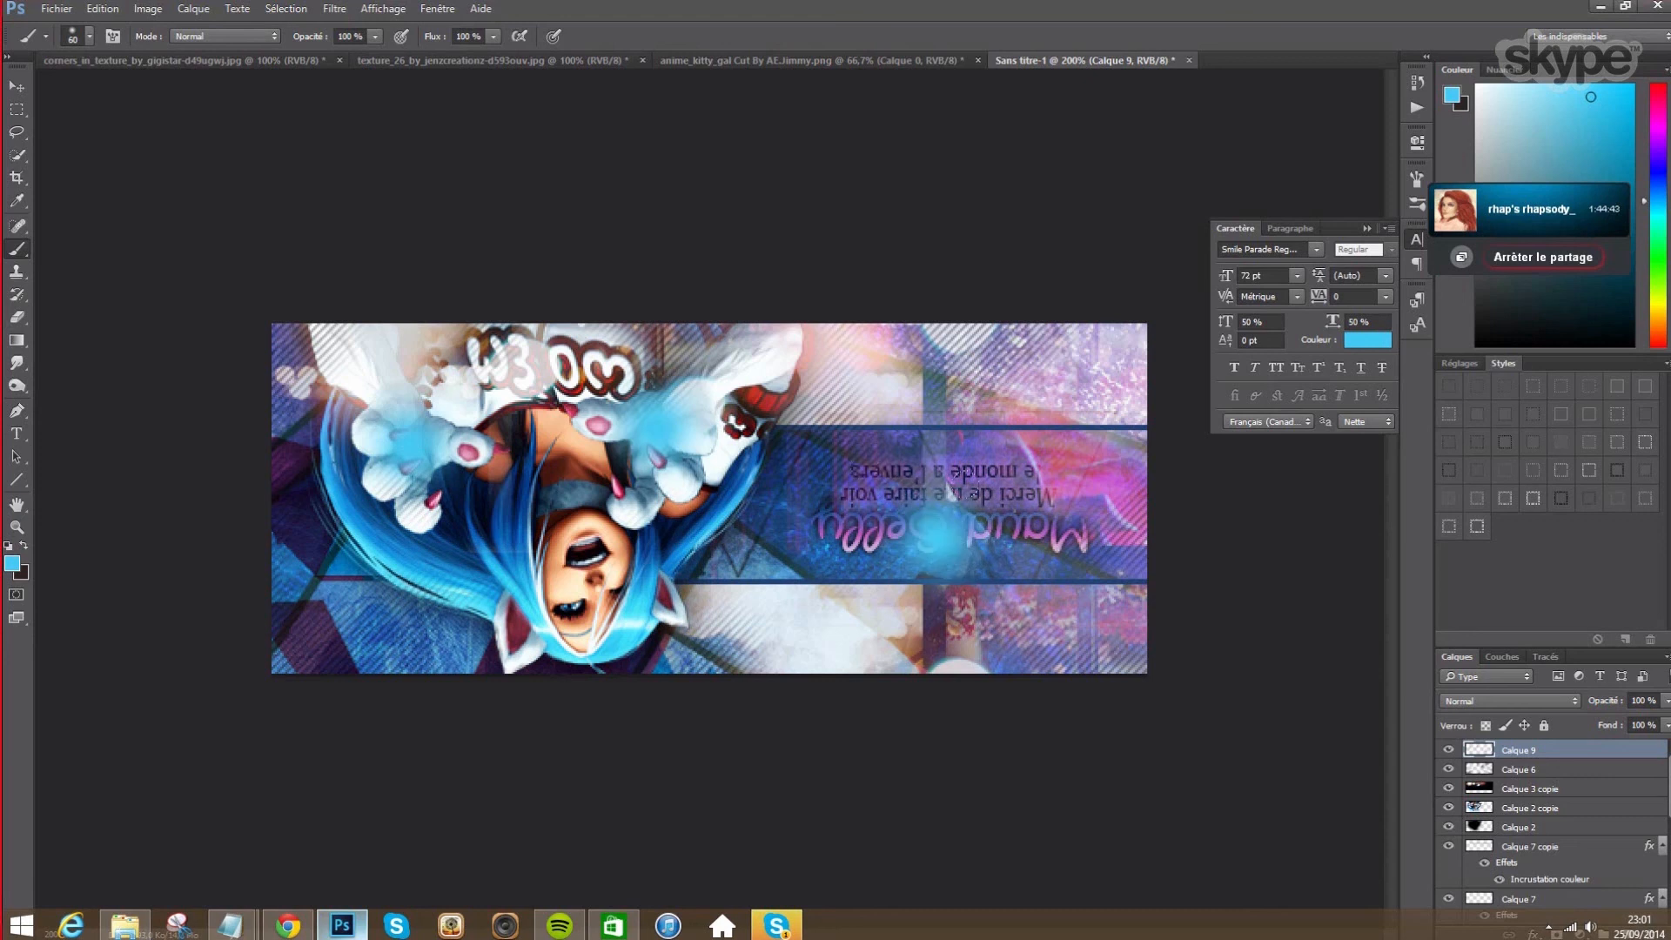
left_click(102, 9)
left_click(130, 19)
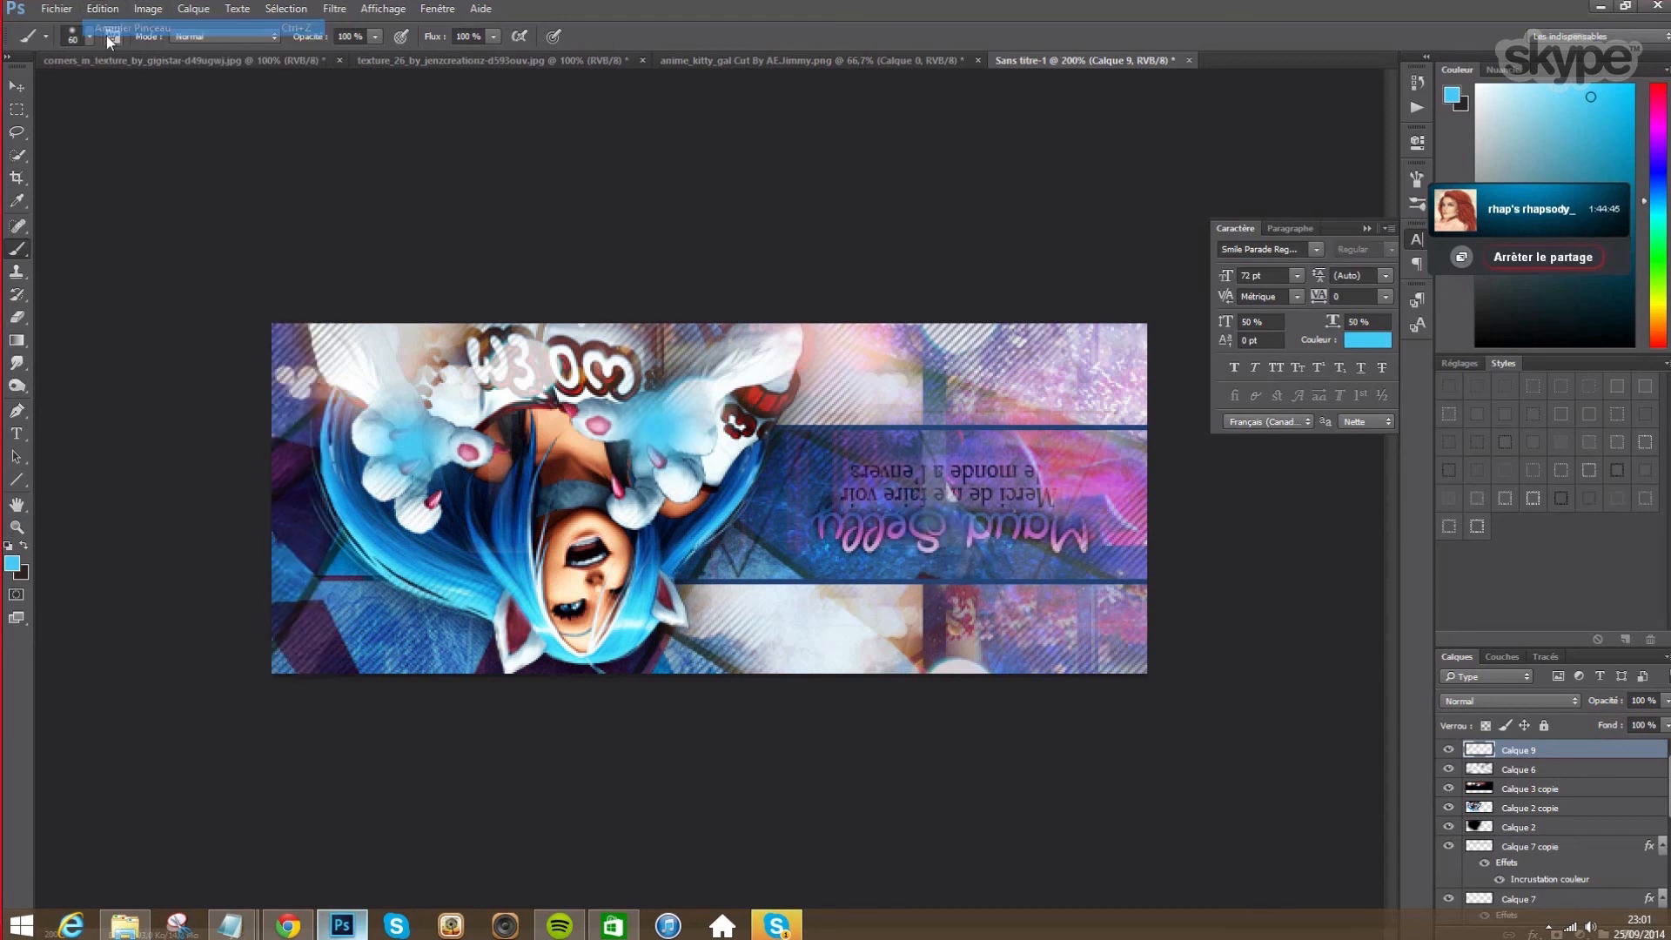
left_click(850, 483)
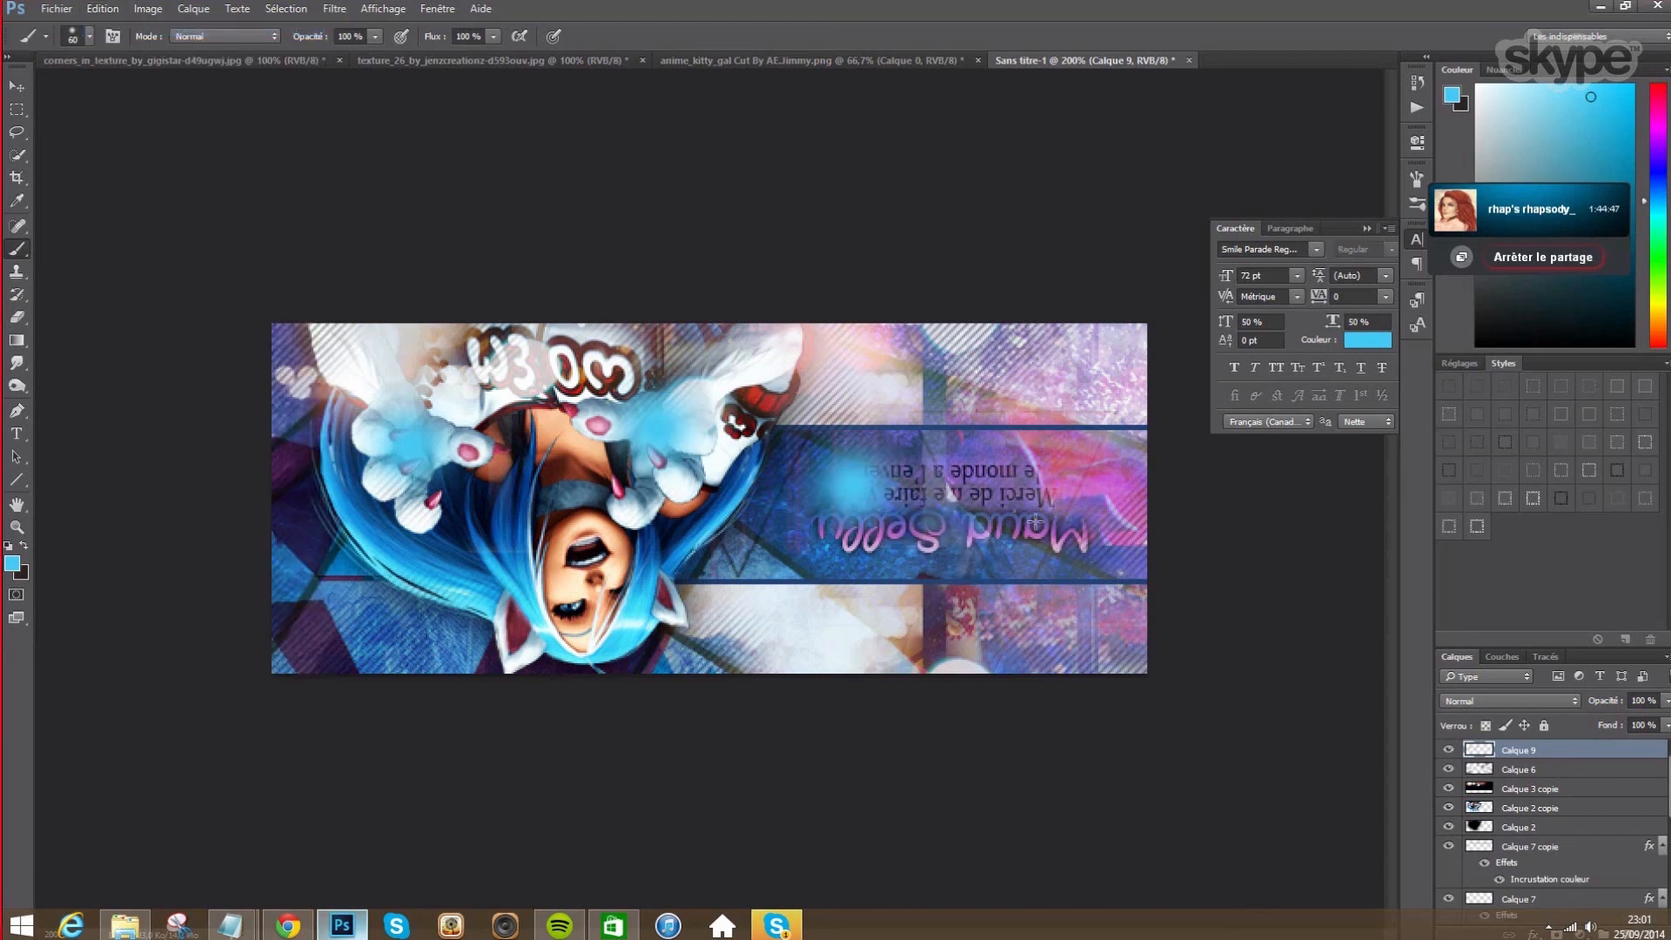
left_click(1034, 521)
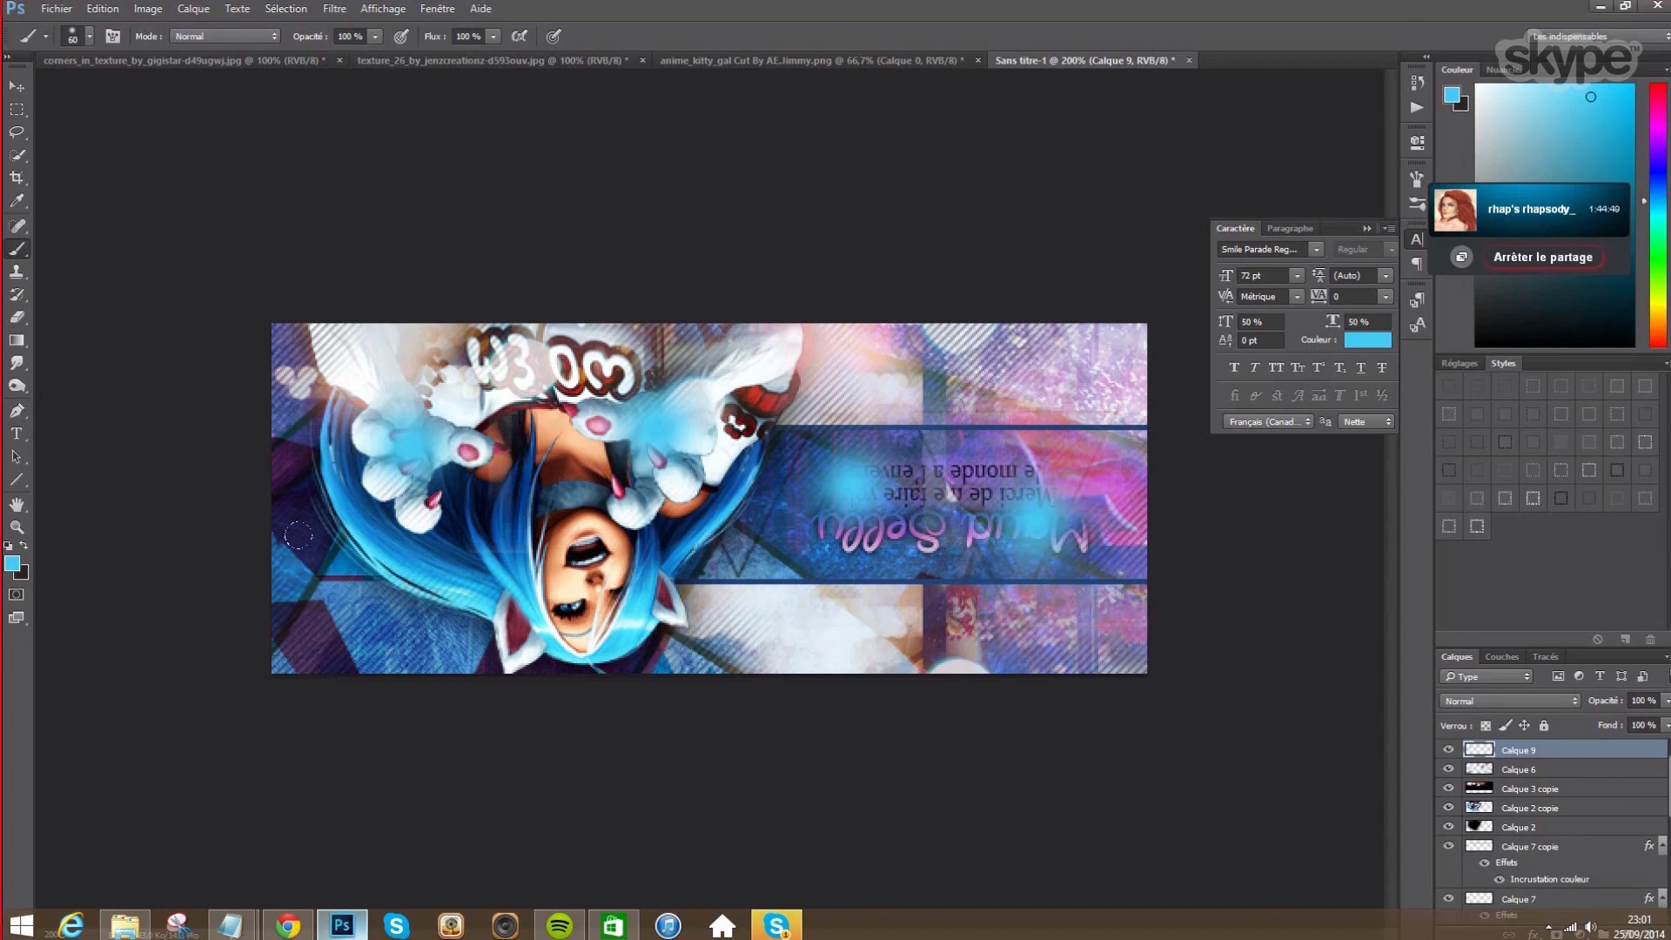
left_click(340, 621)
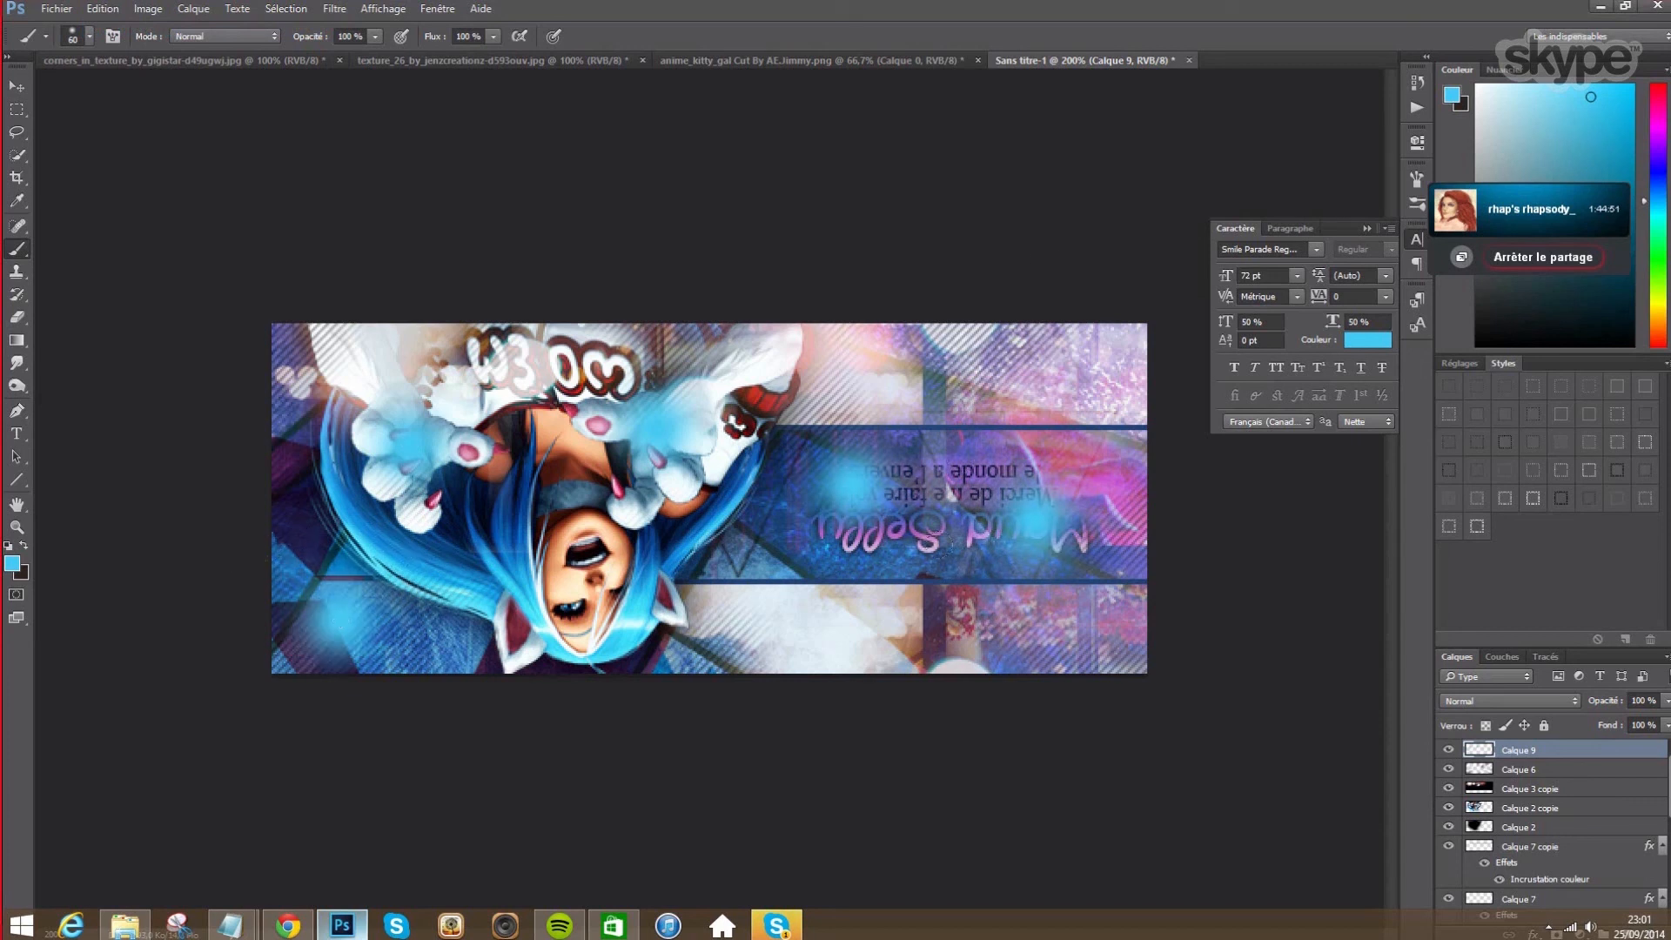
right_click(1558, 750)
- Set the blue glow layer Calque 9 to Lumière crue blending at 70% opacity
left_click(1548, 167)
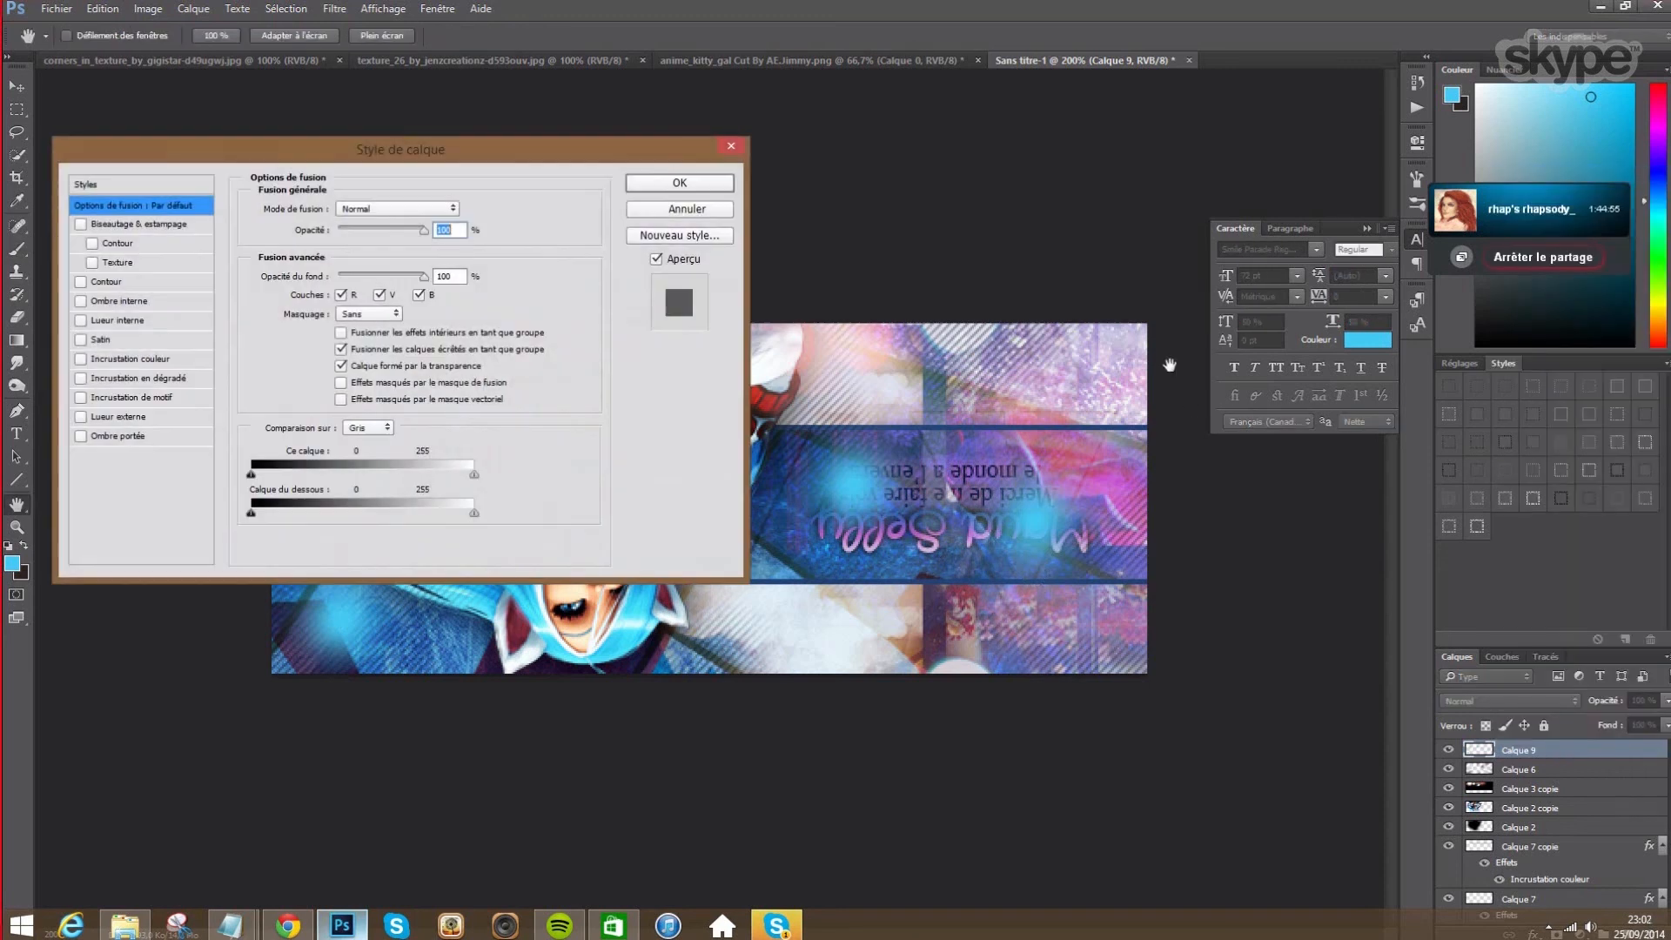
left_click_drag(467, 155, 1415, 233)
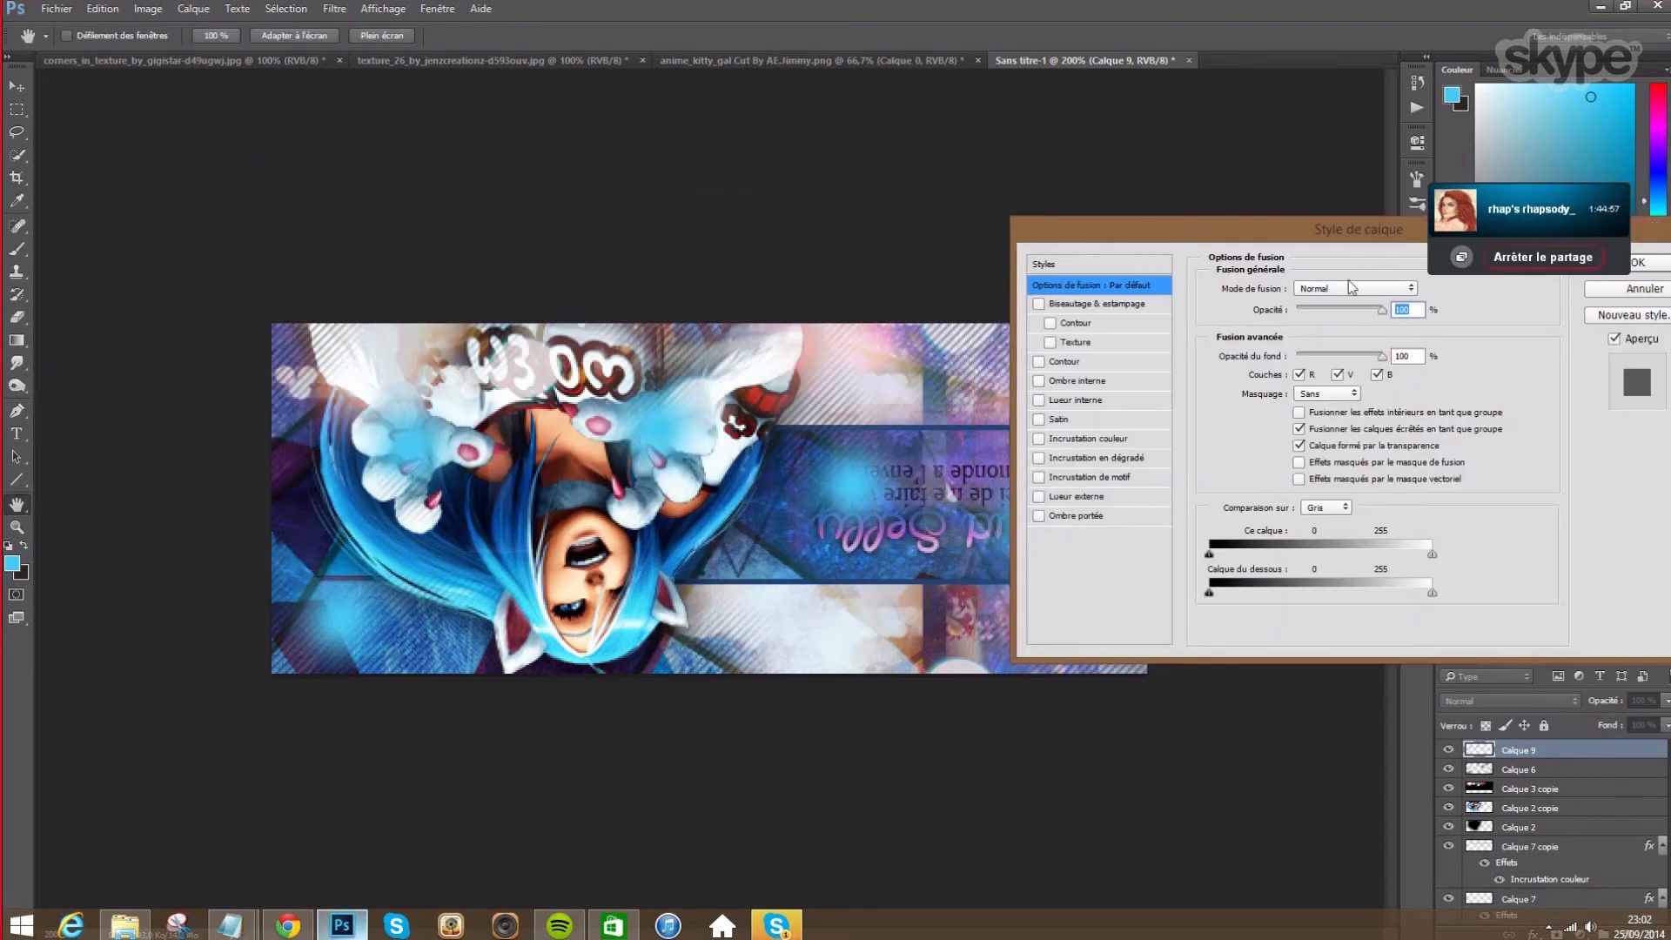
left_click(1319, 287)
left_click(1347, 484)
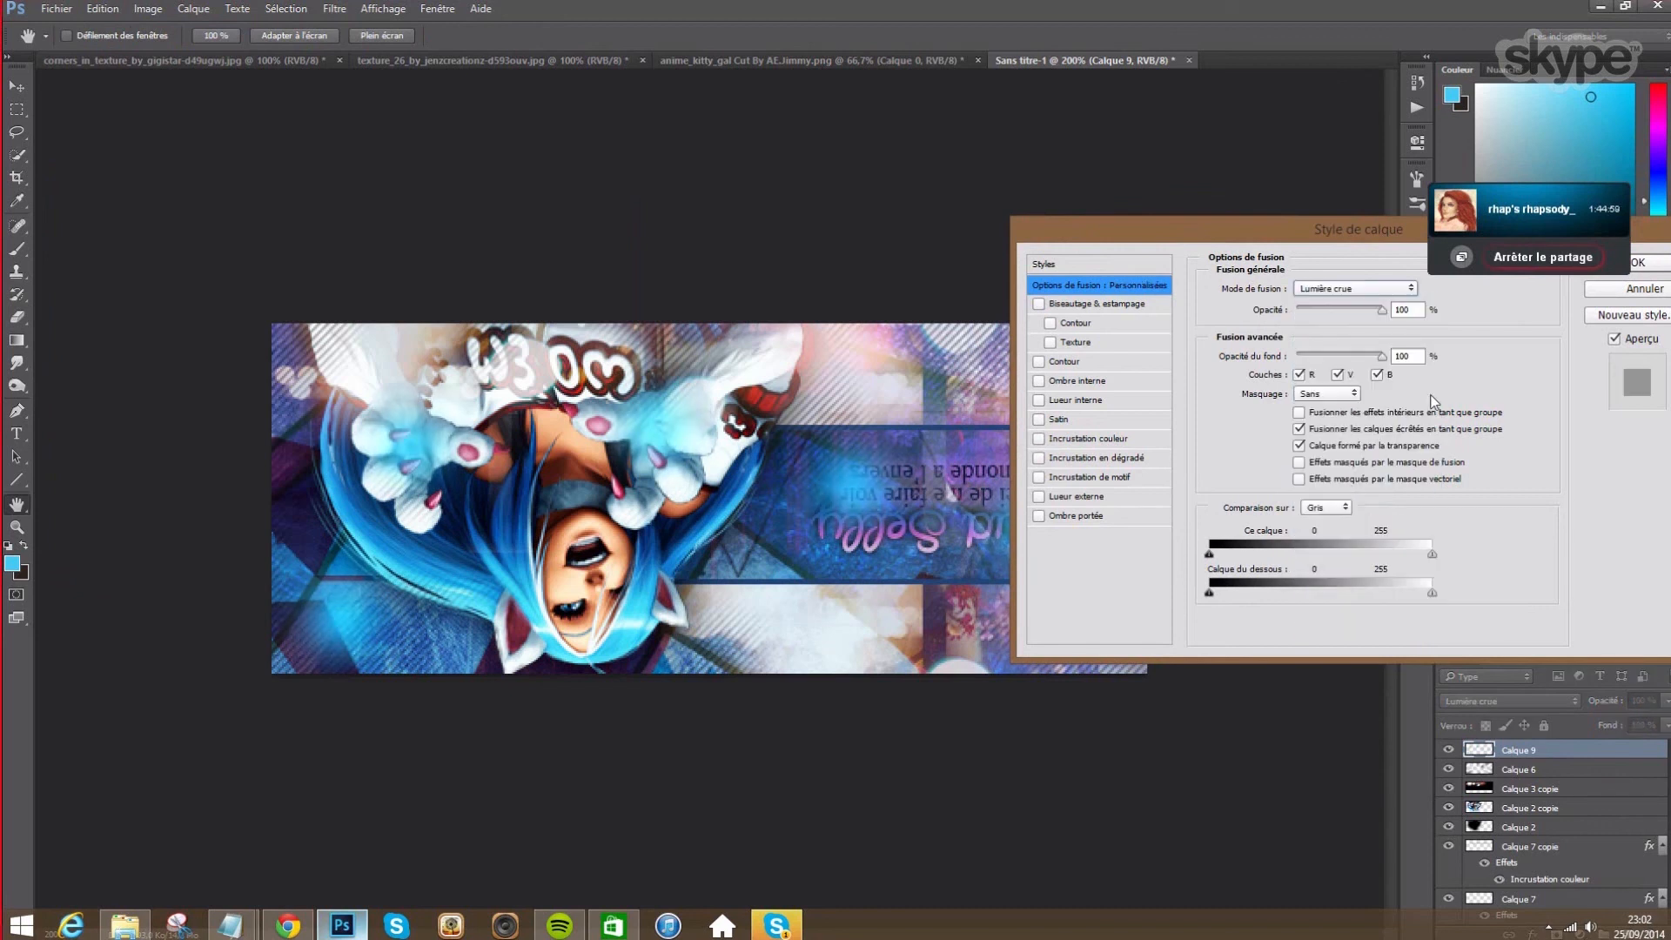
double_click(1414, 310)
type("70")
mouse_move(1309, 221)
left_mouse_down()
mouse_move(1060, 402)
mouse_move(910, 465)
left_mouse_up()
left_click(1275, 479)
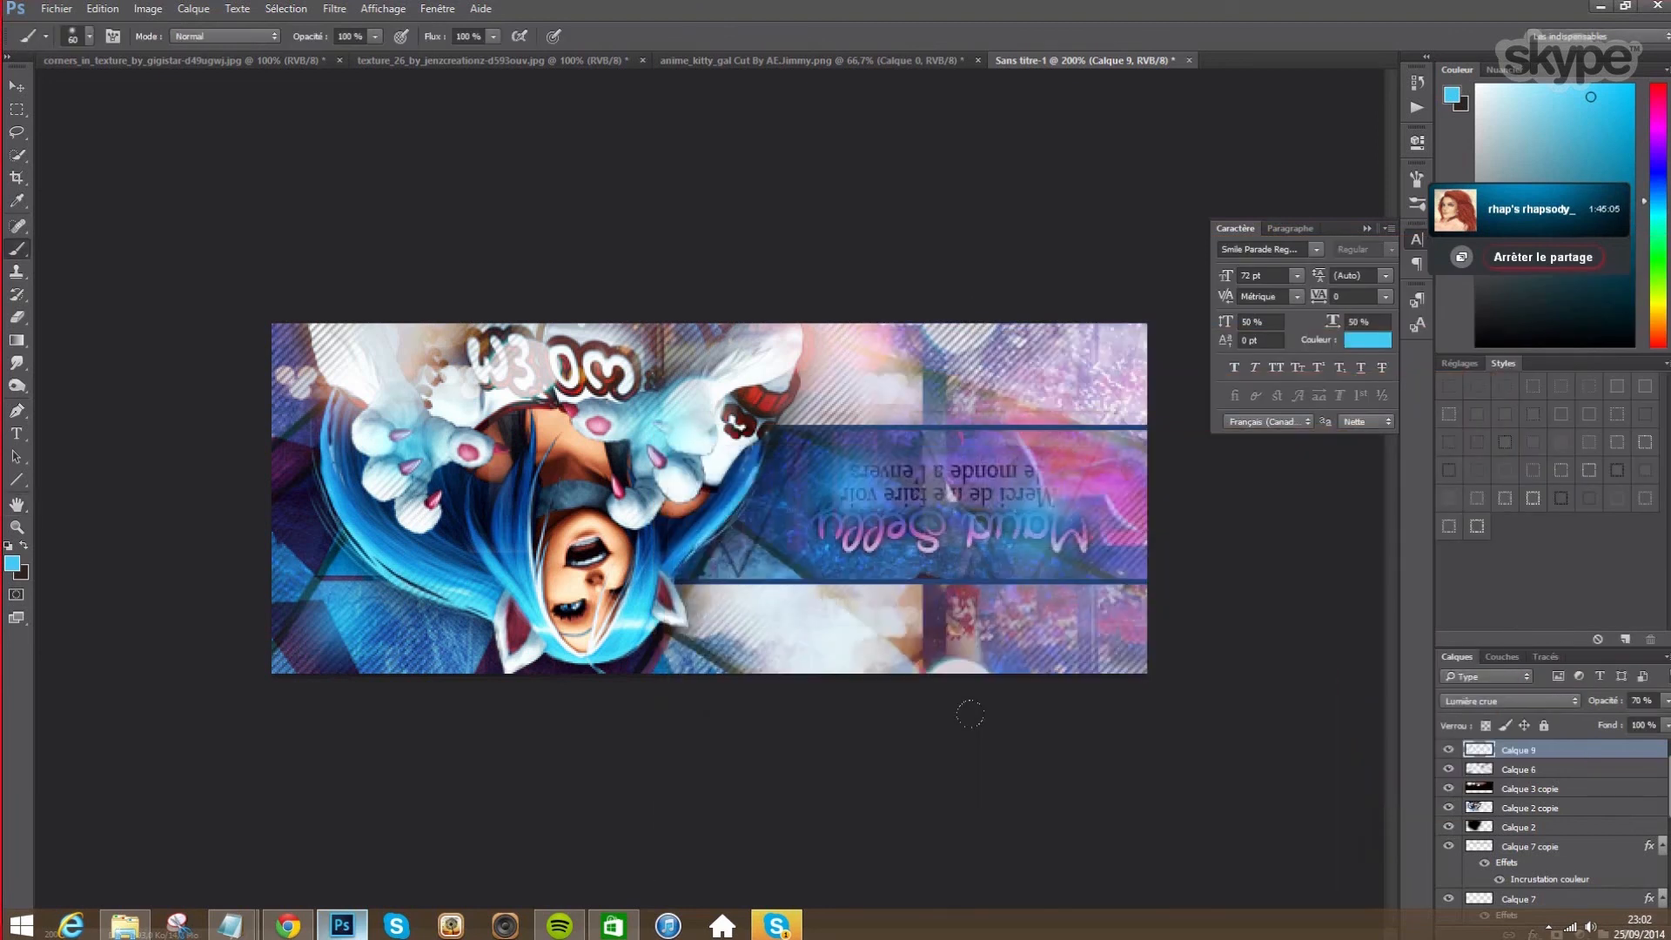
left_click(16, 317)
mouse_move(853, 515)
left_mouse_down()
mouse_move(1040, 516)
mouse_move(1049, 534)
left_mouse_up()
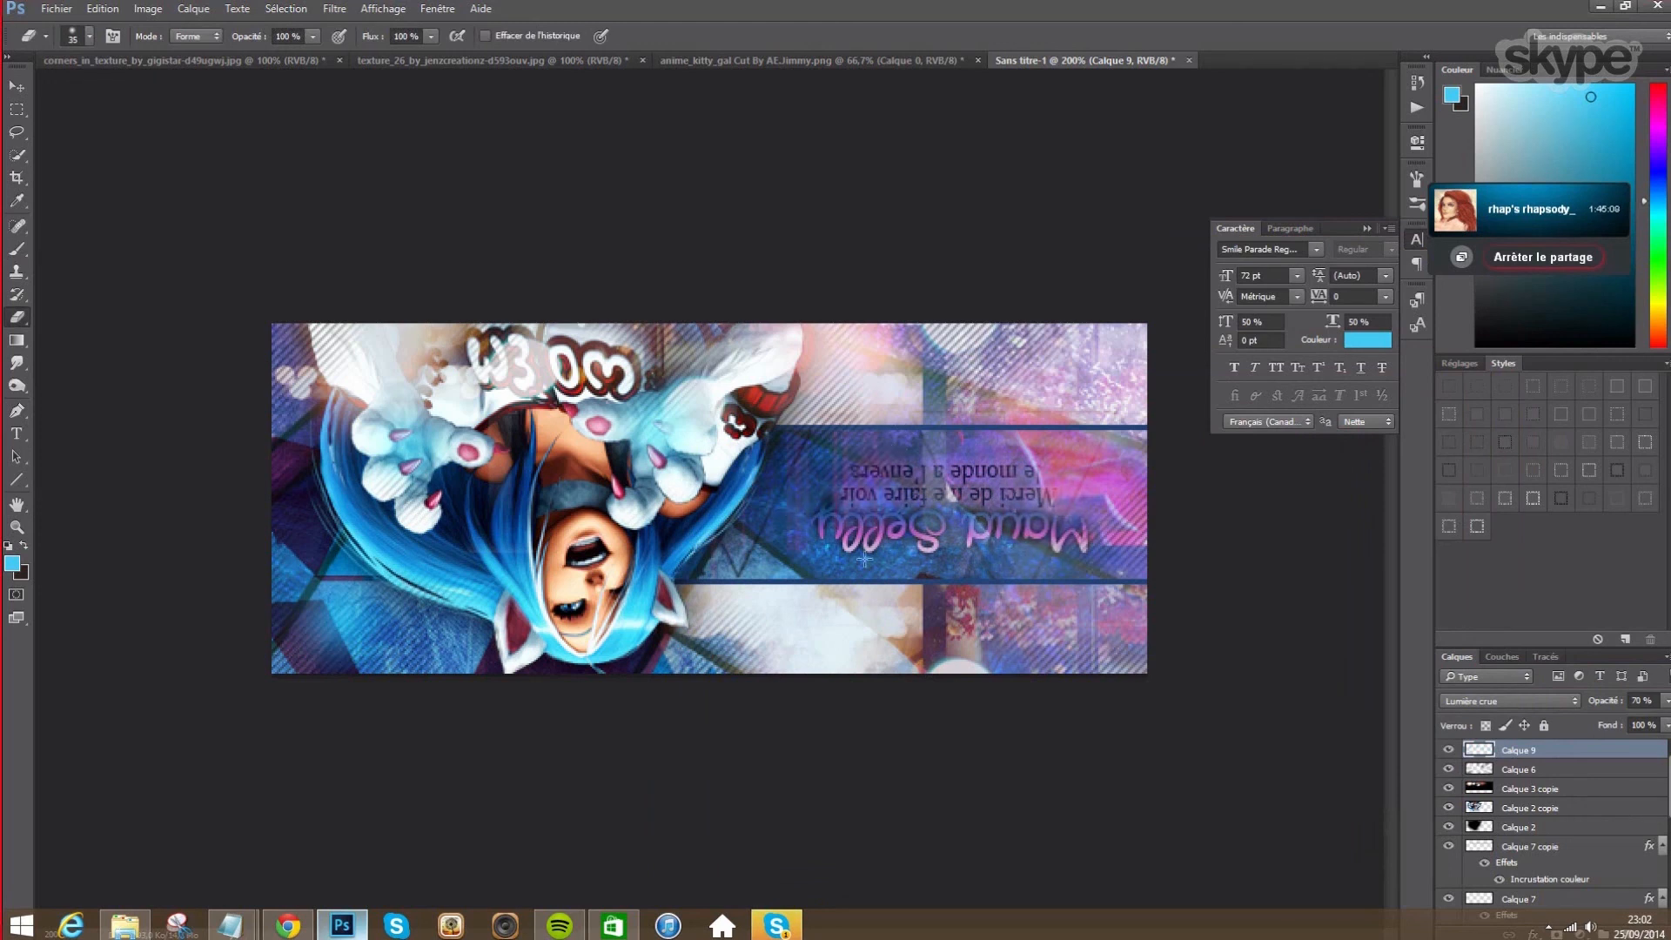
left_click(17, 249)
left_click(1091, 616)
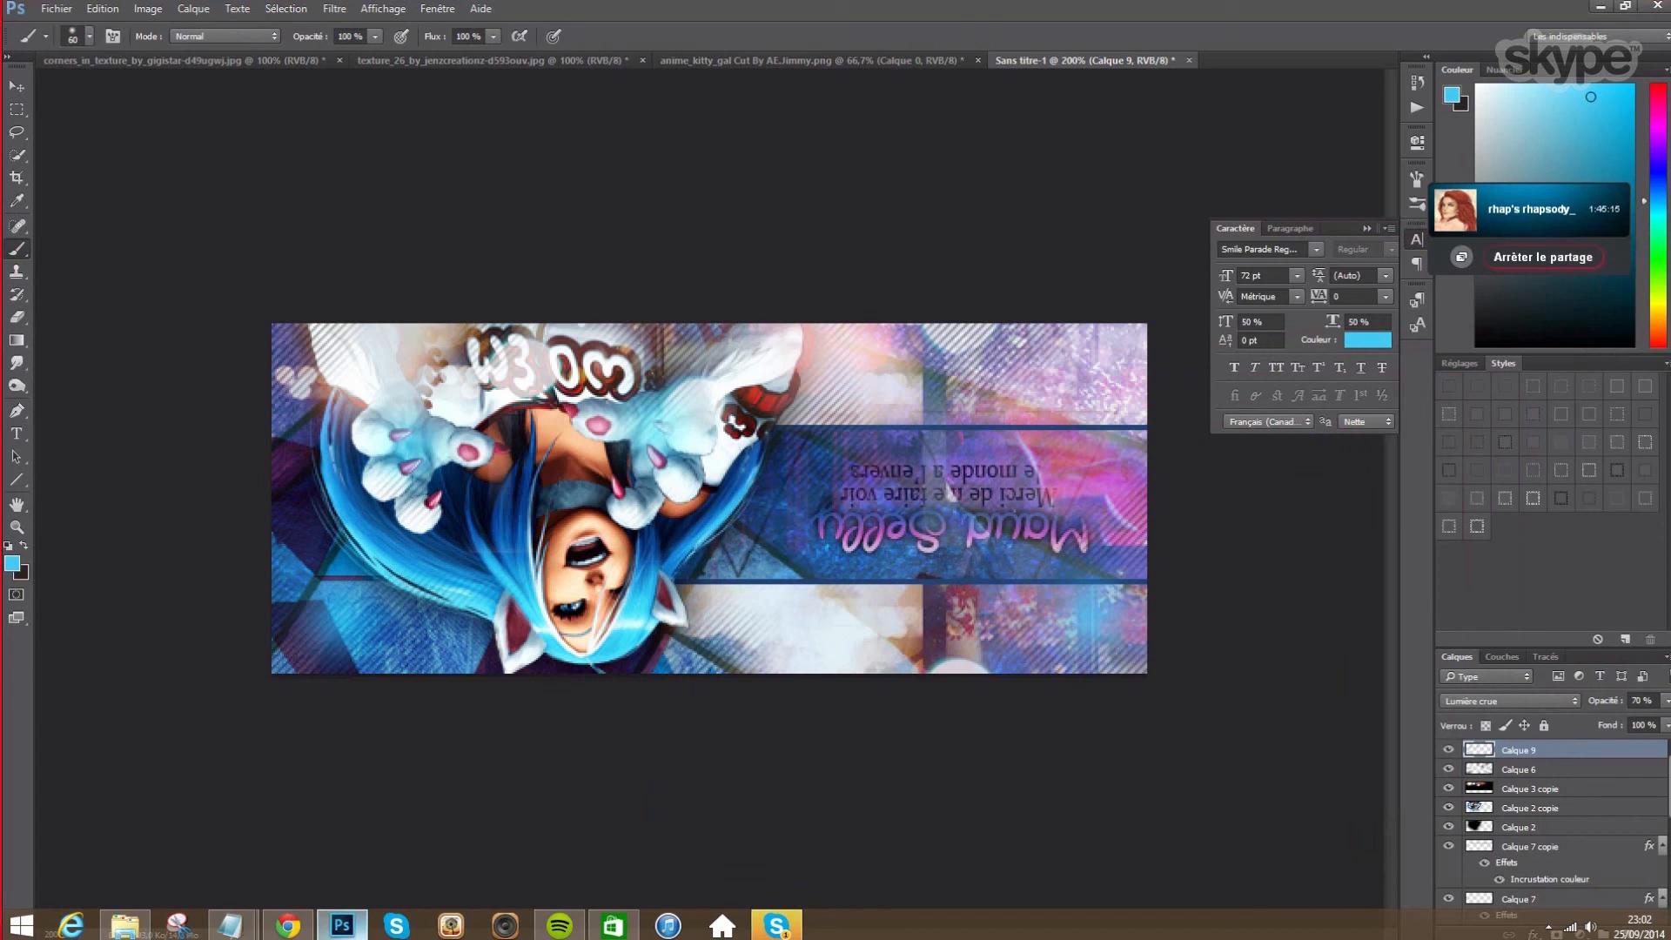
left_click_drag(1110, 594, 1041, 649)
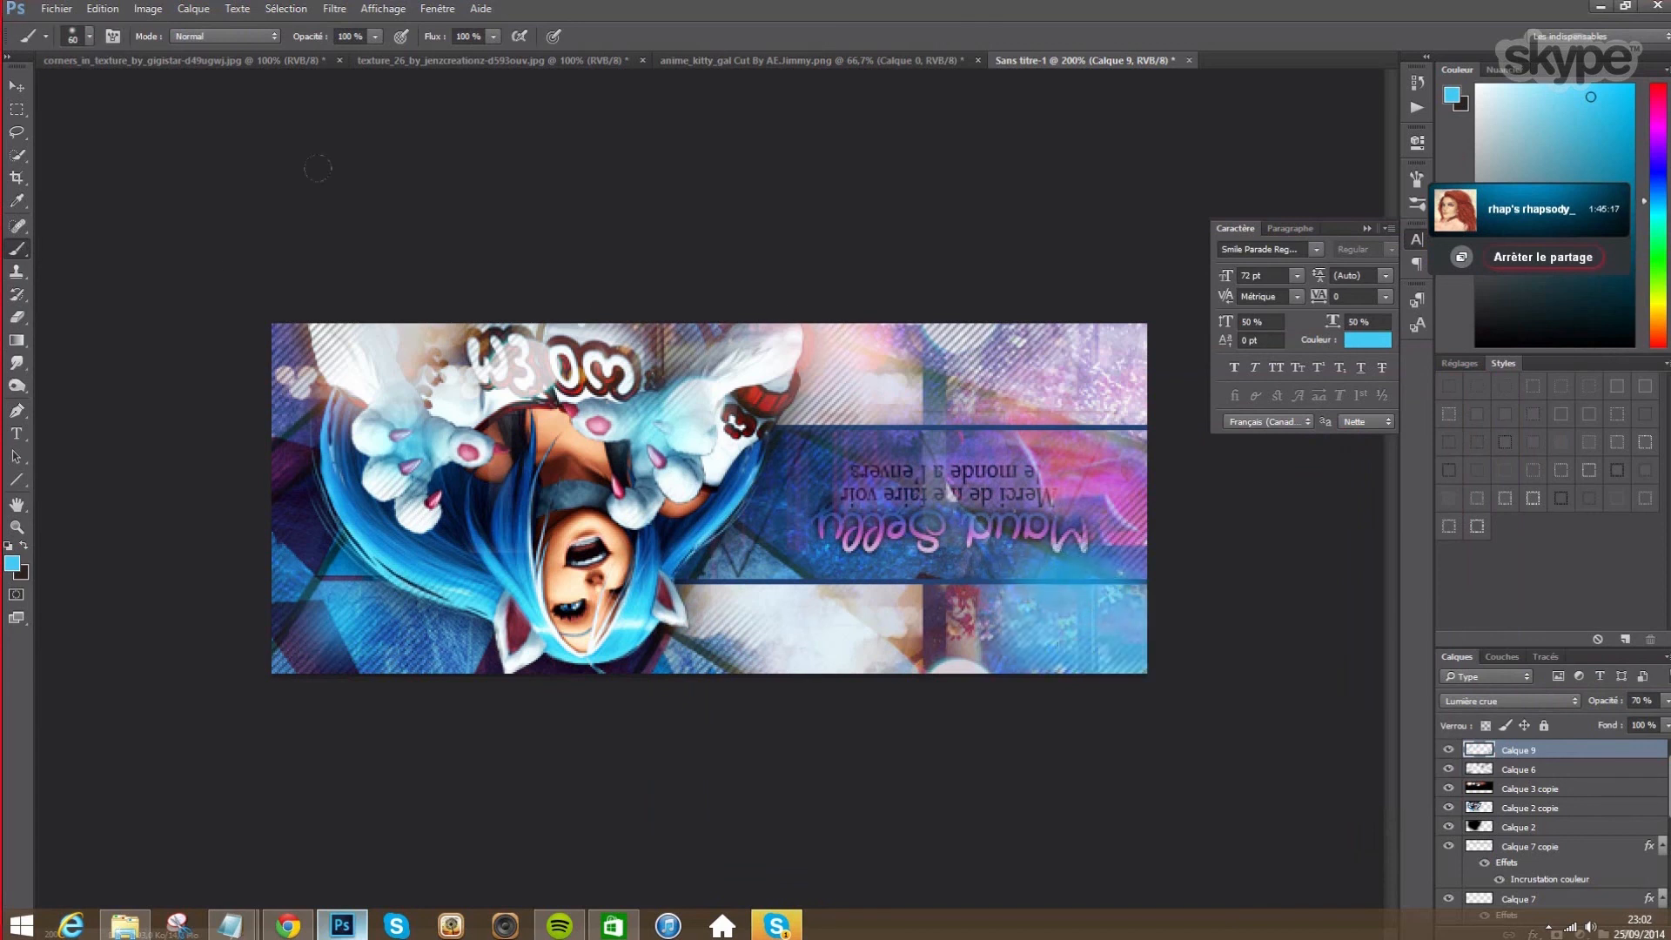
left_click(16, 317)
mouse_move(1038, 561)
left_mouse_down()
mouse_move(963, 653)
mouse_move(935, 627)
mouse_move(975, 619)
left_mouse_up()
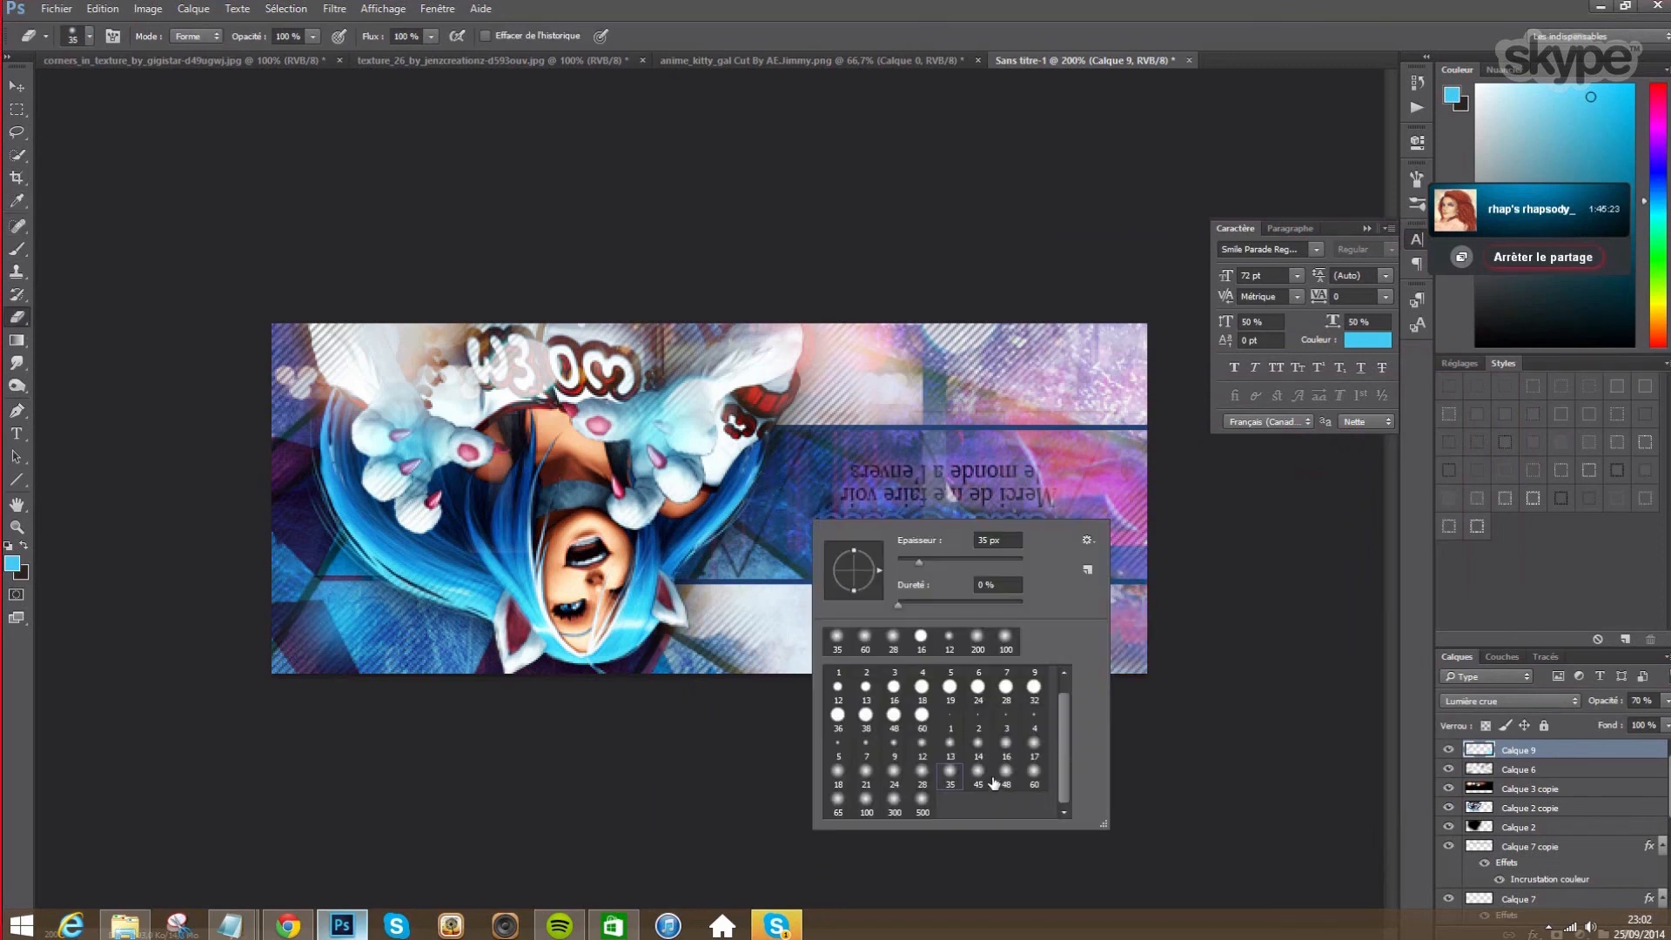
- With a 60 px soft round brush, test a blue glow dab over the title, then undo it
left_click(1034, 775)
left_click(16, 249)
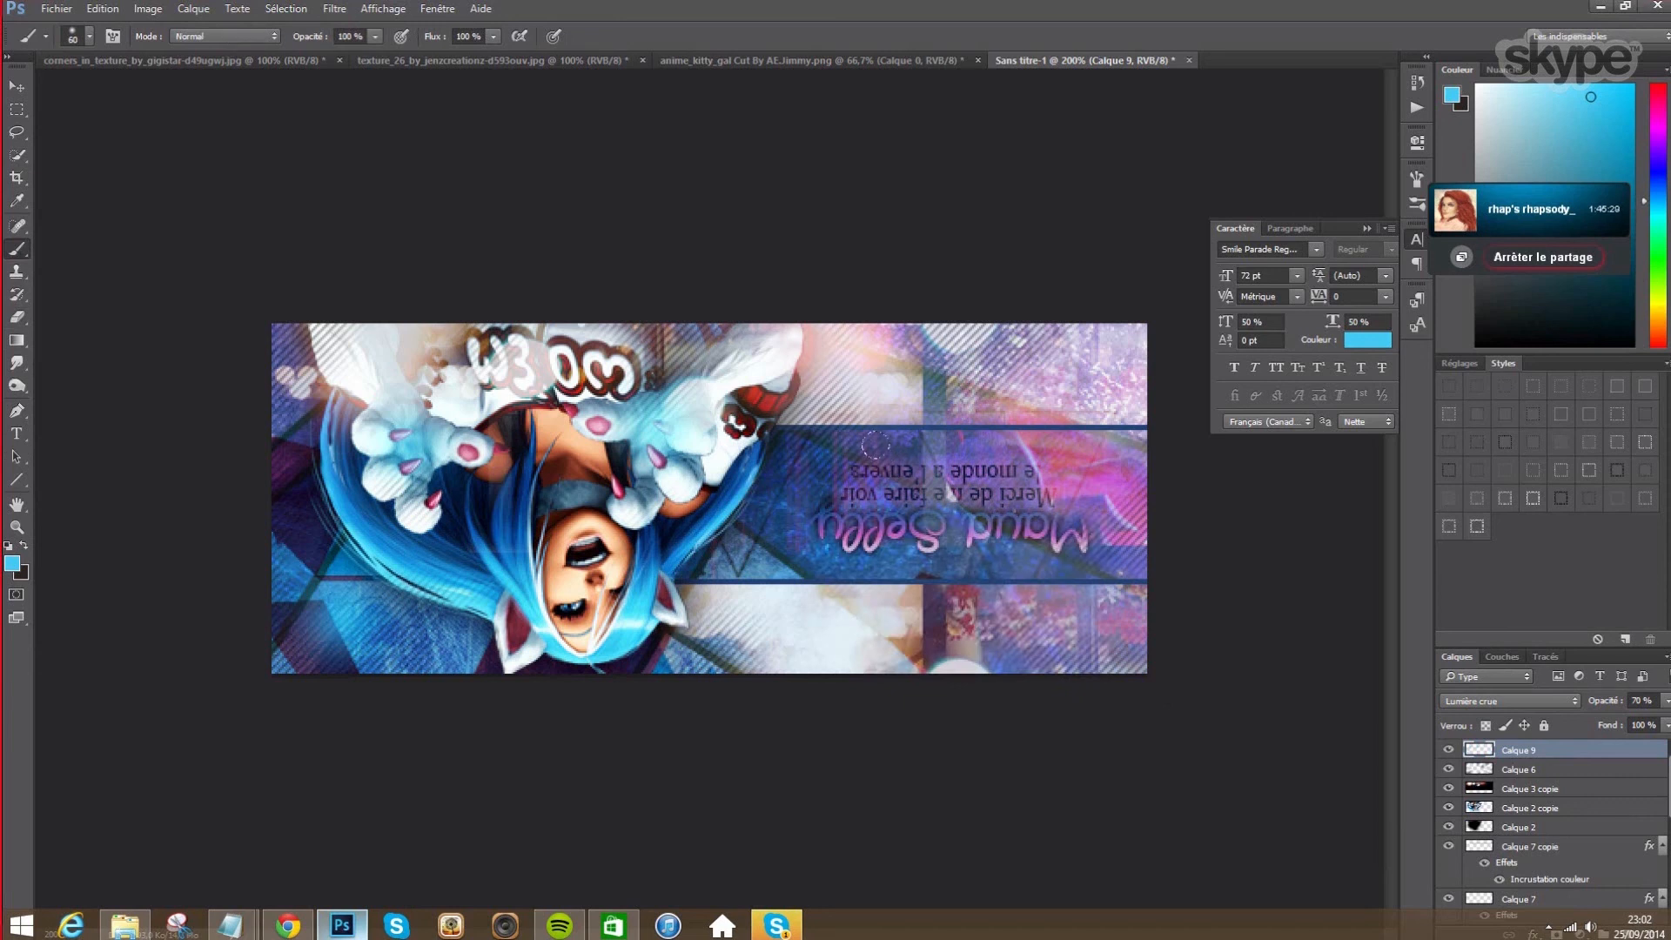
left_click(949, 517)
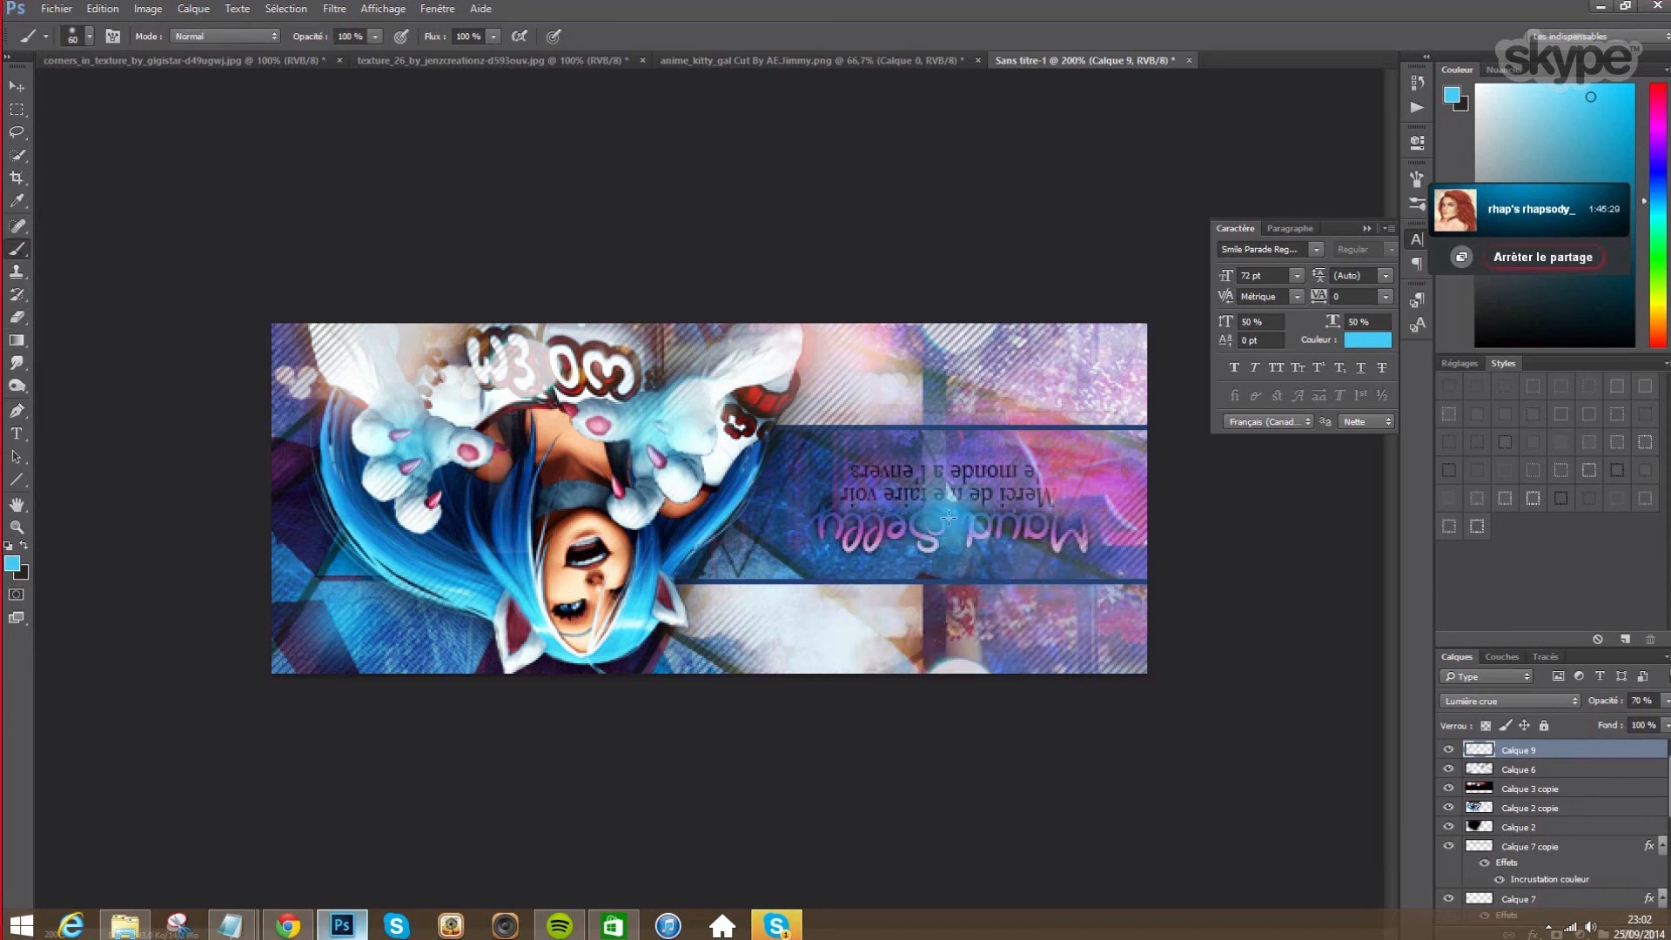
left_click(103, 9)
left_click(97, 26)
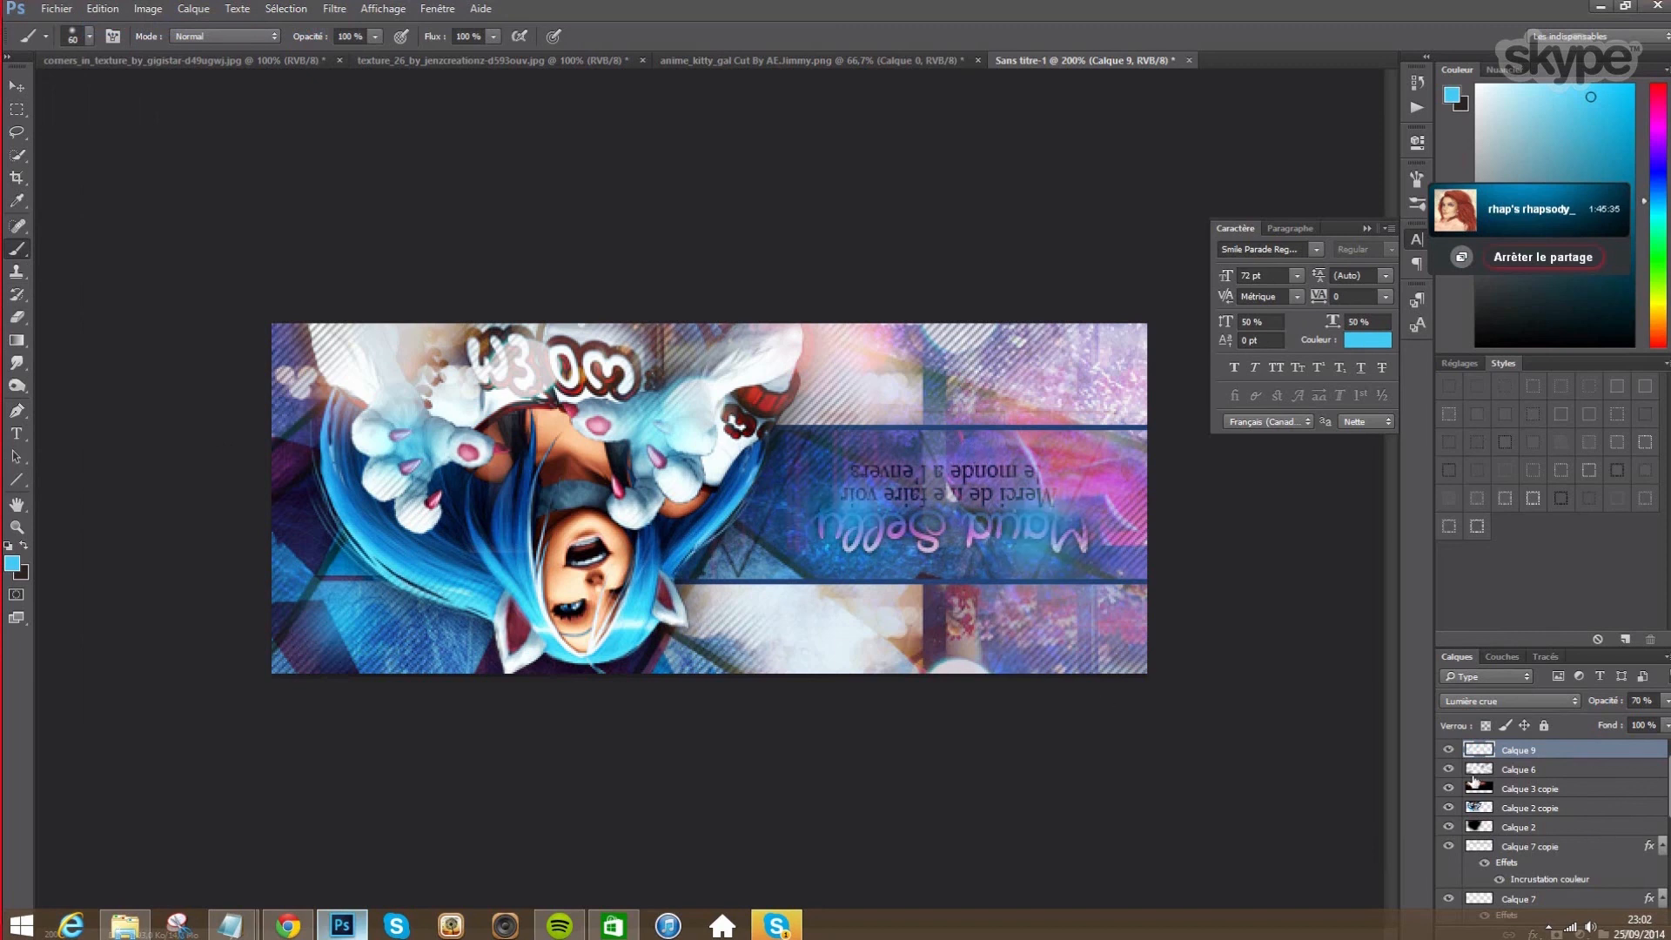
left_click(17, 316)
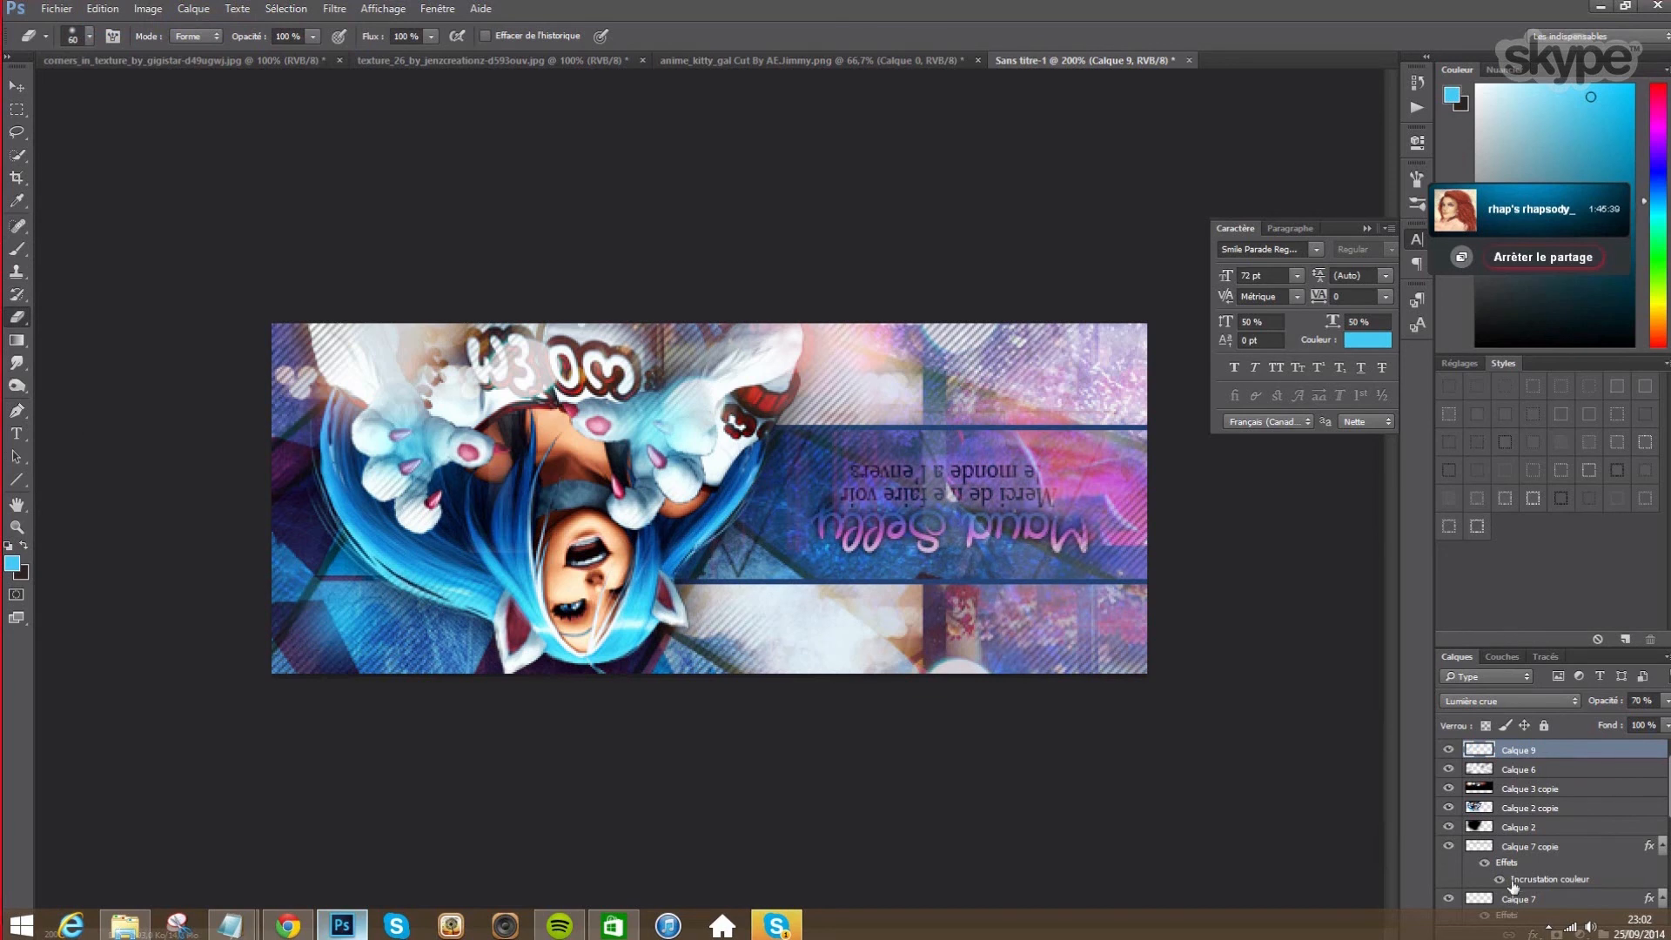
scroll(1539, 879, "down", 5)
scroll(1539, 879, "down", 3)
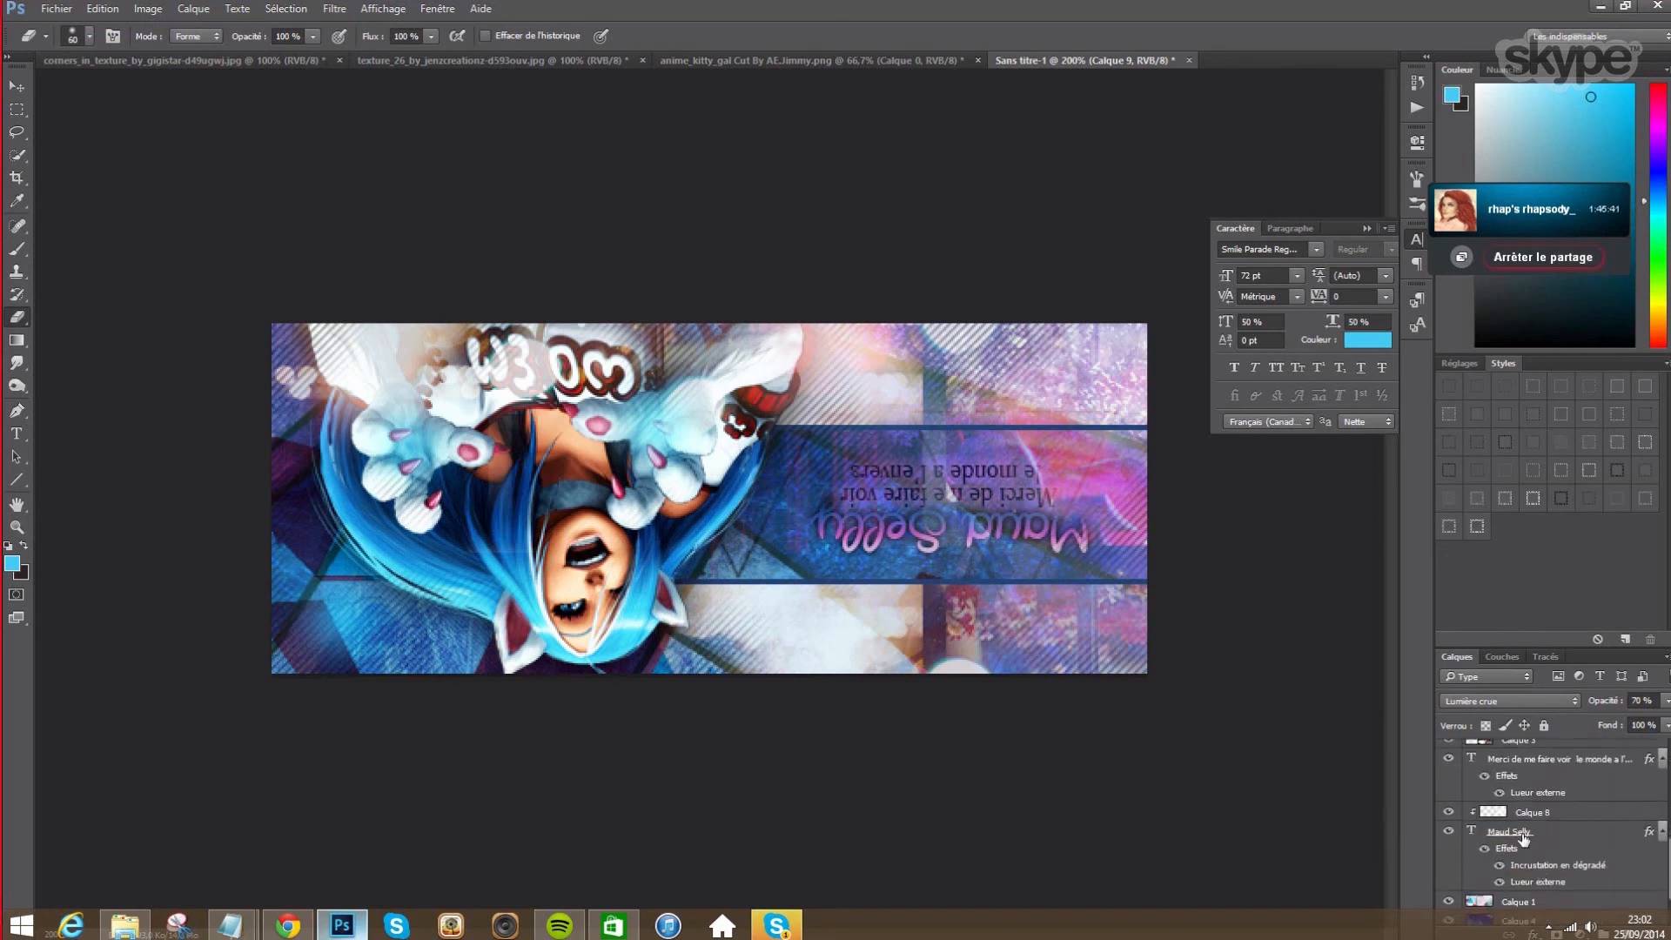
- Add a new layer Calque 10 above Calque 1 and paint two cyan glow dabs near the title
left_click(1495, 902)
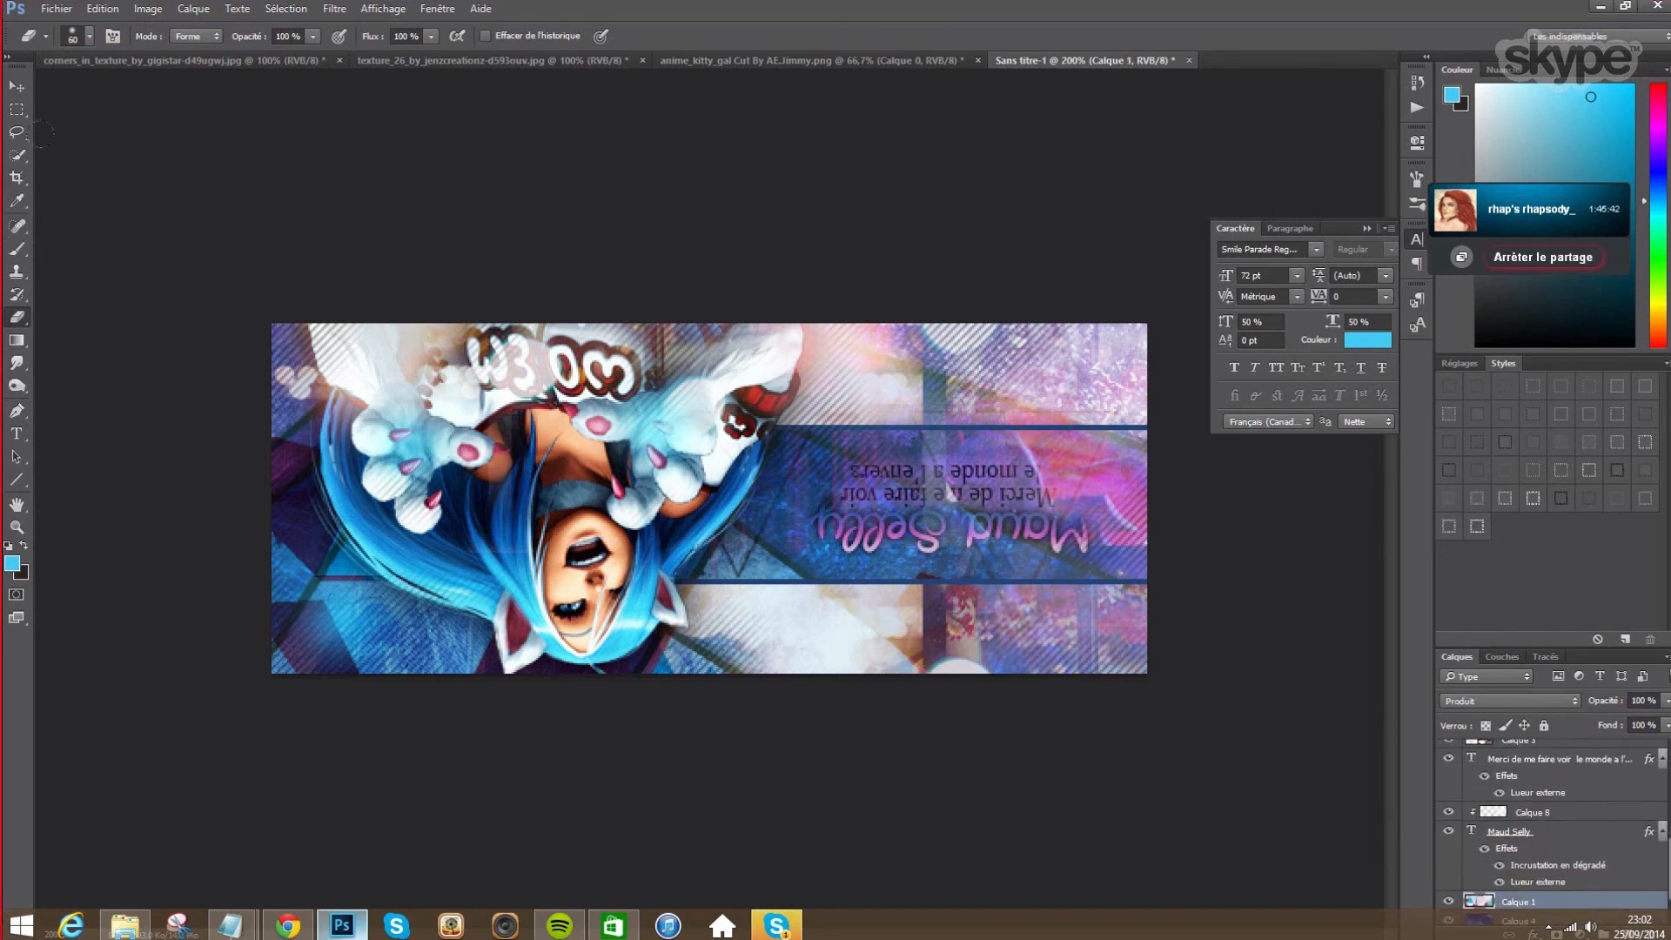
left_click(194, 9)
mouse_move(205, 33)
left_click(453, 28)
left_click(1031, 288)
left_click(17, 248)
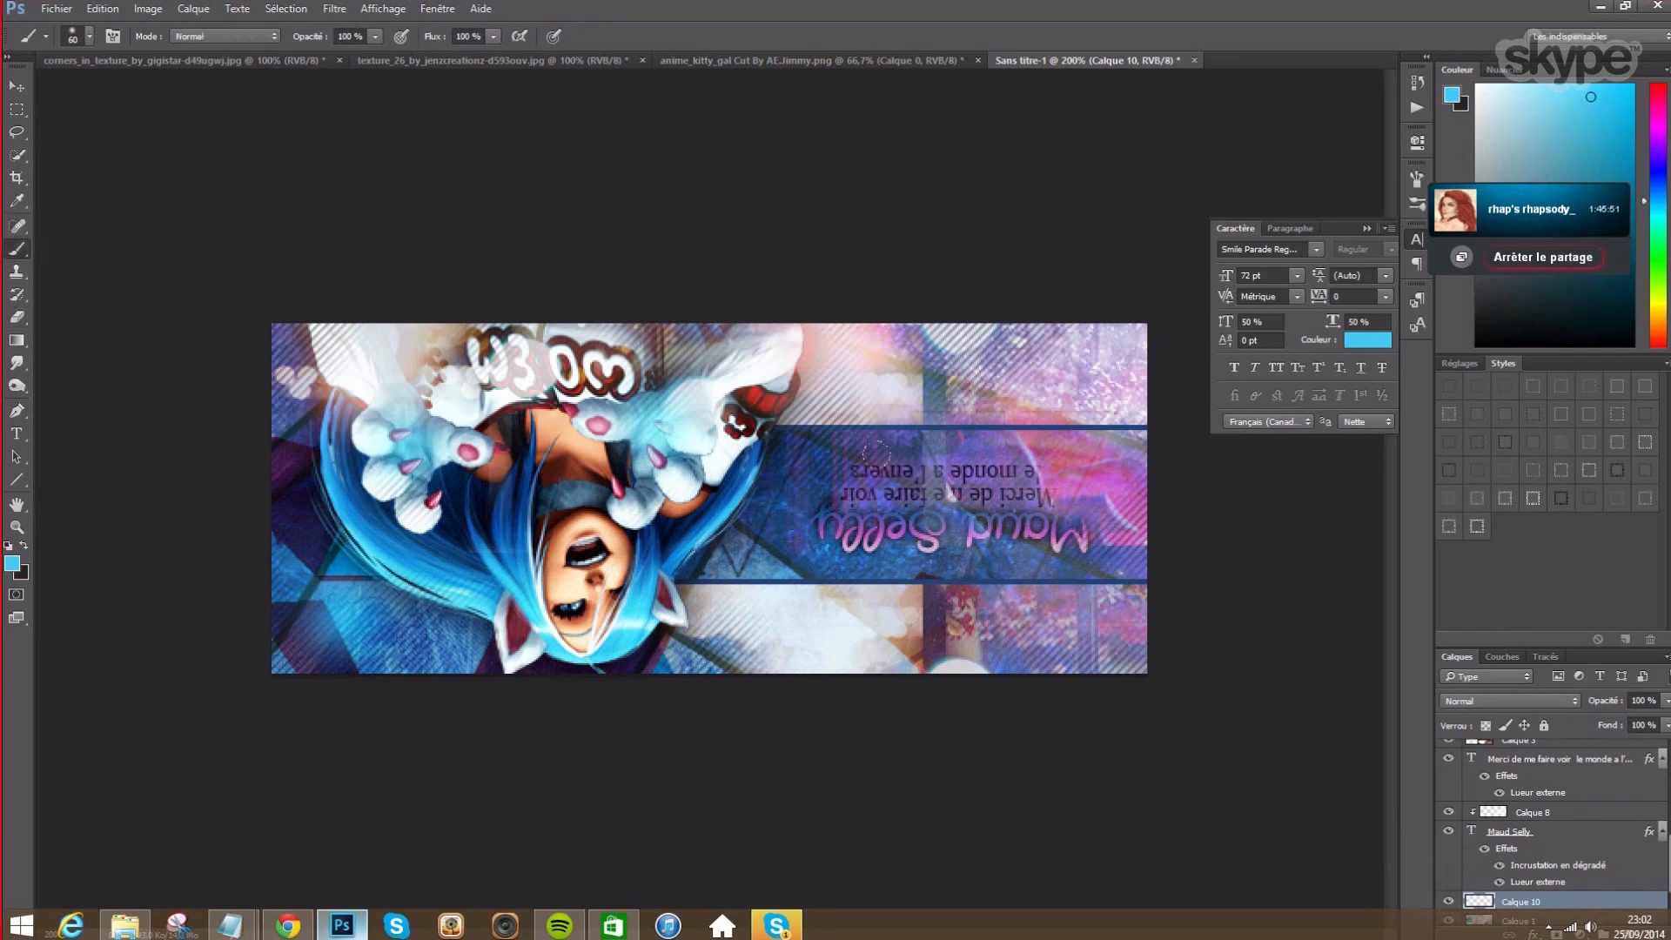
left_click(857, 530)
left_click(1038, 530)
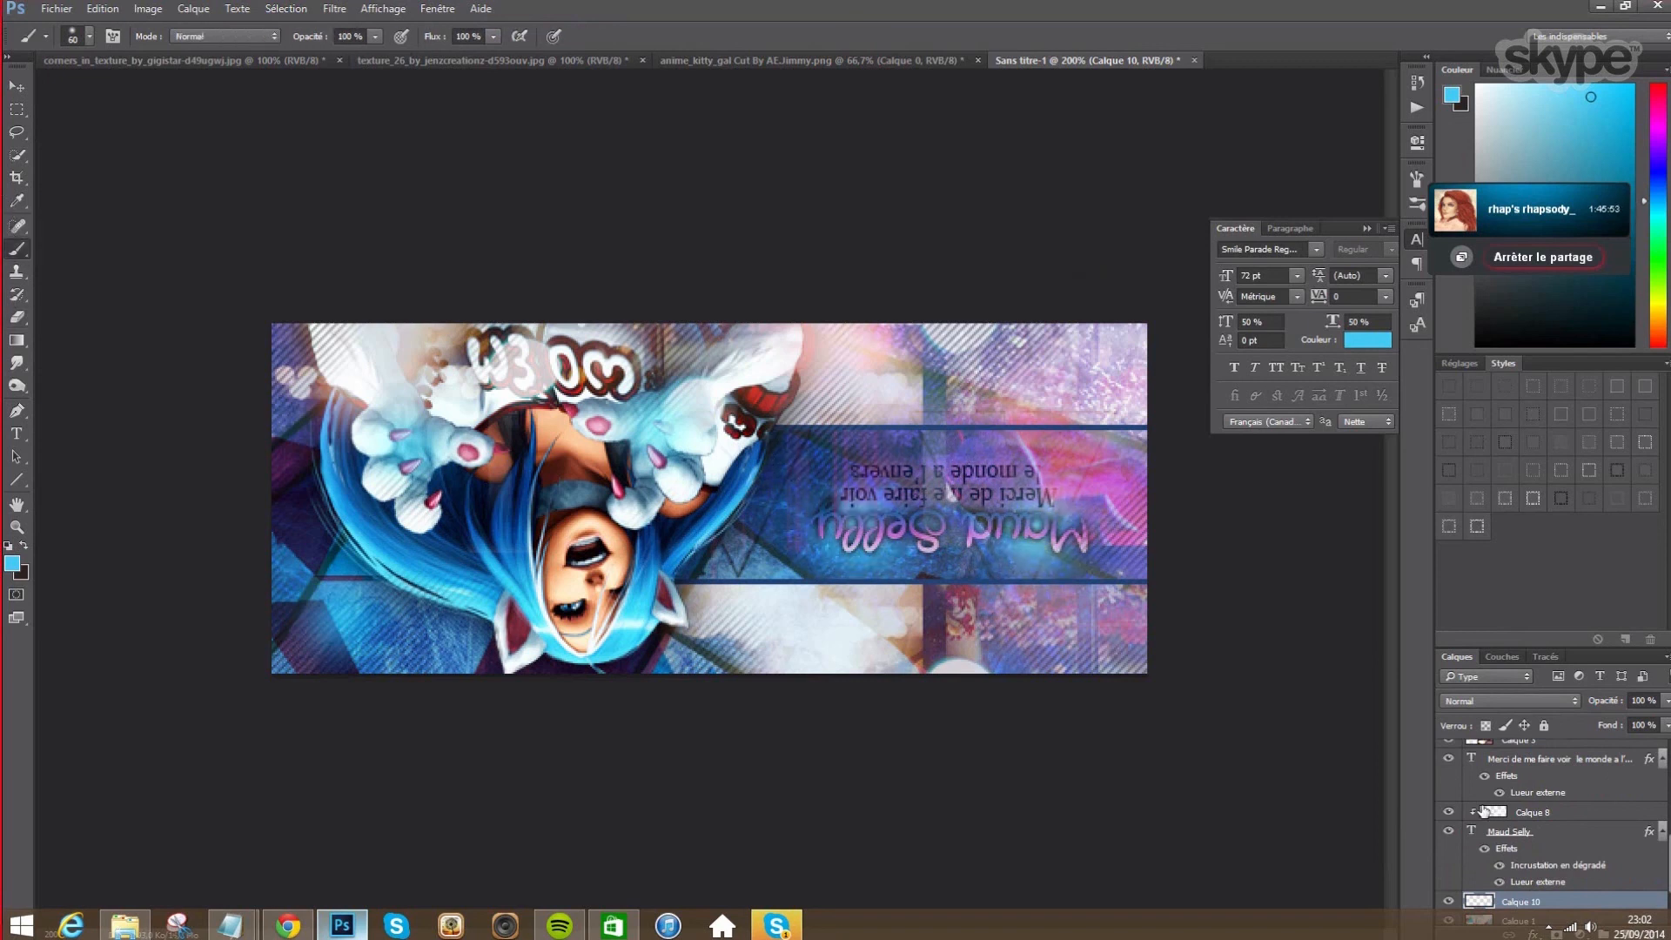
- Blend Calque 10 in Lumière crue mode at 70% opacity
right_click(1537, 902)
left_click(1523, 324)
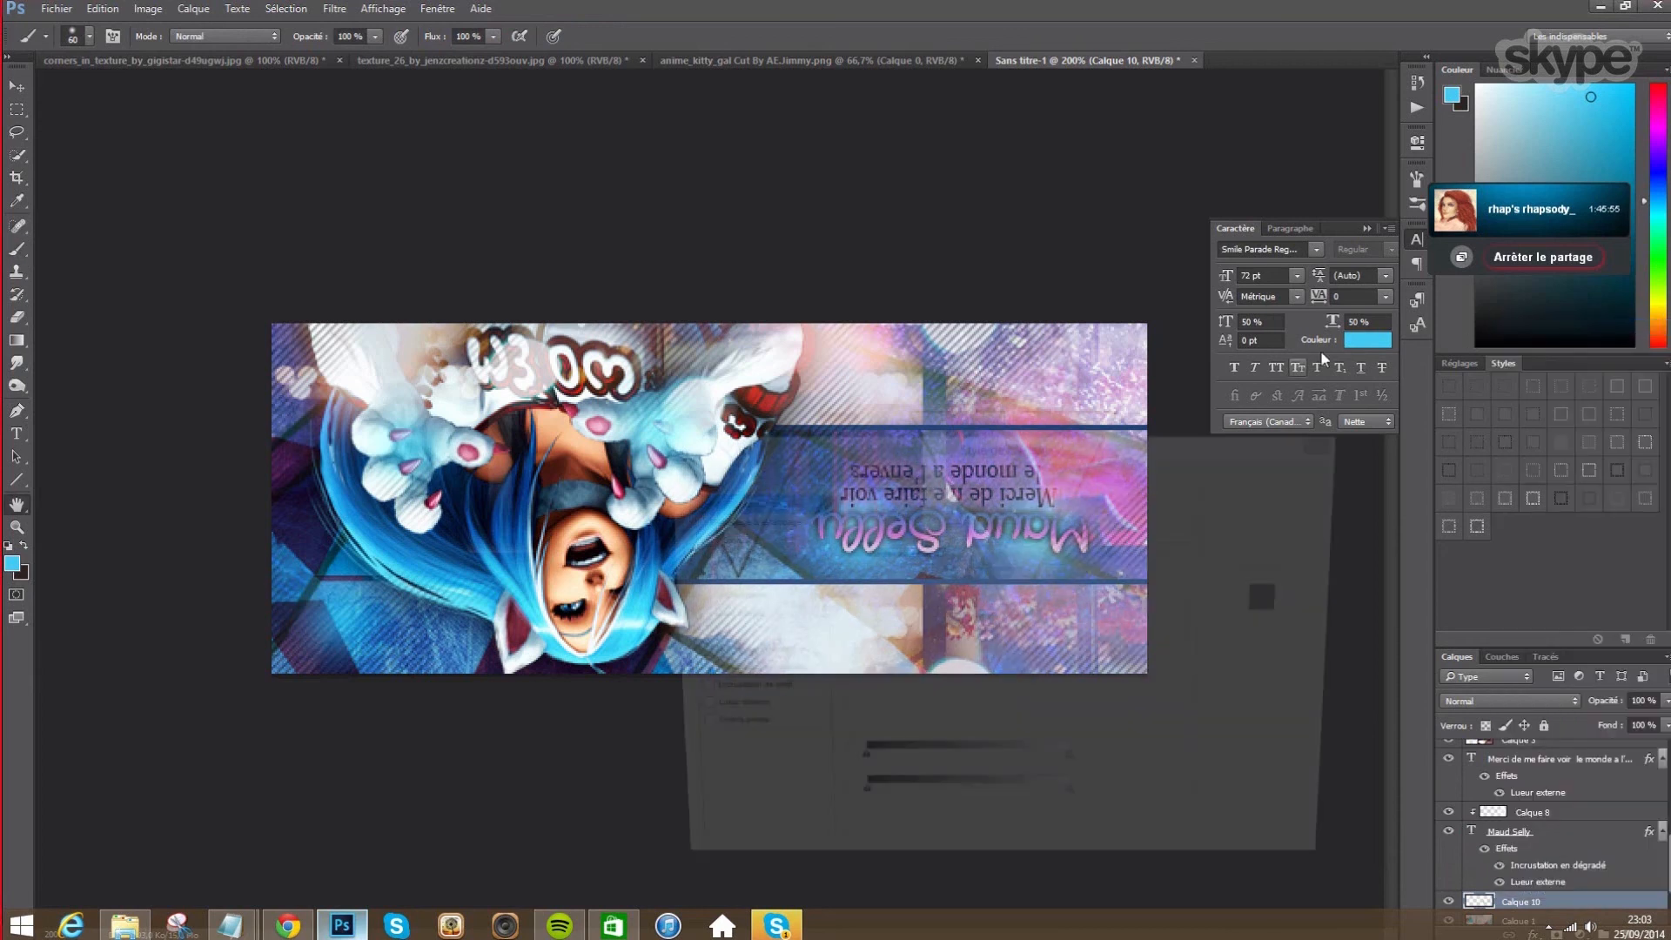
left_click_drag(1154, 448, 464, 172)
left_click(361, 228)
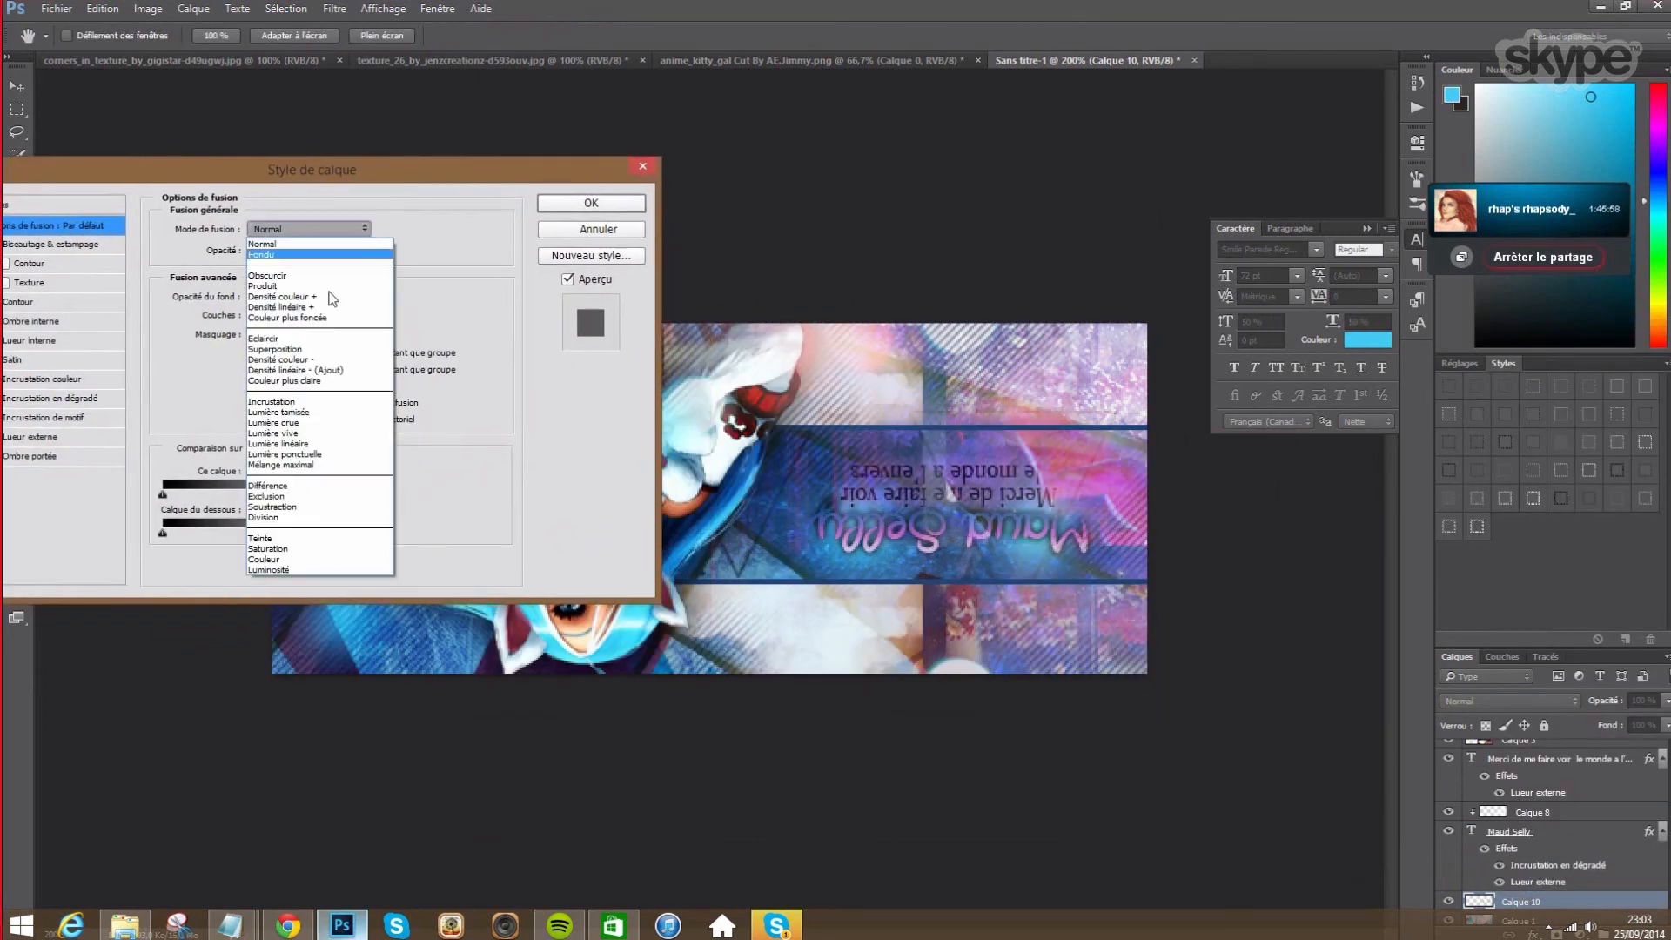
left_click(292, 422)
double_click(368, 251)
type("70")
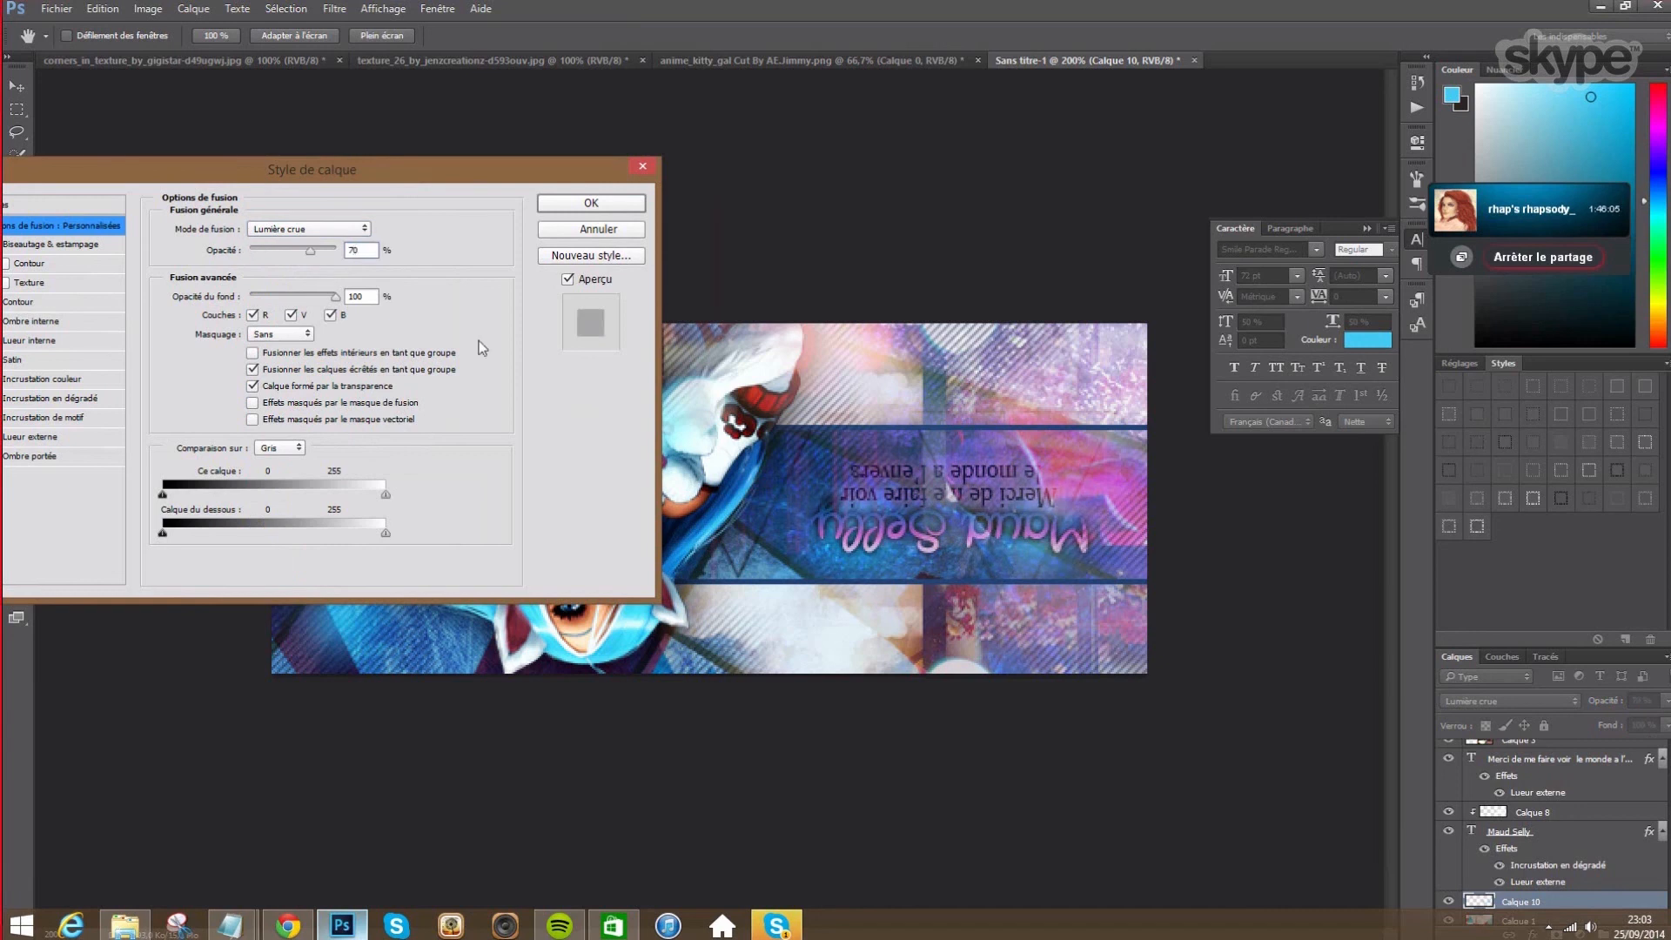
left_click(609, 208)
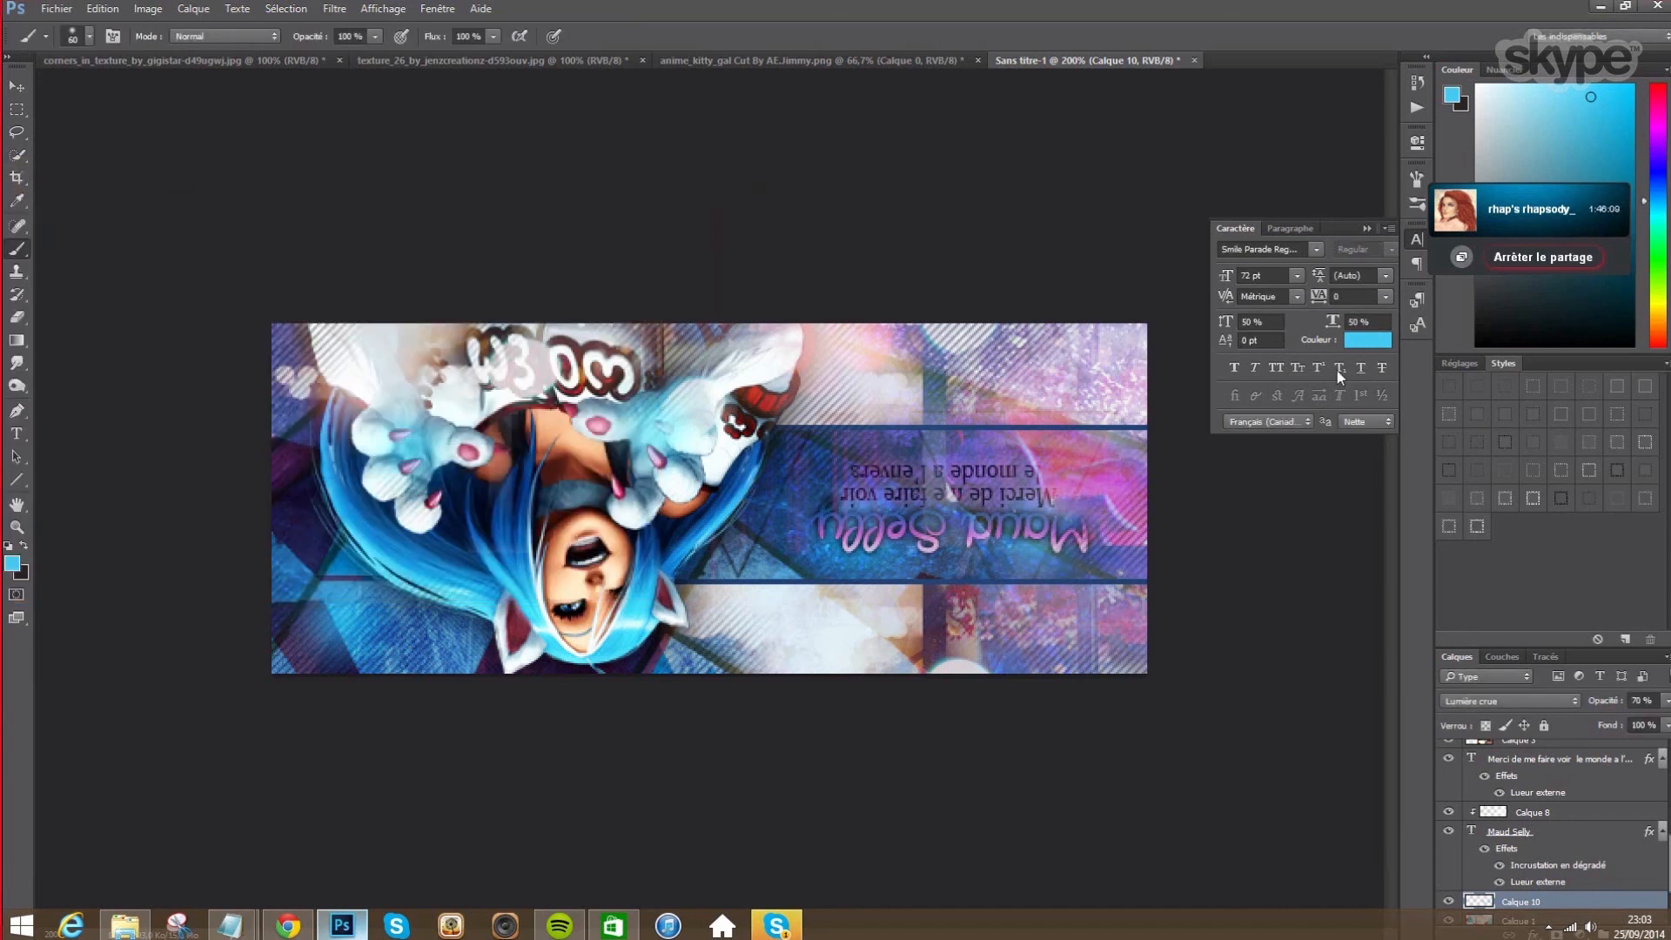
left_click(1364, 229)
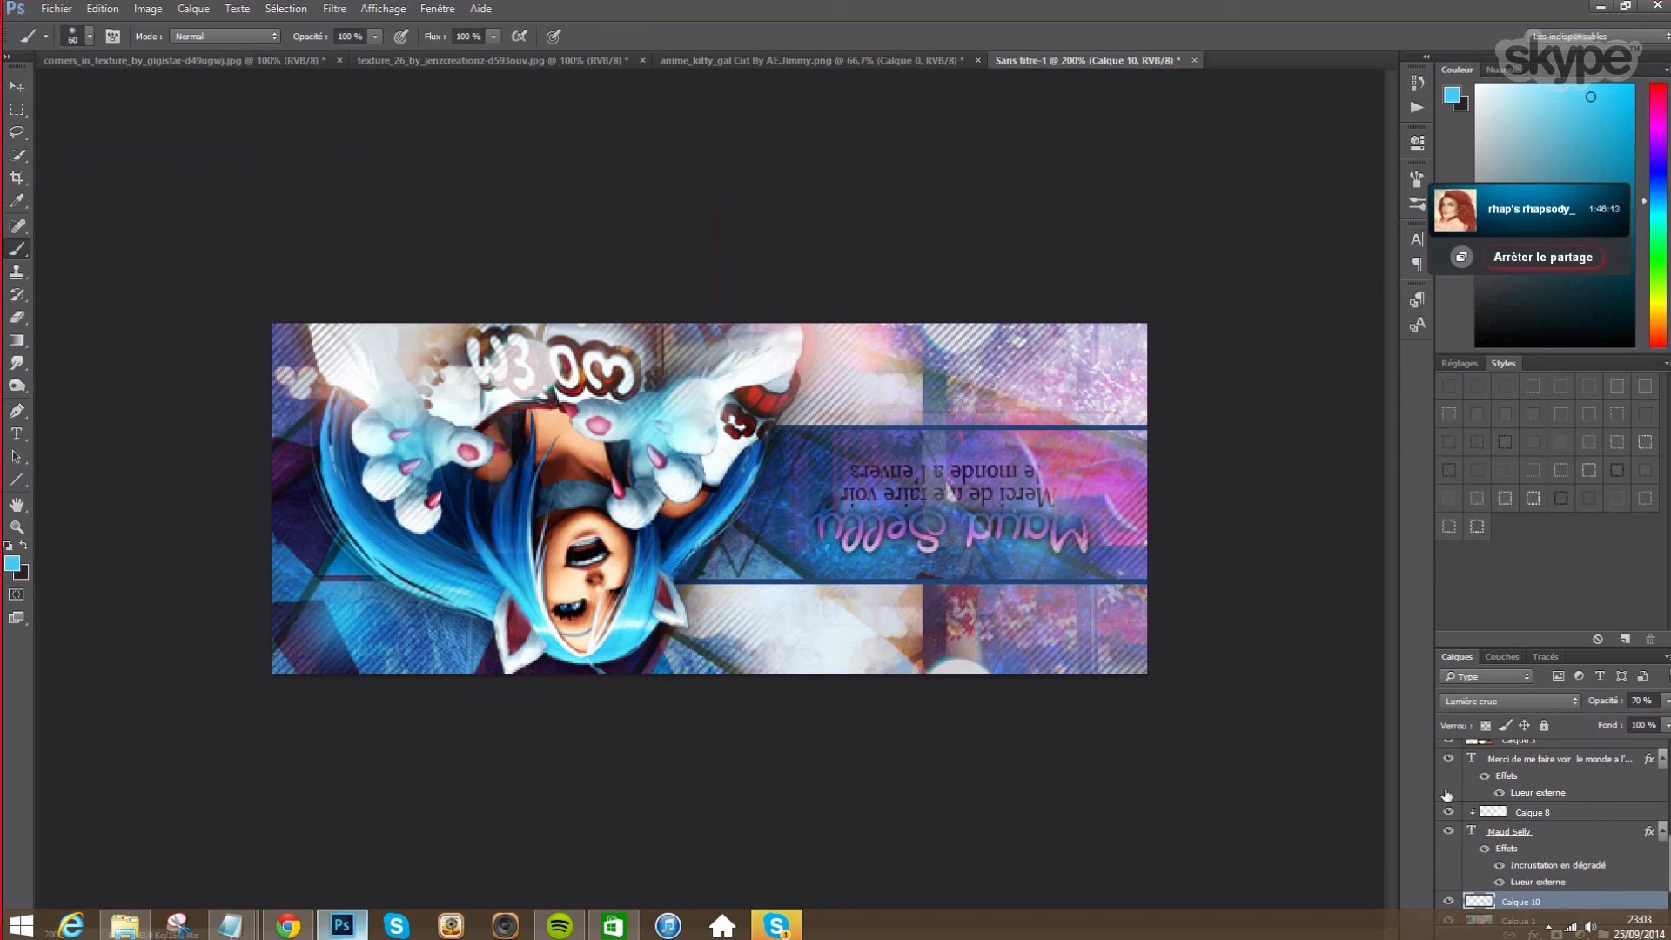
left_click_drag(1668, 857, 1668, 779)
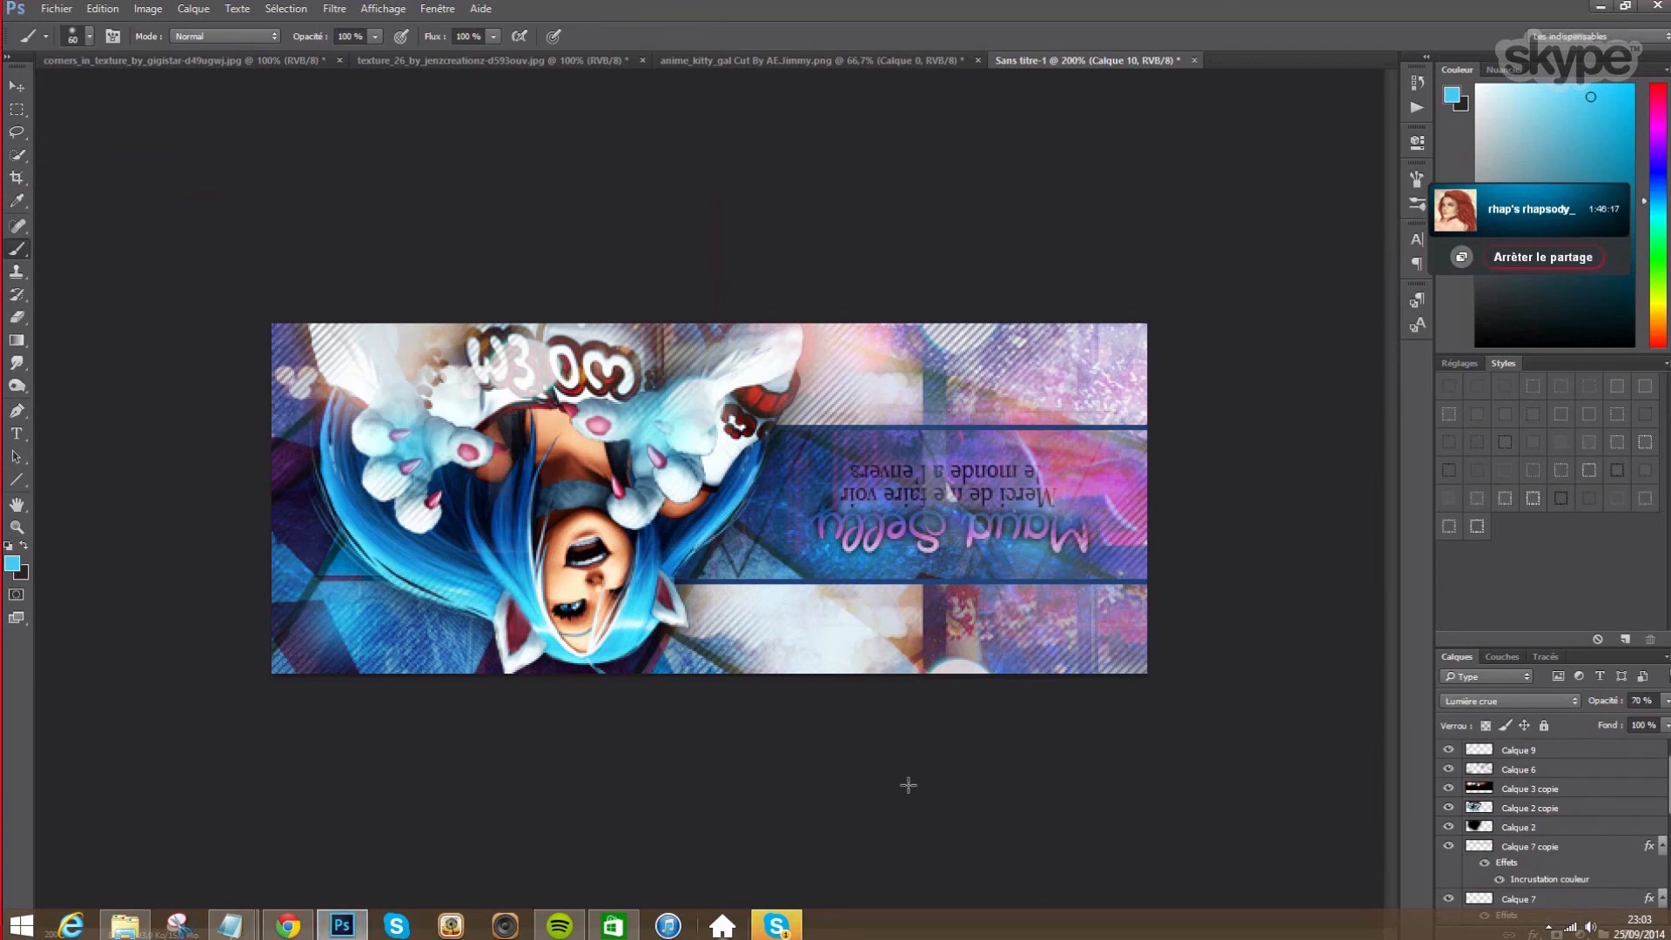
left_click(759, 924)
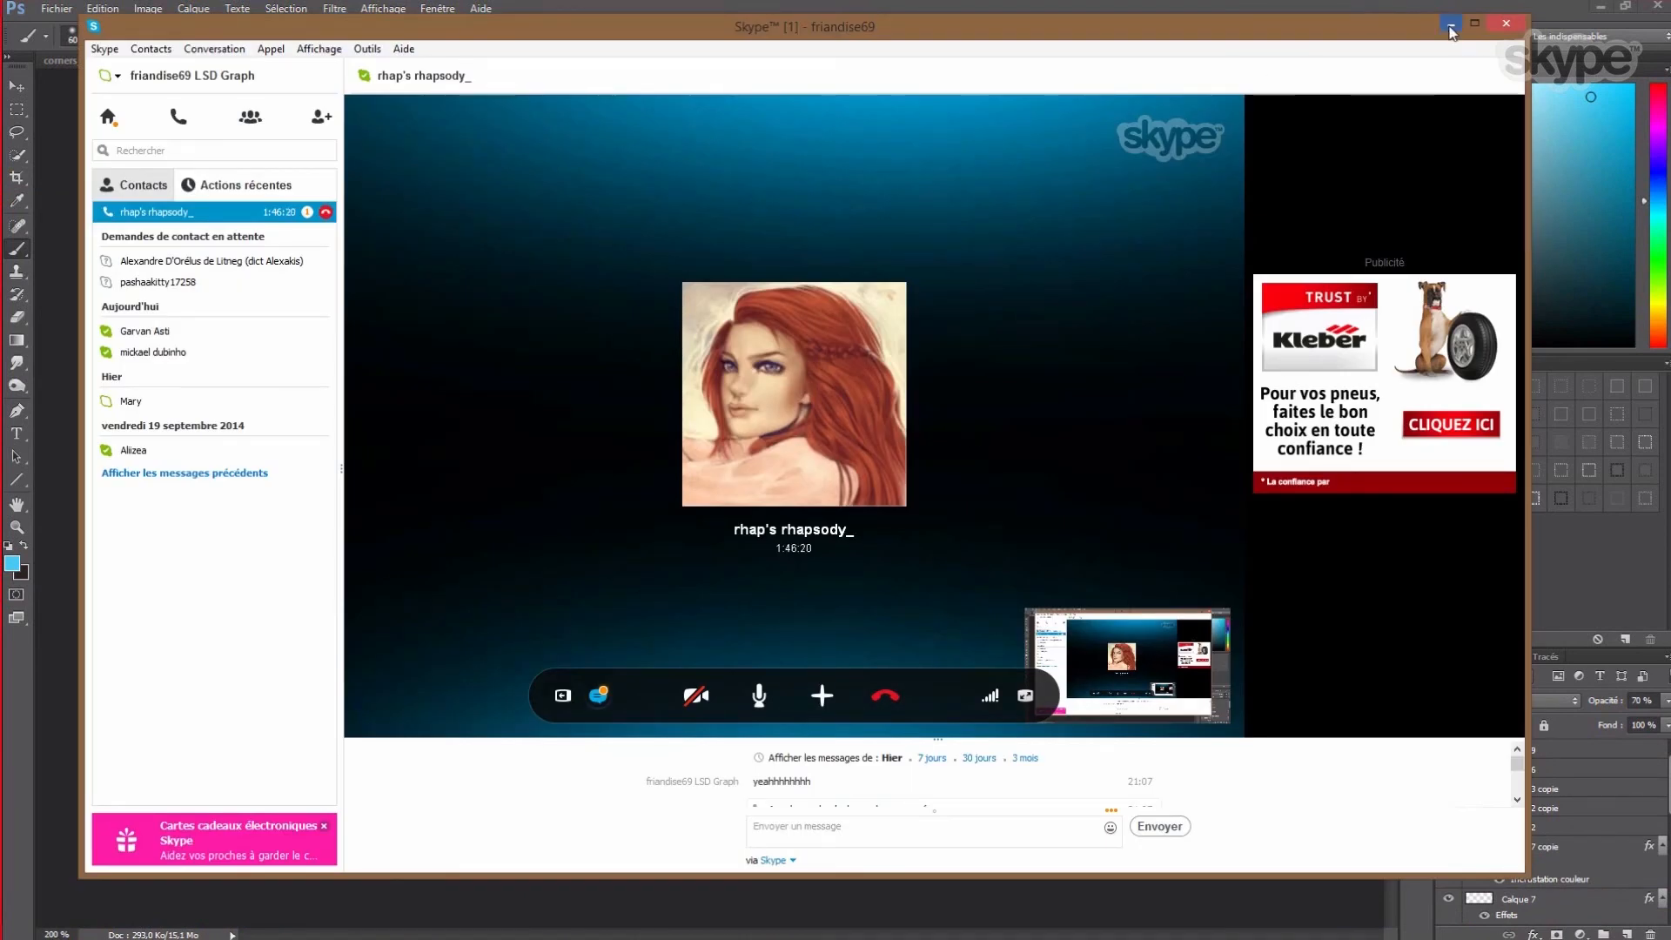
left_click(1451, 27)
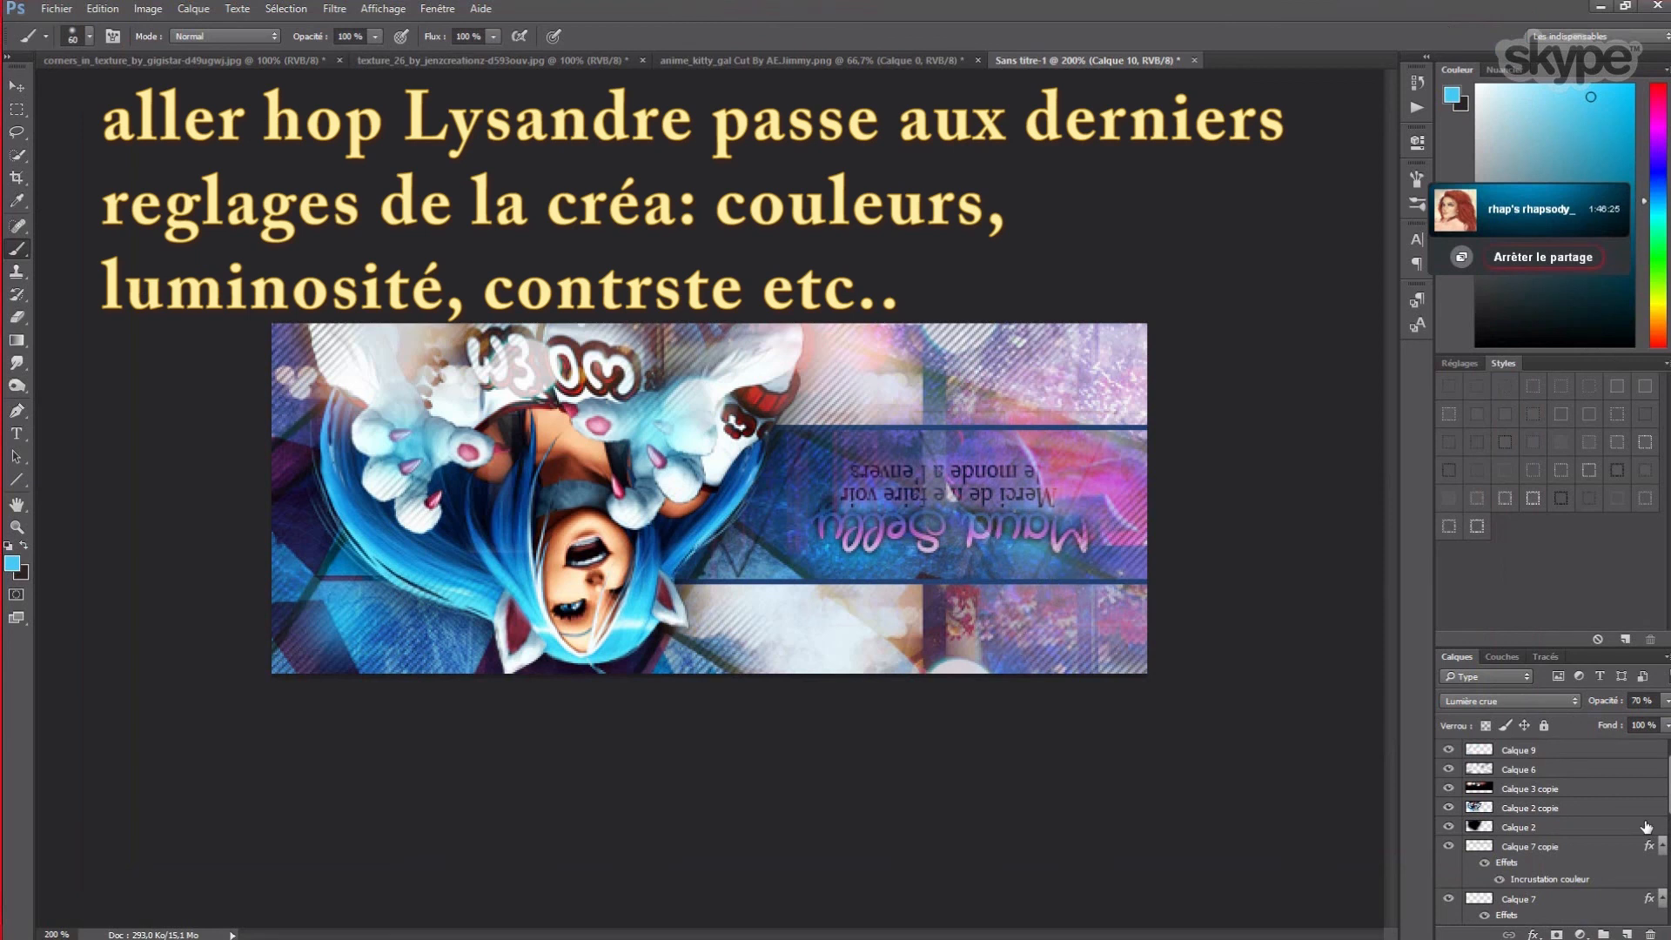
- Add a Filtre photo adjustment layer and a Vibrance adjustment raised to +37
left_click(1581, 933)
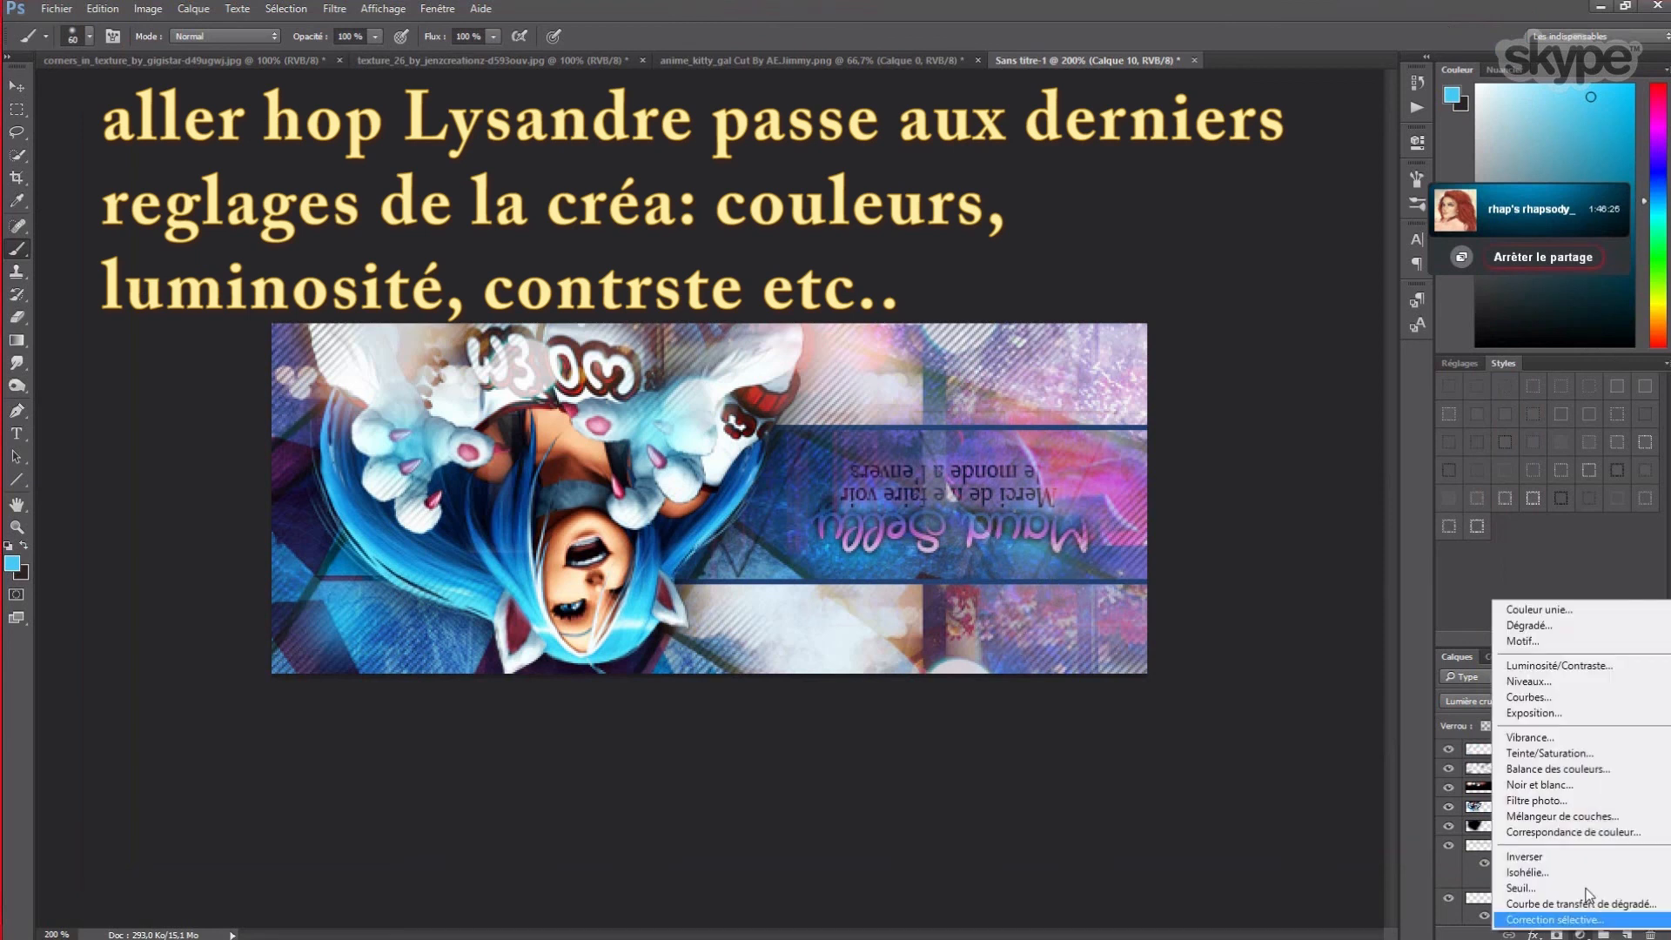
left_click(1534, 799)
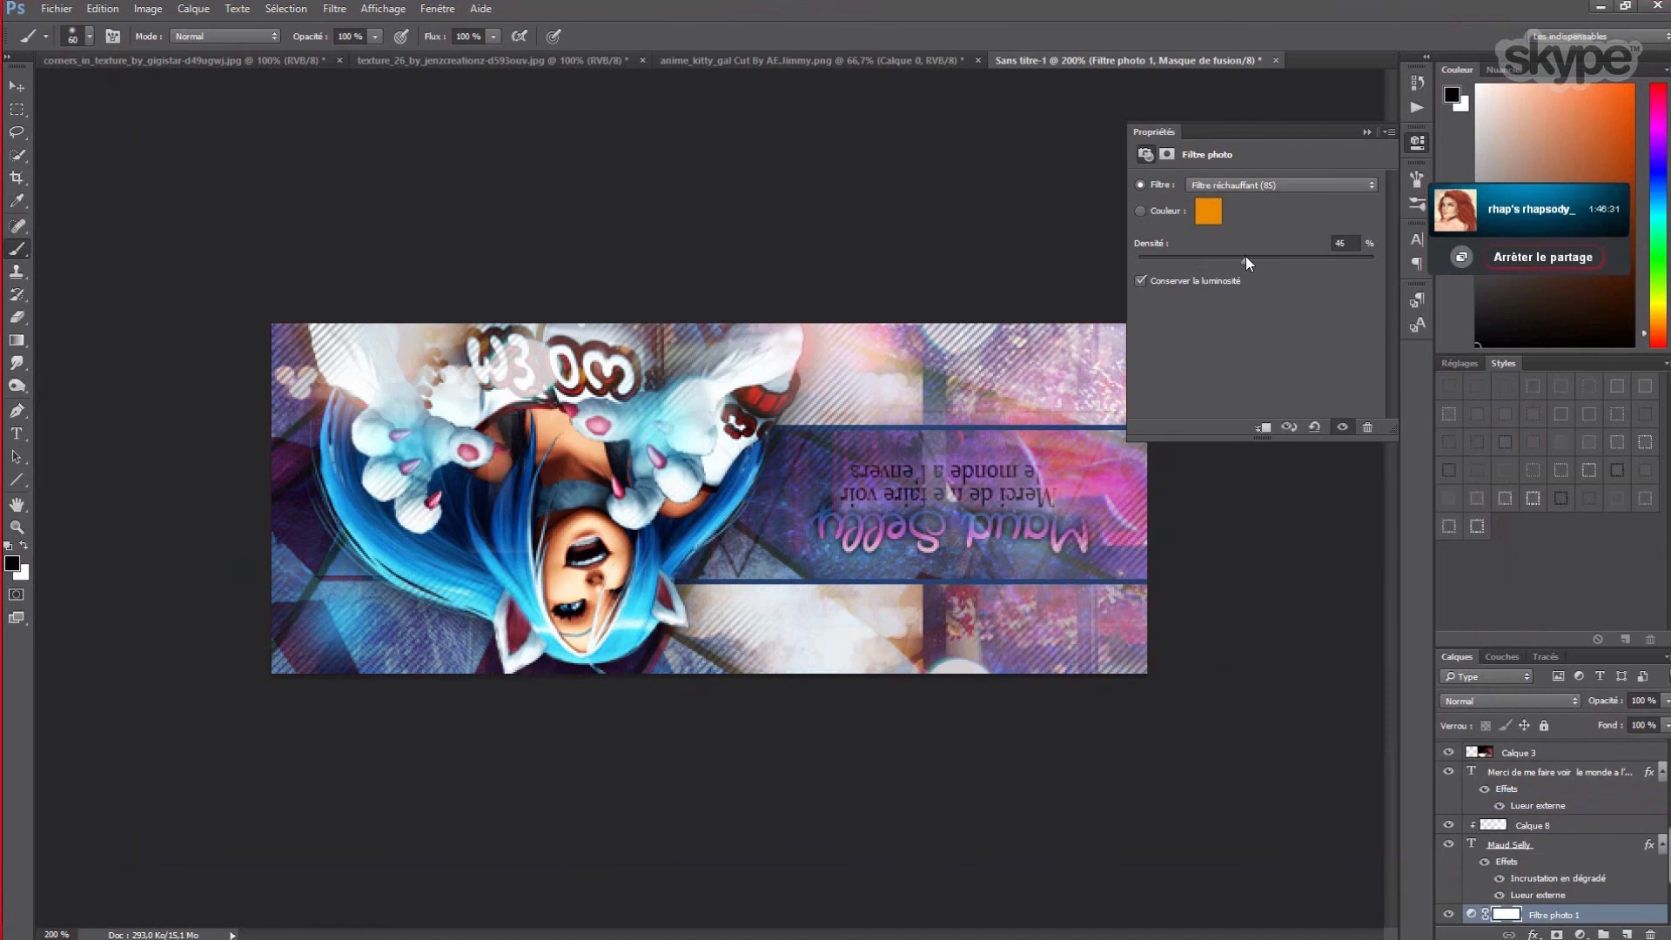
left_click(1366, 133)
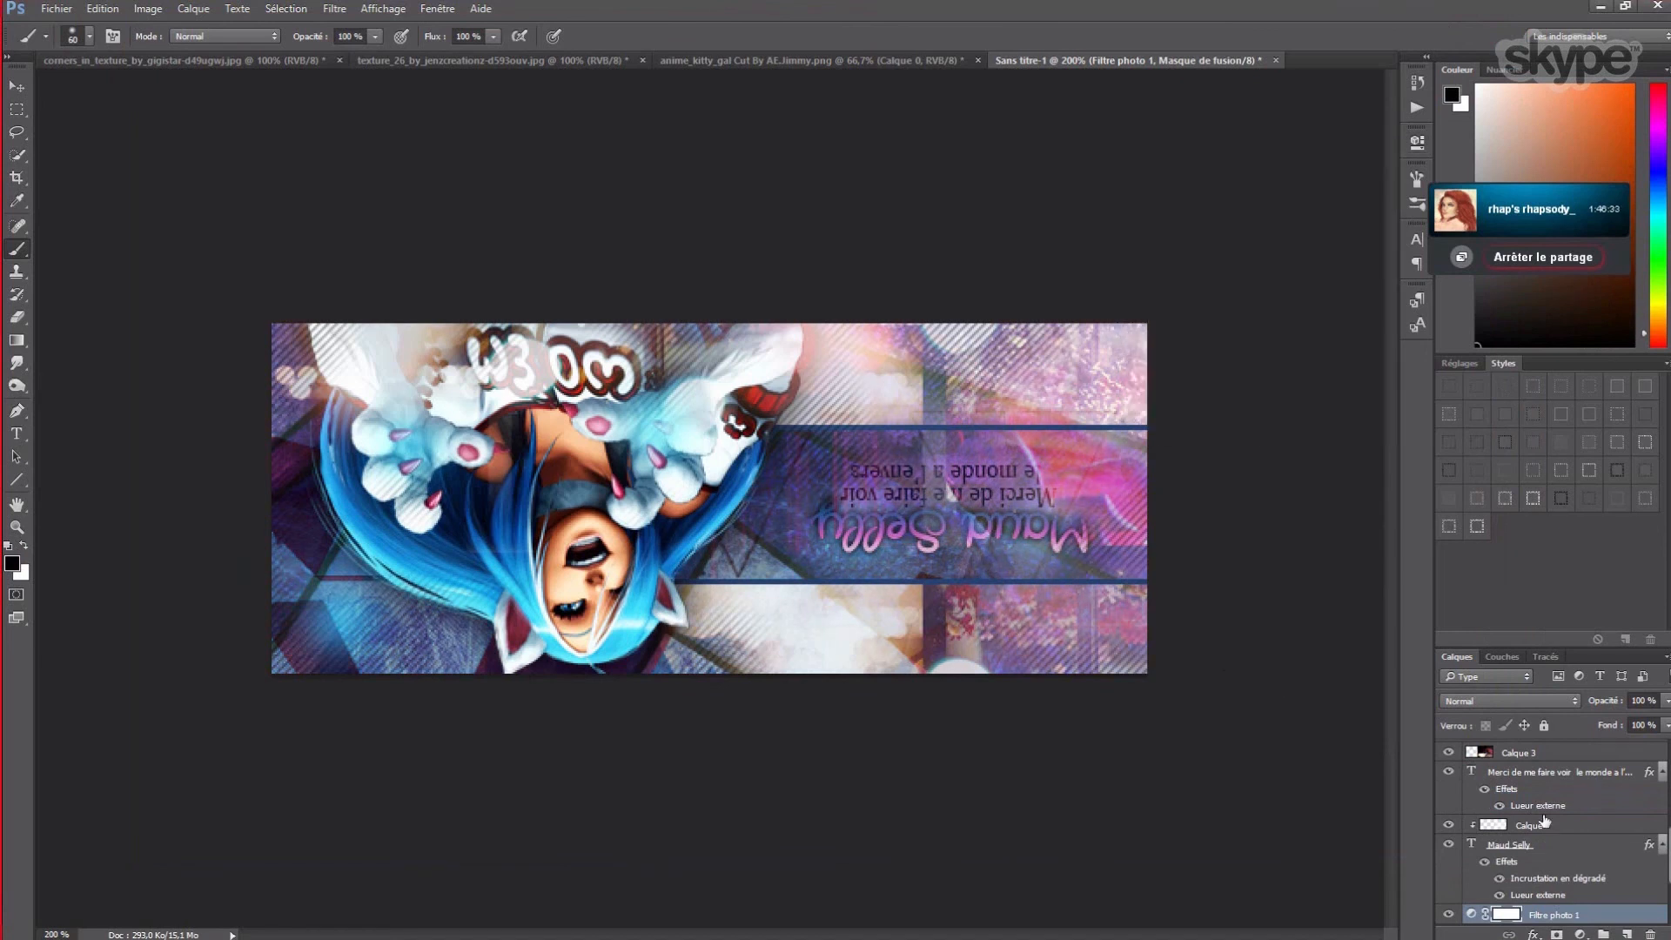
left_click(1577, 934)
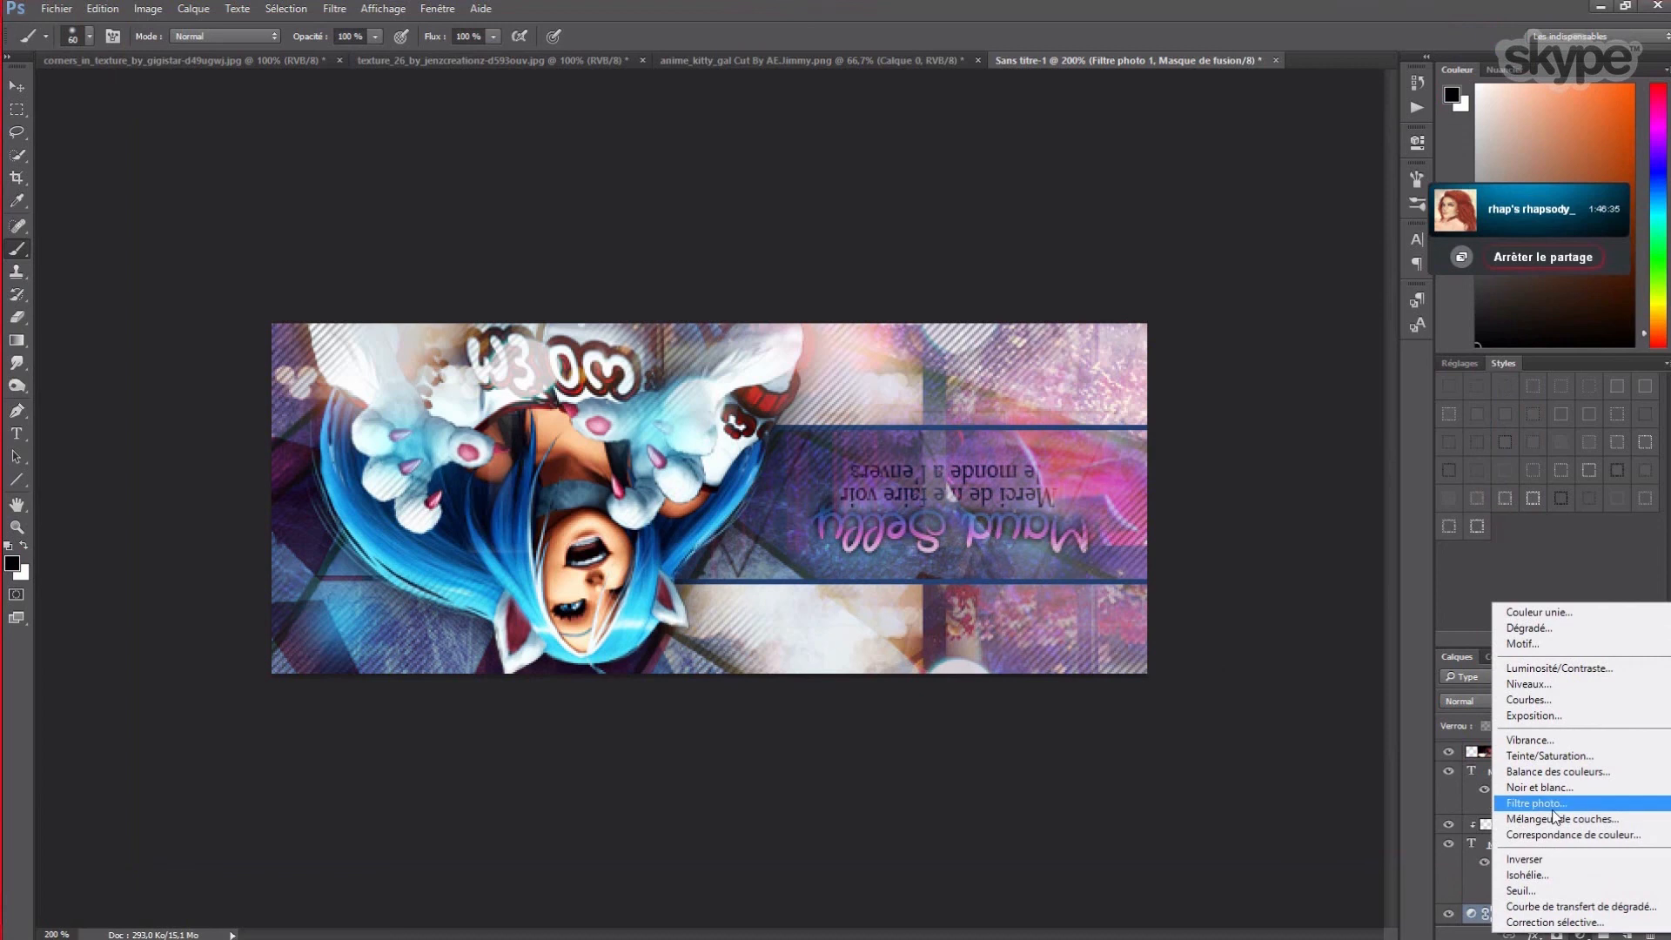
left_click(1545, 740)
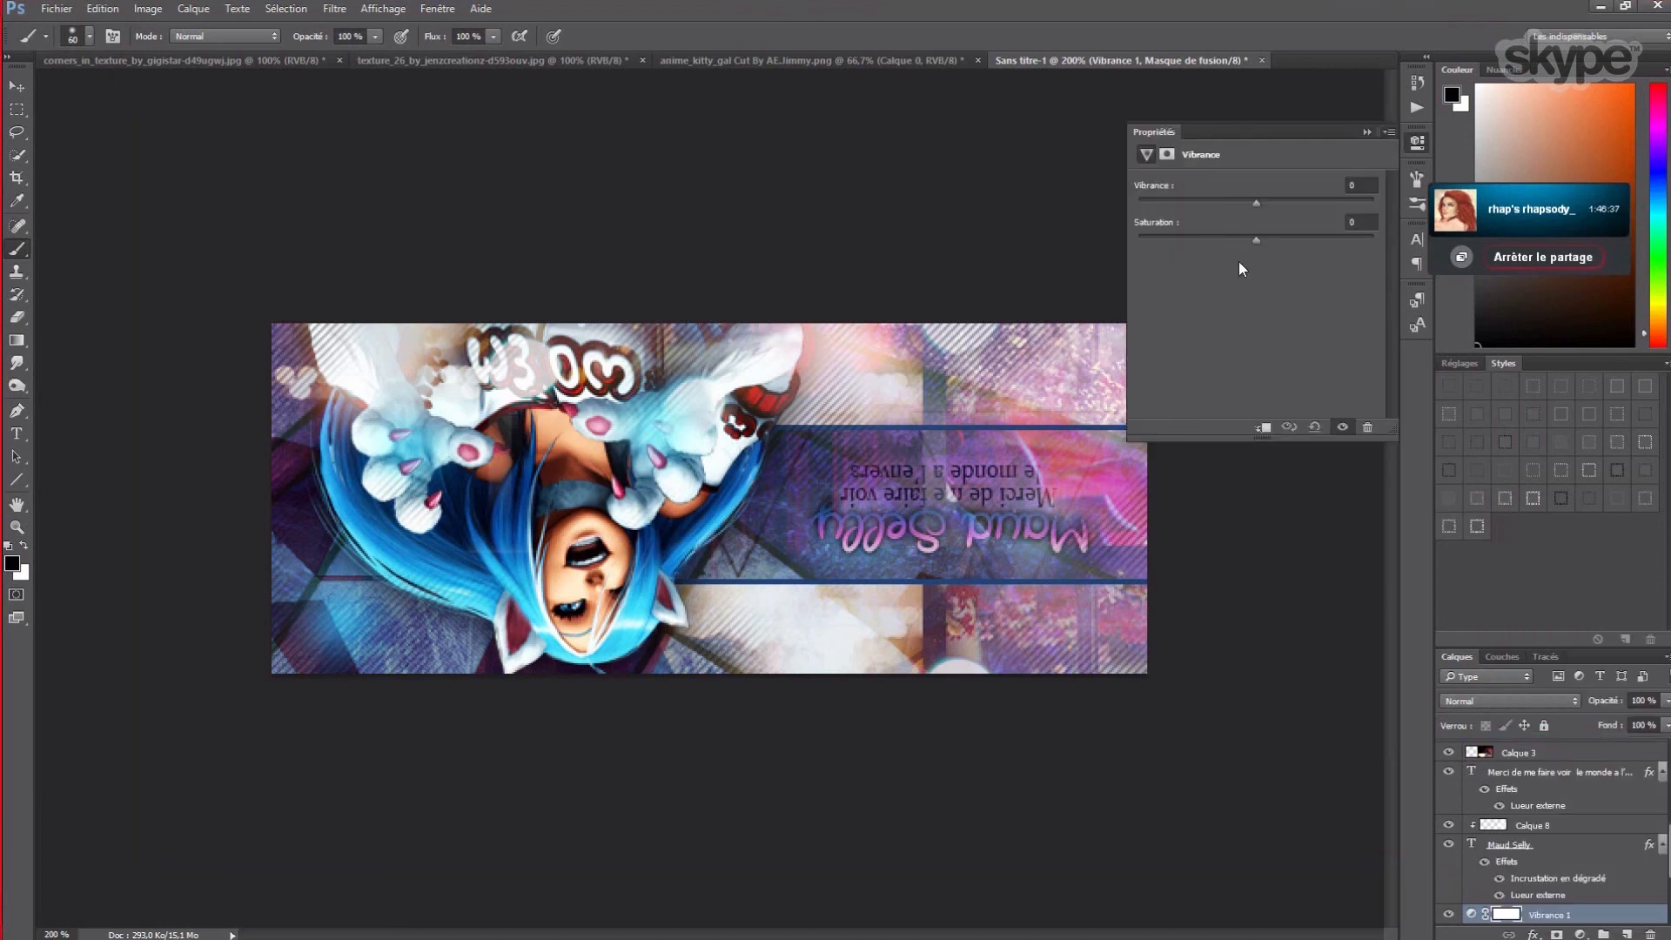
mouse_move(1256, 205)
left_mouse_down()
mouse_move(1300, 206)
mouse_move(1263, 203)
left_mouse_up()
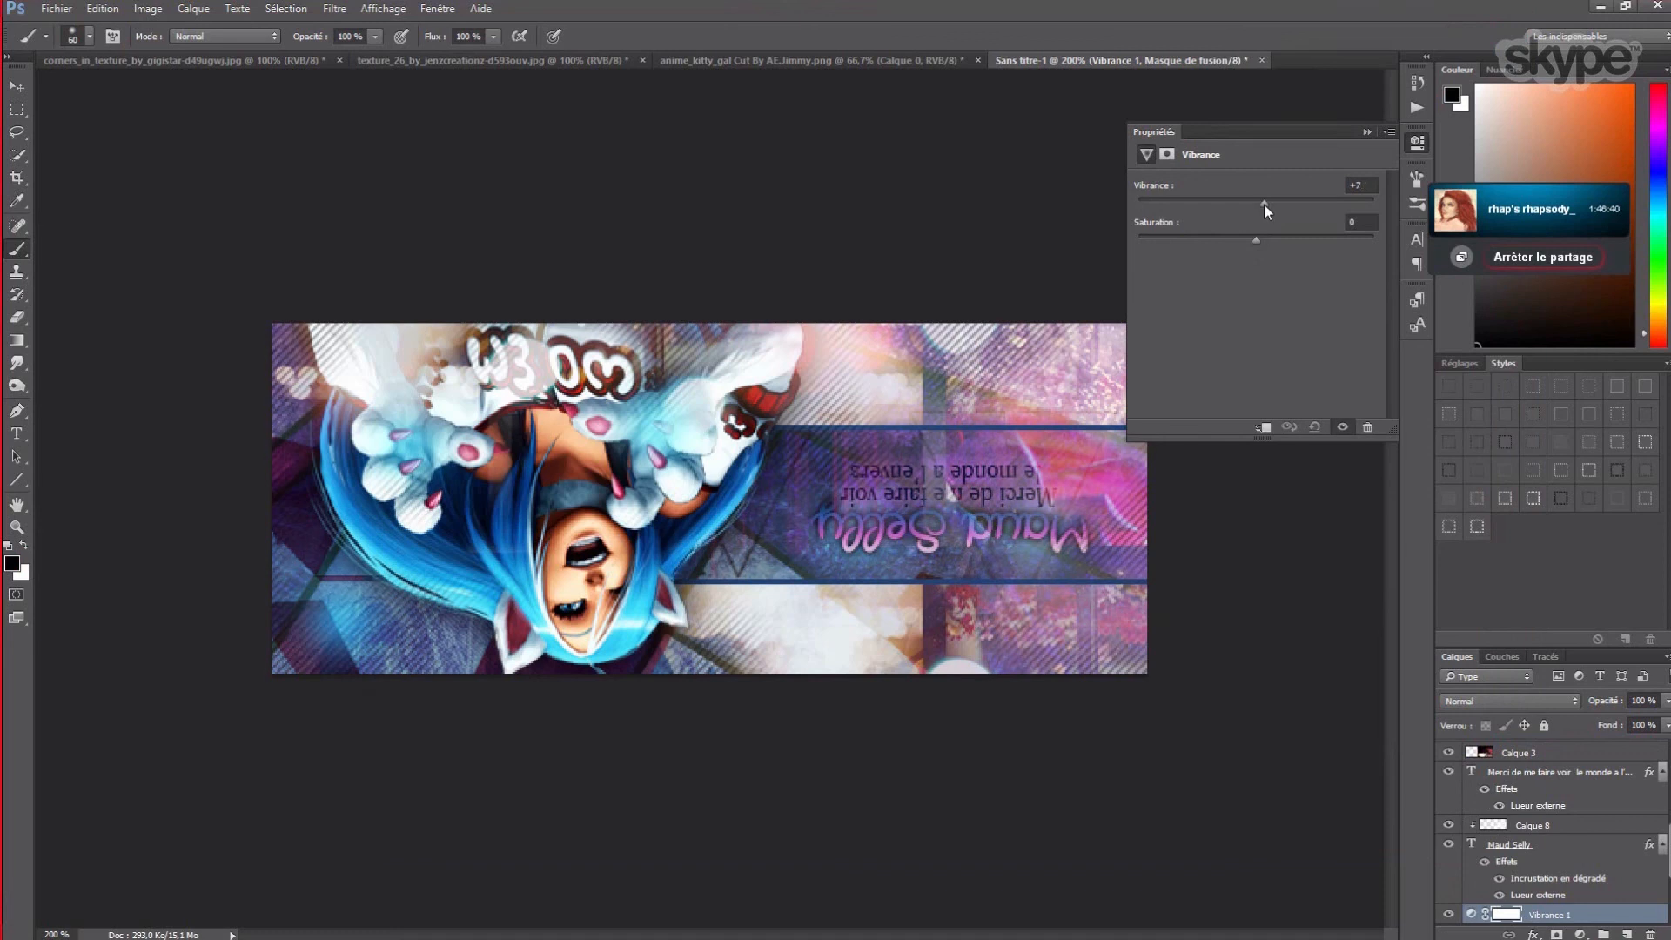
left_click(1366, 132)
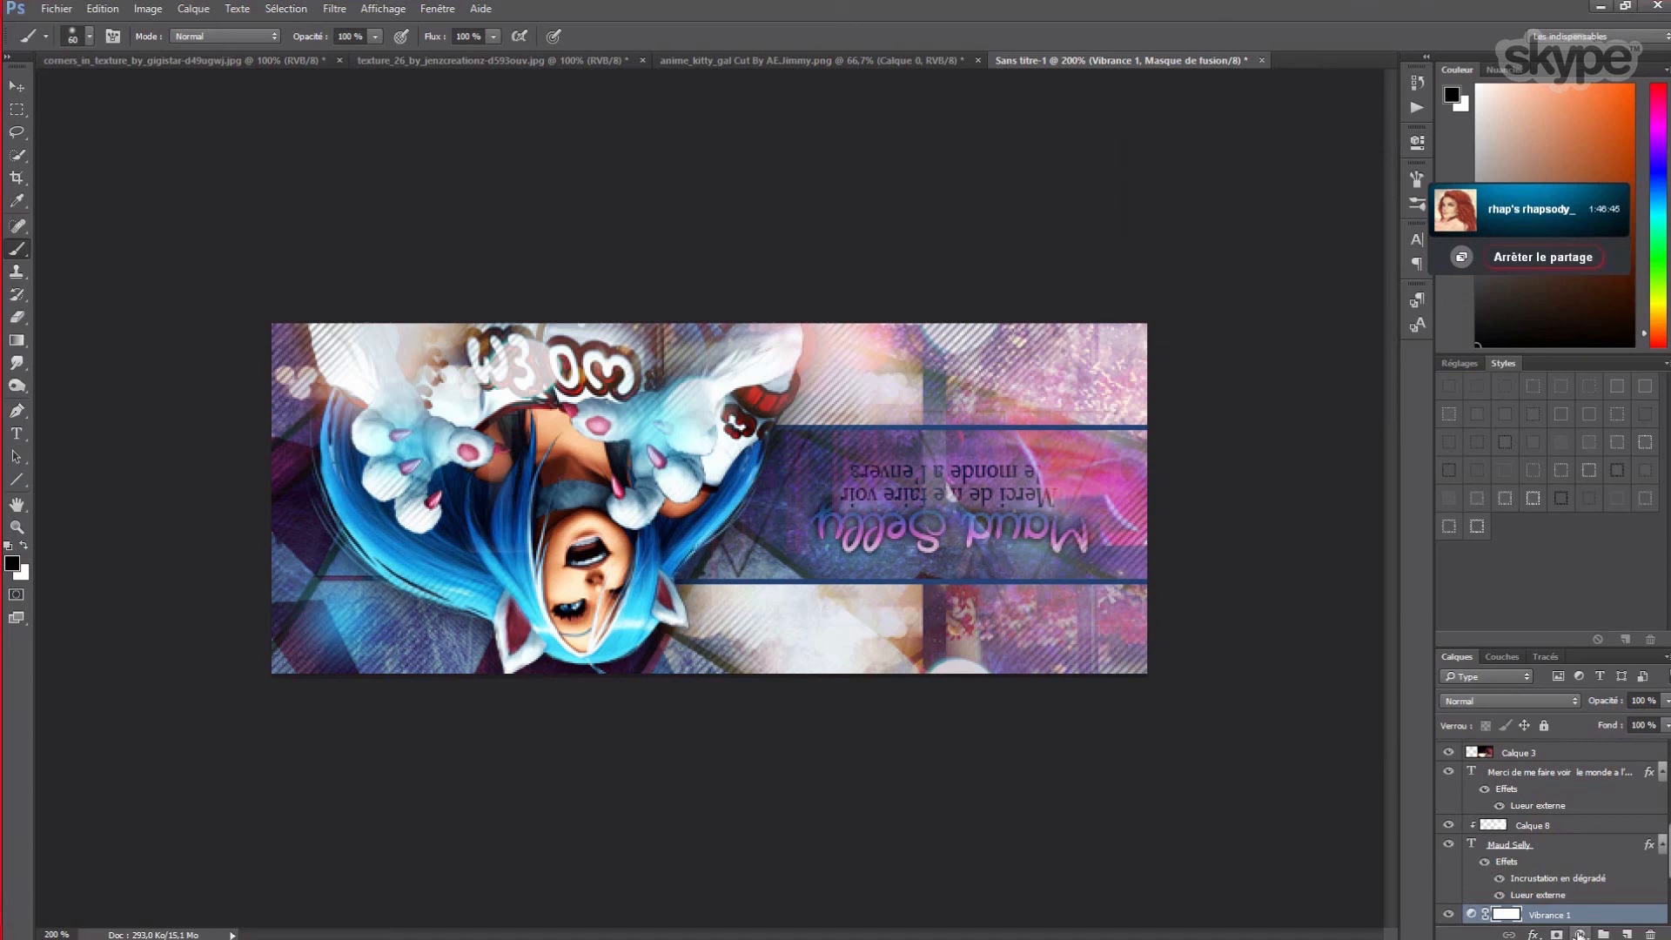
- Move the Vibrance 1 and Filtre photo 1 layers to the top of the stack
left_click_drag(1539, 916, 1560, 750)
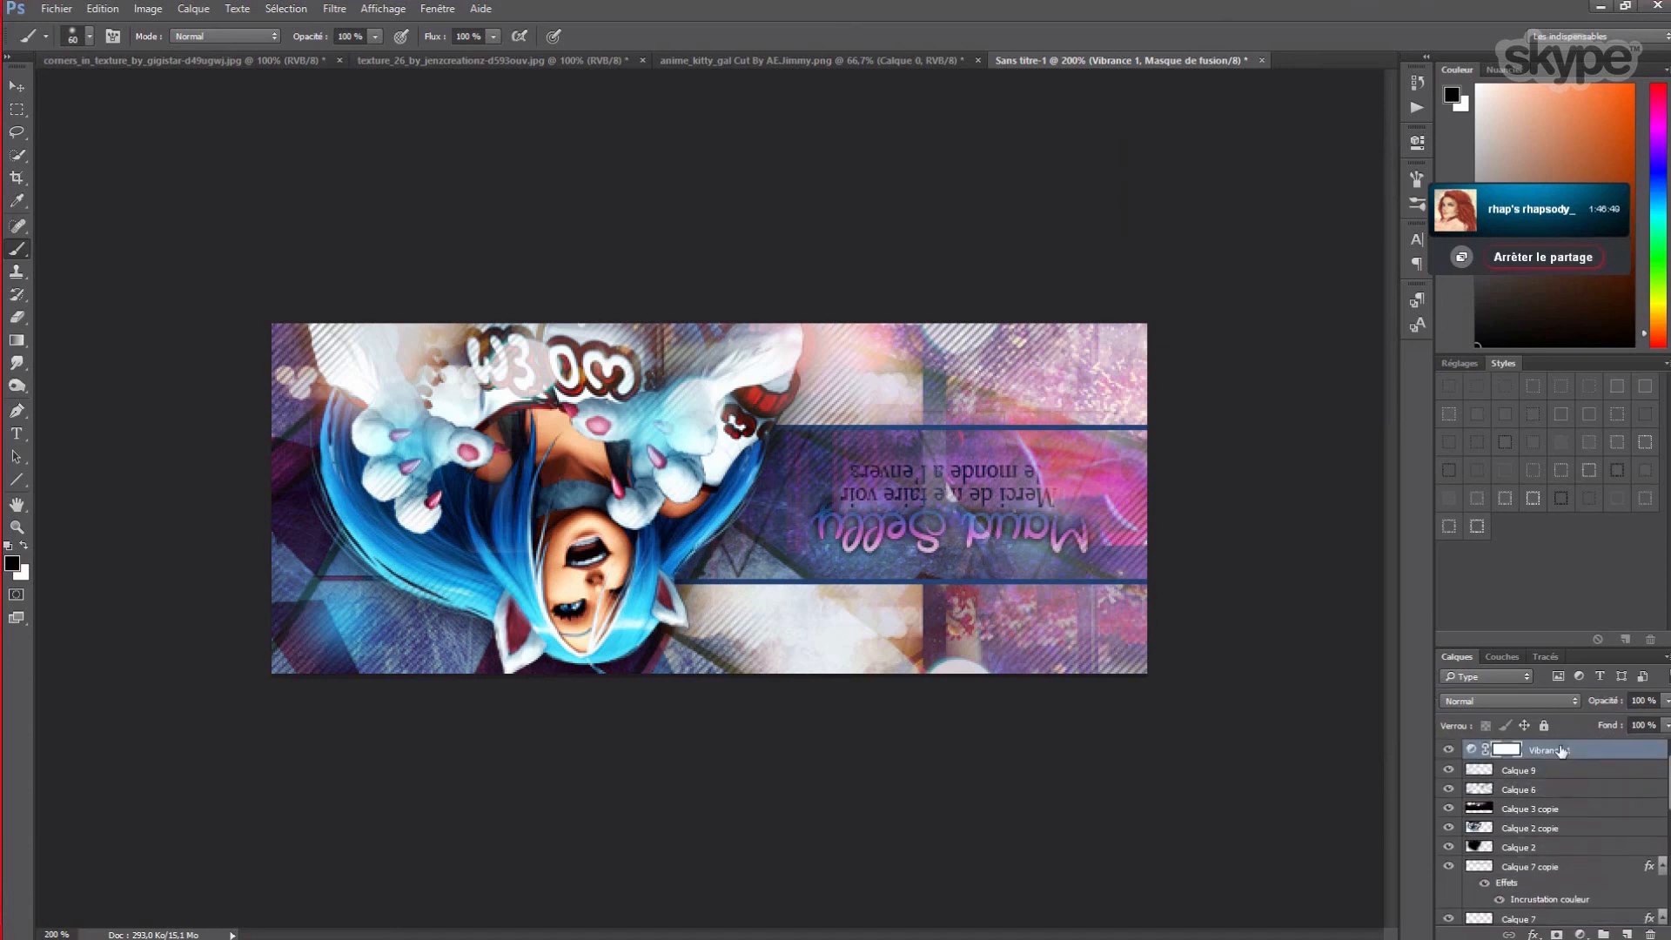
scroll(1540, 844, "down", 3)
left_click_drag(1539, 852, 1545, 766)
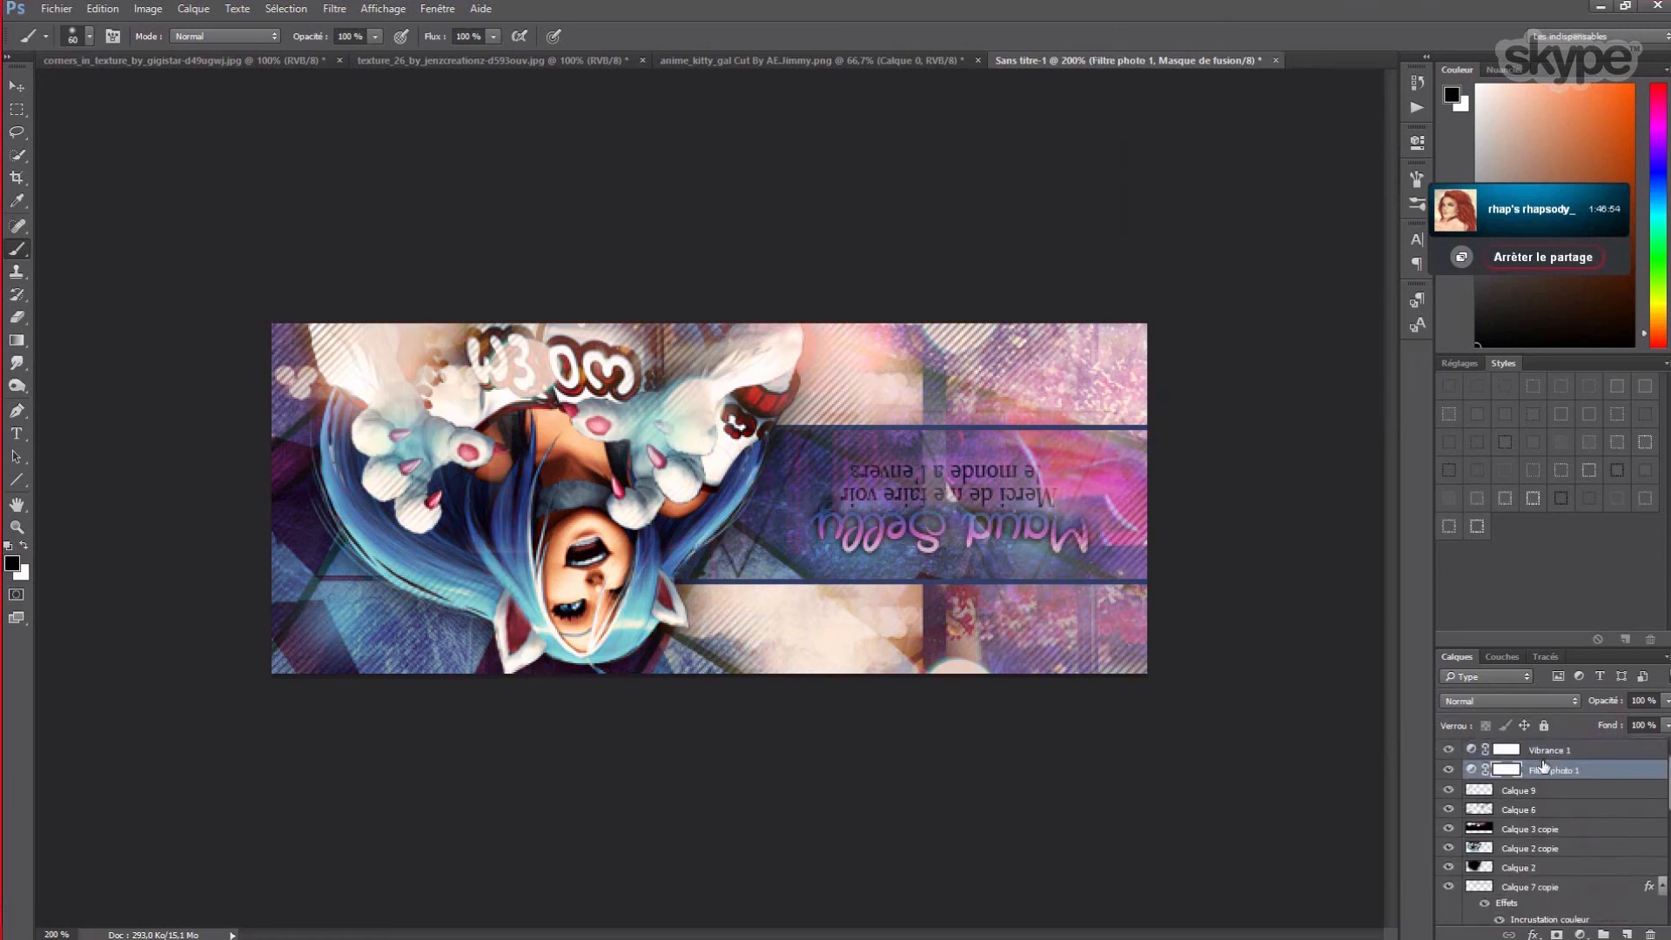
- Add an Exposition adjustment above Vibrance 1 with gamma lowered to 0.81
left_click(1557, 750)
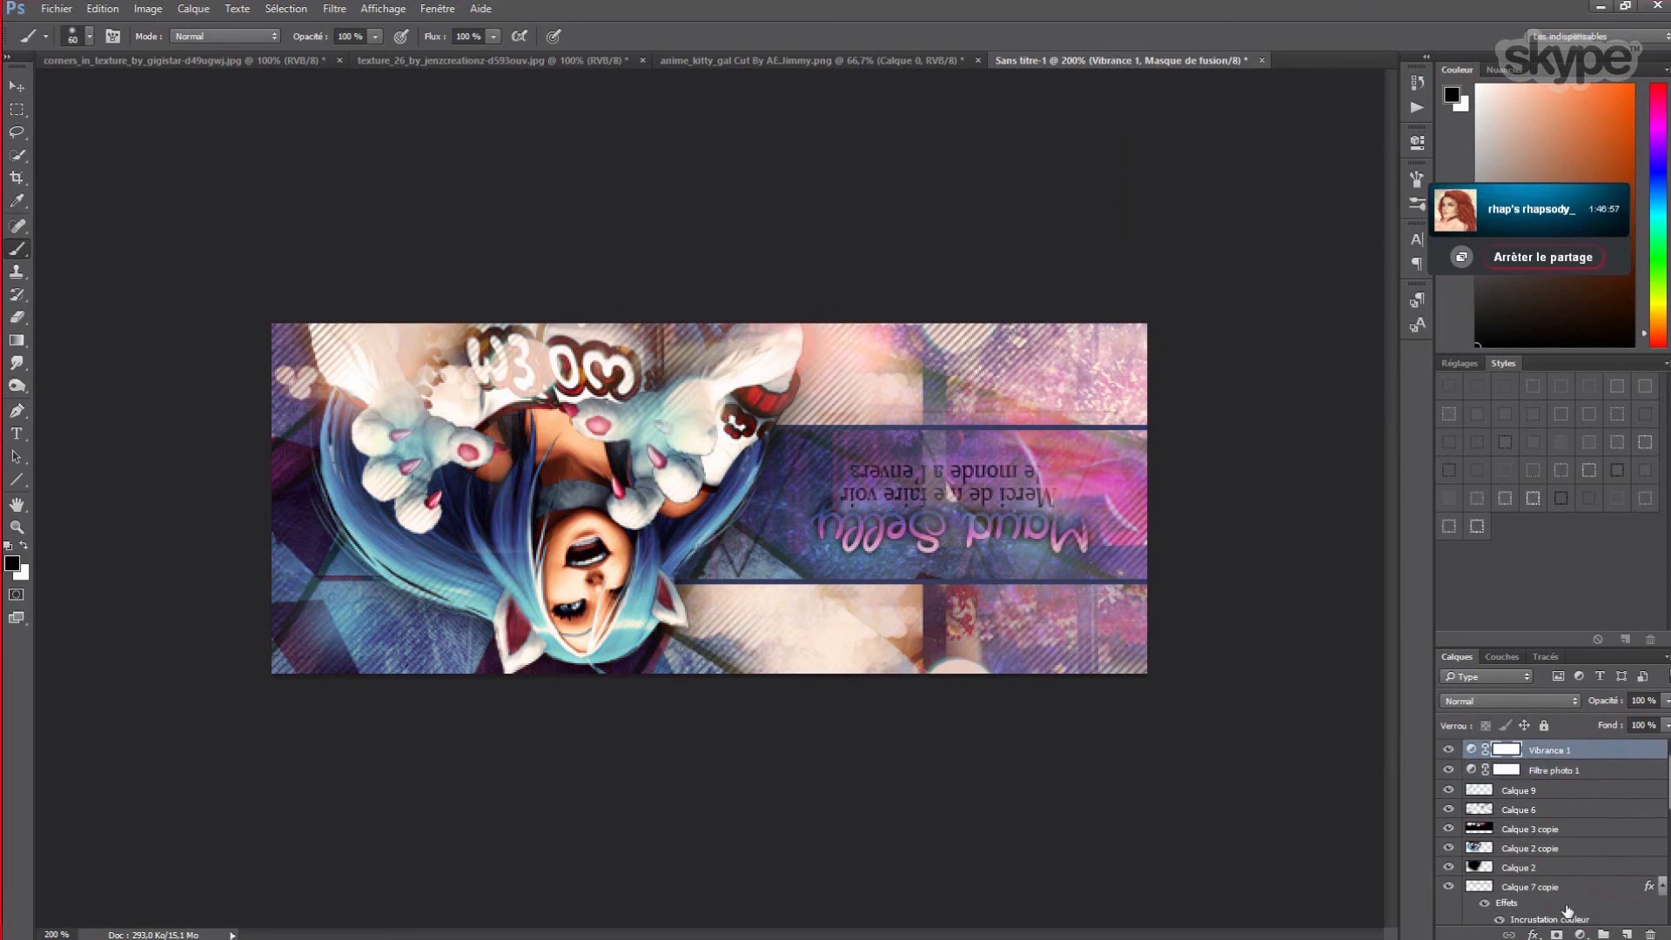
left_click(1580, 934)
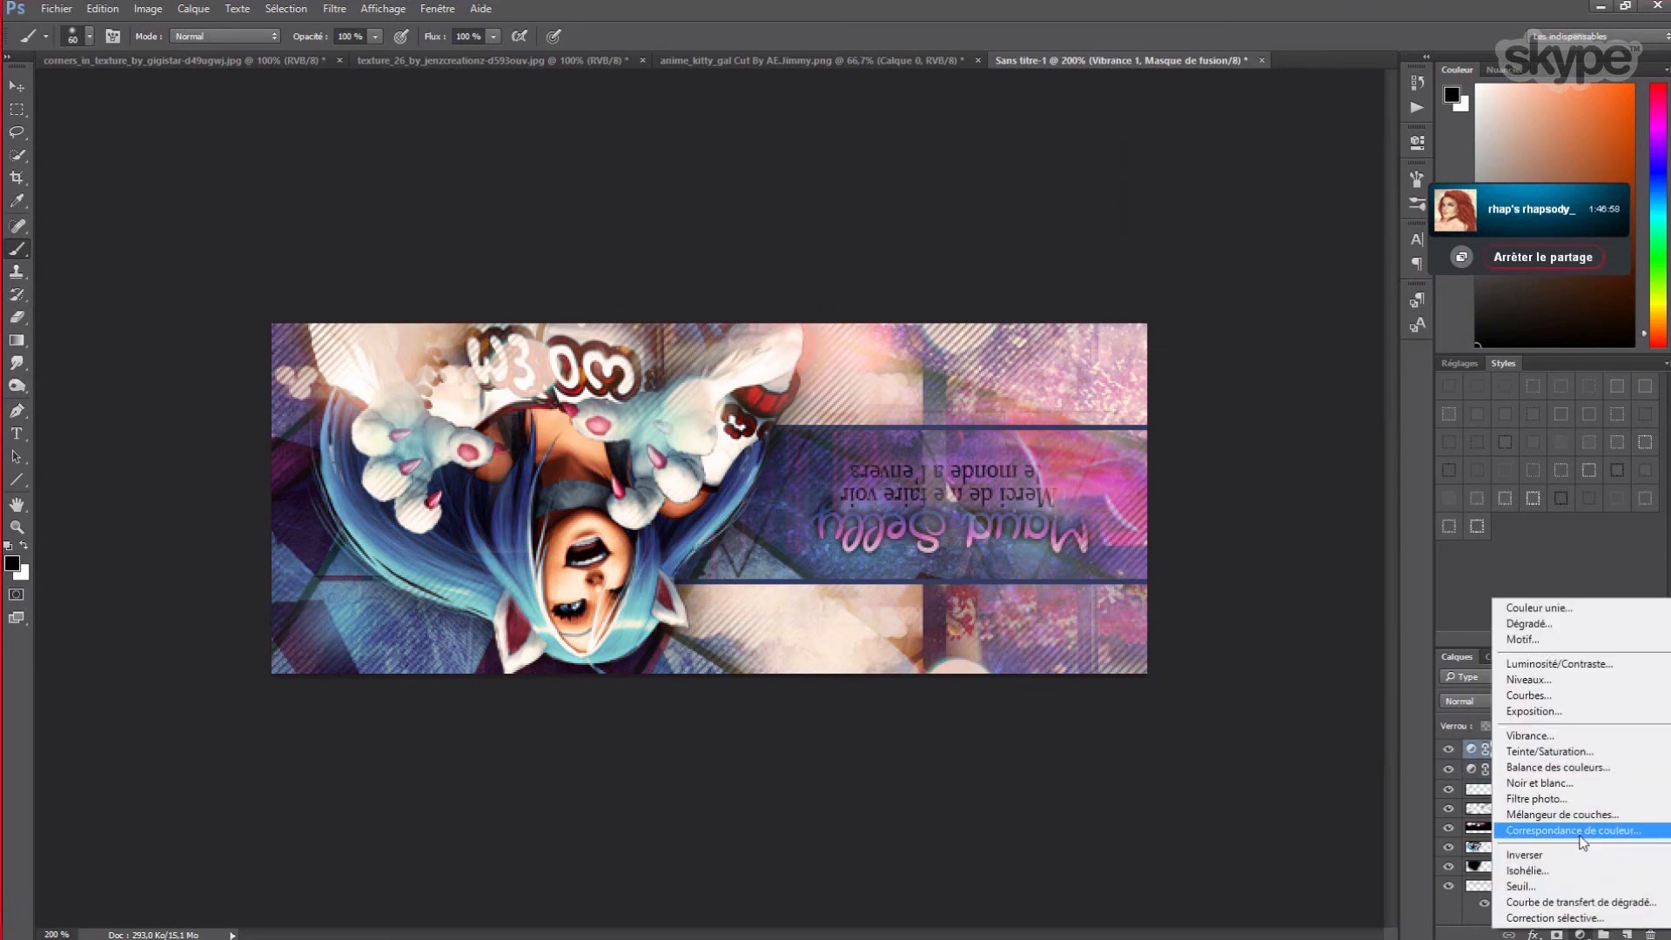
left_click(1559, 723)
mouse_move(1260, 302)
left_mouse_down()
mouse_move(1255, 231)
mouse_move(1279, 305)
left_mouse_up()
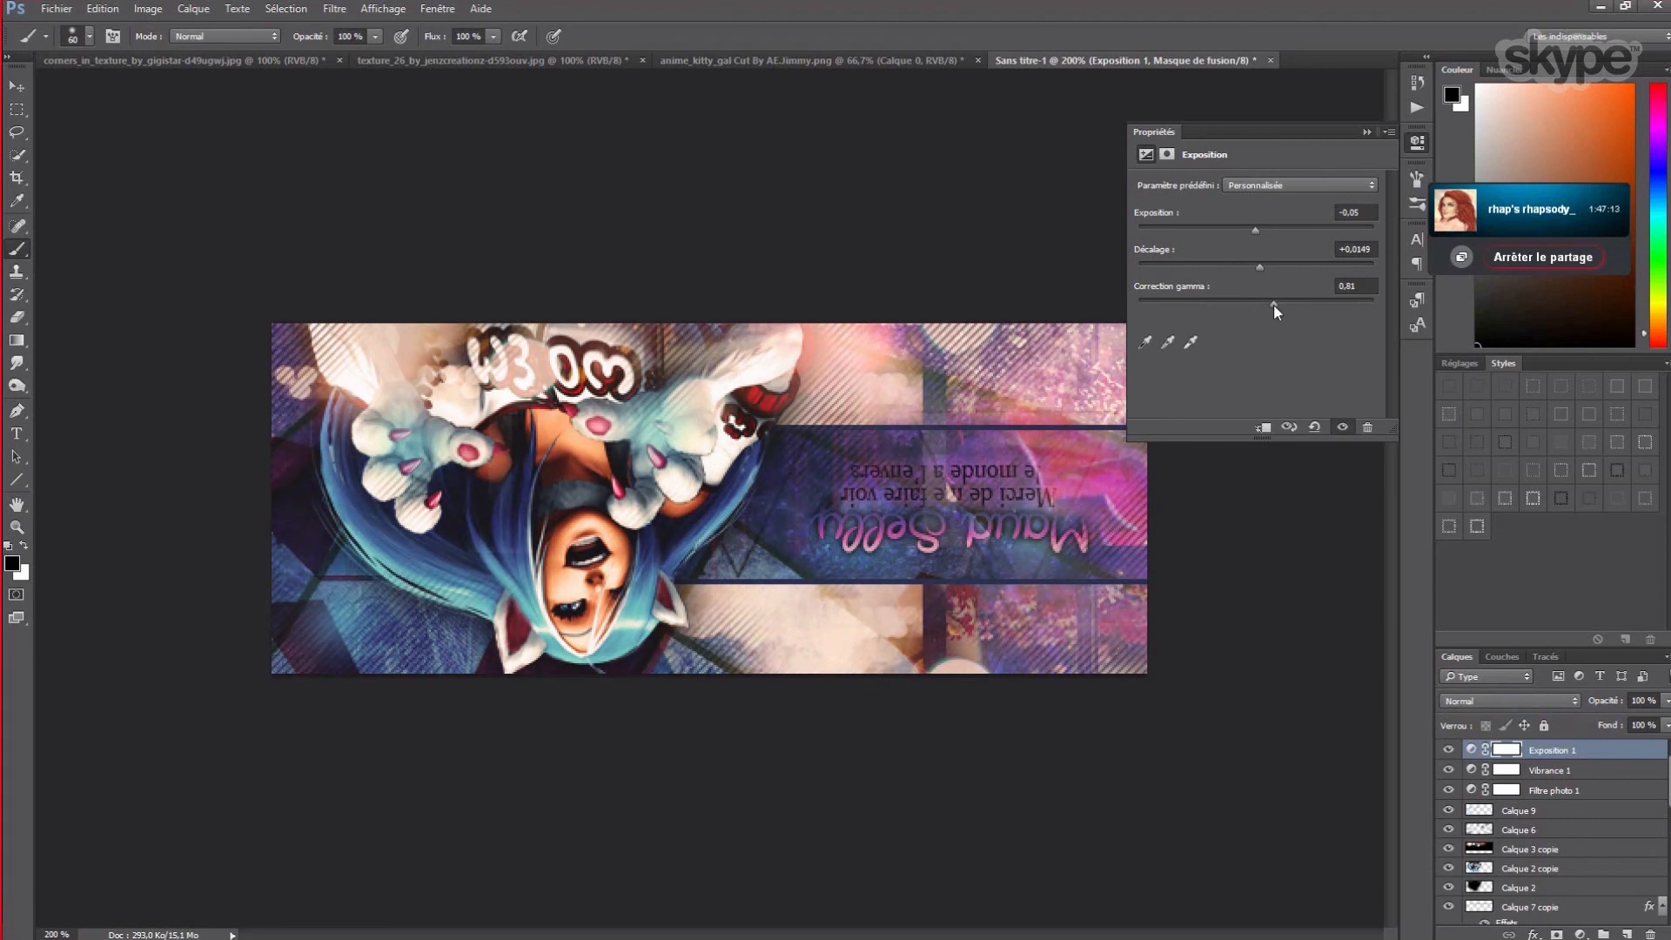
left_click(1366, 133)
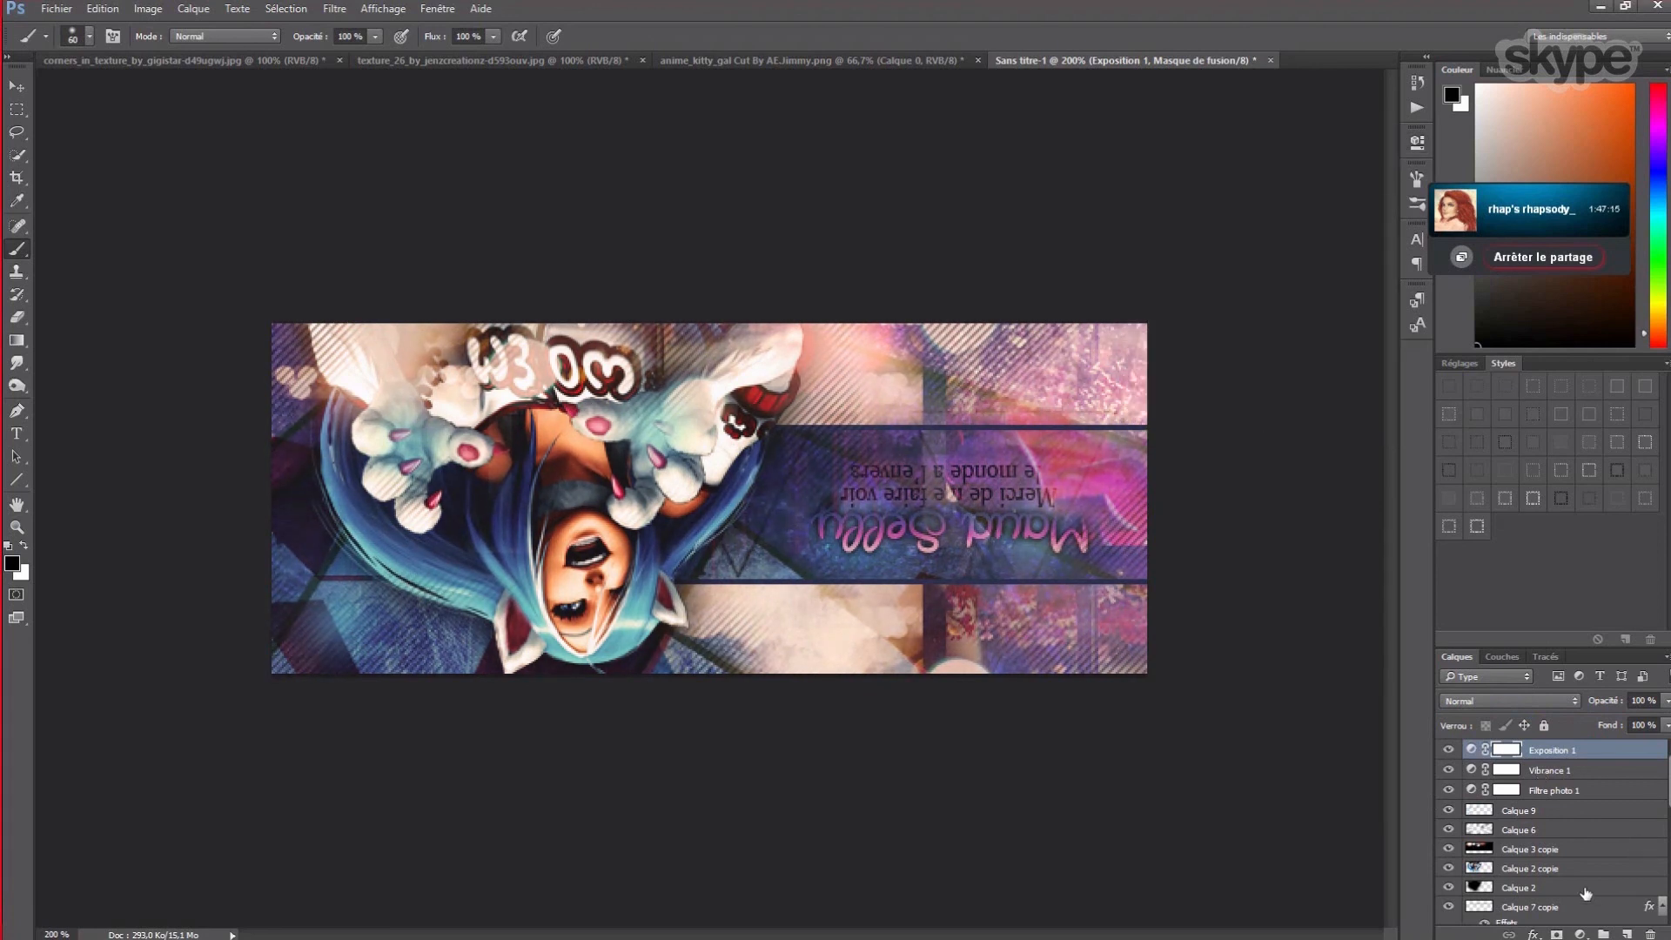
left_click(1580, 932)
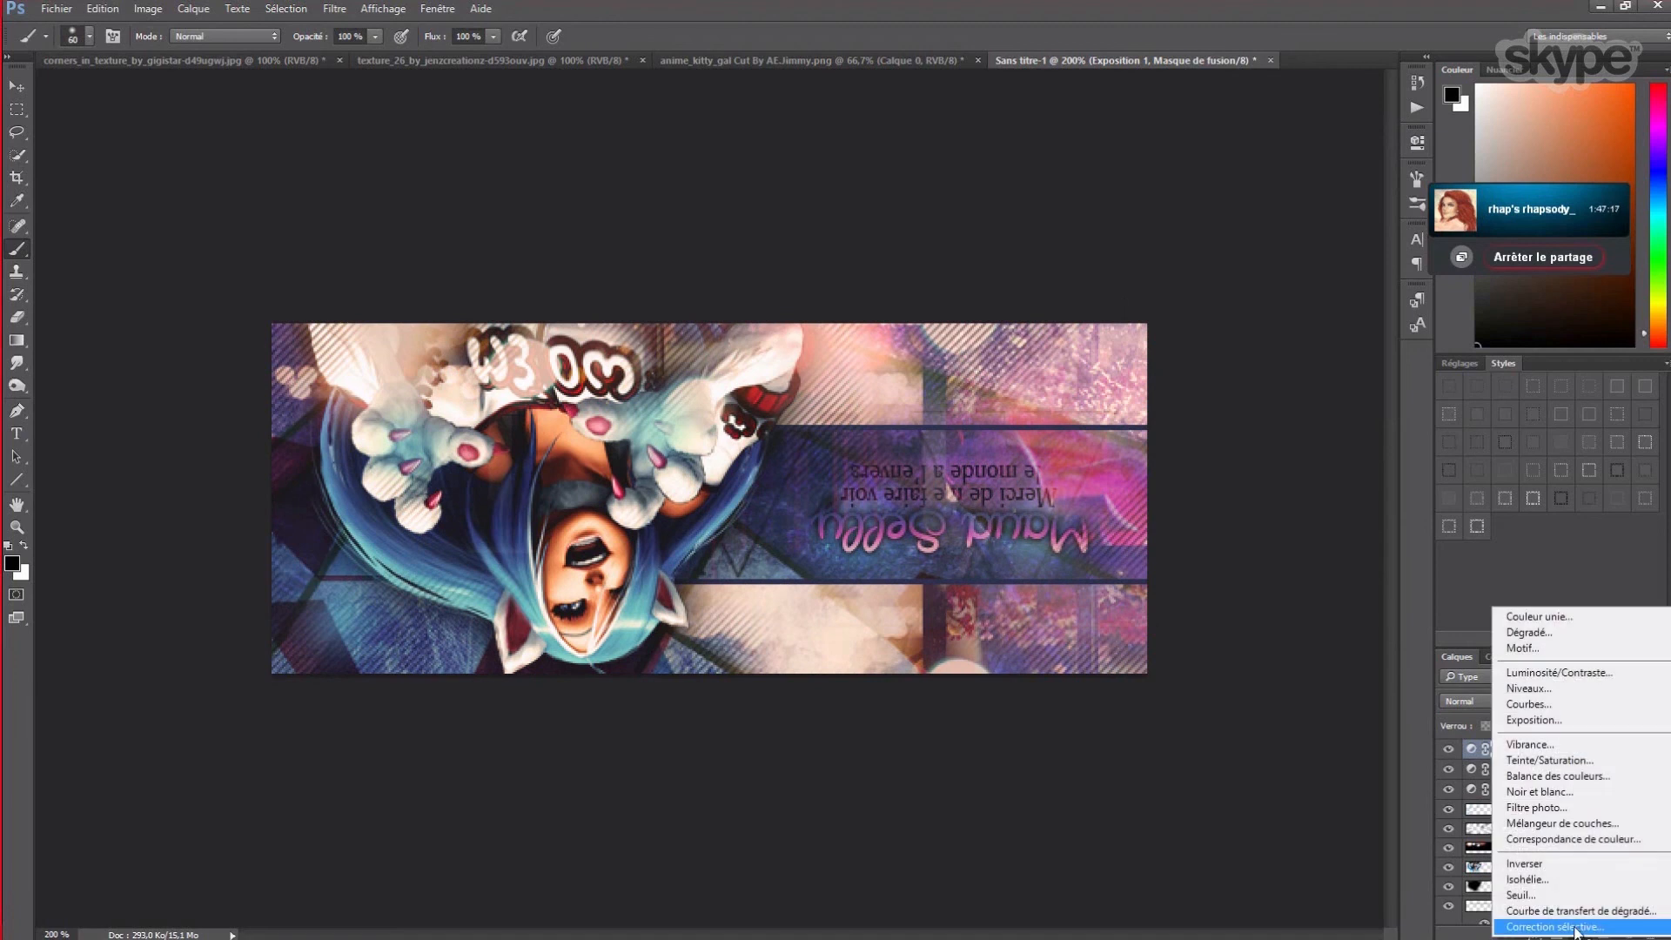
- Add a gradient map adjustment layer using the violet-to-orange preset
left_click(1577, 912)
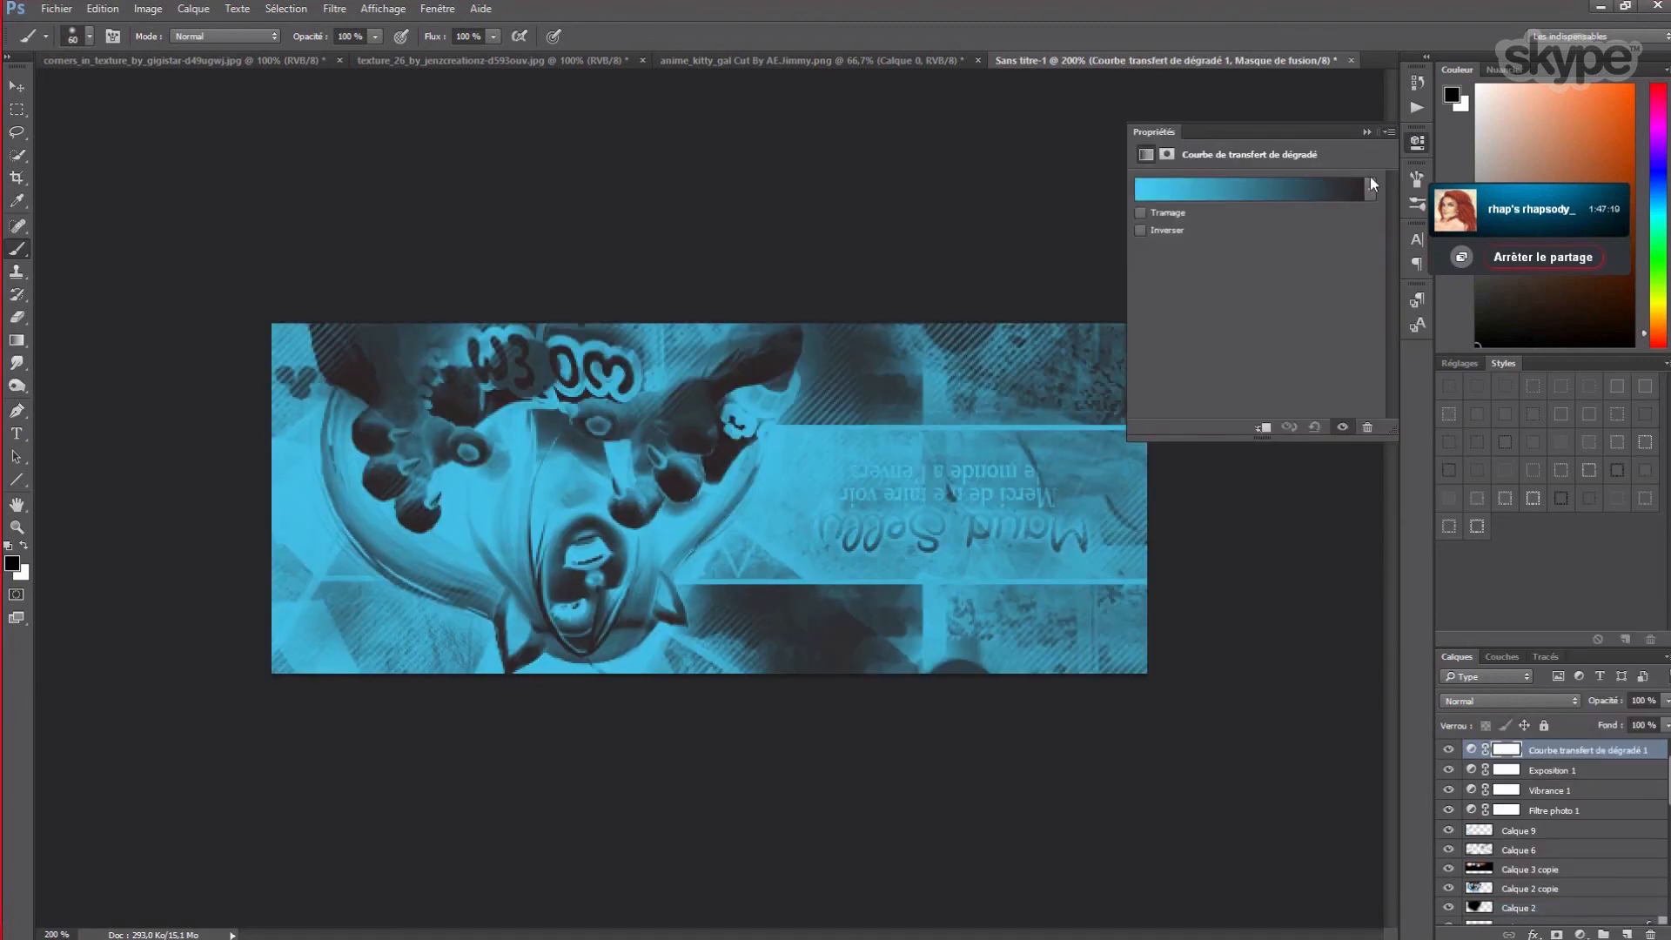
left_click(1371, 184)
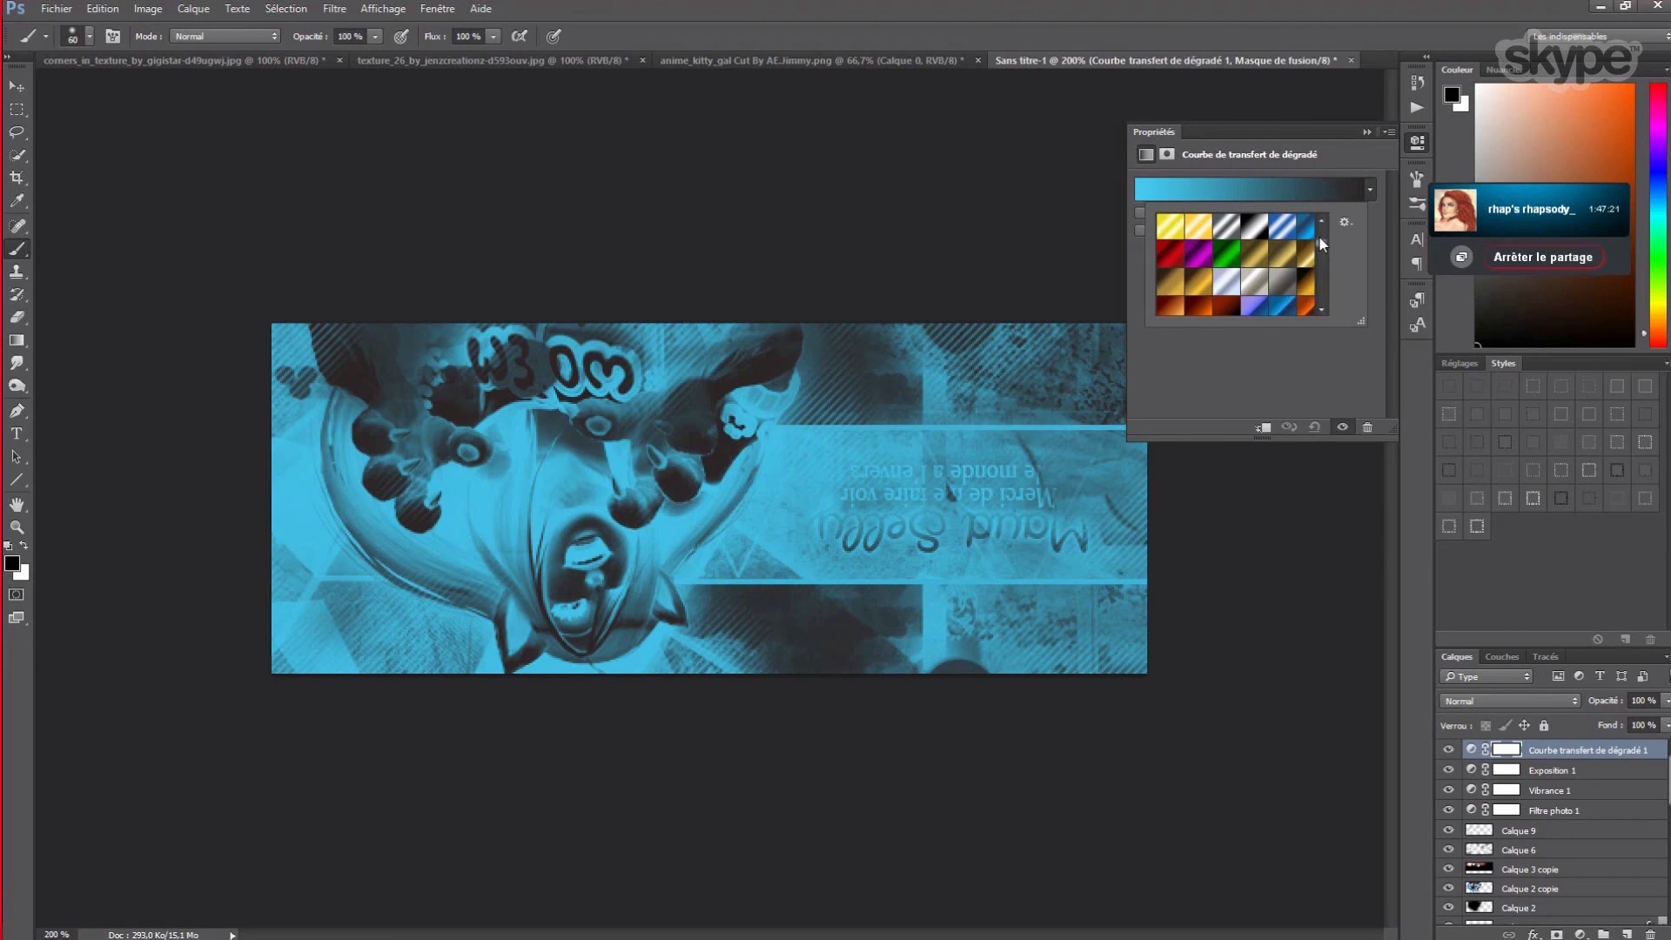
scroll(1319, 235, "up", 5)
left_click(1283, 230)
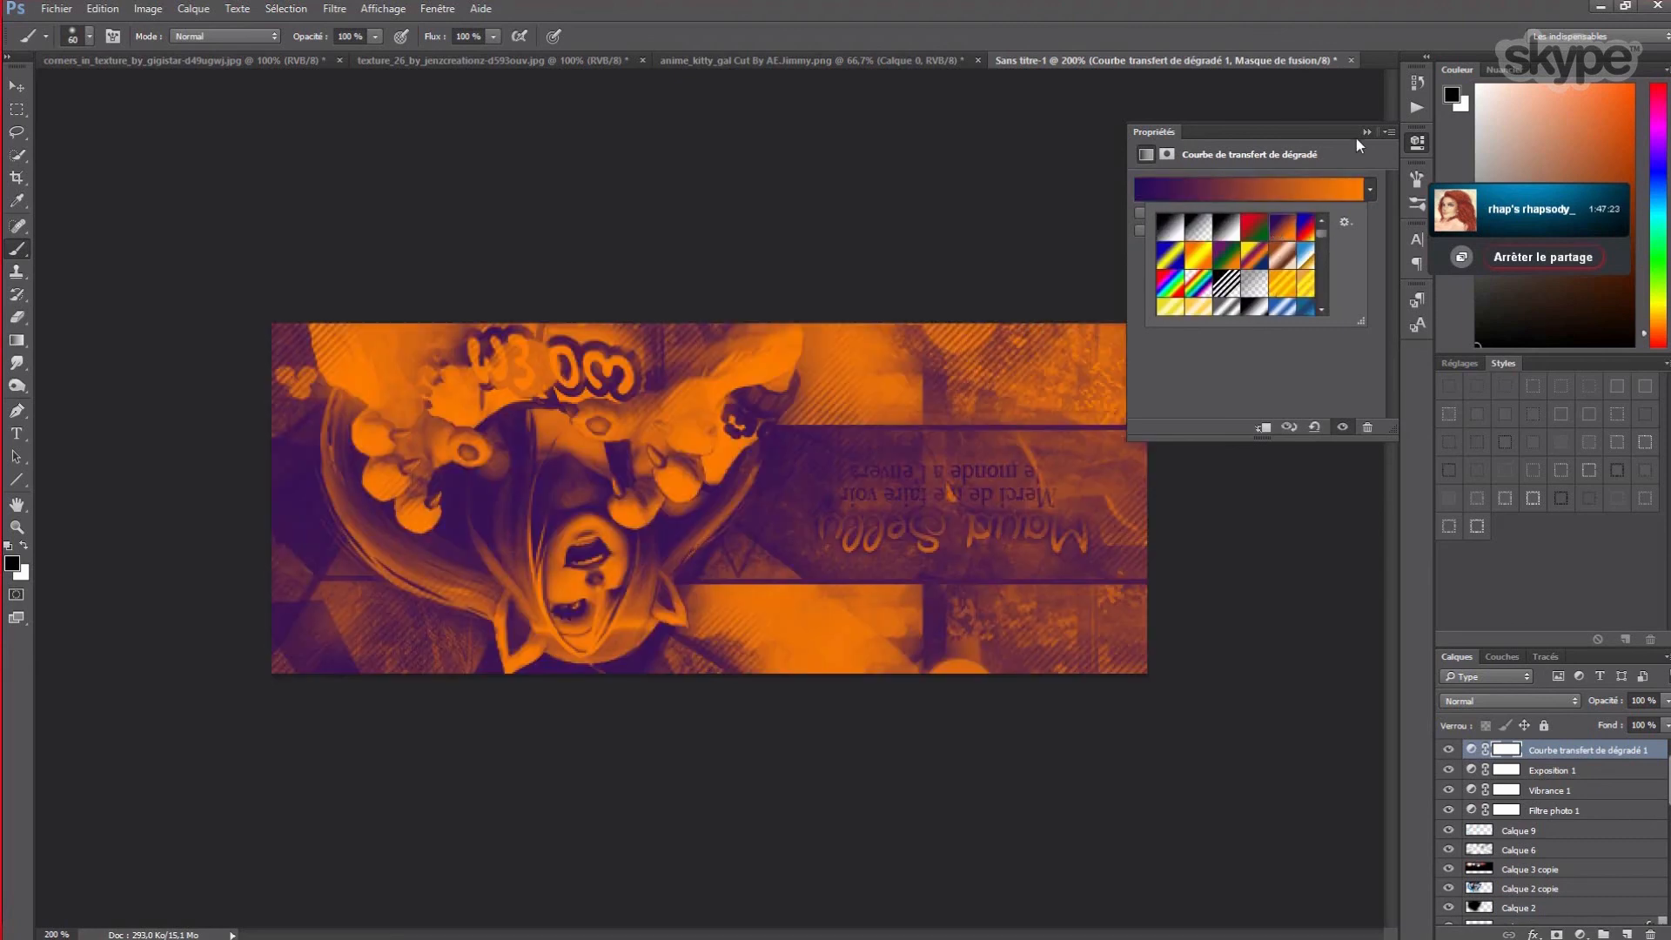
left_click(1366, 131)
- In the gradient map's blending options, try Luminosité at 10%, then Superposition, Produit and Incrustation
right_click(1544, 750)
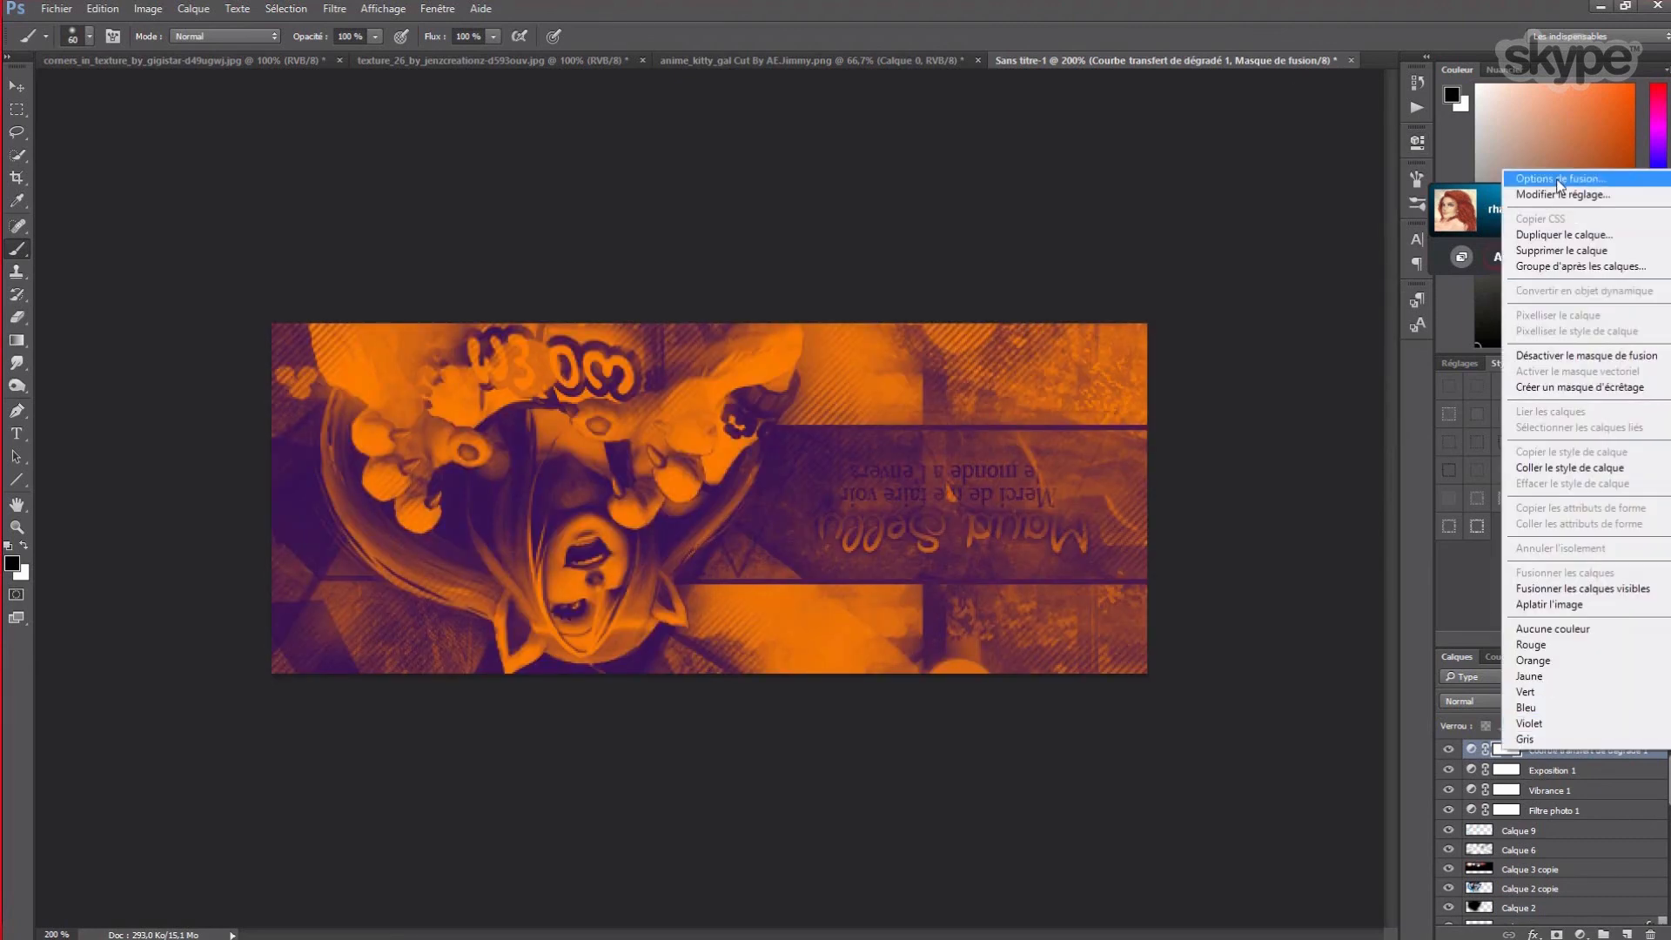
left_click(1558, 179)
left_click_drag(923, 167, 1411, 217)
left_click(1323, 269)
left_click(1301, 612)
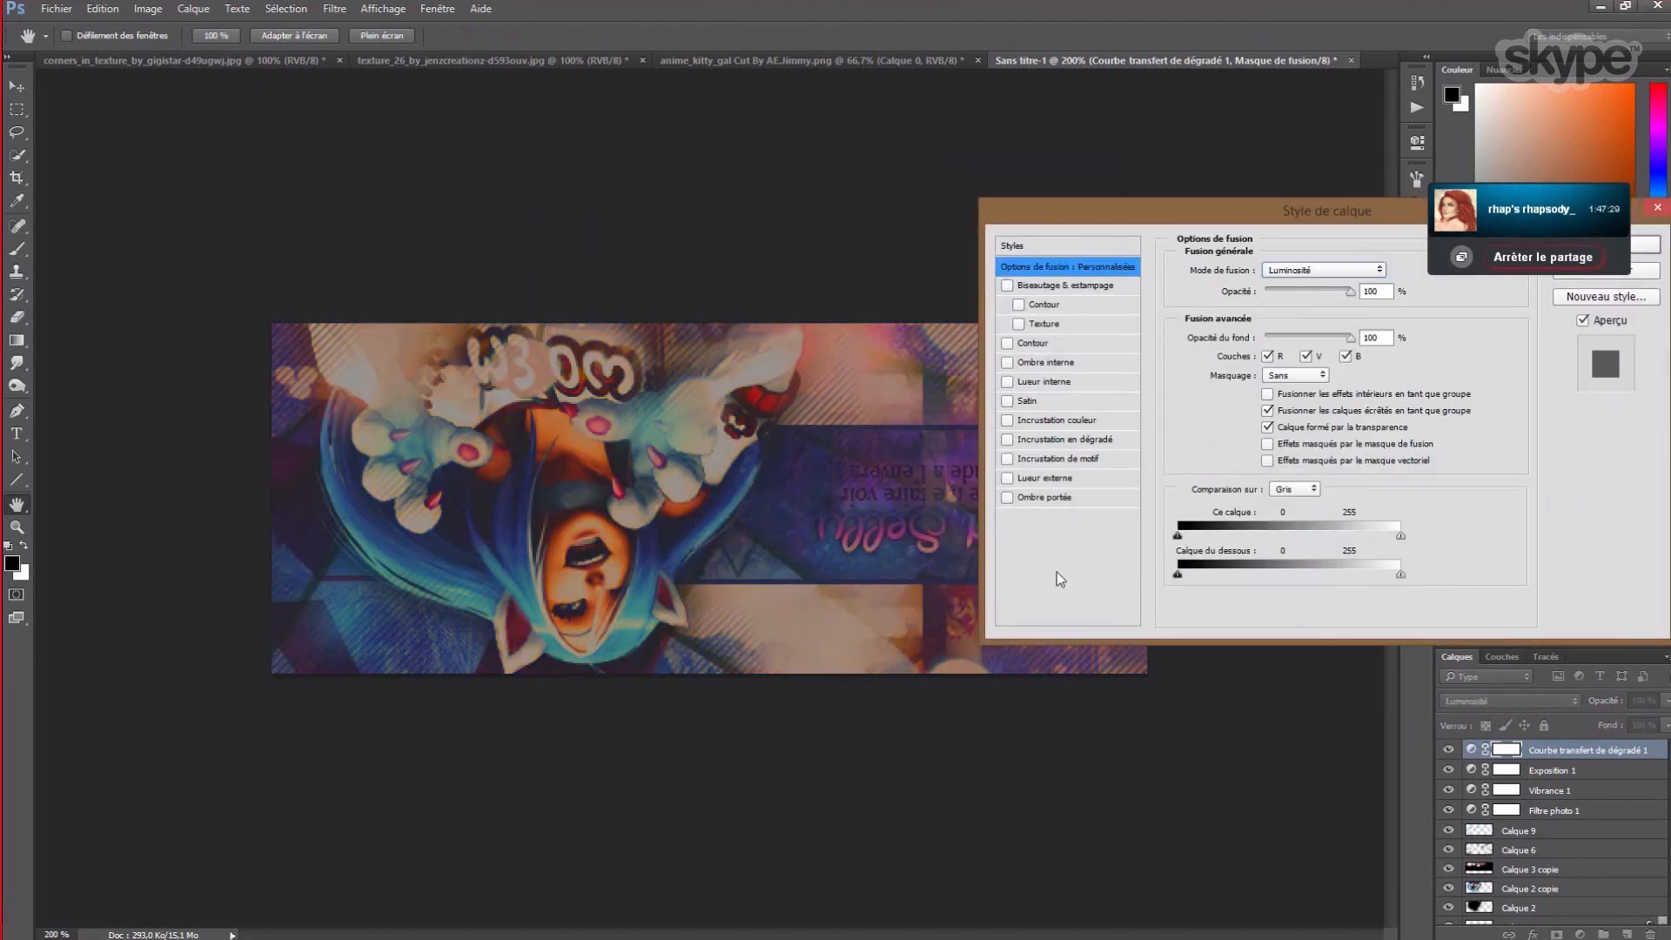
left_click(1389, 287)
type("10")
left_click(1333, 270)
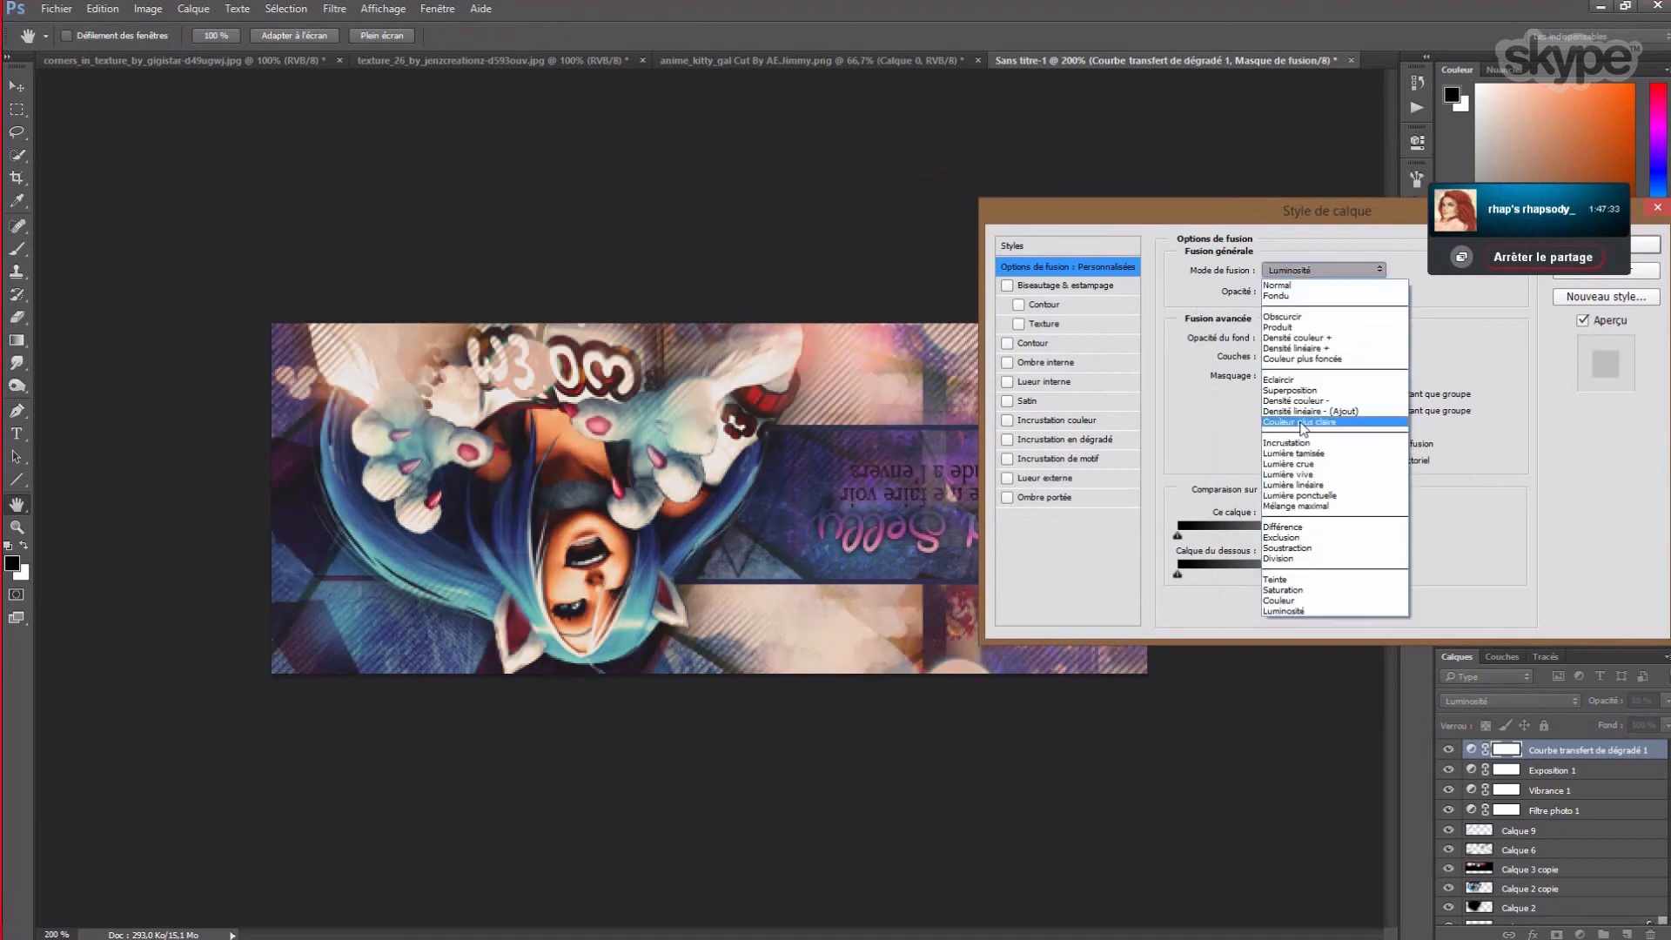
left_click(1295, 393)
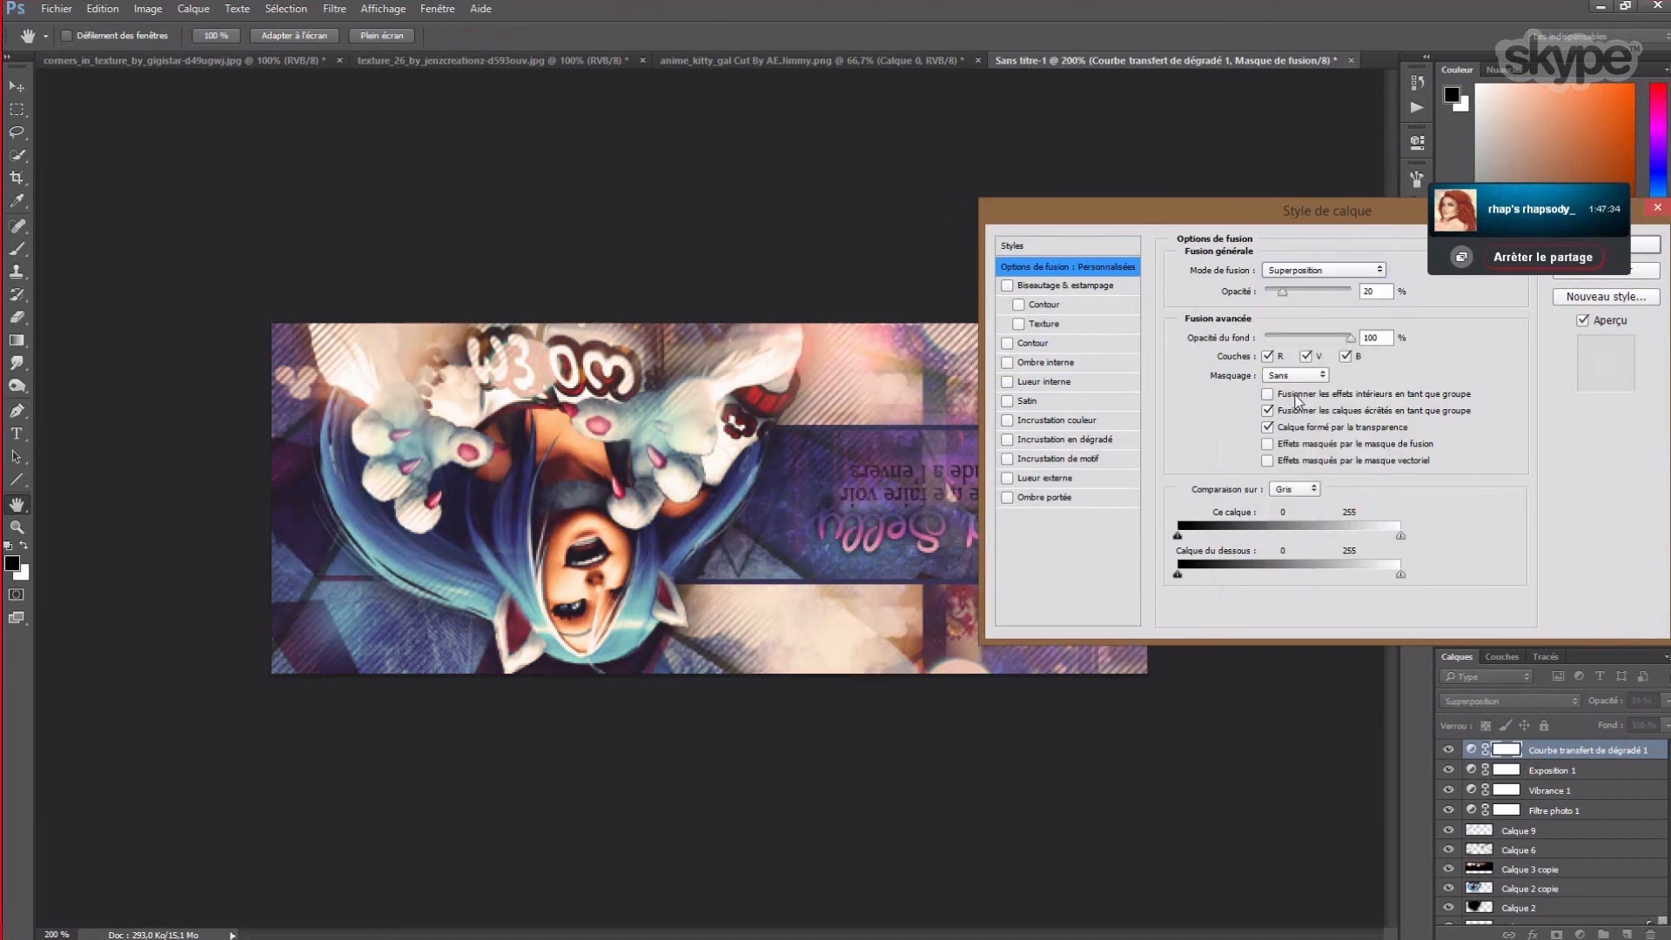
left_click(1324, 272)
left_click(1314, 328)
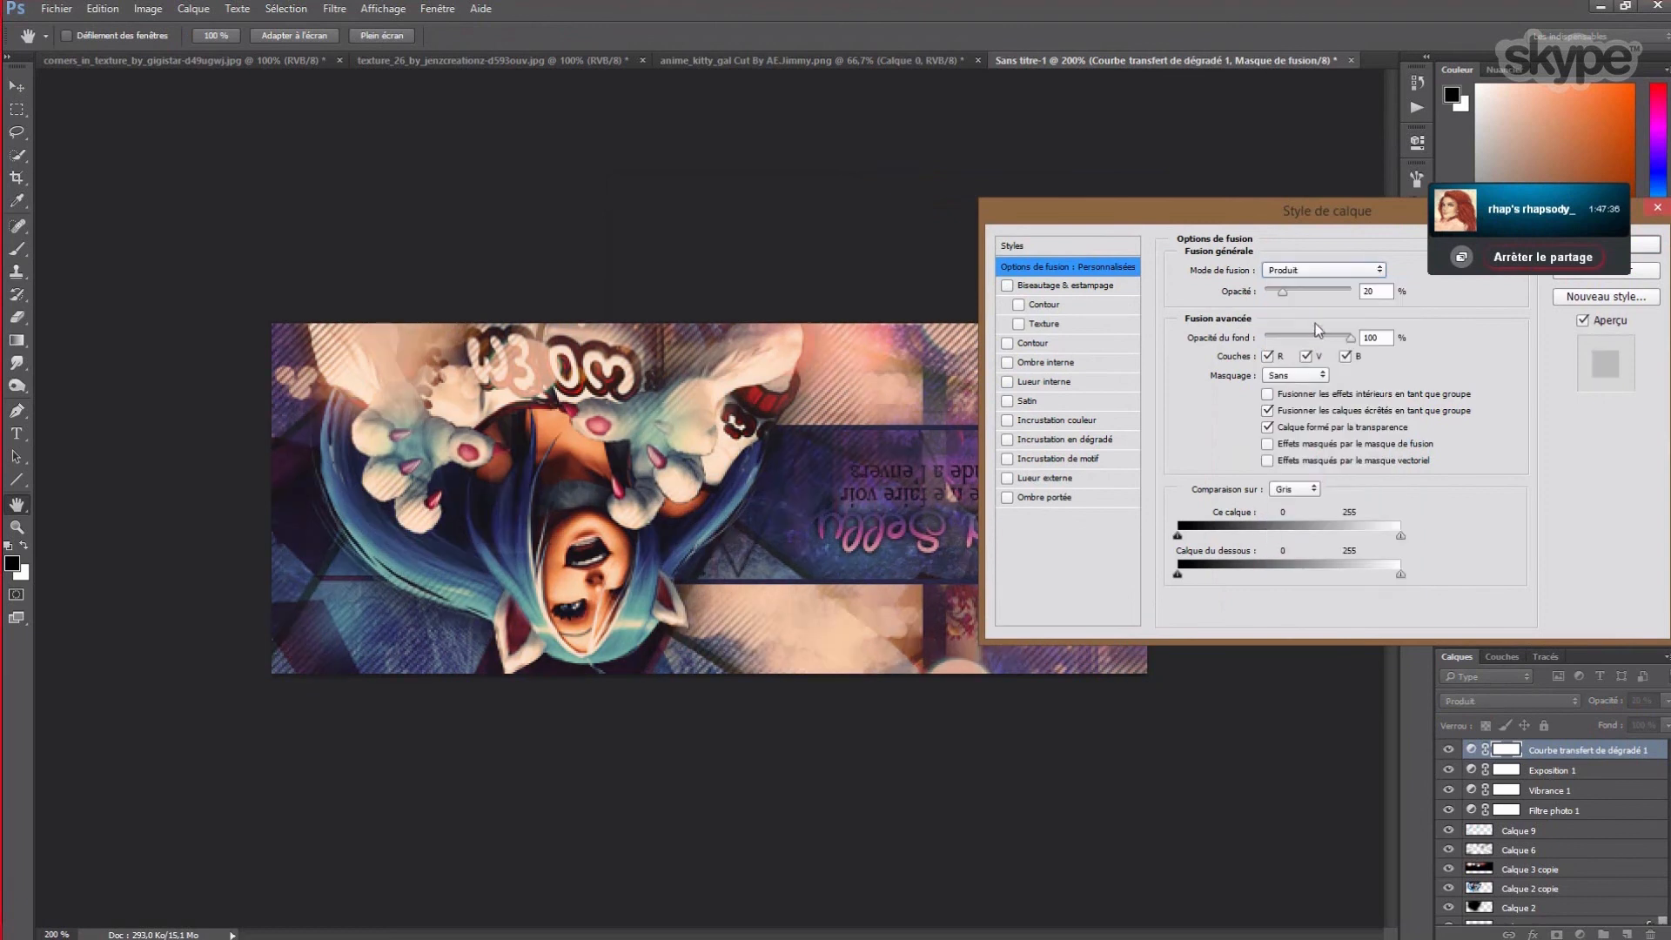
left_click(1316, 271)
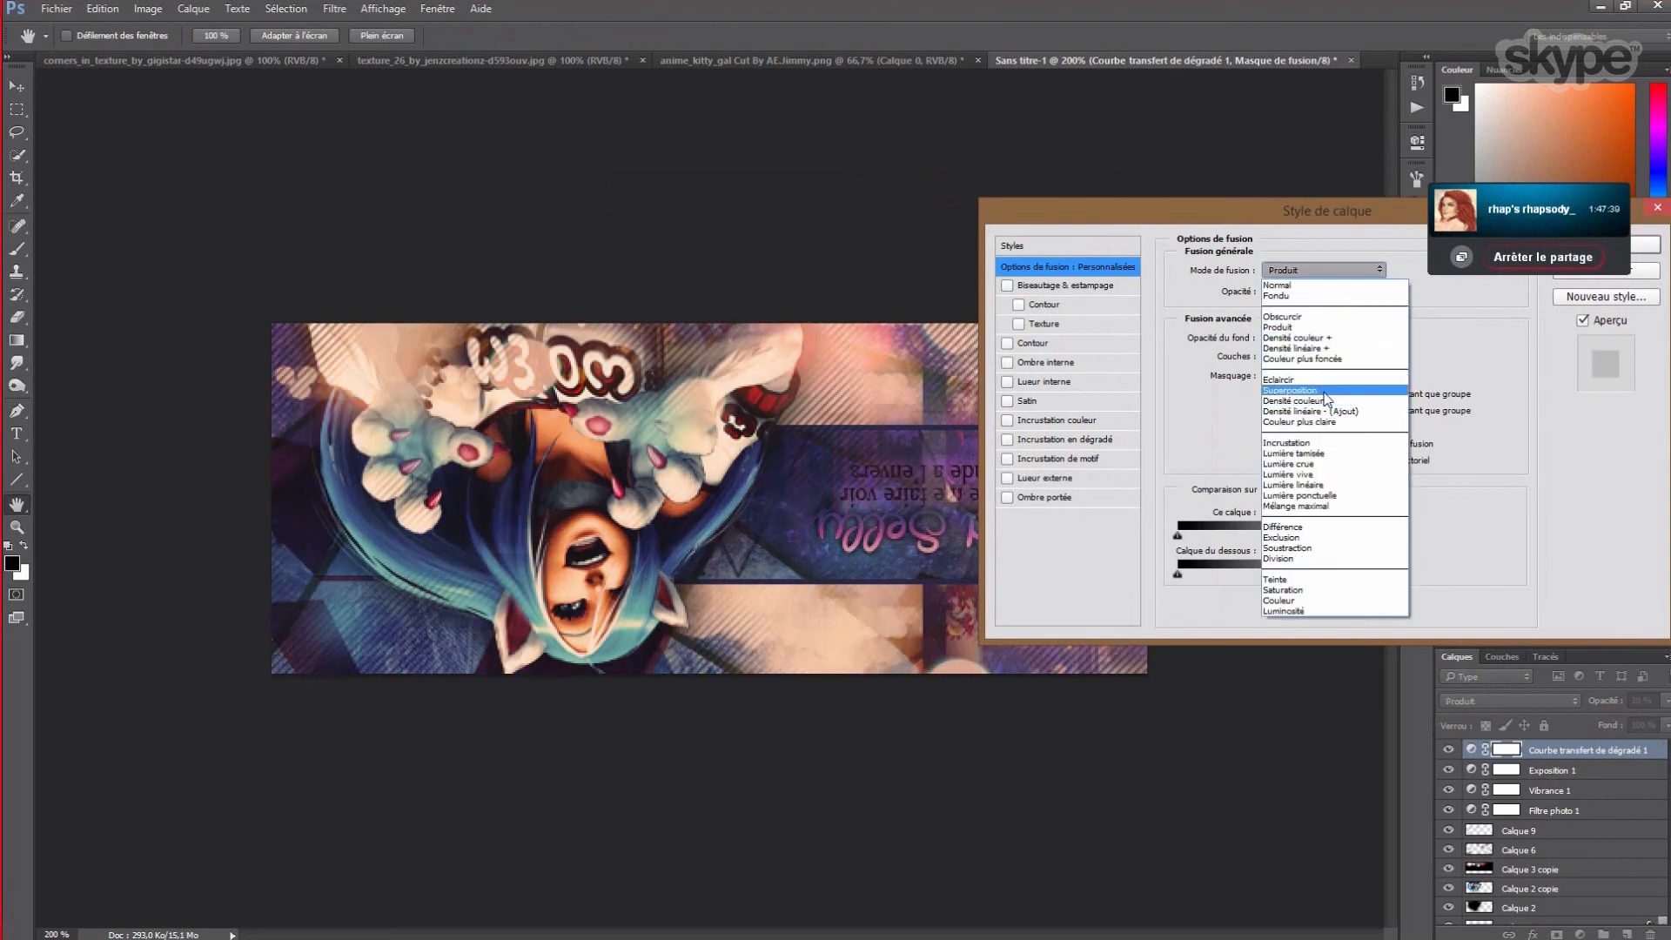
left_click(1296, 443)
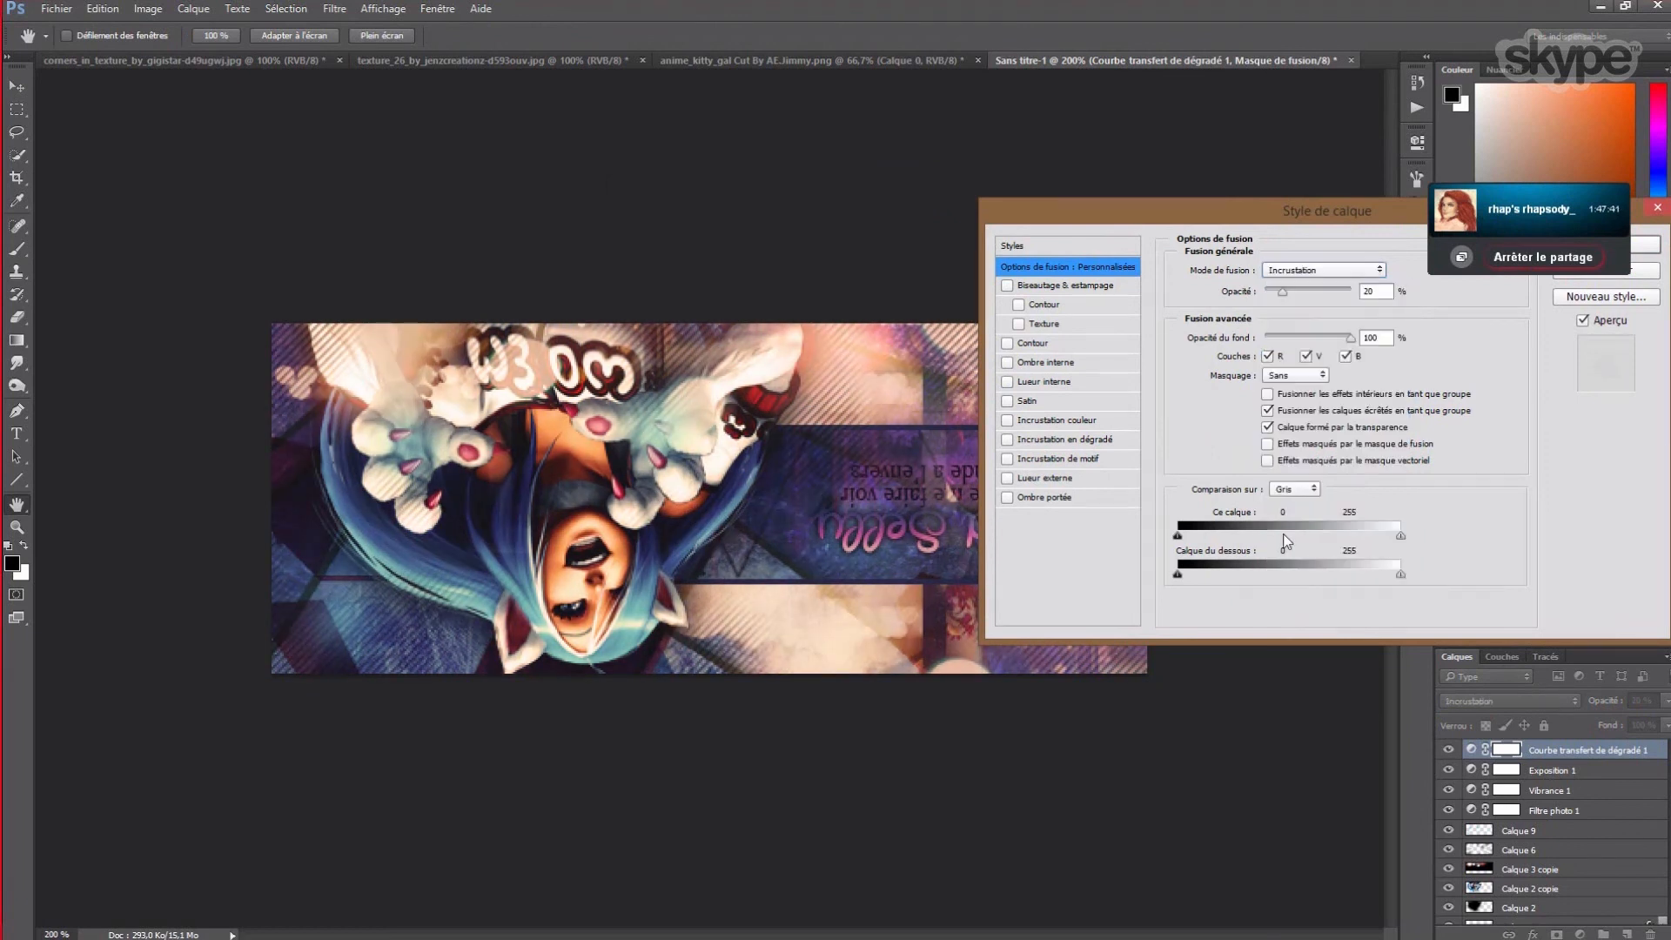
- Try Lumière tamisée, then settle the gradient map on Lumière crue at 15% opacity
left_click_drag(1264, 219, 1037, 371)
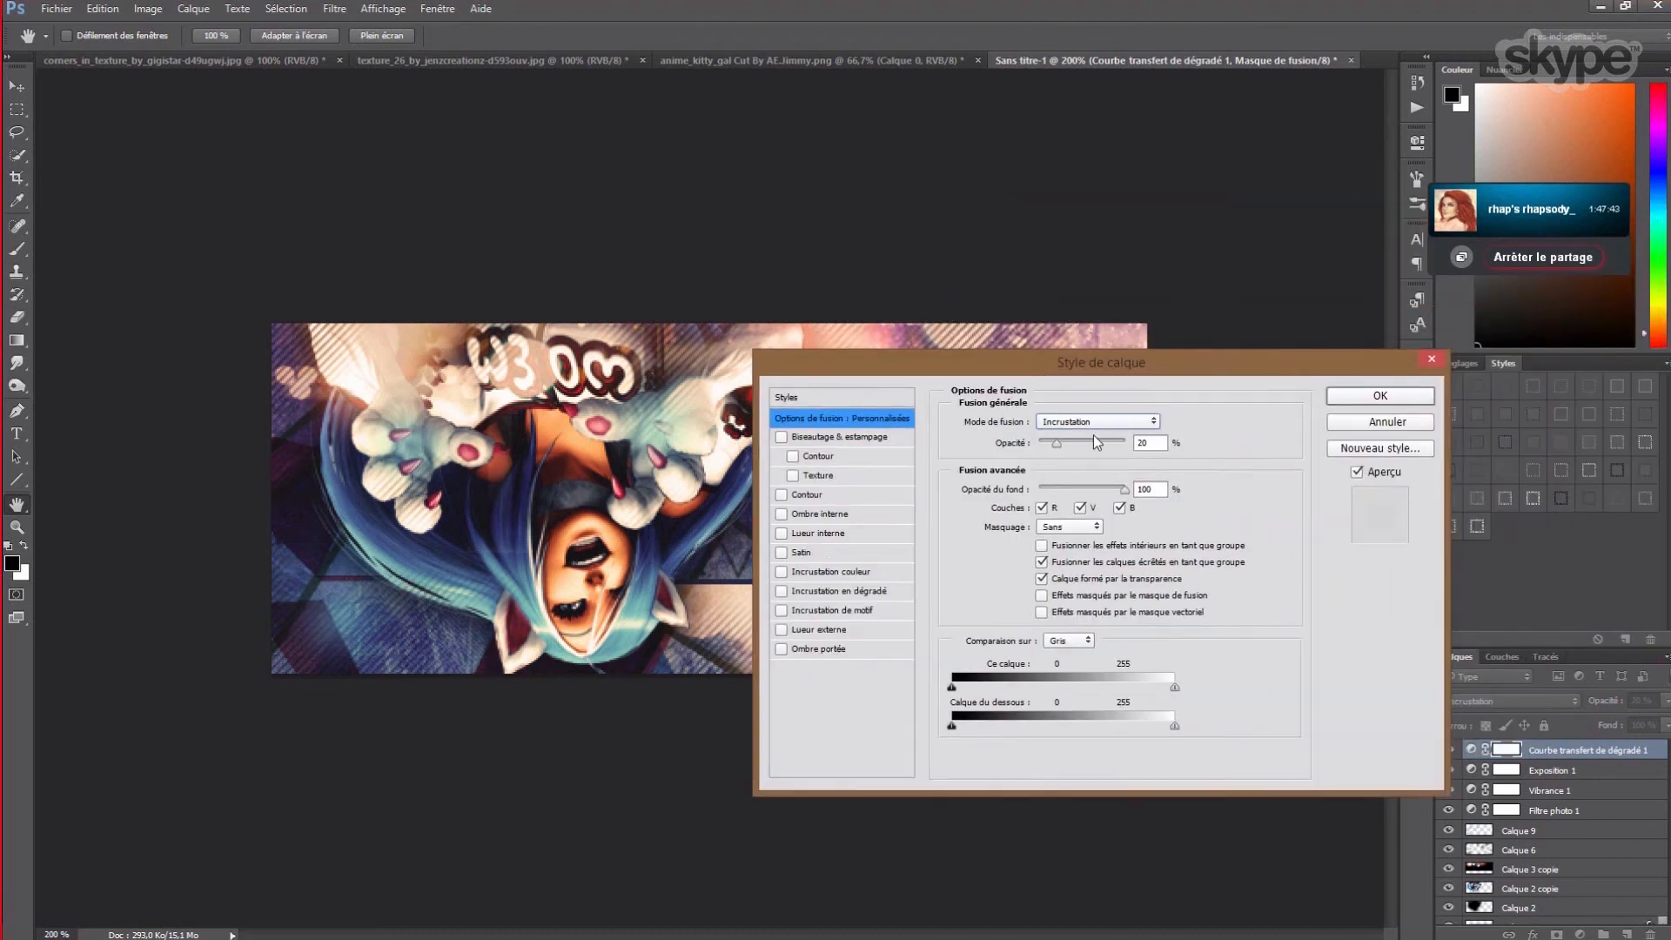
left_click(1100, 421)
left_click(1098, 605)
left_click(1130, 426)
left_click(1100, 608)
left_click(1102, 425)
left_click(1089, 614)
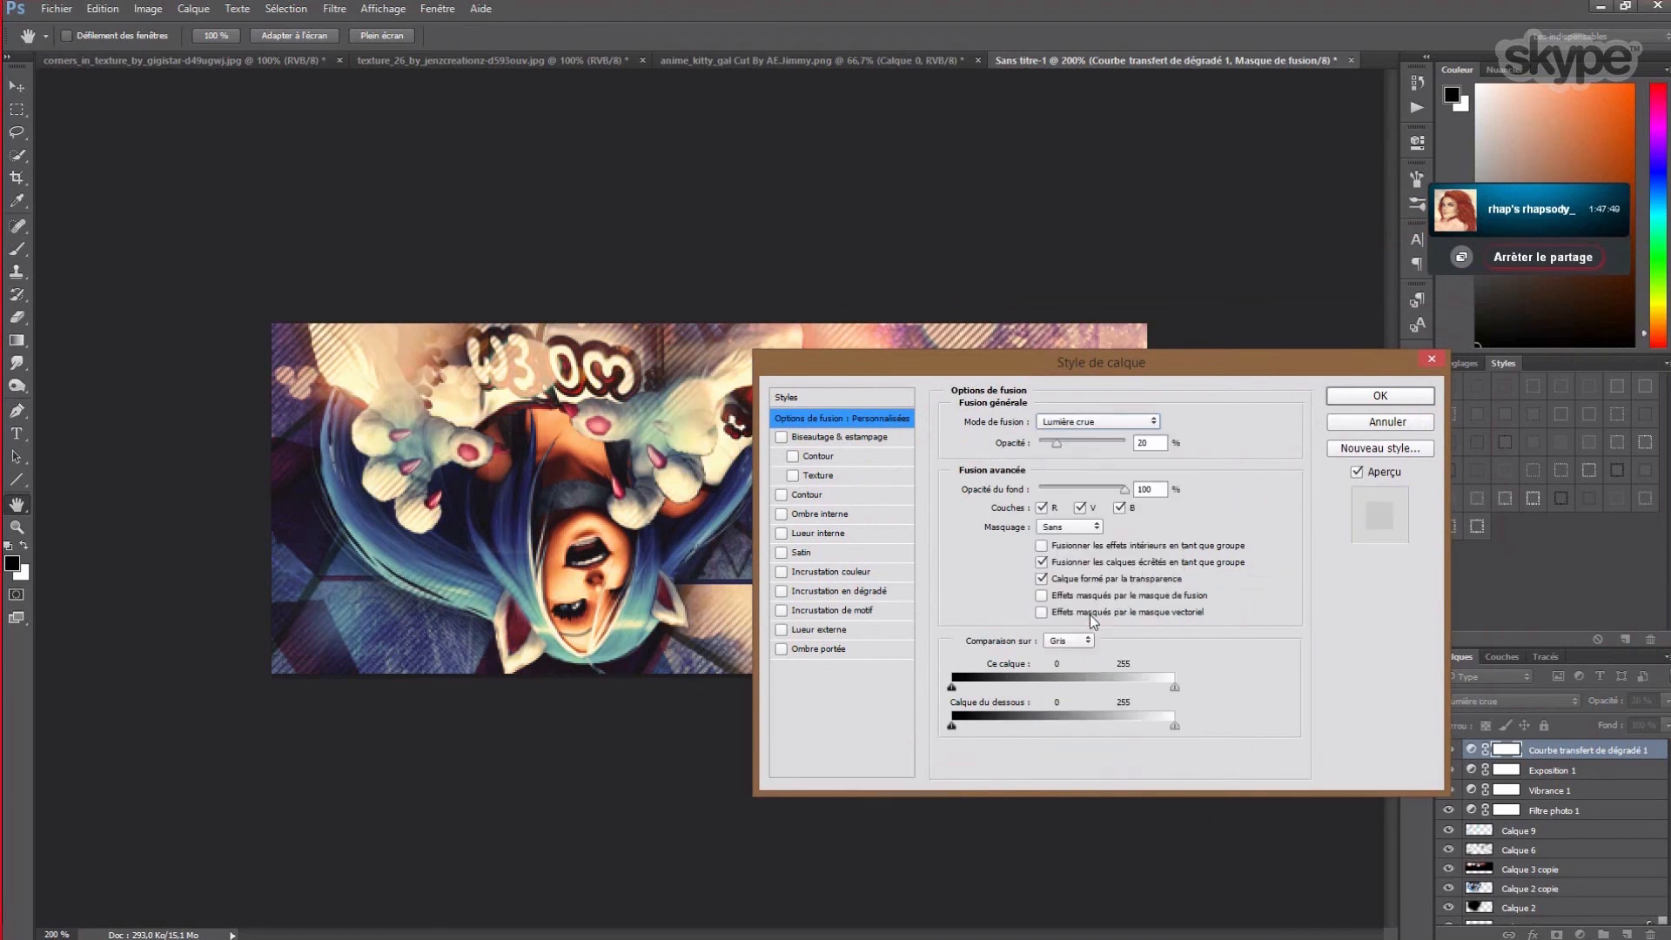
double_click(1136, 443)
type("15")
left_click(1359, 398)
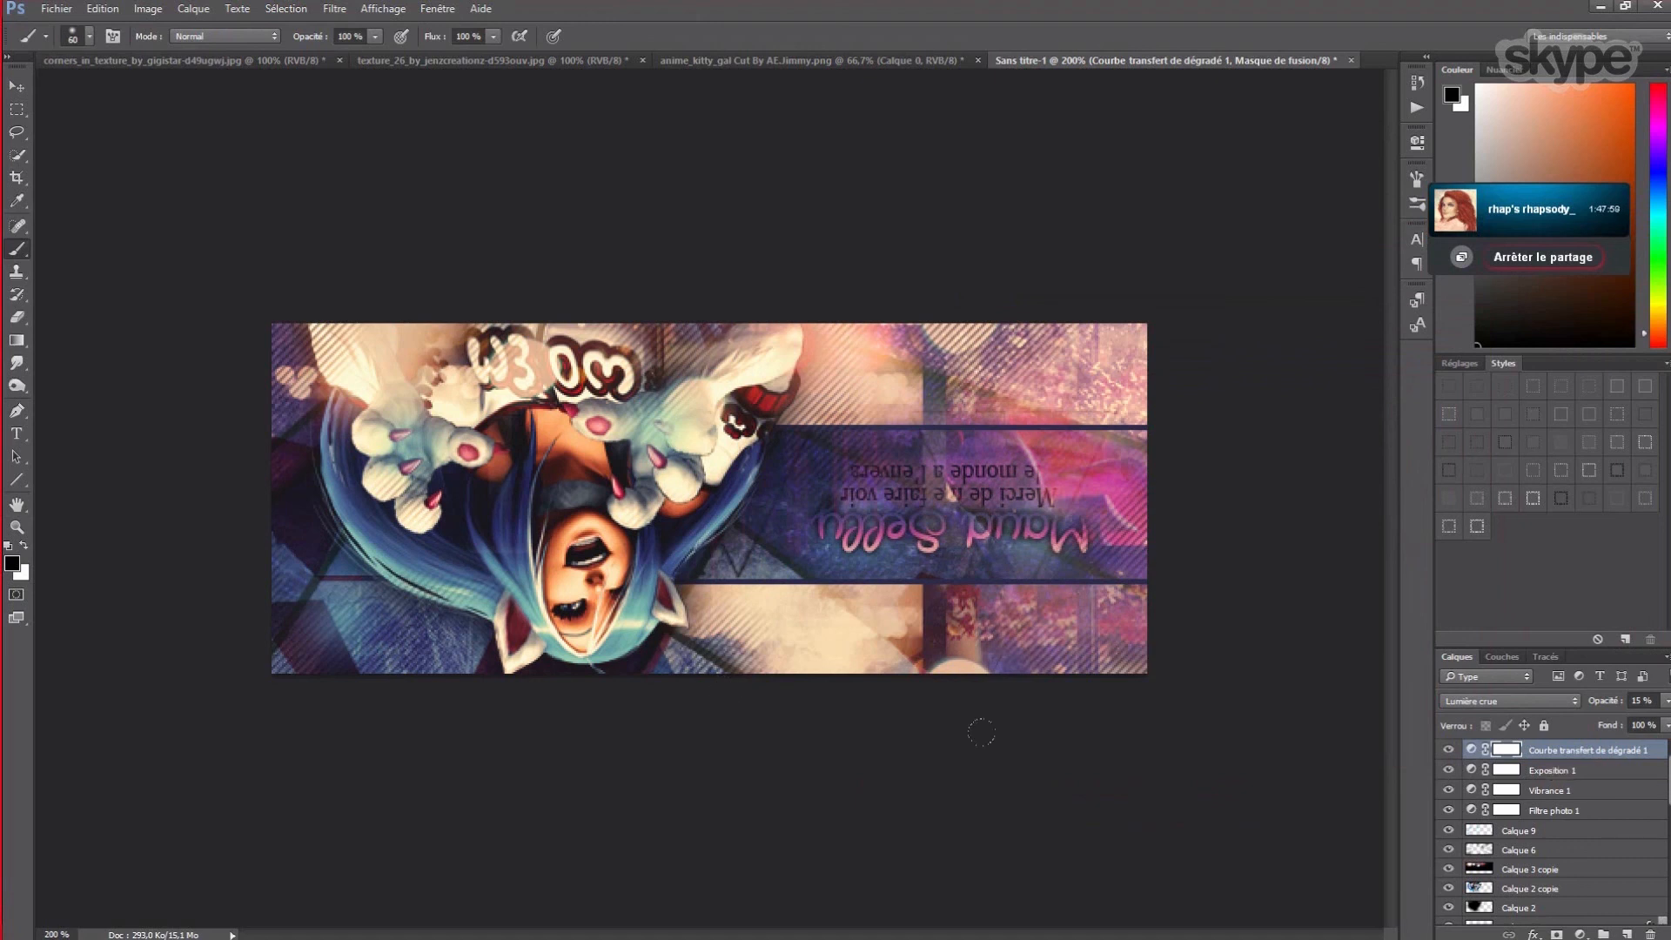
scroll(1549, 827, "down", 2)
scroll(1549, 827, "down", 5)
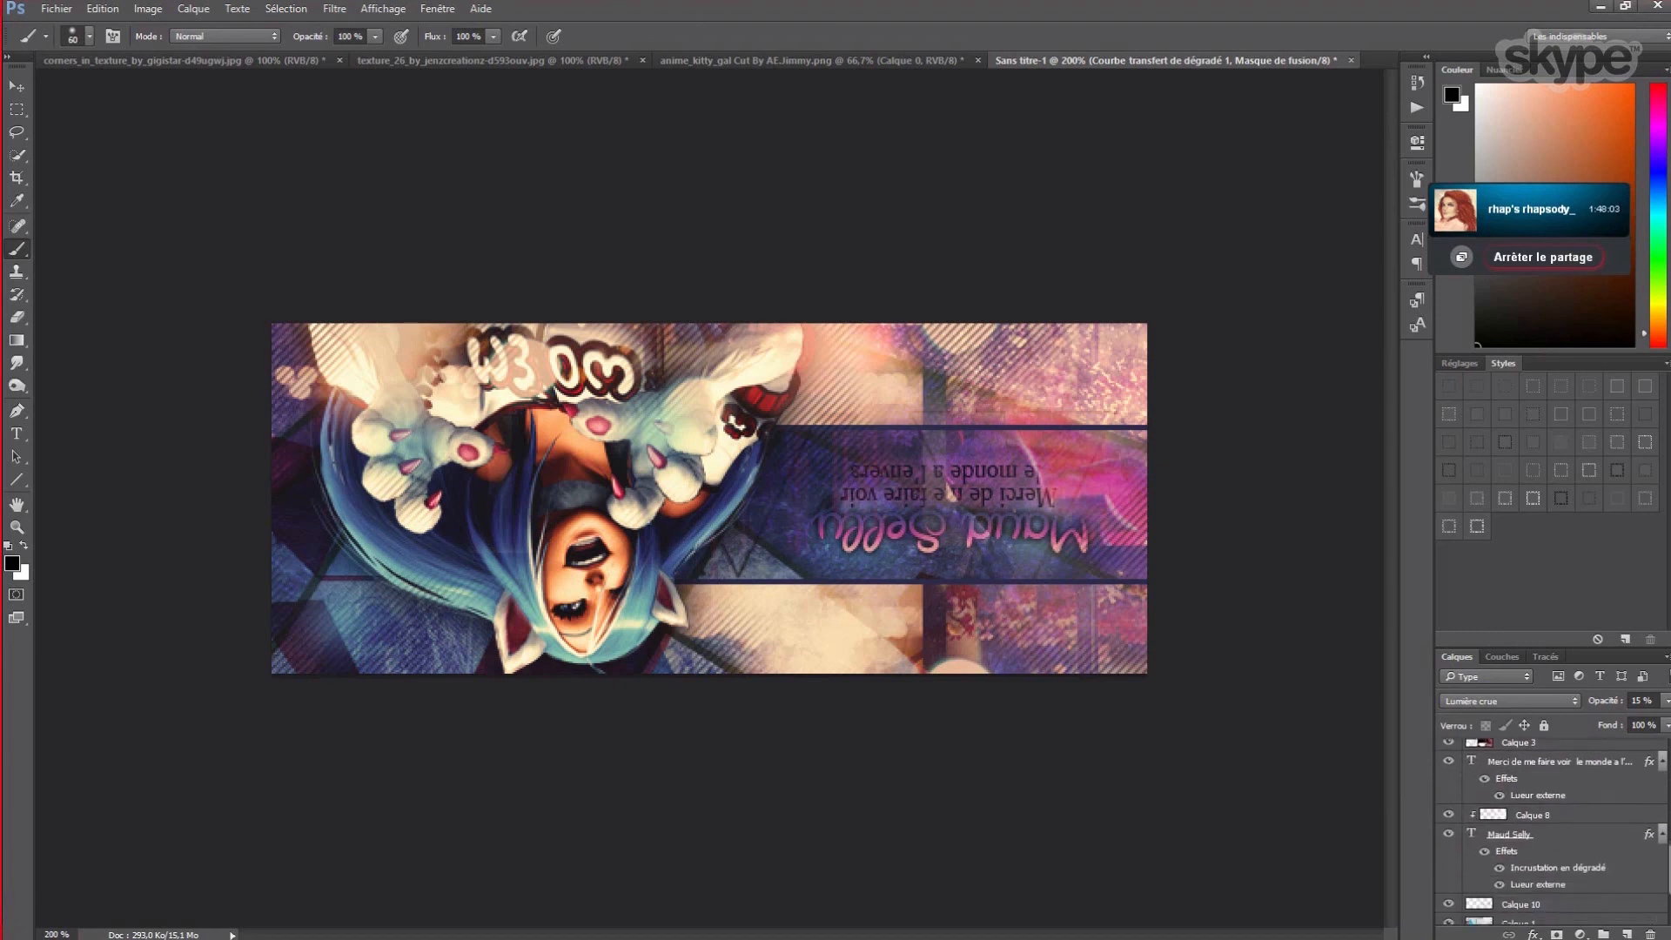
scroll(1493, 901, "up", 2)
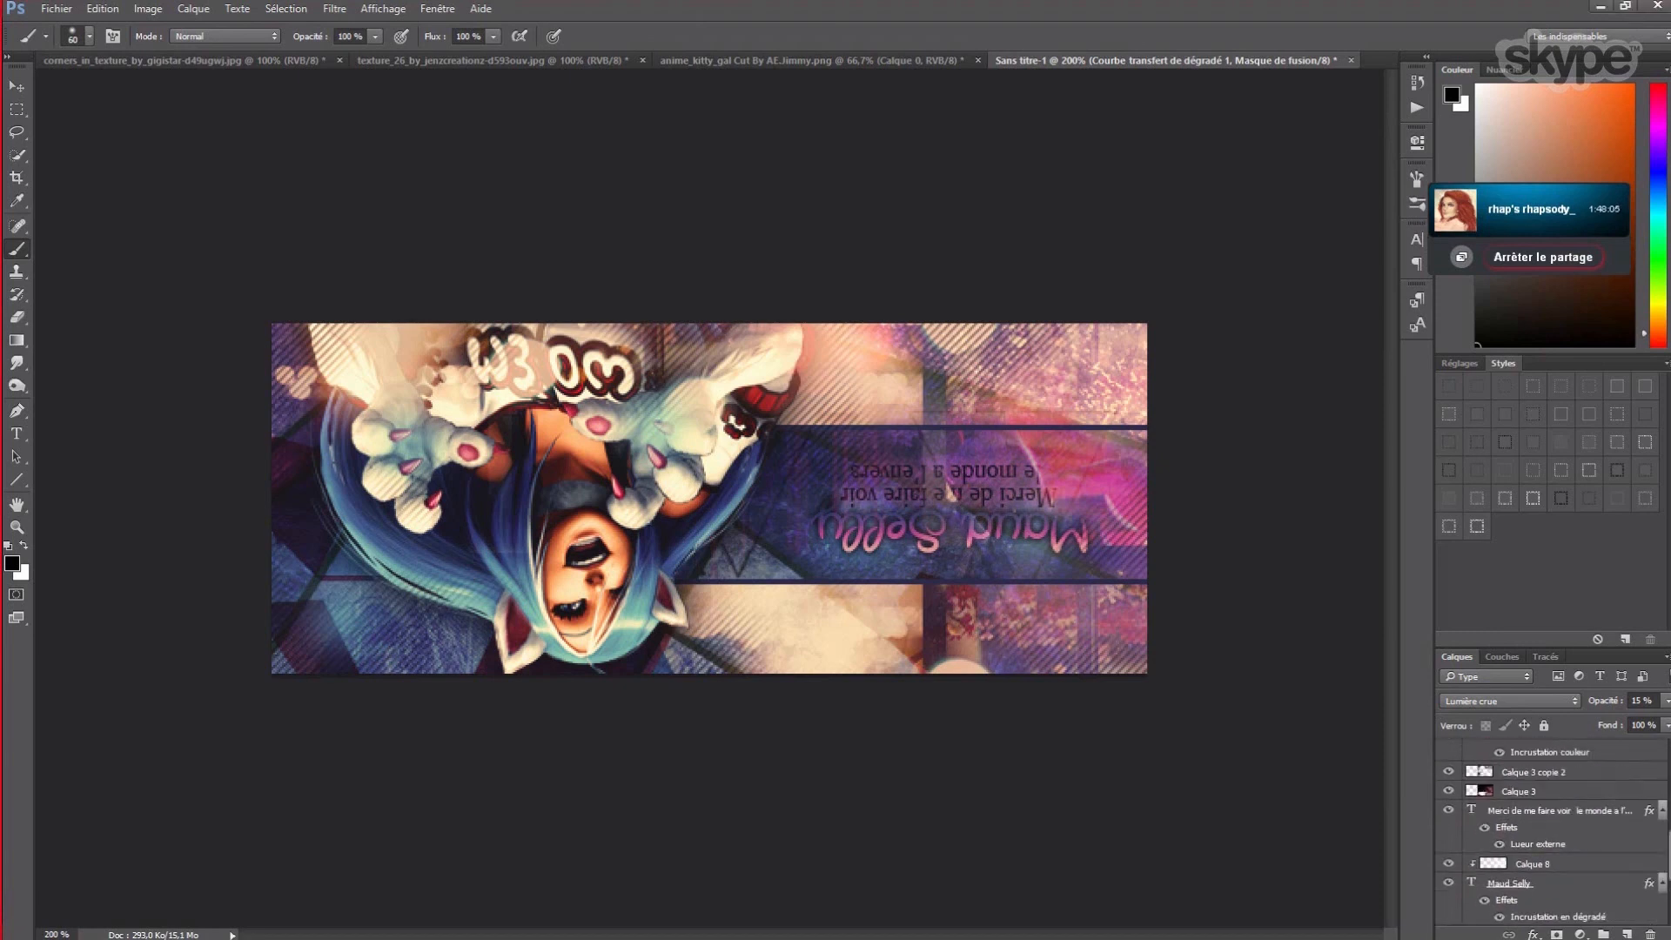
left_click(1523, 884)
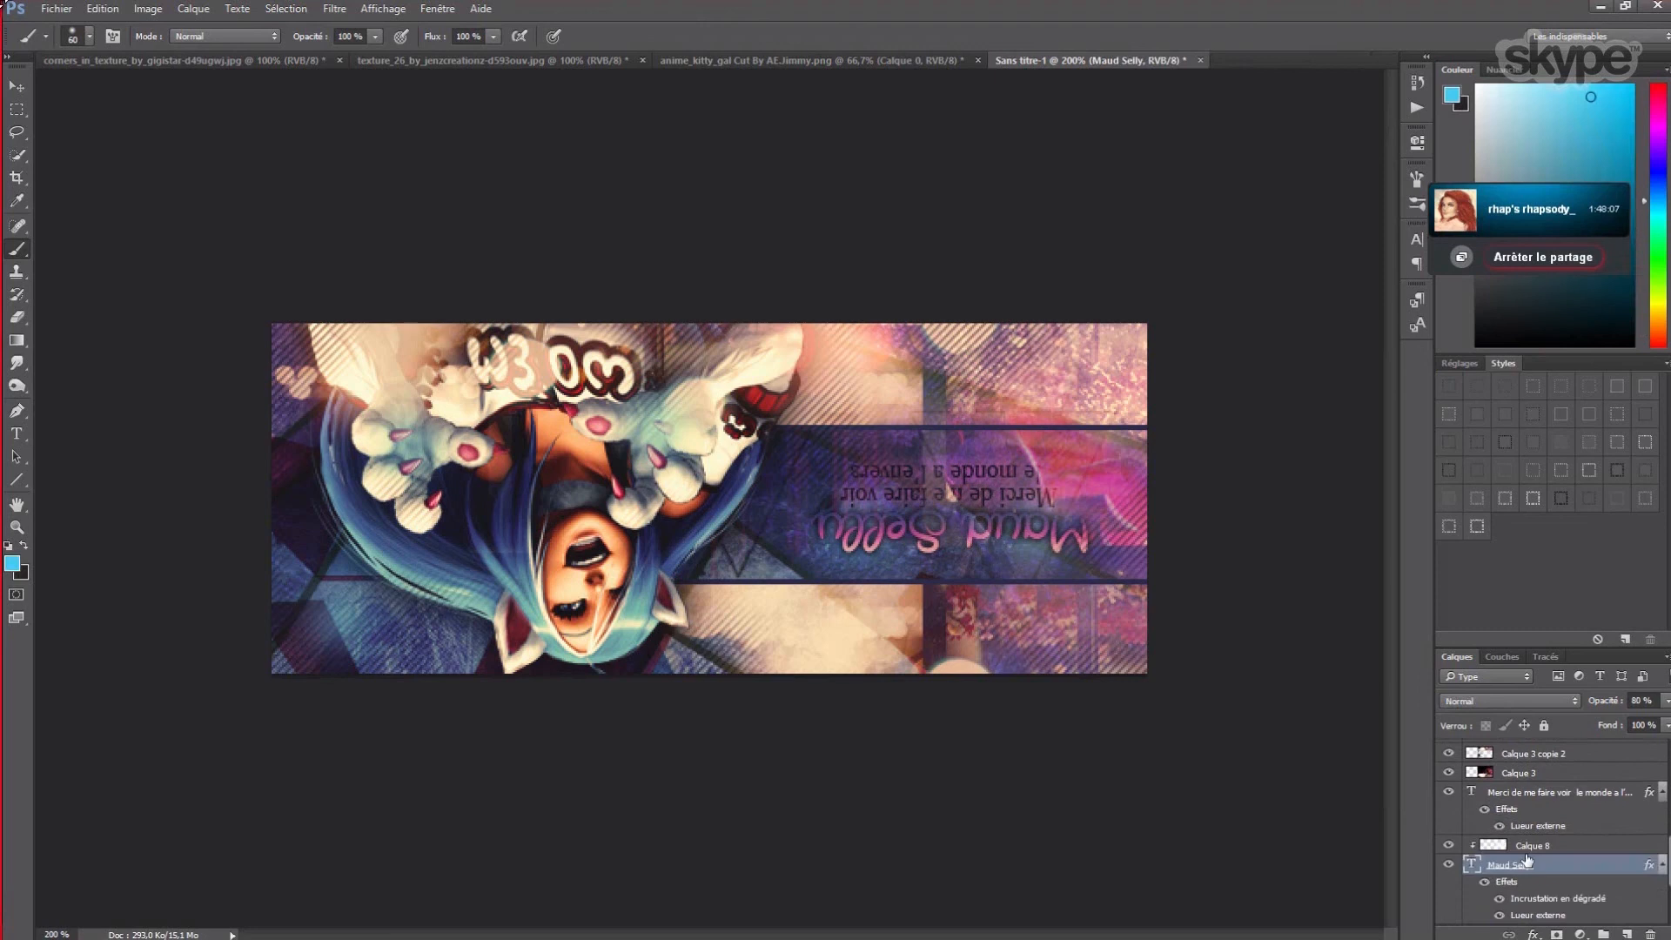
left_click(1529, 846, "shift")
left_click_drag(1529, 846, 1516, 774)
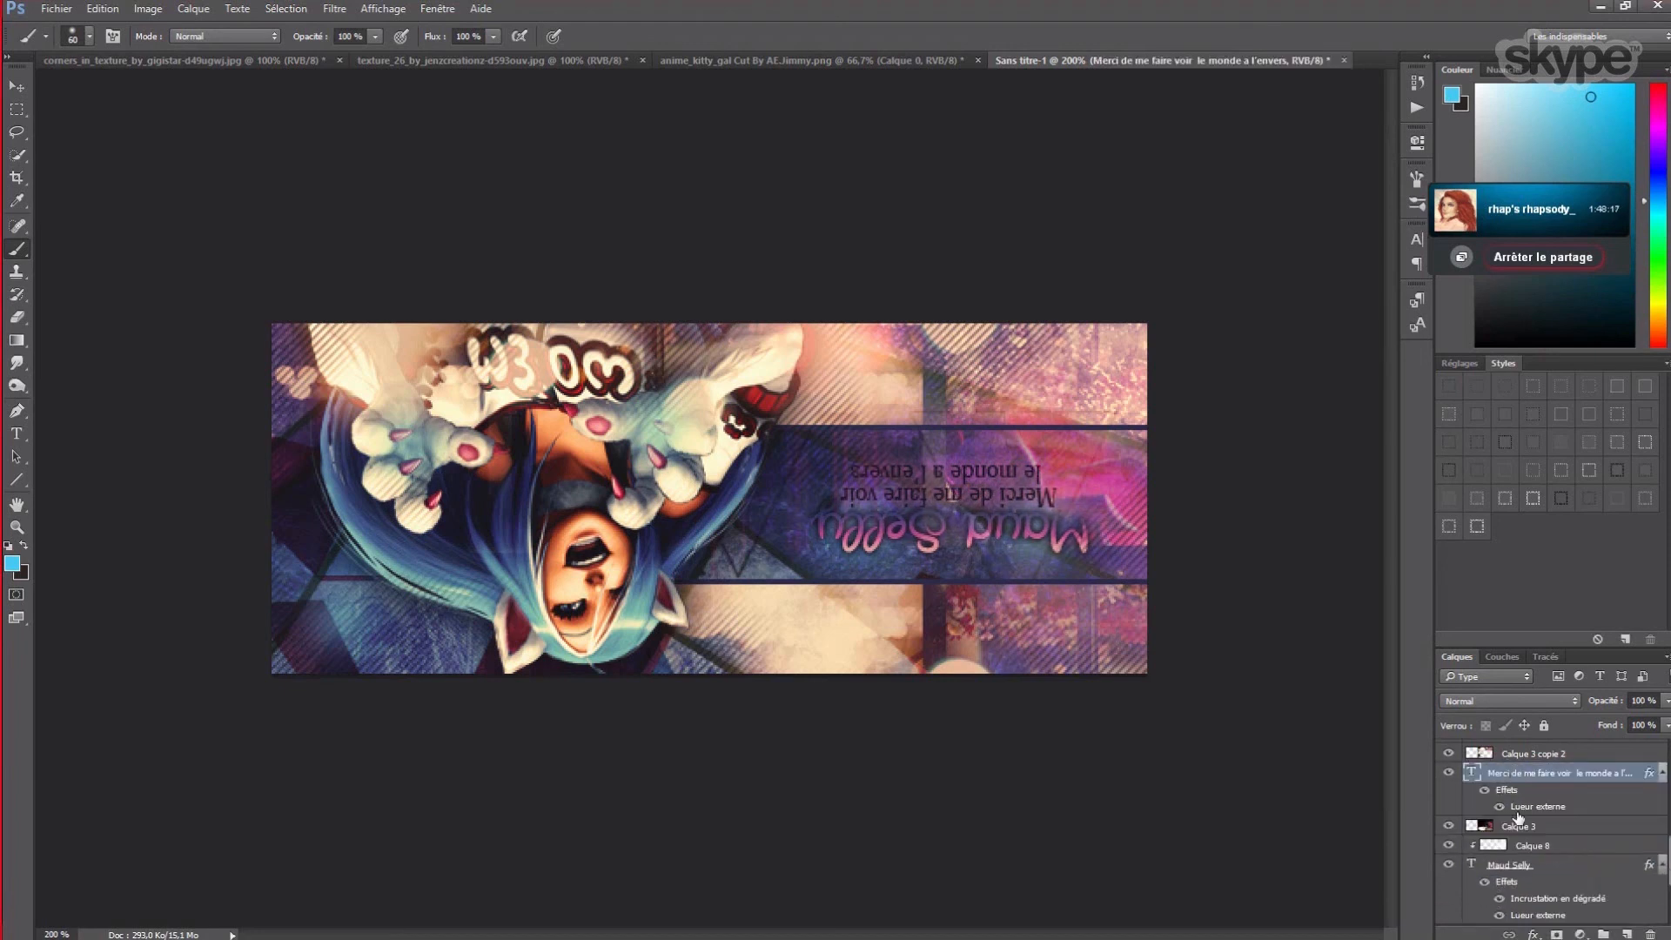
left_click_drag(1521, 775, 1528, 889)
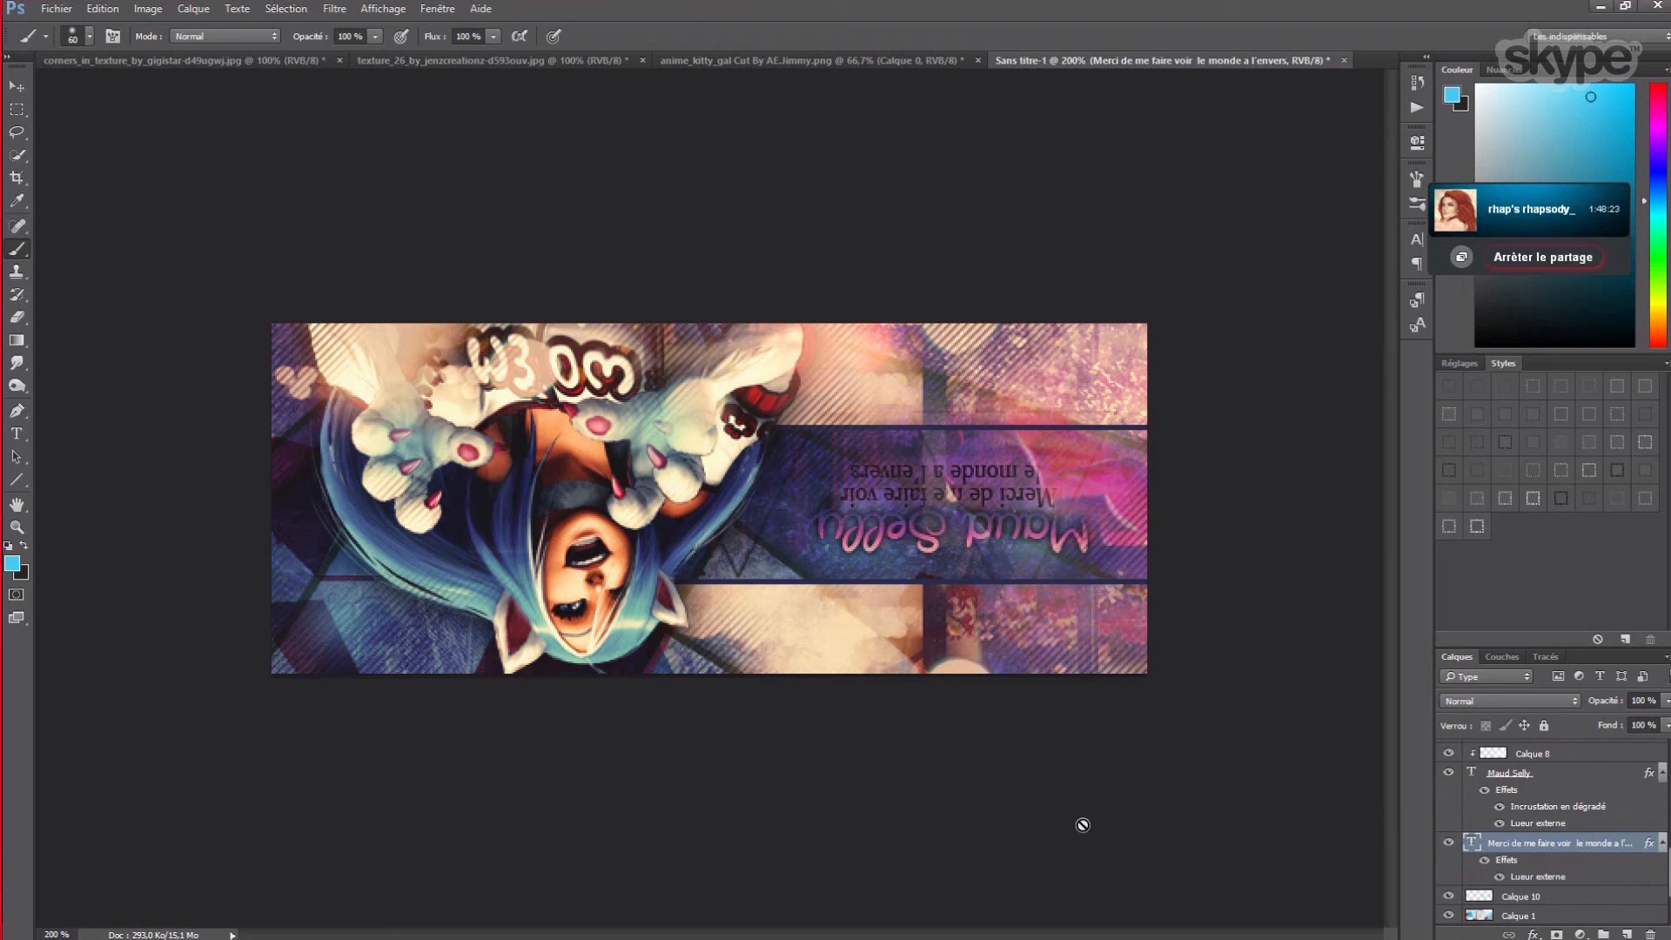
- Duplicate the subtitle text layer, hide its outer glow, and set its opacity to 50%
left_click(192, 10)
left_click(233, 61)
key("Return")
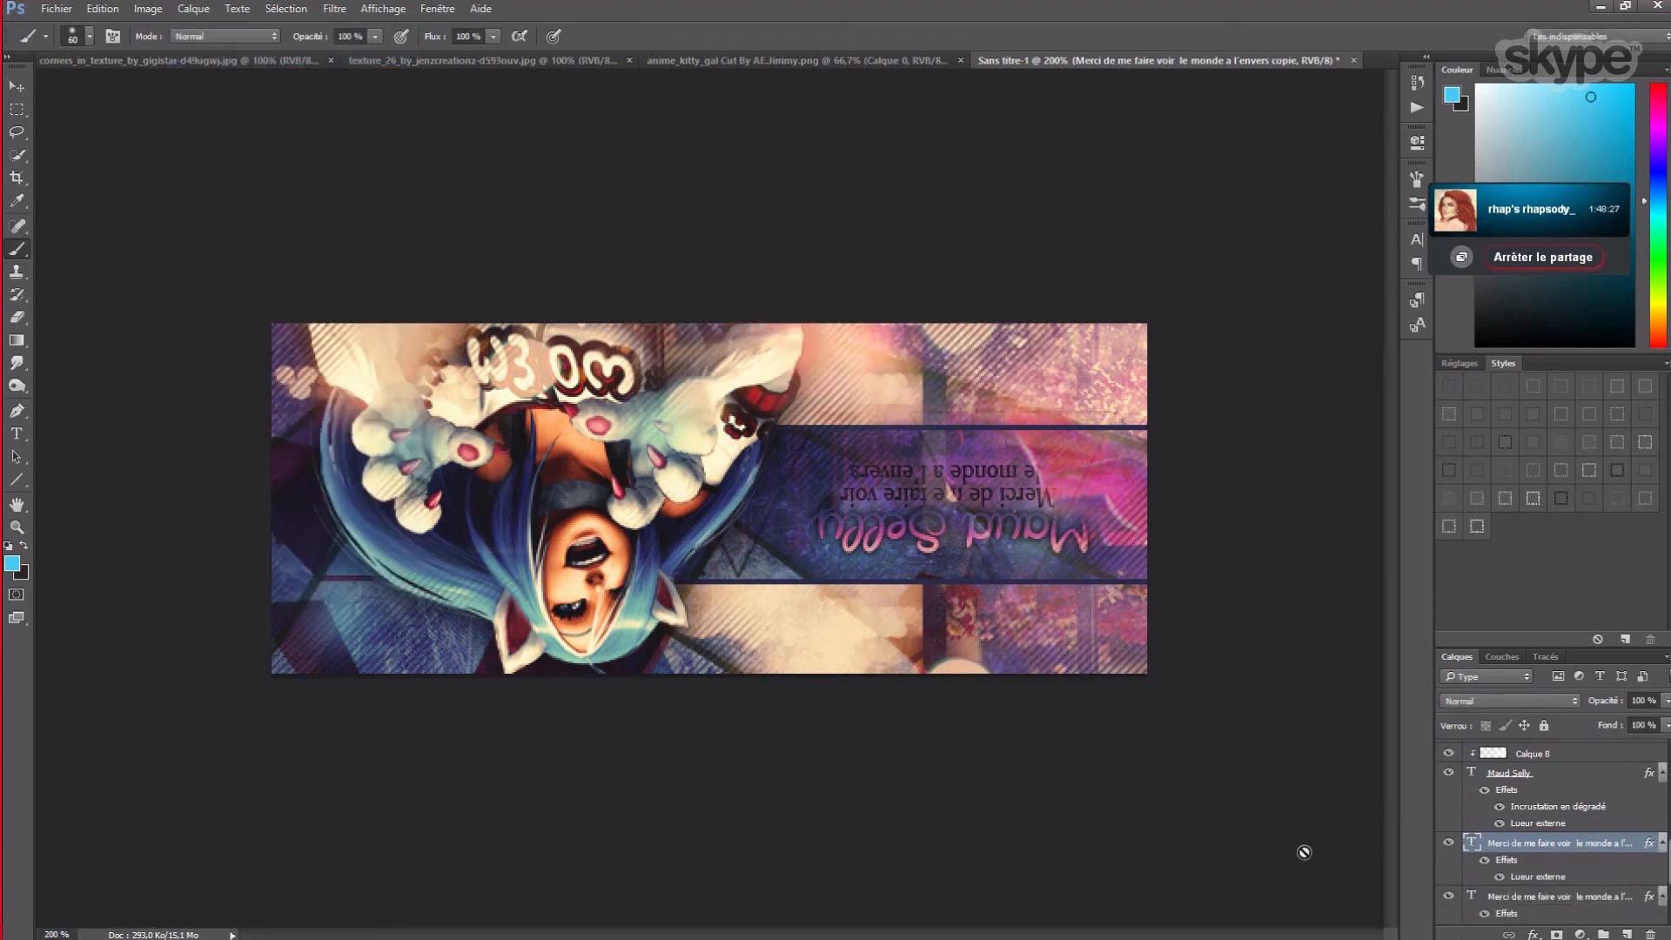
left_click(1499, 876)
left_click(1646, 697)
type("50")
- Set the letter spacing to 25 on both subtitle text layers
left_click(15, 433)
left_click(690, 37)
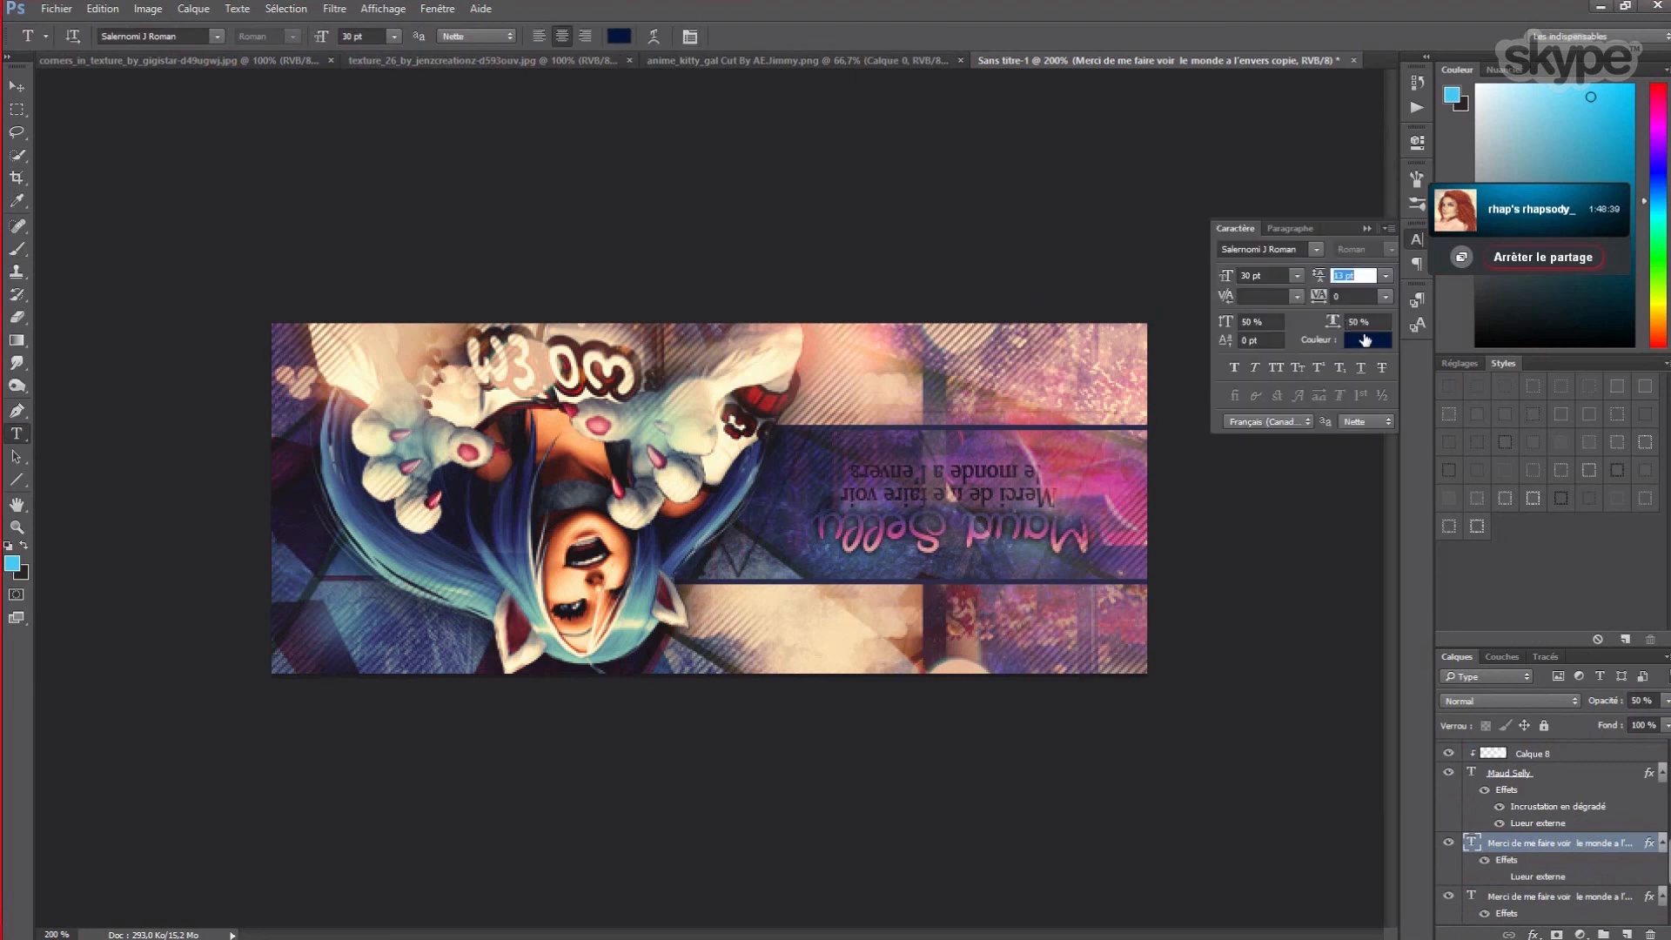
left_click(1386, 297)
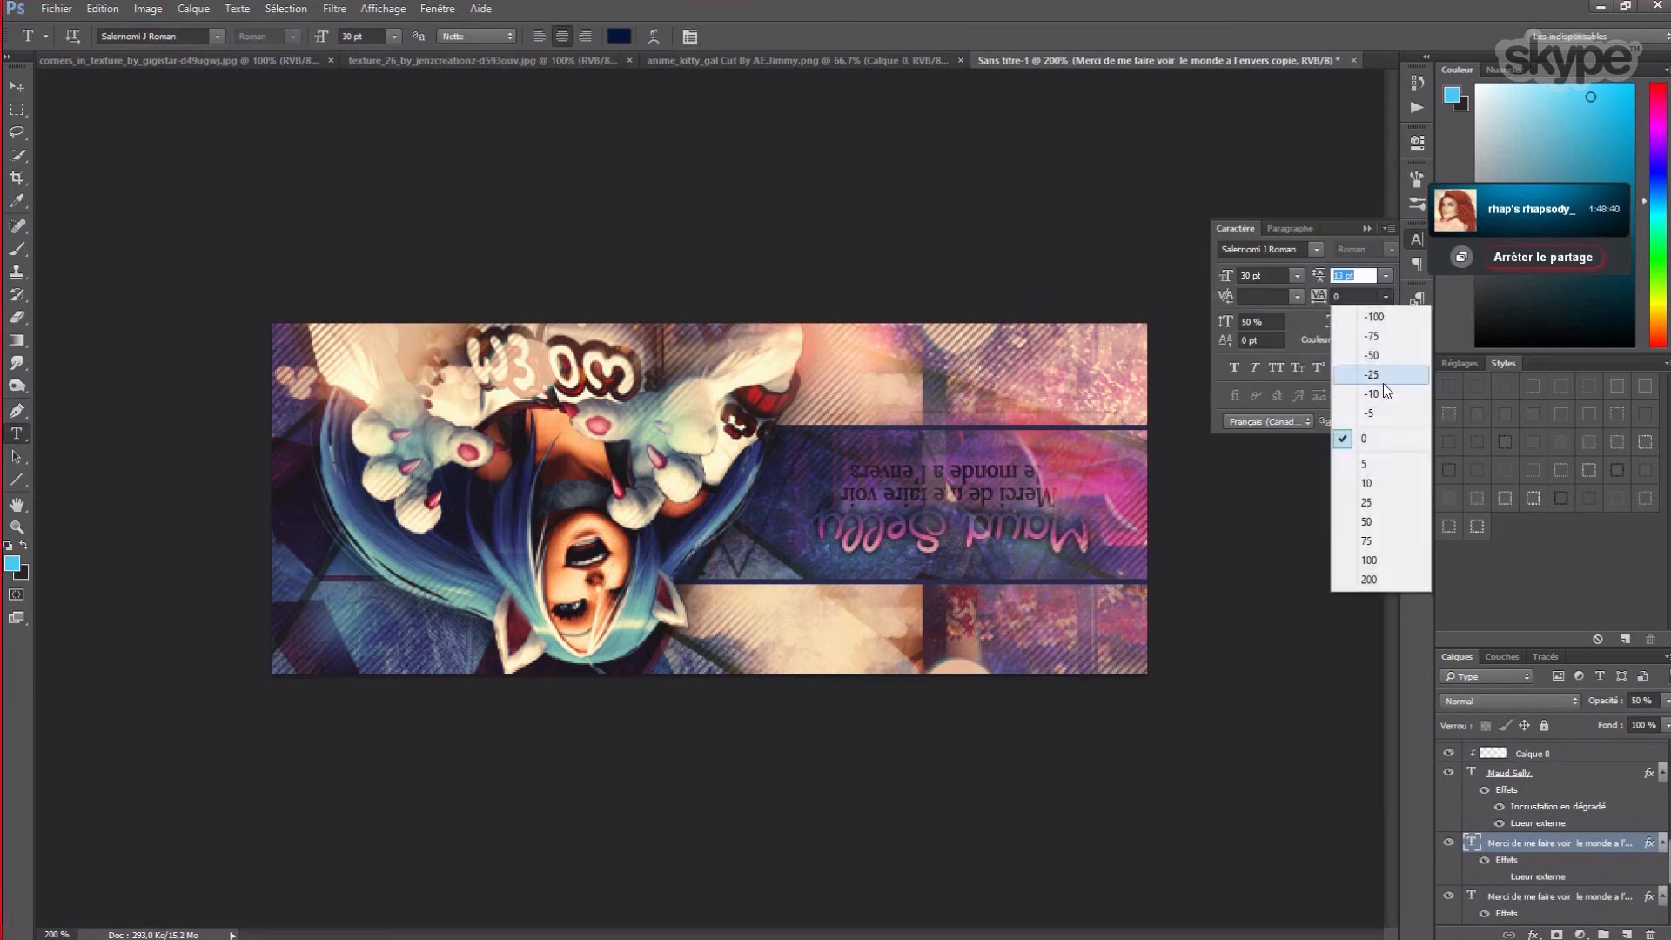
left_click(1387, 503)
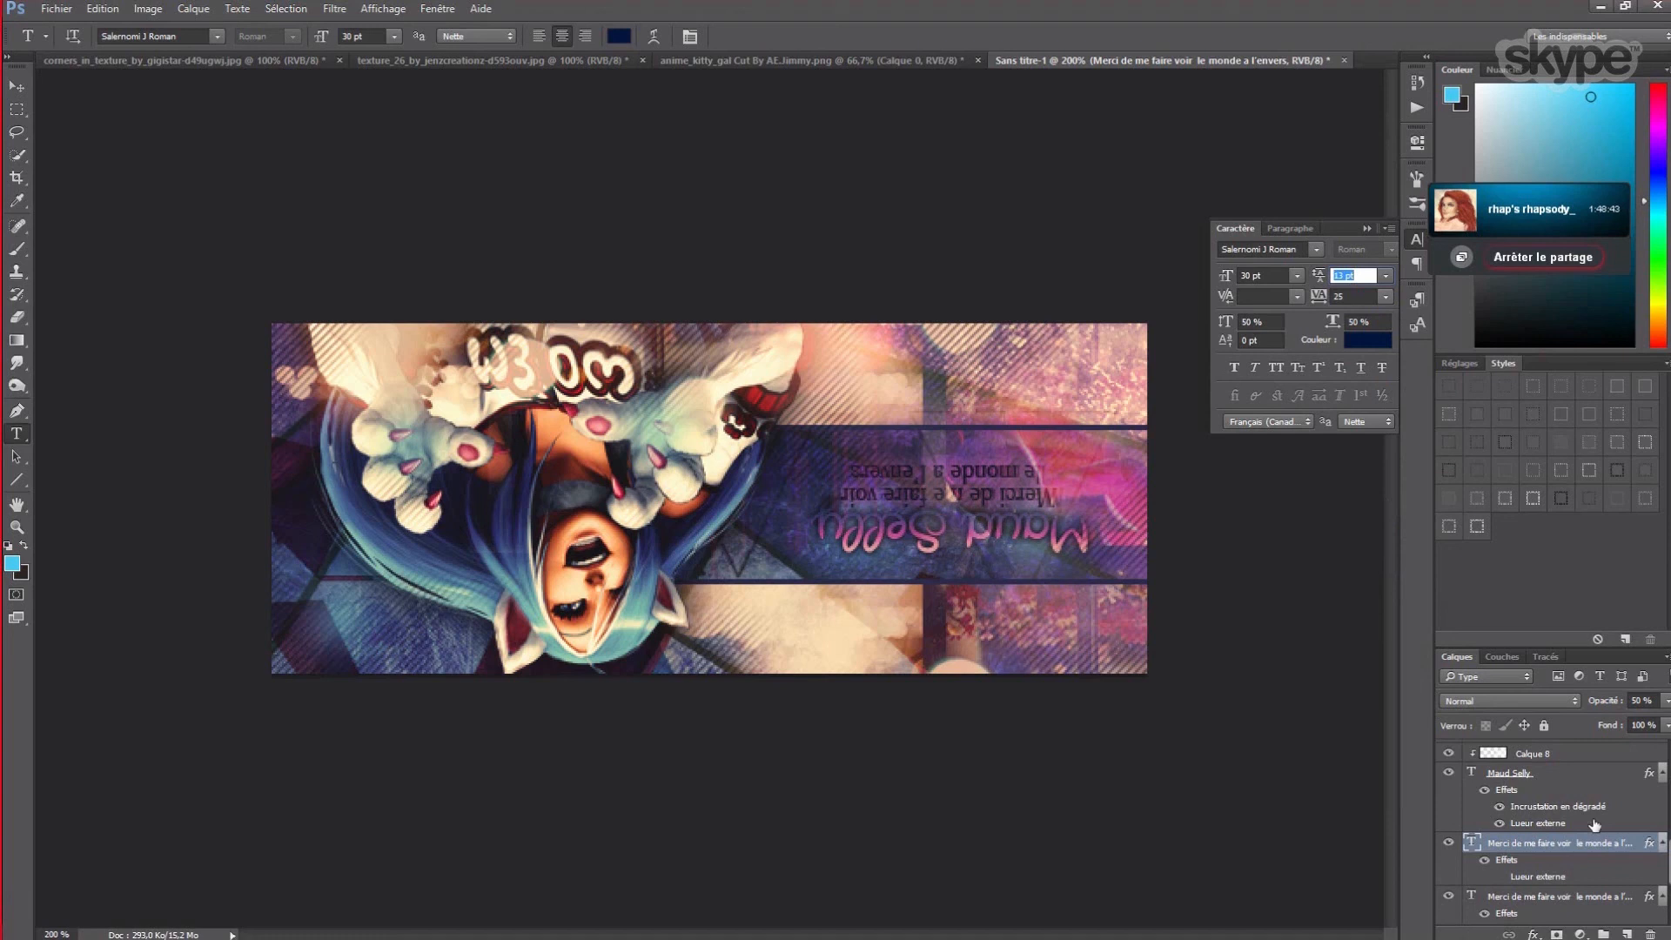
left_click(1518, 898)
left_click(1385, 297)
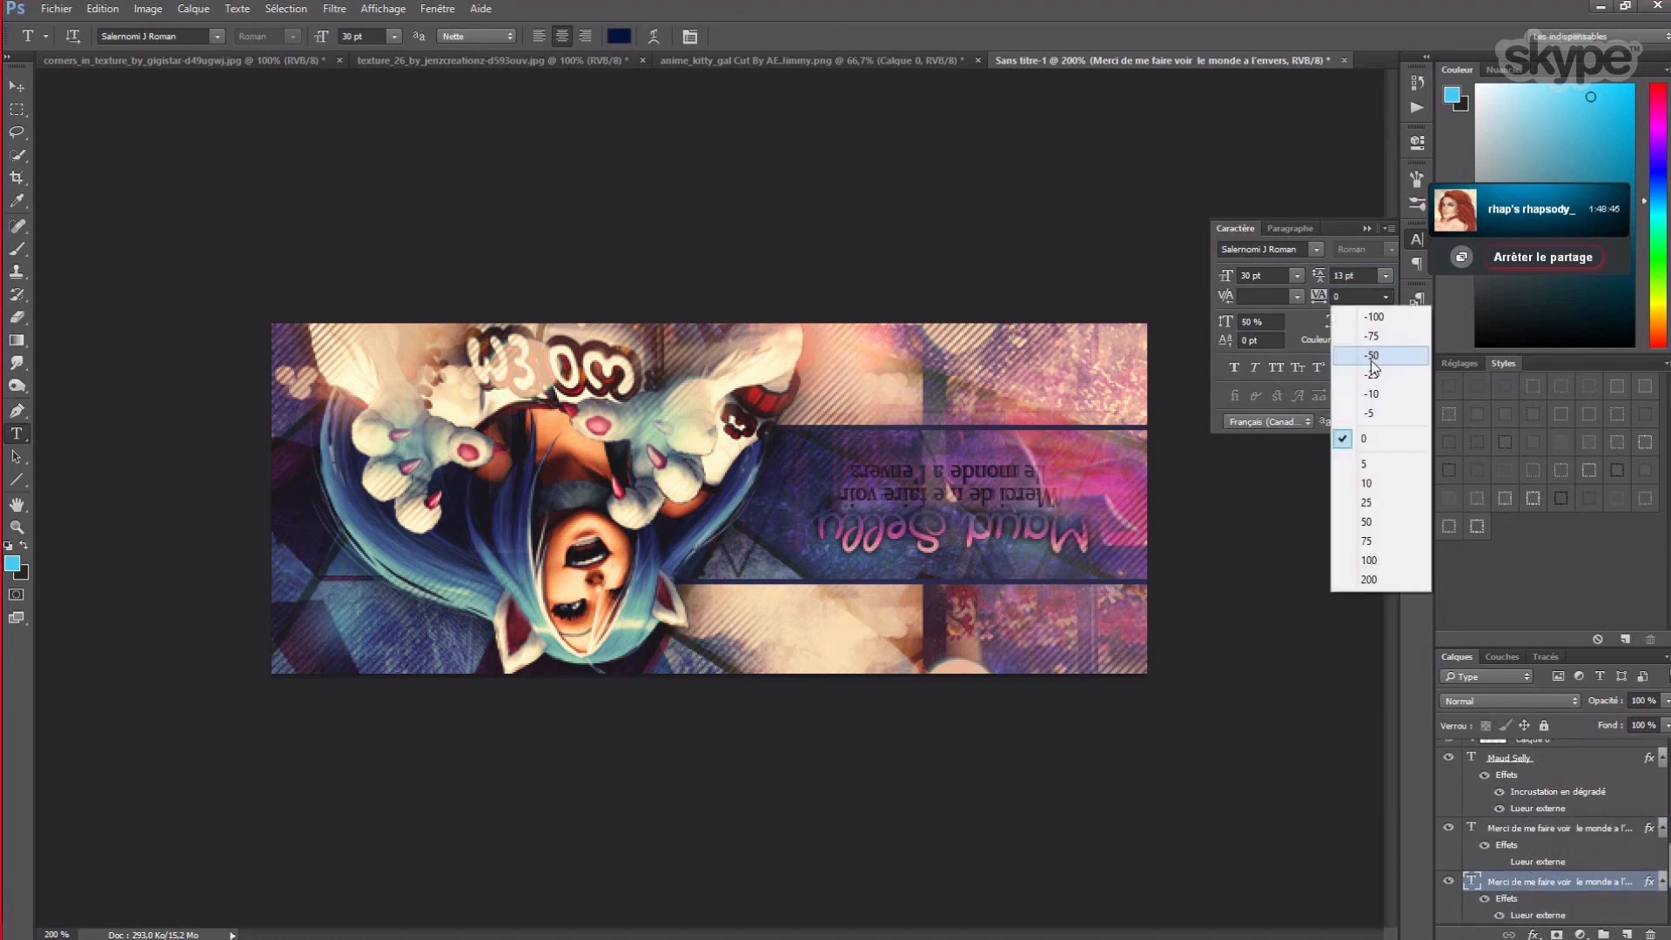
left_click(1367, 502)
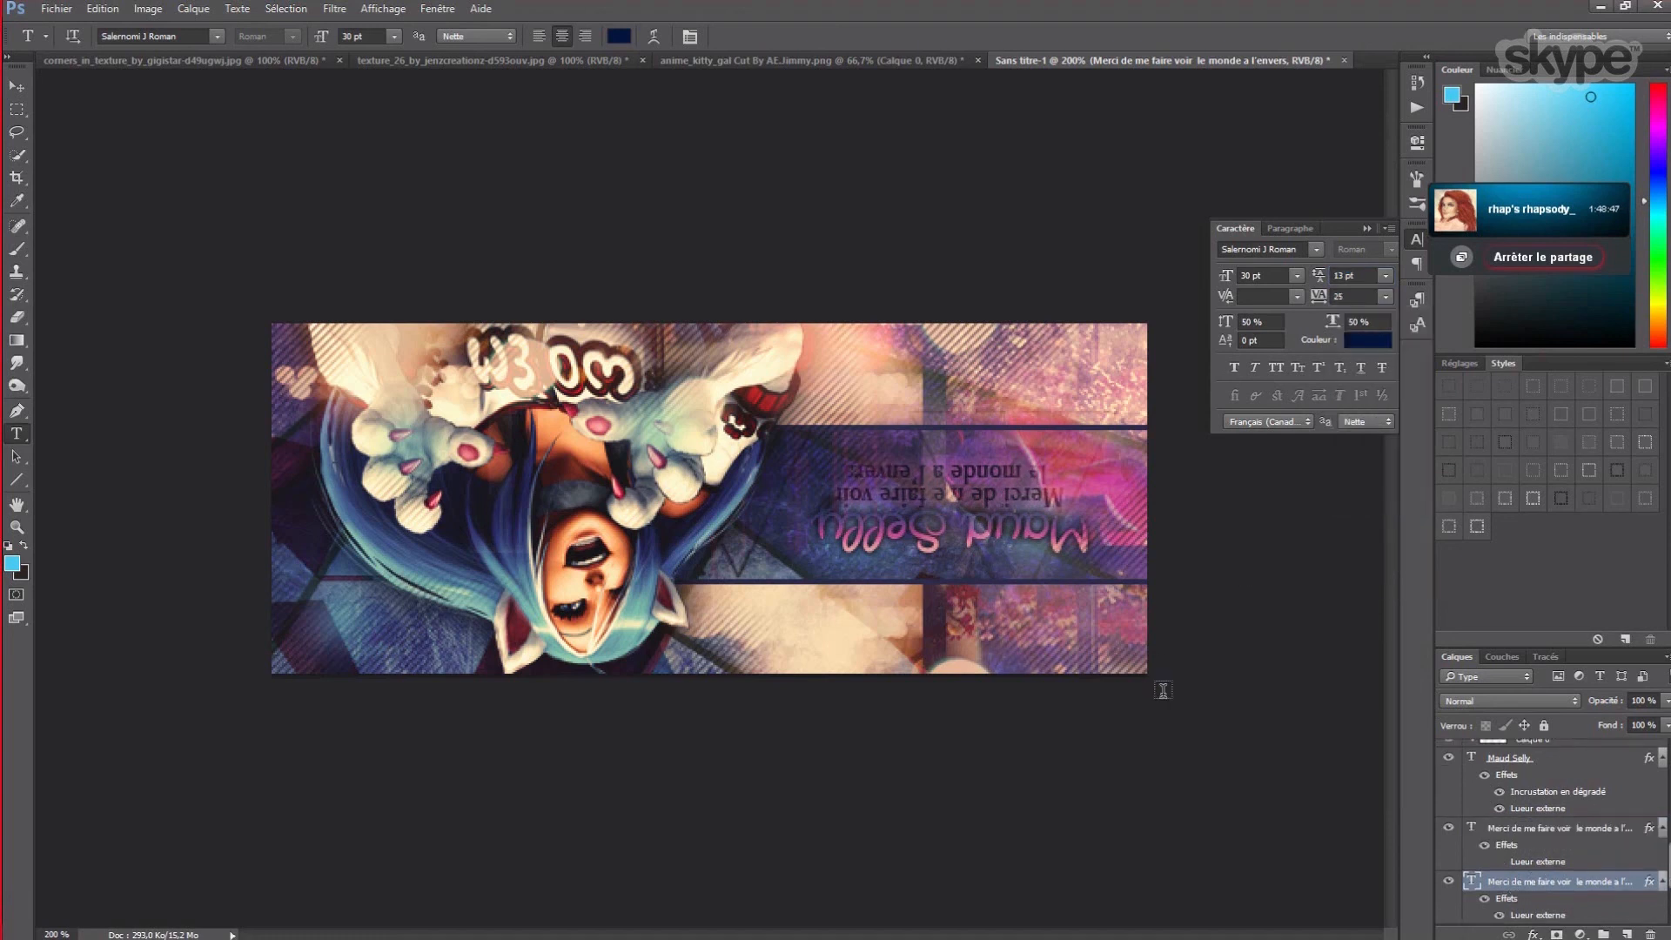
- Select both 'Merci de me faire voir' text layers and nudge them into place with the arrow keys
left_click(17, 86)
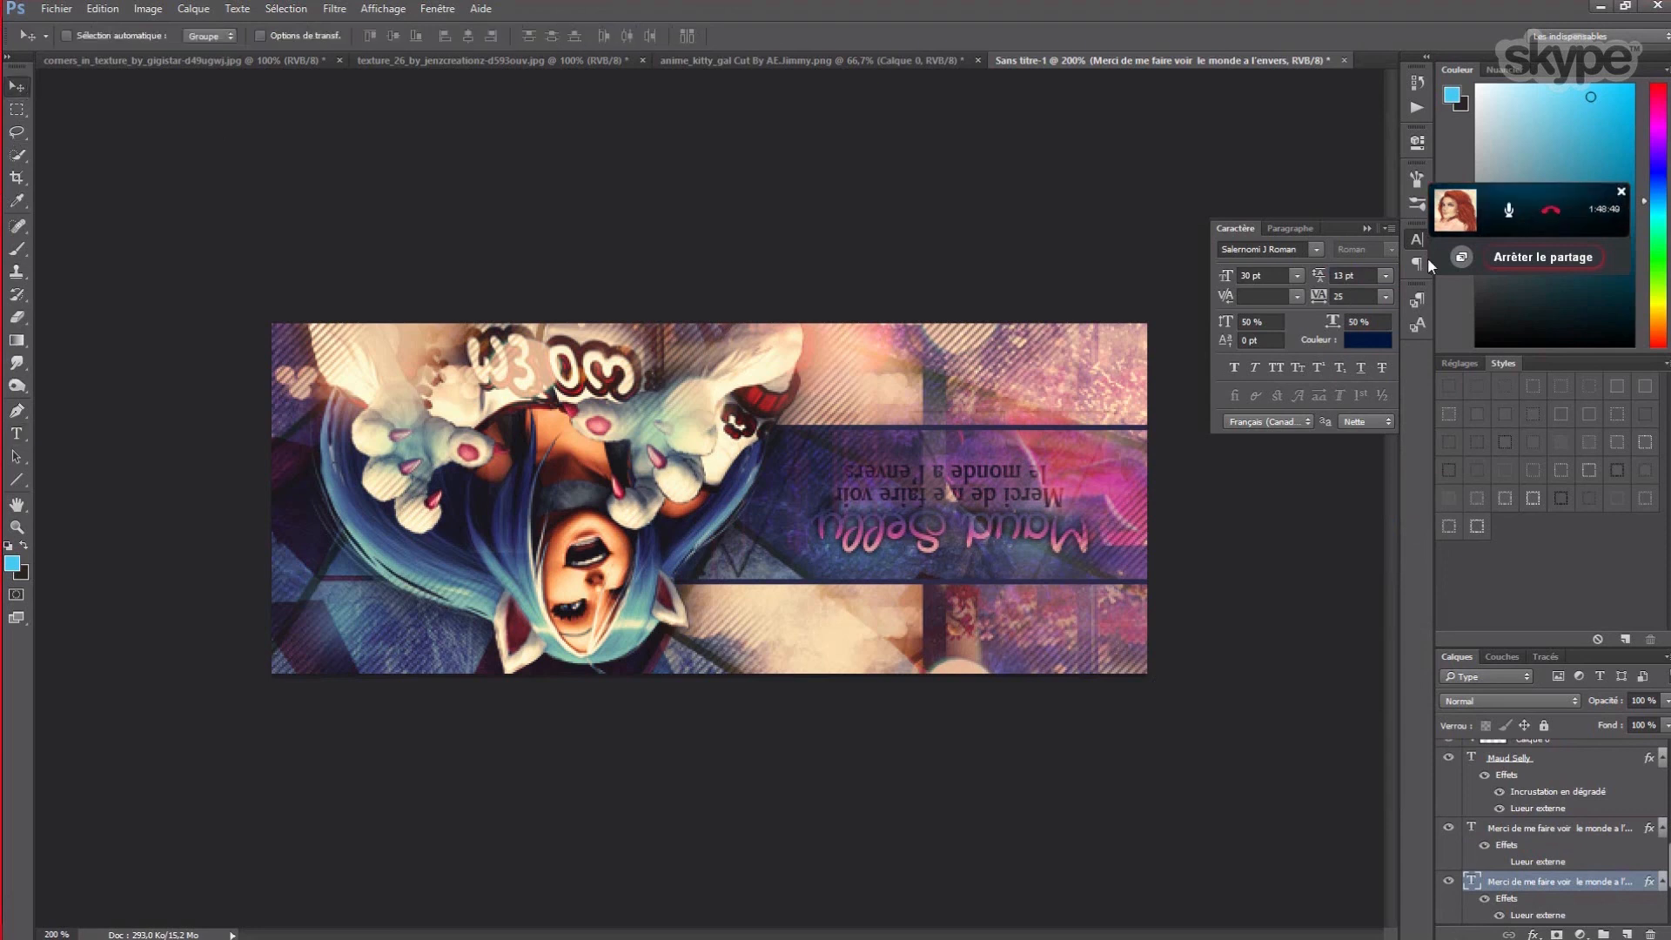
left_click(1368, 228)
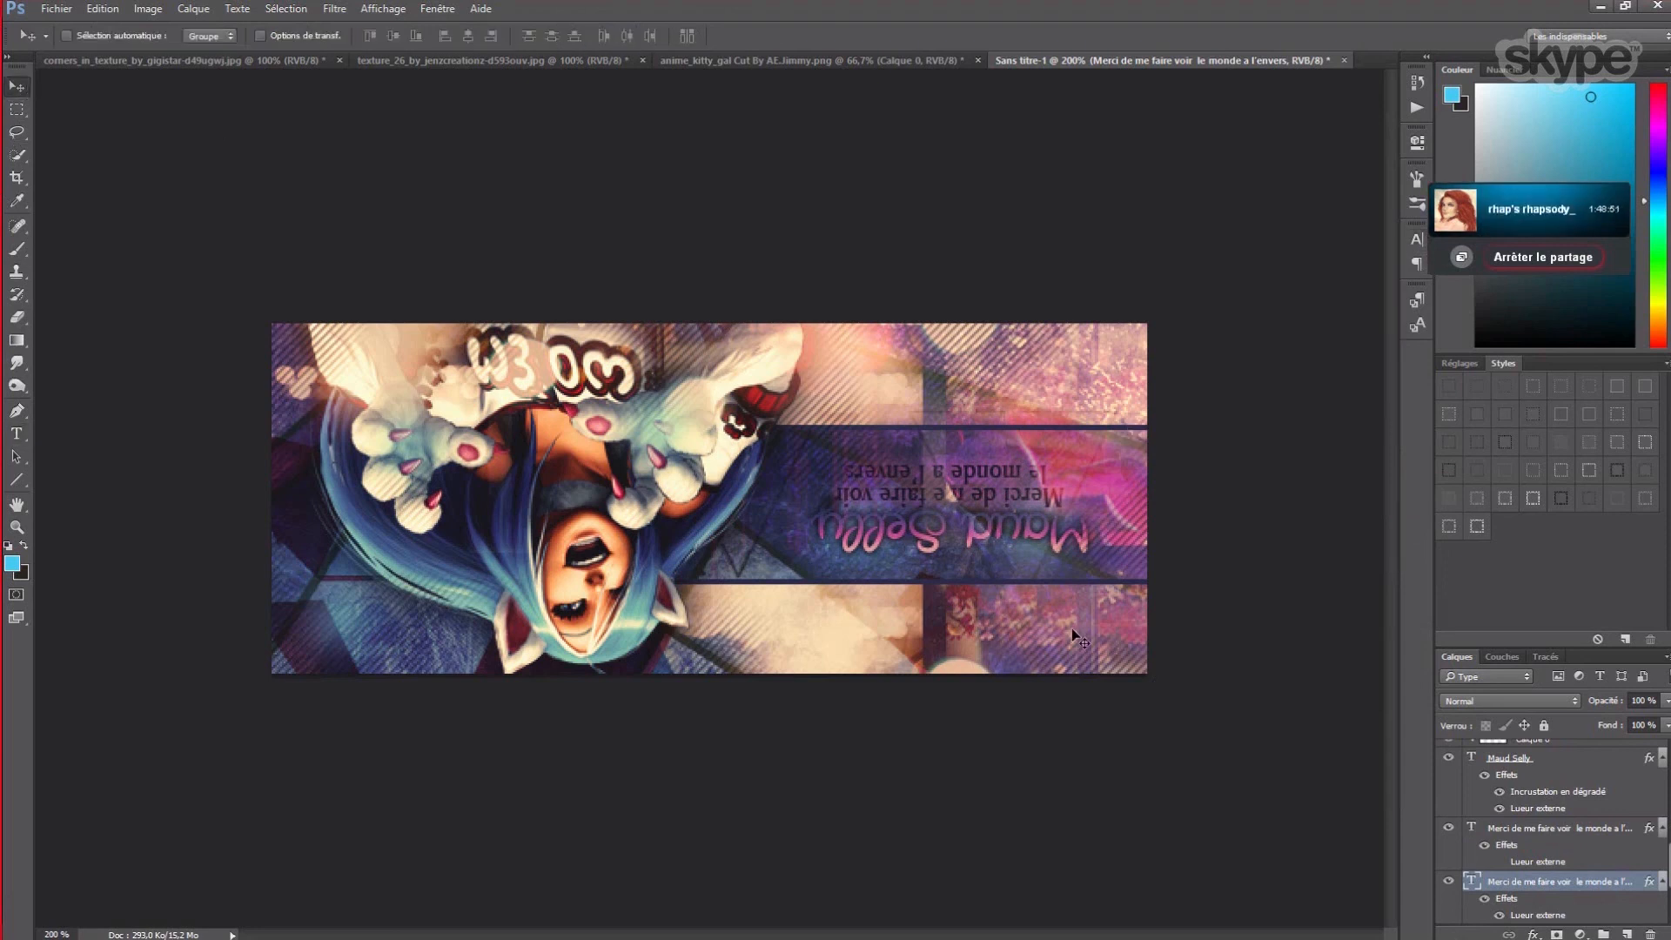
left_click(1549, 830, "ctrl")
key("Right")
key("Right")
key("Right")
key("Right")
key("Right")
key("Right")
key("Right")
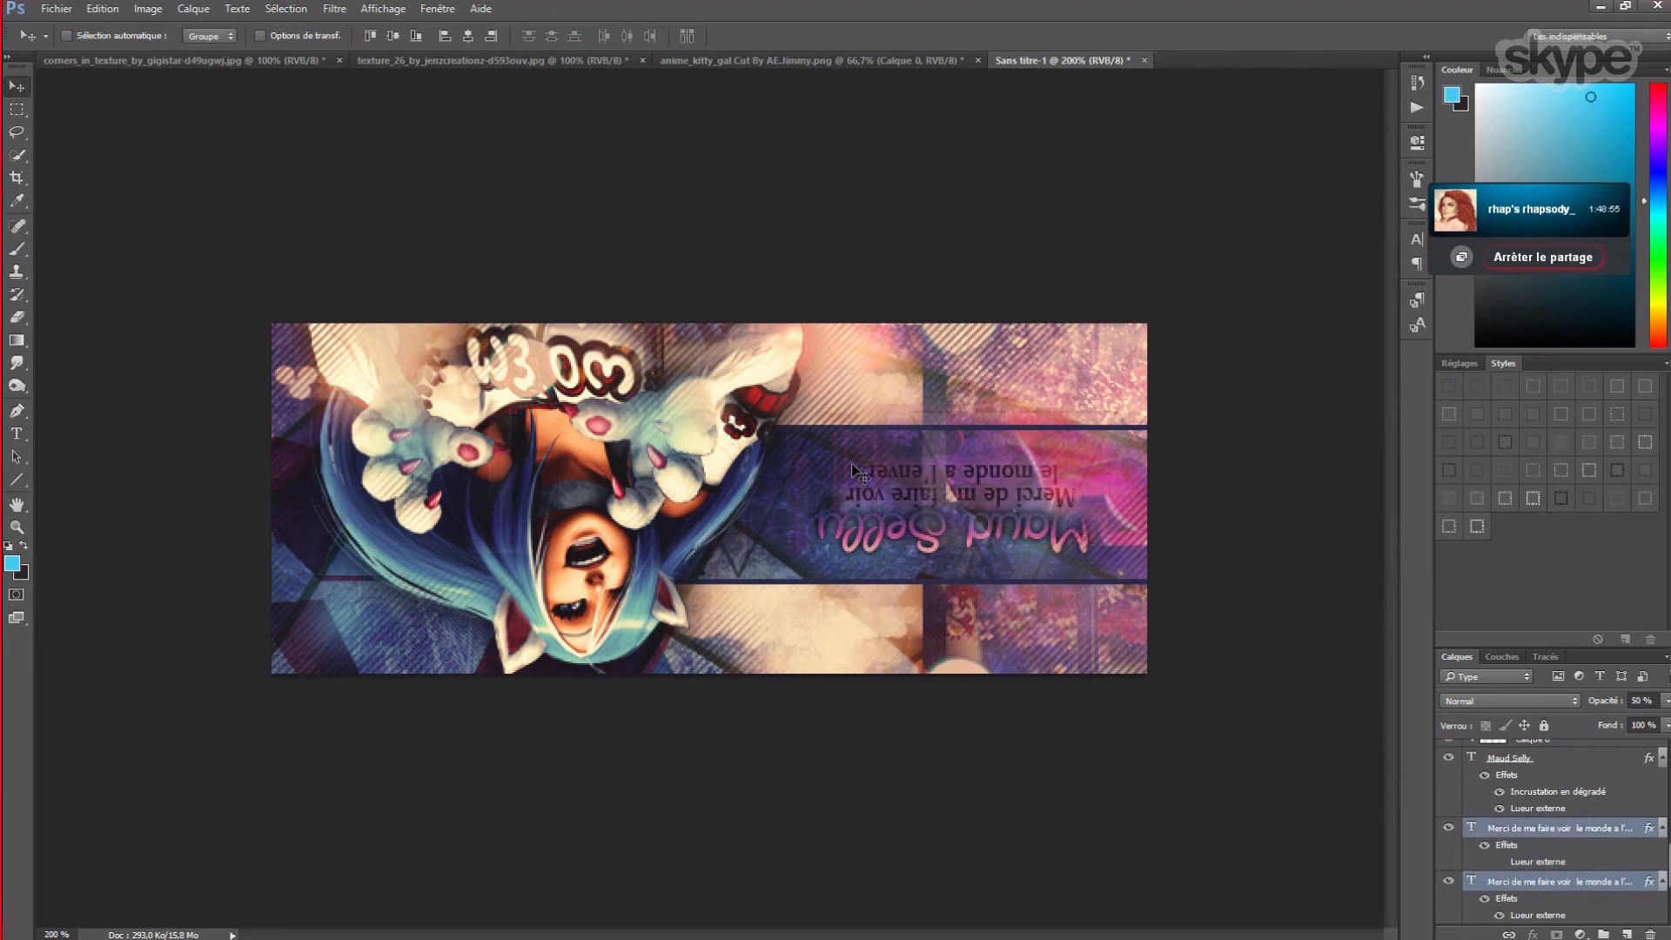
key("Up")
key("Up")
key("Up")
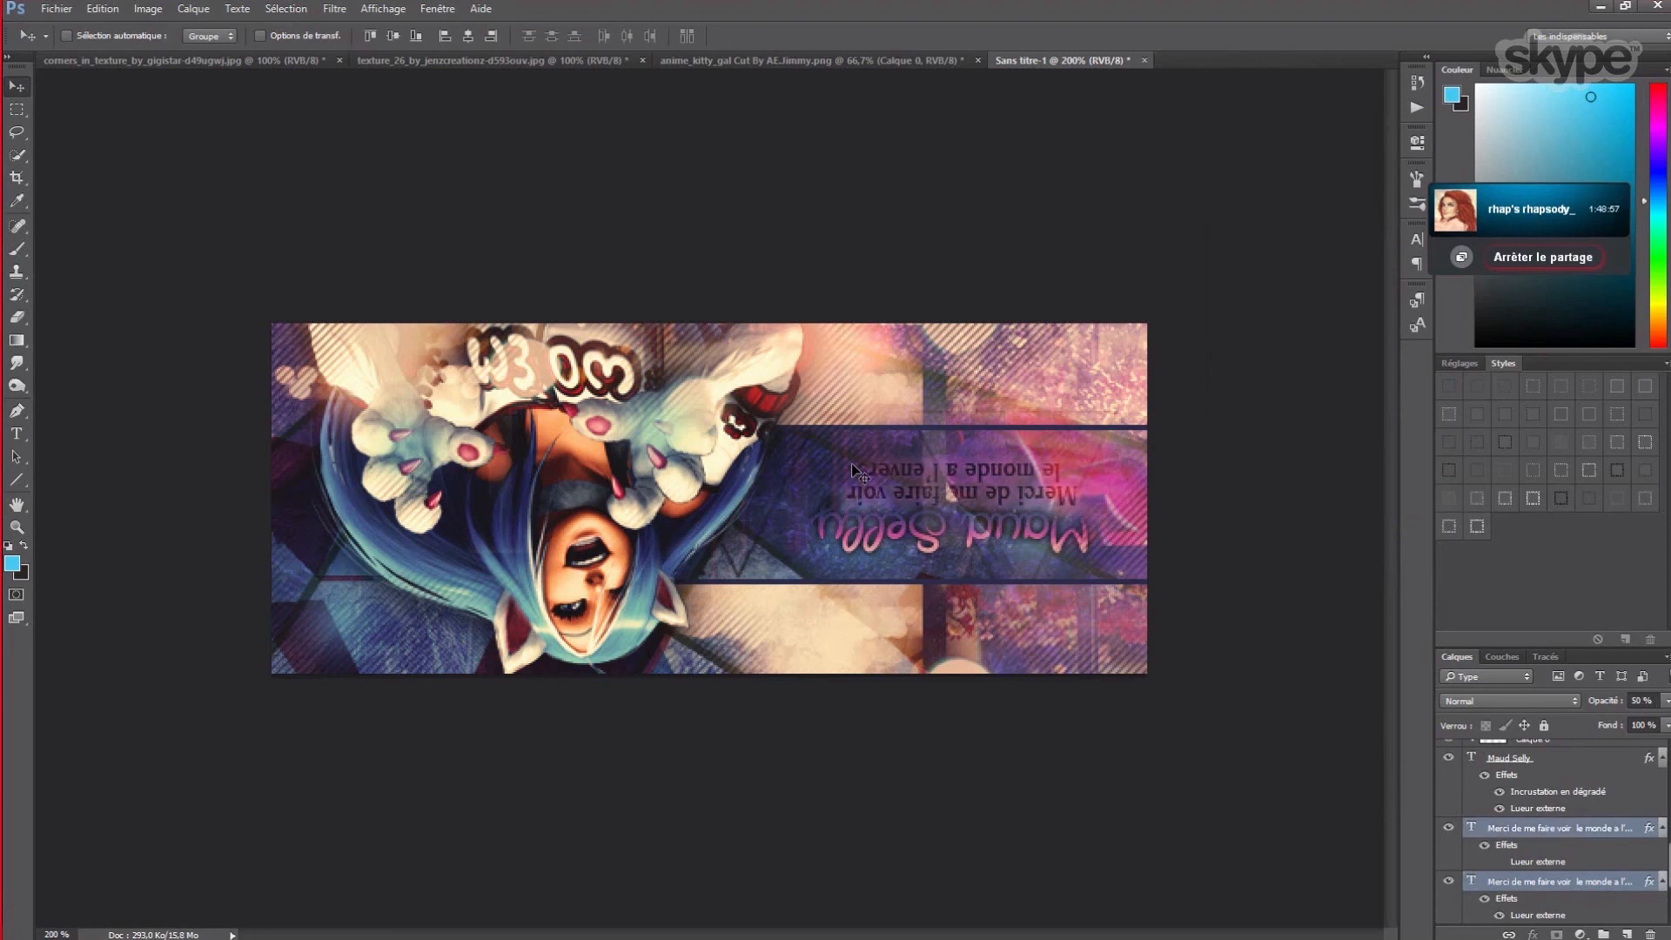
key("Down")
key("Down")
key("Down")
key("Down")
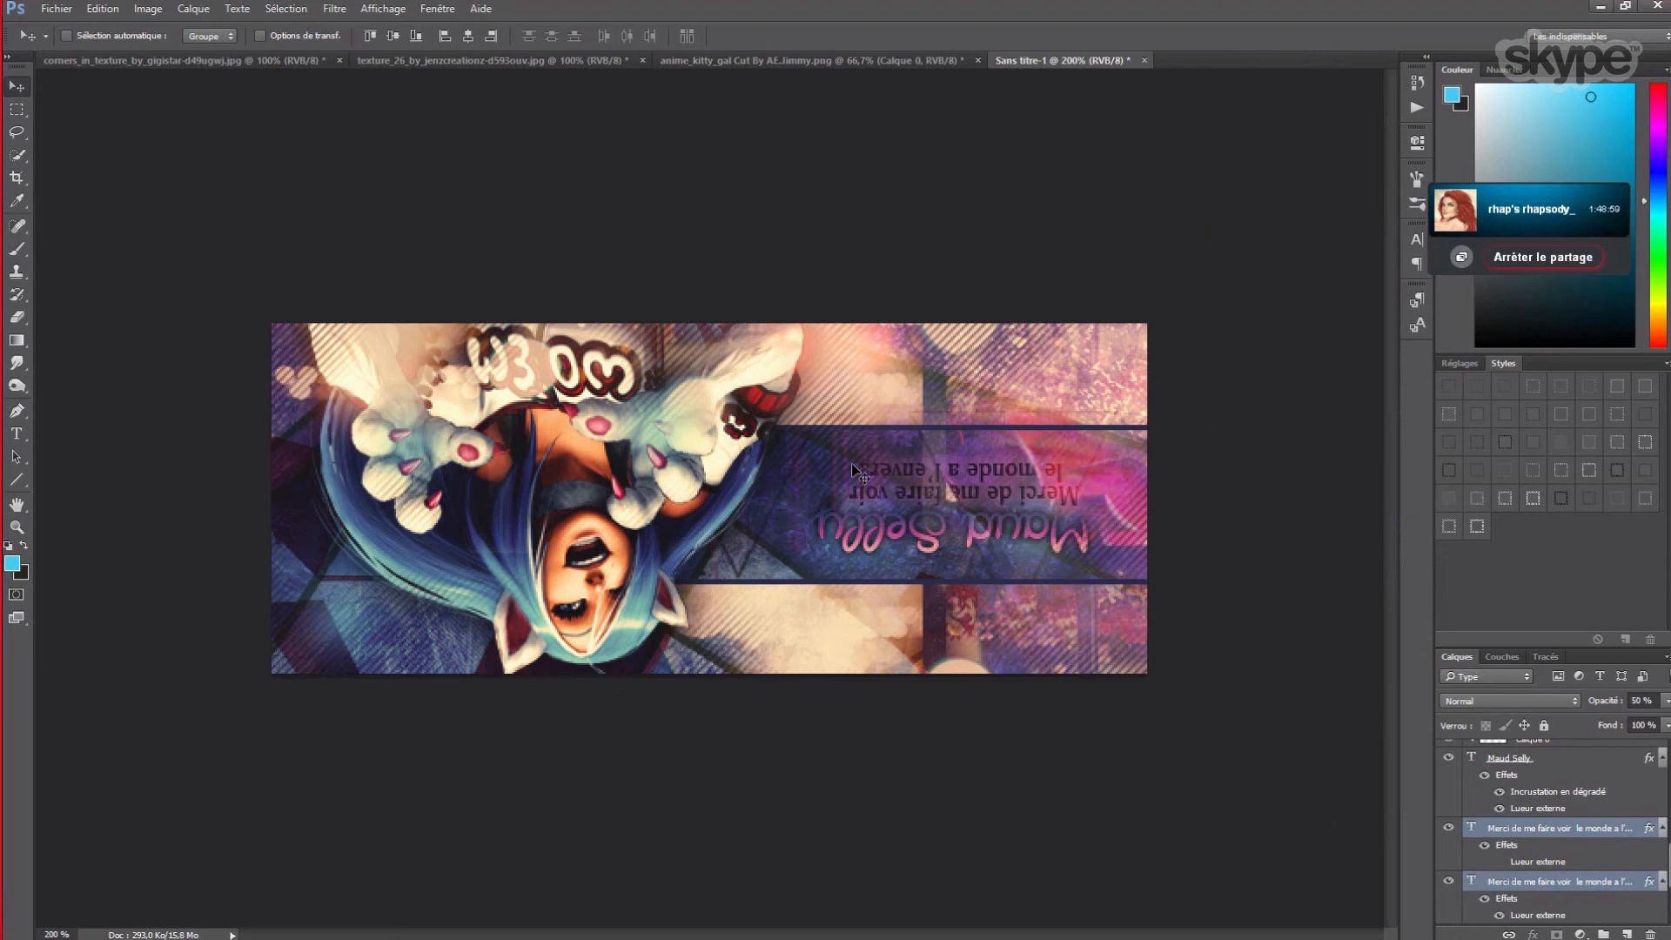
- Nudge the subtitle text down once more and select Calque 9
key("Down")
scroll(1450, 792, "up", 5)
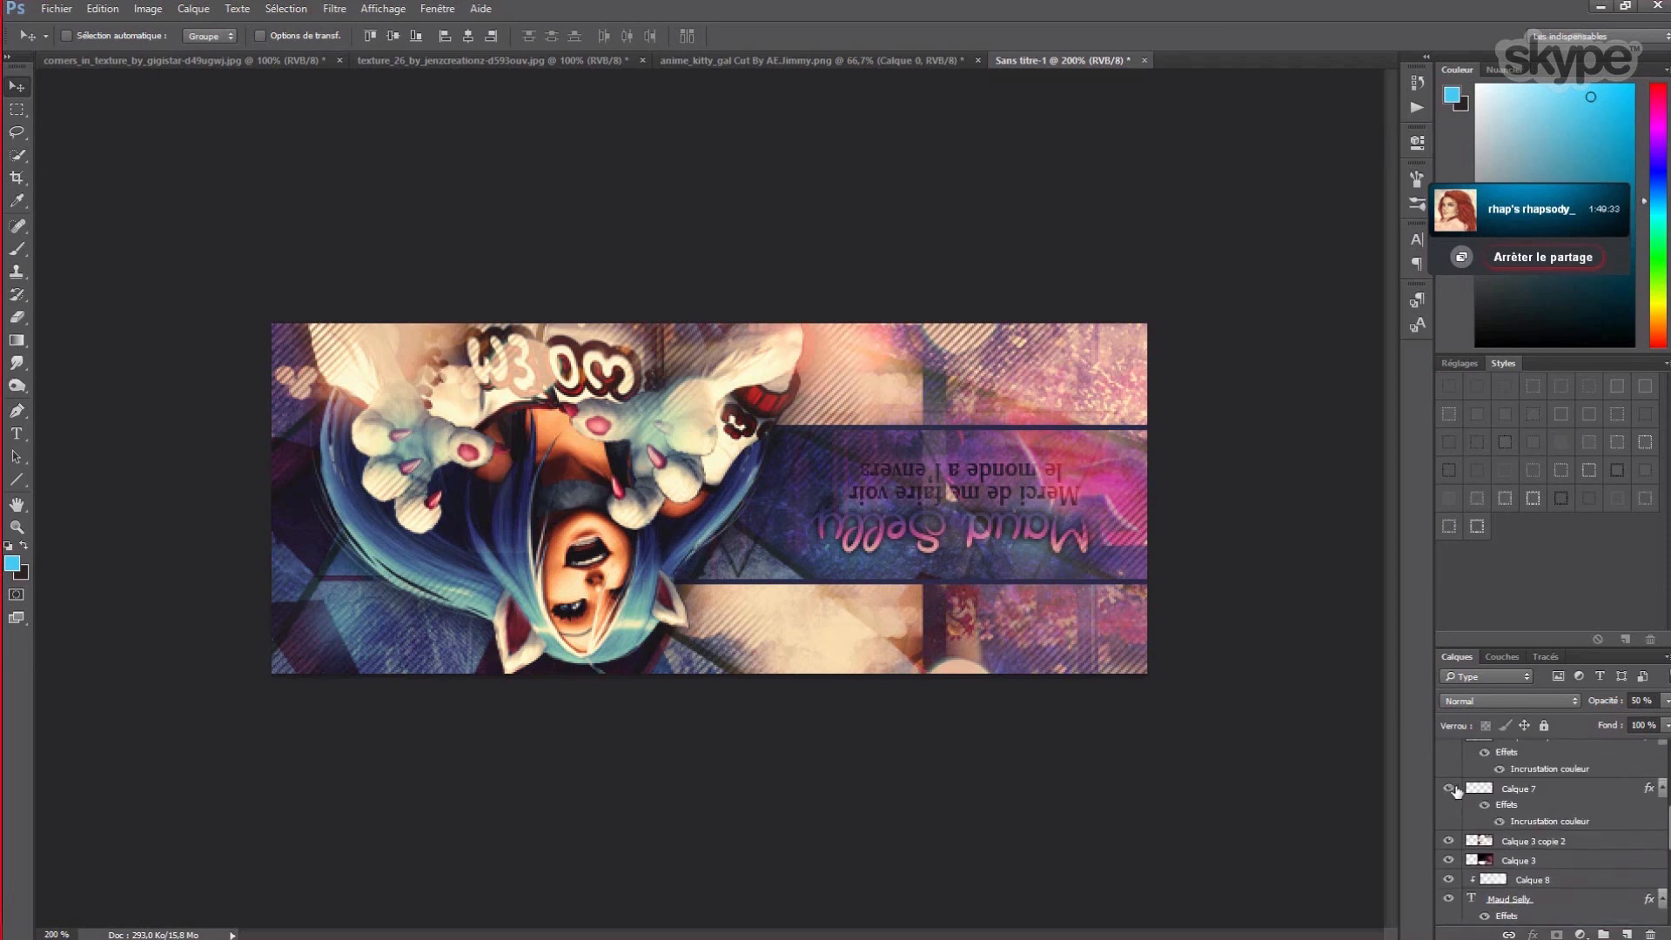
scroll(1450, 791, "up", 5)
scroll(1483, 800, "up", 2)
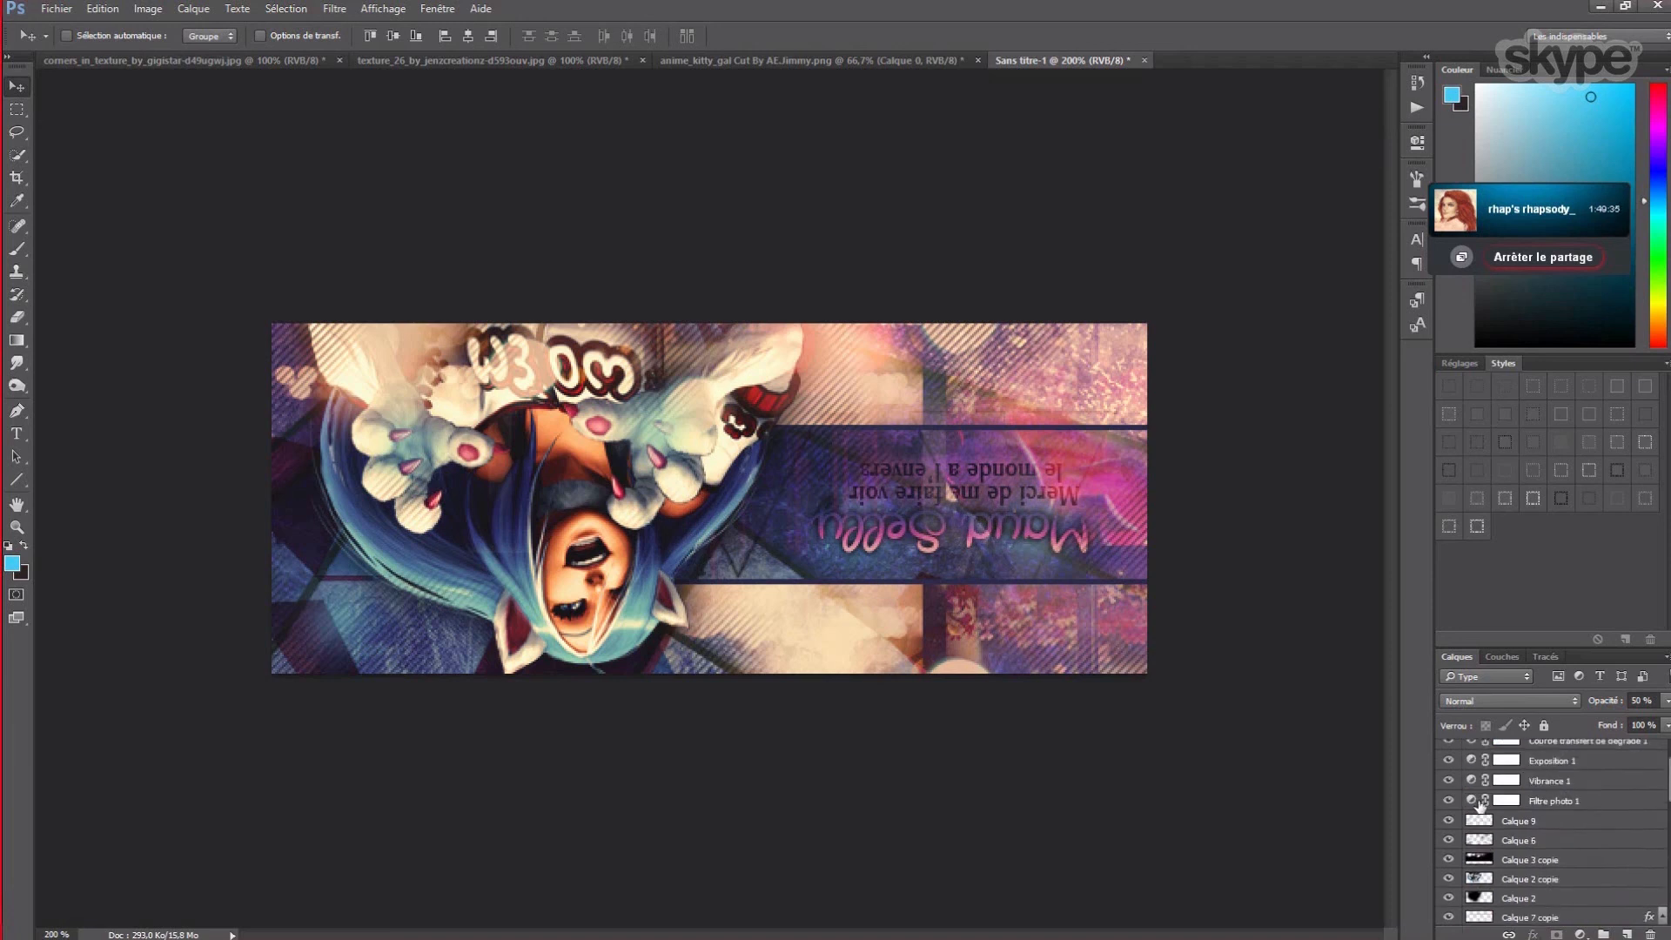
left_click(1504, 821)
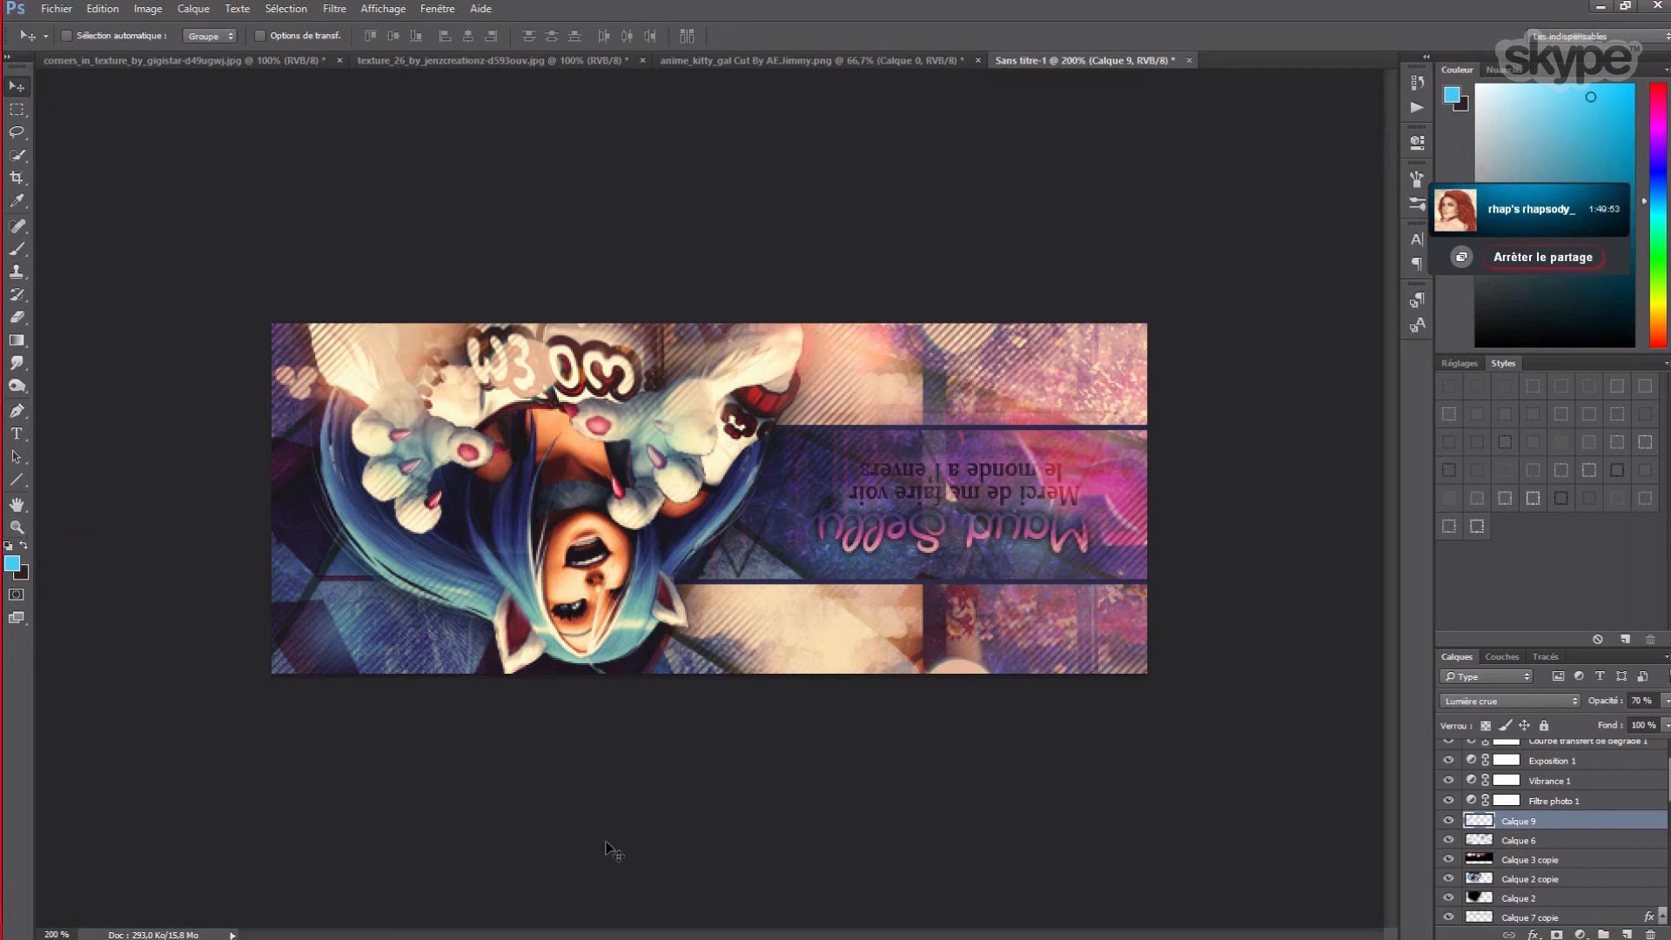
- Choose the Rectangle tool and select the top Courbe transfert de dégradé 1 layer
left_click(16, 479)
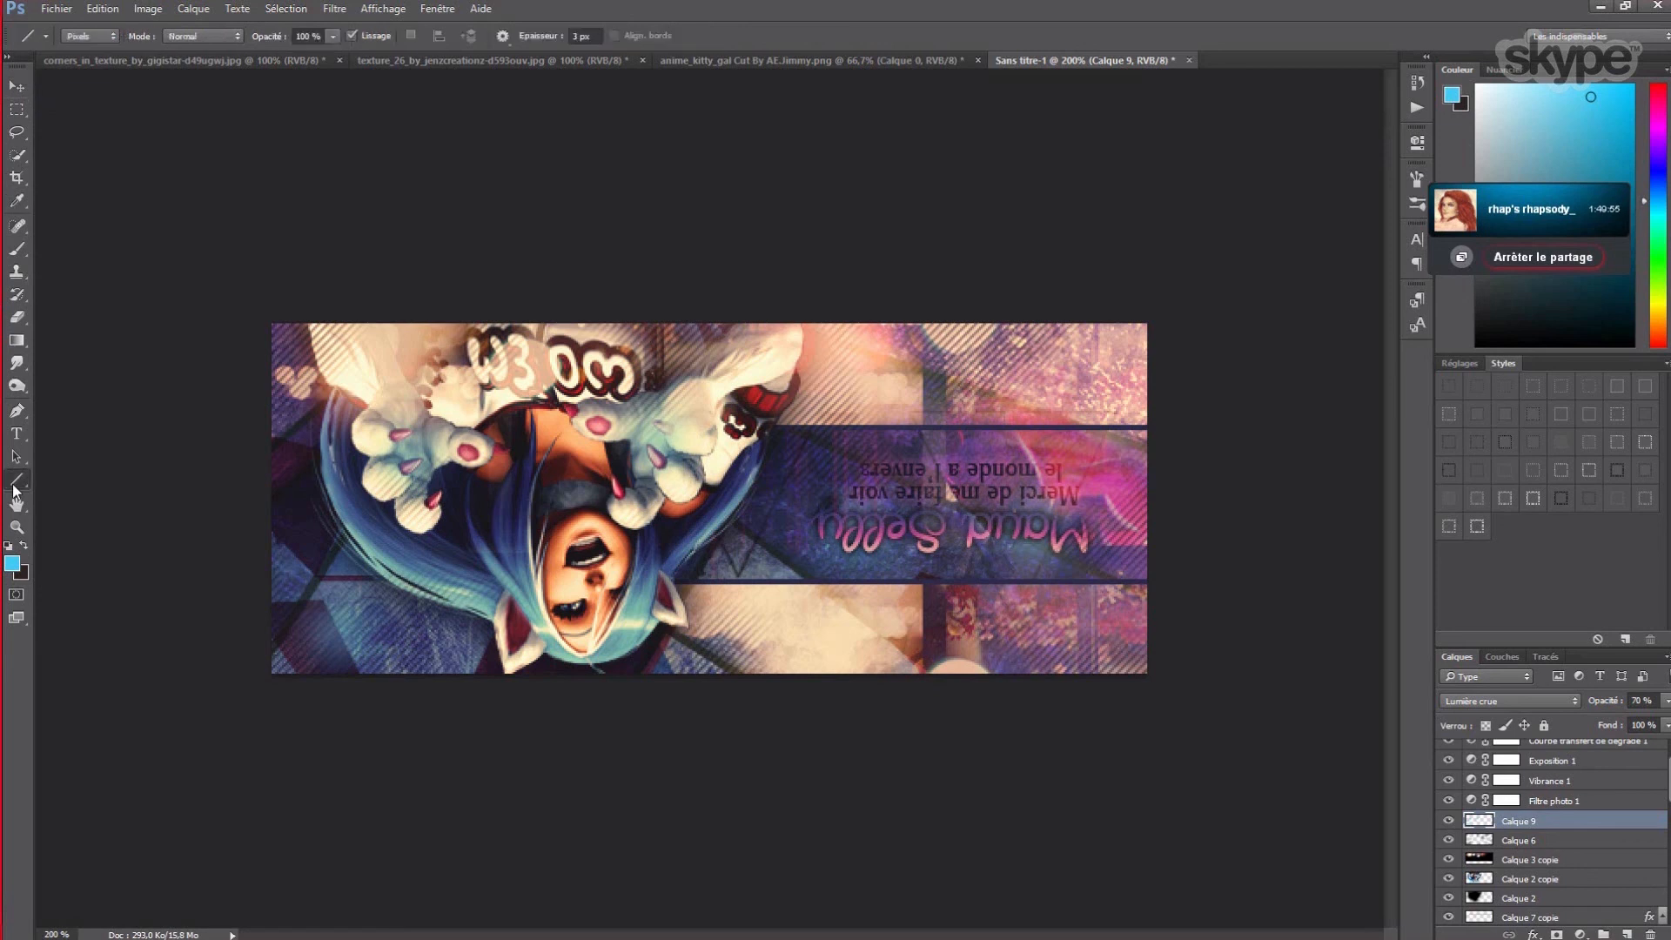
left_click(91, 478)
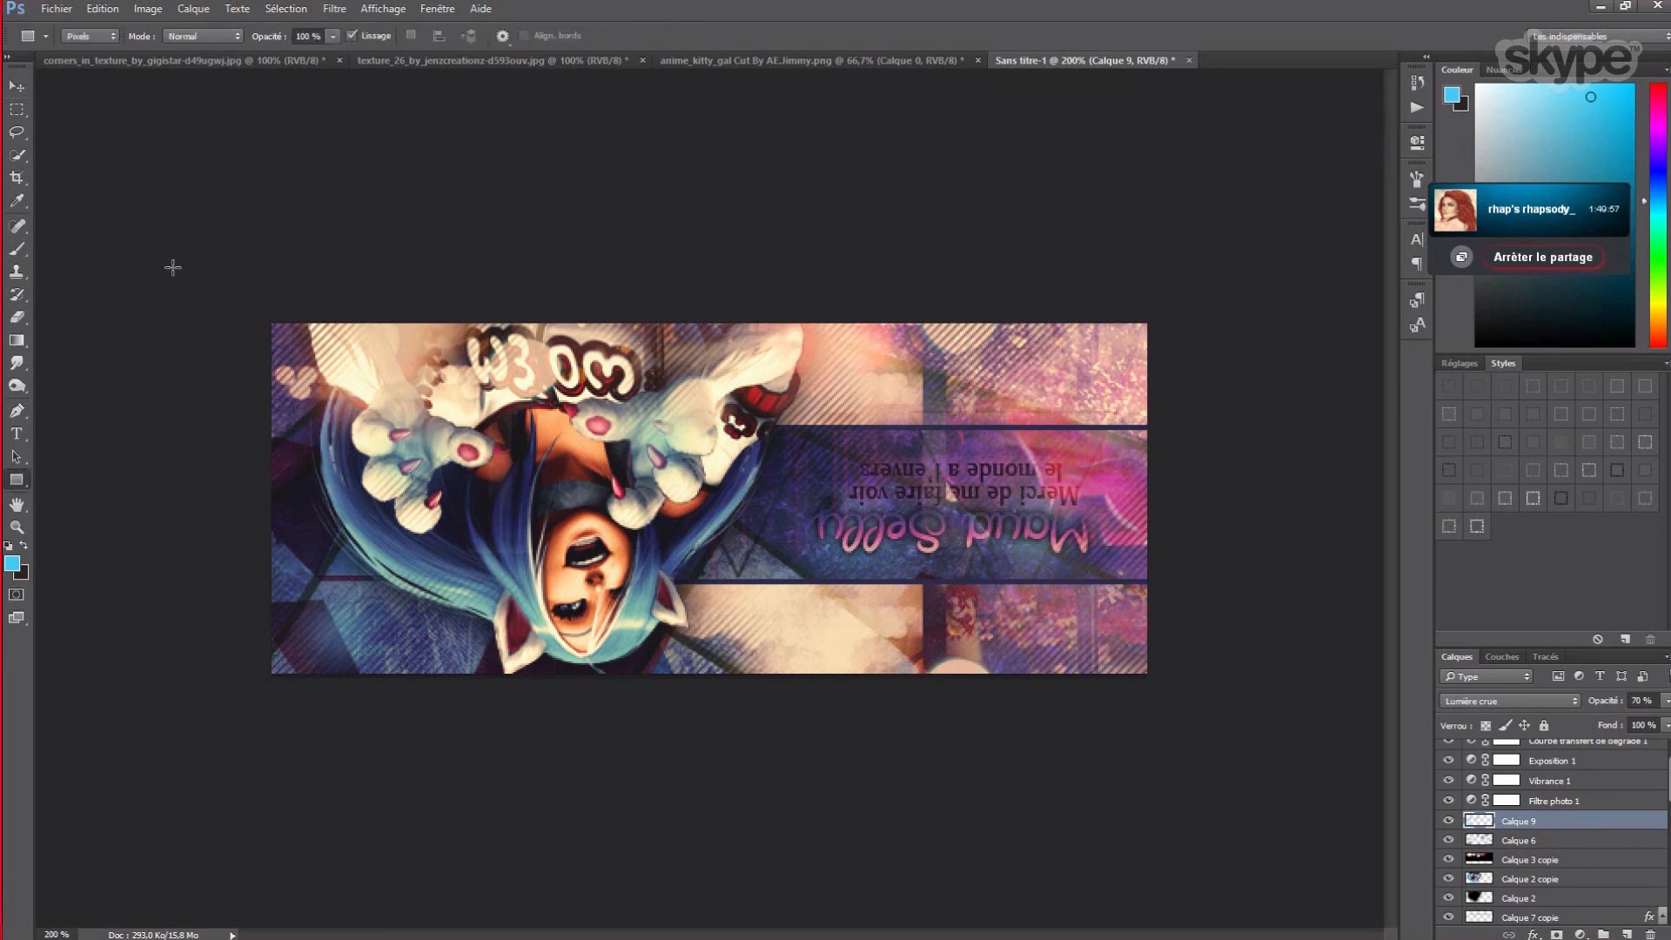
scroll(1663, 867, "up", 1)
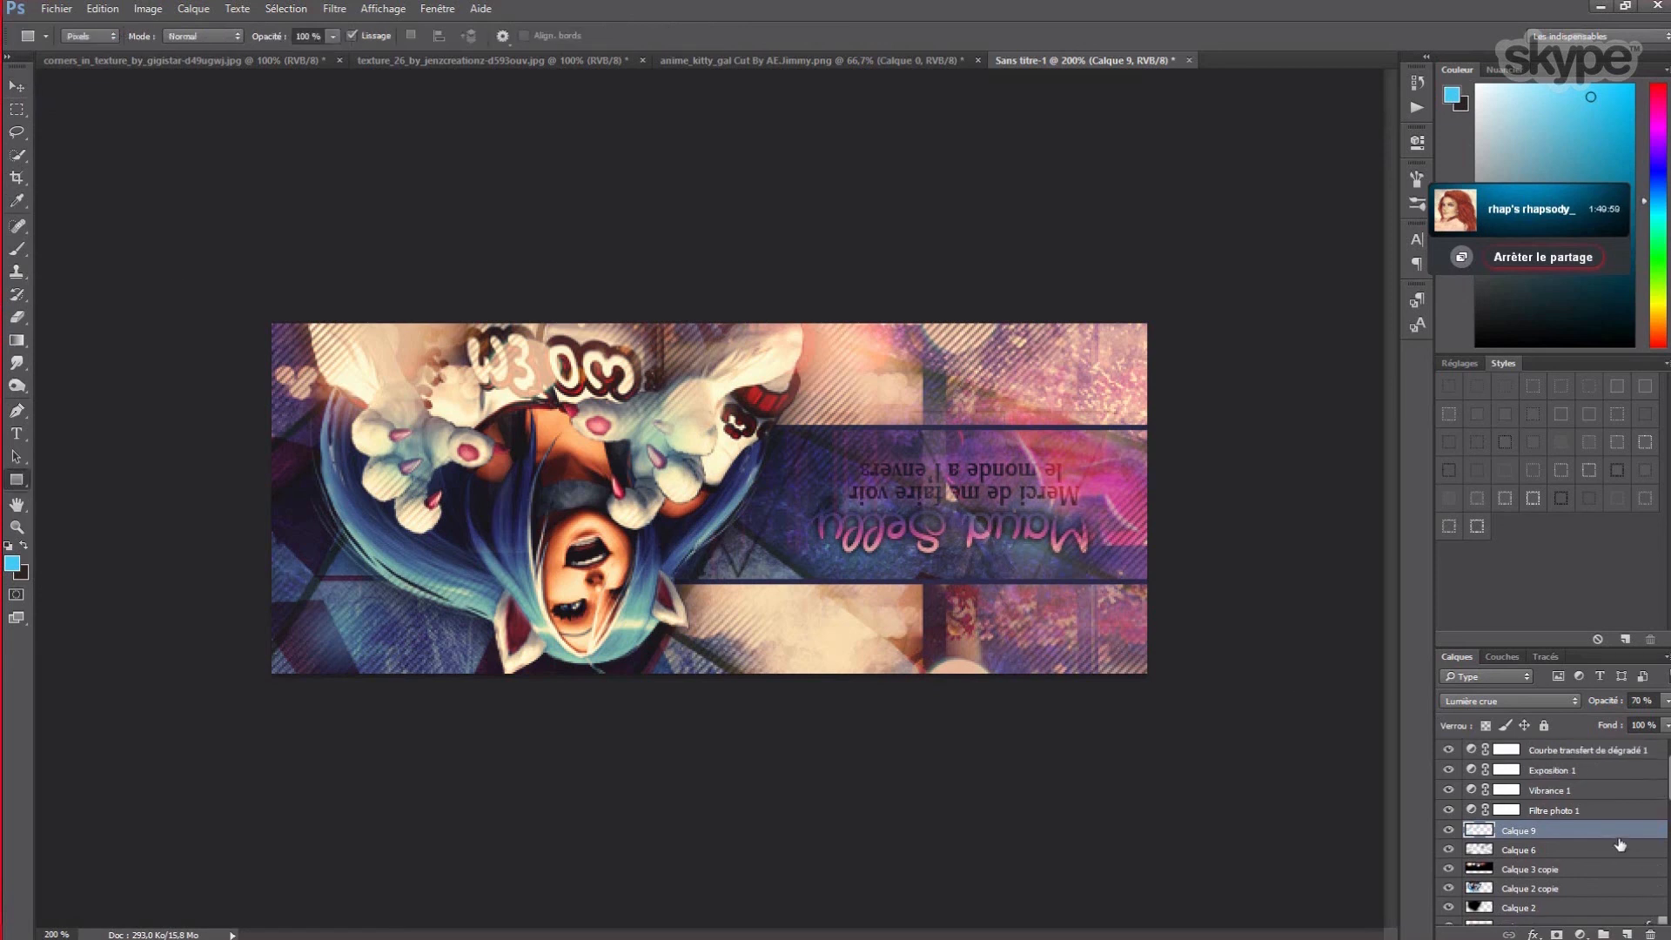
left_click(1588, 750)
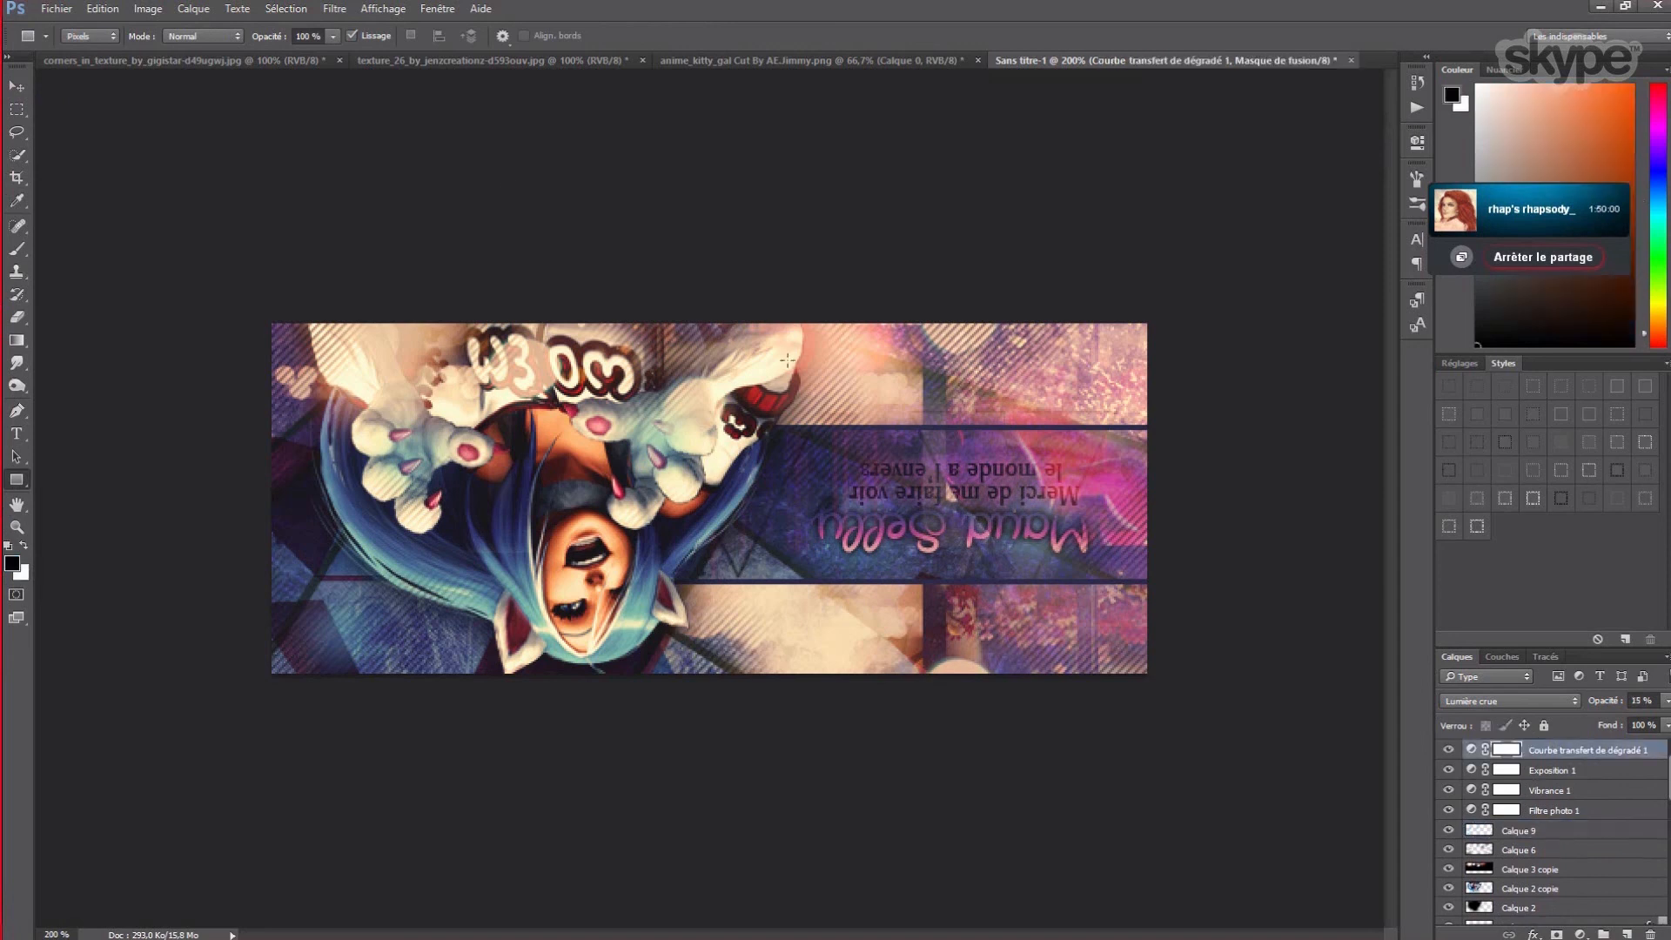
- Add a new layer Calque 11 and draw a blue rectangle over the banner's top-left
left_click(193, 9)
mouse_move(259, 28)
left_click(444, 33)
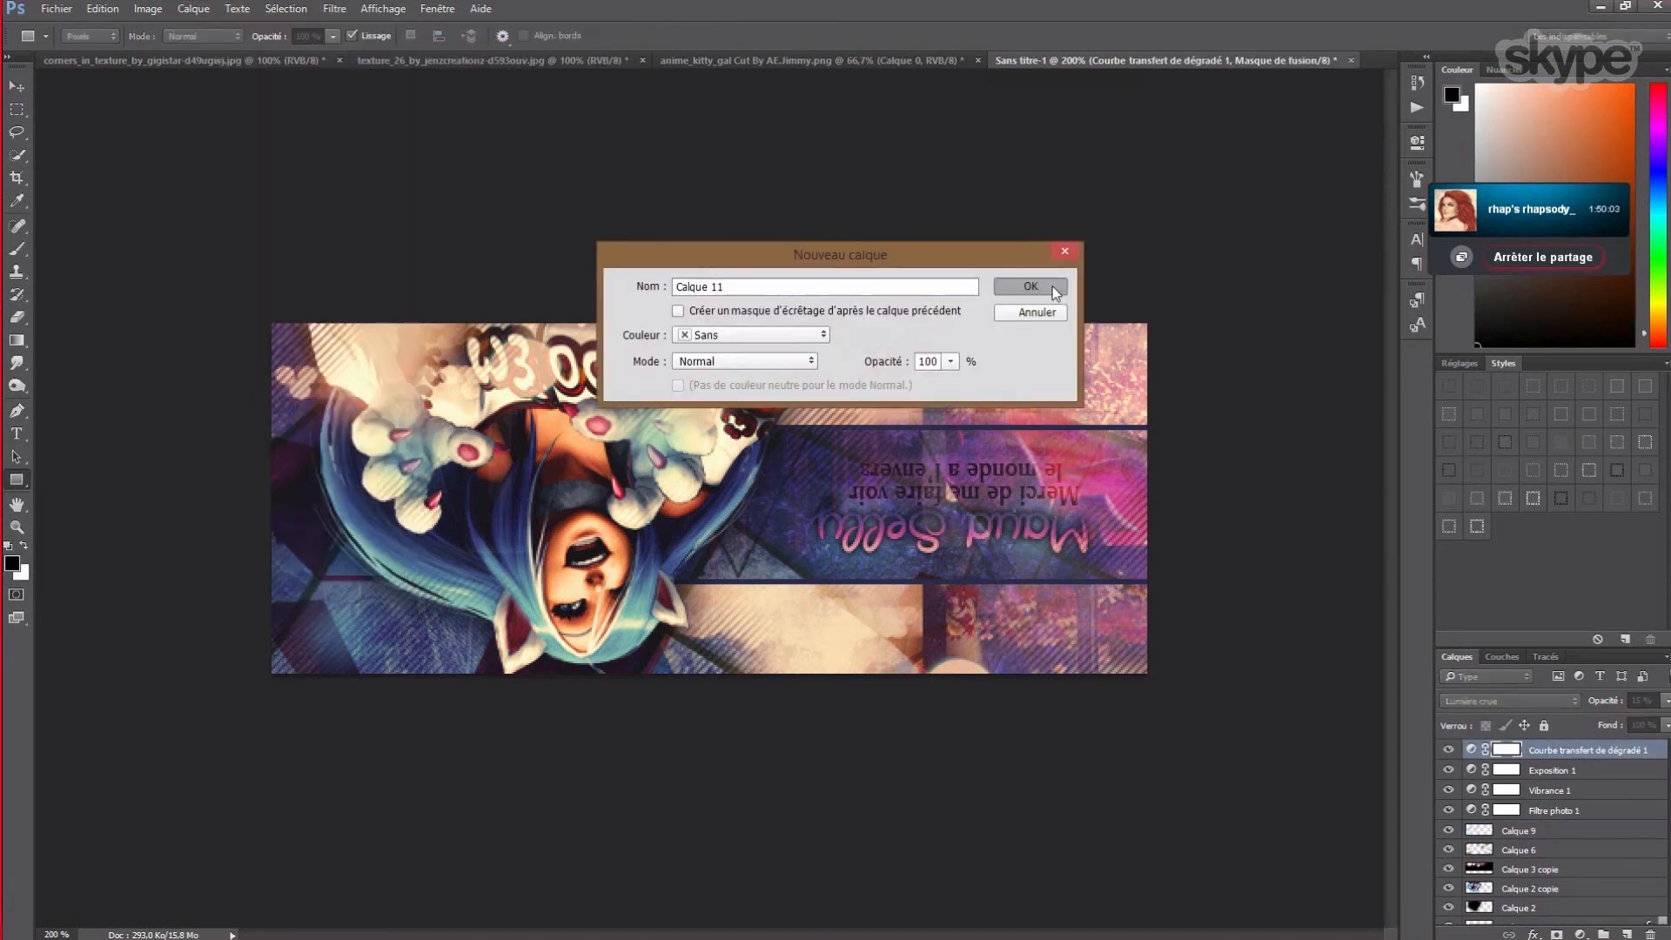
left_click(1052, 285)
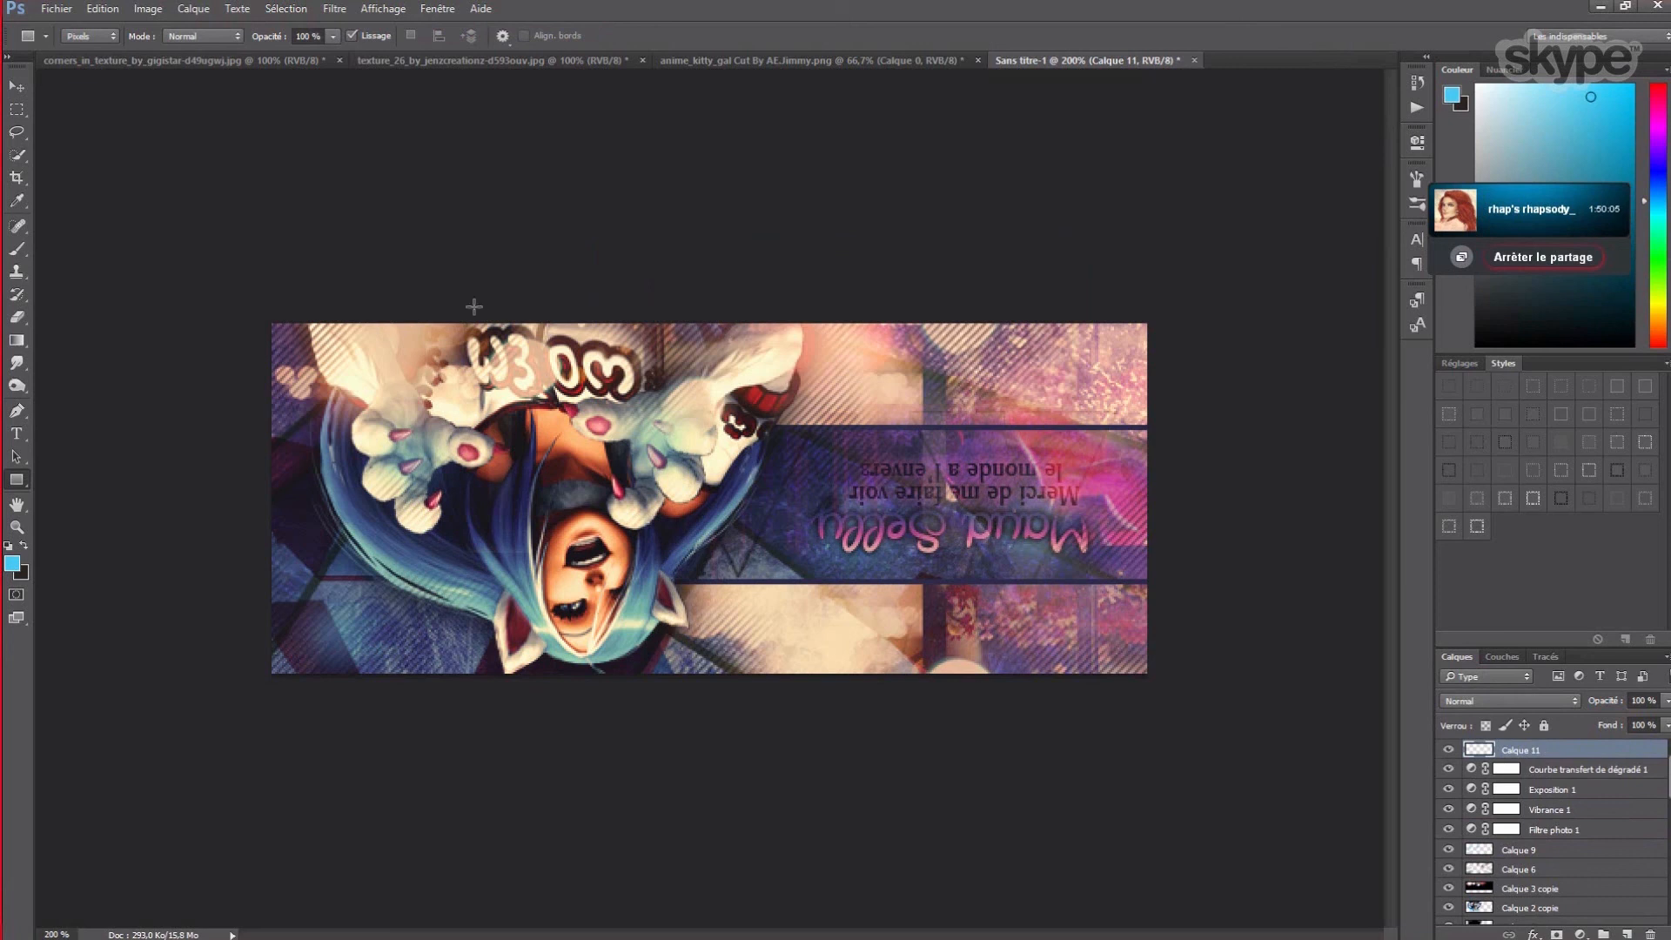
left_click_drag(298, 279, 809, 414)
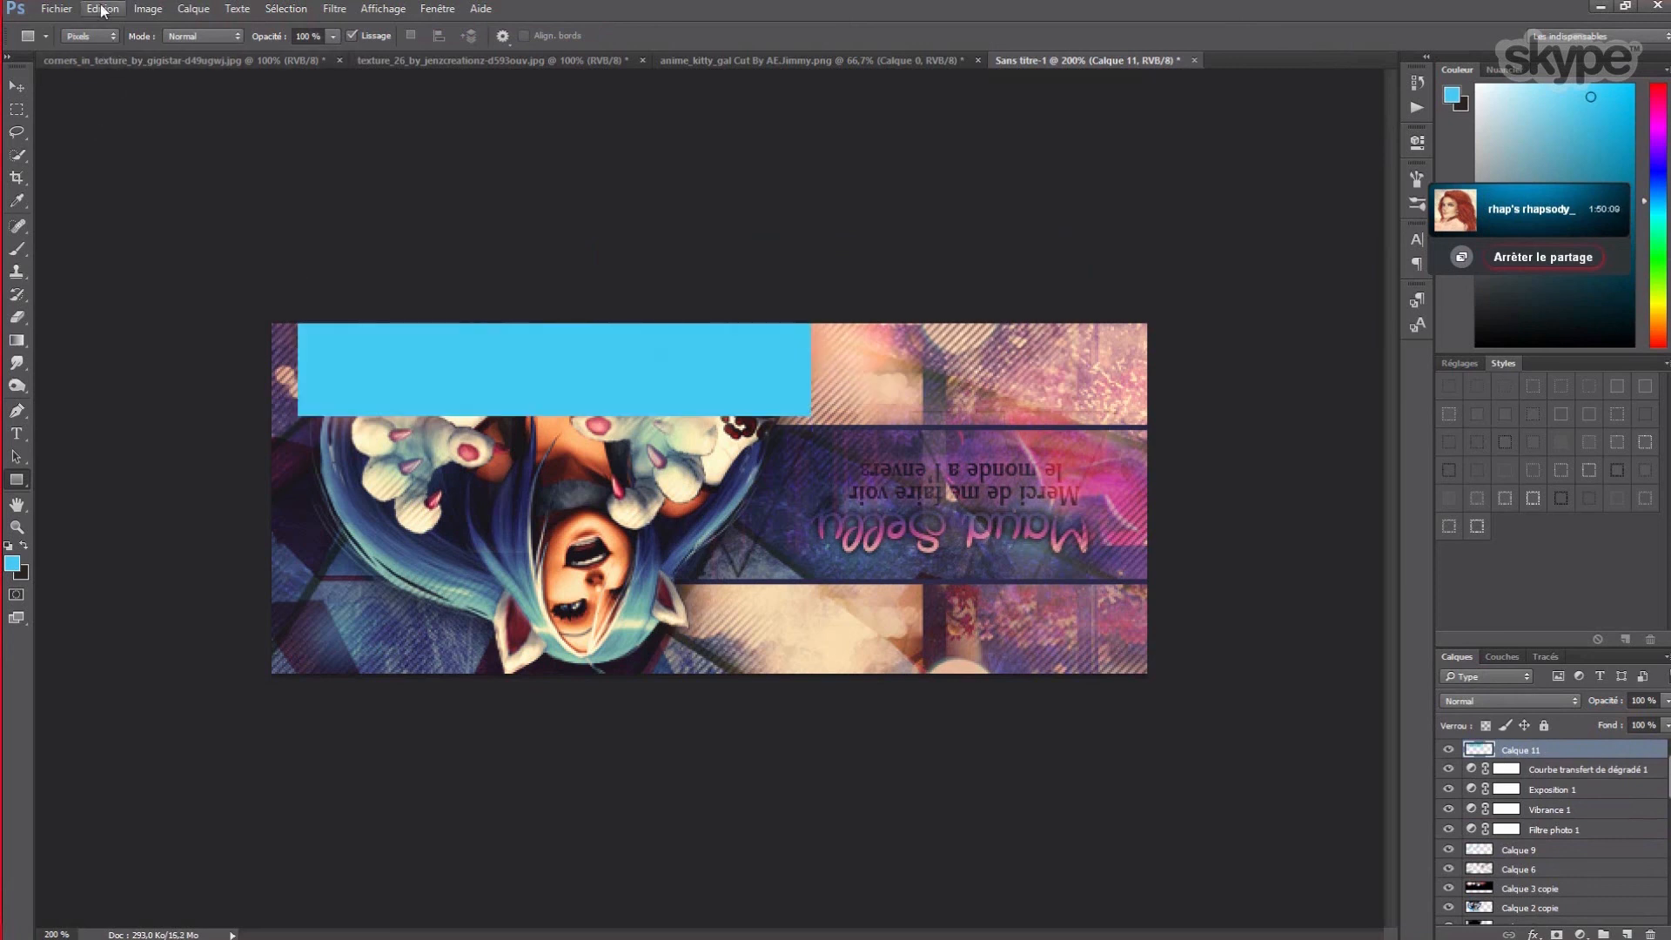
- Free-transform the band to a tilt of about −8° across the top-left corner and apply it
left_click(103, 9)
left_click(131, 342)
left_click_drag(912, 307, 861, 187)
left_click_drag(662, 370, 460, 312)
left_click_drag(686, 276, 685, 319)
left_click_drag(450, 302, 518, 290)
left_click_drag(749, 280, 747, 308)
mouse_move(567, 302)
left_mouse_down()
mouse_move(546, 285)
mouse_move(547, 307)
left_mouse_up()
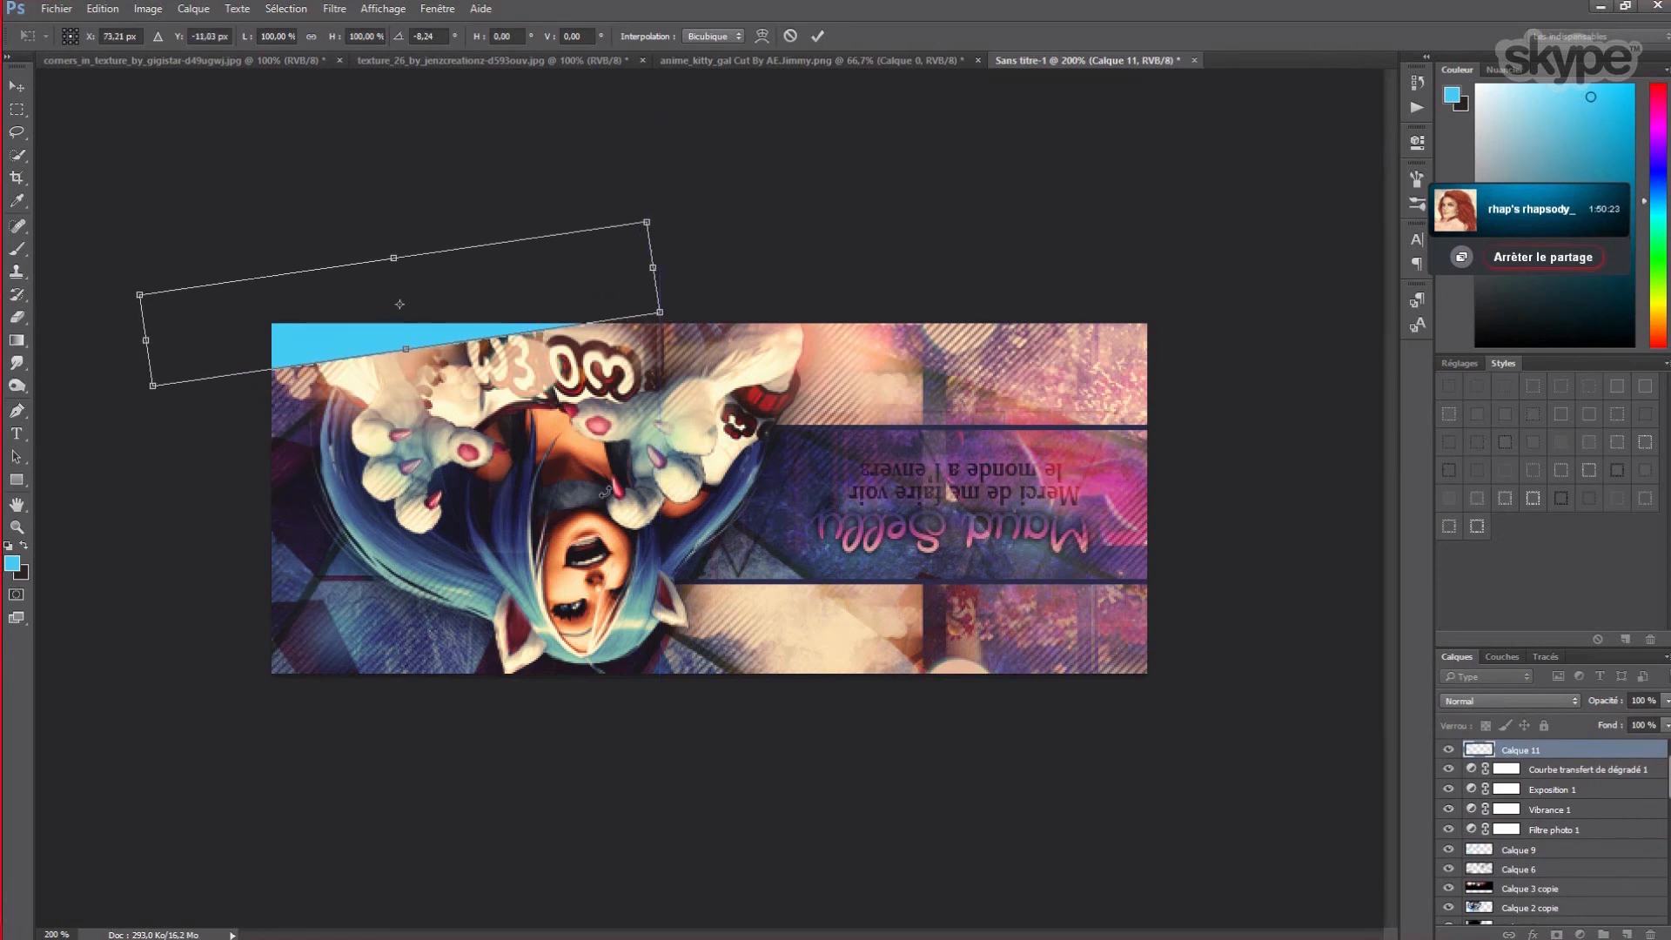
left_click(16, 87)
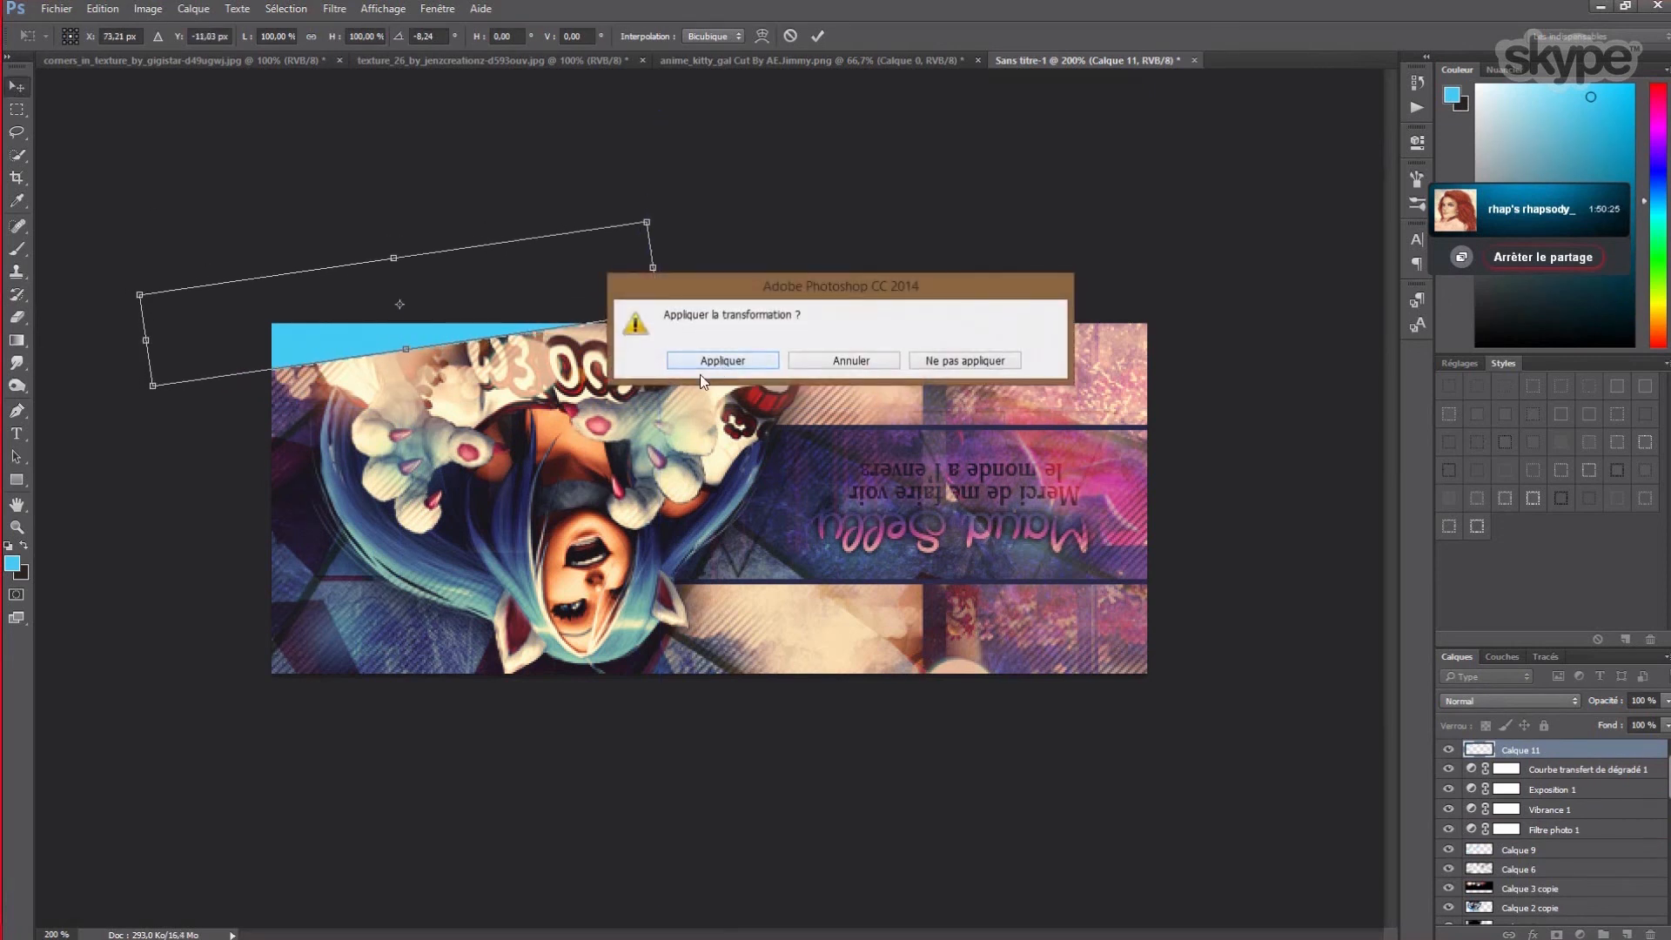
left_click(701, 359)
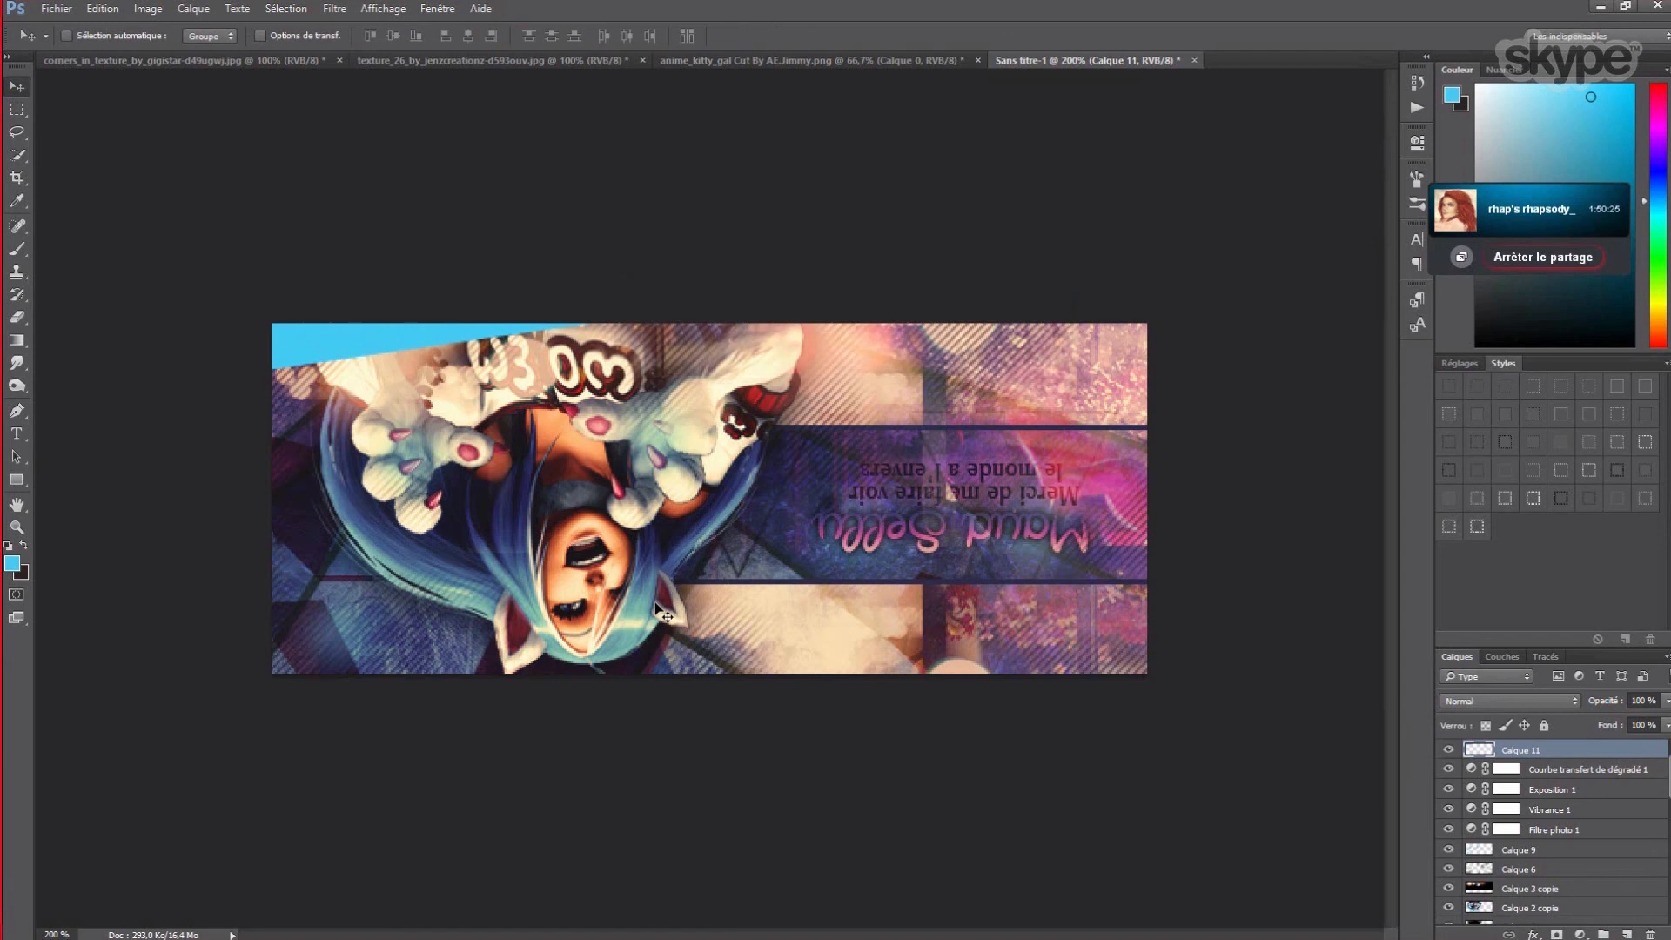
- Duplicate the blue band layer as Calque 11 copie, flip the copy vertically and nudge it right
left_click(193, 9)
left_click(211, 63)
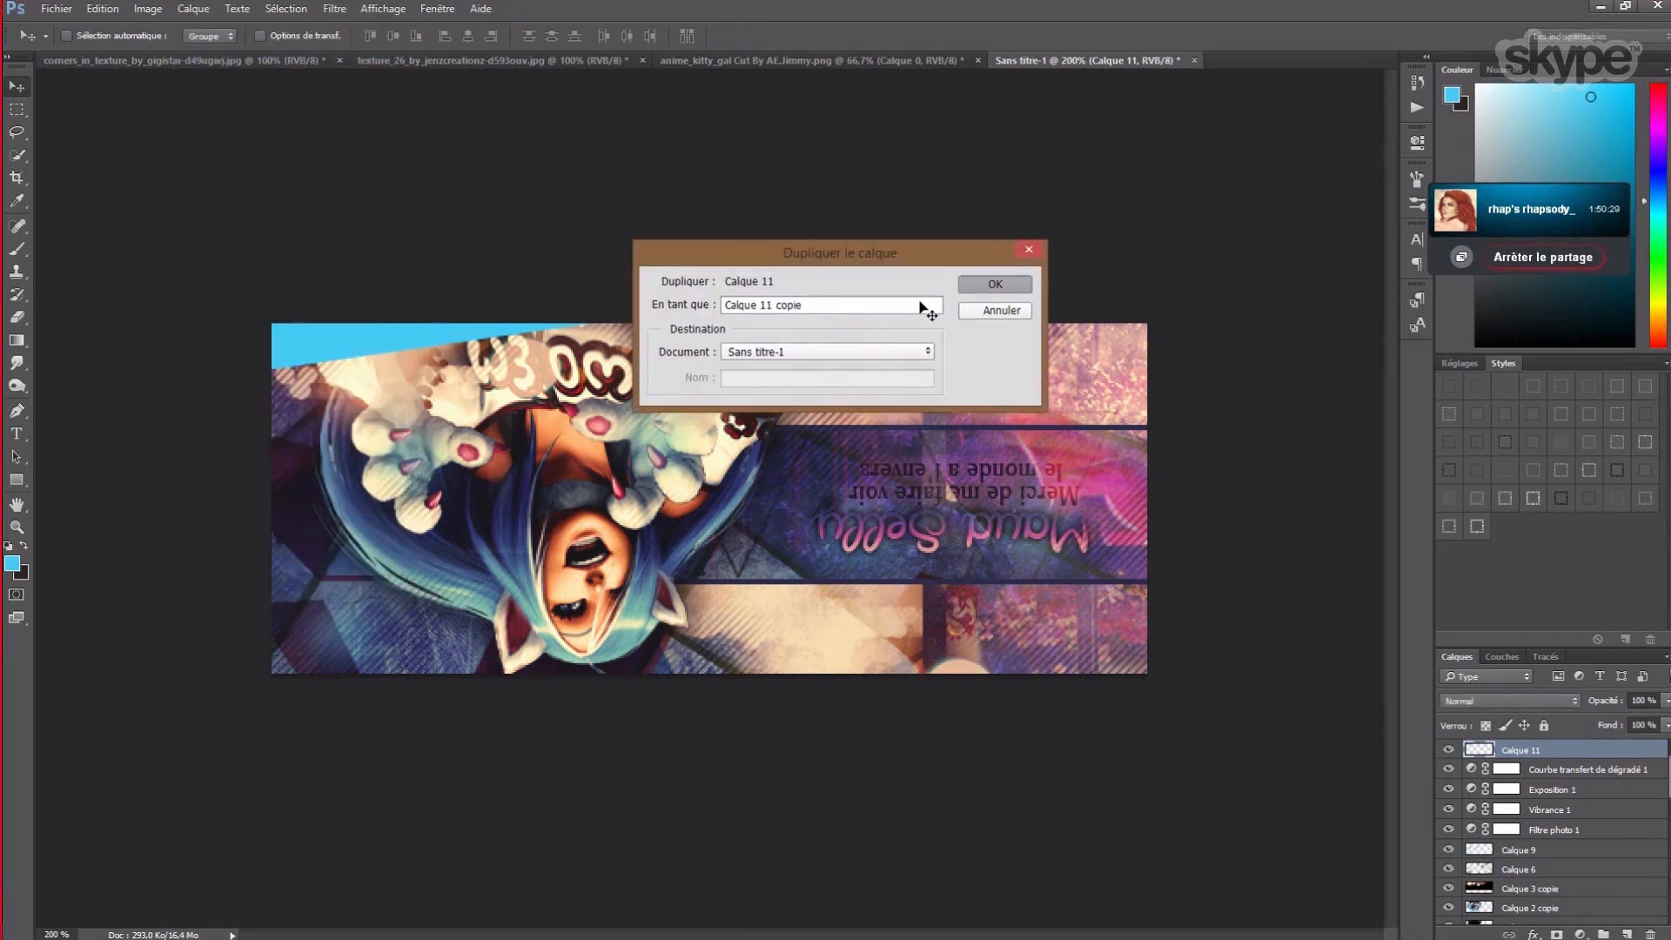
key("Return")
left_click(100, 9)
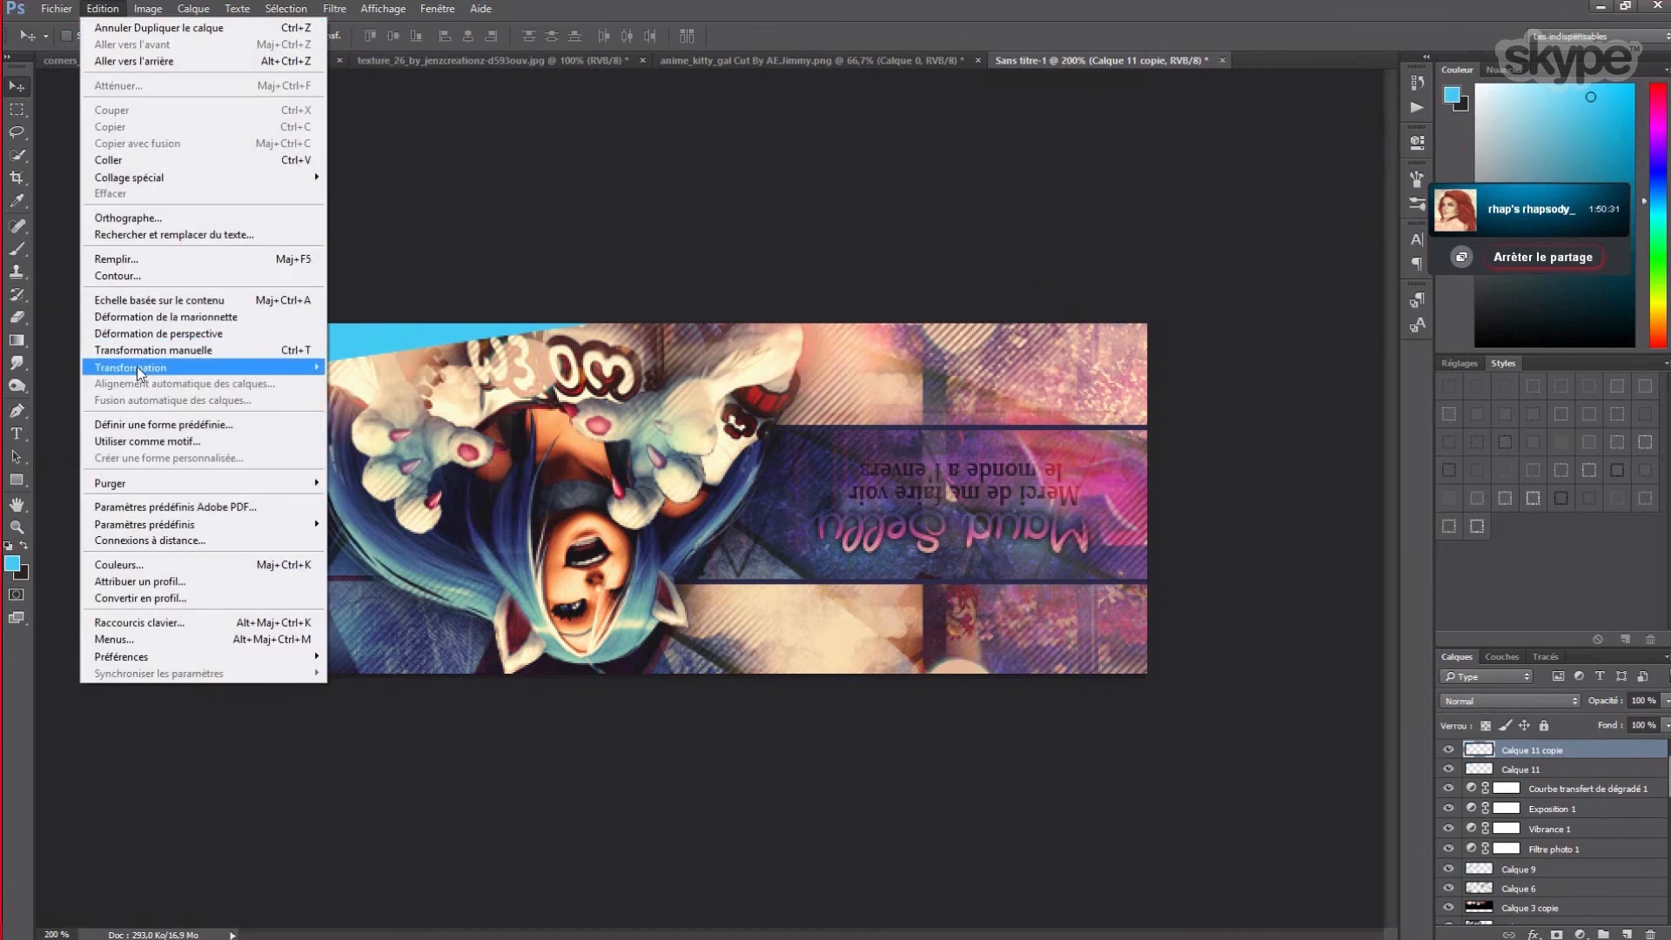
mouse_move(222, 370)
left_click(421, 574)
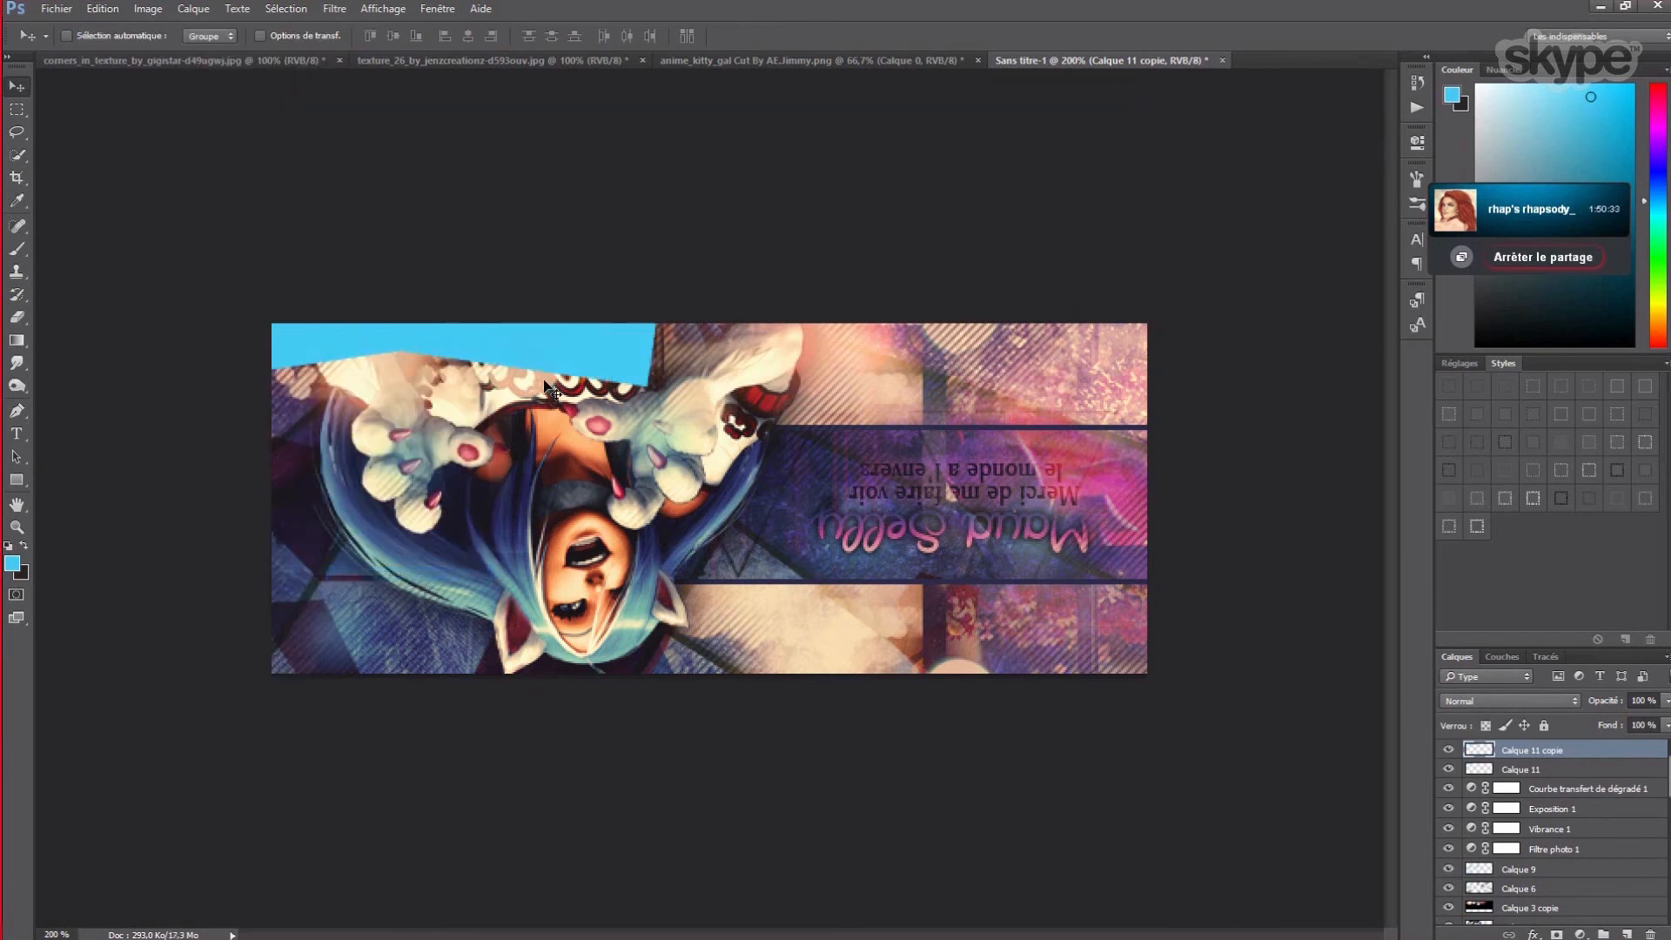
key("Right")
key("Right")
key("Right")
key("Right")
key("Right")
key("Right")
key("Right")
key("Right")
key("Right")
key("Right")
key("Right")
key("Right")
key("Right")
key("Right")
key("Right")
key("Right")
key("Right")
key("Right")
key("Right")
key("Right")
key("Right")
key("Right")
key("Right")
key("Right")
key("Right")
key("Right")
key("Right")
key("Right")
key("Right")
key("Right")
key("Right")
key("Right")
key("Right")
key("Right")
key("Right")
key("Right")
key("Right")
key("Right")
key("Right")
key("Right")
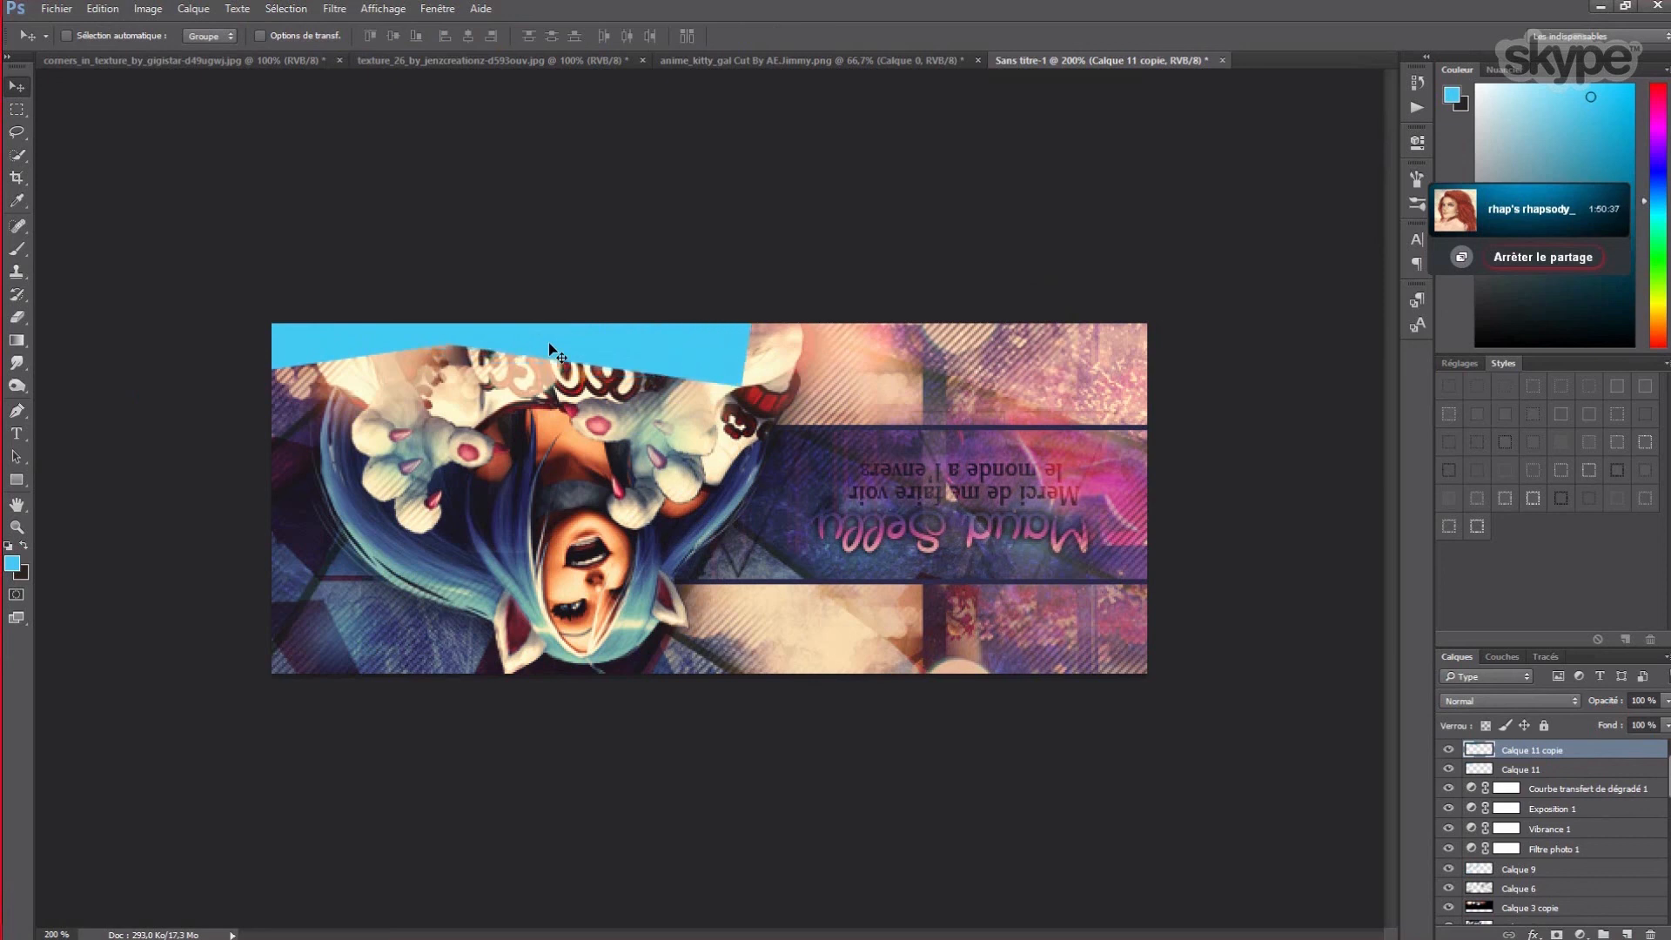
key("Right")
key("Right")
key("Right")
key("Right")
key("Right")
key("Right")
- Flip the copy horizontally, move it to the bottom-right corner and merge it into Calque 11
left_click(103, 8)
mouse_move(155, 373)
left_click(391, 558)
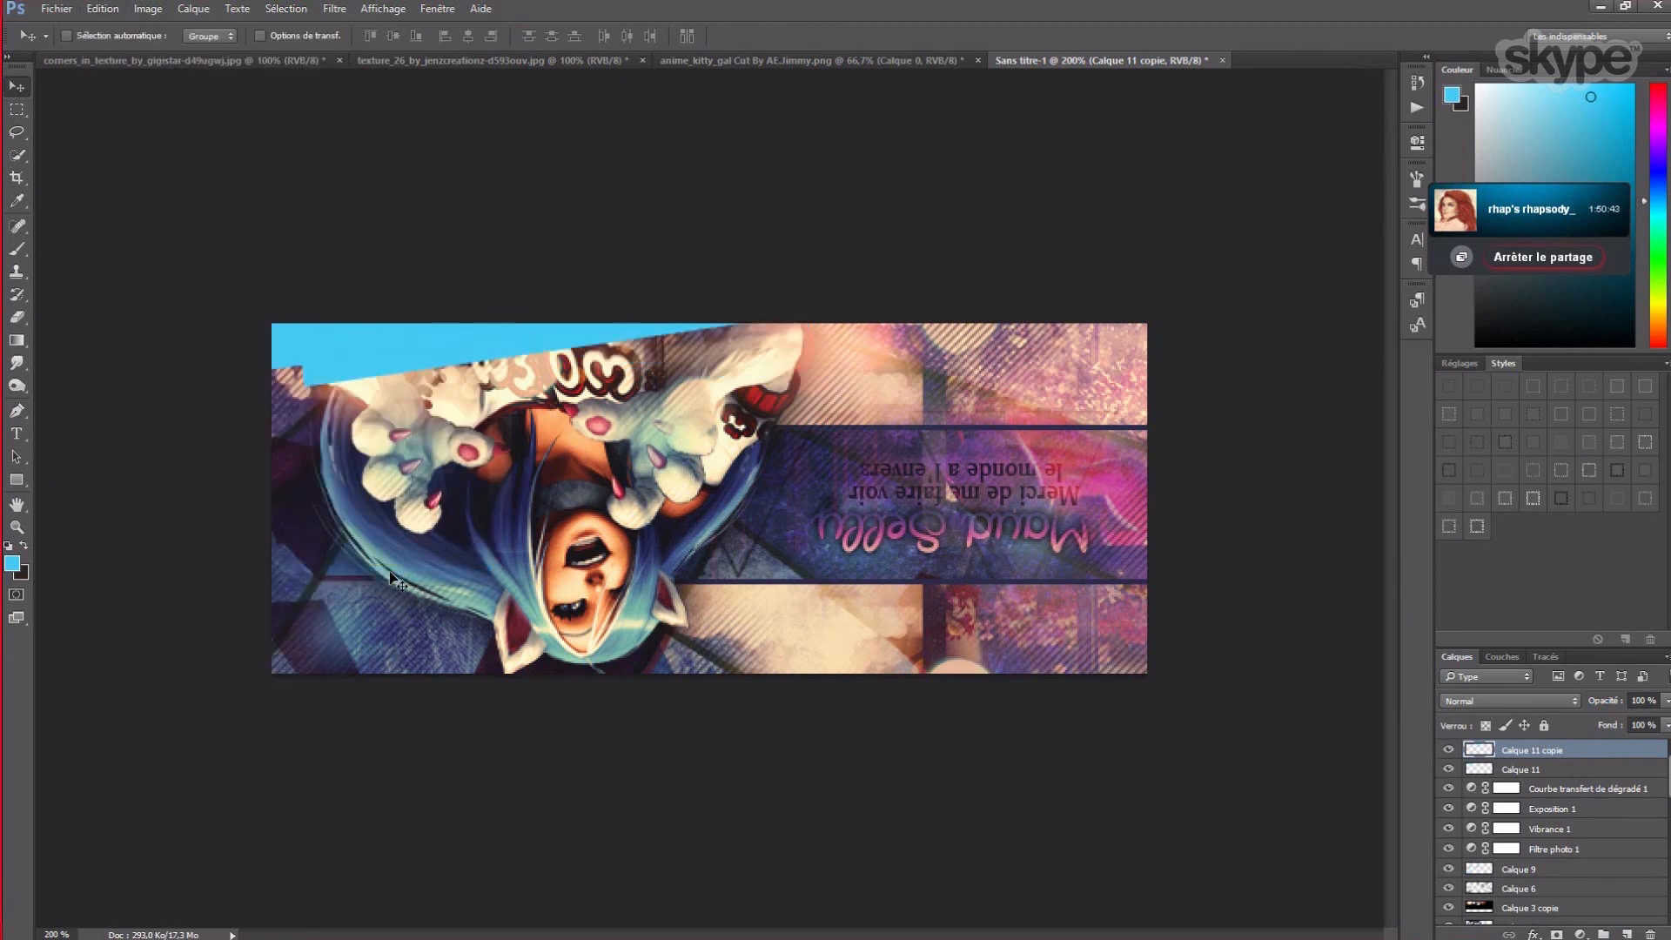
left_click_drag(435, 350, 901, 740)
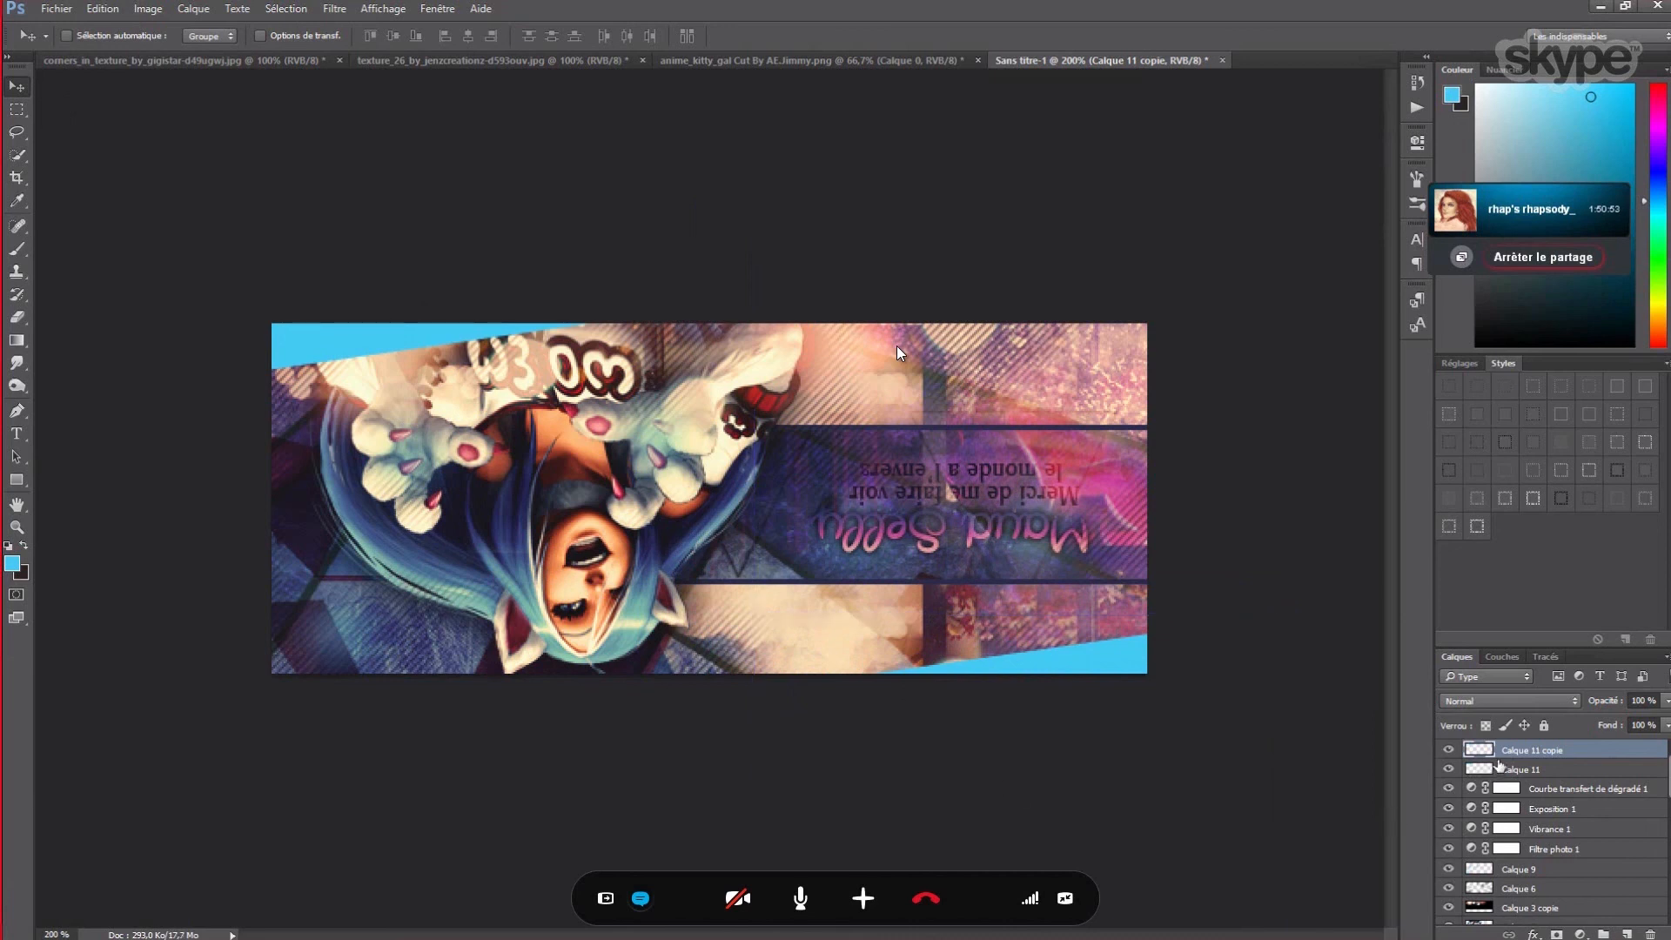
key("ctrl+z")
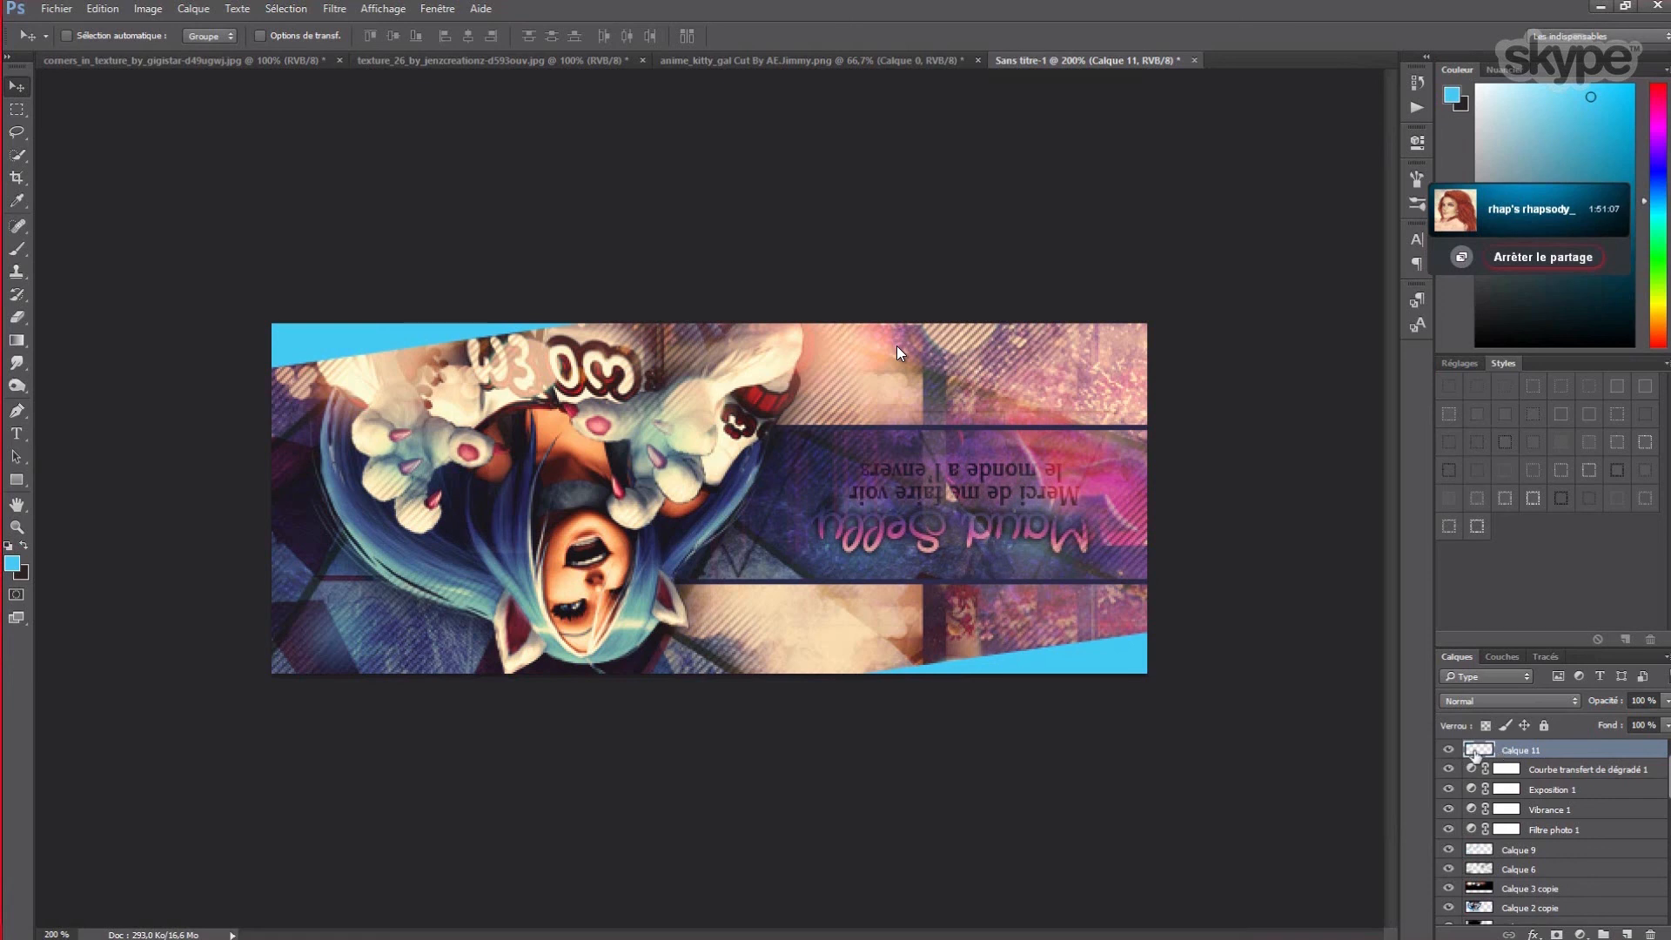
- Select the blue bands' pixels and invert the selection
right_click(1475, 755)
left_click(1485, 433)
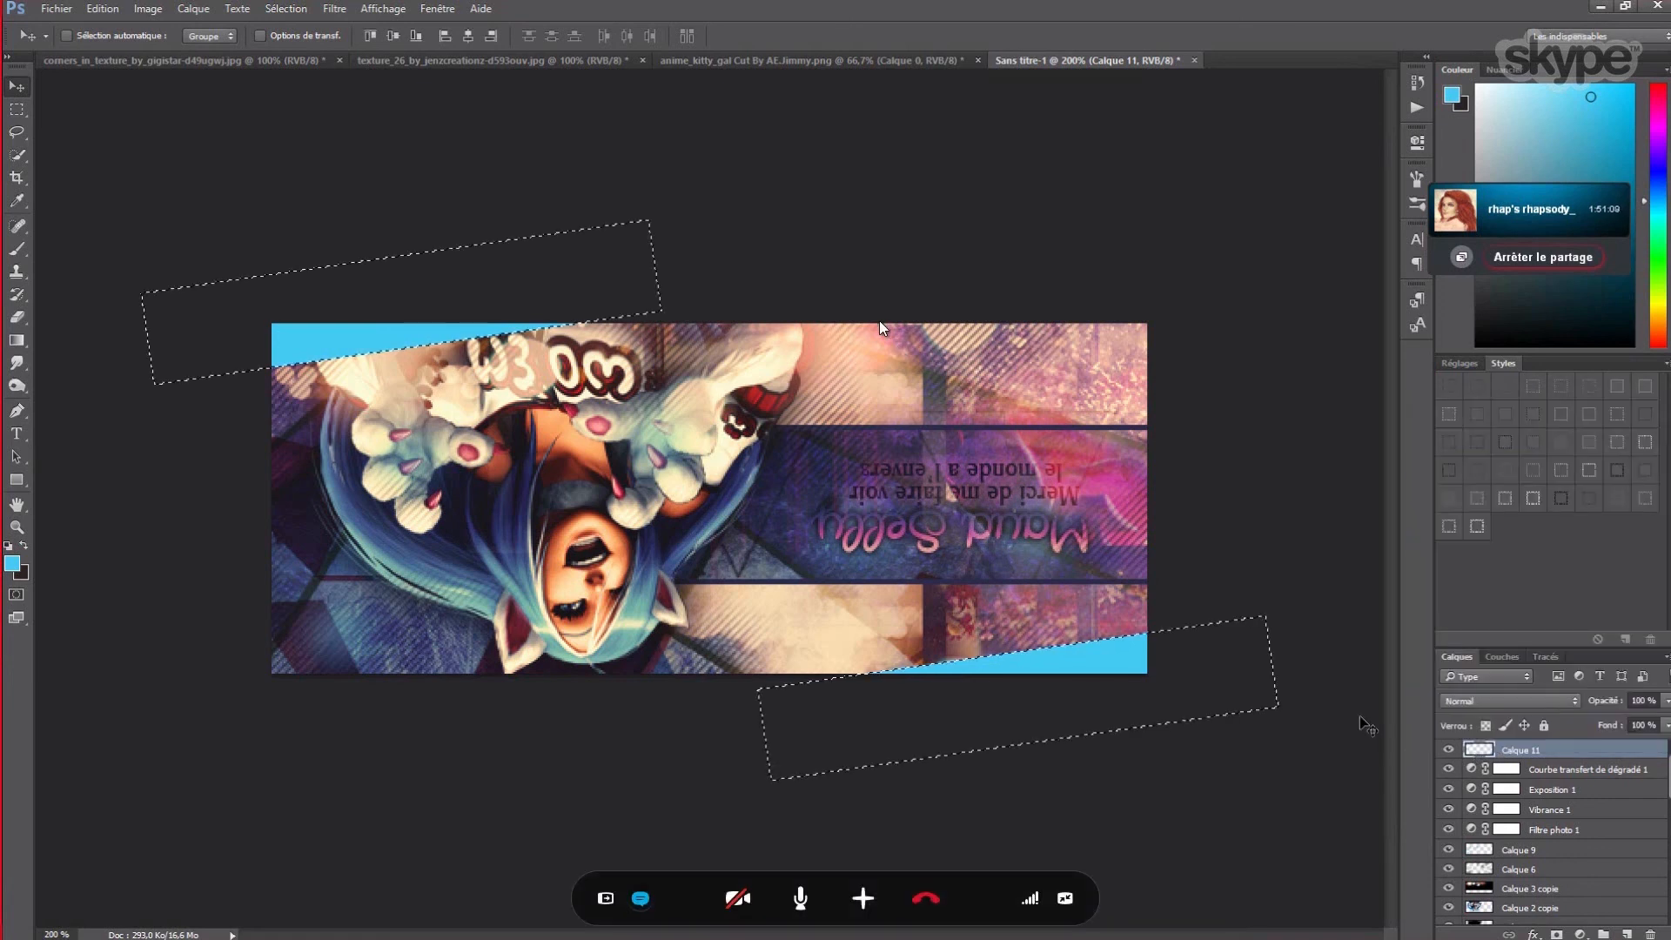
left_click(285, 8)
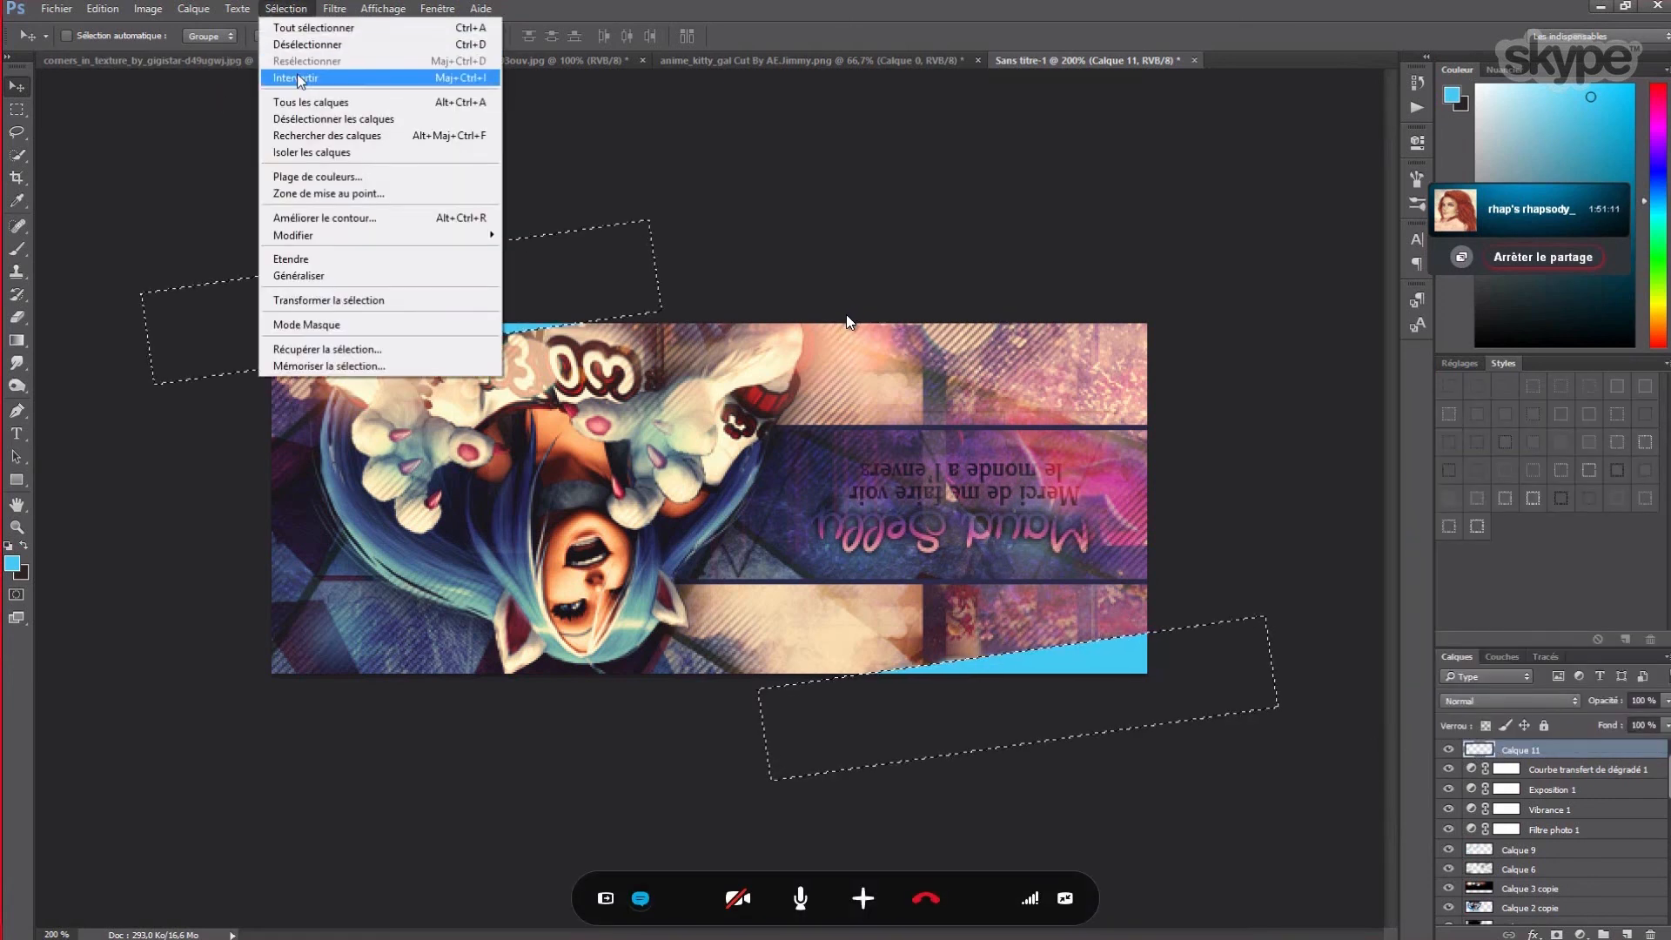
left_click(296, 78)
- Add a new empty layer, Calque 12
left_click(193, 9)
mouse_move(187, 32)
left_click(470, 29)
key("Return")
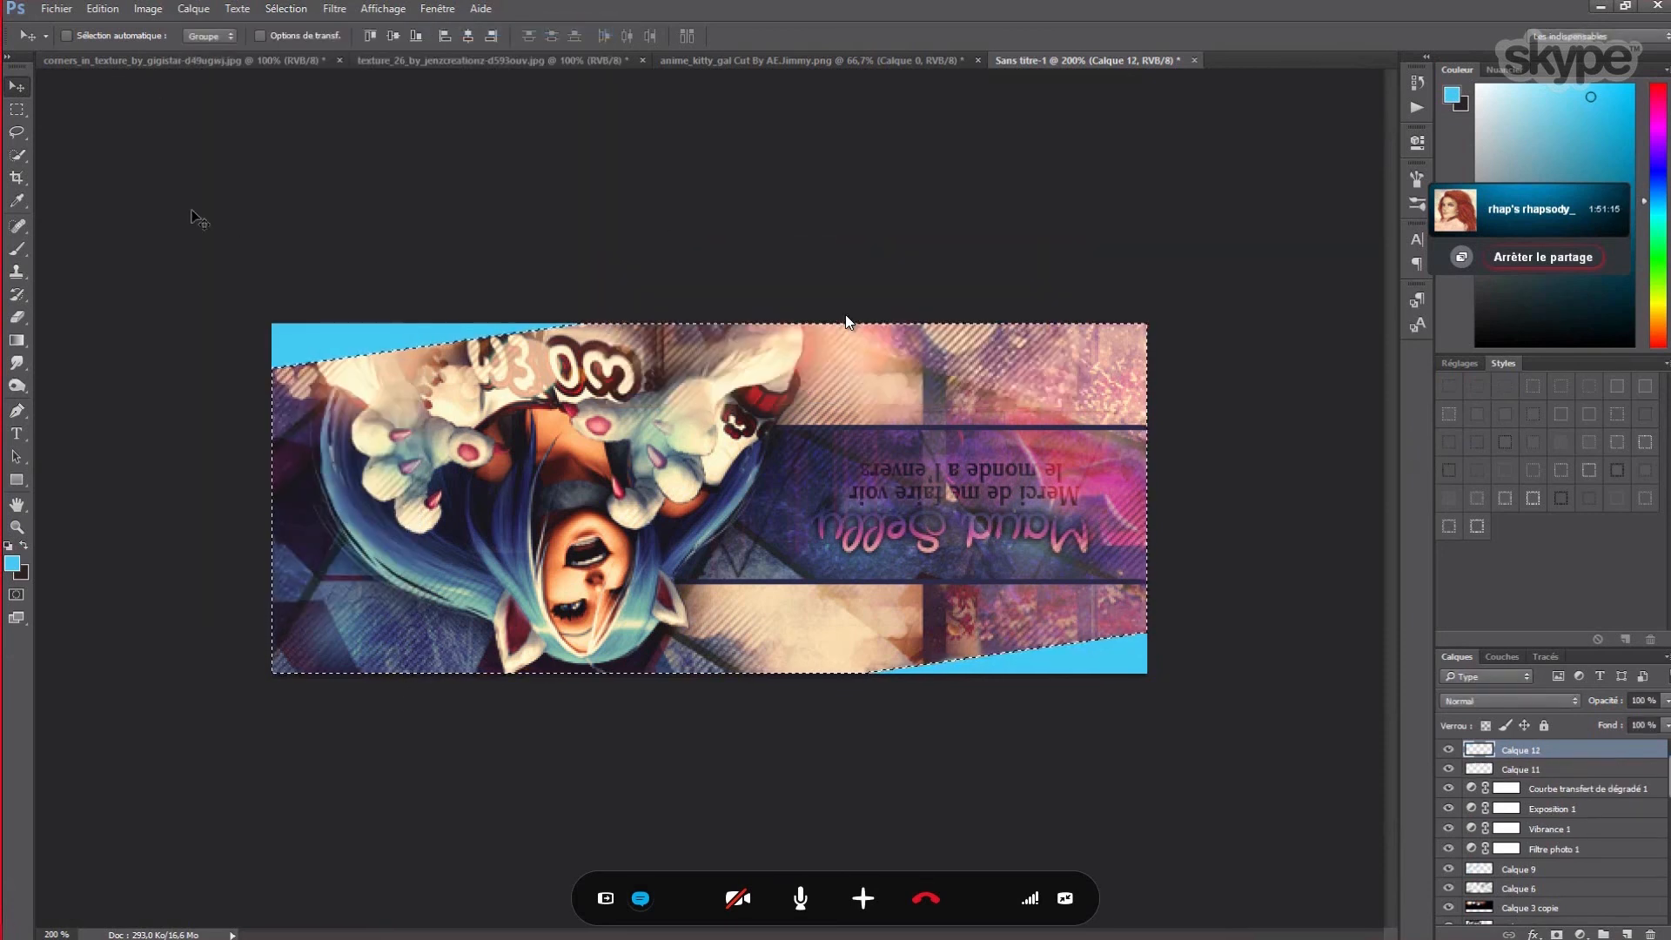
- Stroke the selection on Calque 12 in navy sampled from the dark band, then deselect
key("m")
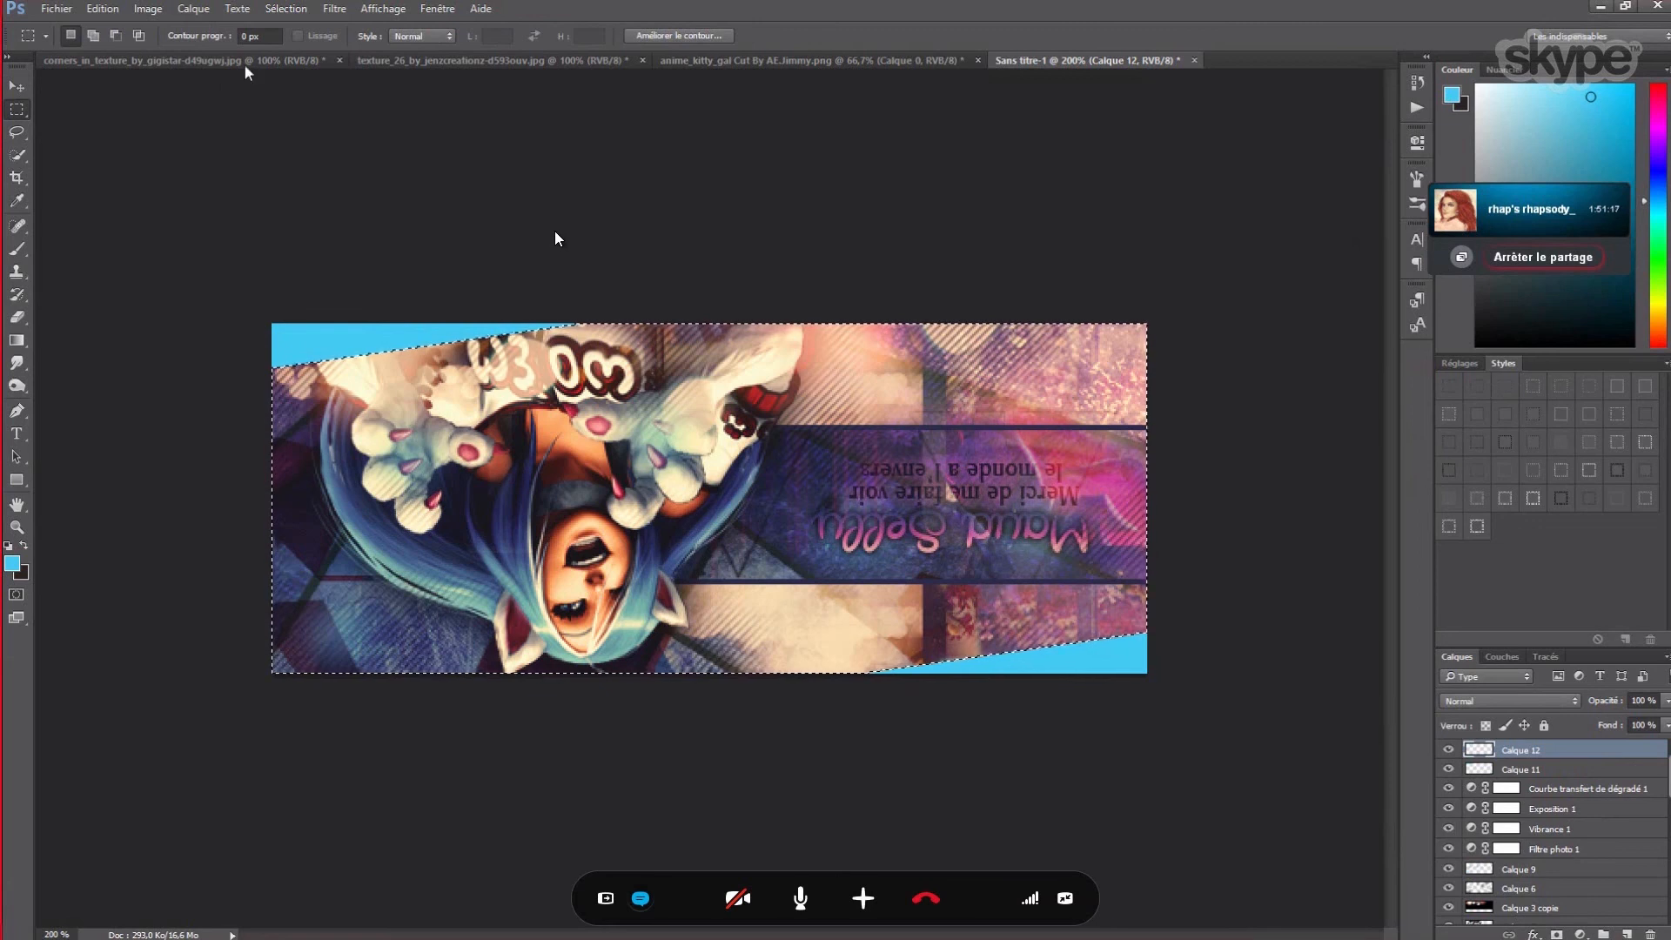
right_click(874, 535)
left_click(922, 778)
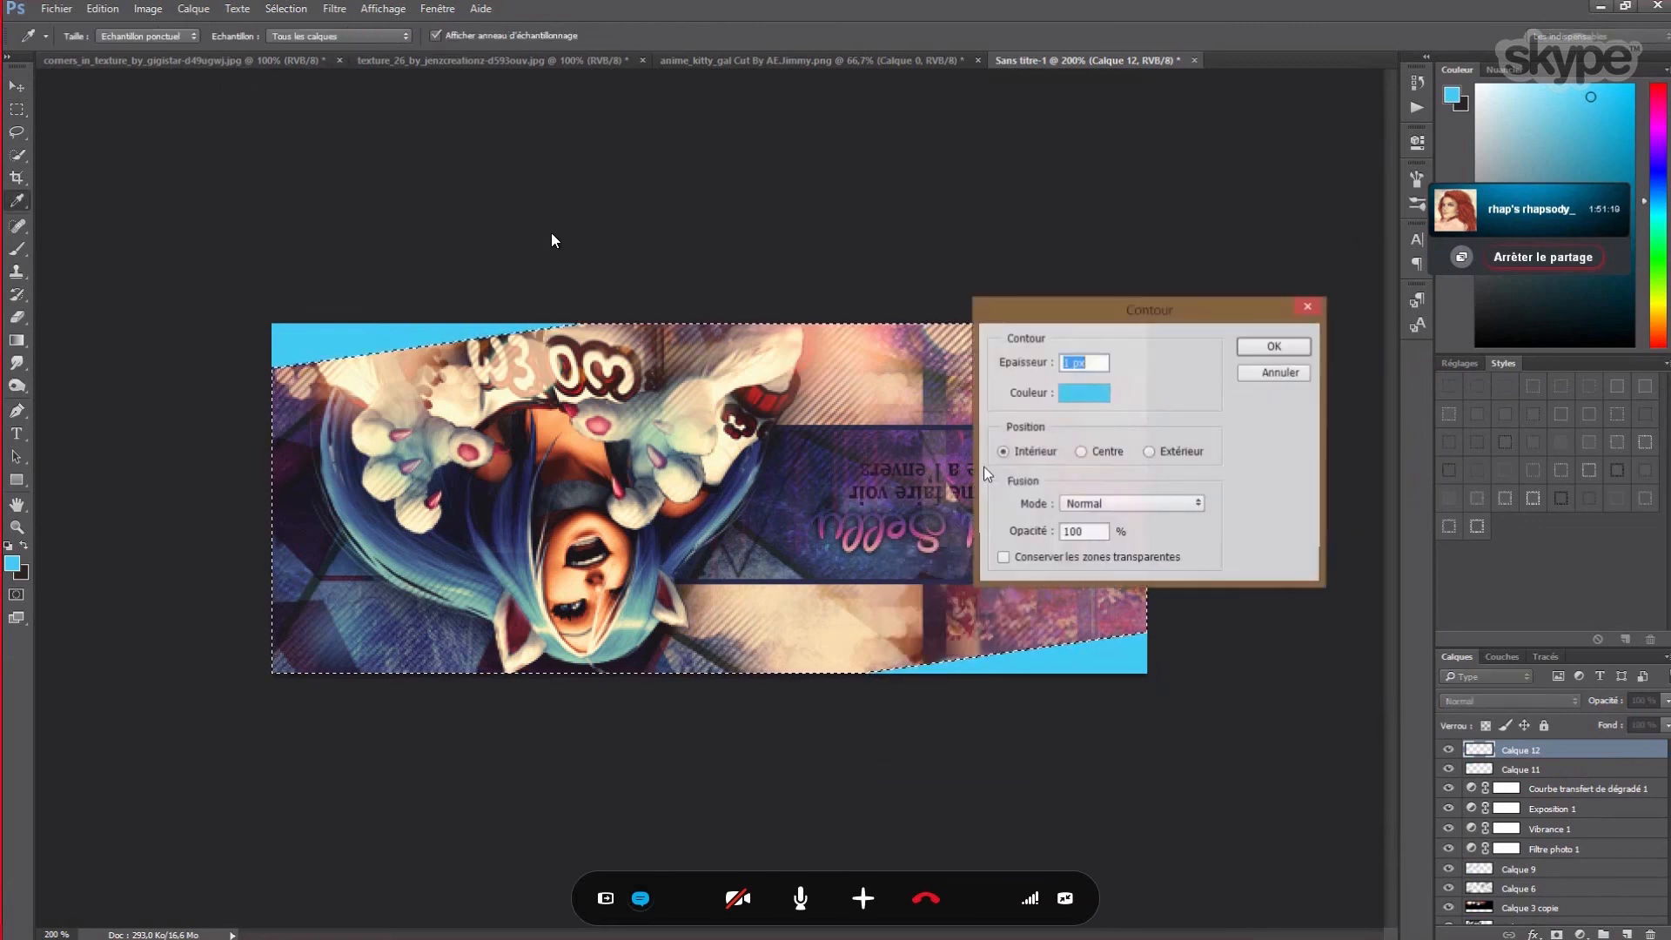
left_click(1083, 392)
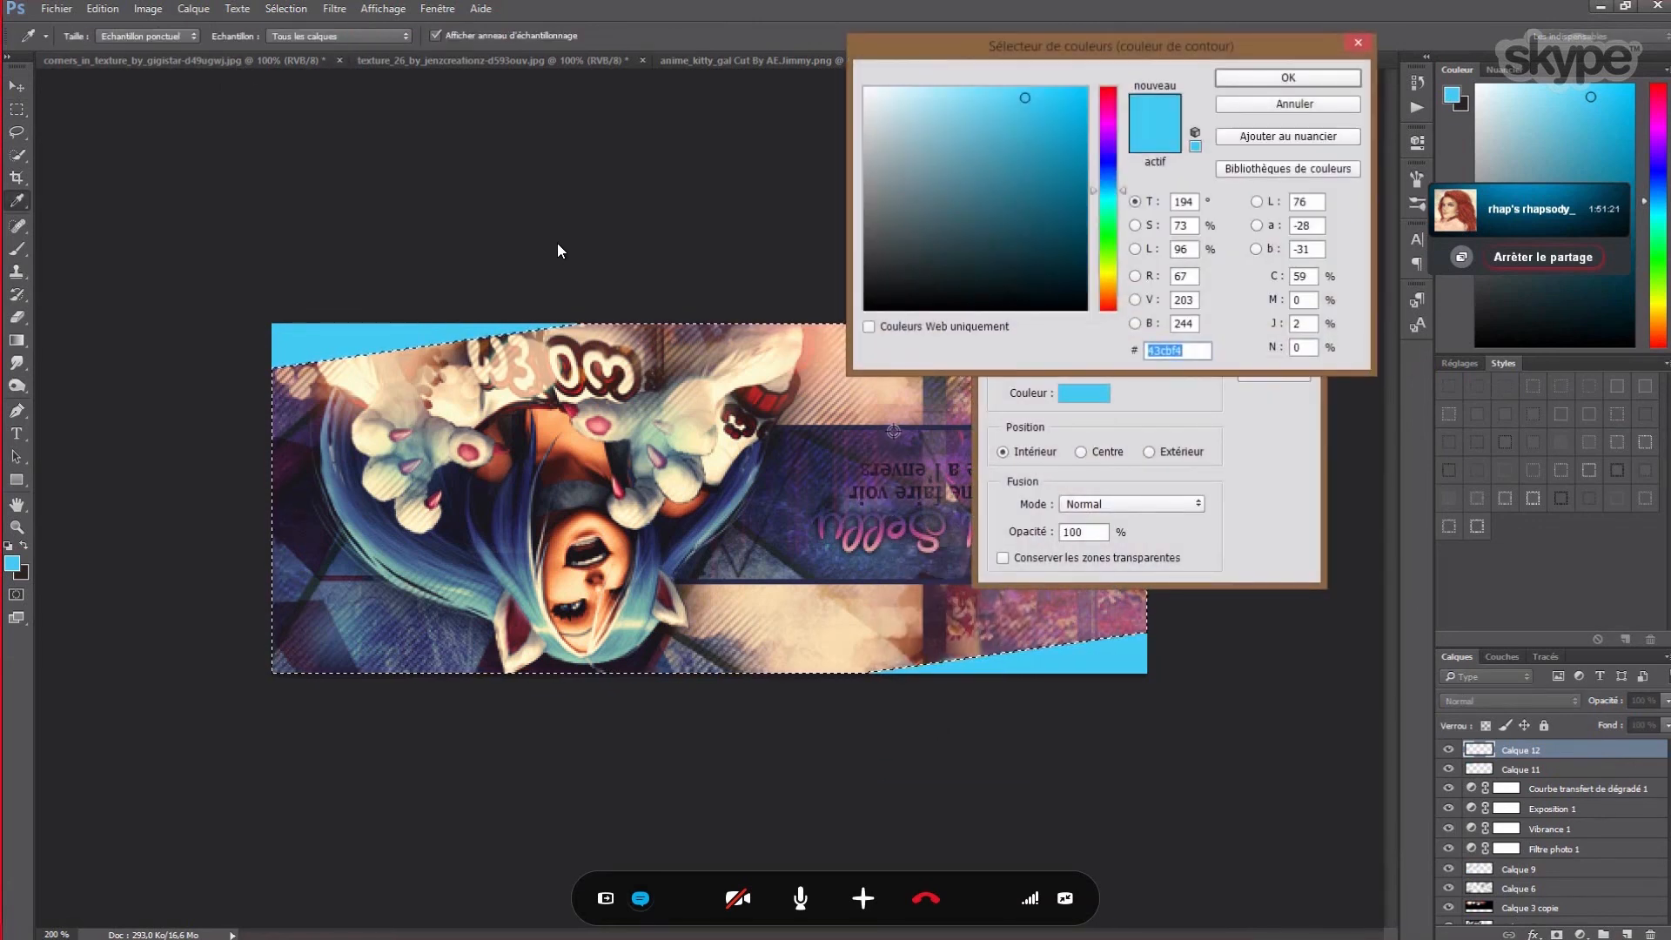
left_click(894, 429)
left_click(1279, 78)
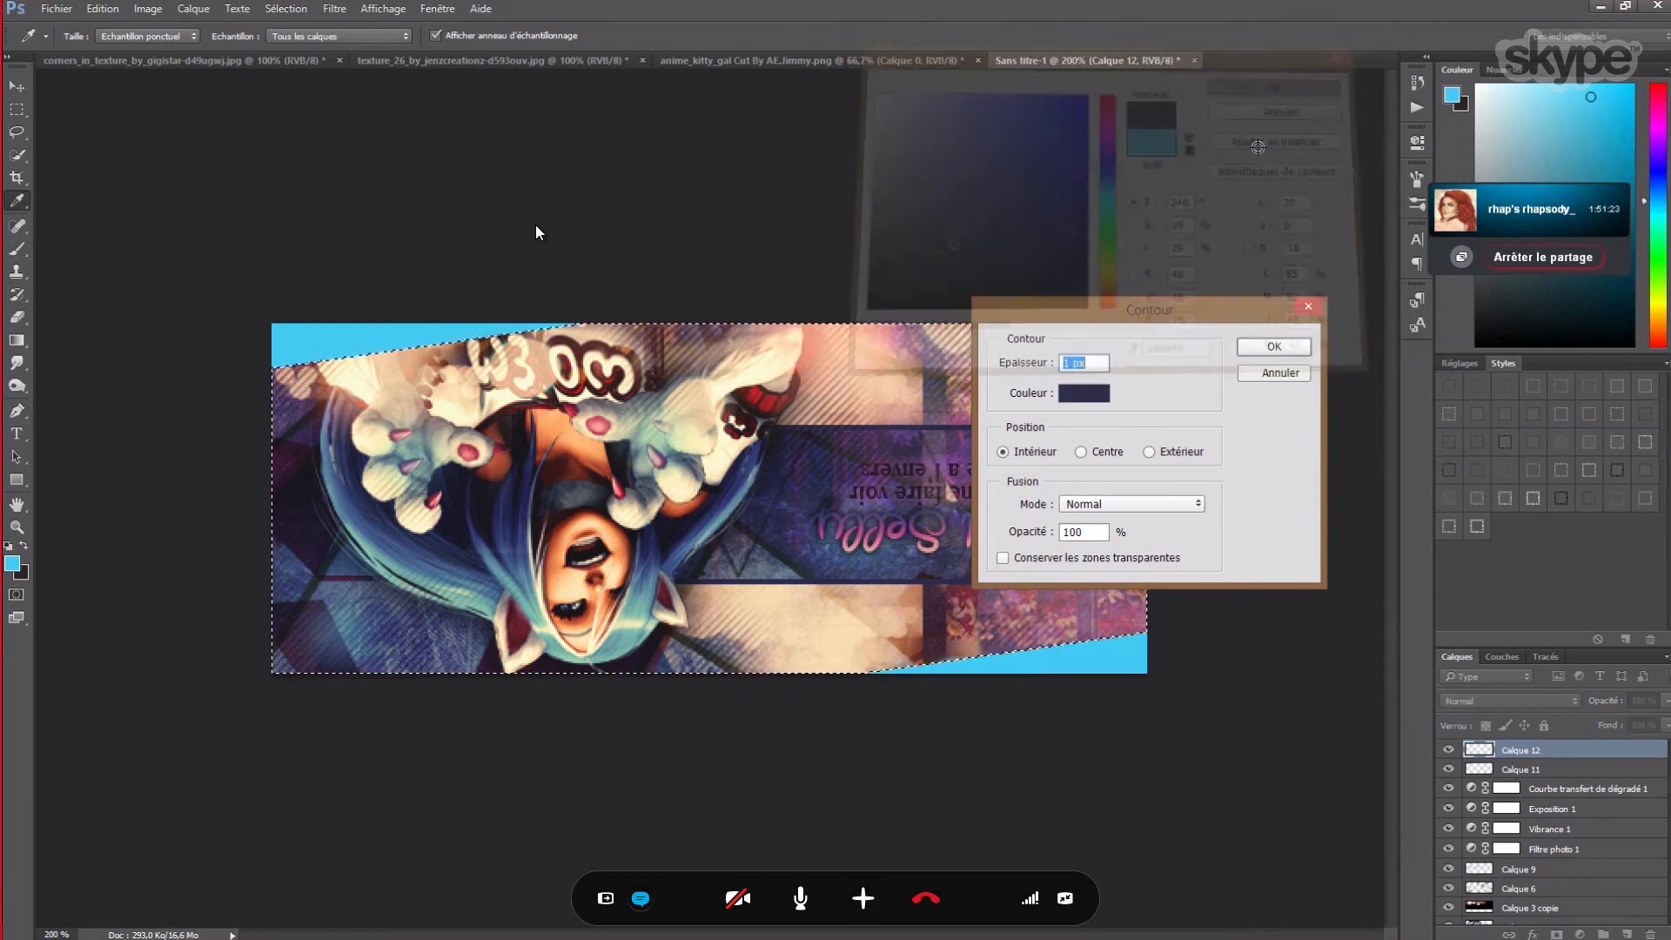
key("Return")
key("m")
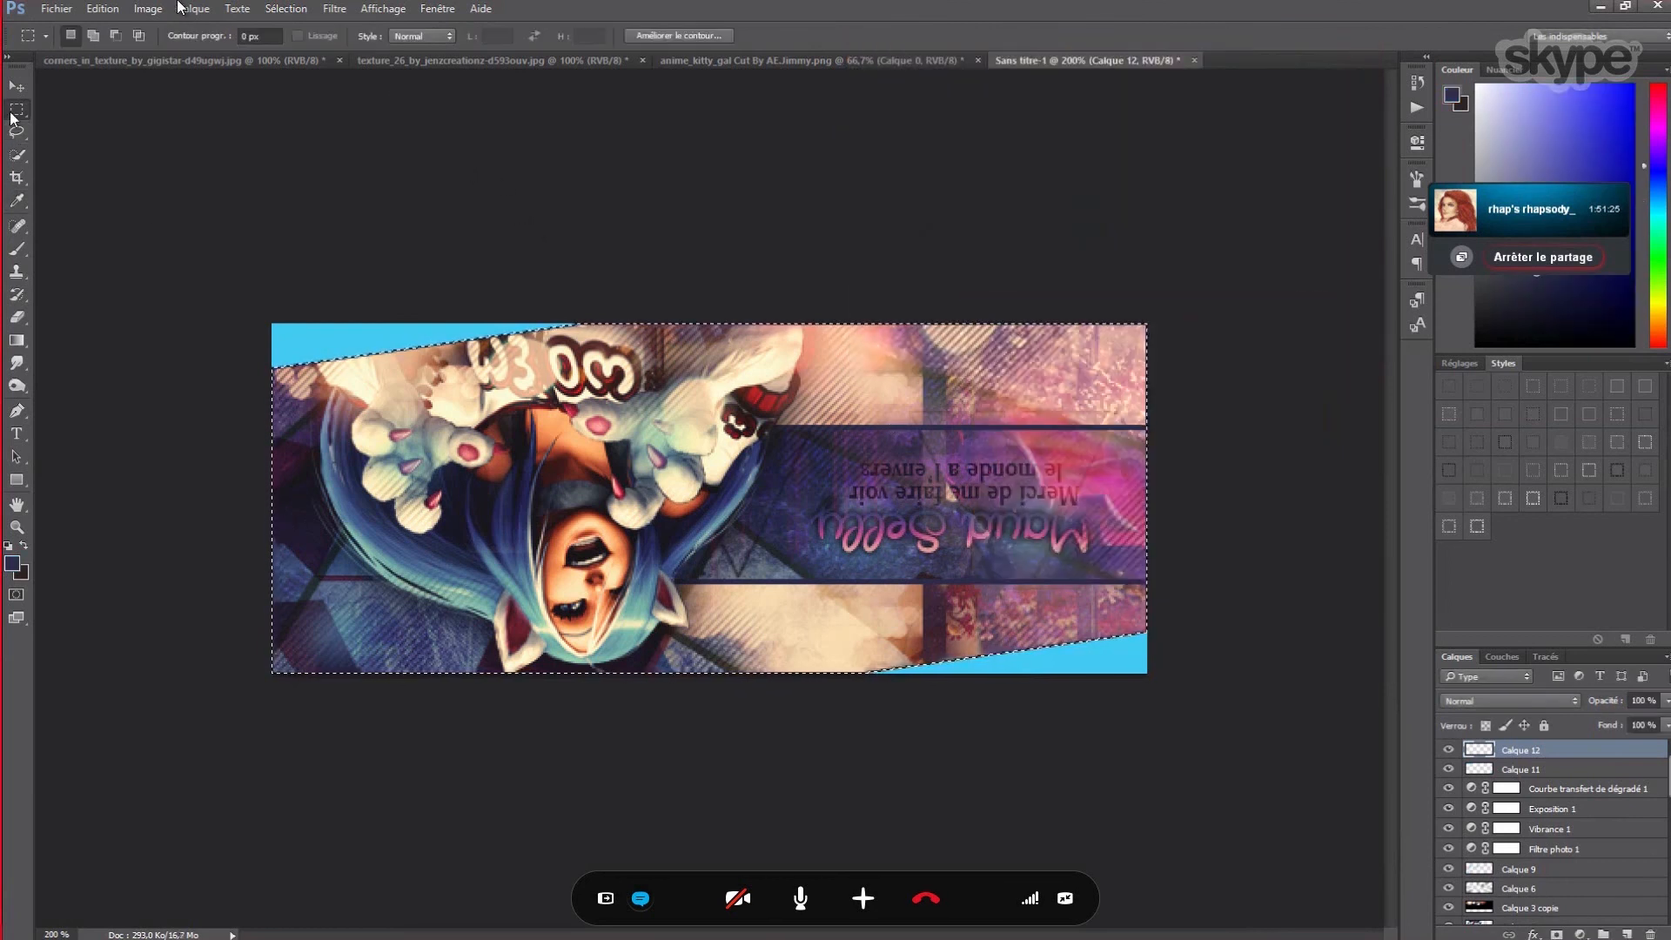
key("ctrl+d")
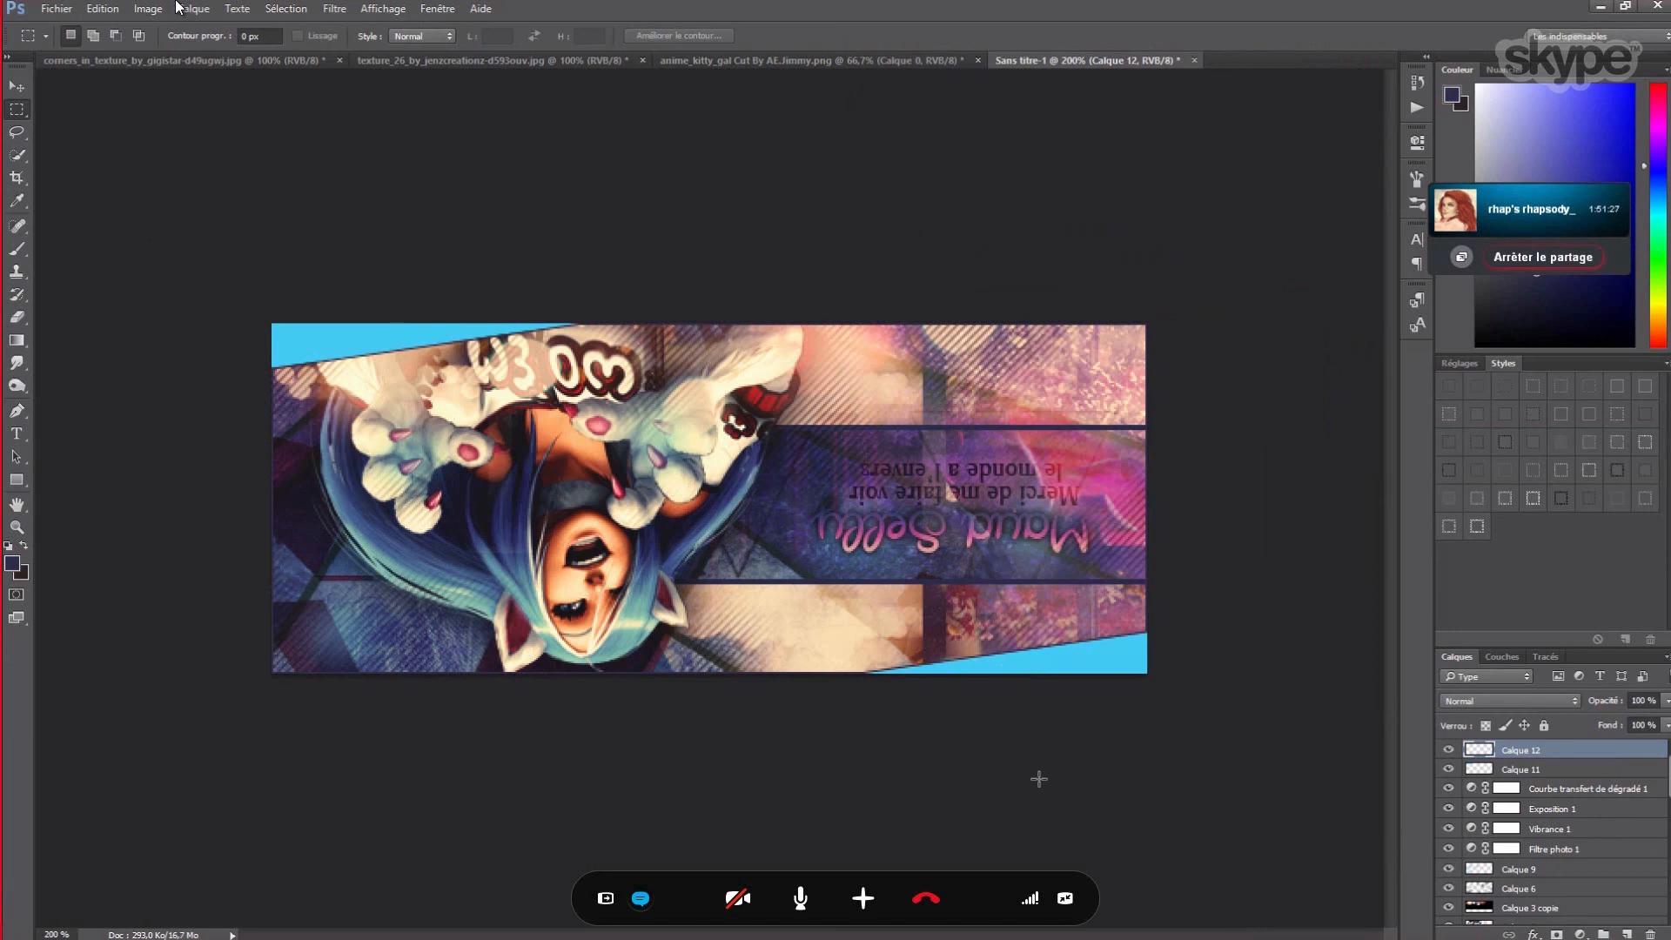
- Open Calque 11's Blending Options and turn on Color Overlay
left_click(1514, 768)
right_click(1508, 766)
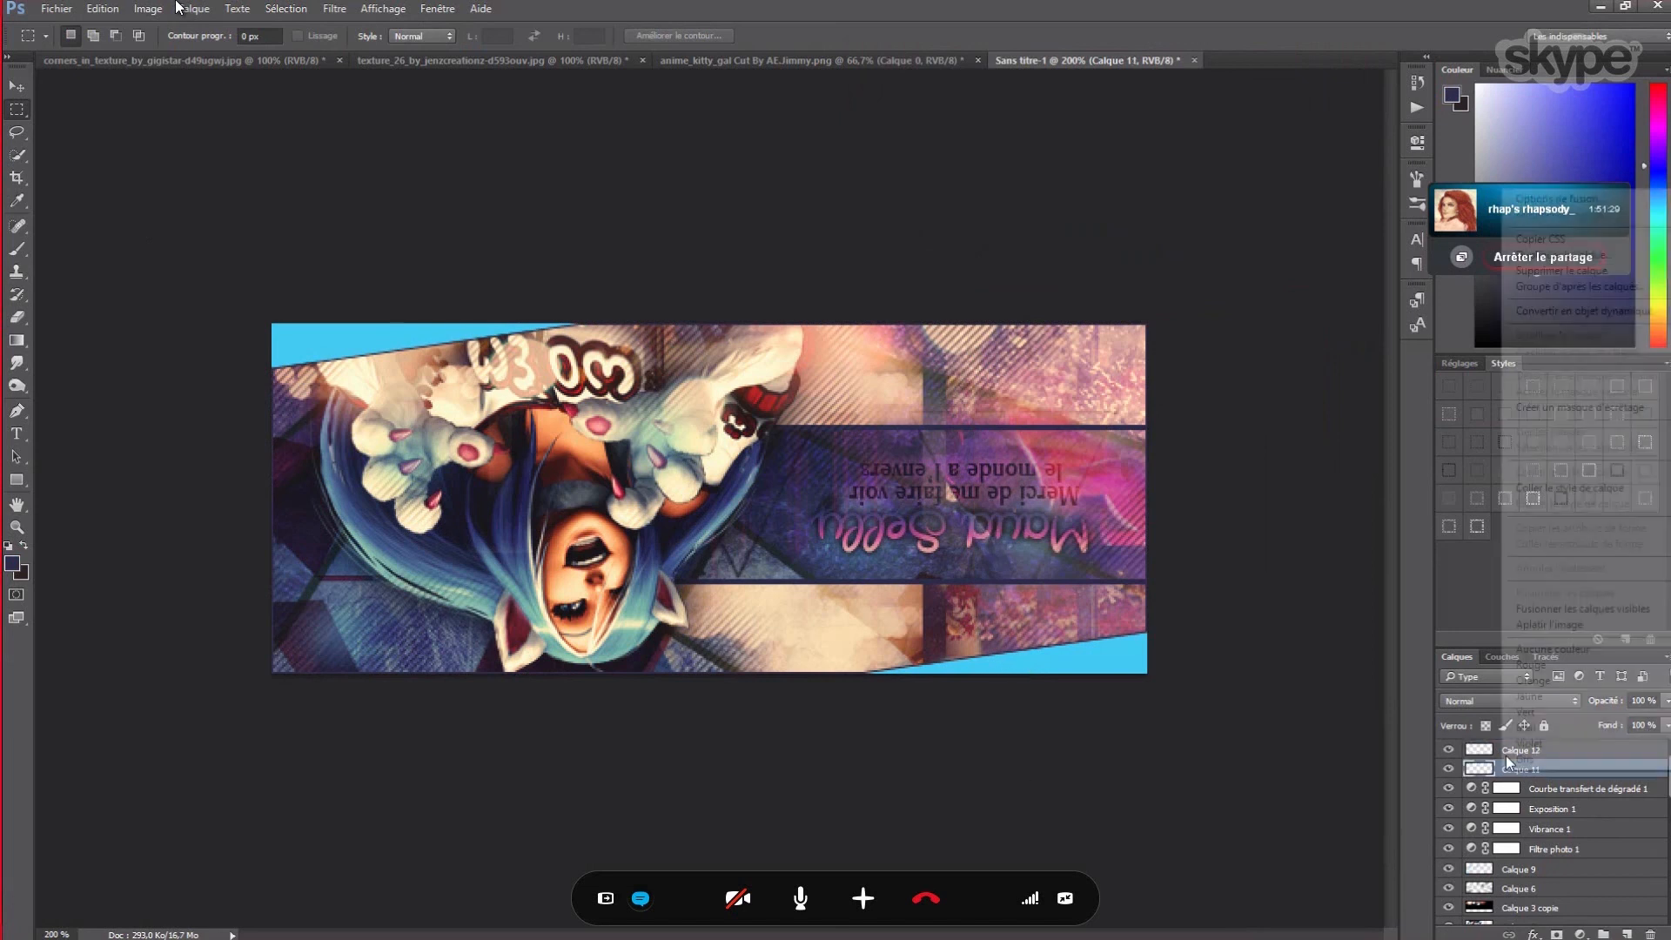
left_click(1557, 202)
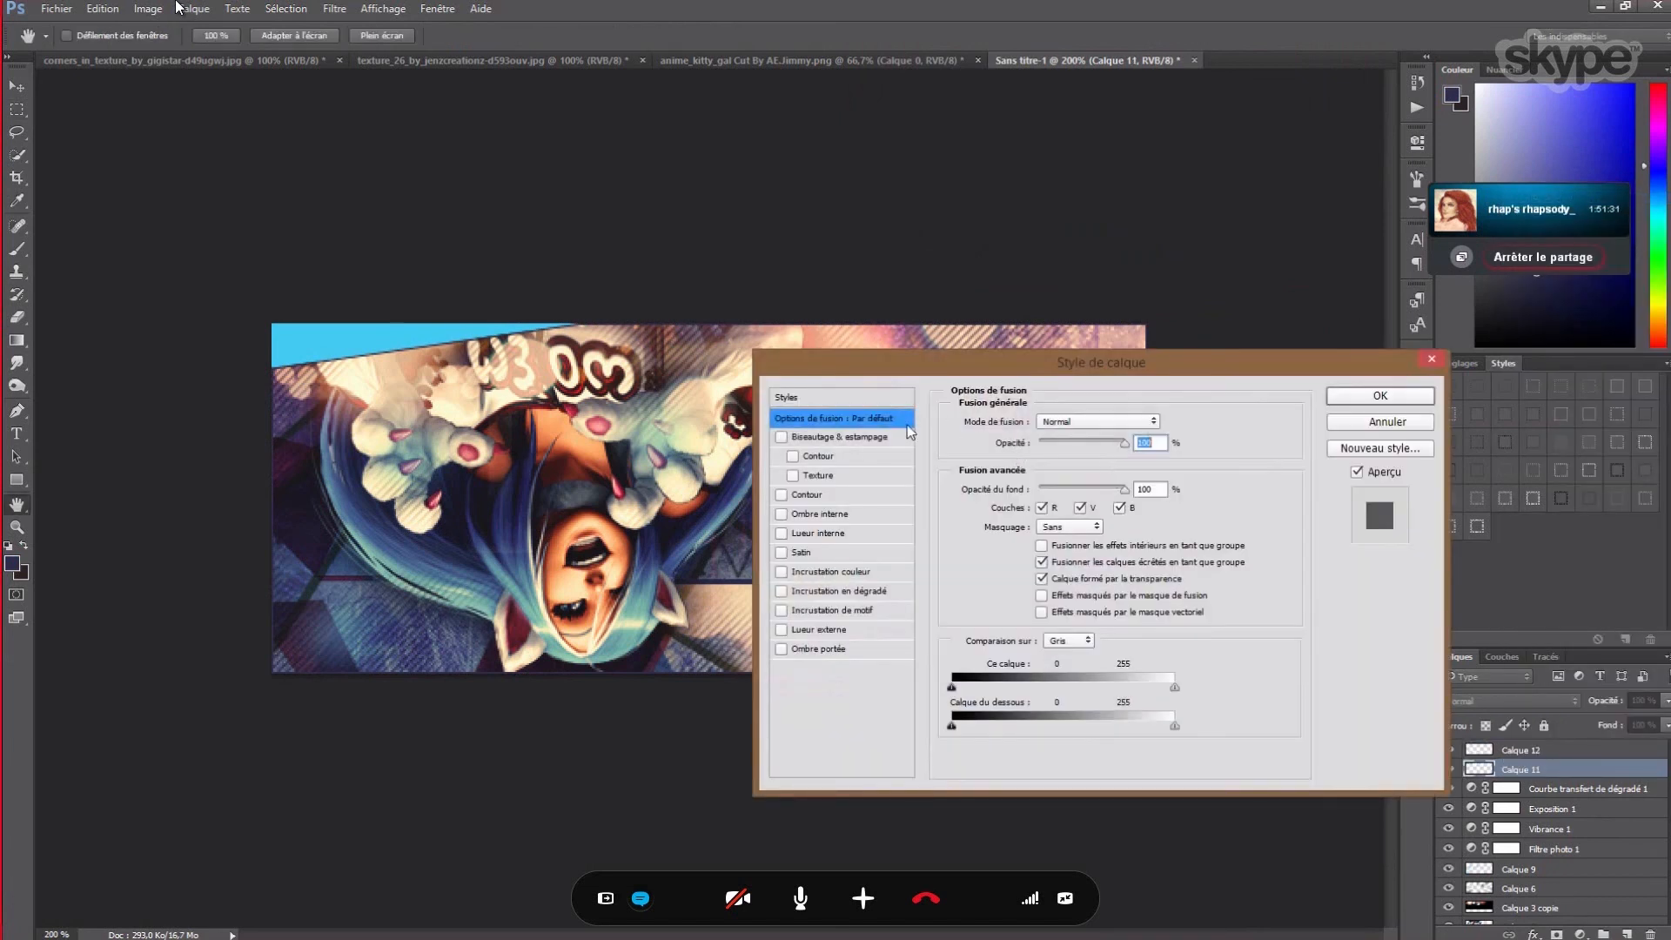
left_click(806, 579)
left_click_drag(1077, 380, 814, 784)
- Set the overlay colour to near-black #040404 and apply the style
left_click(906, 829)
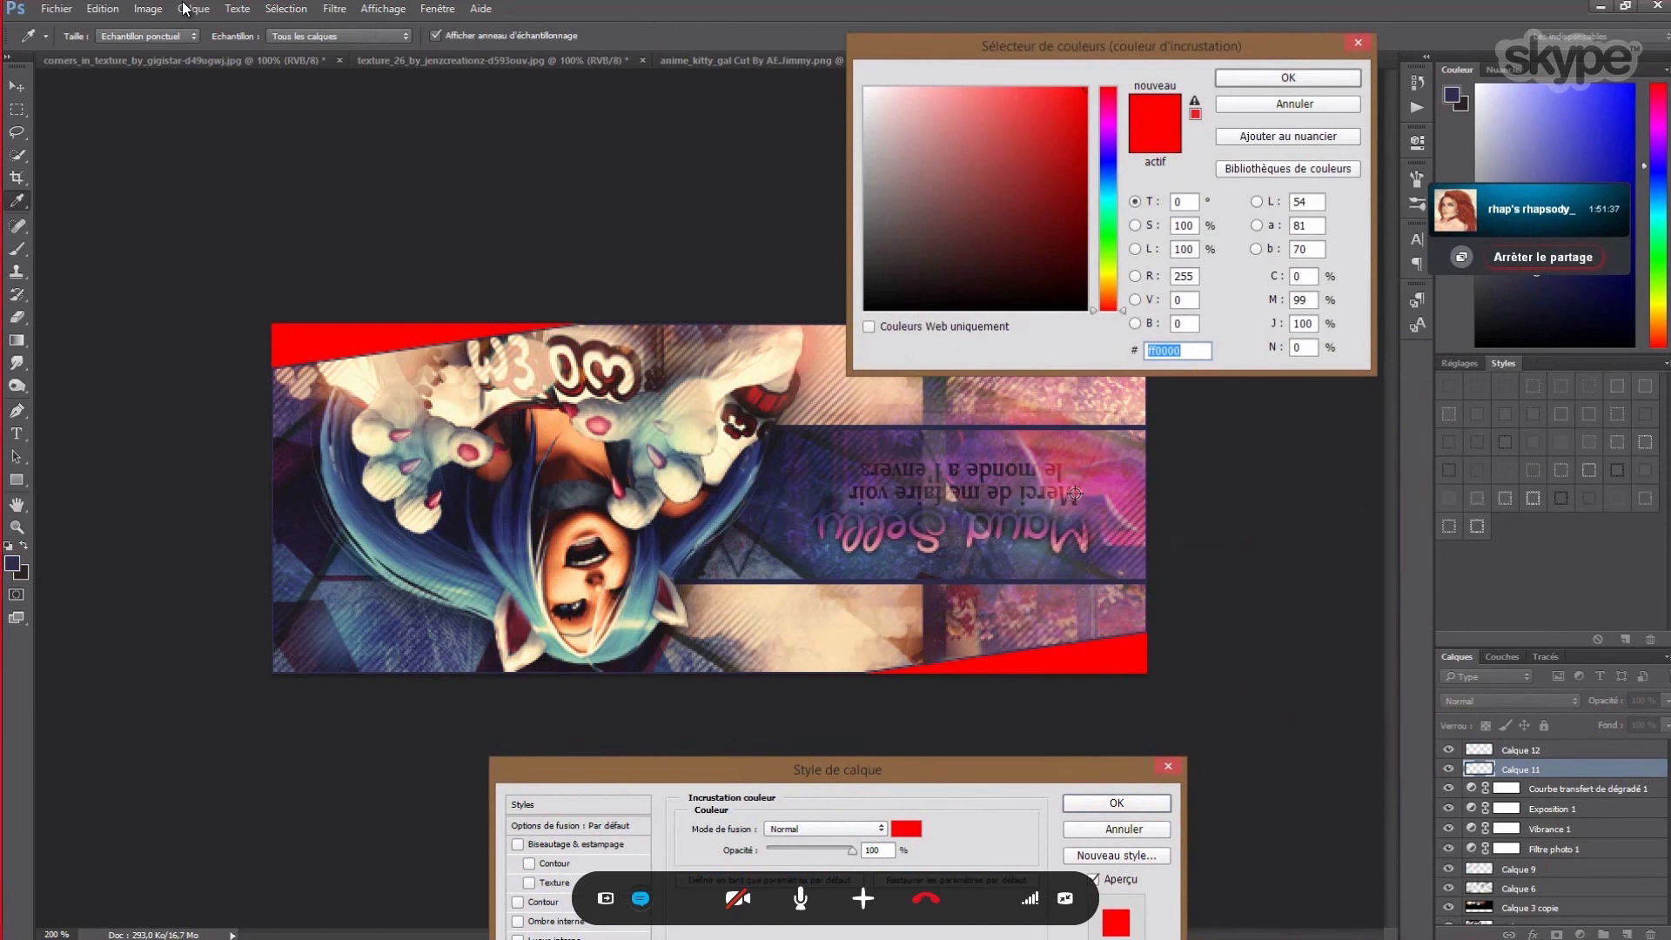
left_click(1094, 474)
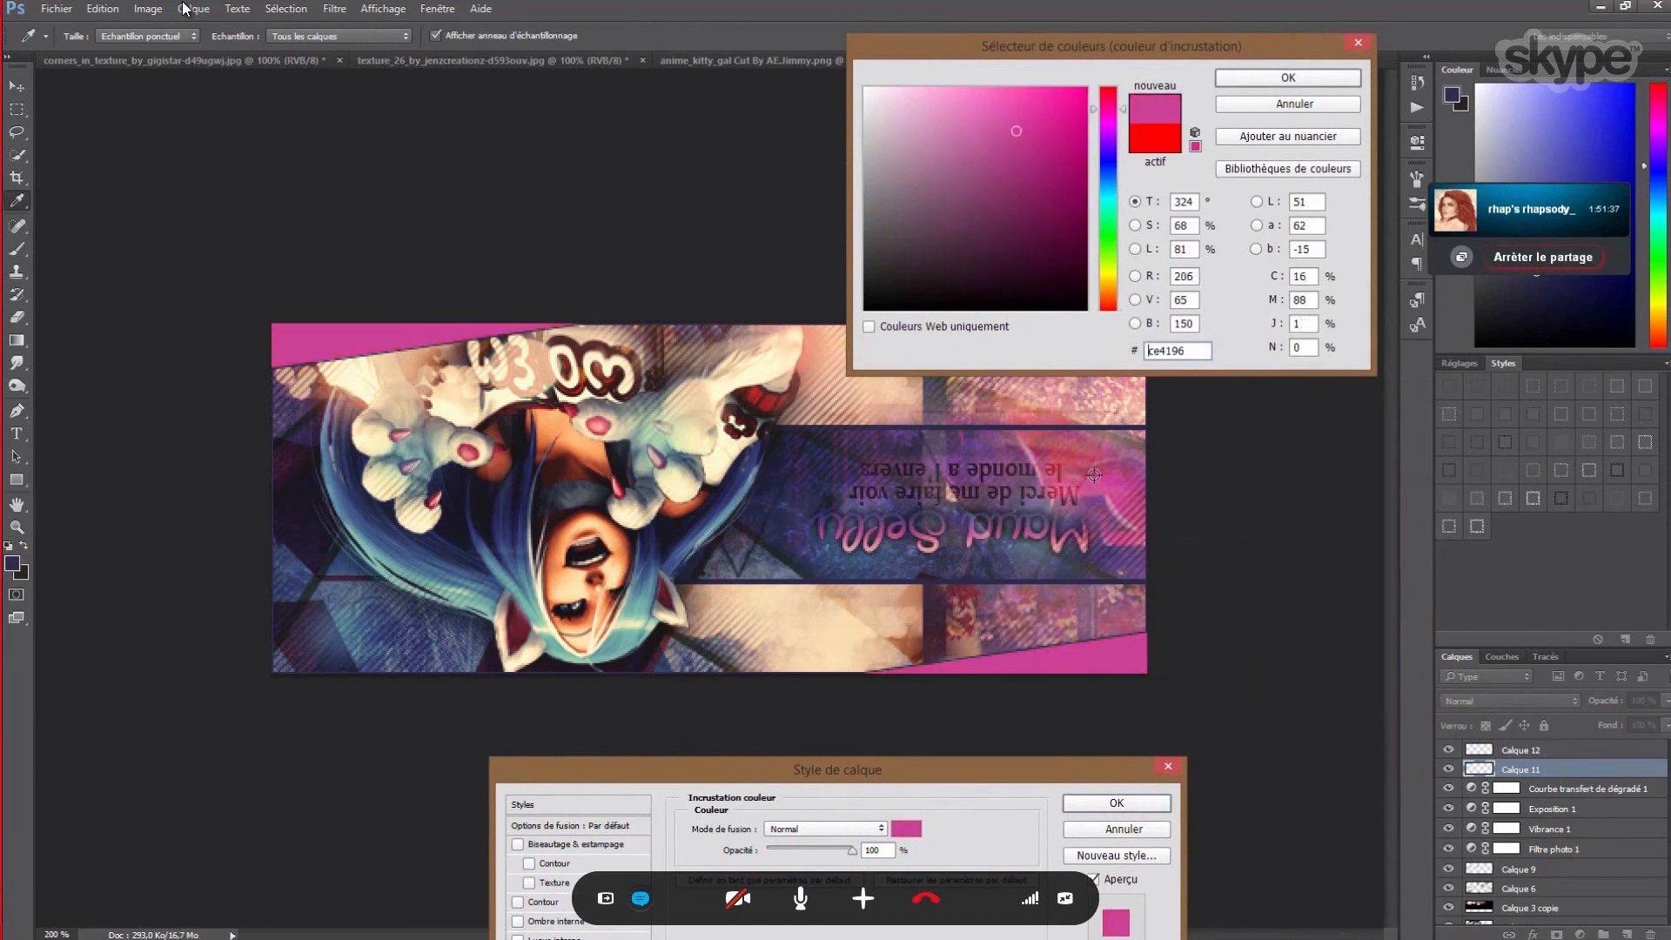
left_click(815, 501)
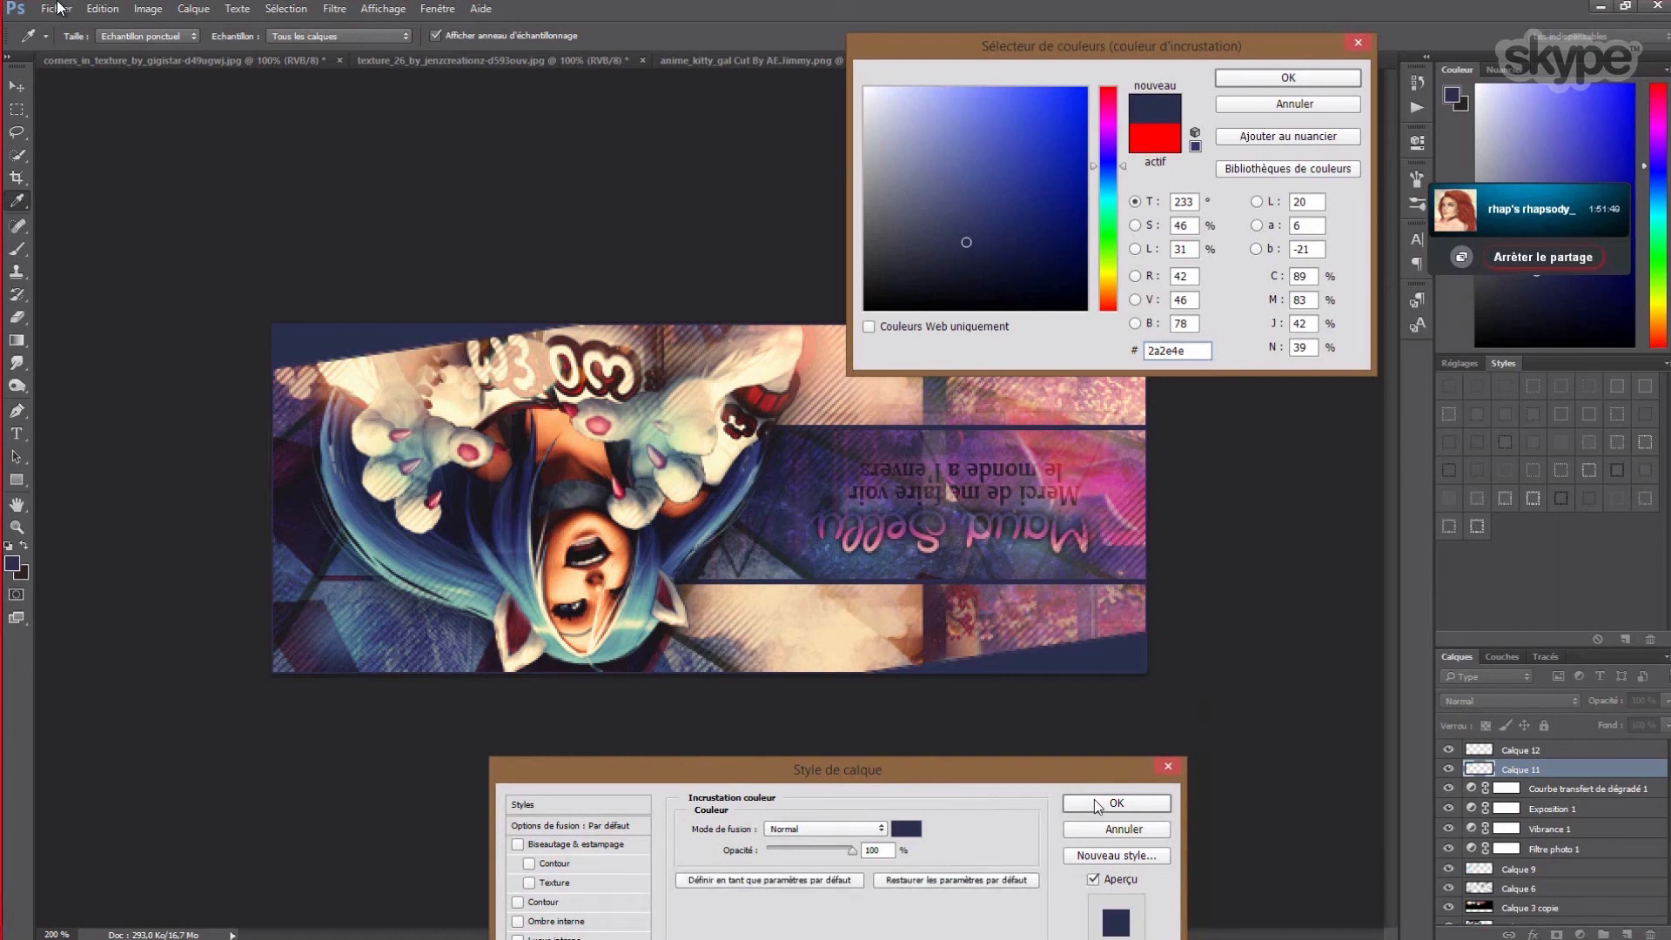
left_click(911, 833)
left_click(866, 307)
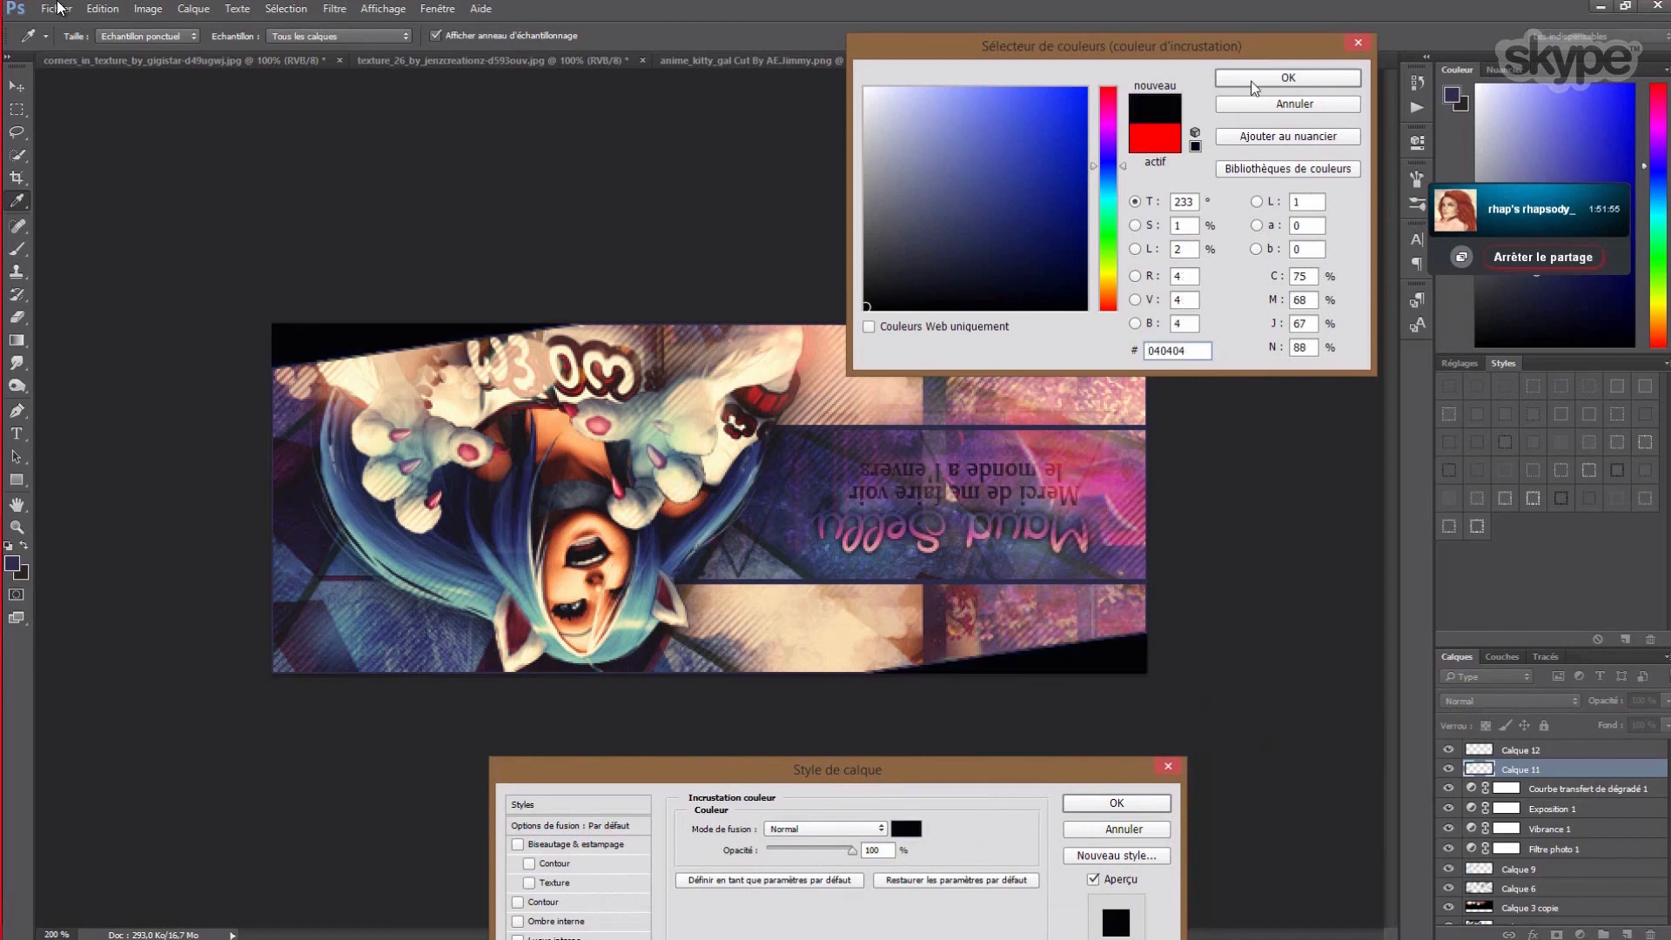
left_click(1252, 80)
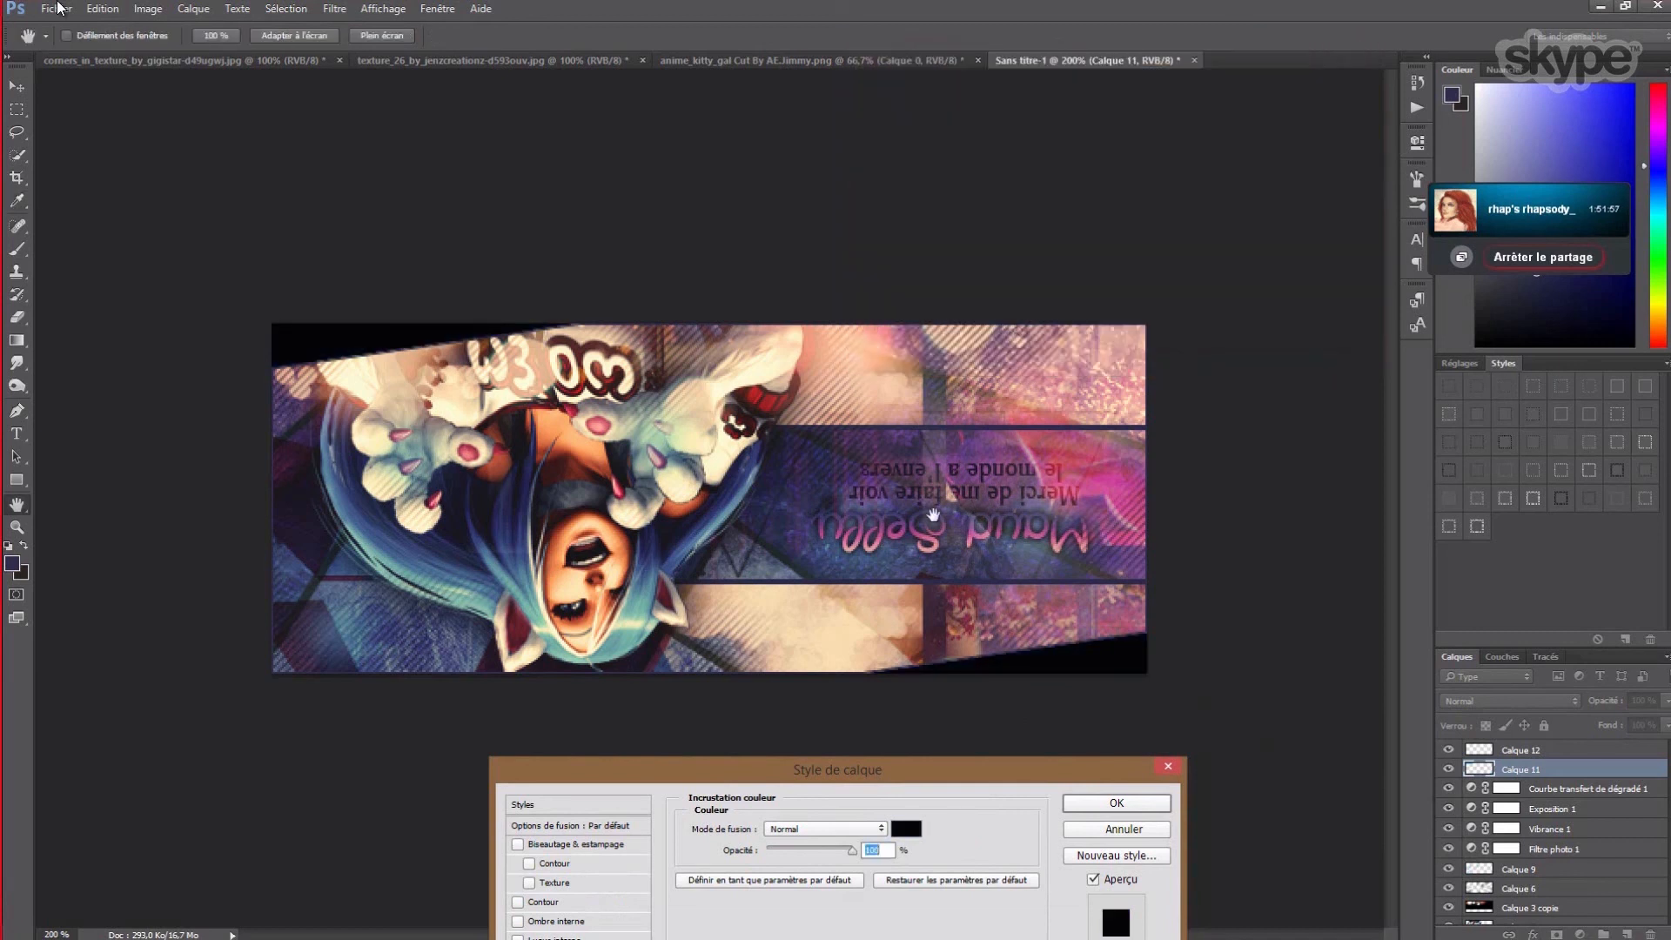
left_click(1116, 803)
left_click(1527, 752)
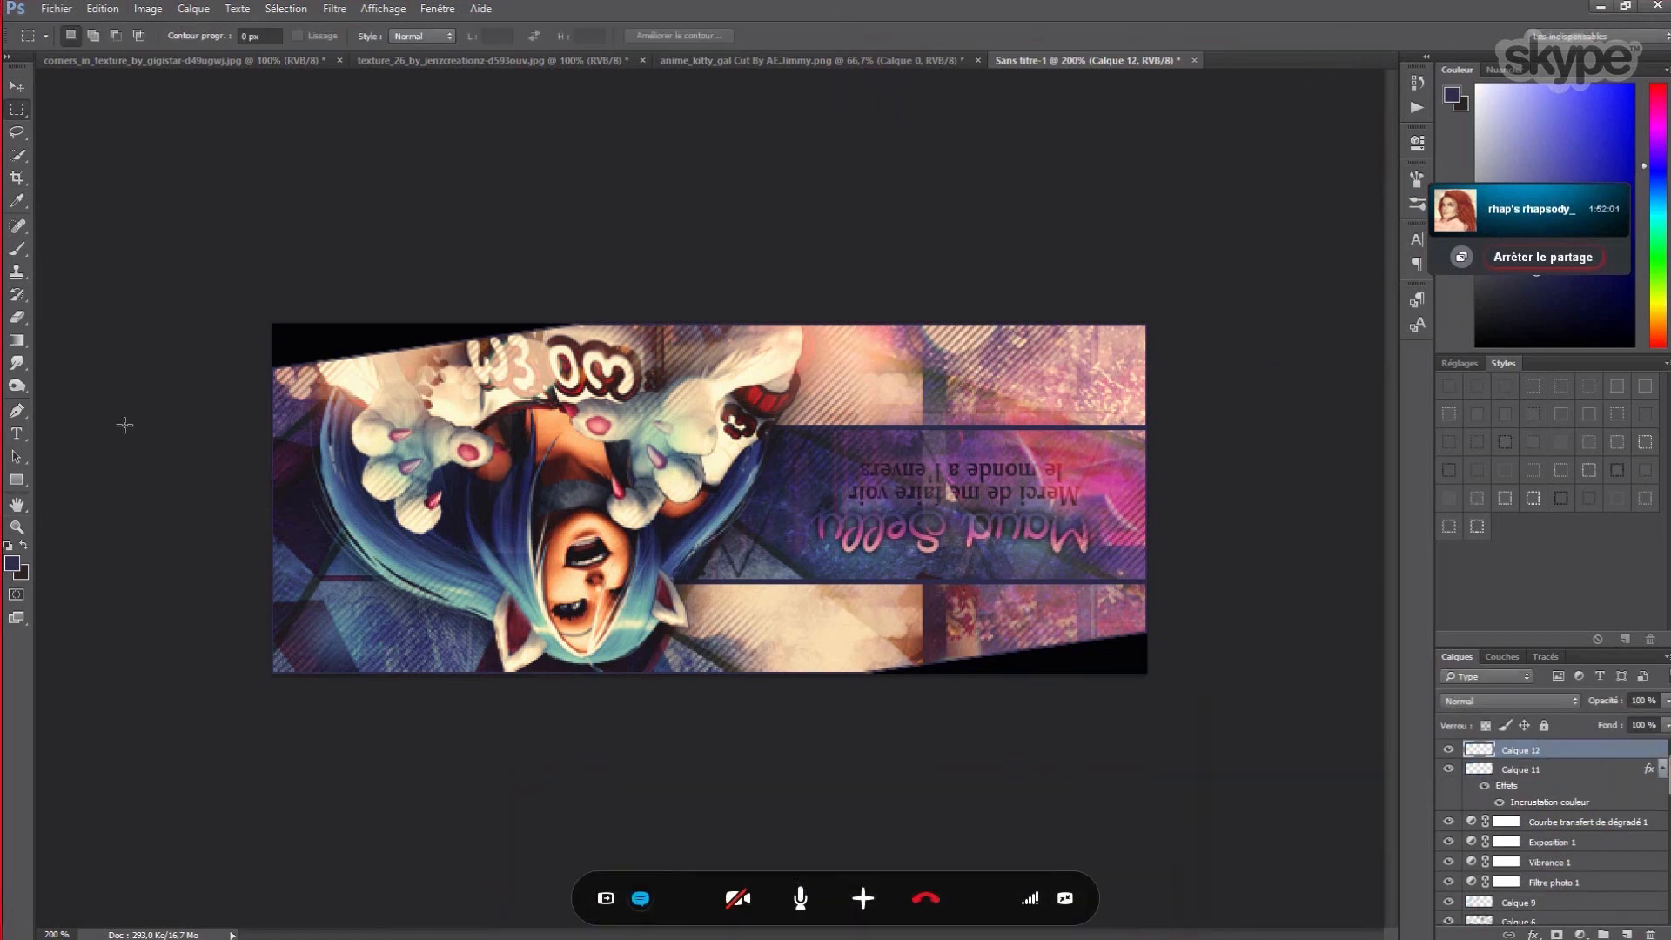
- Switch to the Blur tool at 15% strength and make Calque 12 visible again
right_click(18, 363)
left_click(86, 363)
left_click(369, 37)
left_click(343, 35)
type("15")
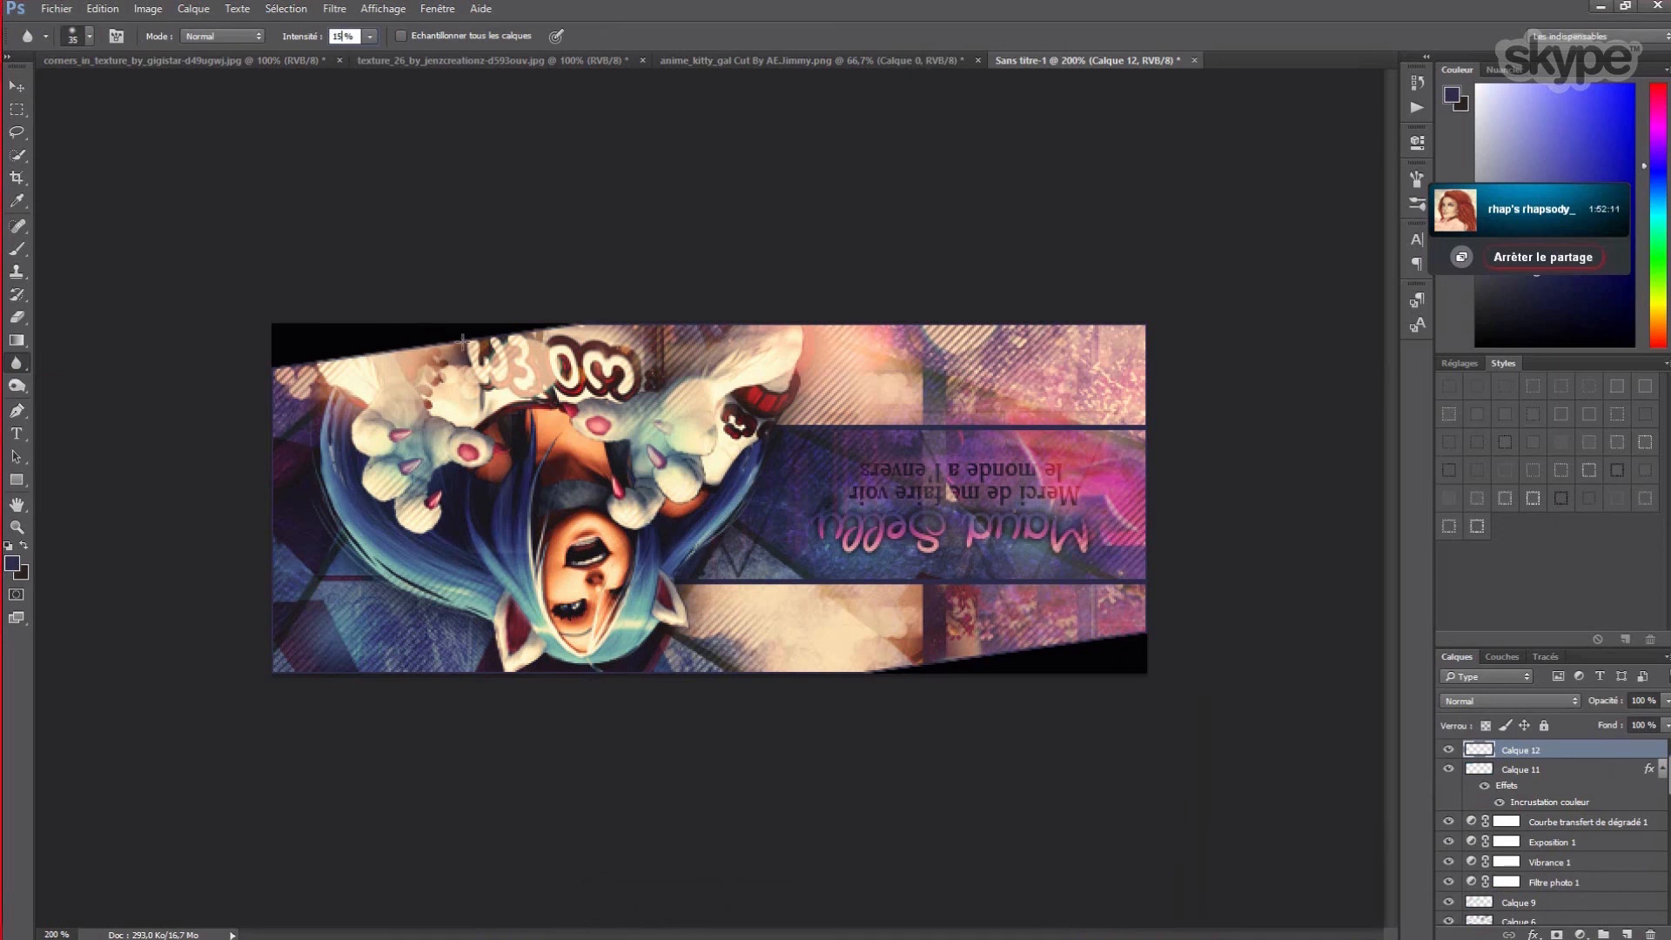
key("Return")
left_click(1452, 751)
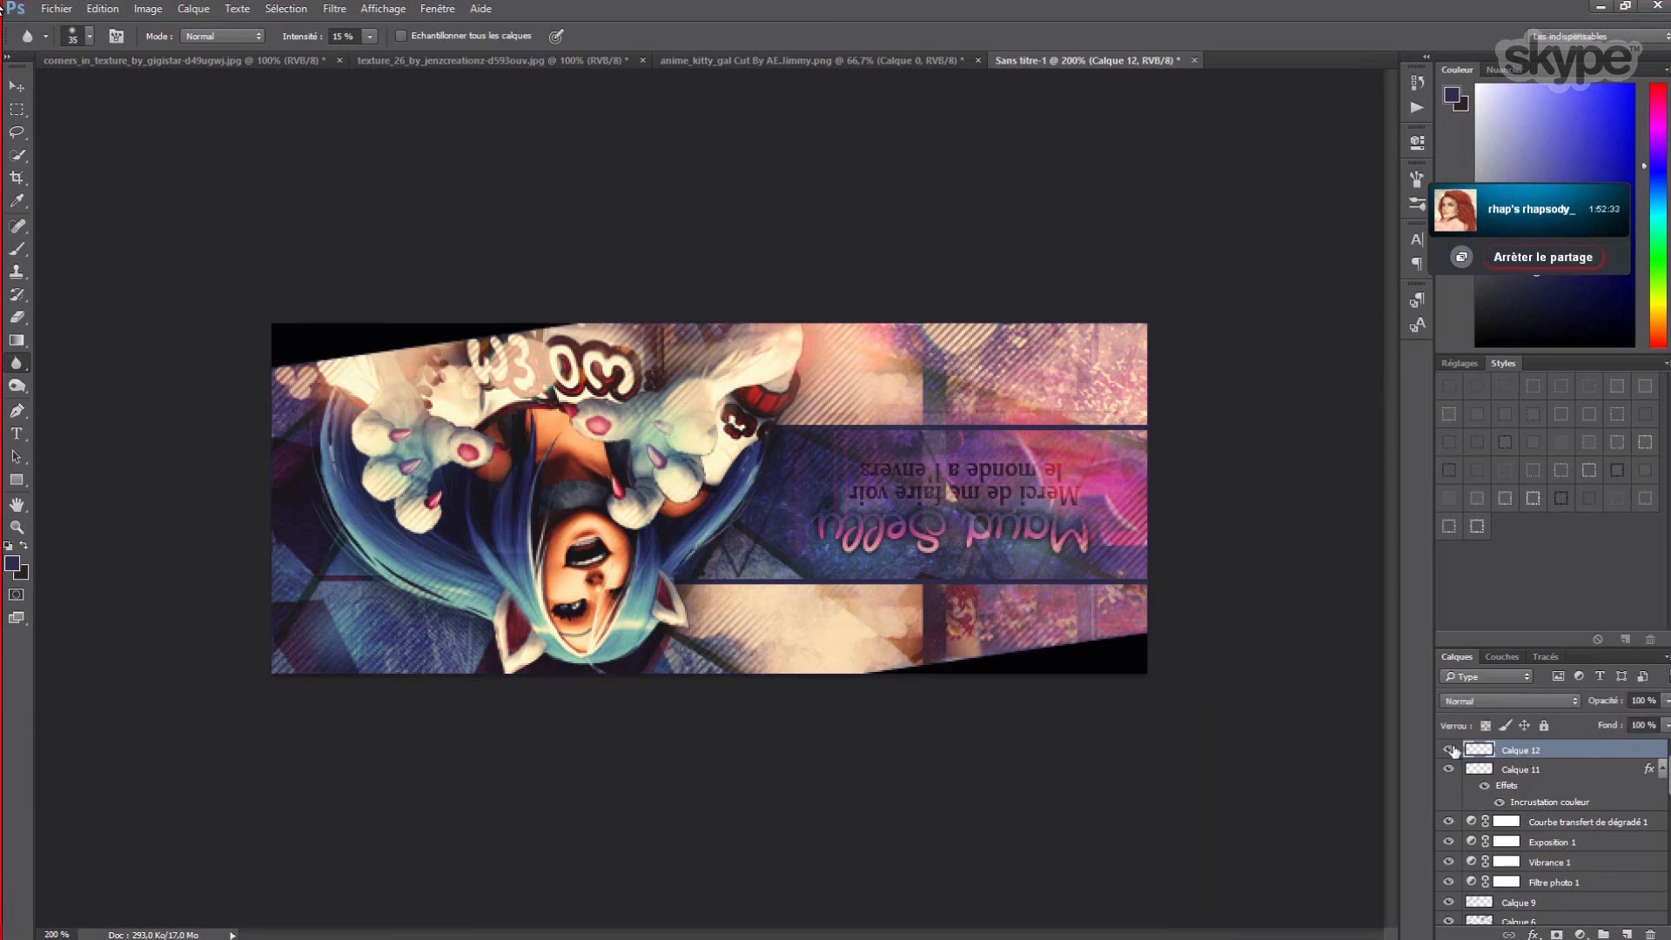
- Move Calque 12 below Calque 11 and reopen Calque 11's Color Overlay settings
left_click_drag(1510, 751, 1509, 806)
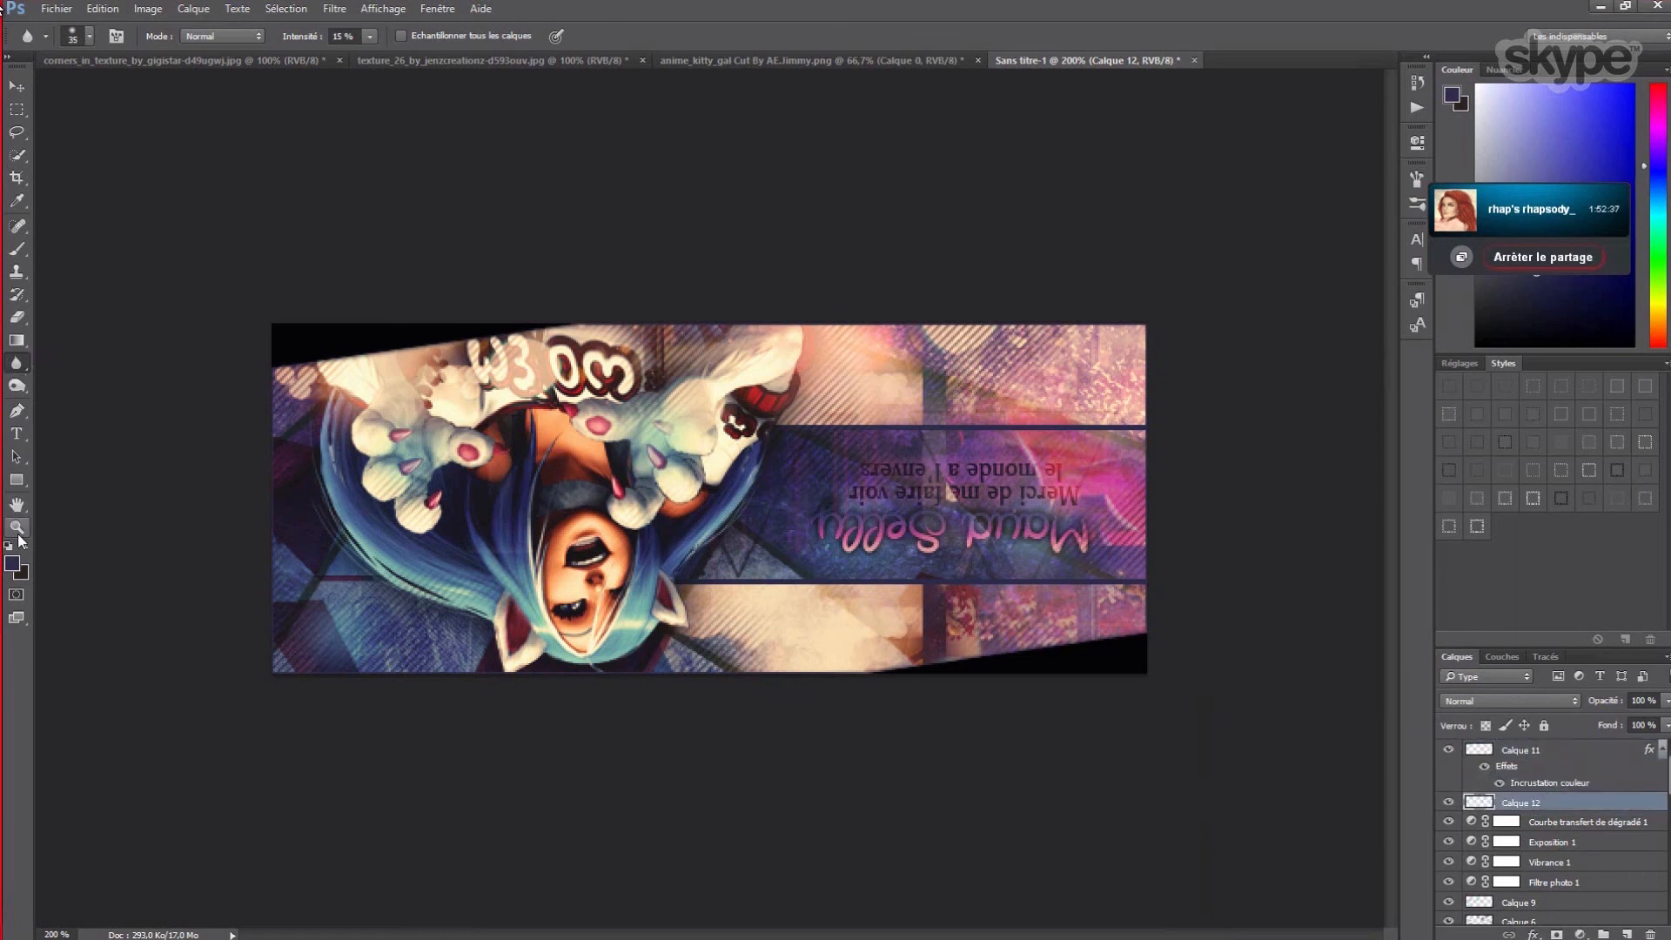
double_click(1549, 782)
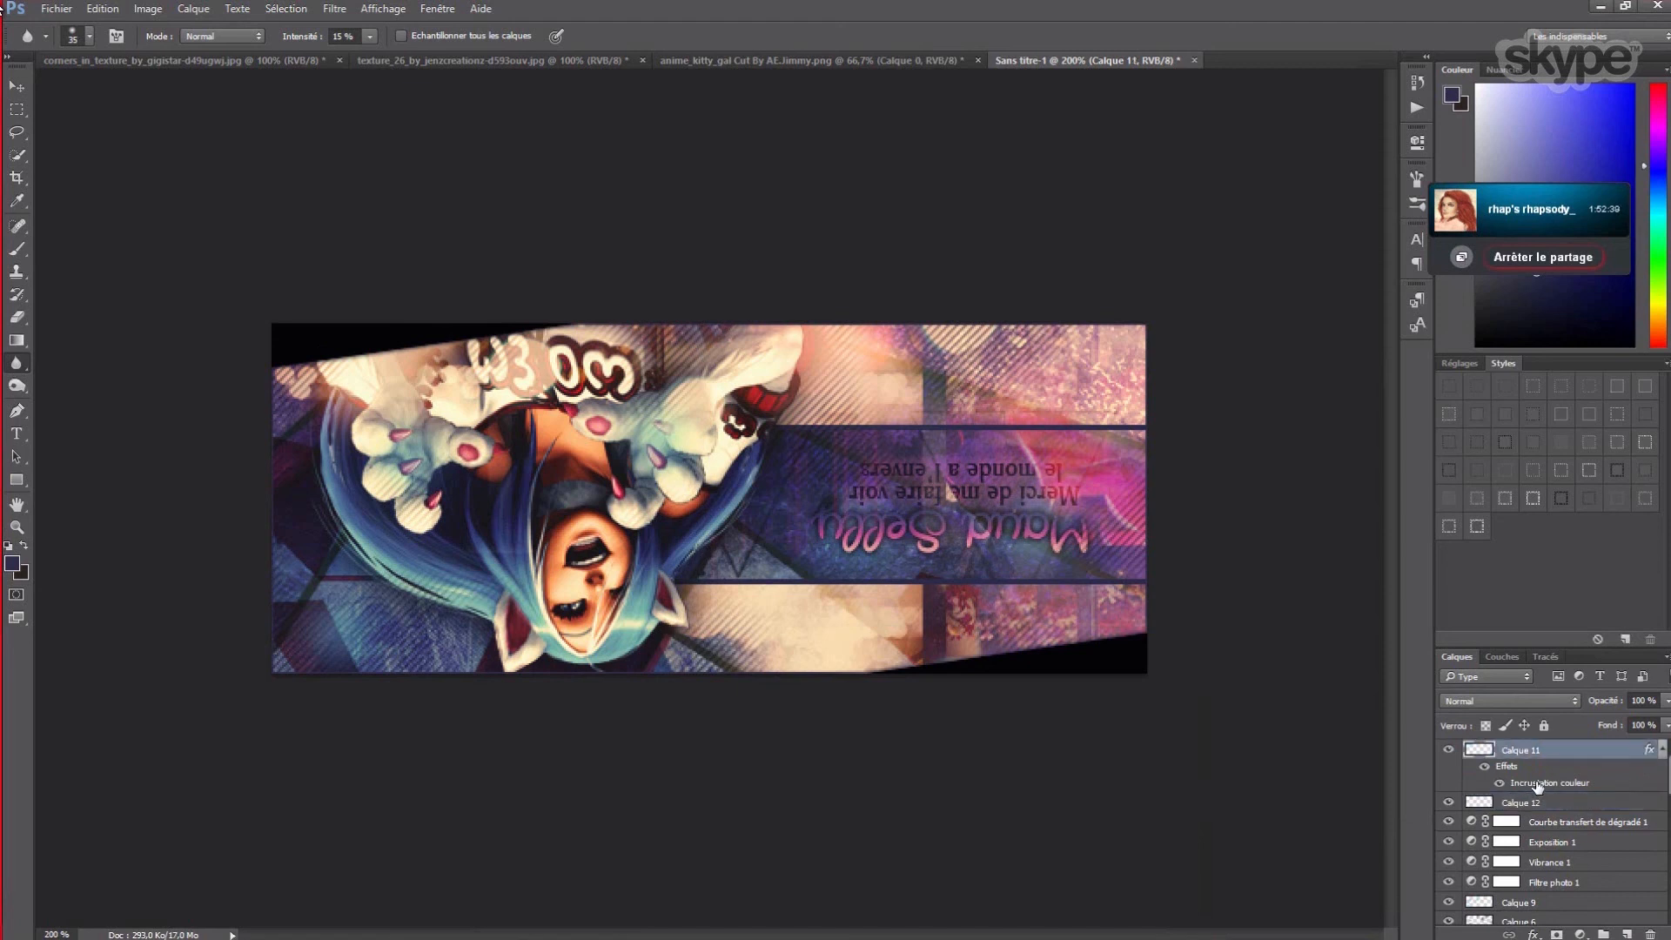
left_click_drag(925, 170, 1125, 60)
- Change the overlay colour from black to a dark navy and apply it
left_click(1105, 108)
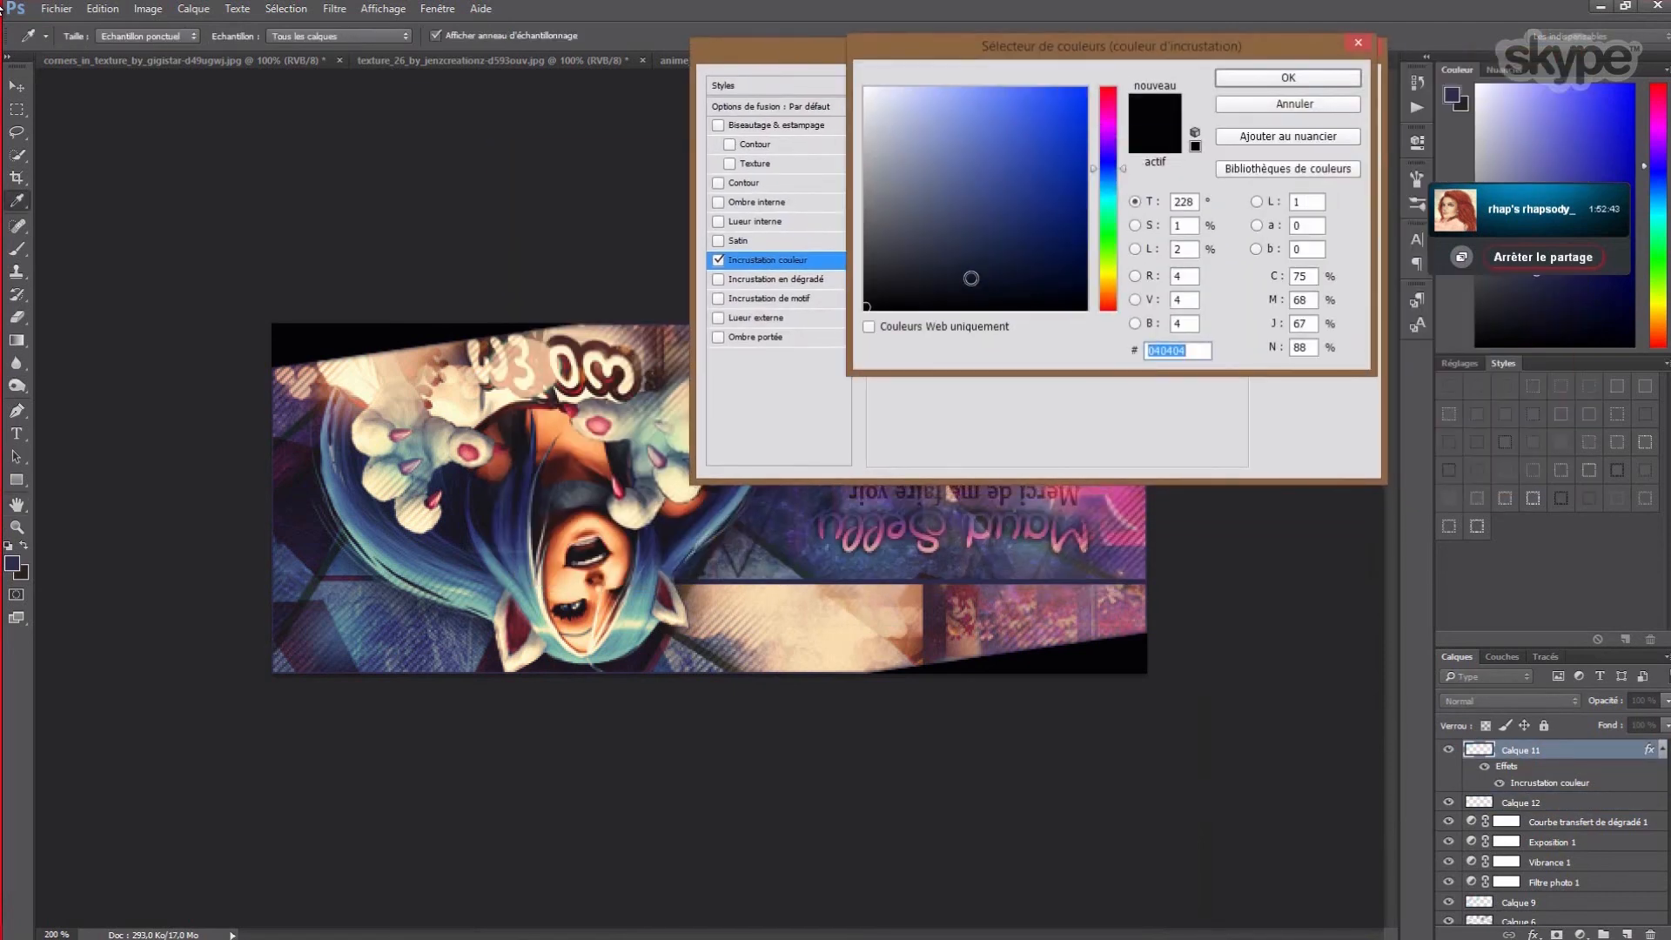
left_click(973, 277)
left_click(980, 263)
left_click(998, 272)
mouse_move(1014, 265)
left_mouse_down()
mouse_move(968, 253)
mouse_move(981, 245)
mouse_move(985, 268)
left_mouse_up()
left_click(967, 273)
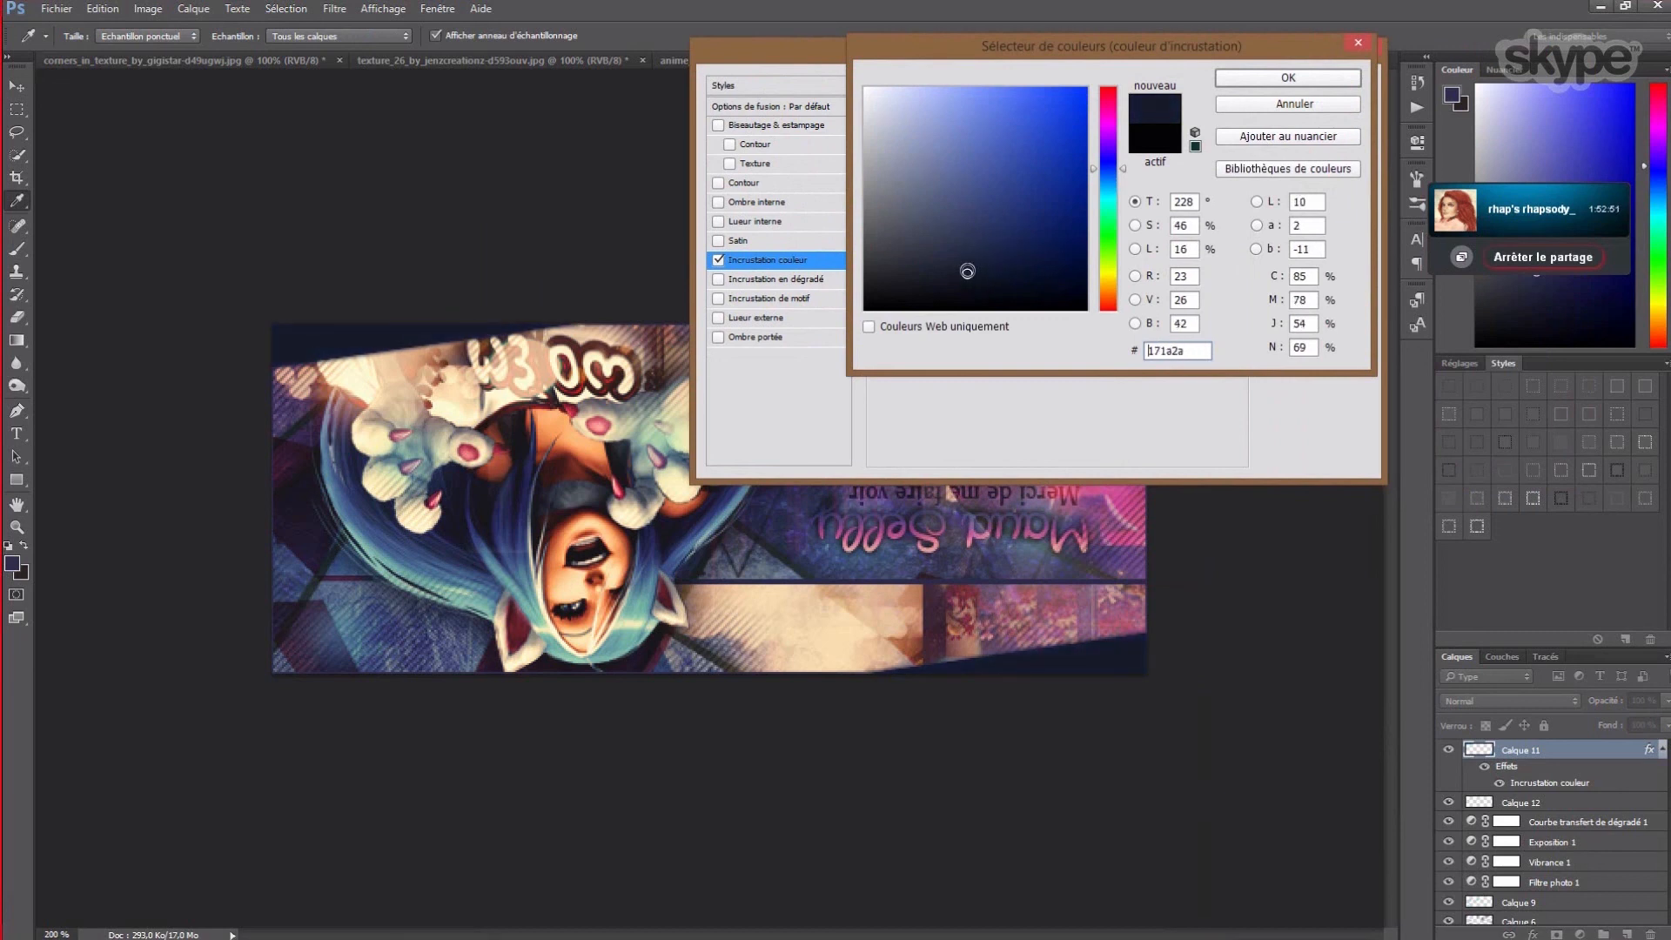
left_click(1288, 79)
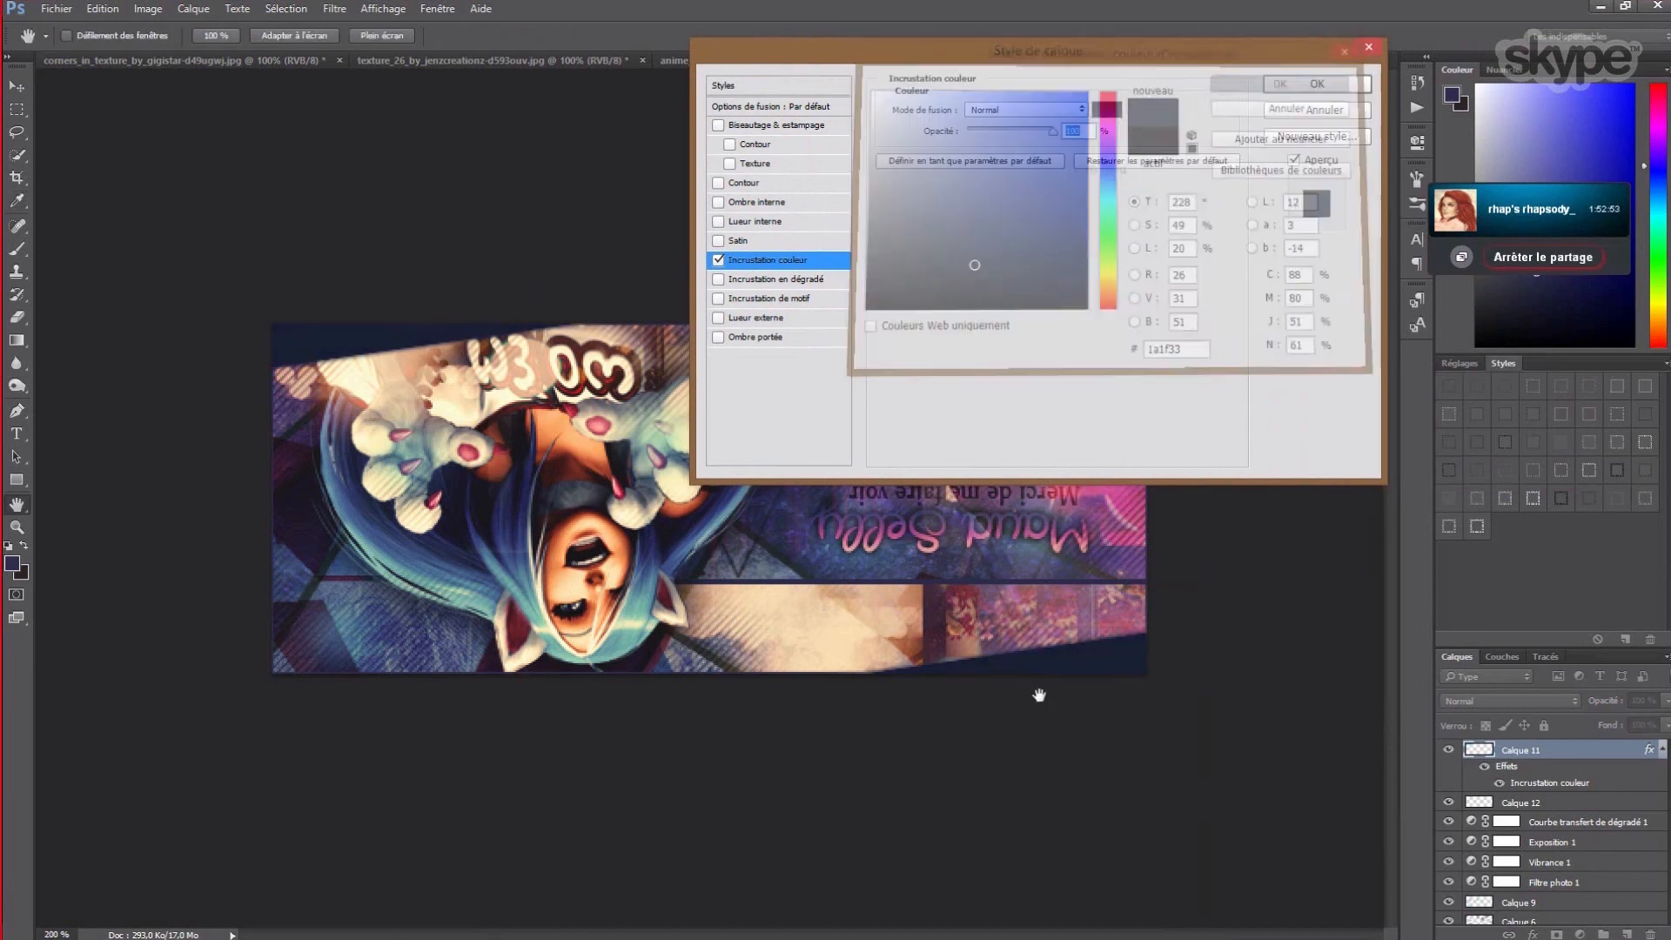
left_click(1315, 85)
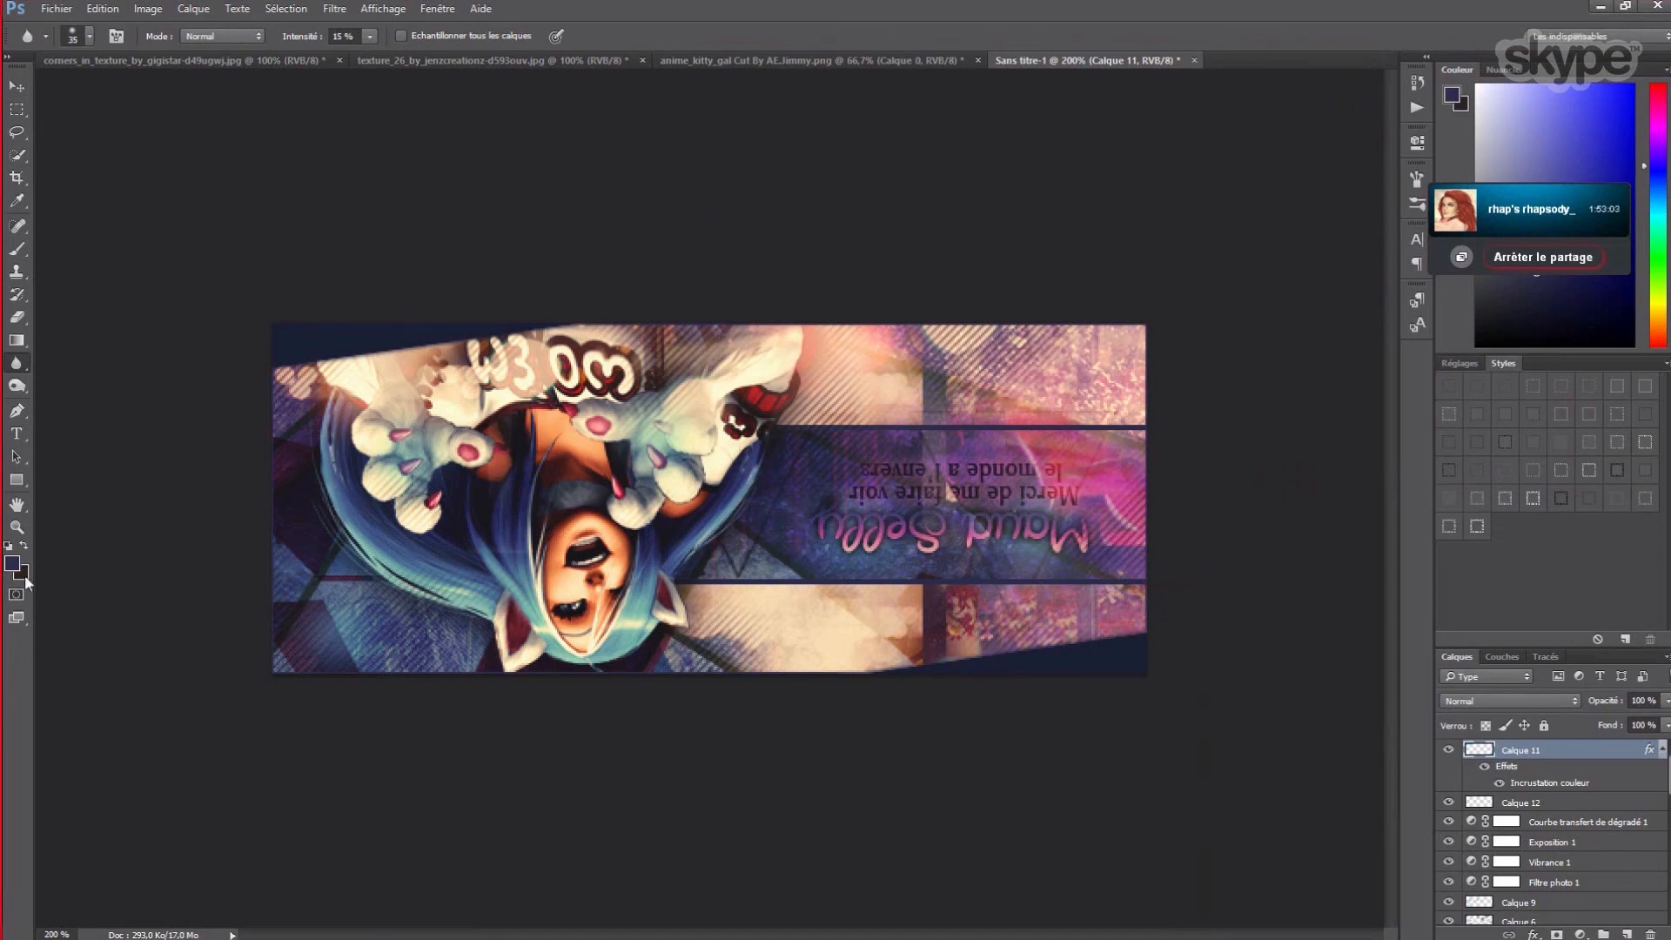
- Type 'By LSD' on the banner and flip it vertically and horizontally
left_click(17, 434)
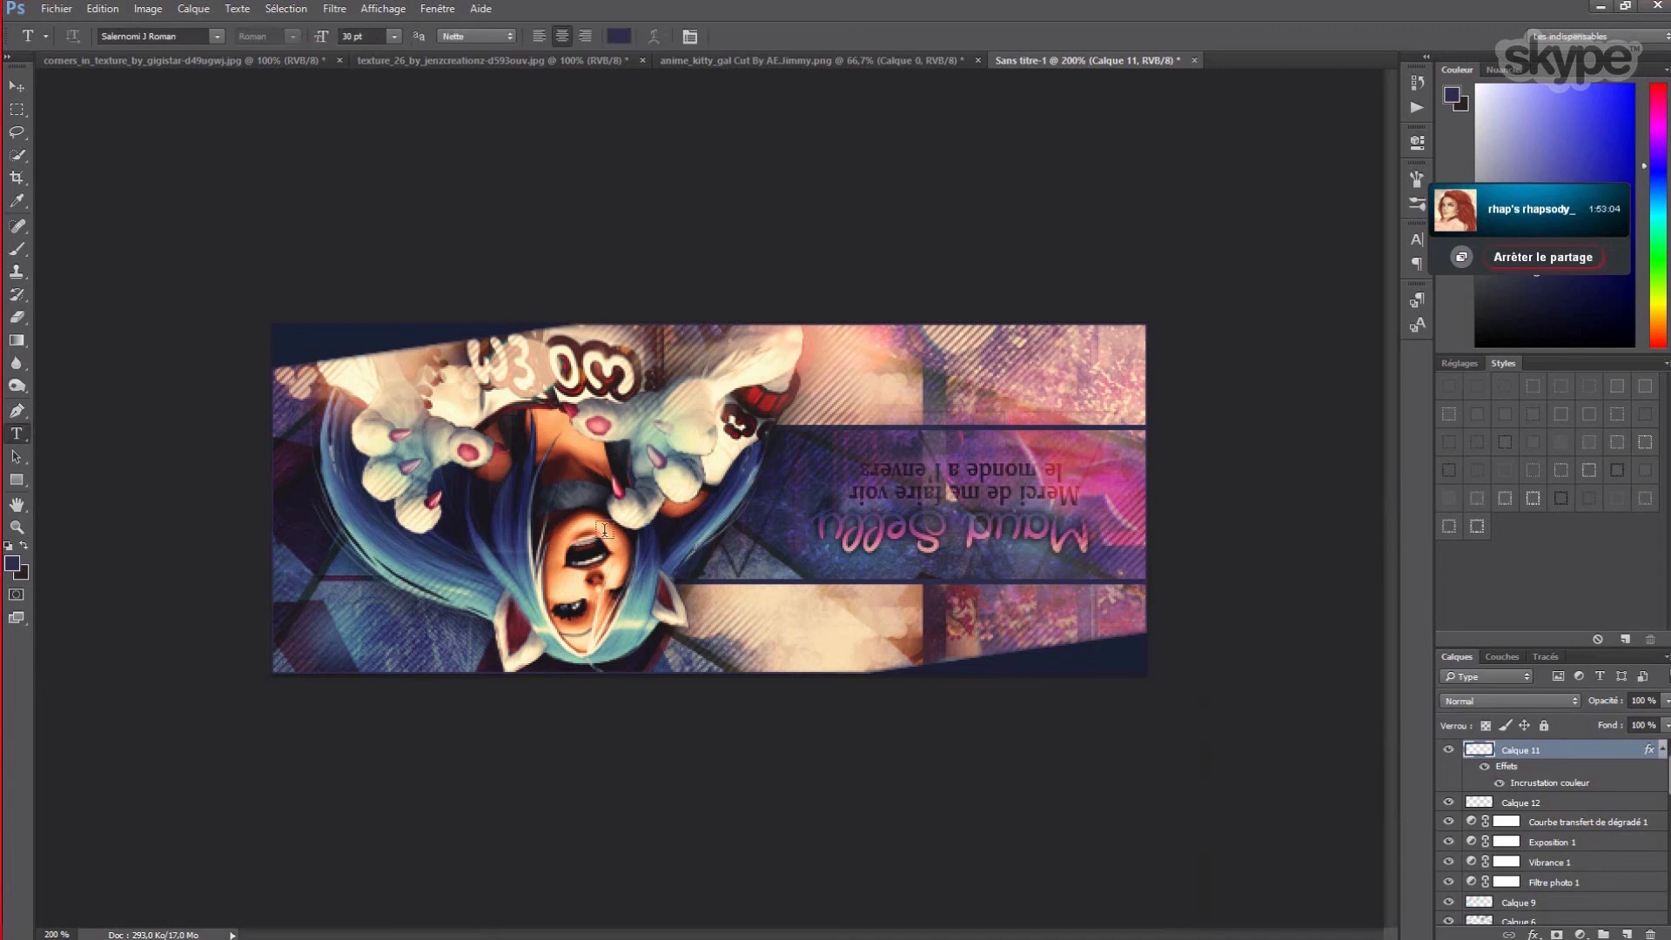
left_click(839, 384)
type("B")
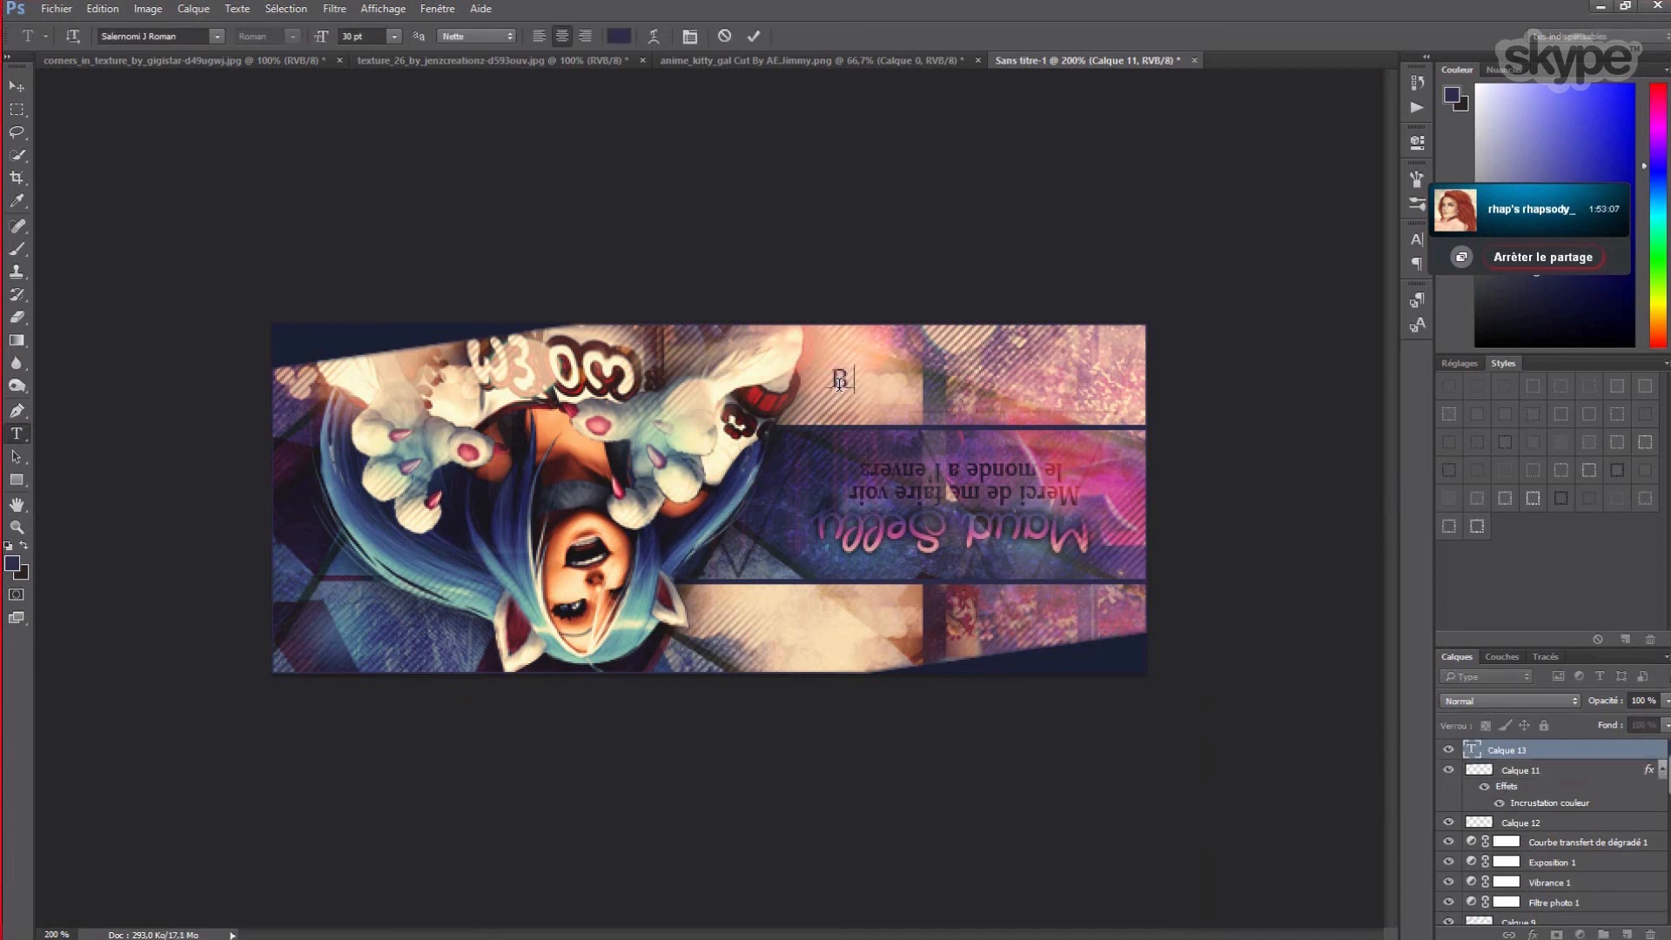
type("y LSD")
left_click_drag(879, 379, 661, 375)
left_click(148, 9)
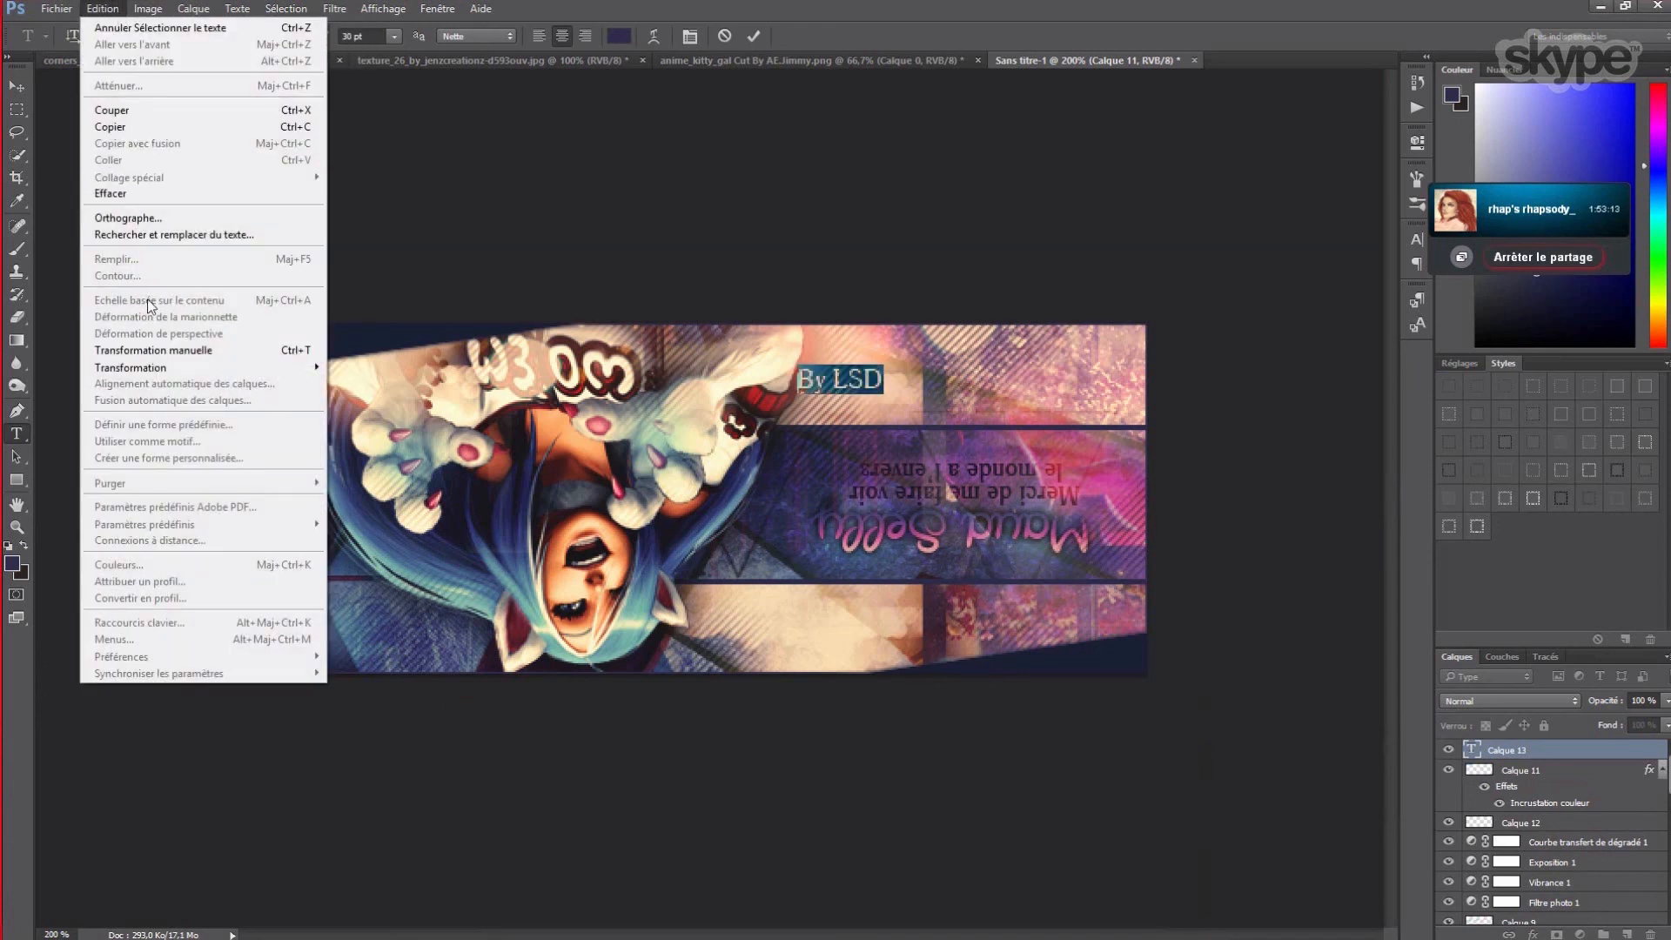
mouse_move(164, 375)
left_click(393, 573)
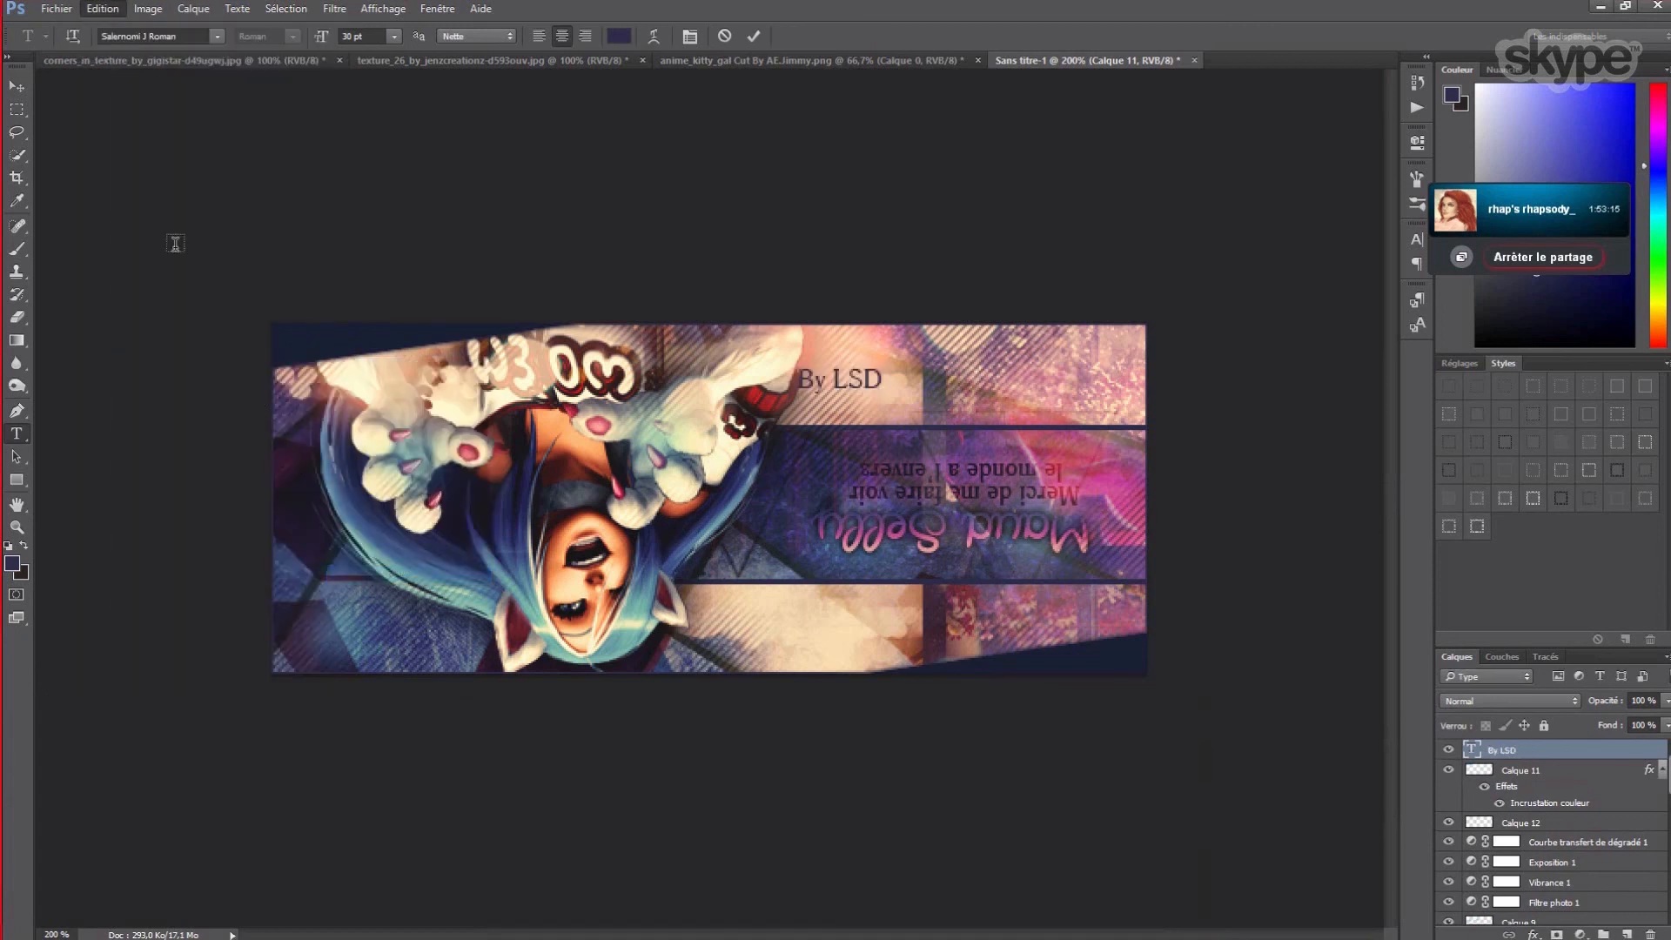
left_click(103, 11)
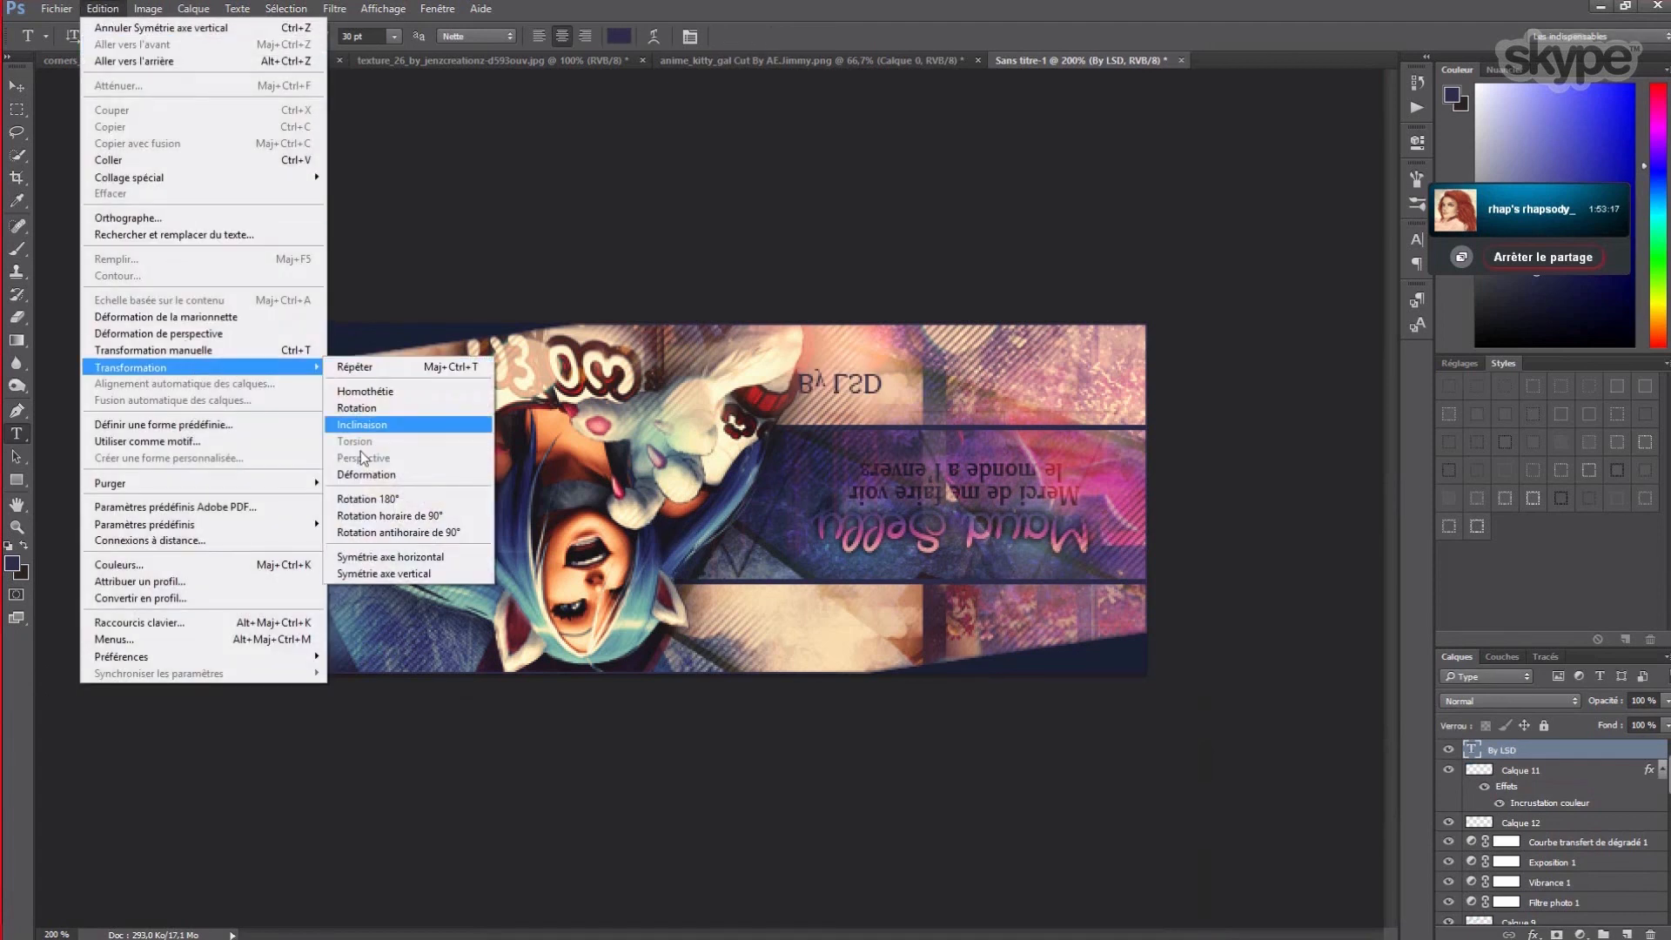
left_click(384, 559)
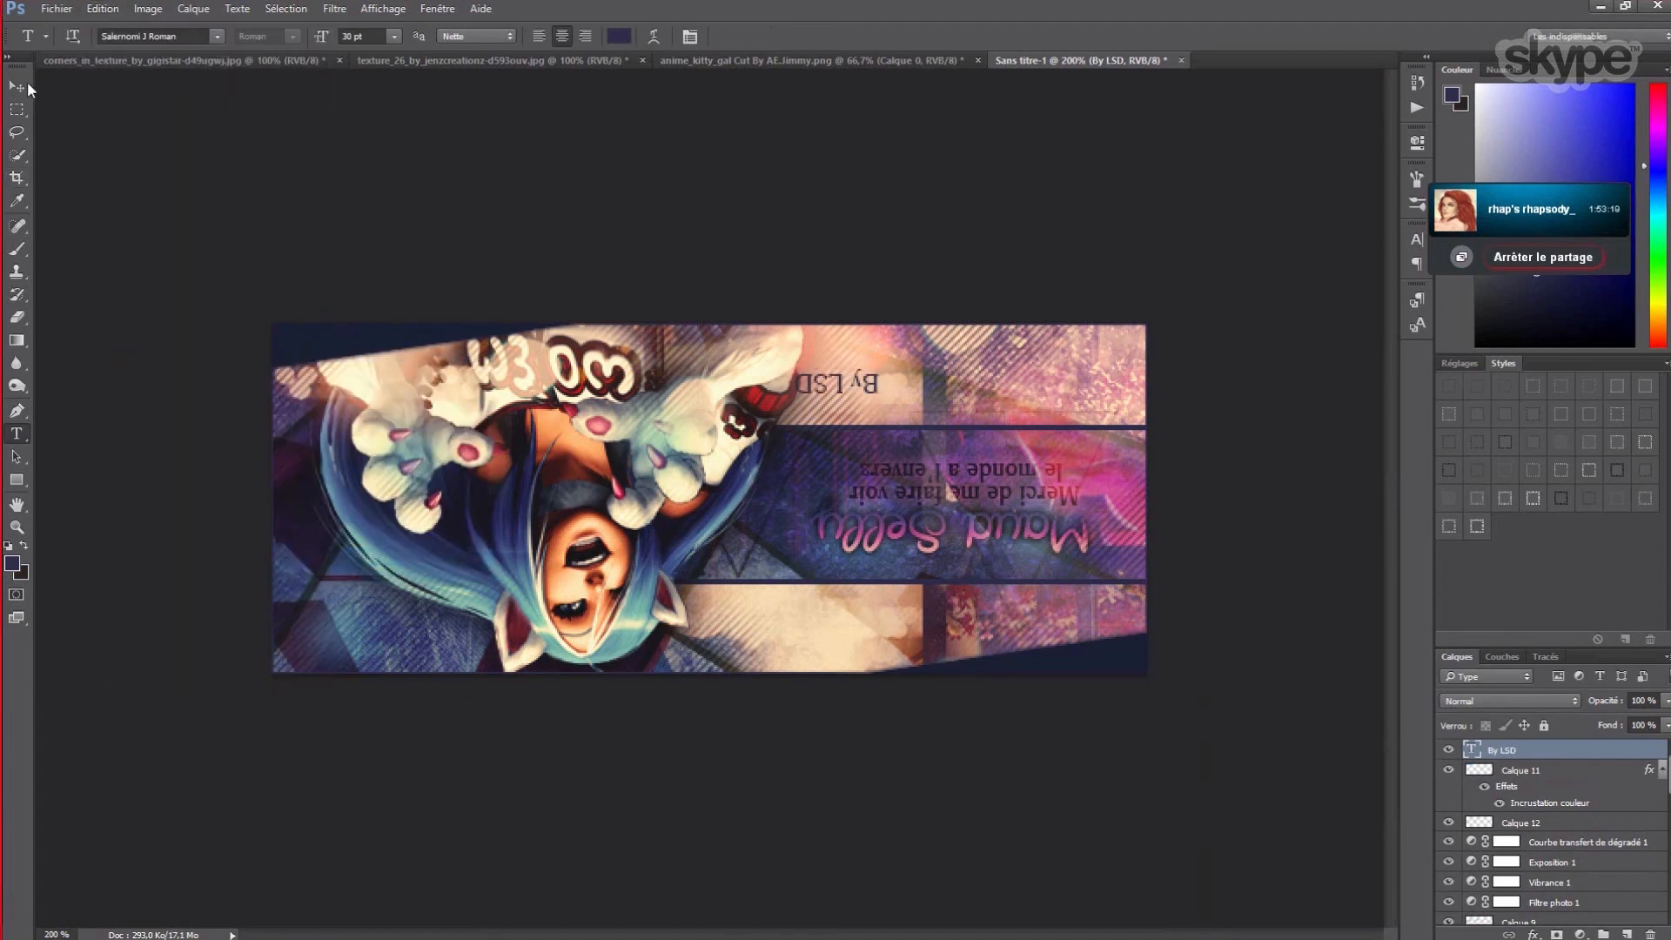
- Set the signature's font to Trajan Pro Regular at 18 pt
left_click(881, 381)
left_click_drag(881, 381, 792, 383)
left_click(101, 36)
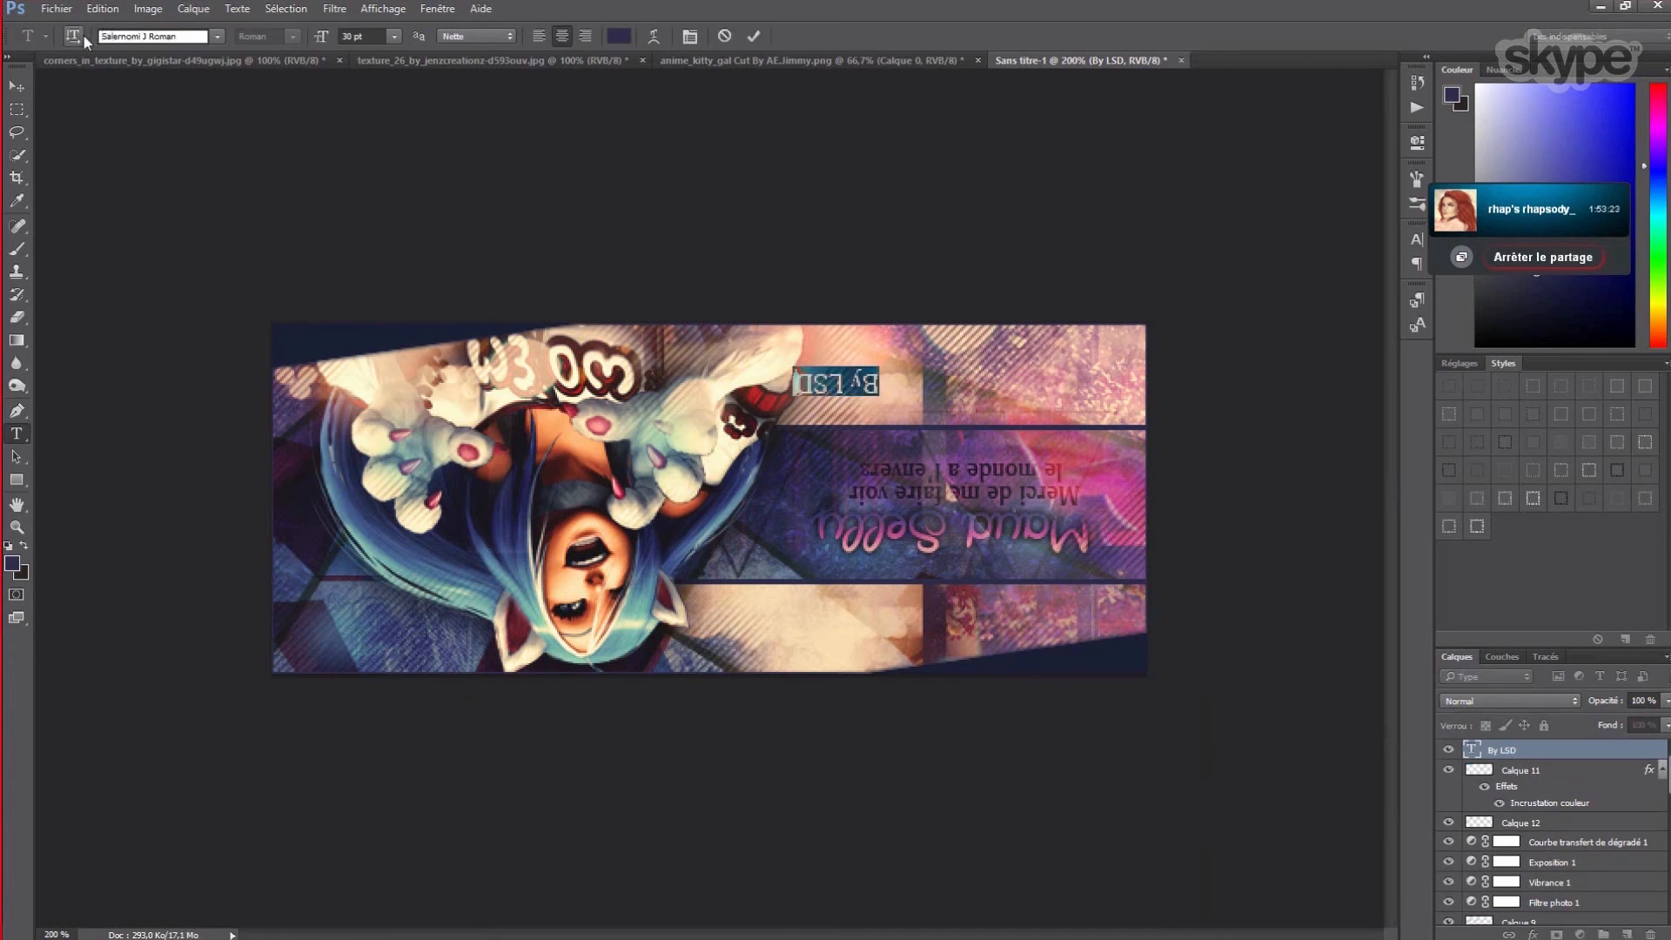
key("ctrl+a")
type("t")
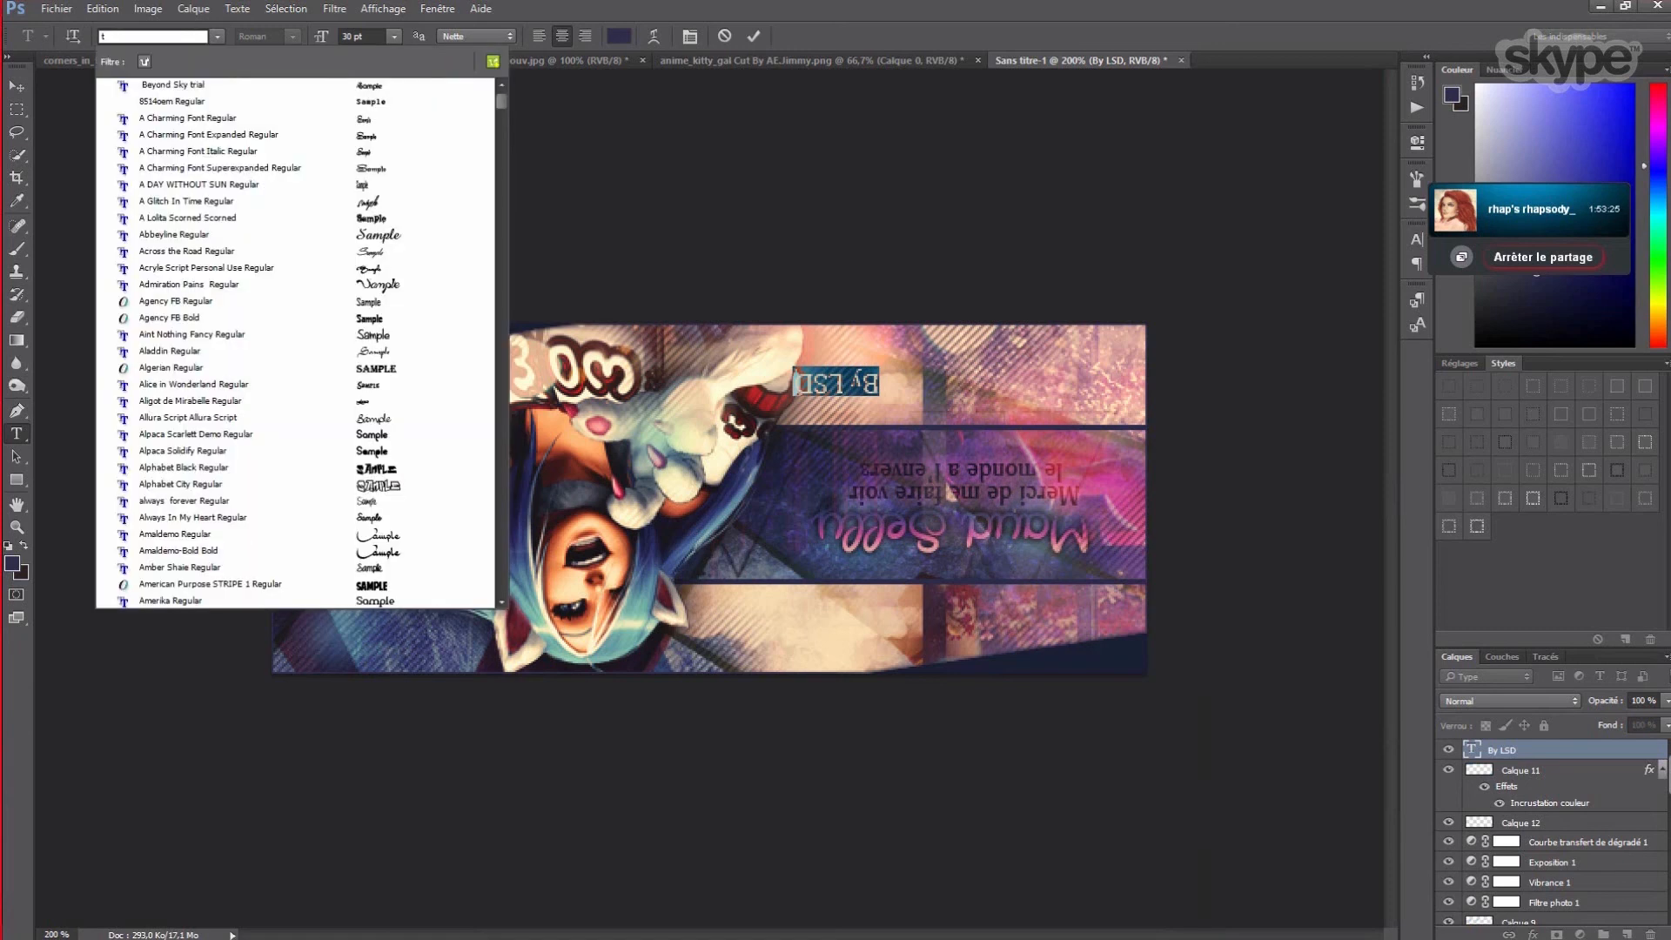
type("rajan")
key("Return")
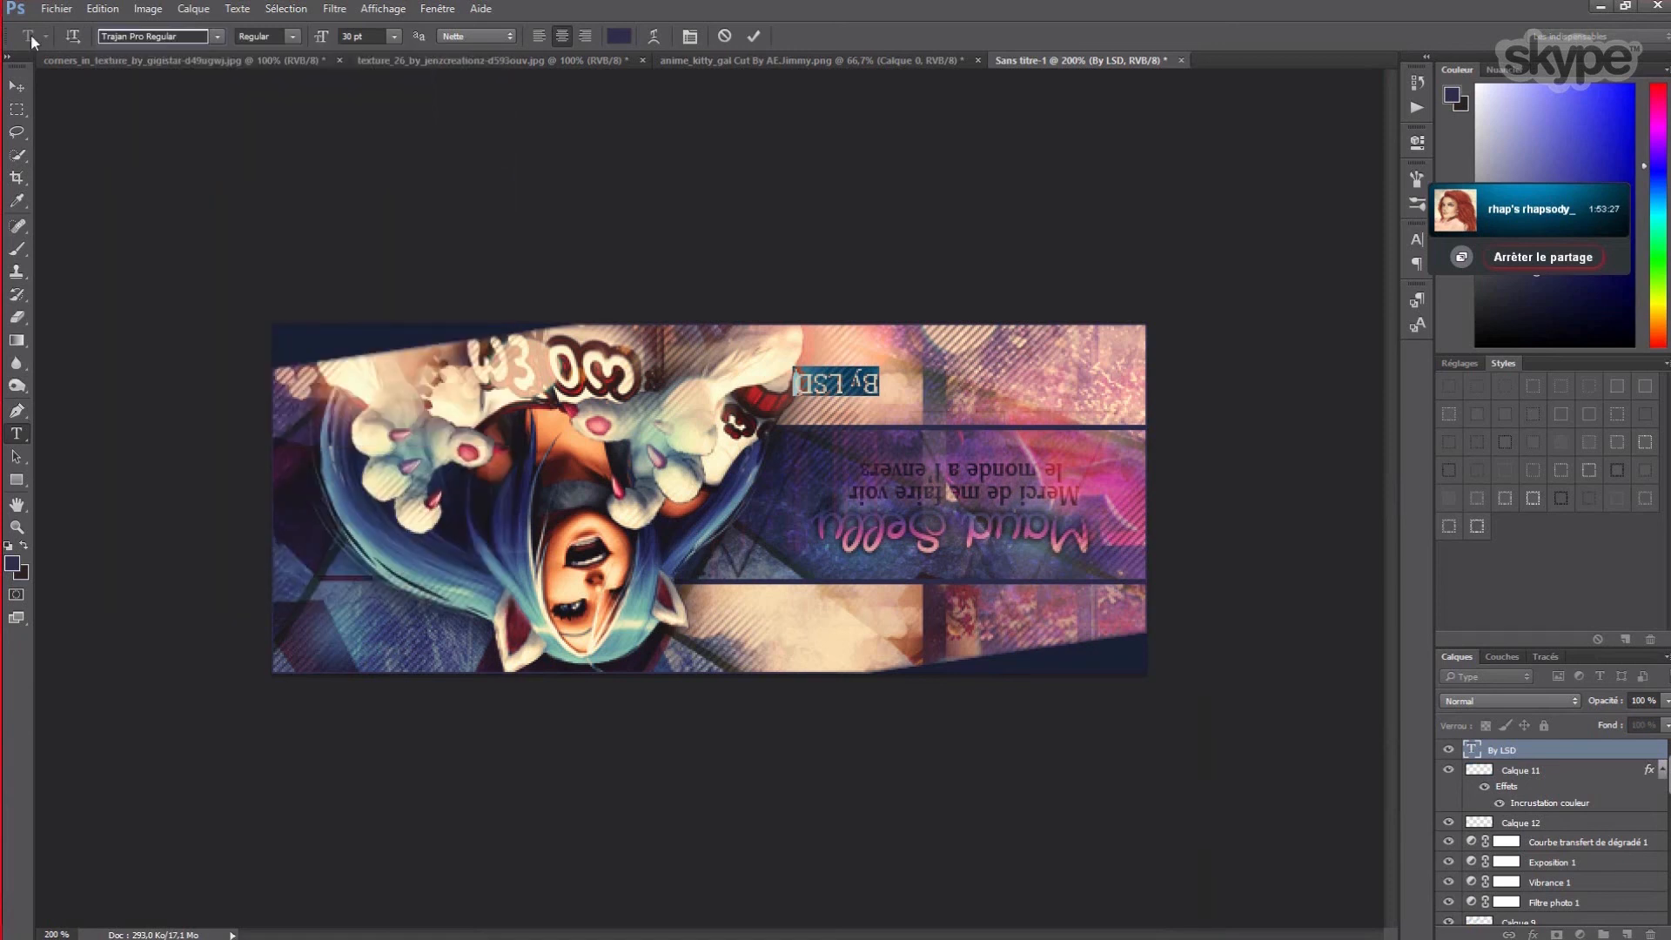
left_click(395, 36)
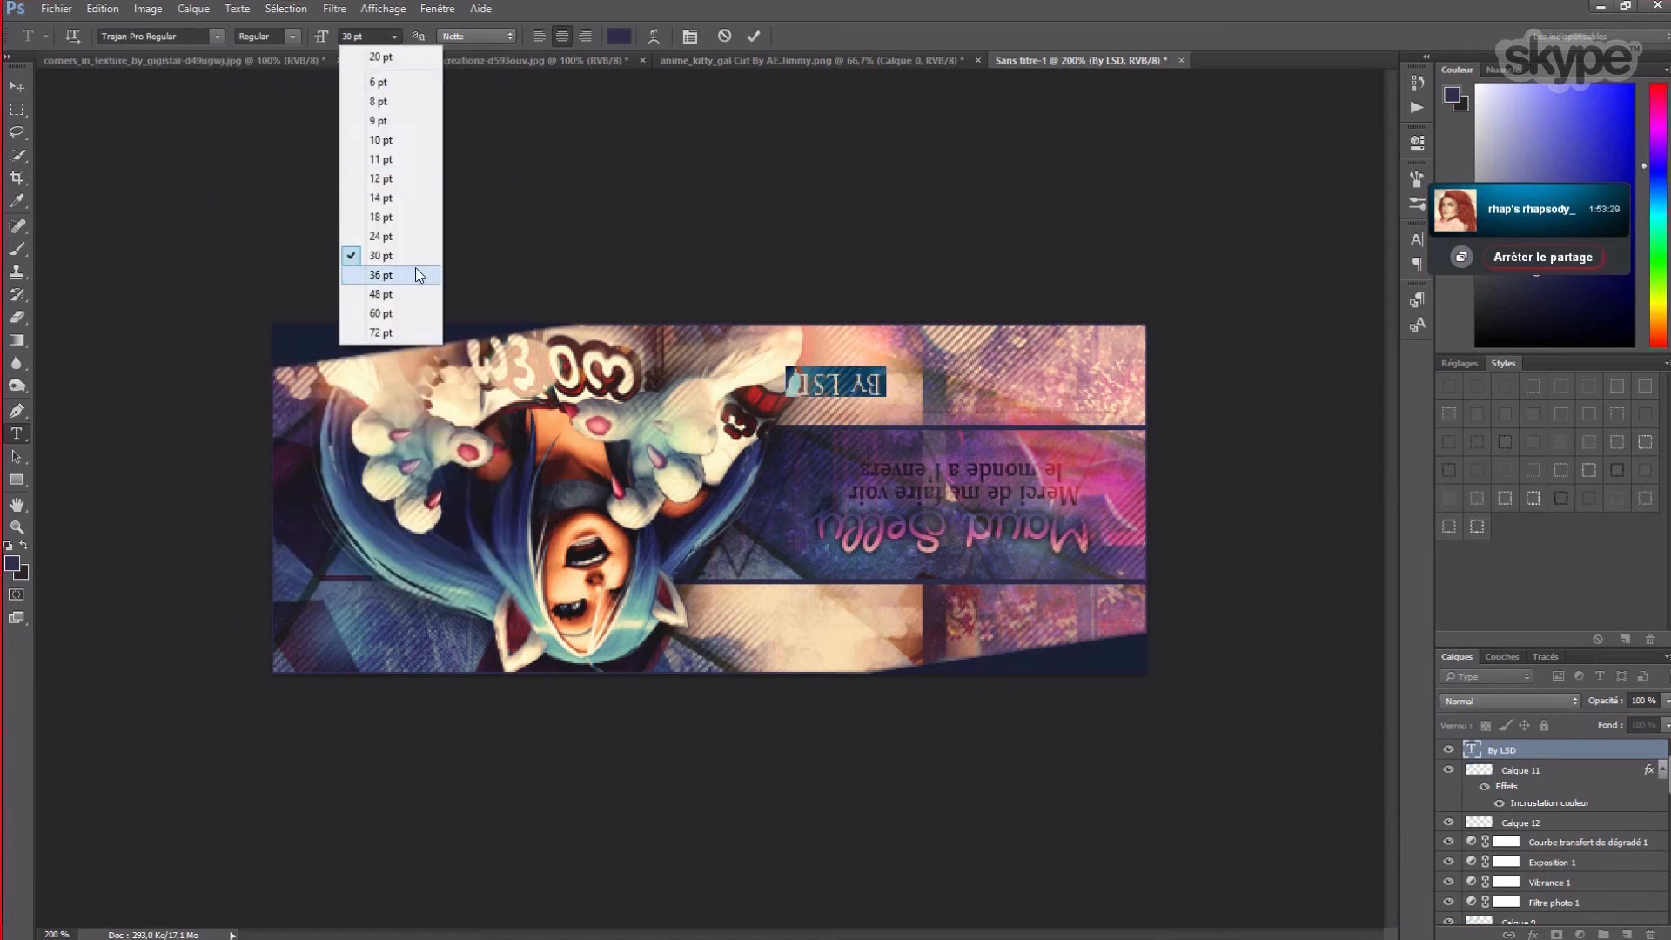
left_click(400, 158)
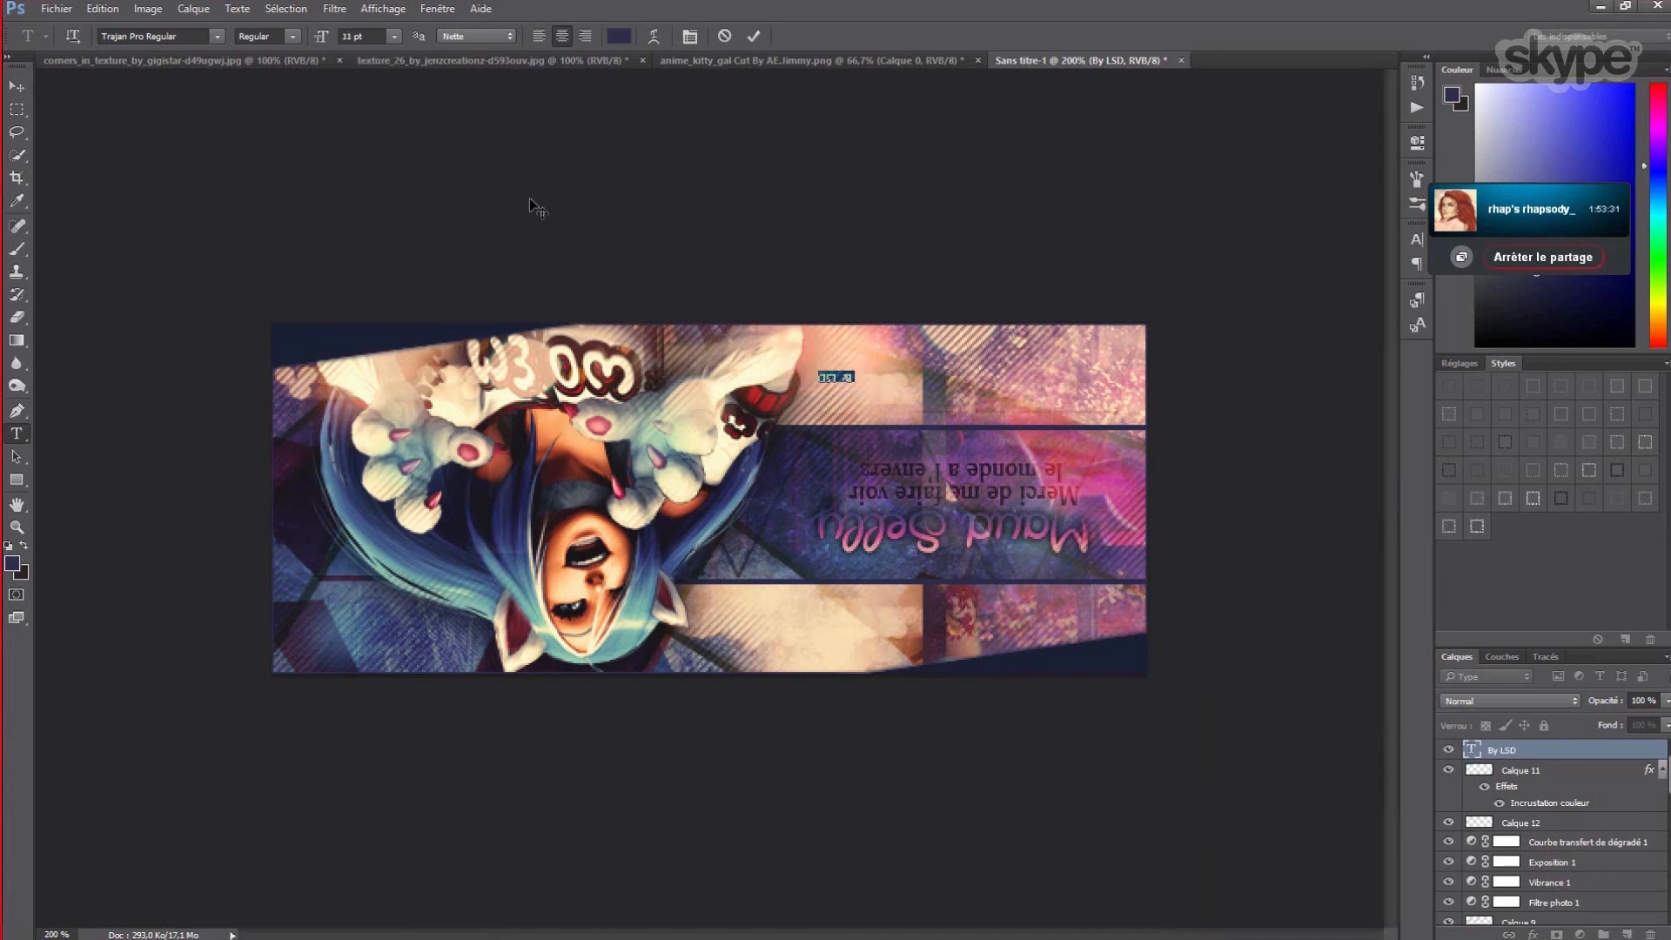
left_click(392, 35)
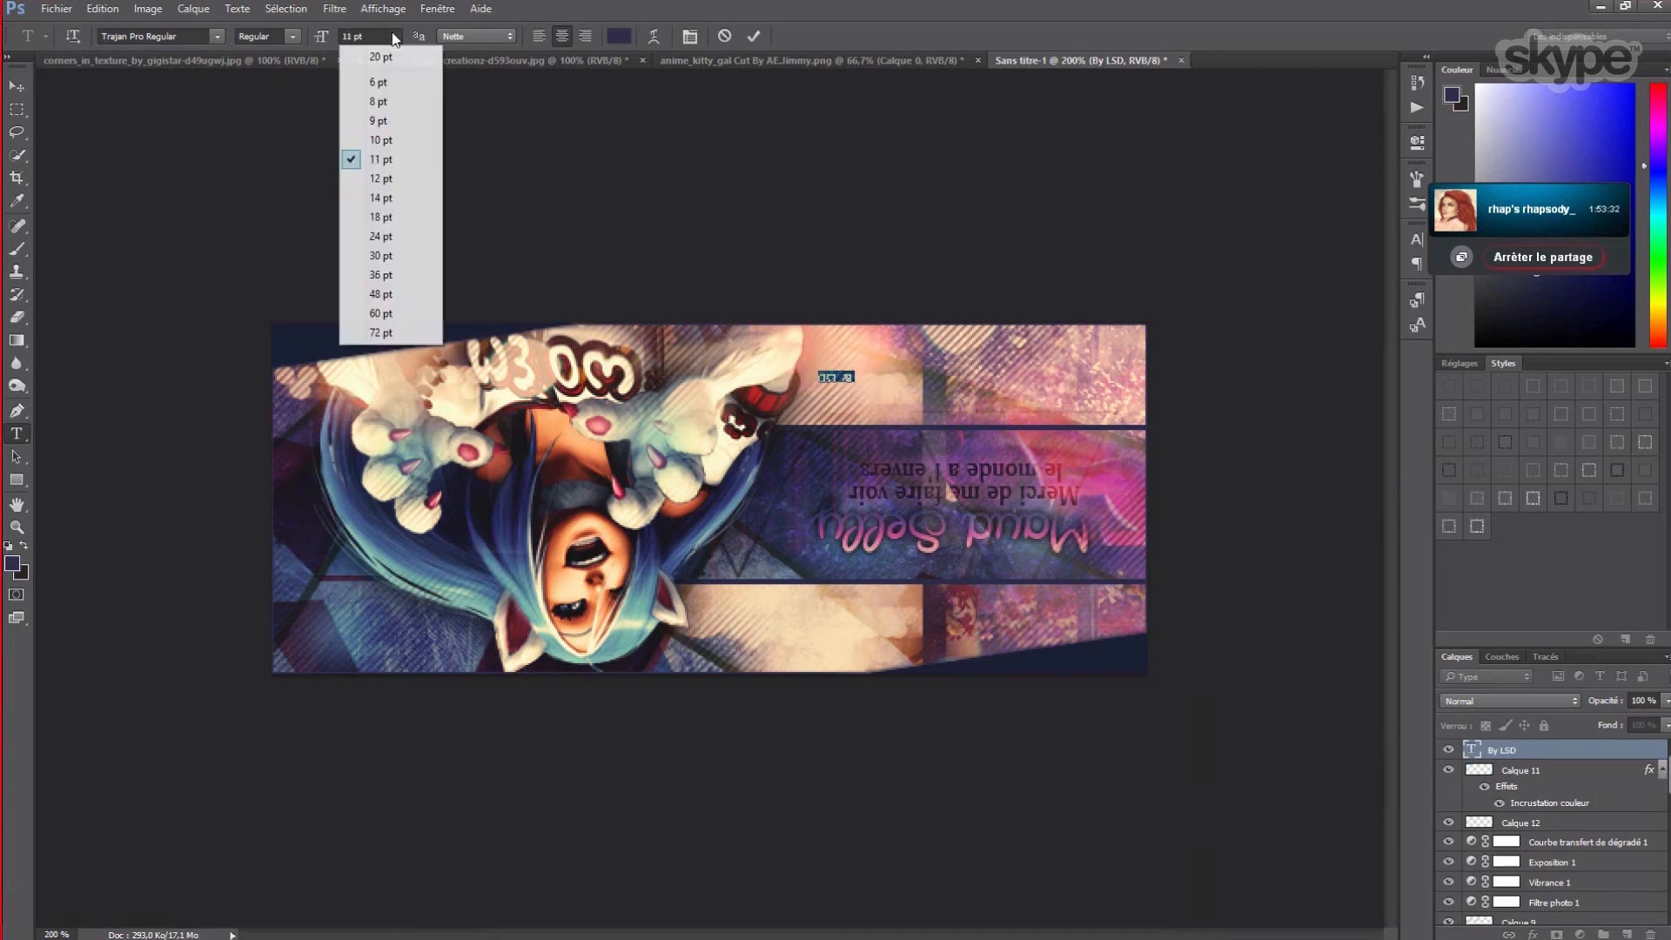
left_click(377, 217)
left_click(17, 86)
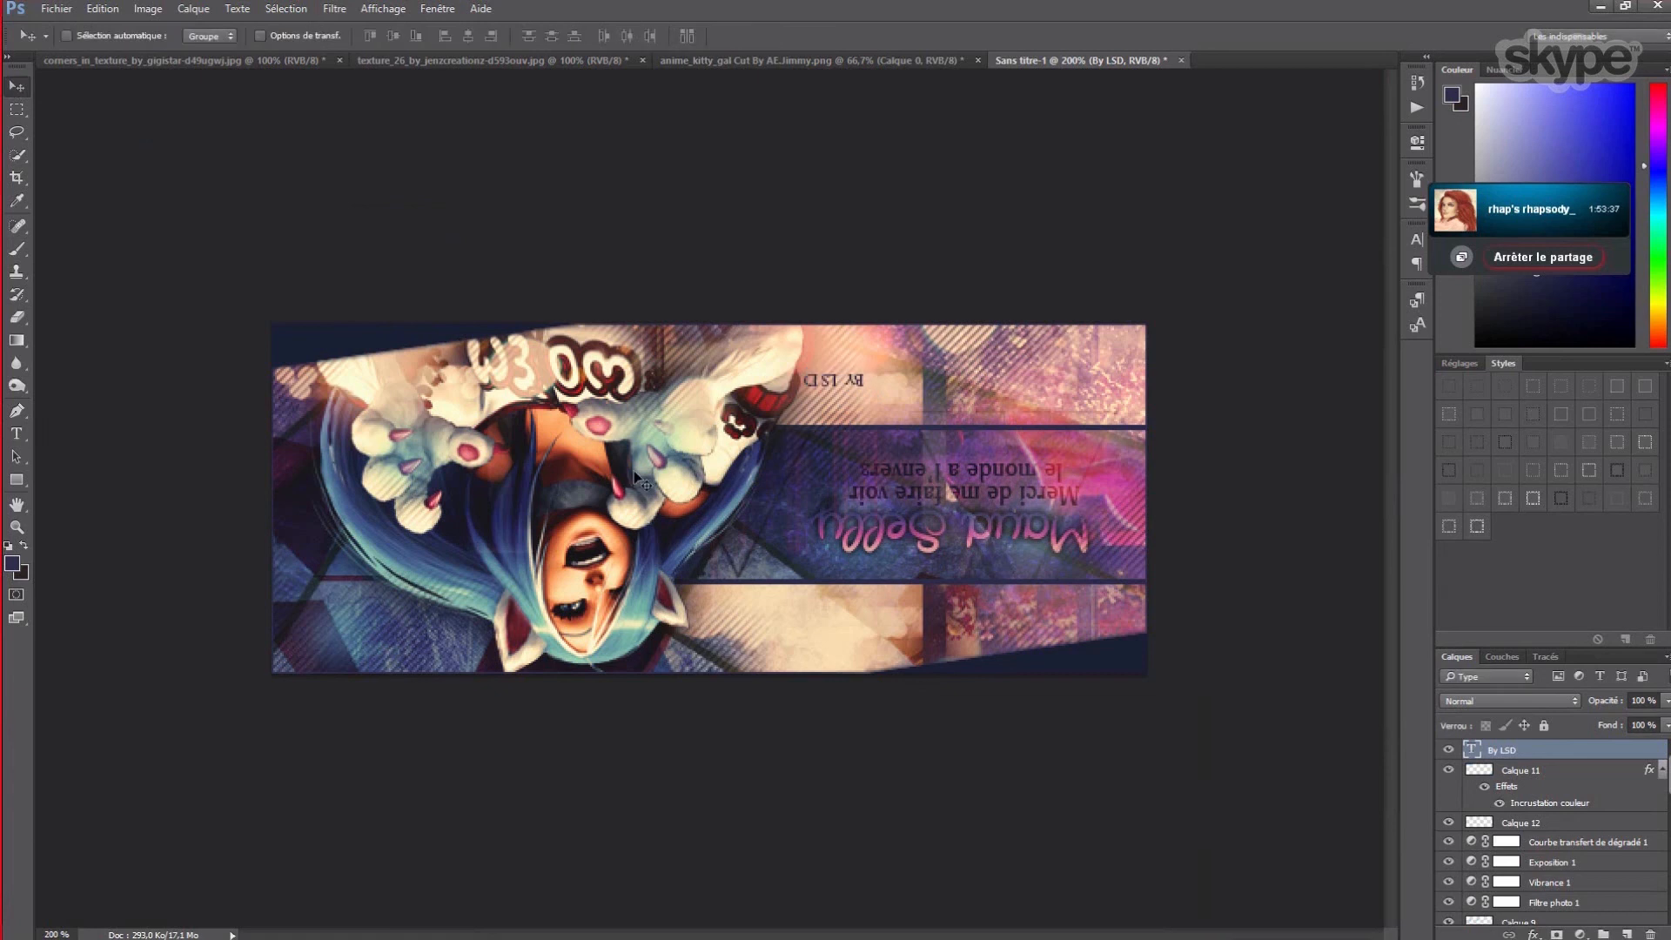
- Set the signature's vertical and horizontal scale to 100% in the Character panel
left_click(16, 434)
left_click(690, 36)
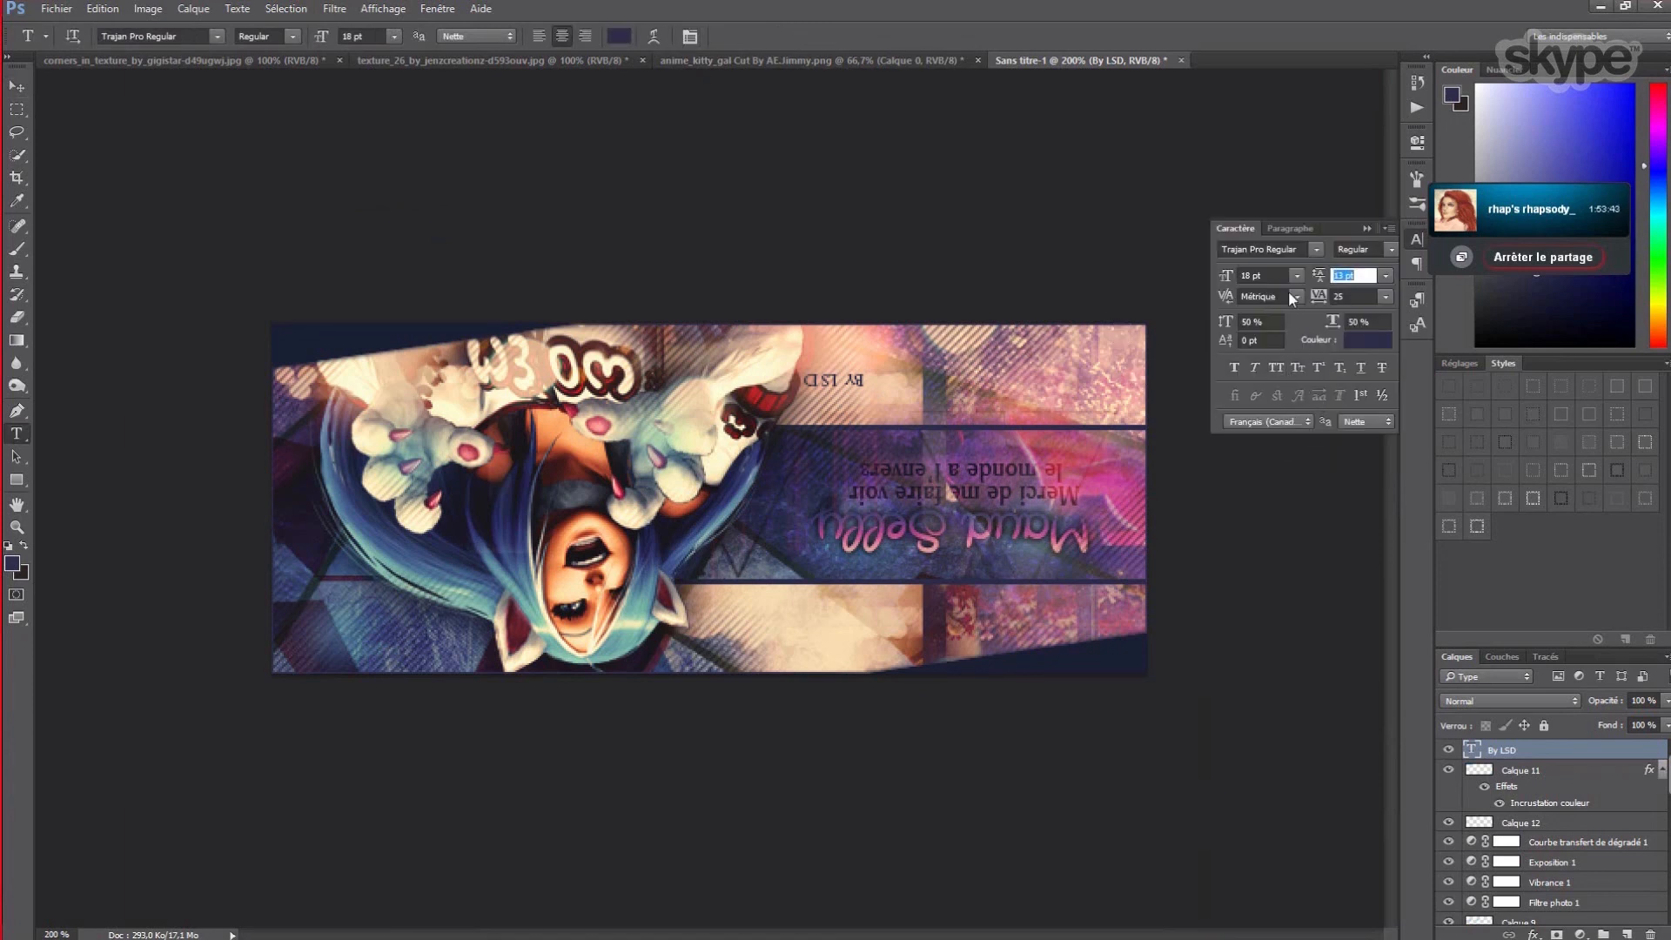
left_click(1259, 324)
type("100")
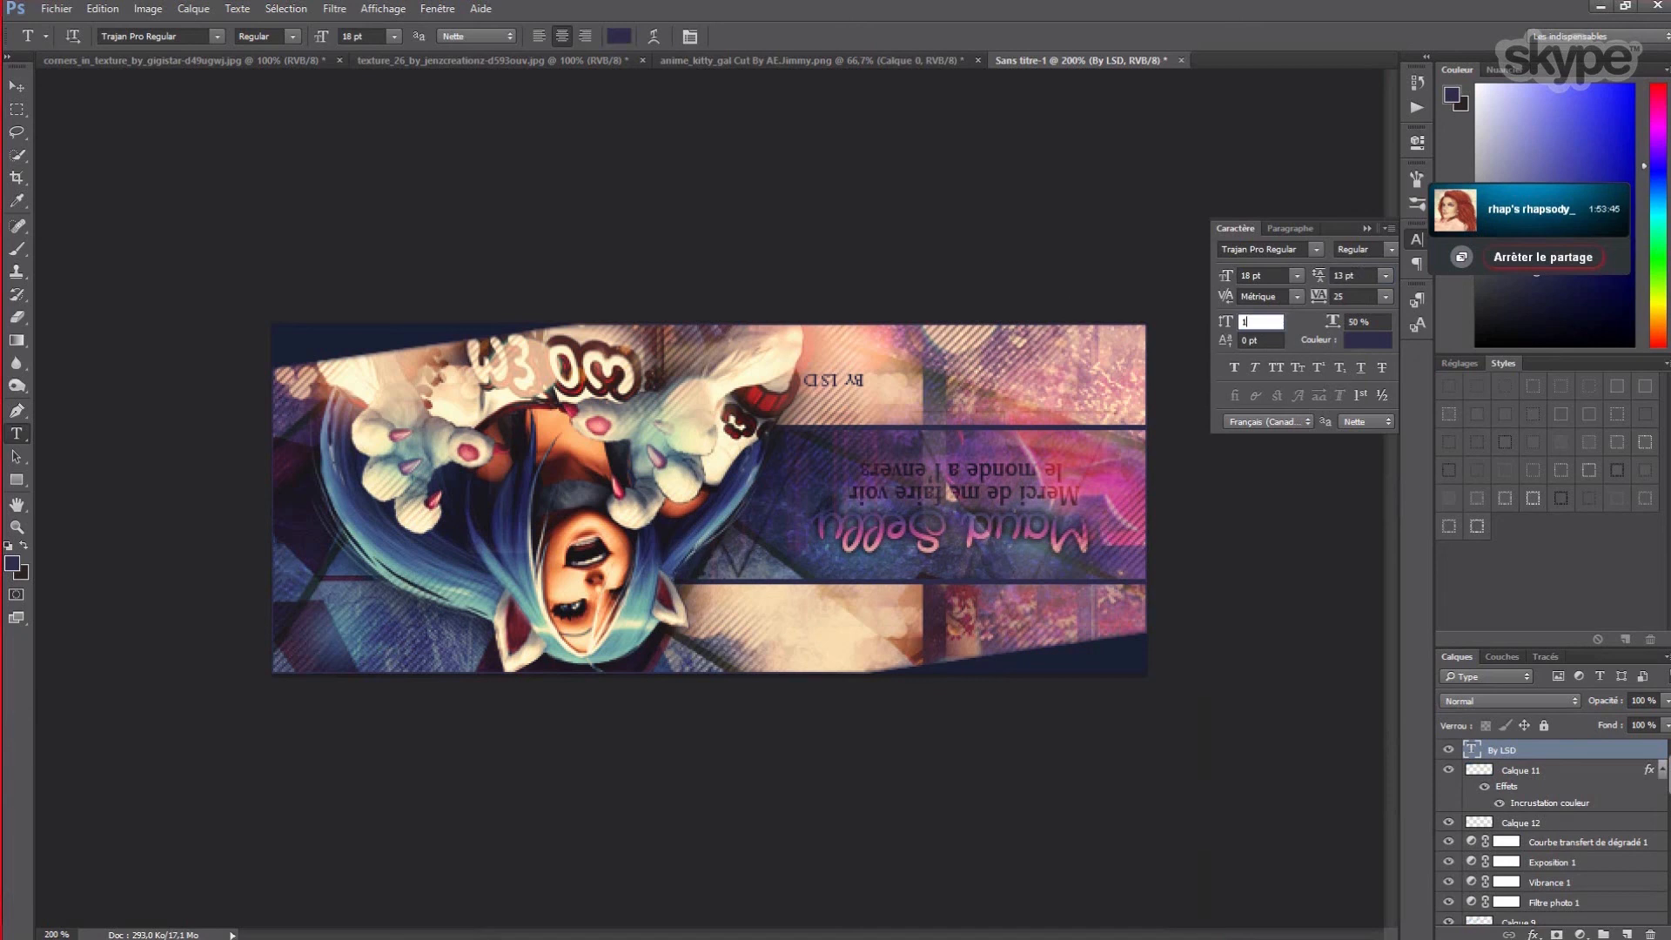
key("Tab")
type("1")
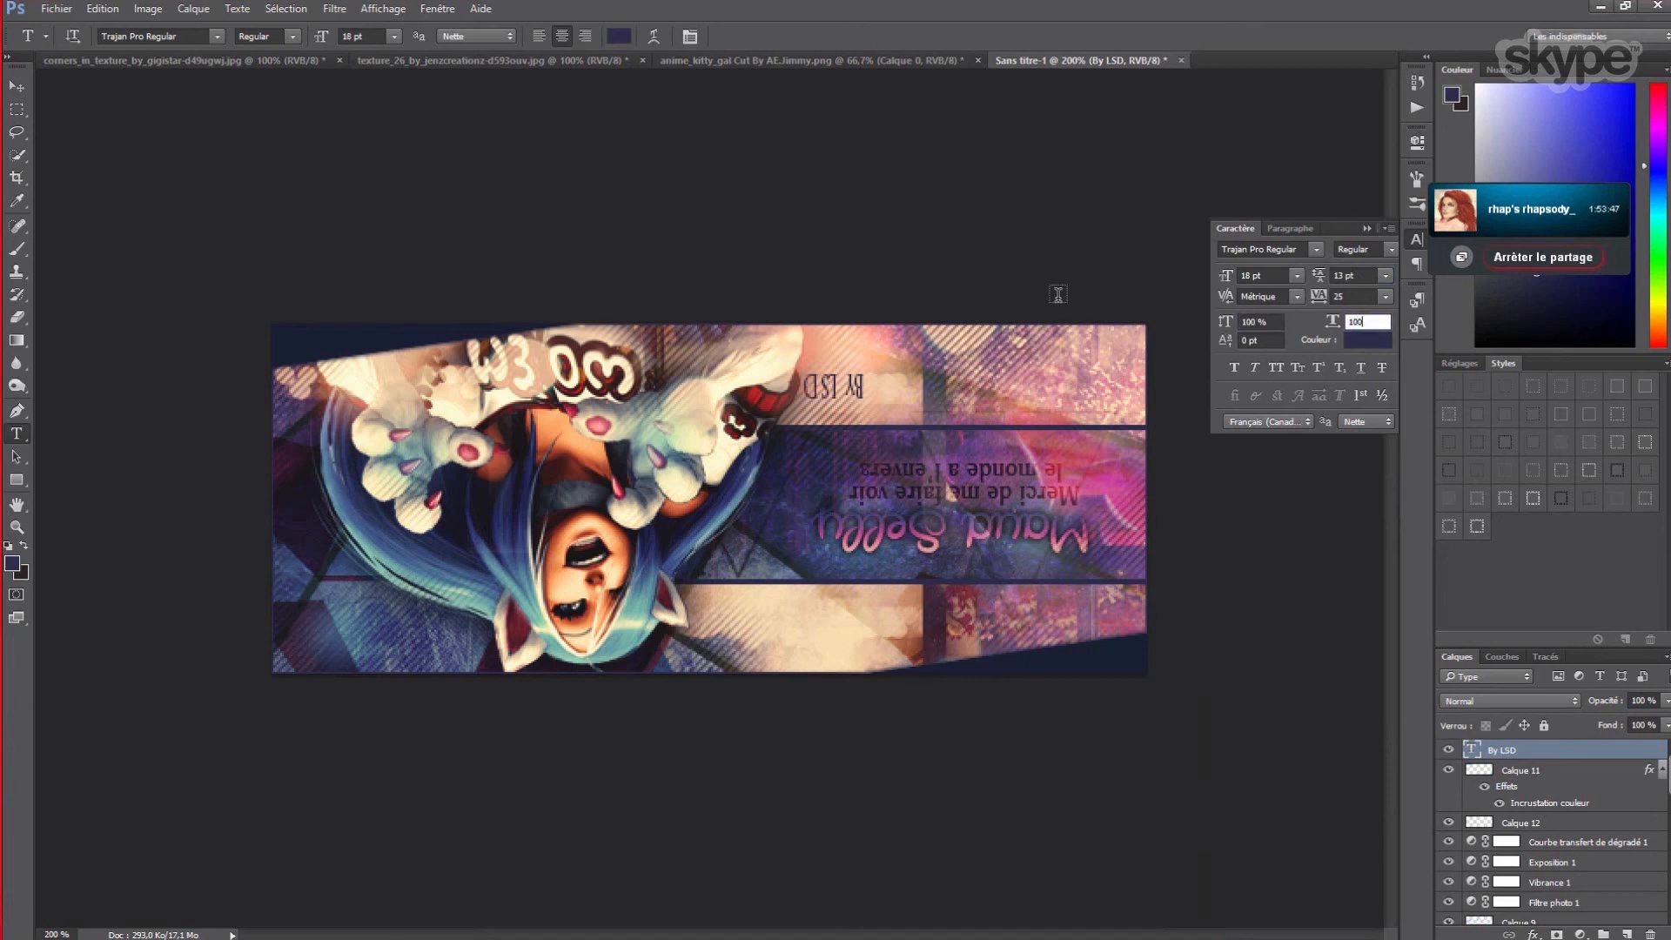
left_click(1252, 275)
left_click(1357, 322)
type("100")
key("Return")
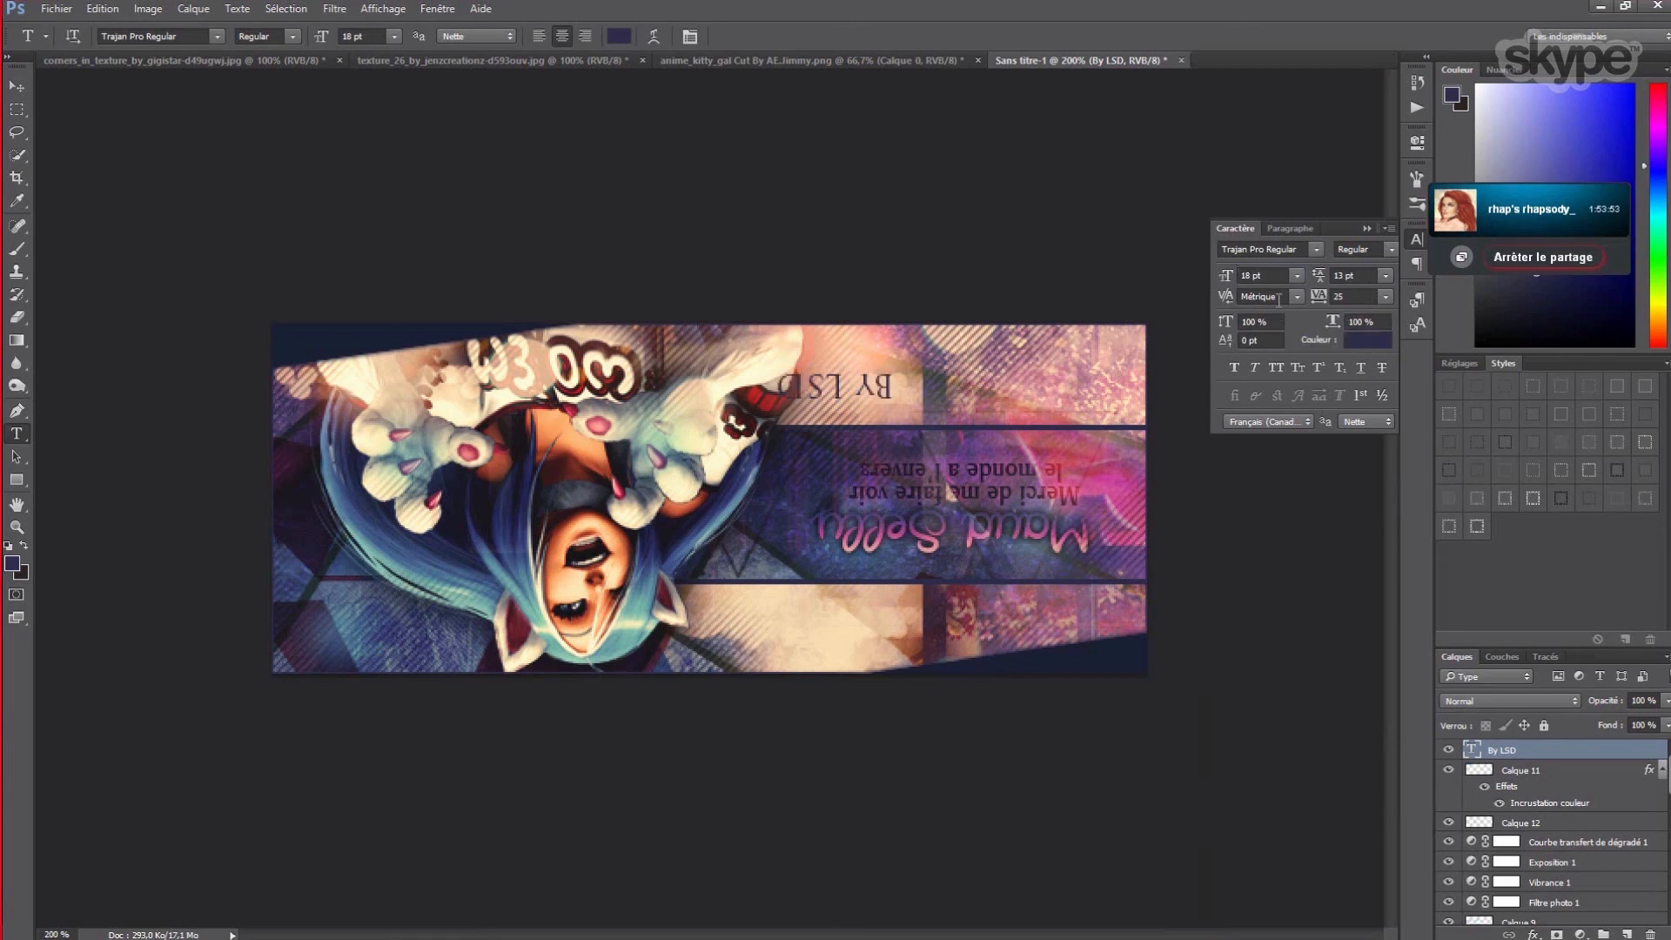
- Set tracking to -50 and size to 10 pt, then move the signature toward the bottom-left
left_click(1386, 297)
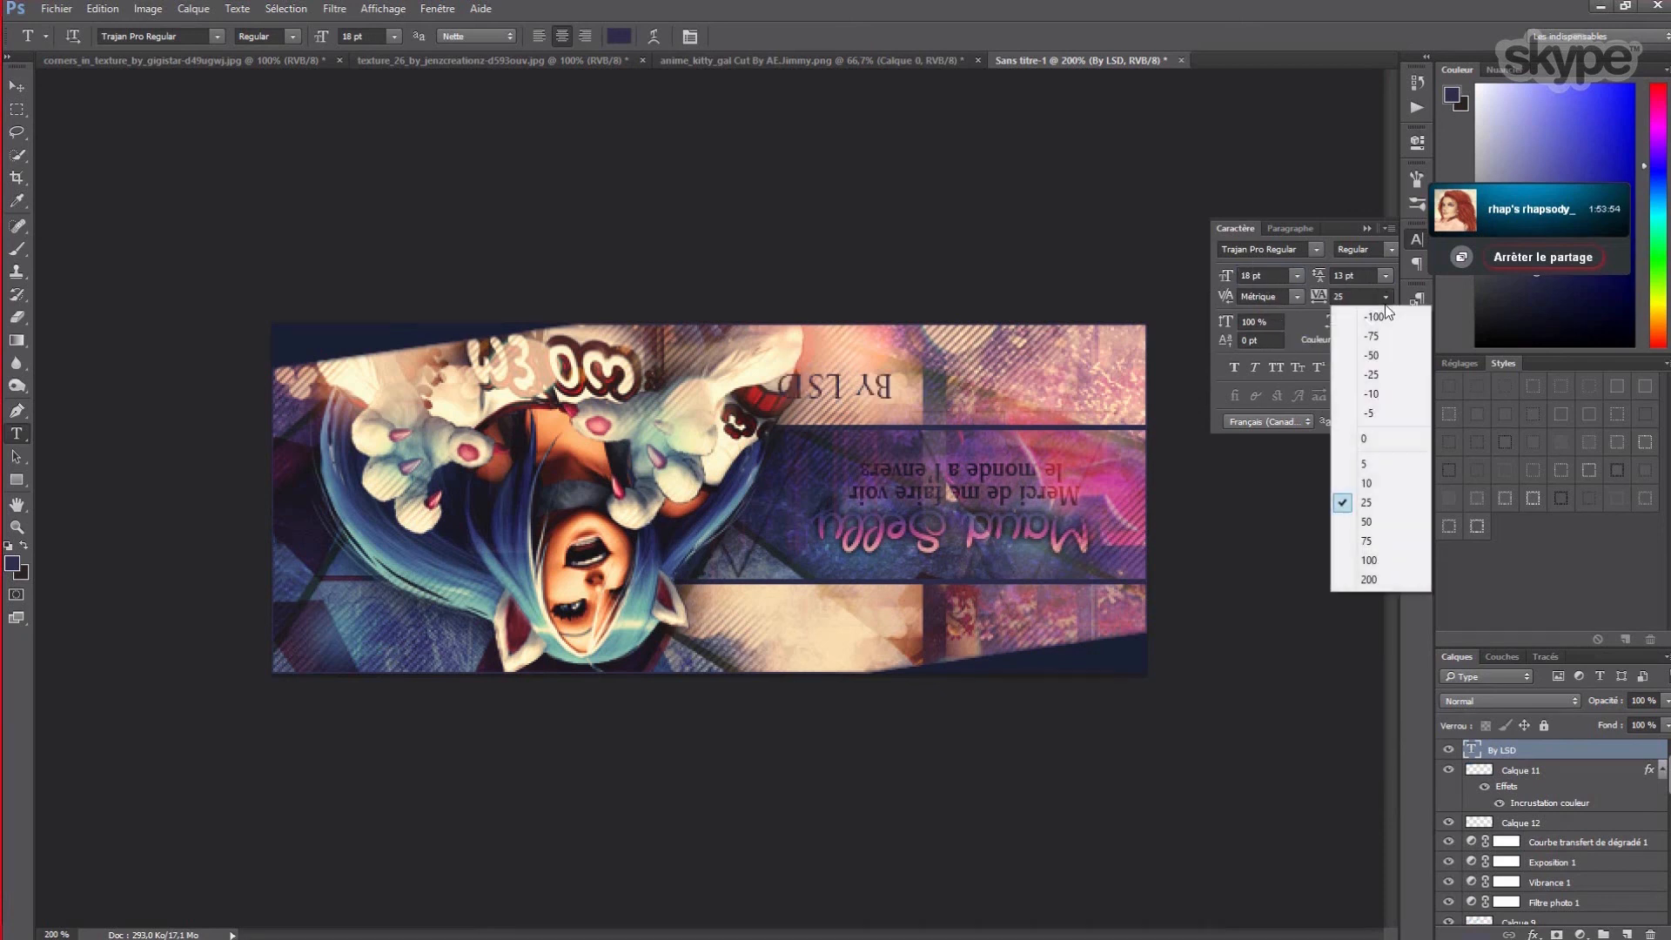
left_click(1372, 355)
double_click(1251, 276)
type("8")
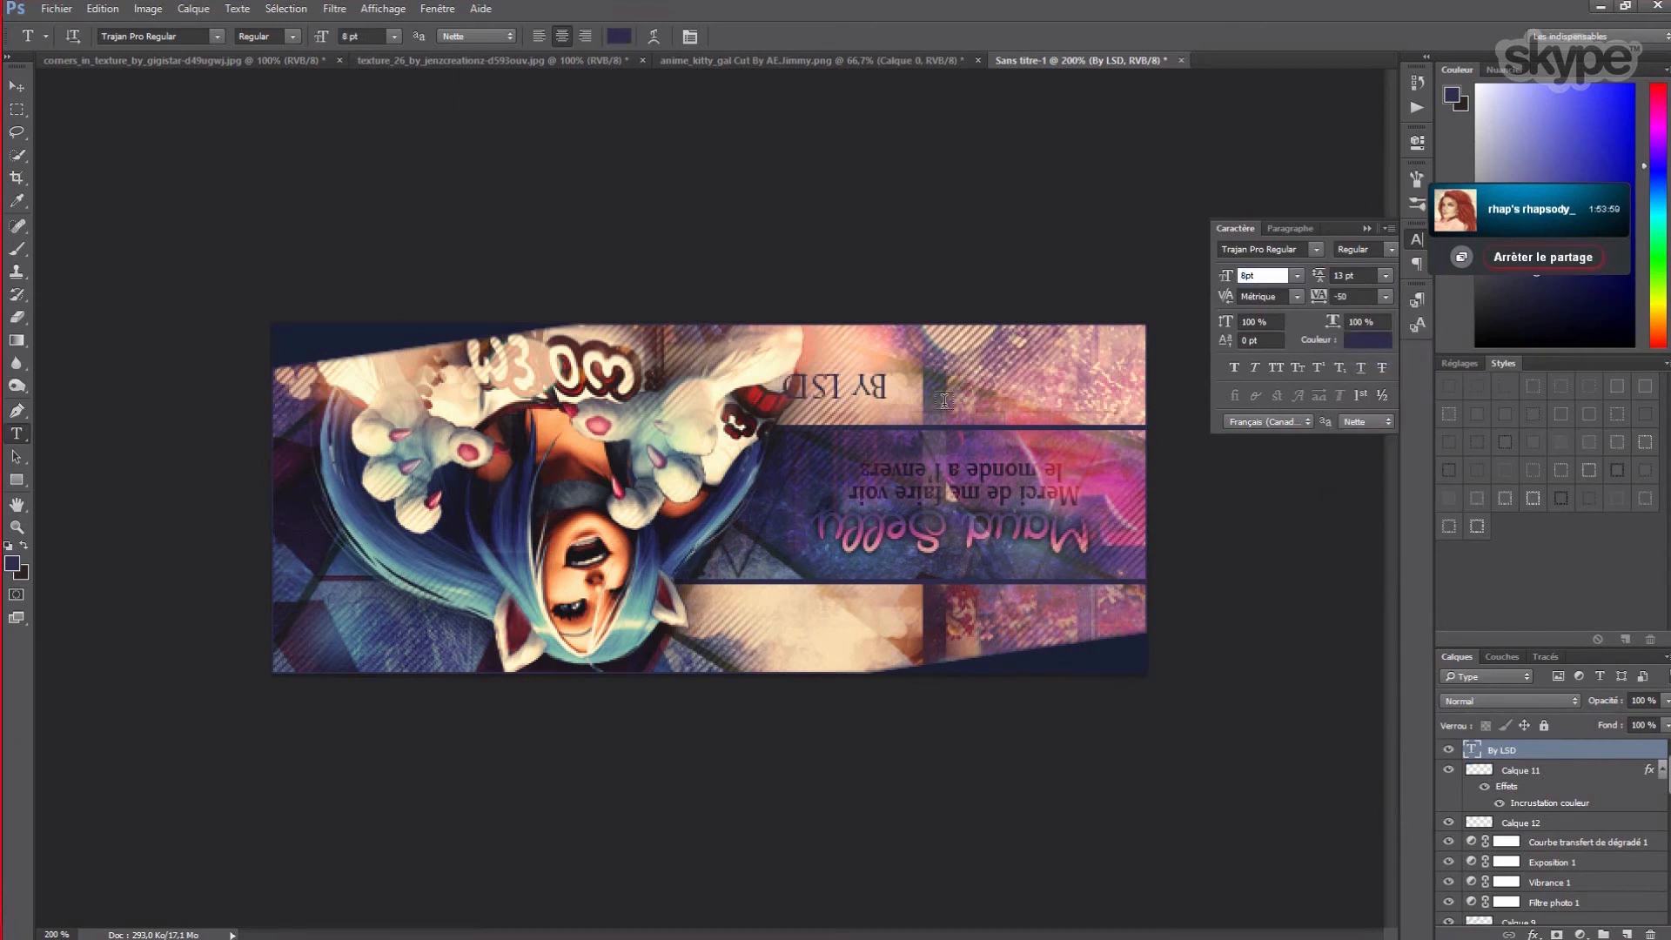
key("Return")
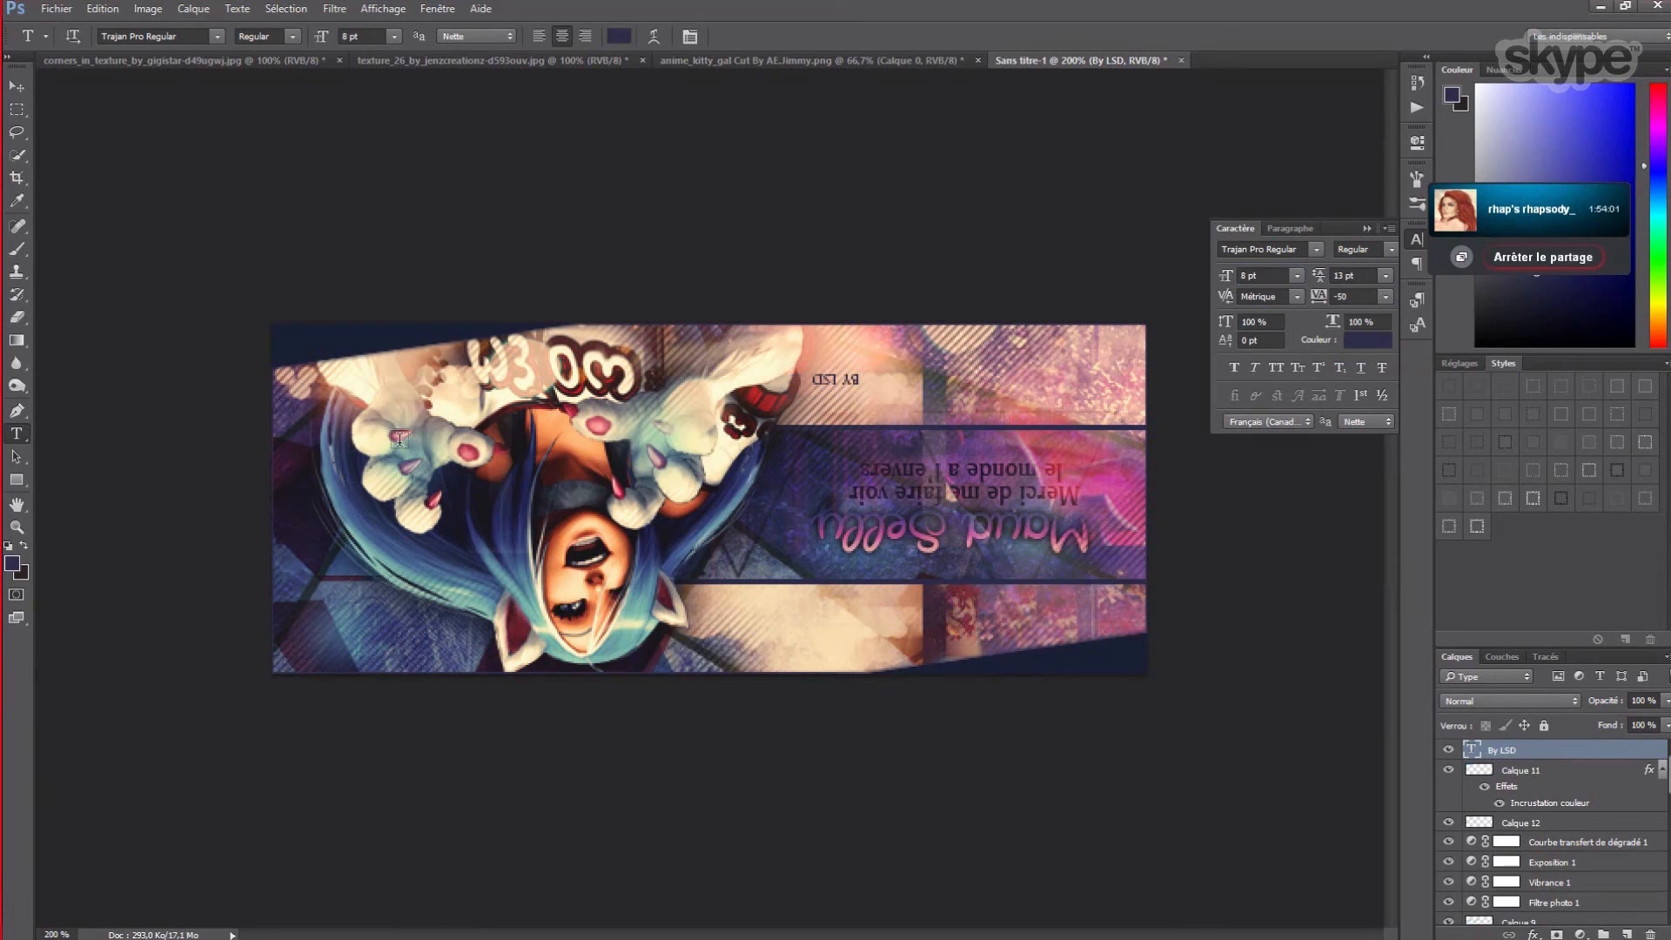
double_click(1246, 275)
type("10")
key("Return")
left_click(17, 87)
left_click_drag(818, 394, 327, 666)
- Colour the signature a darkened teal sampled from the artwork and settle it bottom-left
left_click(1373, 341)
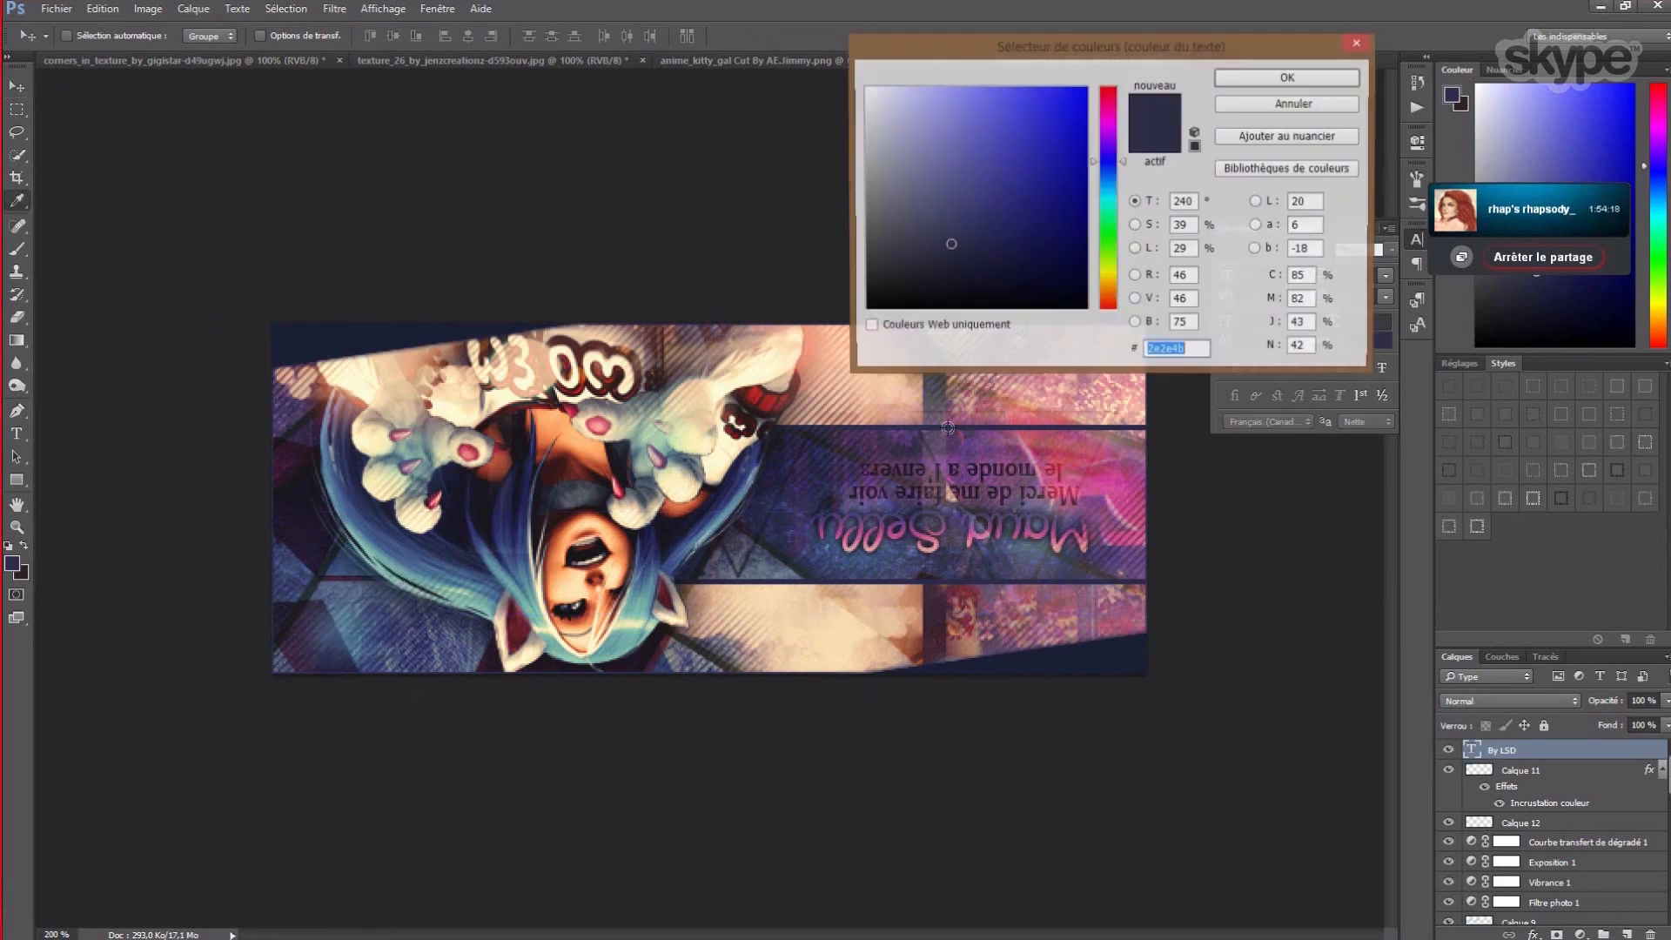
left_click(636, 597)
mouse_move(945, 210)
left_mouse_down()
mouse_move(944, 225)
mouse_move(982, 215)
mouse_move(932, 214)
left_mouse_up()
left_click(1343, 76)
key("v")
left_click_drag(316, 659, 313, 659)
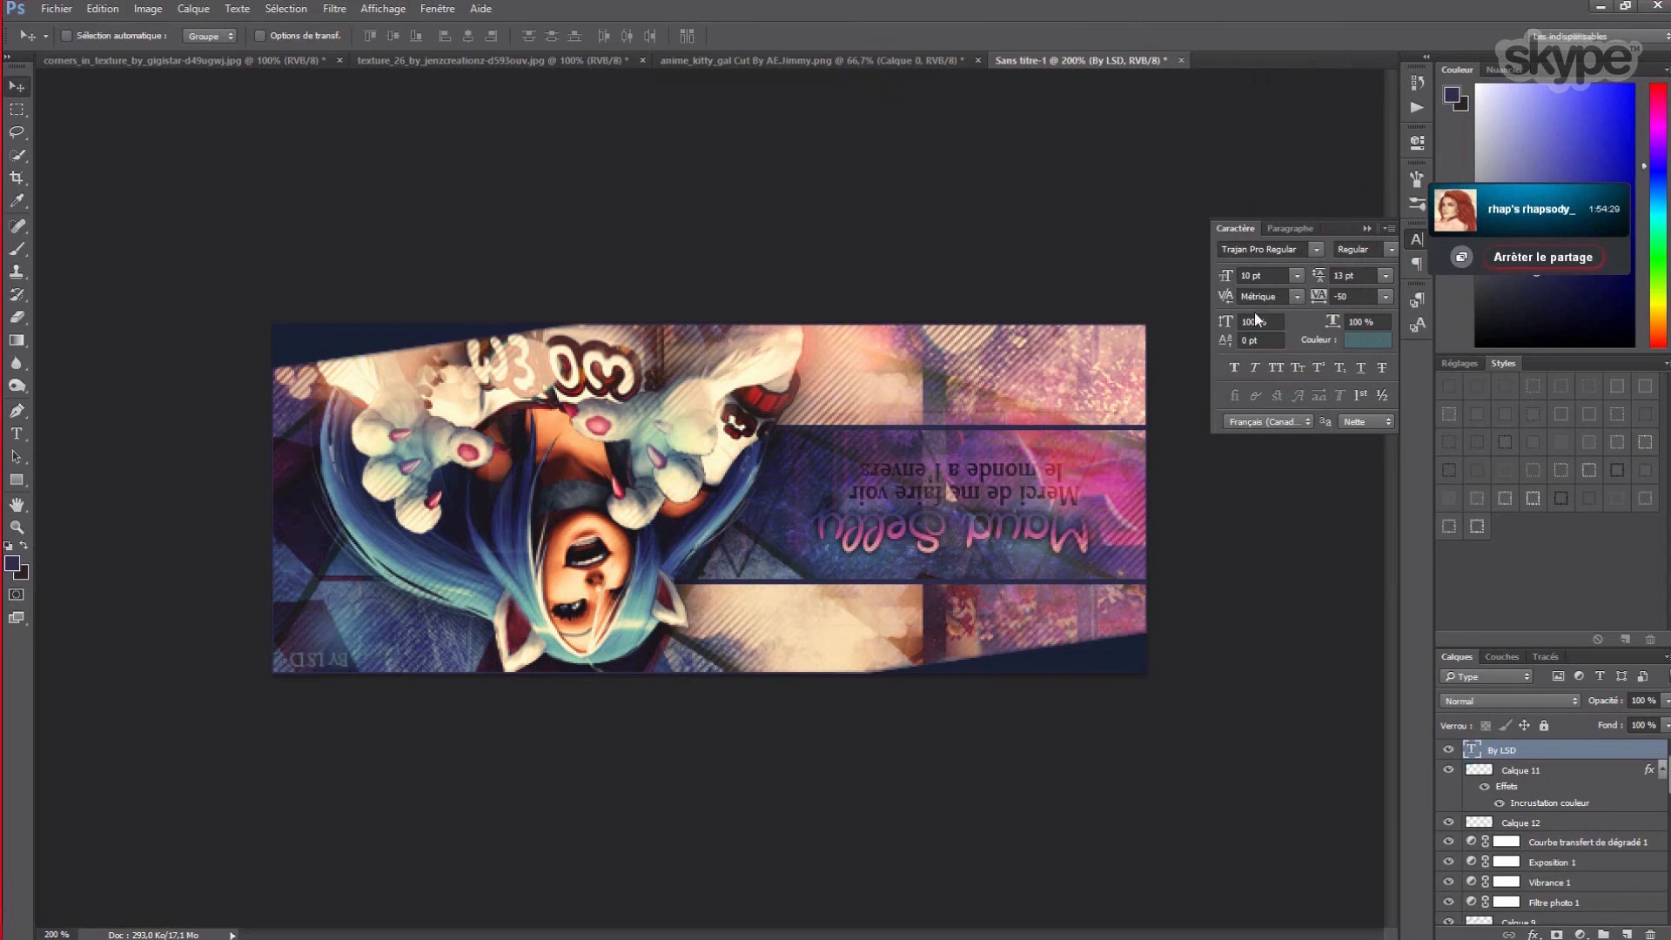
- Change the signature's tracking from -50 to -60
left_click(1390, 301)
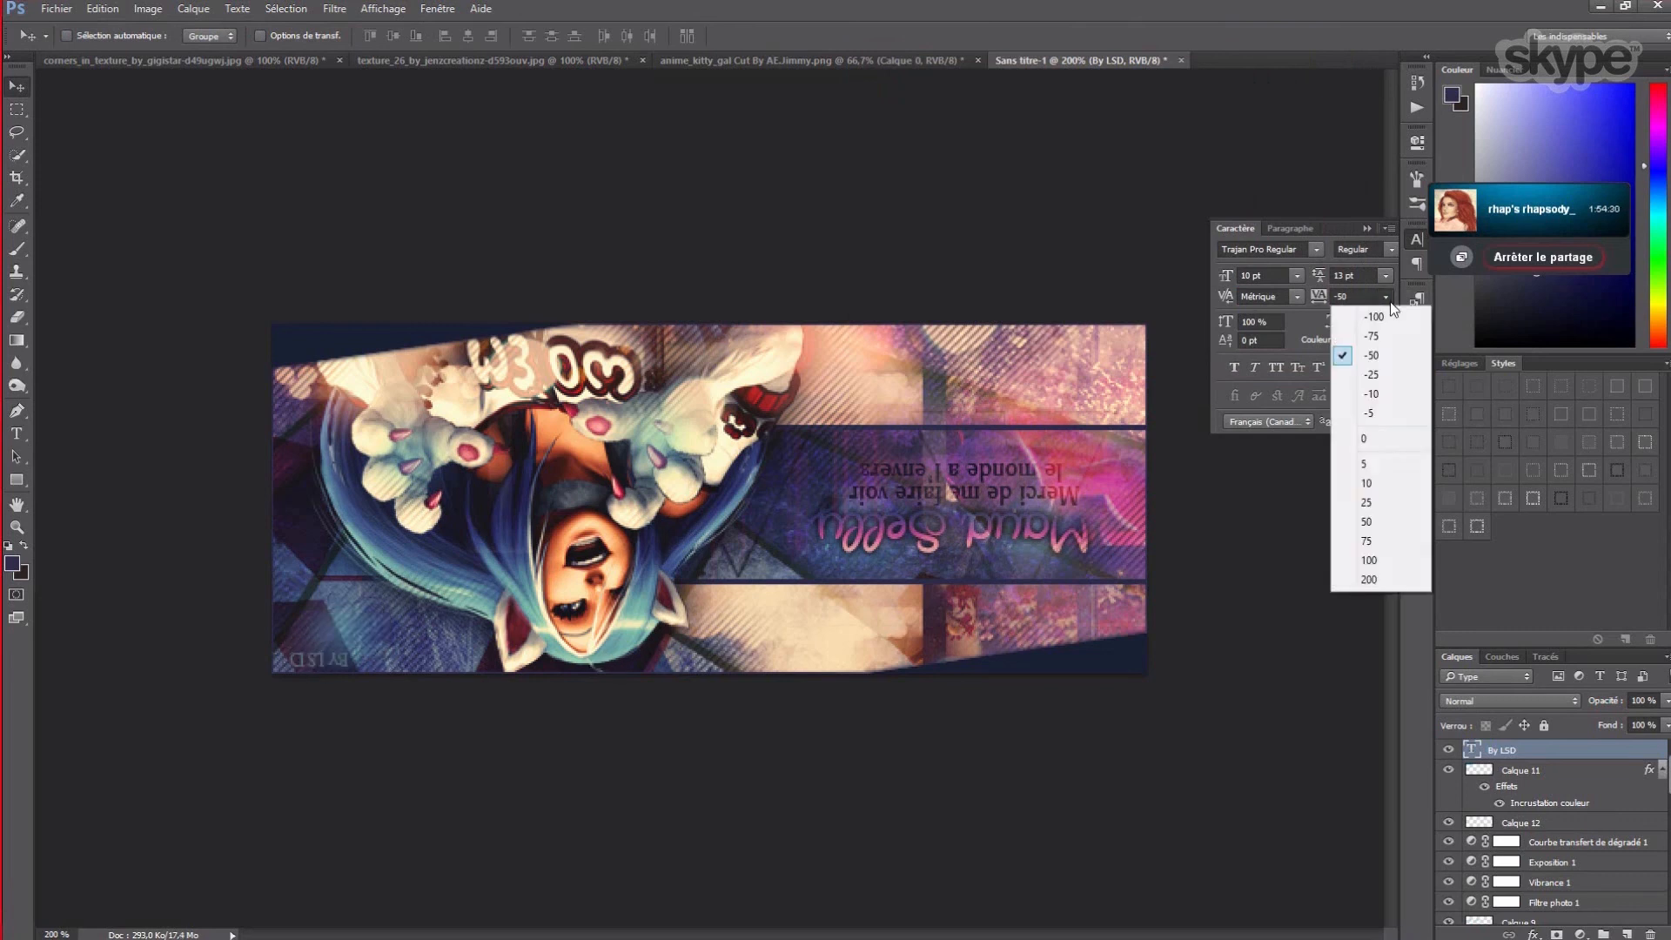
left_click(1377, 353)
left_click_drag(1349, 297, 1343, 296)
type("60")
key("Return")
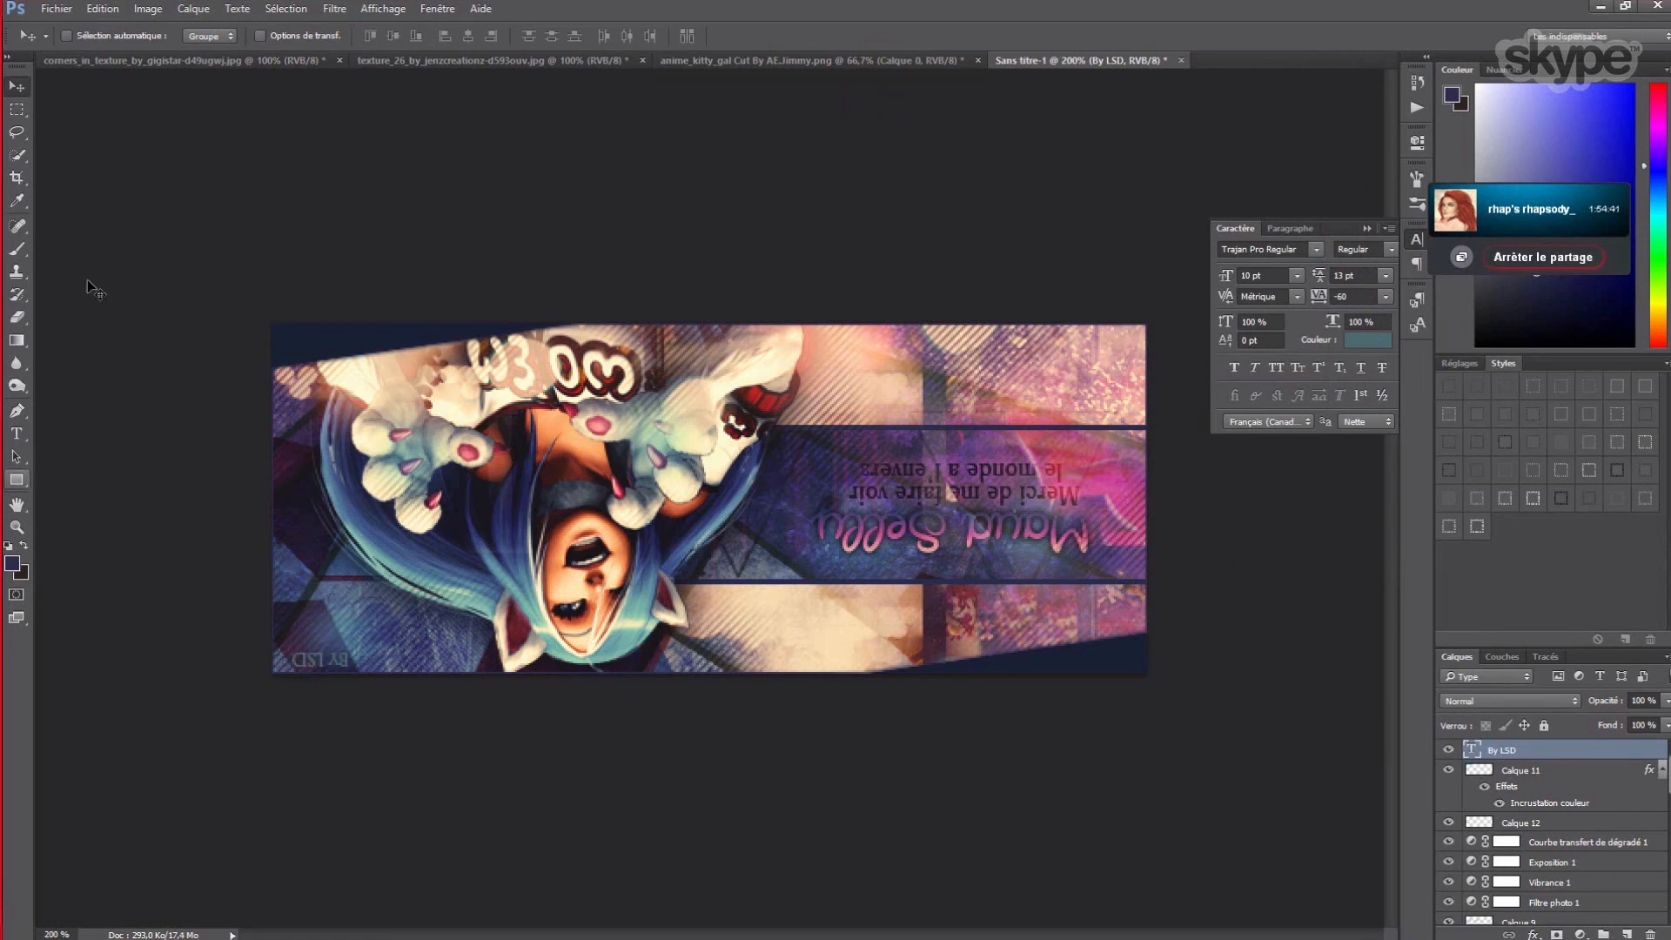
left_click(57, 9)
left_click(129, 200)
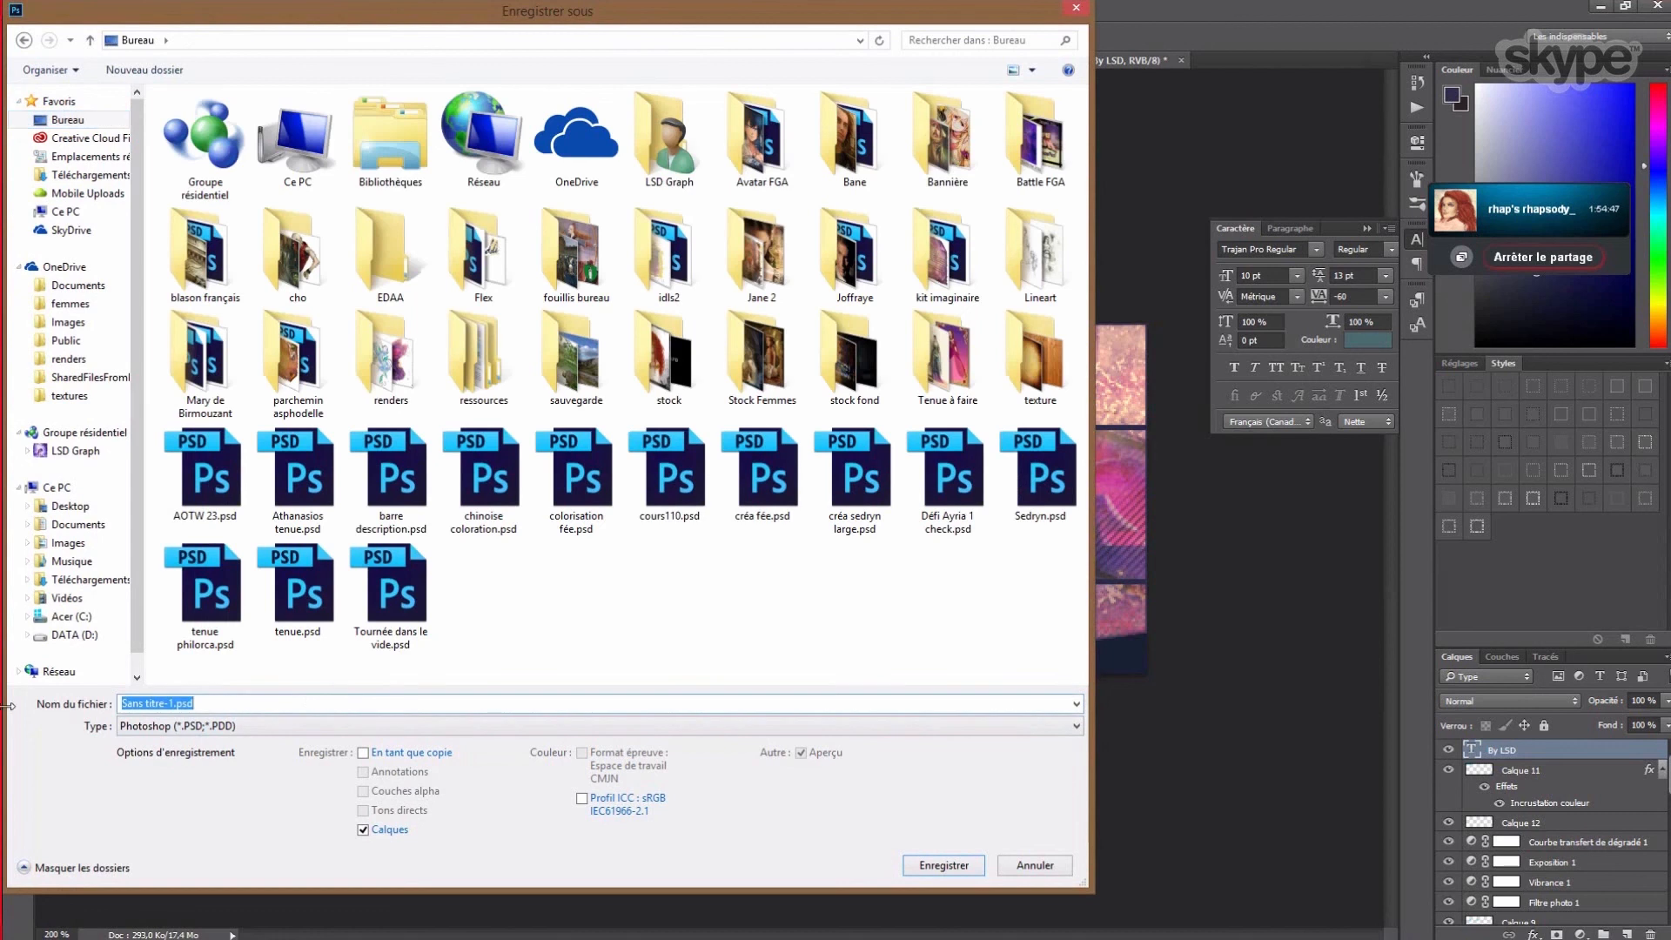
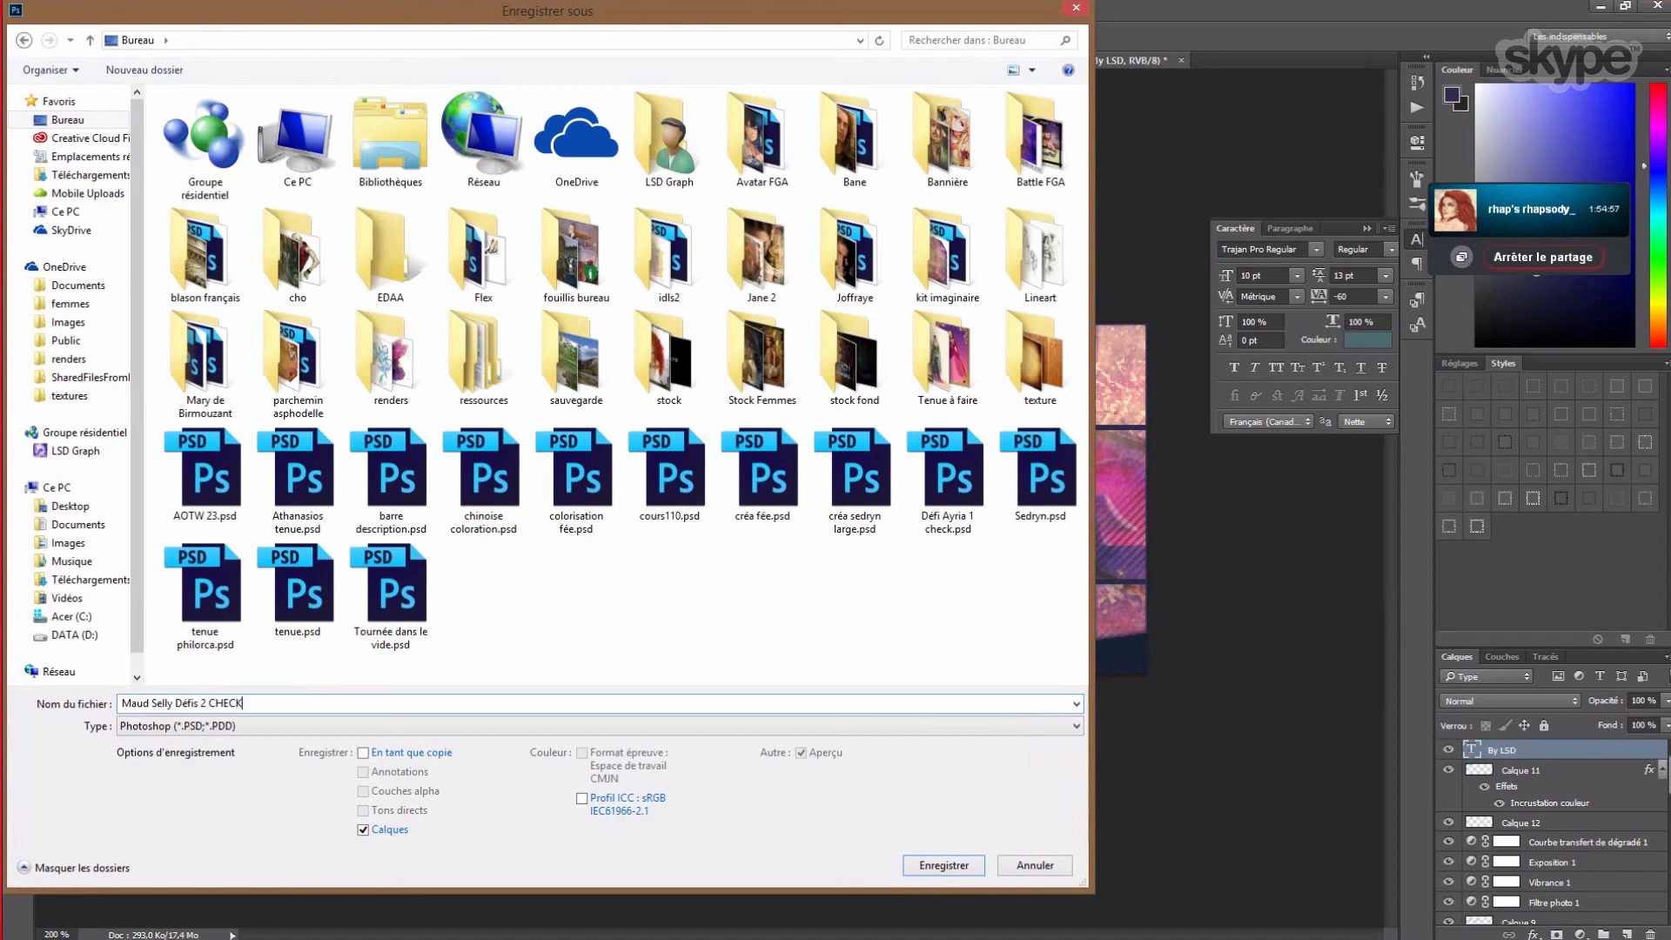
type("HECK")
key("Return")
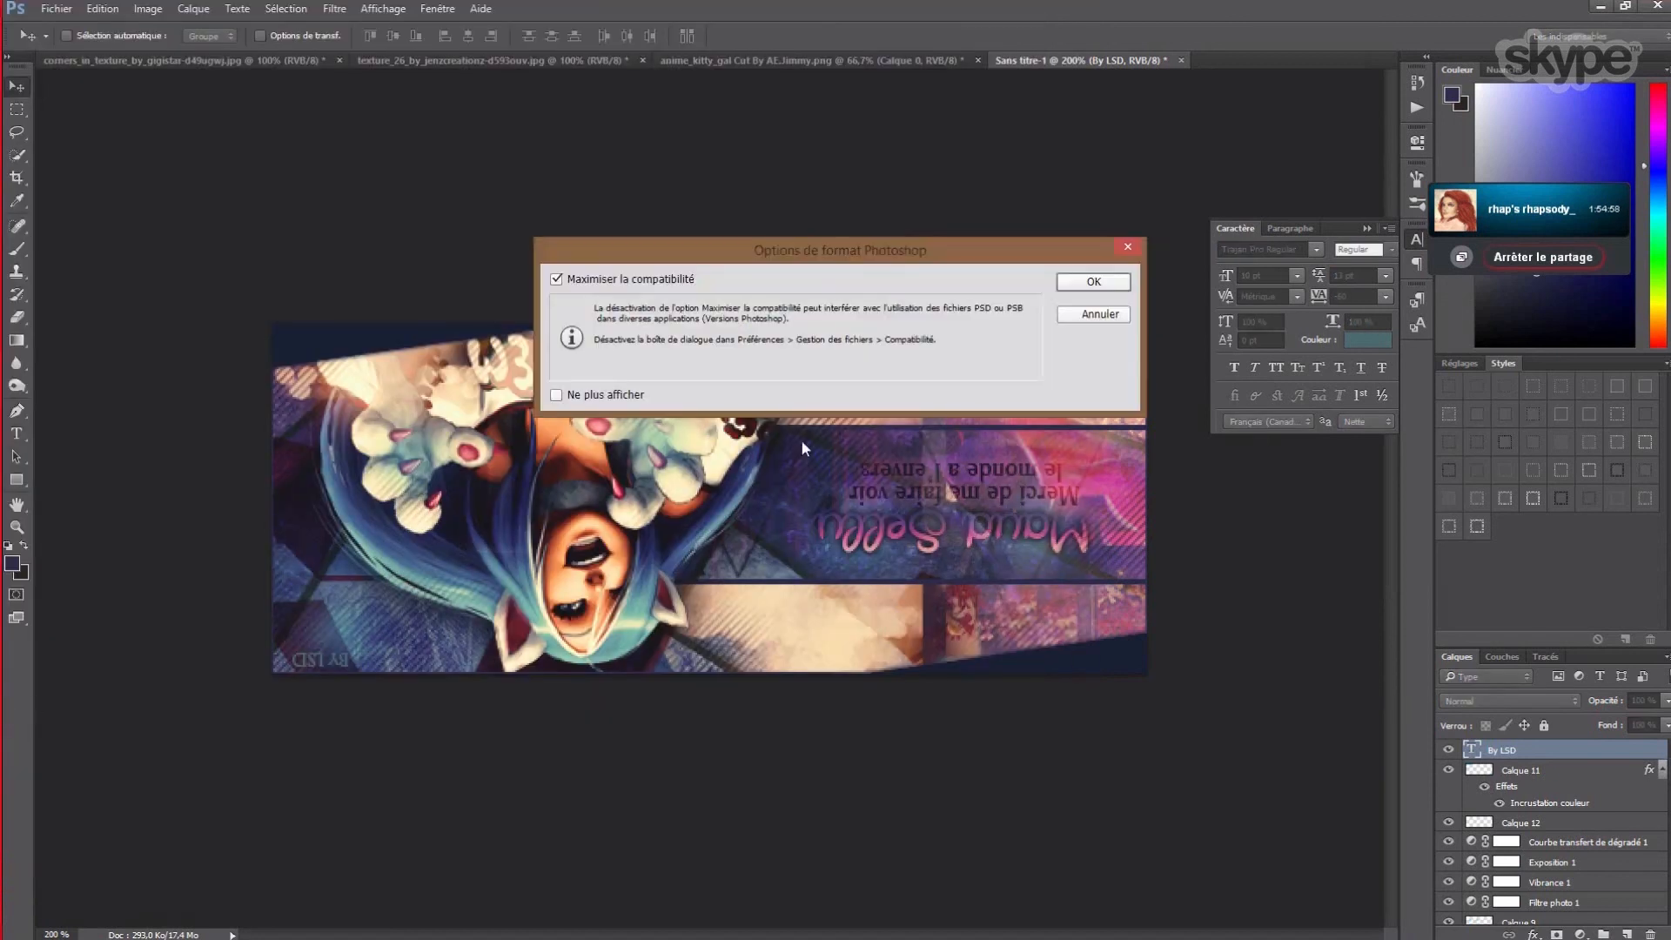
key("Return")
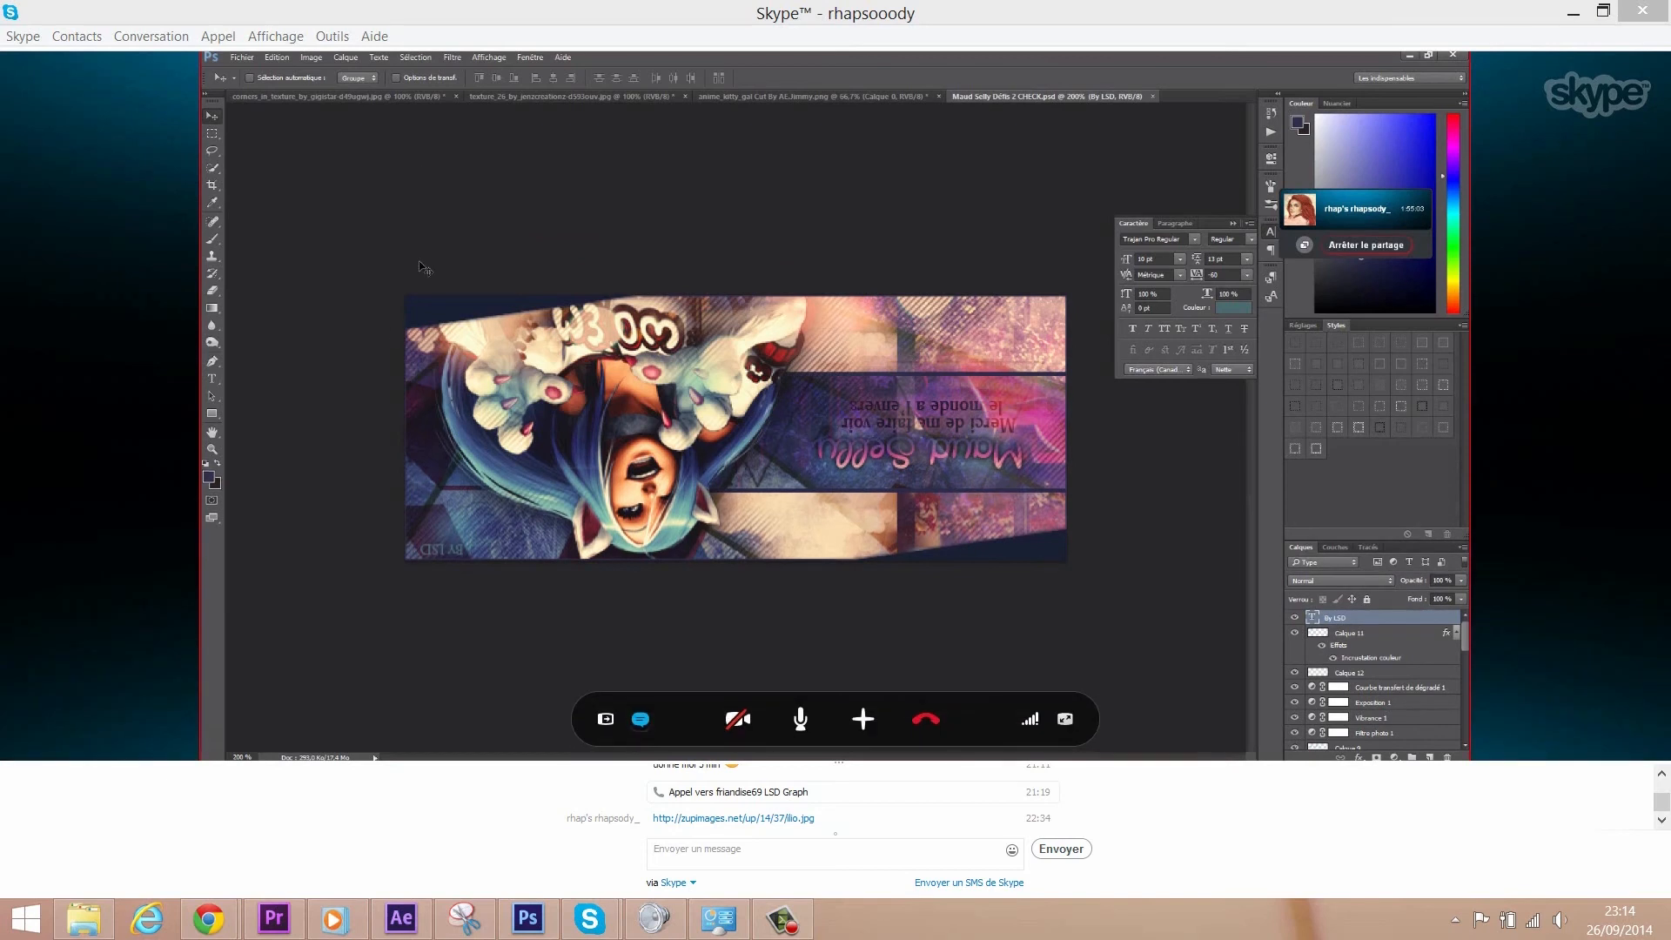
- Rotate the canvas 180° and view the banner at 100% zoom
left_click(311, 58)
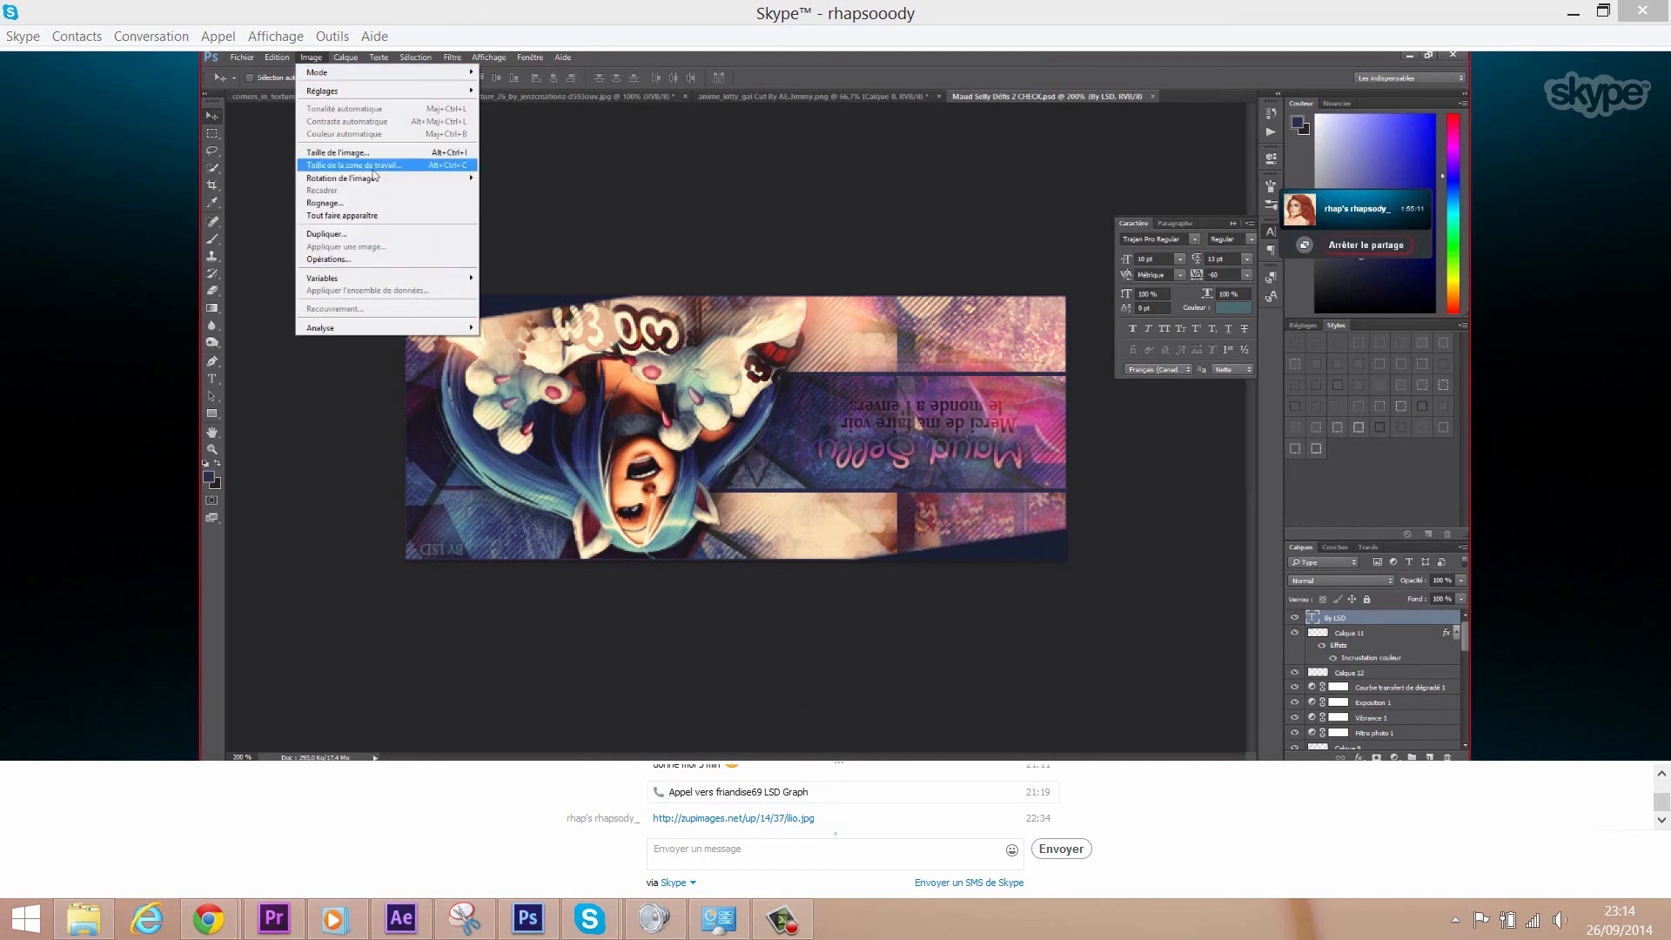
mouse_move(376, 179)
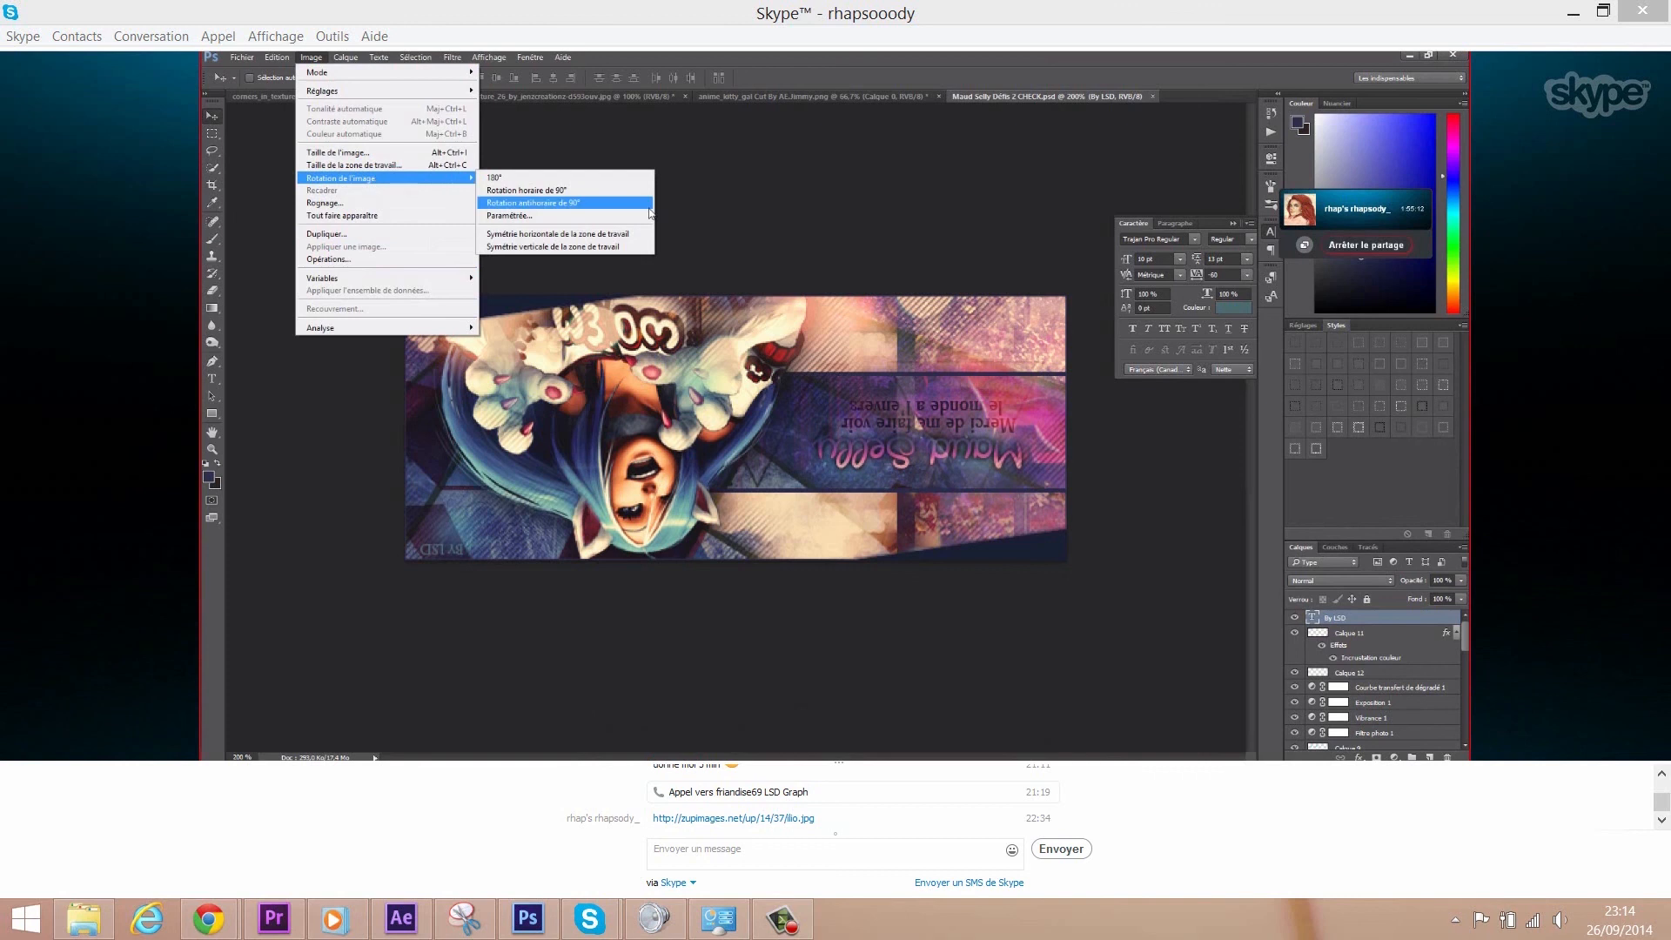
left_click(594, 181)
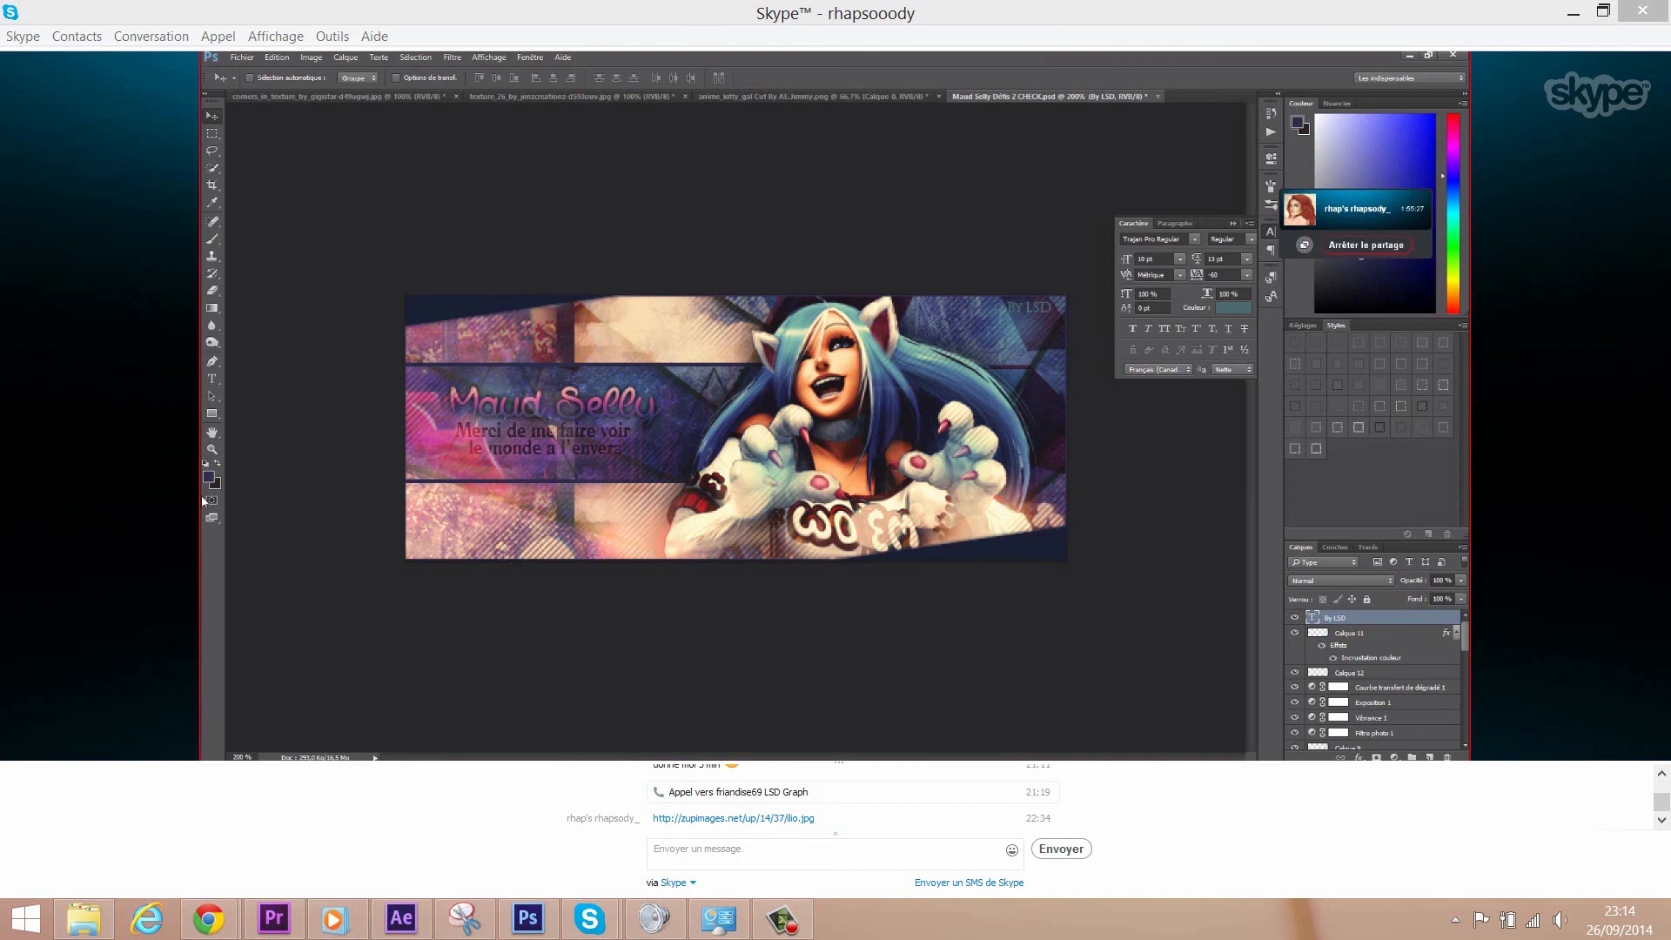
left_click(211, 449)
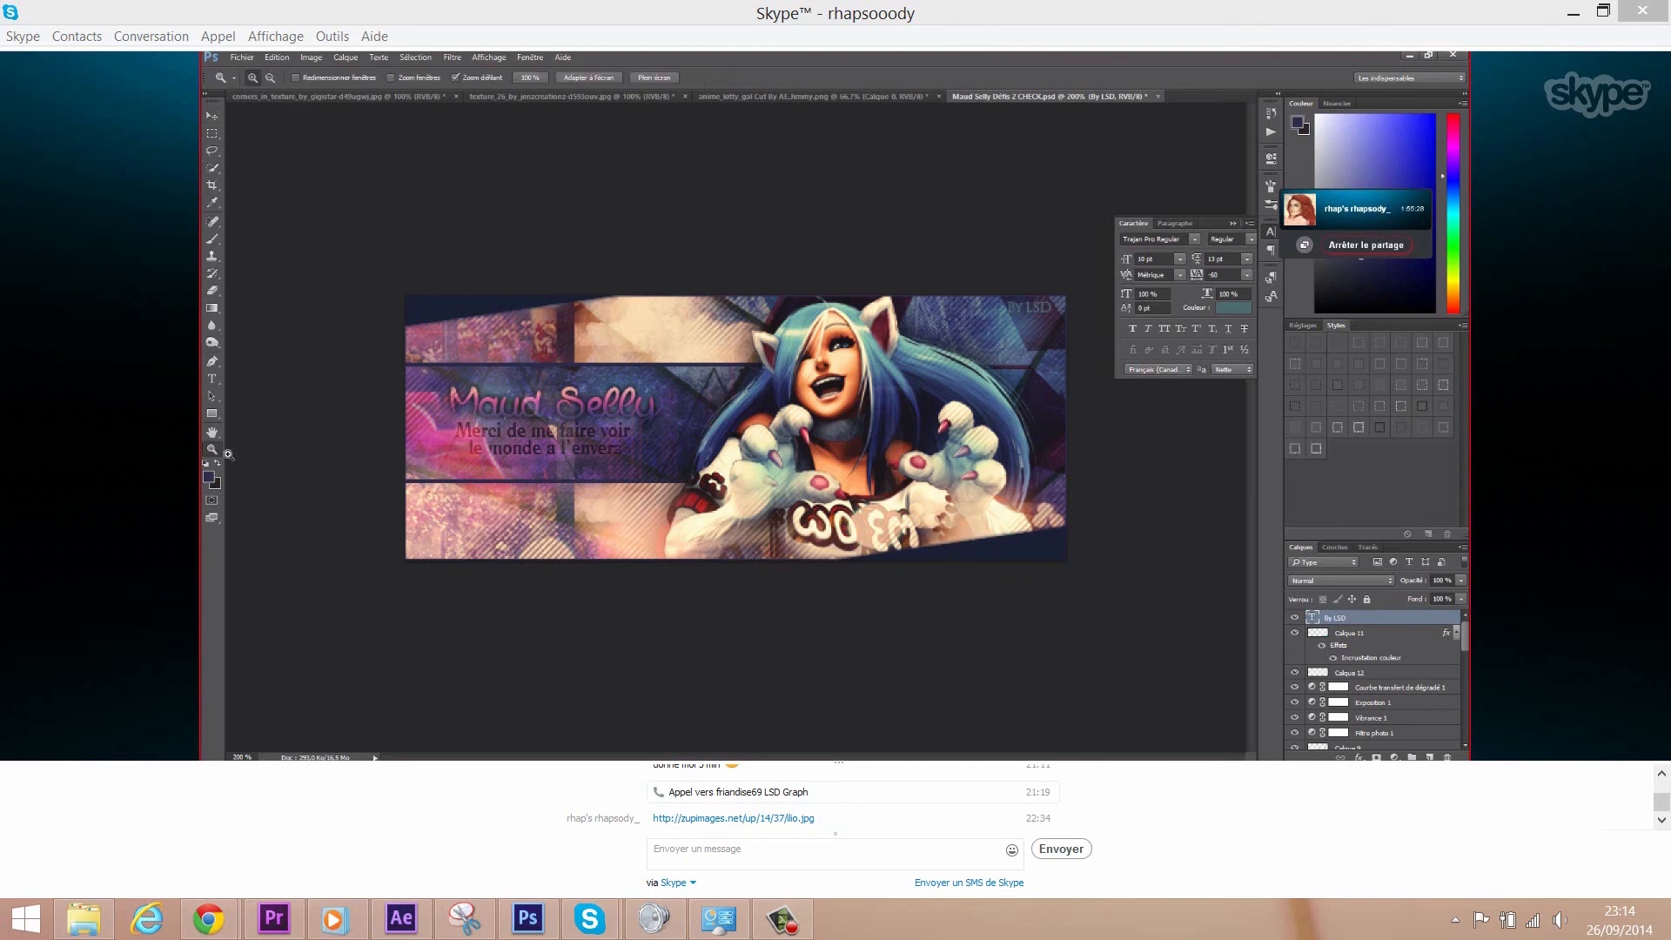
left_click(529, 78)
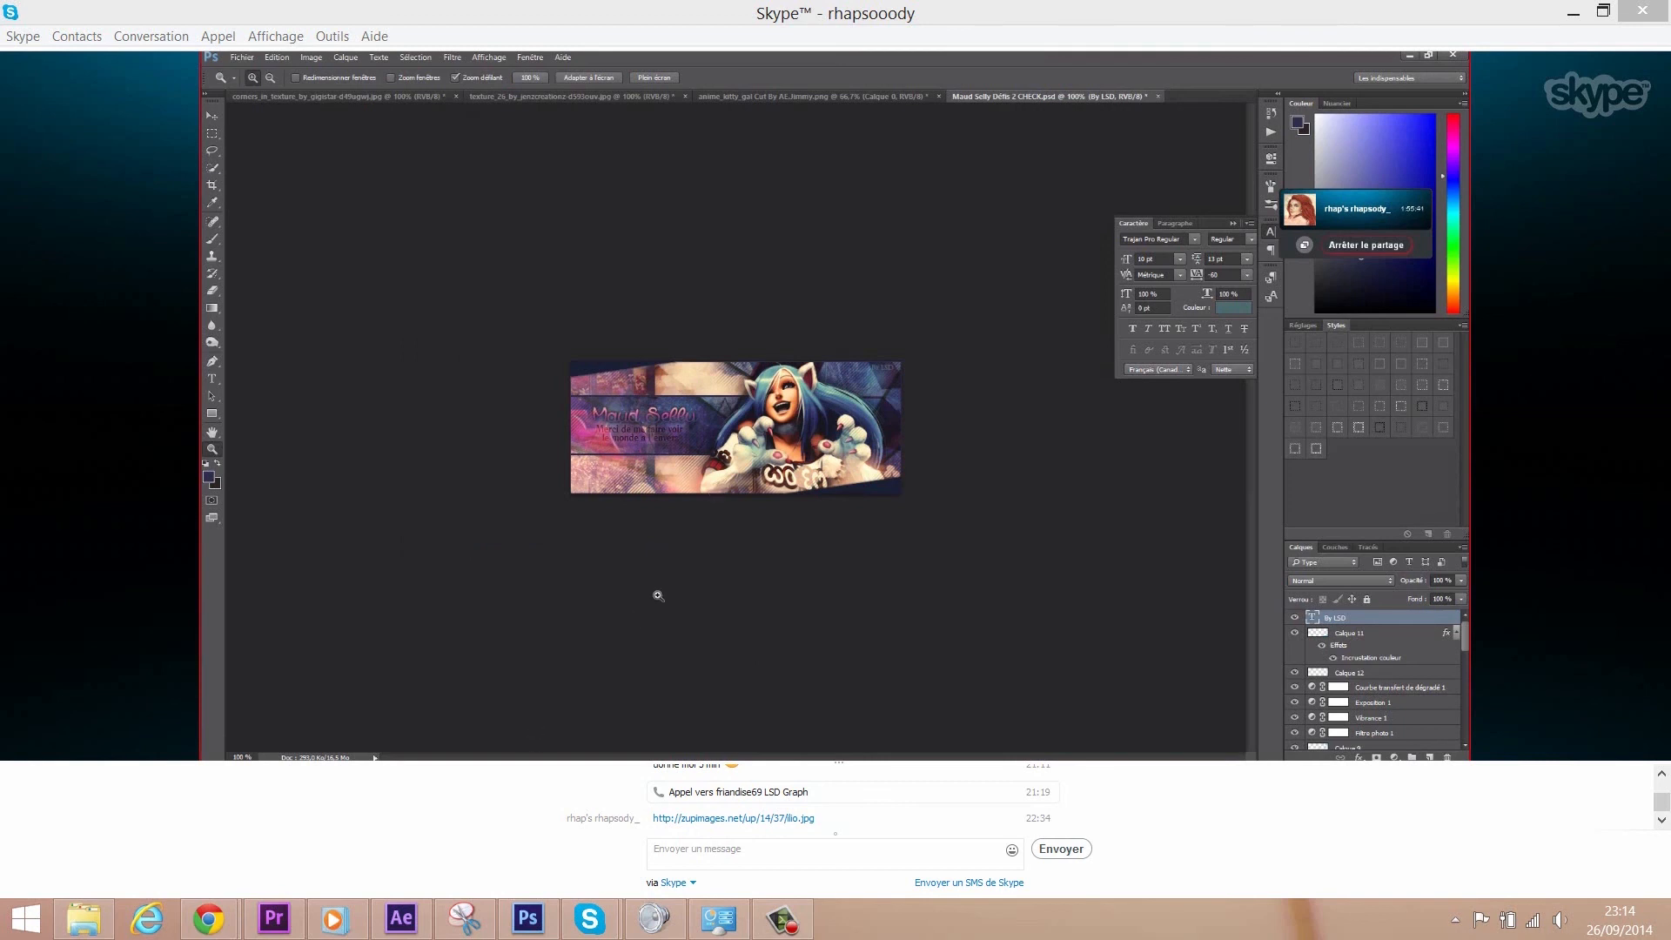
left_click(241, 58)
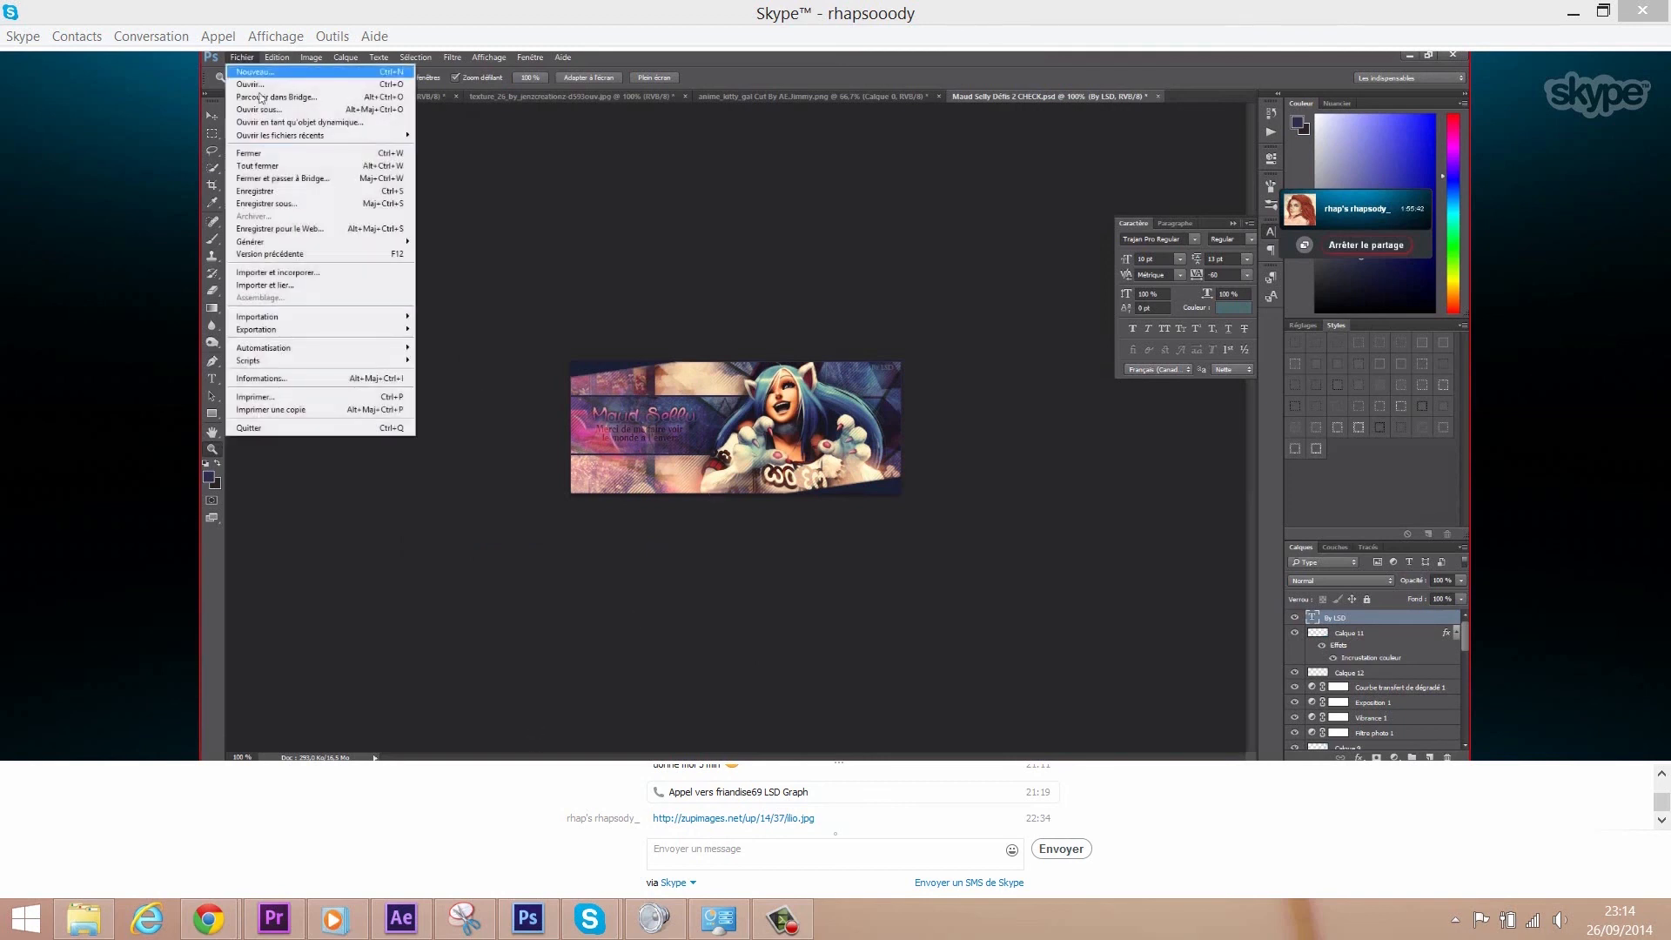
left_click(296, 230)
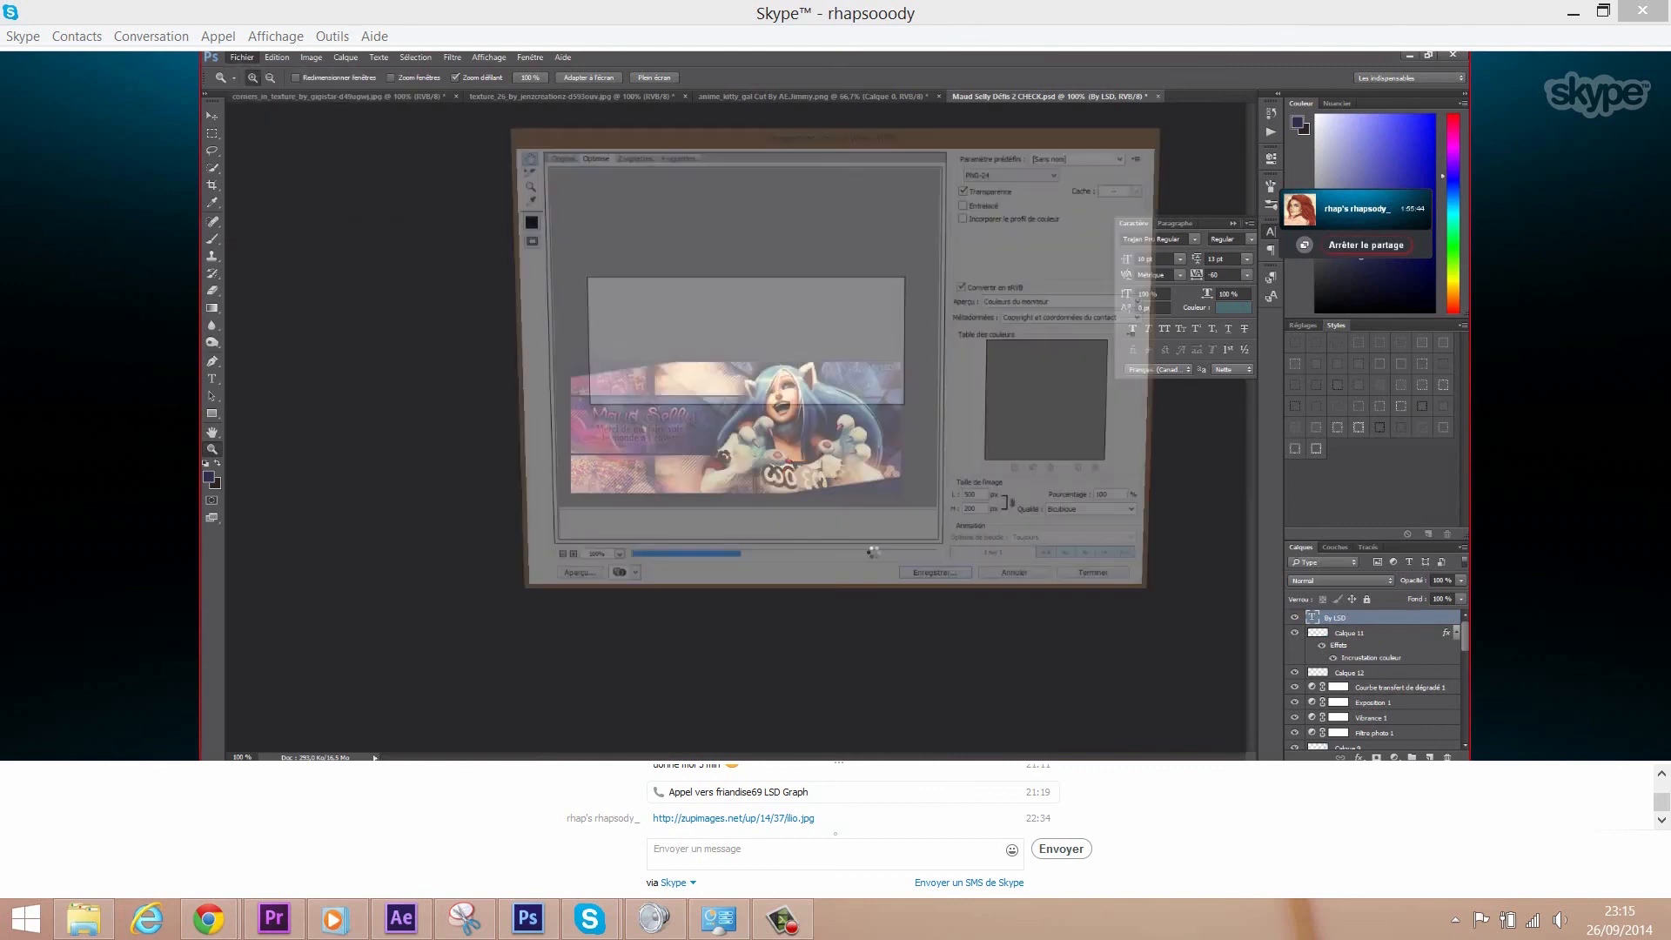
left_click(942, 592)
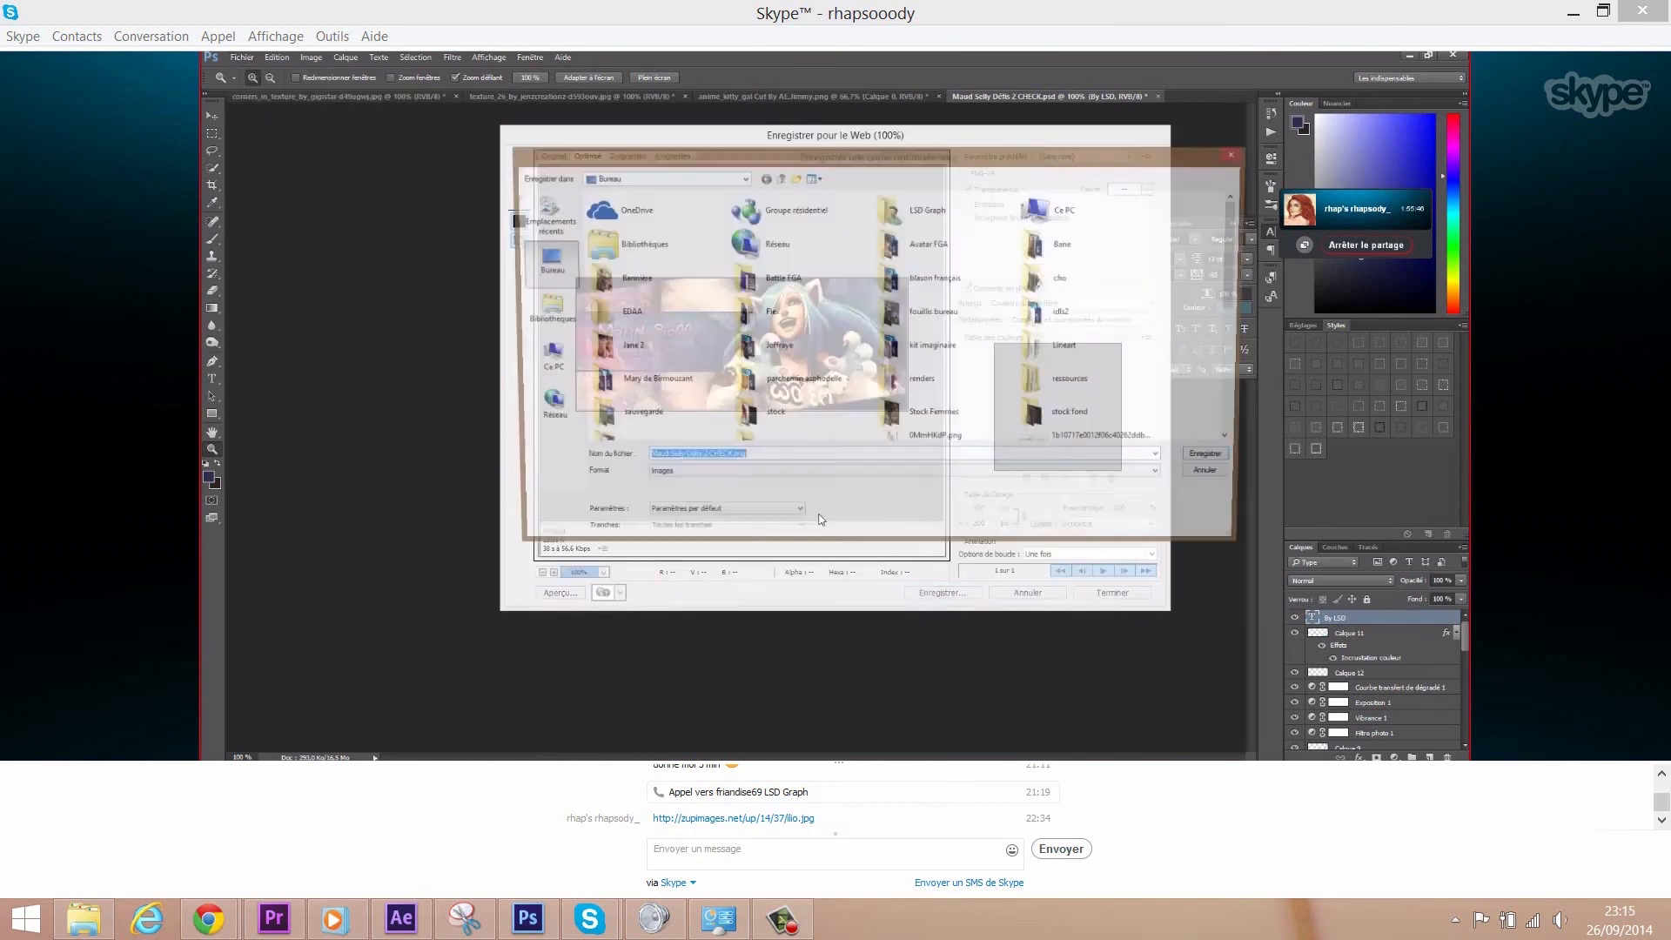
left_click(749, 459)
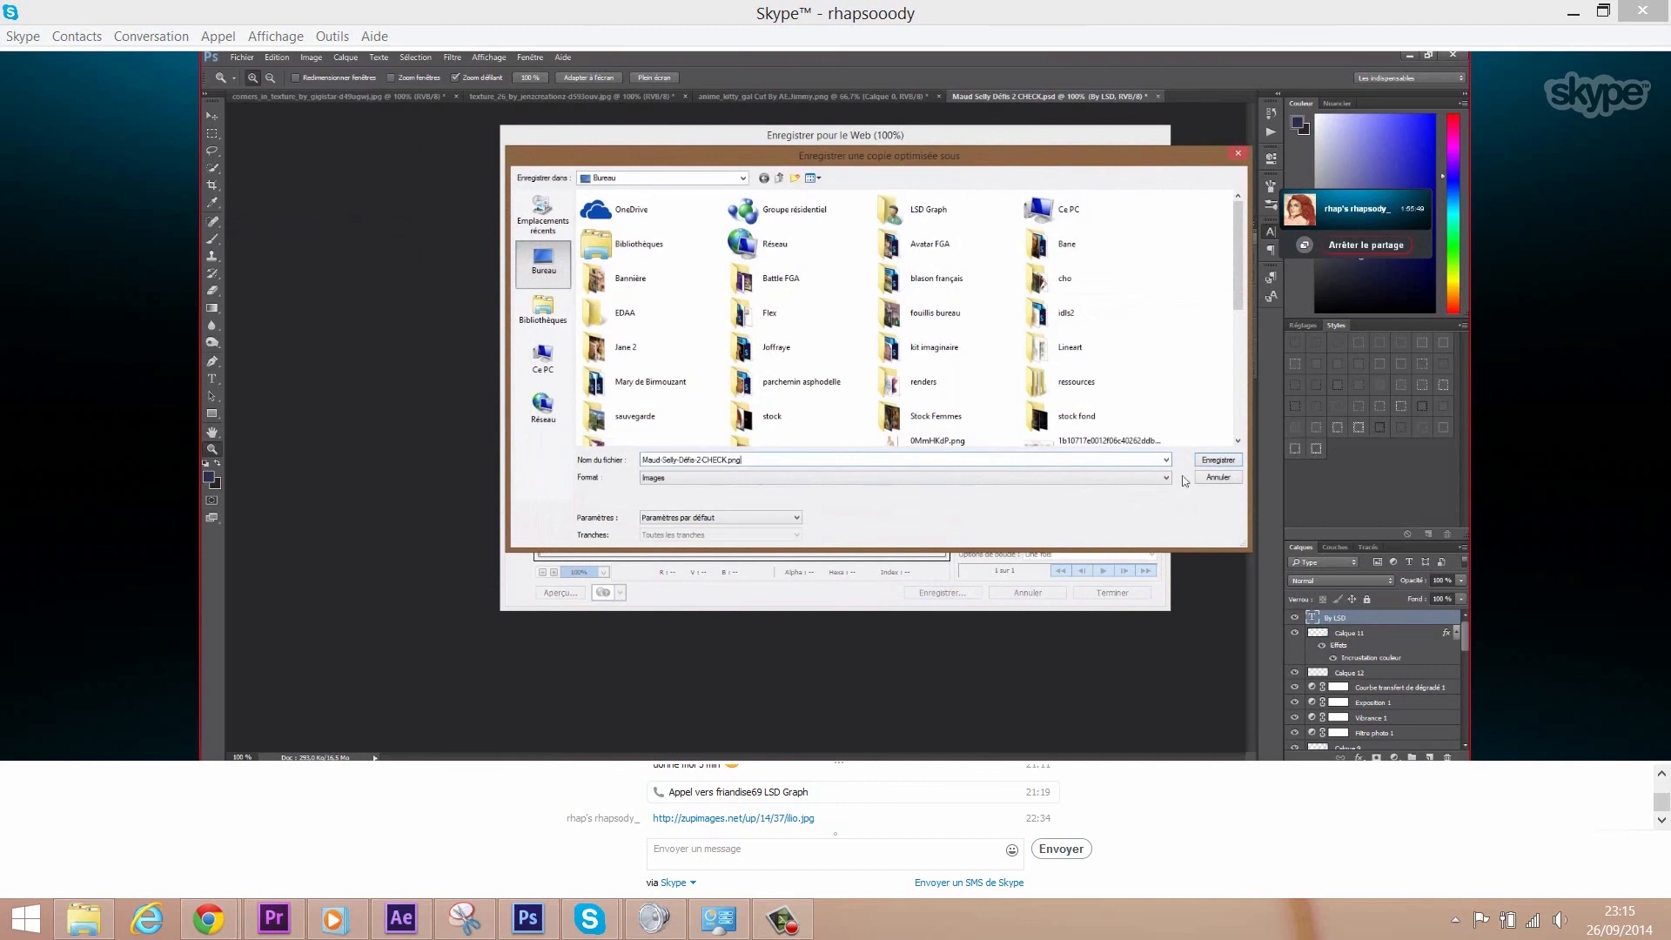
left_click(1219, 460)
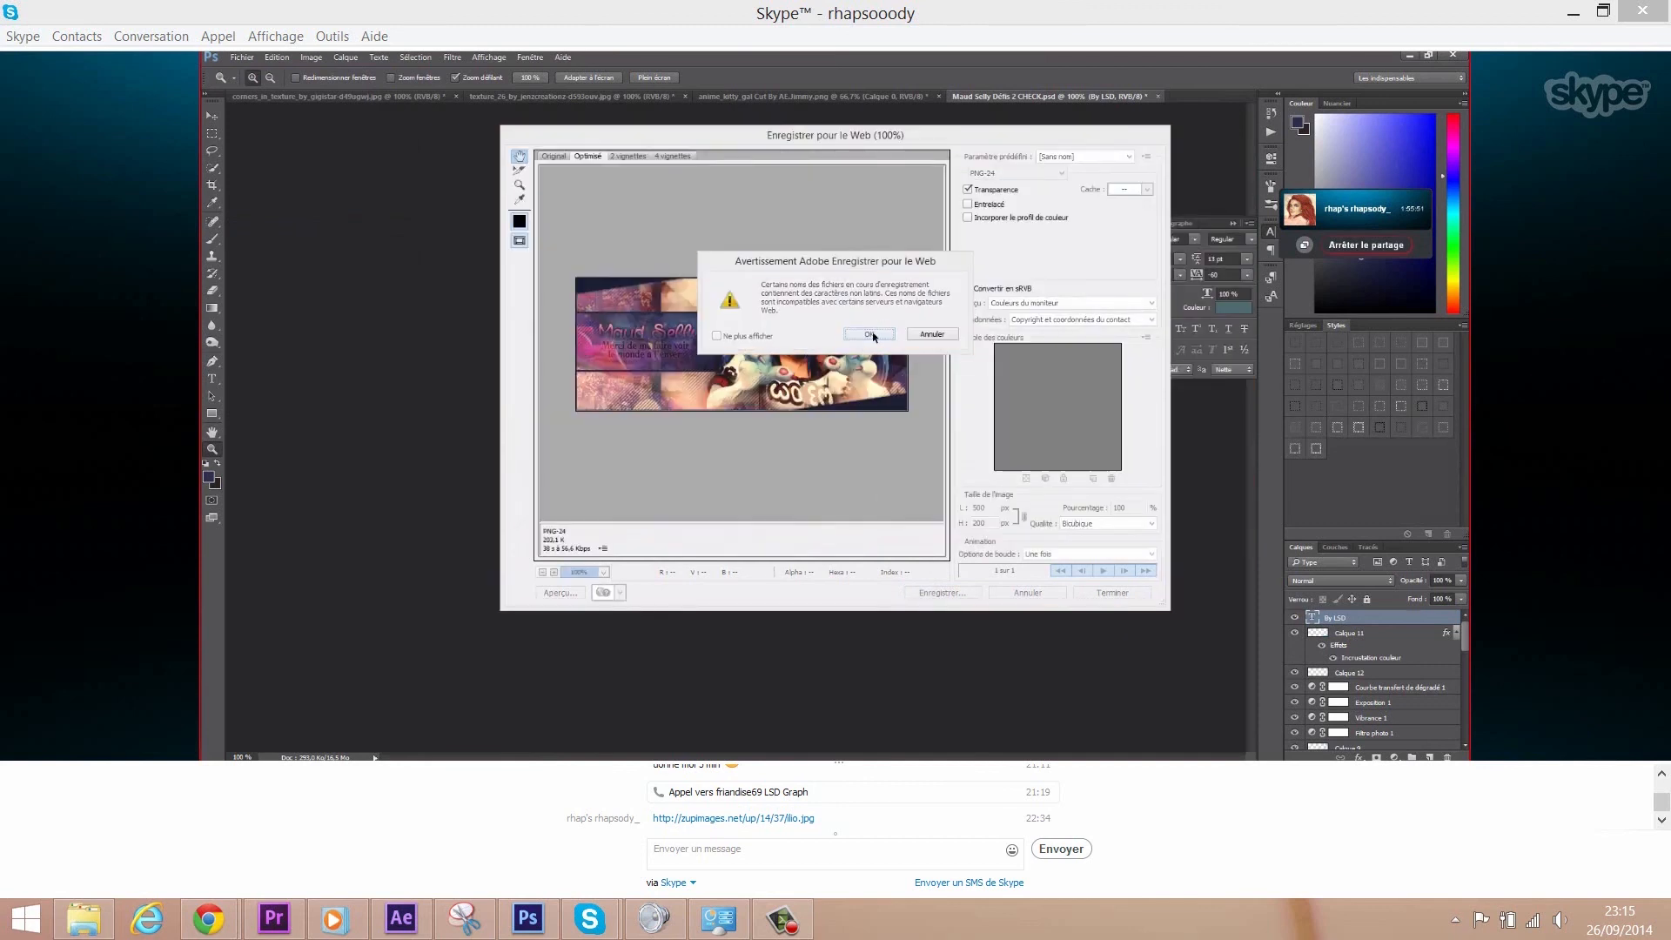
left_click(870, 335)
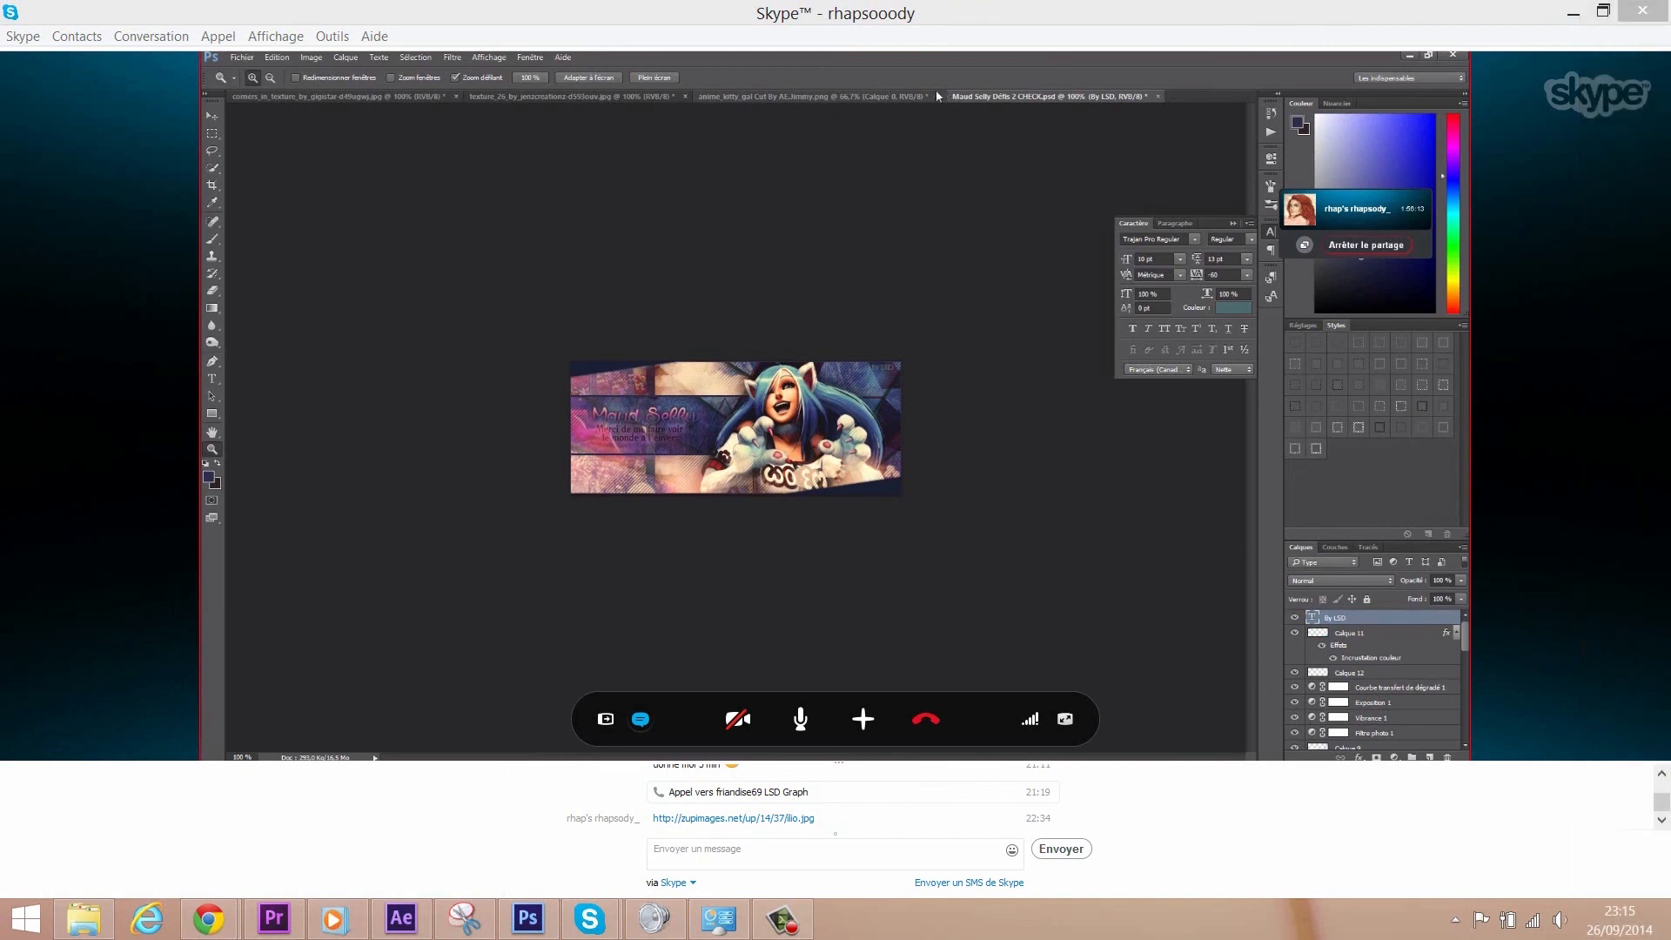
- Switch to the 'anime_kitty_gal Cut By AL.lenny.png' document showing the transparent cat-girl cut-out
left_click(889, 96)
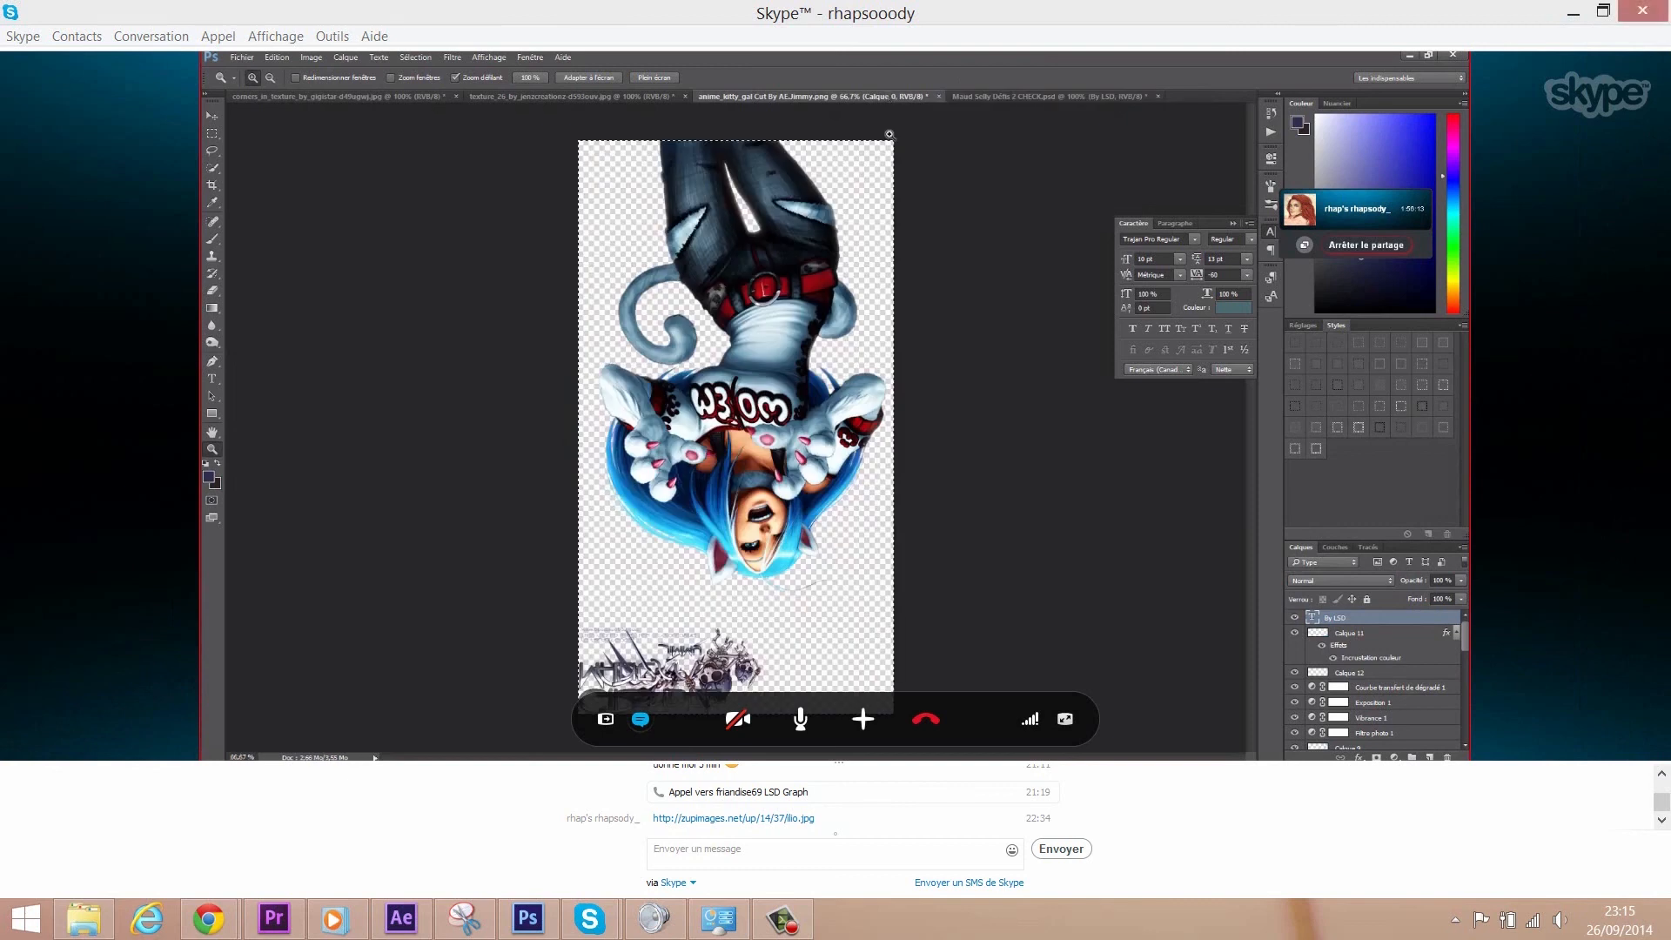
mouse_move(1605, 862)
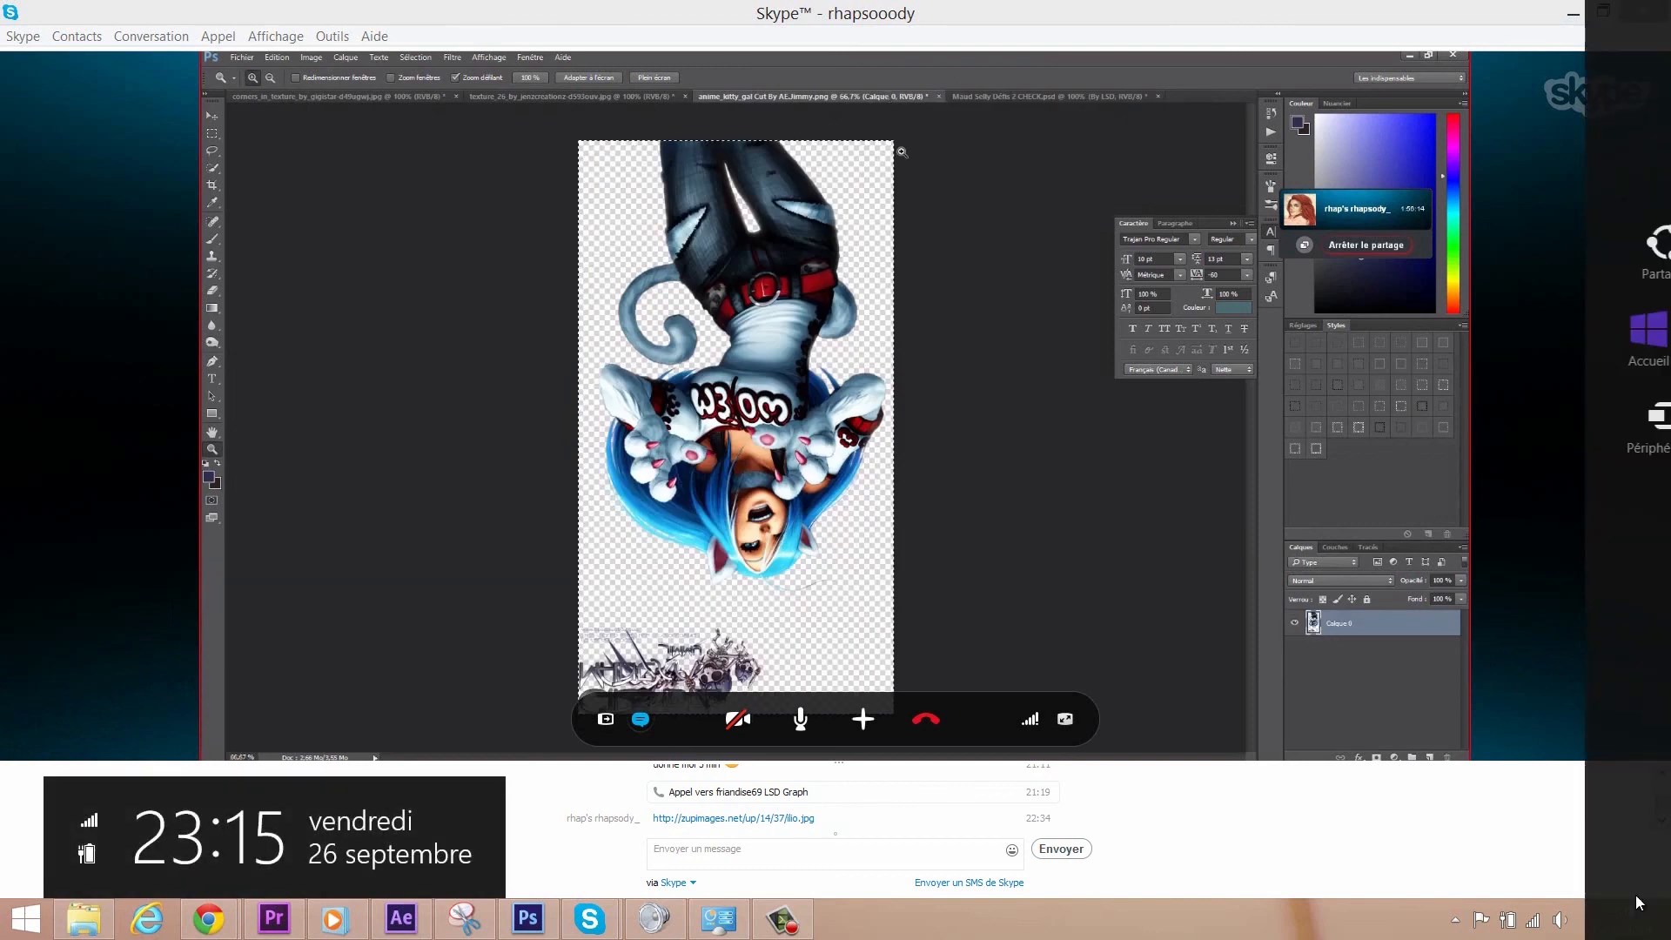